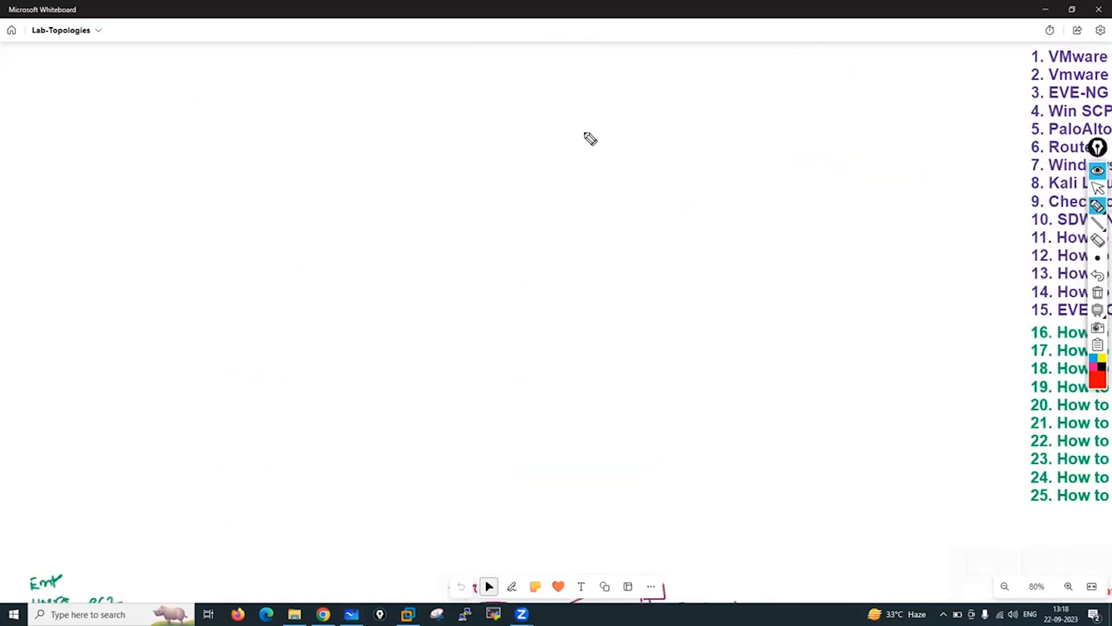
# Handwrite the prerequisites: VMware S/w, 4 to 8 NICs, and the PaloAlto OVA image.
pyautogui.moveTo(251, 81)
pyautogui.mouseDown()
pyautogui.moveTo(264, 80)
pyautogui.moveTo(260, 98)
pyautogui.moveTo(255, 74)
pyautogui.moveTo(348, 76)
pyautogui.moveTo(448, 58)
pyautogui.mouseUp()
pyautogui.moveTo(482, 34)
pyautogui.mouseDown()
pyautogui.moveTo(472, 64)
pyautogui.moveTo(504, 36)
pyautogui.moveTo(573, 29)
pyautogui.moveTo(573, 48)
pyautogui.mouseUp()
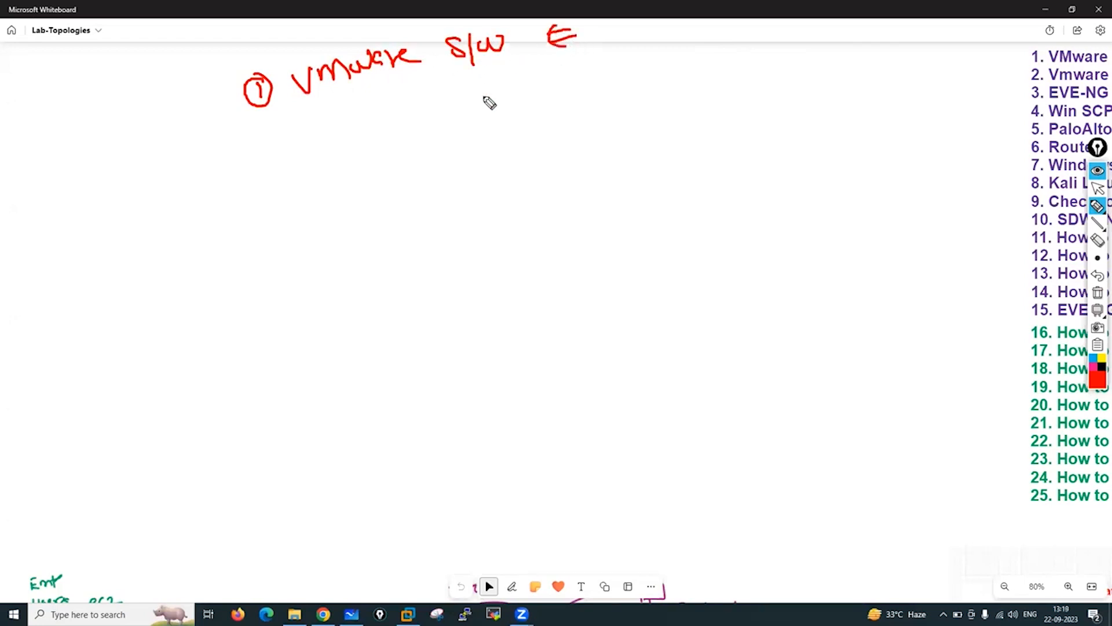
pyautogui.moveTo(269, 137); pyautogui.dragTo(292, 153)
pyautogui.moveTo(266, 132); pyautogui.dragTo(391, 121)
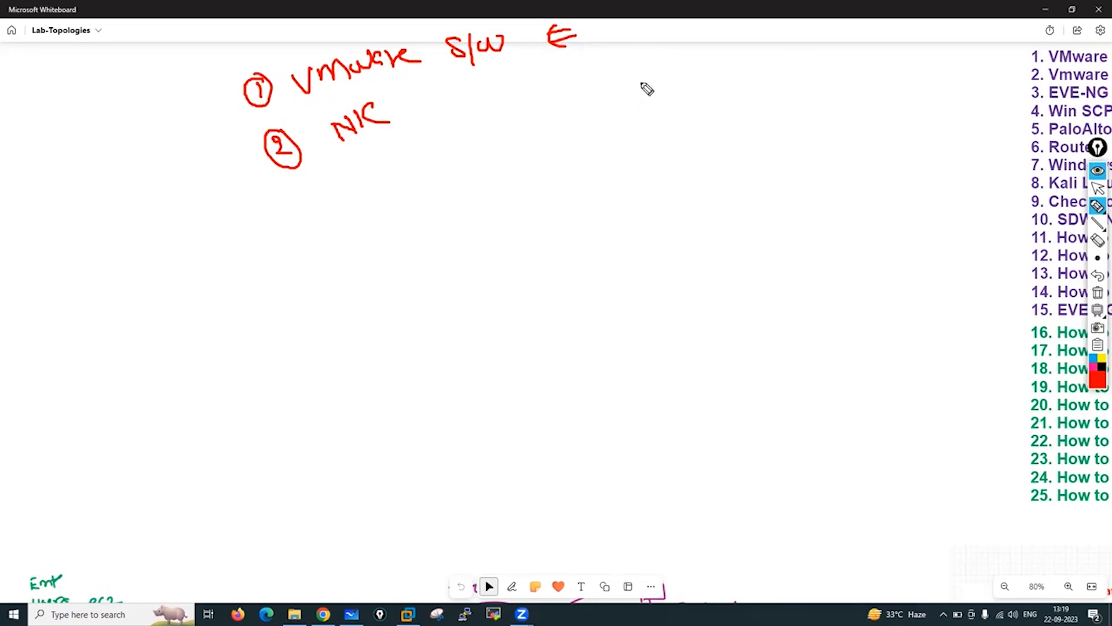
pyautogui.click(404, 93)
pyautogui.moveTo(409, 94); pyautogui.dragTo(399, 108)
pyautogui.moveTo(455, 86)
pyautogui.mouseDown()
pyautogui.moveTo(479, 95)
pyautogui.moveTo(472, 70)
pyautogui.mouseUp()
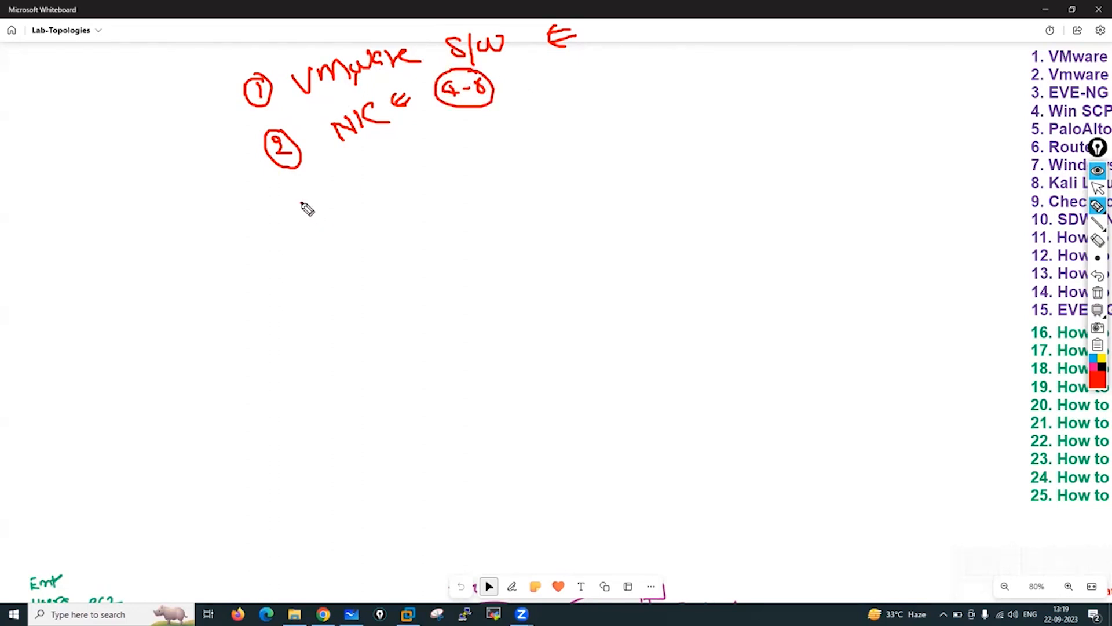
pyautogui.moveTo(302, 201)
pyautogui.mouseDown()
pyautogui.moveTo(314, 213)
pyautogui.moveTo(300, 190)
pyautogui.mouseUp()
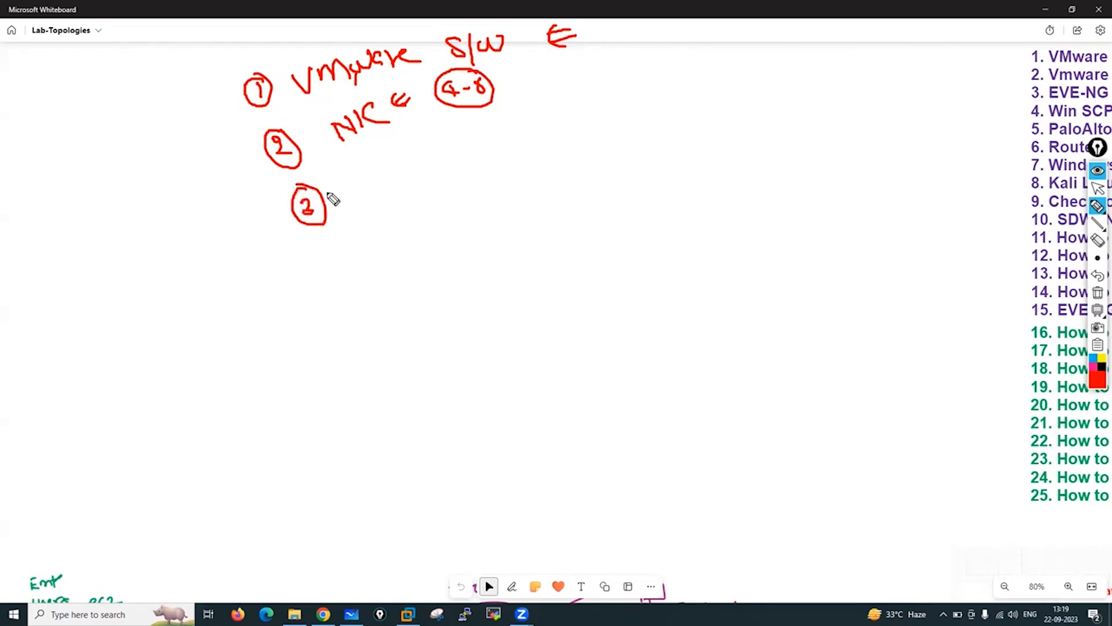
pyautogui.moveTo(350, 178)
pyautogui.mouseDown()
pyautogui.moveTo(356, 197)
pyautogui.moveTo(364, 180)
pyautogui.moveTo(364, 203)
pyautogui.moveTo(547, 130)
pyautogui.moveTo(597, 132)
pyautogui.mouseUp()
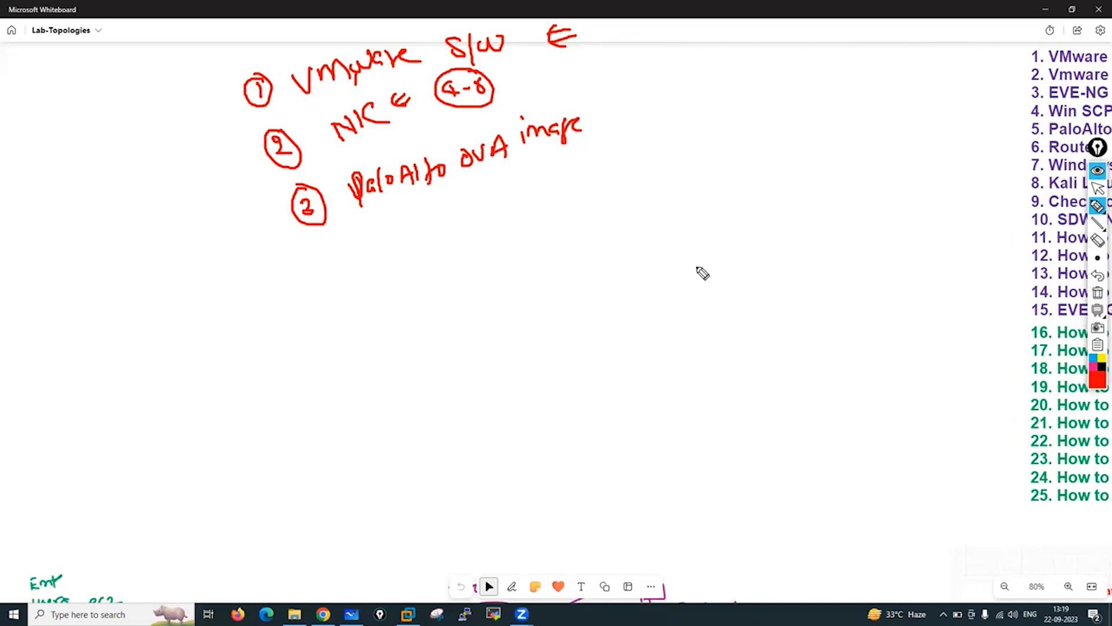
# Erase the handwritten notes and pick out the green lab topics 16–25.
pyautogui.click(1098, 293)
pyautogui.click(1099, 188)
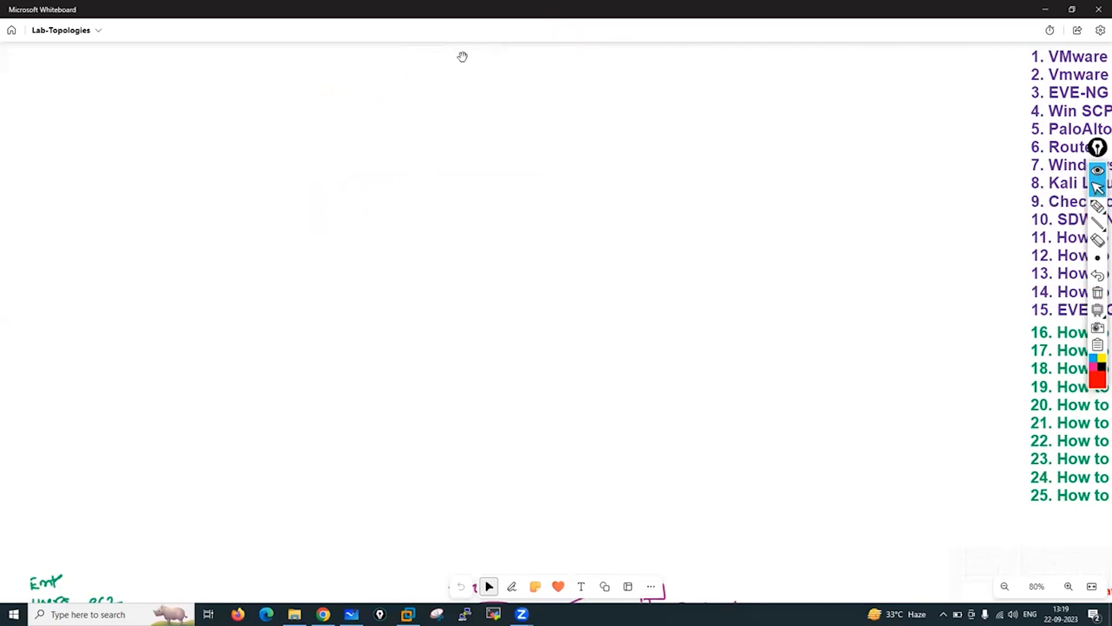
pyautogui.moveTo(1098, 207)
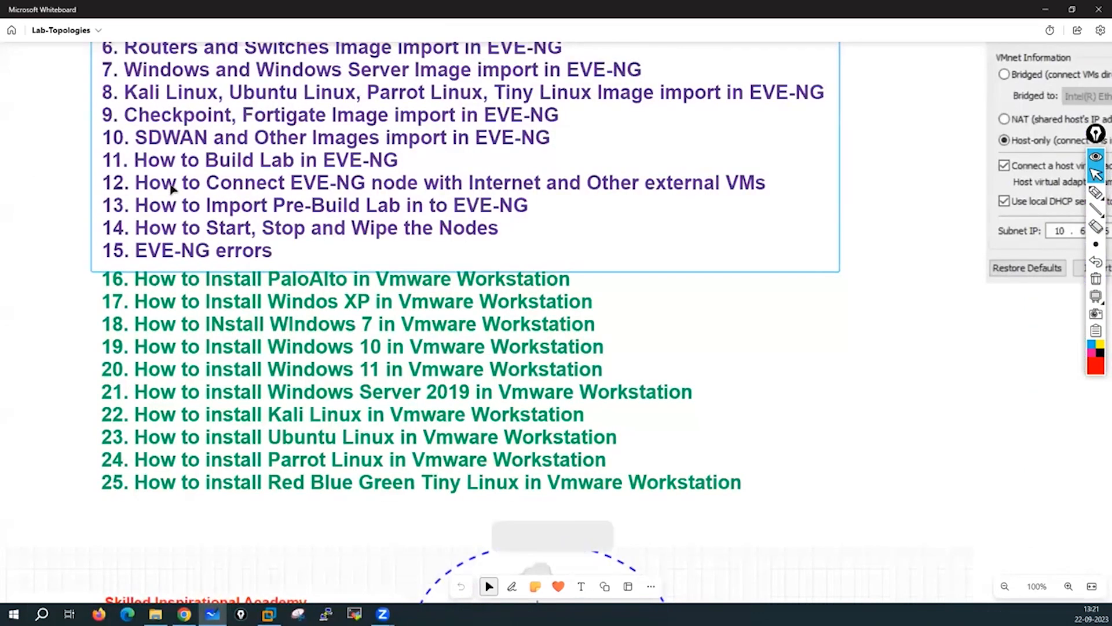
pyautogui.click(238, 351)
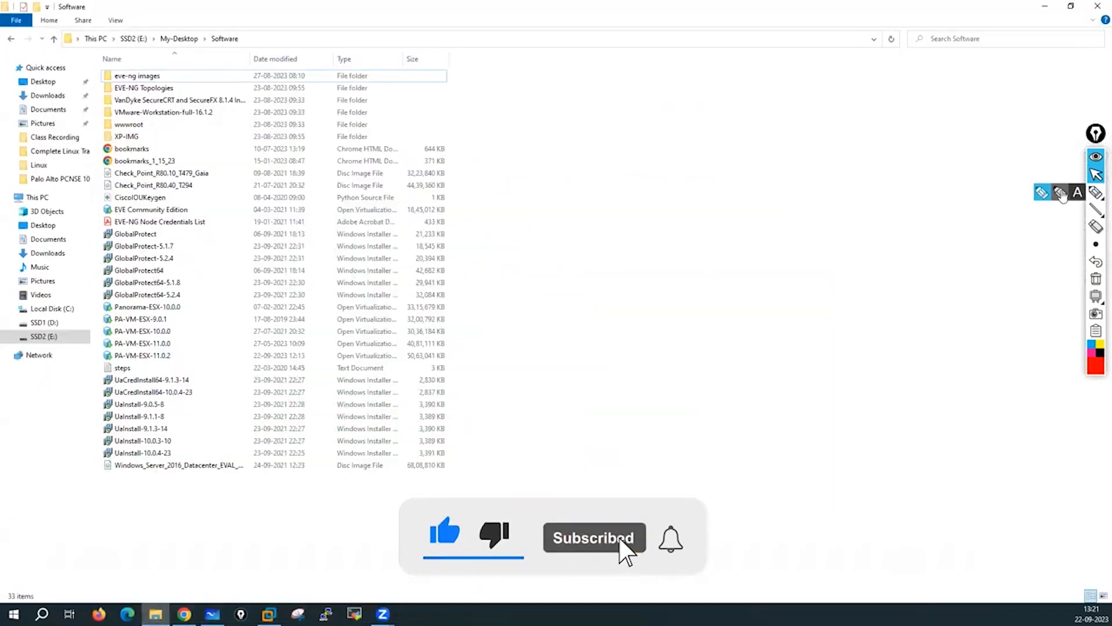
# Highlight PA-VM-ESX-11.0.2 against the older 9.0.1 and 10.0.0 images, then clear the markings.
pyautogui.click(1096, 192)
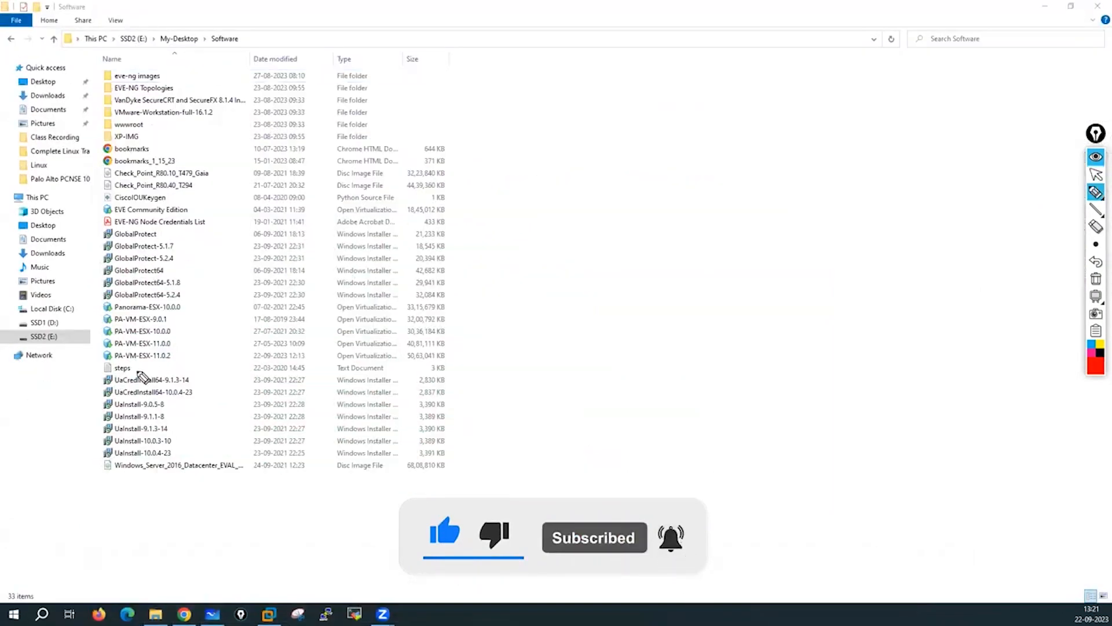
pyautogui.moveTo(107, 348)
pyautogui.mouseDown()
pyautogui.moveTo(103, 364)
pyautogui.moveTo(192, 366)
pyautogui.moveTo(149, 346)
pyautogui.moveTo(124, 351)
pyautogui.mouseUp()
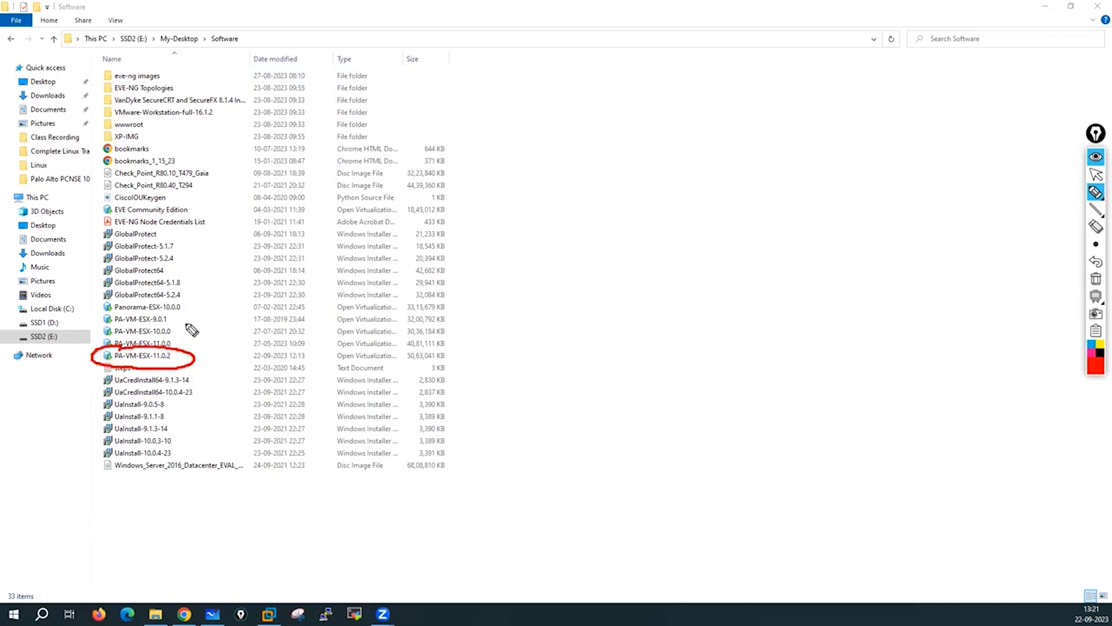
pyautogui.moveTo(202, 317)
pyautogui.mouseDown()
pyautogui.moveTo(175, 317)
pyautogui.moveTo(190, 301)
pyautogui.mouseUp()
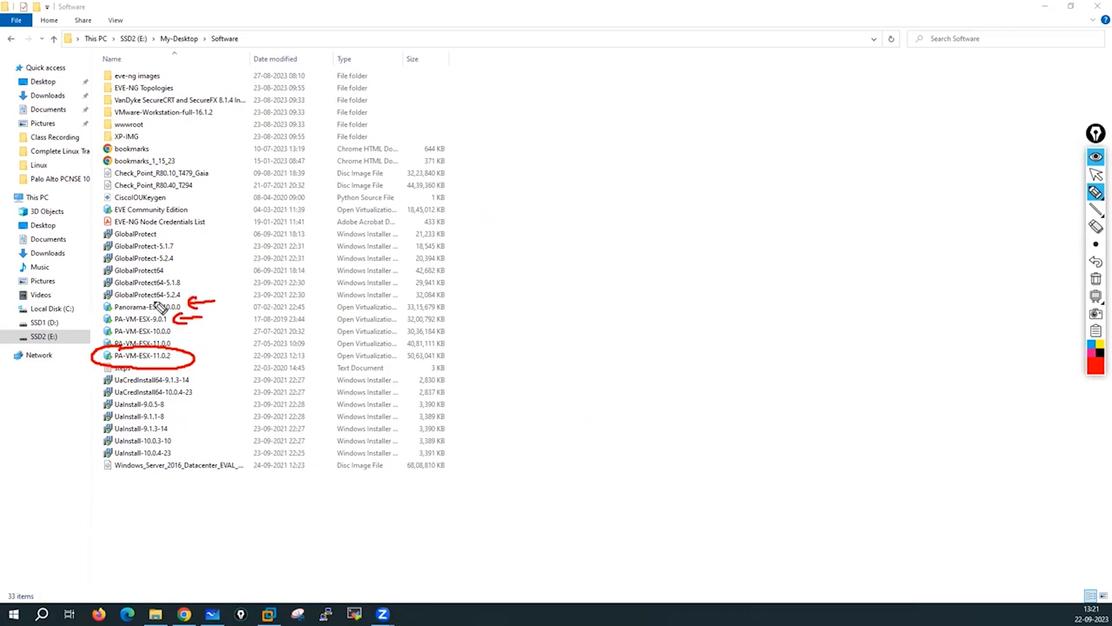
pyautogui.moveTo(207, 331)
pyautogui.mouseDown()
pyautogui.moveTo(187, 336)
pyautogui.moveTo(192, 345)
pyautogui.mouseUp()
pyautogui.moveTo(146, 369); pyautogui.dragTo(164, 373)
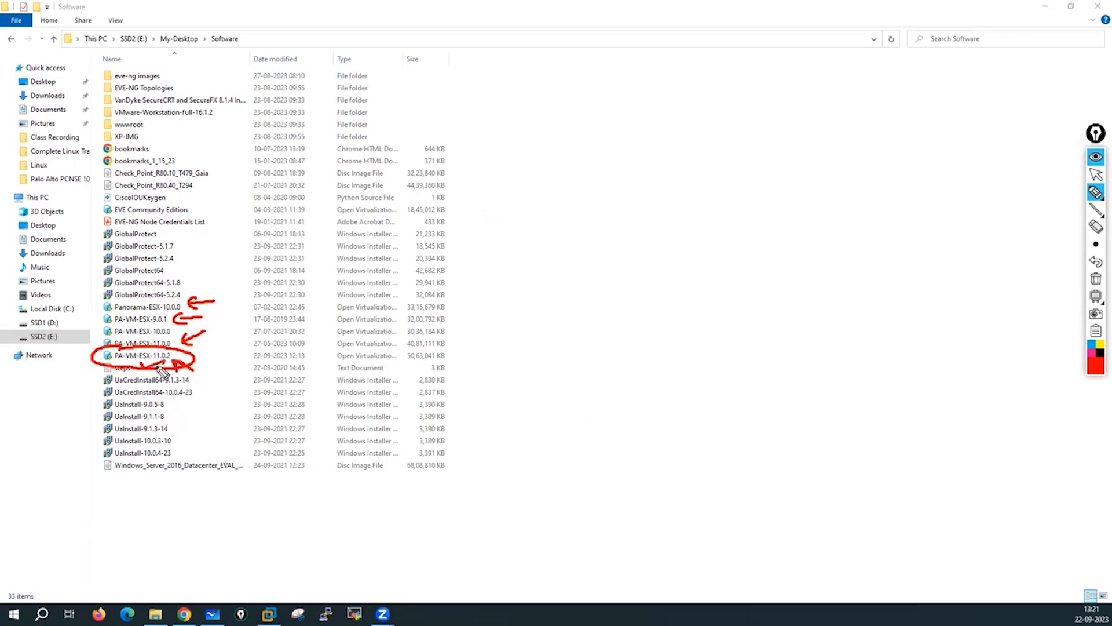
pyautogui.click(1096, 279)
pyautogui.click(1095, 175)
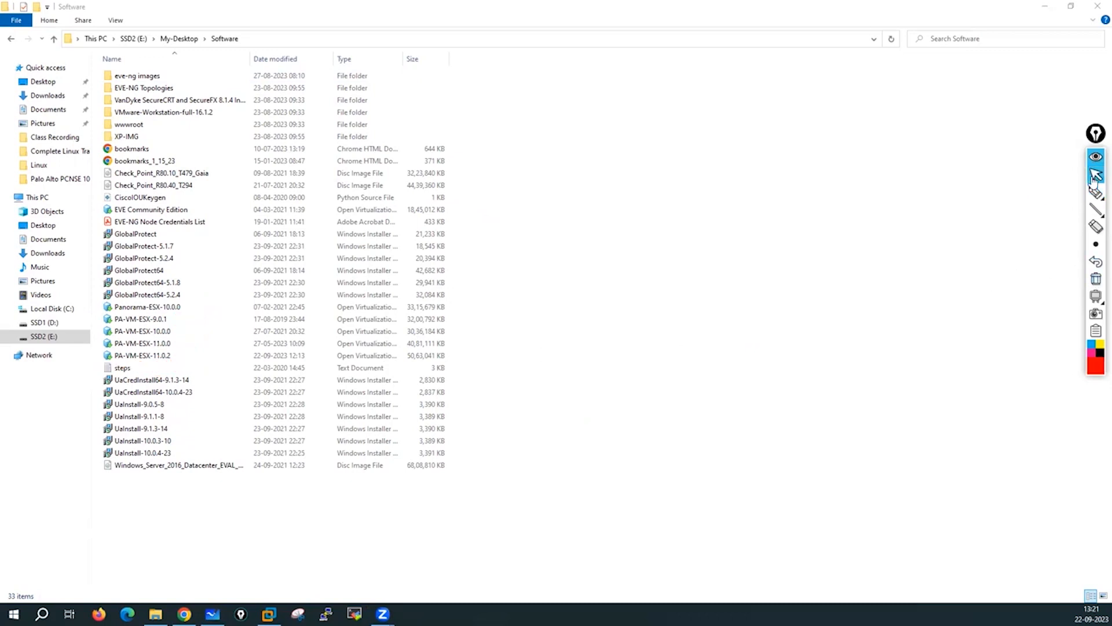
# Select PA-VM-ESX-11.0.2 and widen the Type column to show Open Virtualization Format Distribution Package.
pyautogui.click(268, 614)
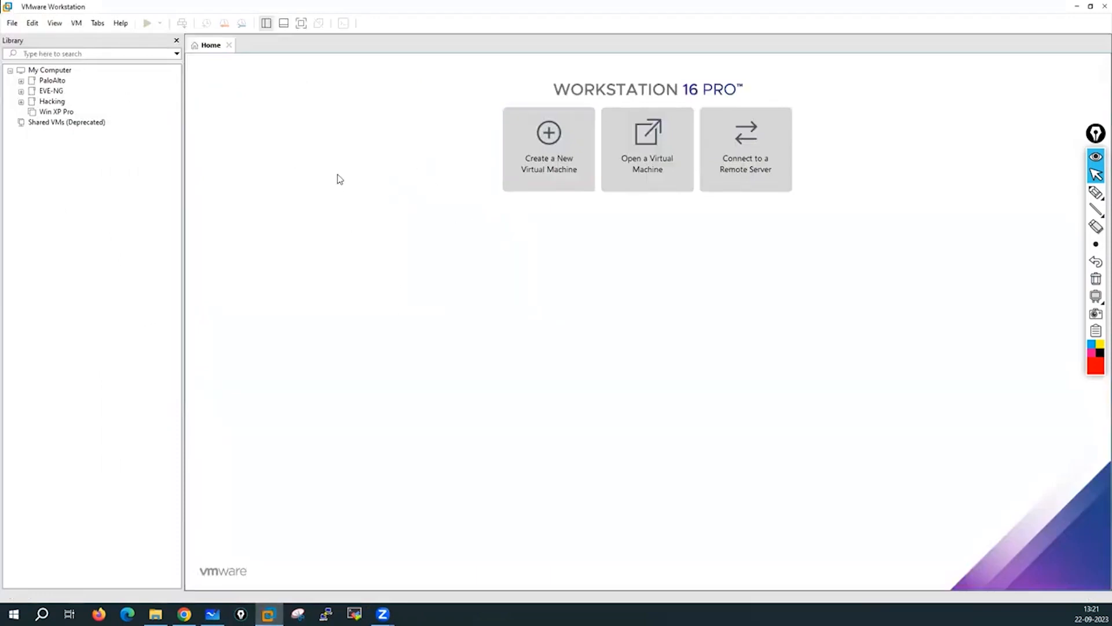
pyautogui.hotkey('alt', 'Tab')
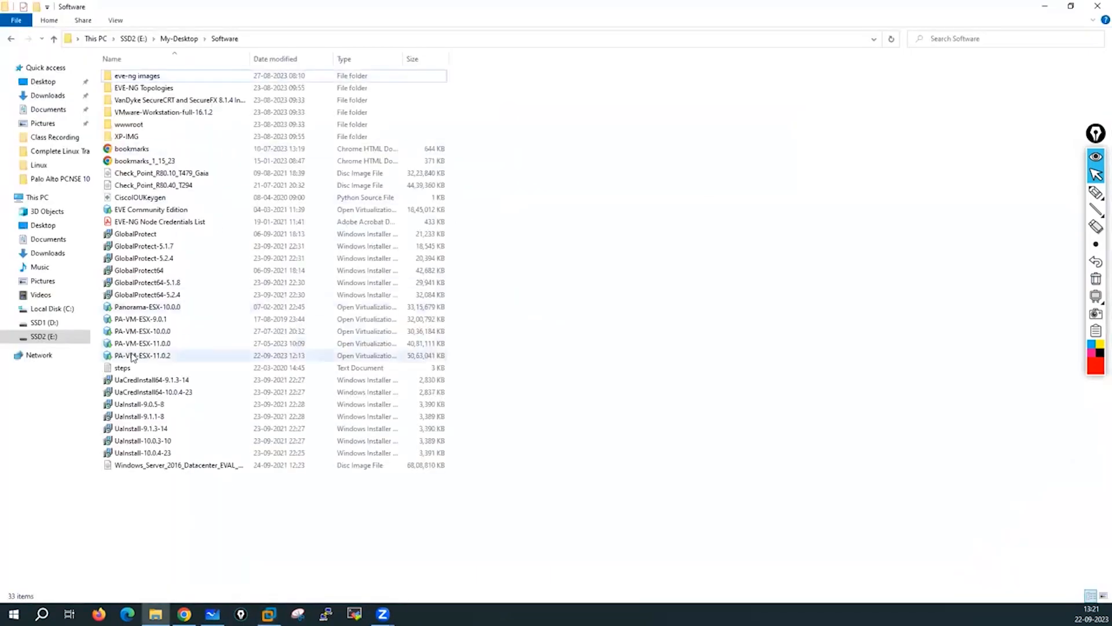
pyautogui.click(147, 358)
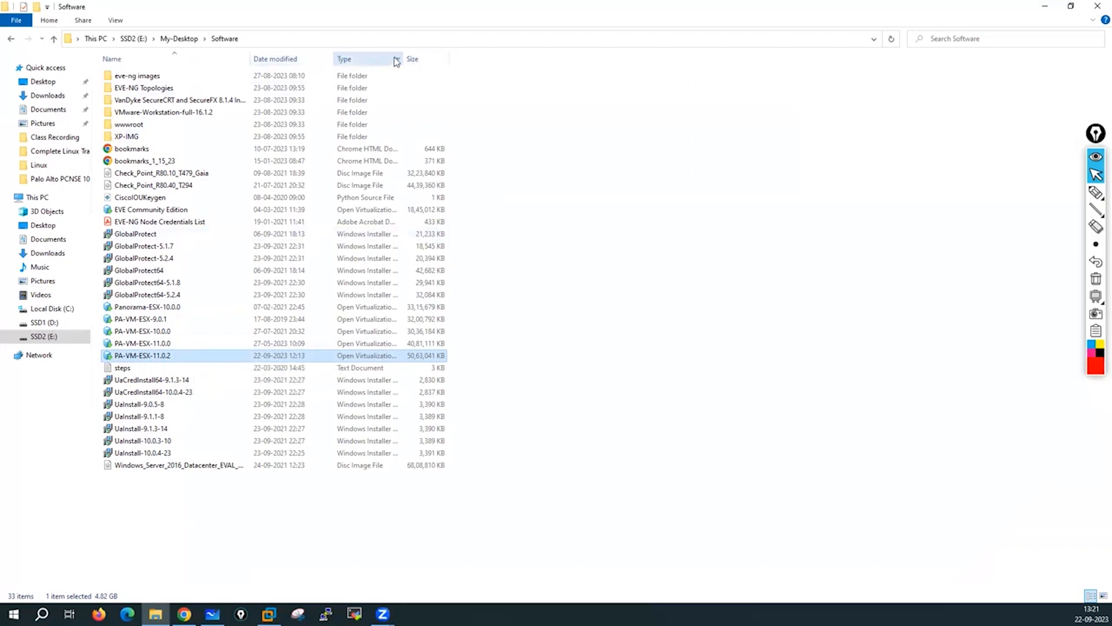
pyautogui.moveTo(407, 60); pyautogui.dragTo(596, 60)
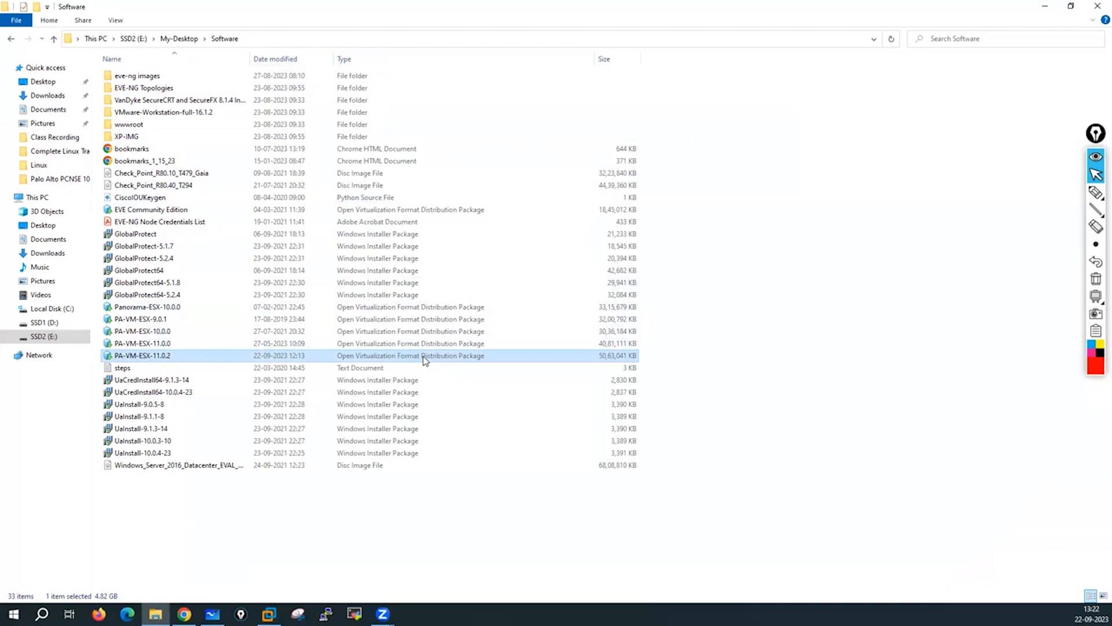
pyautogui.click(164, 355)
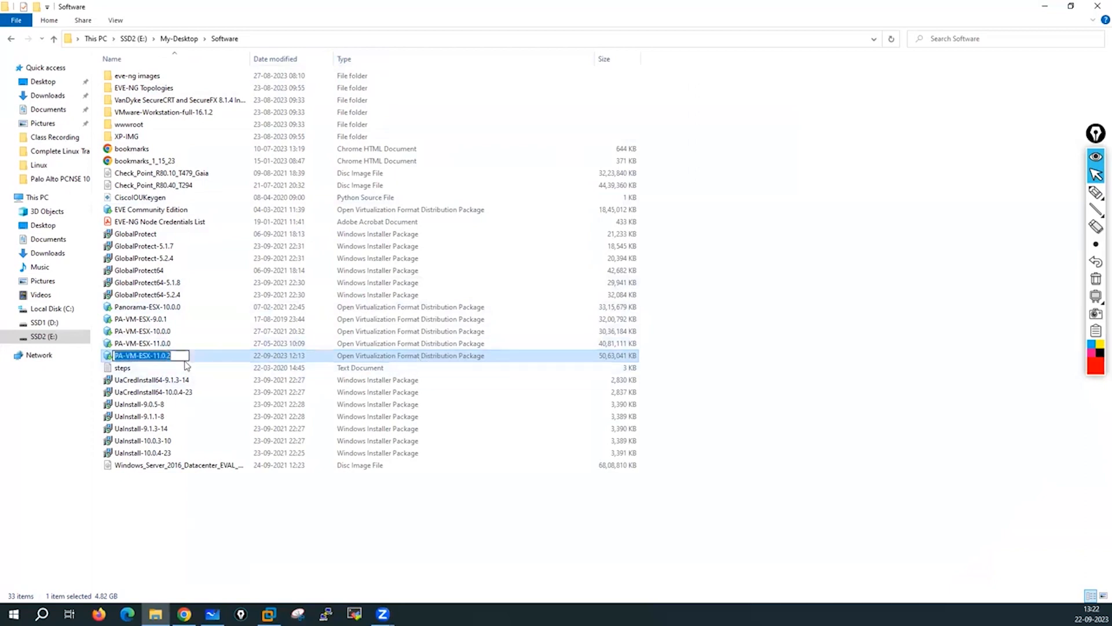
# Open PA-VM-ESX-11.0.2 with VMware Workstation to bring up its import dialog.
pyautogui.click(219, 357)
pyautogui.rightClick(220, 359)
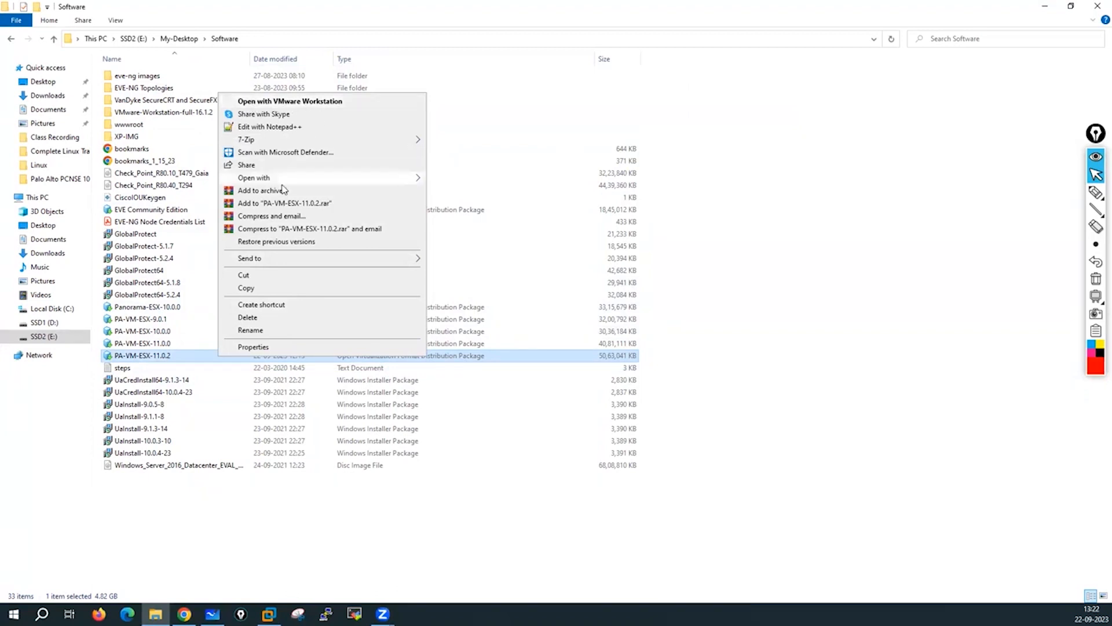
pyautogui.moveTo(255, 183)
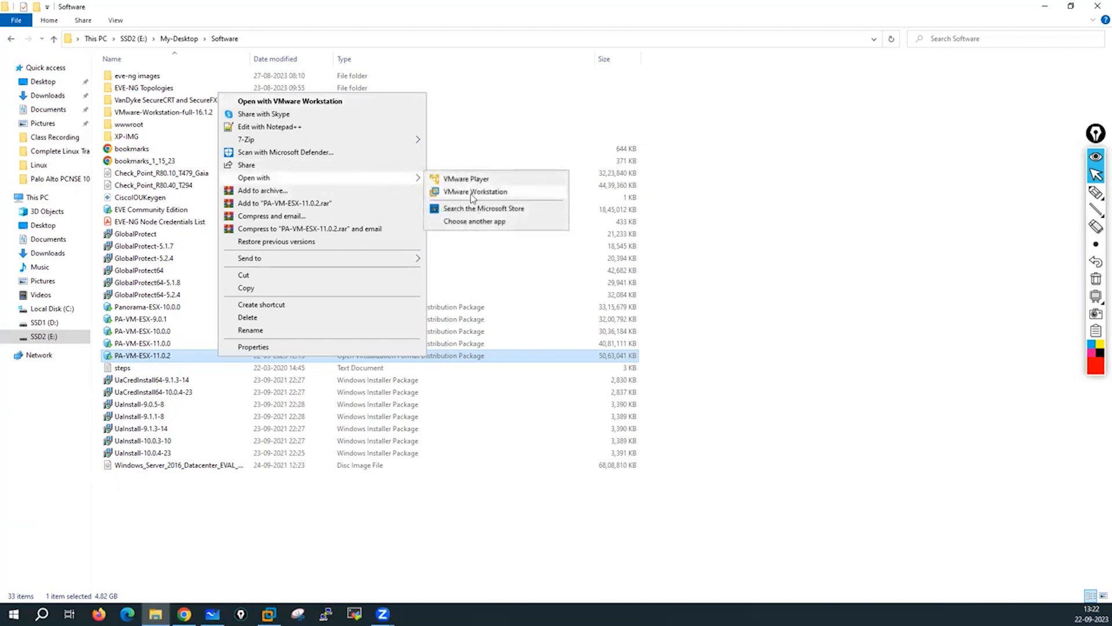
pyautogui.click(451, 195)
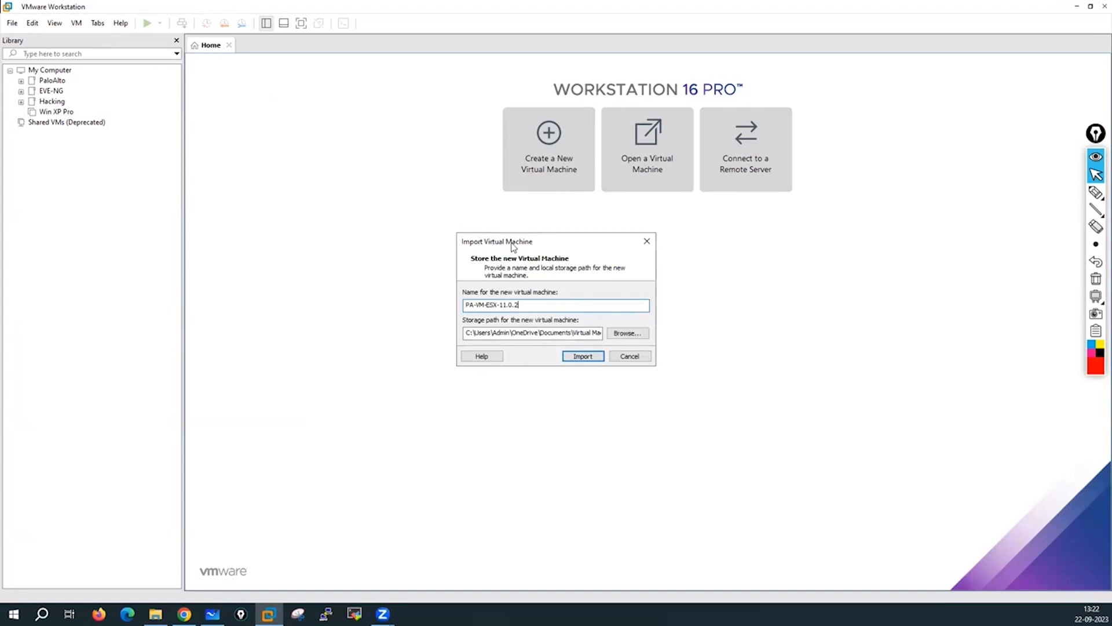
# Circle the virtual machine name field with the pen, then clear the annotation.
pyautogui.click(1096, 192)
pyautogui.click(1043, 199)
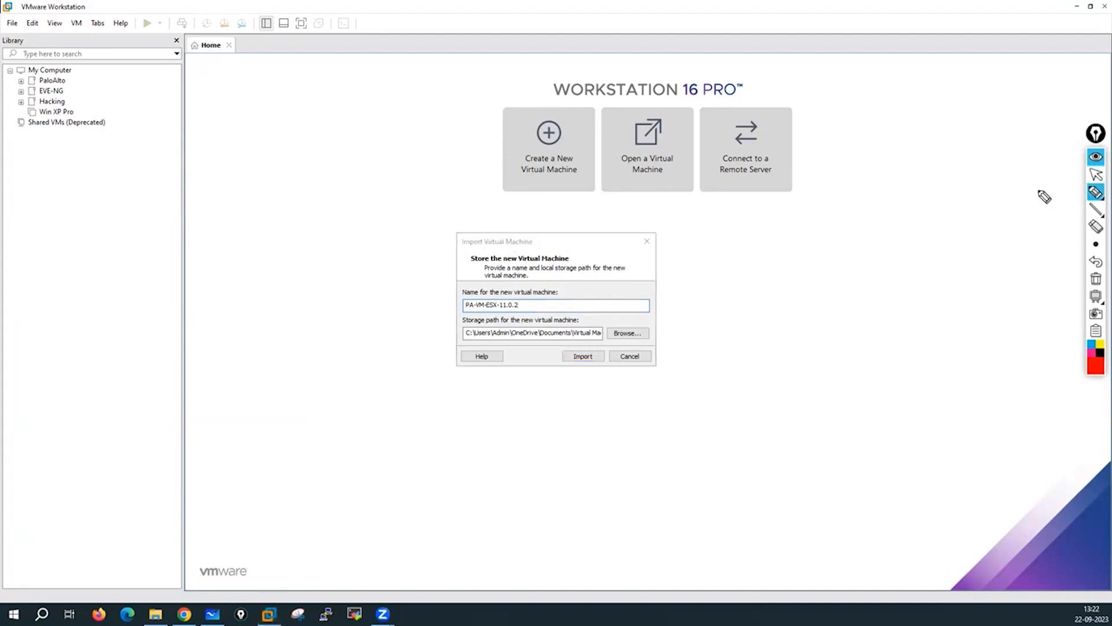
pyautogui.moveTo(528, 280)
pyautogui.mouseDown()
pyautogui.moveTo(461, 293)
pyautogui.moveTo(456, 316)
pyautogui.moveTo(520, 324)
pyautogui.moveTo(540, 293)
pyautogui.moveTo(528, 279)
pyautogui.mouseUp()
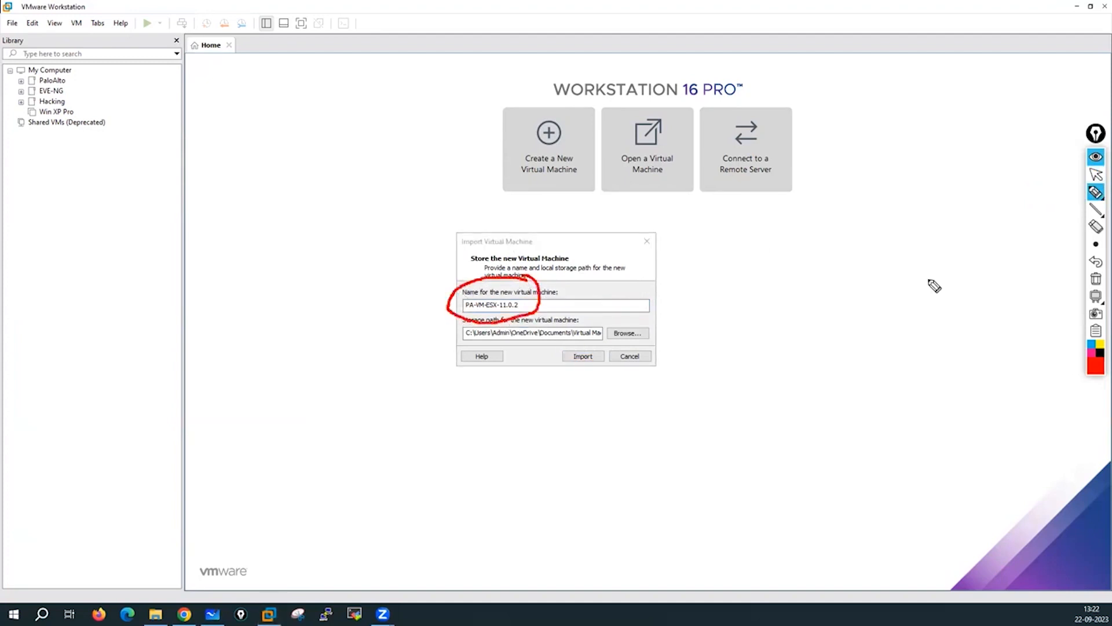
pyautogui.click(1096, 295)
pyautogui.click(1096, 279)
pyautogui.click(1096, 174)
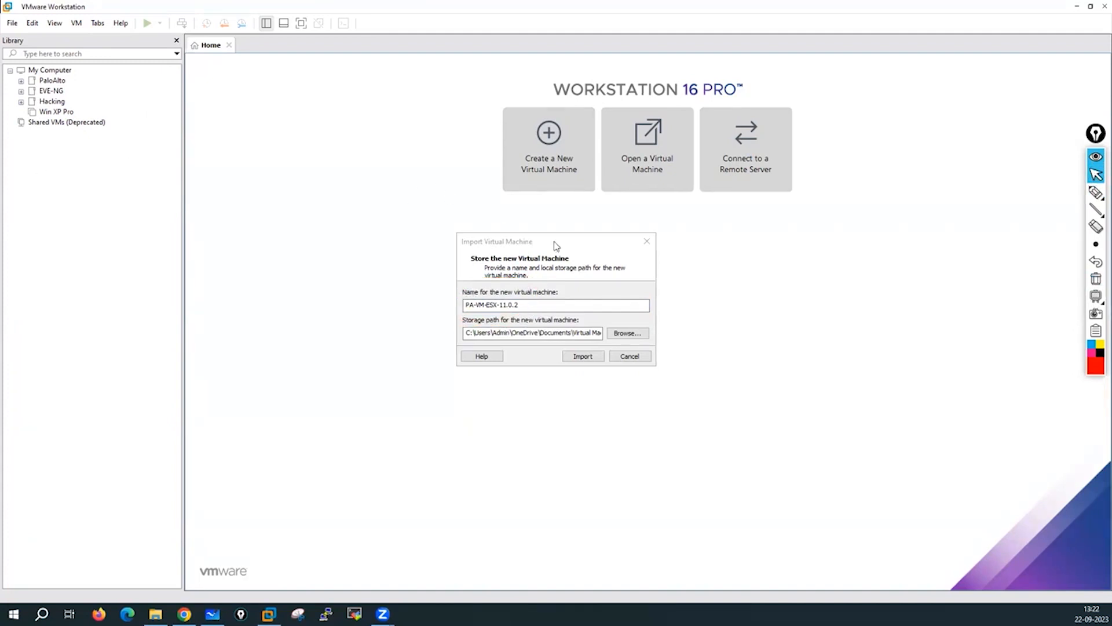
# Mark the default name, then rename the VM to PaloAlto-Fw01-11.0.2 and browse for storage.
pyautogui.click(1096, 191)
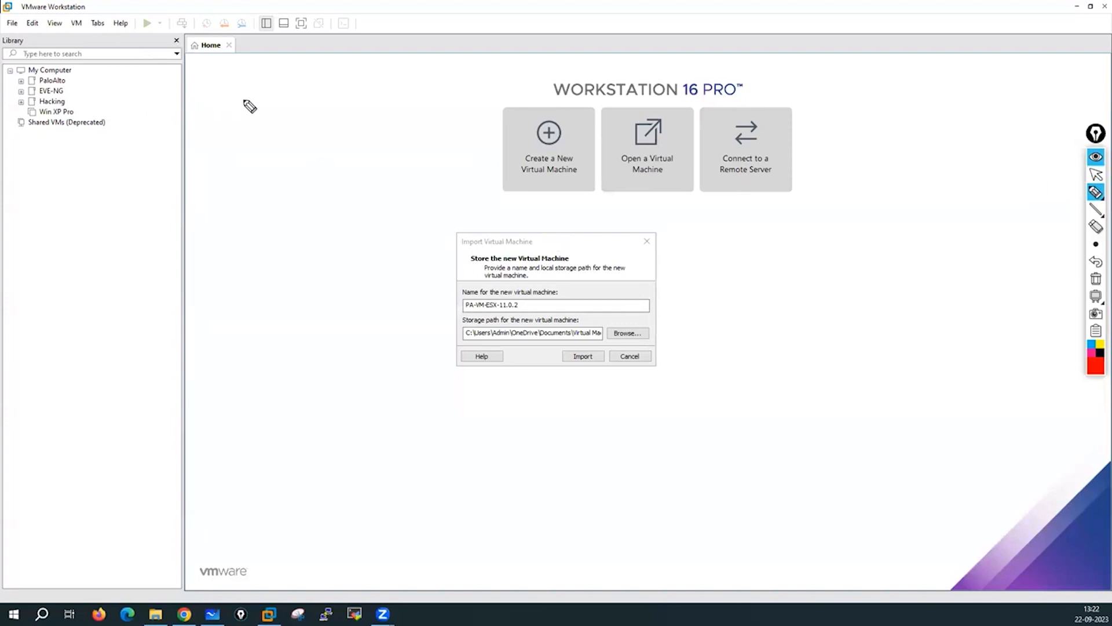
pyautogui.moveTo(212, 79); pyautogui.dragTo(276, 92)
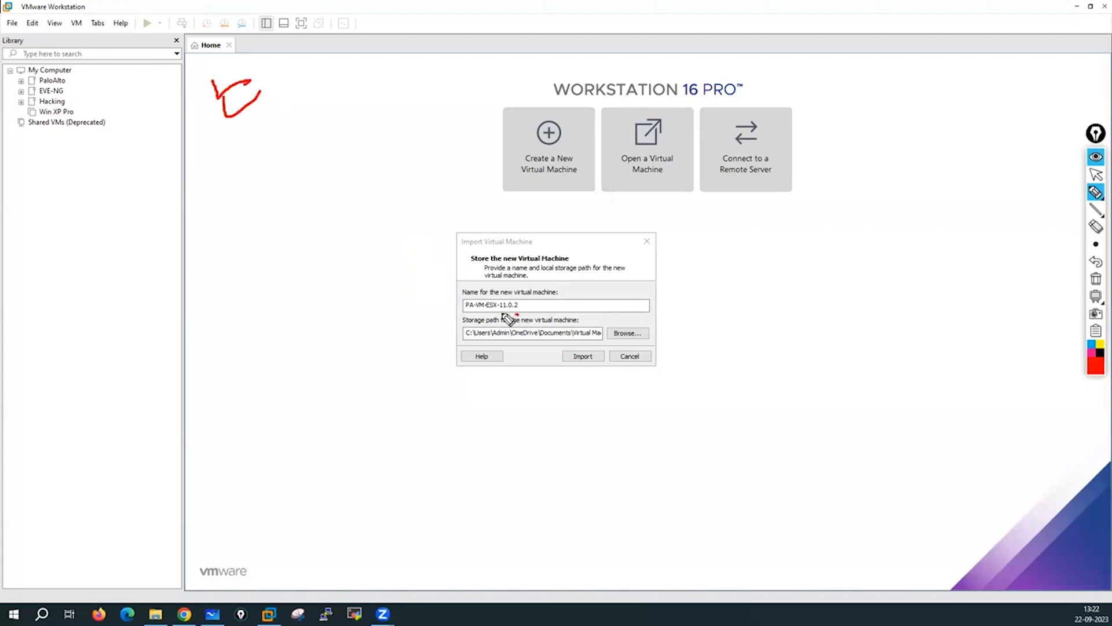
pyautogui.moveTo(510, 316)
pyautogui.mouseDown()
pyautogui.moveTo(457, 333)
pyautogui.moveTo(546, 357)
pyautogui.moveTo(661, 338)
pyautogui.moveTo(509, 318)
pyautogui.mouseUp()
pyautogui.click(1096, 279)
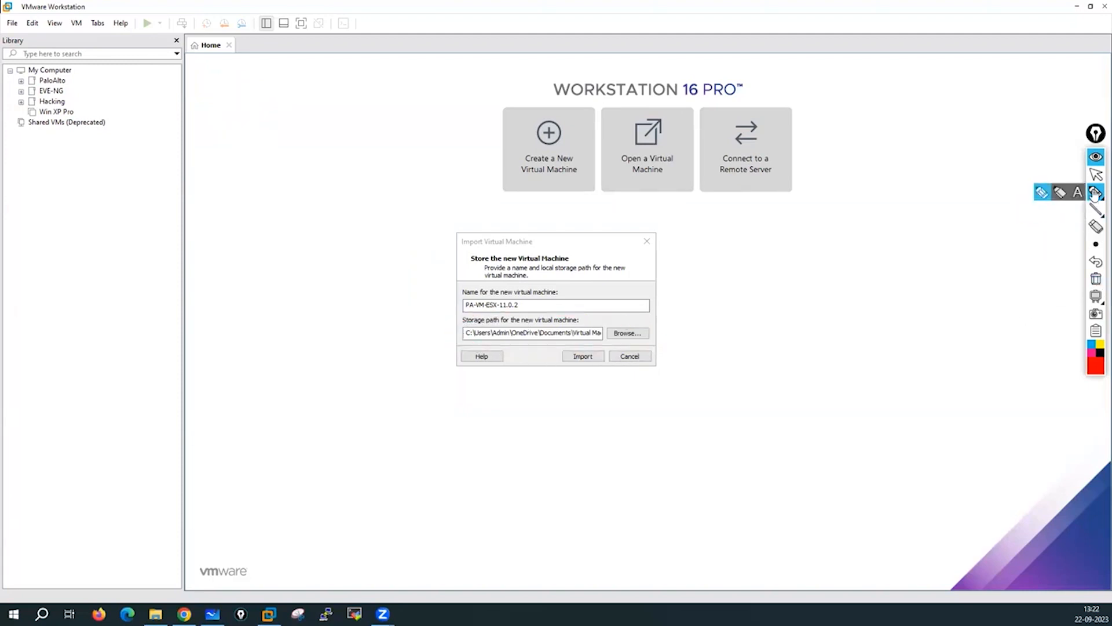
pyautogui.click(1095, 175)
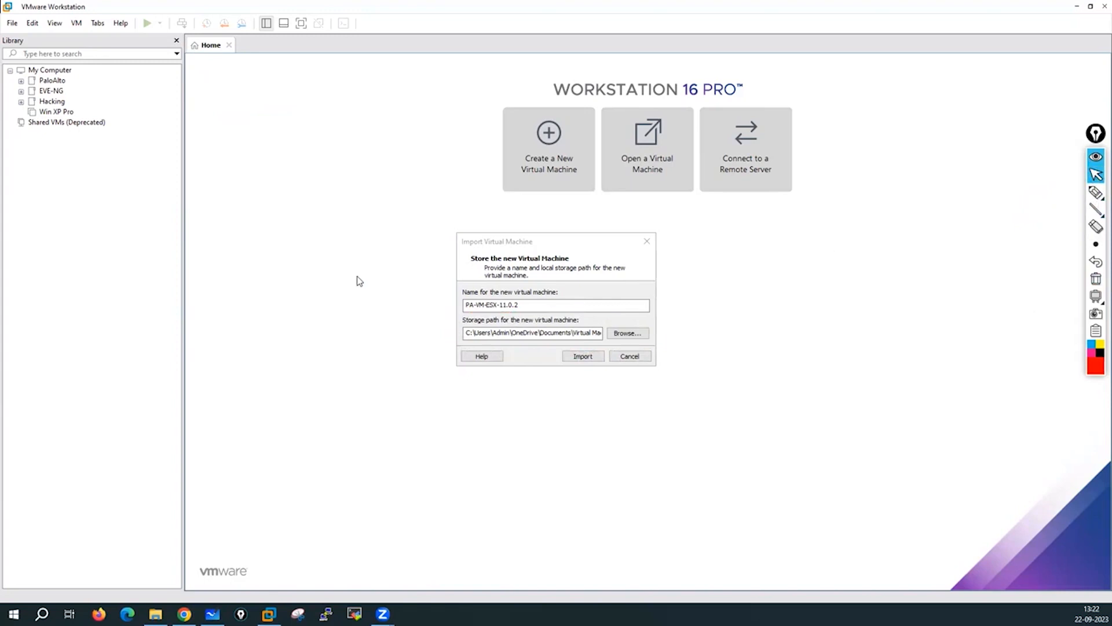
pyautogui.click(531, 304)
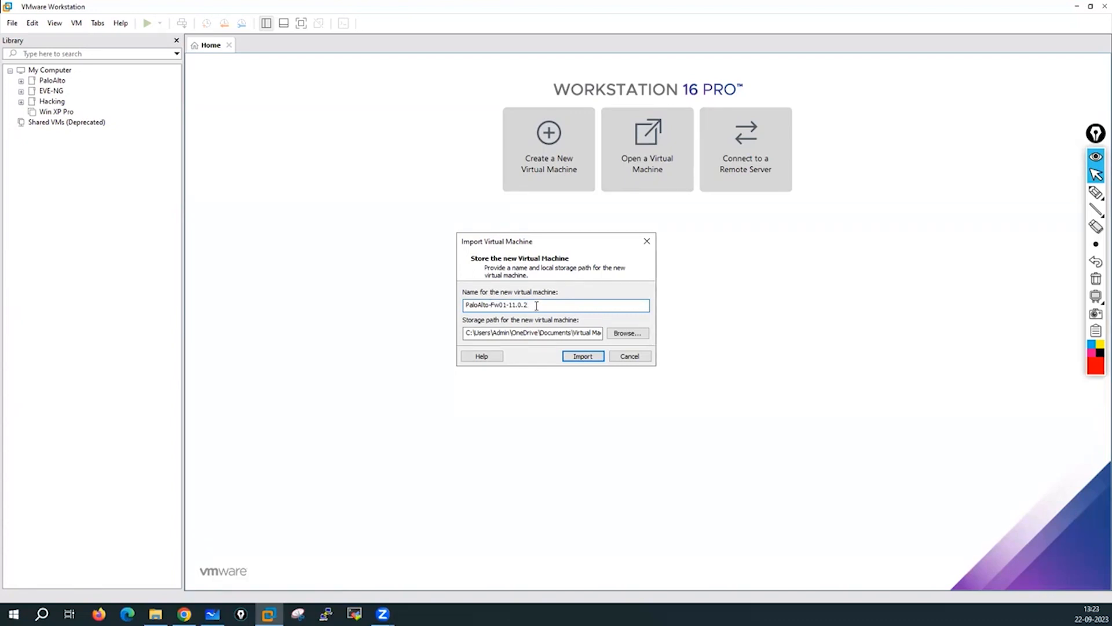
pyautogui.click(629, 337)
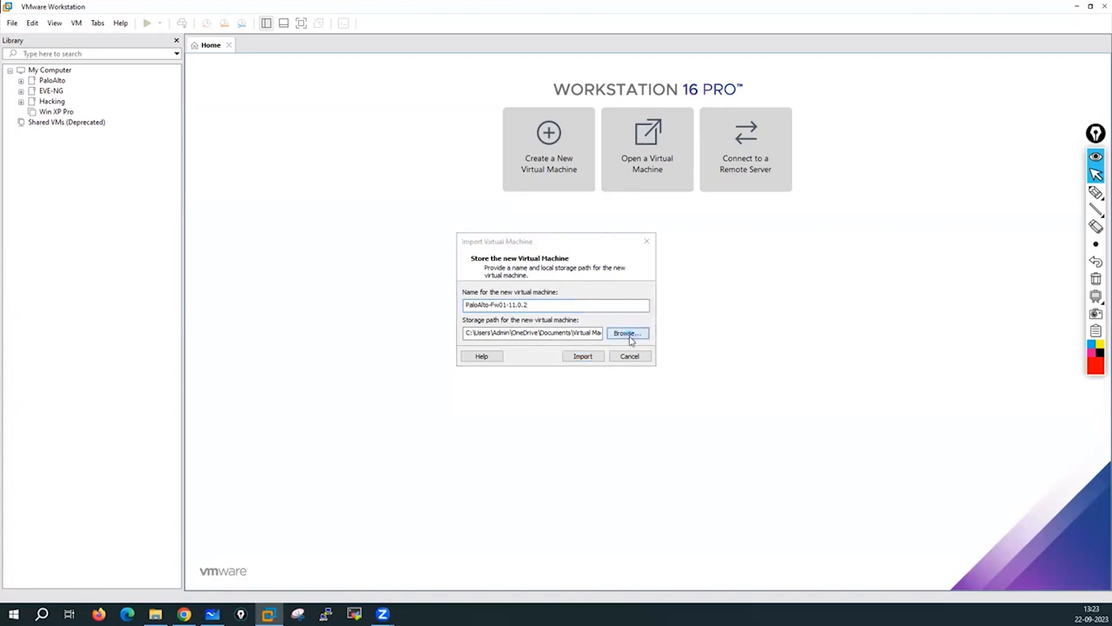
# Create a PaloAlto-Fw01-11.0.2 folder under SSD2 (E:) > Virtual Machines and accept it.
pyautogui.moveTo(634, 284); pyautogui.dragTo(634, 338)
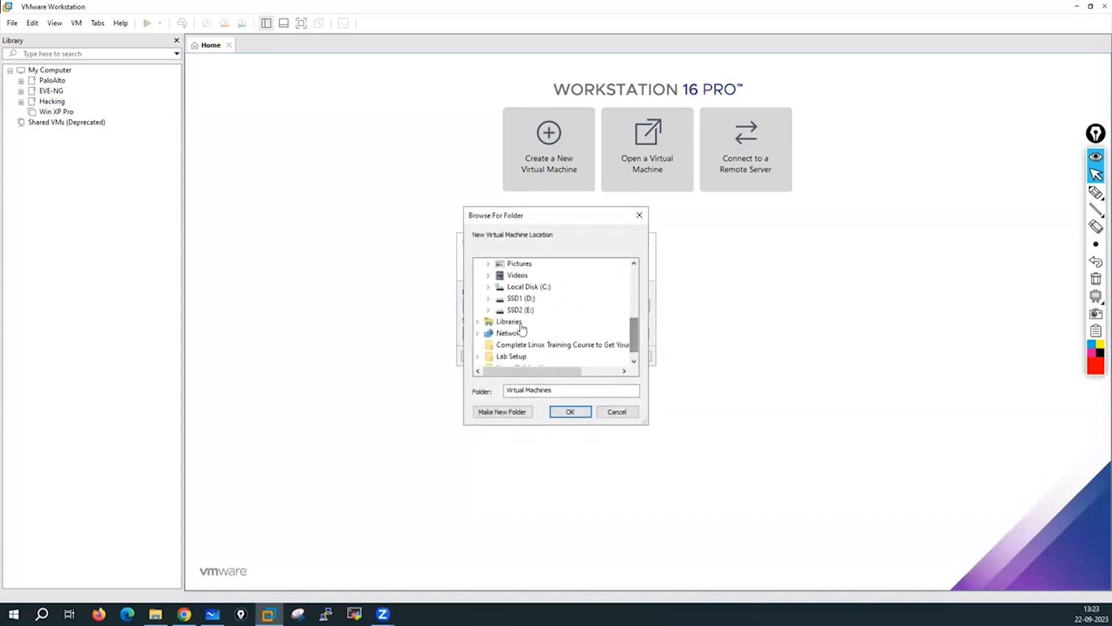
pyautogui.click(489, 311)
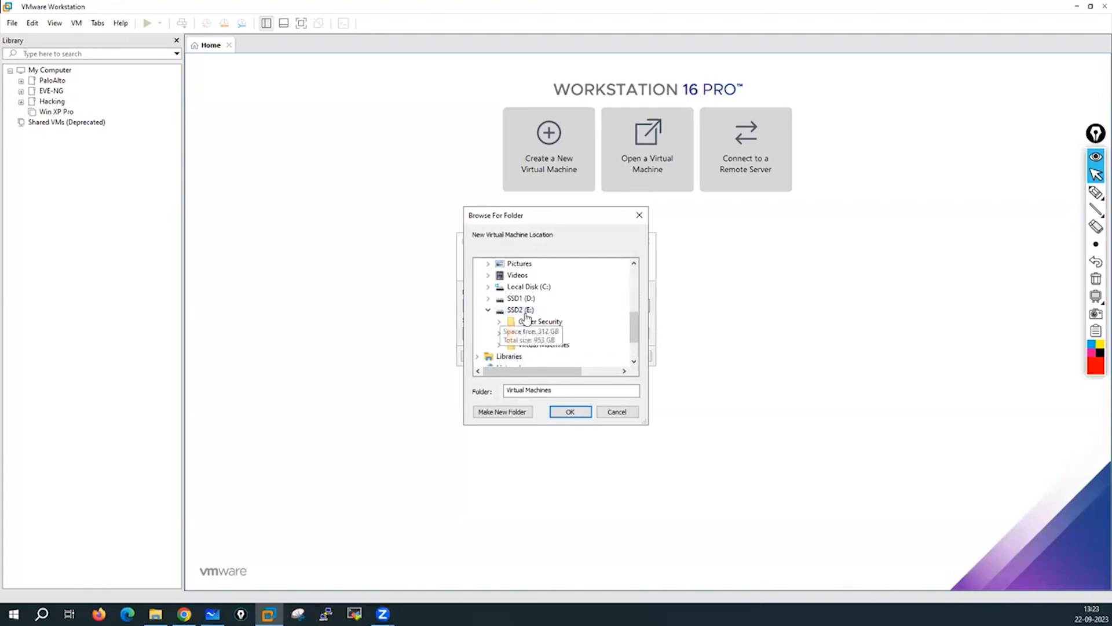
pyautogui.click(499, 345)
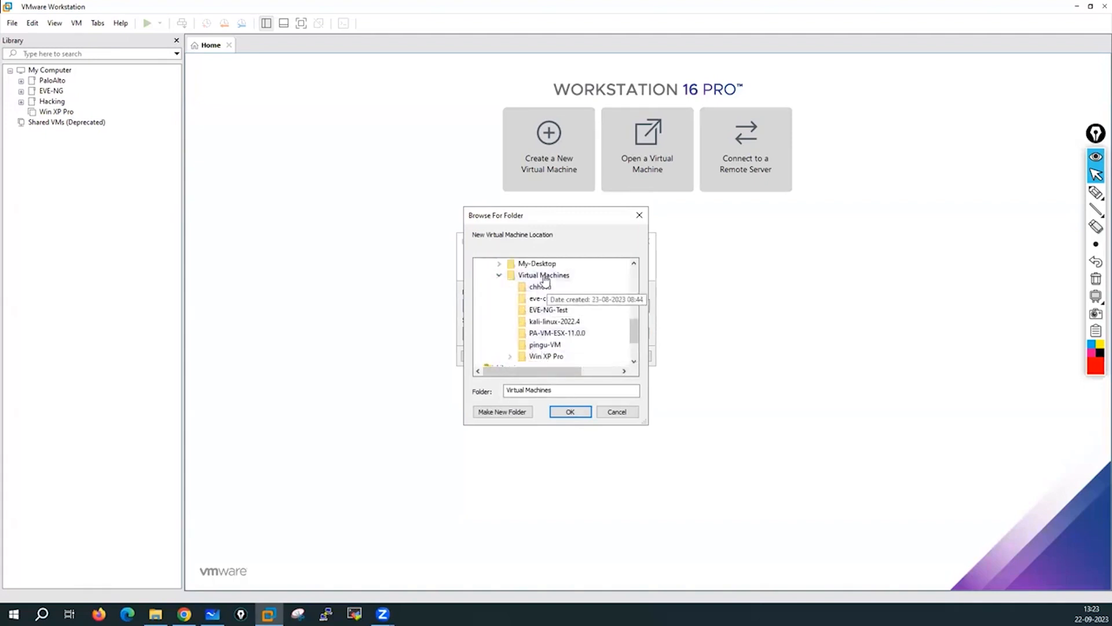
pyautogui.click(505, 415)
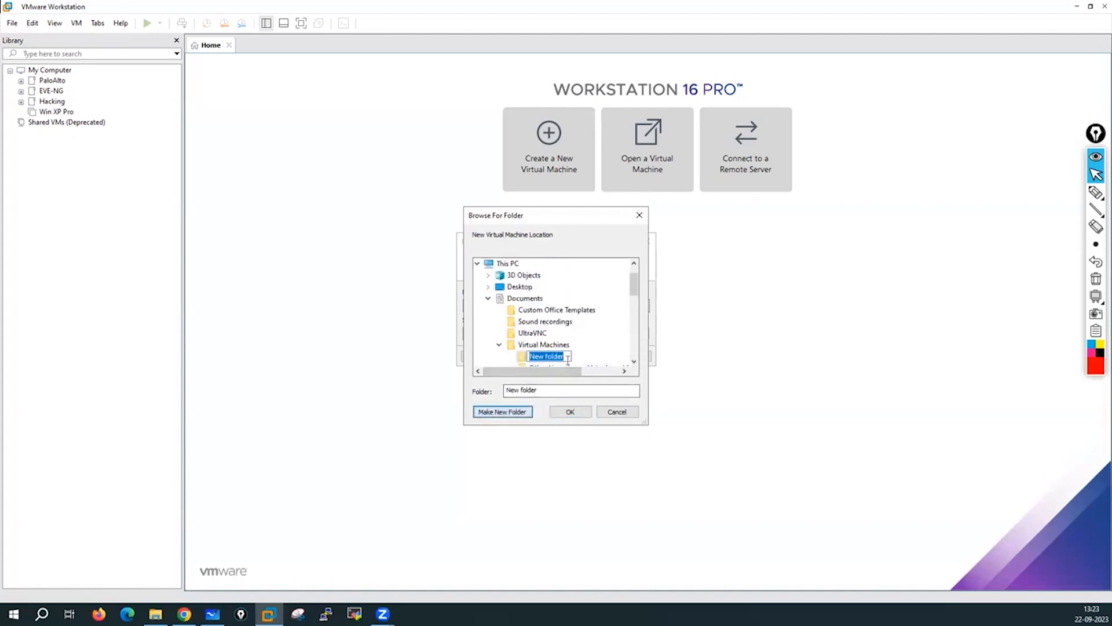
pyautogui.write('P')
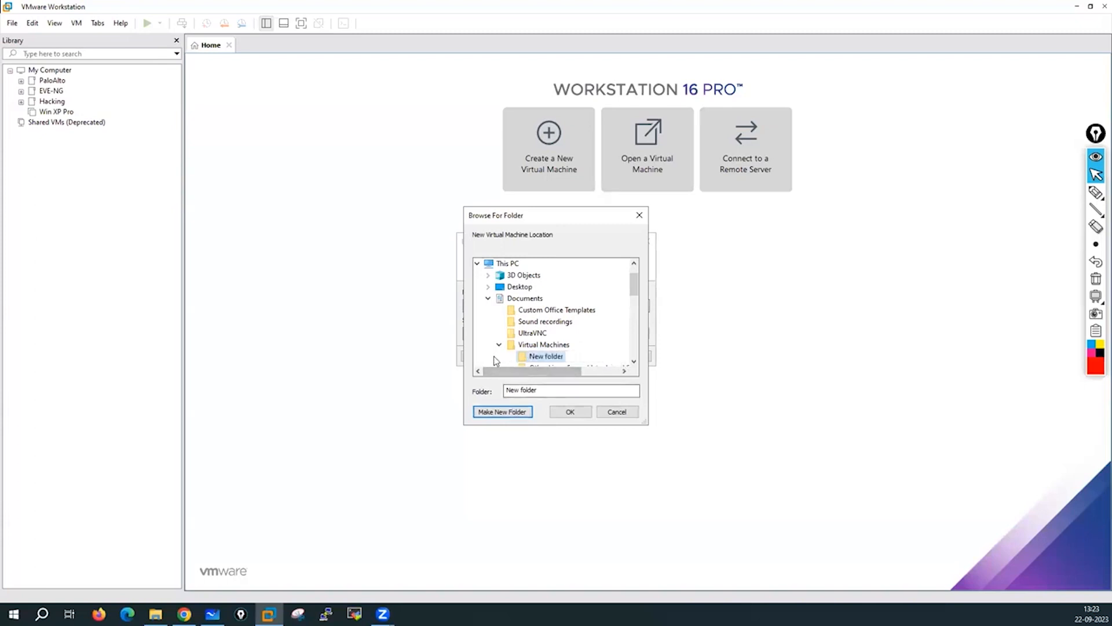
pyautogui.press('Return')
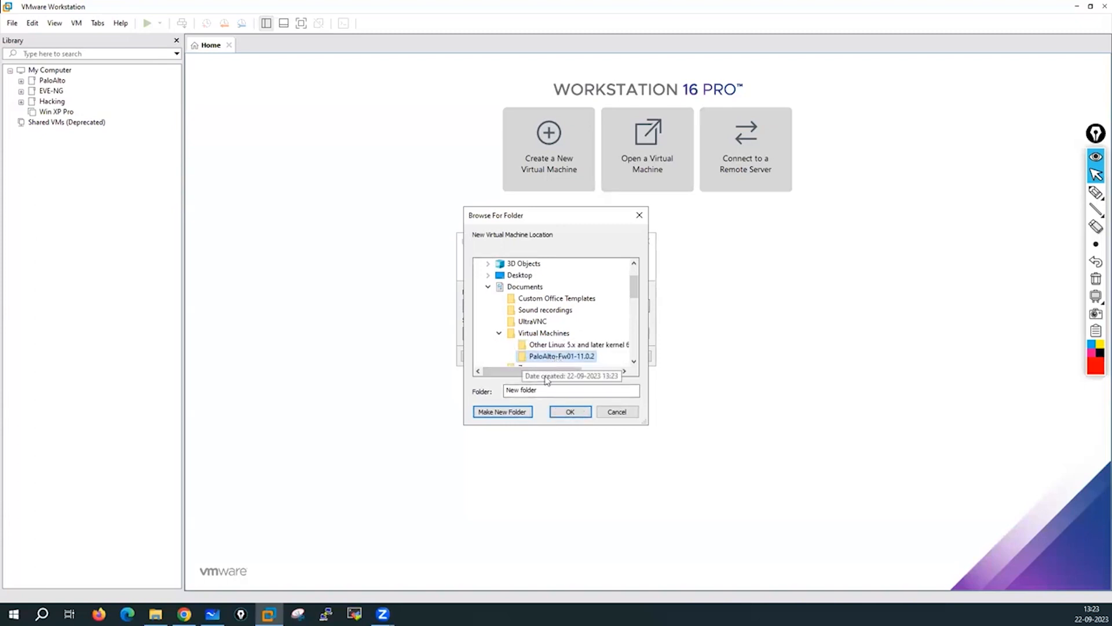
pyautogui.click(571, 413)
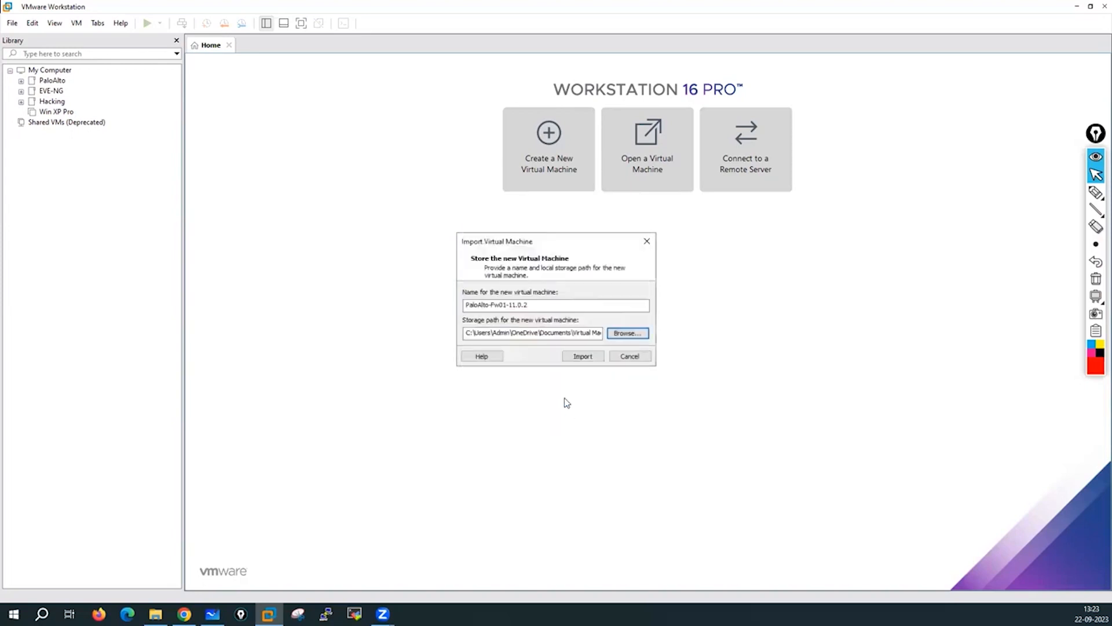
# Reopen the folder picker and look at the PA-VM-ESX-11.0.0 folder in E:\Virtual Machines.
pyautogui.click(631, 334)
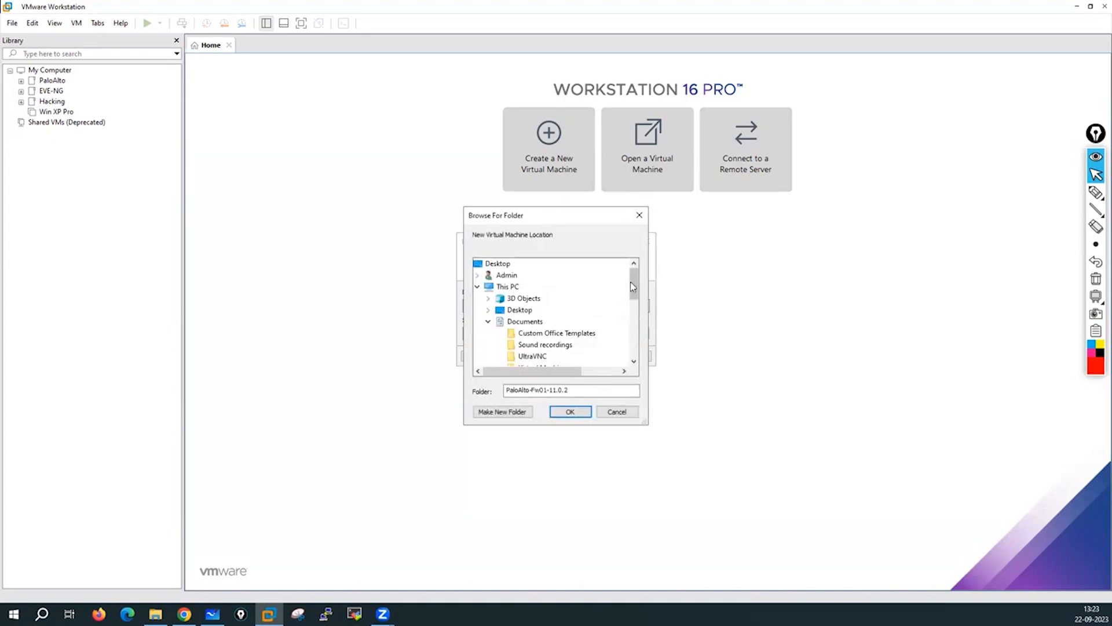
pyautogui.scroll(-4, 637, 284)
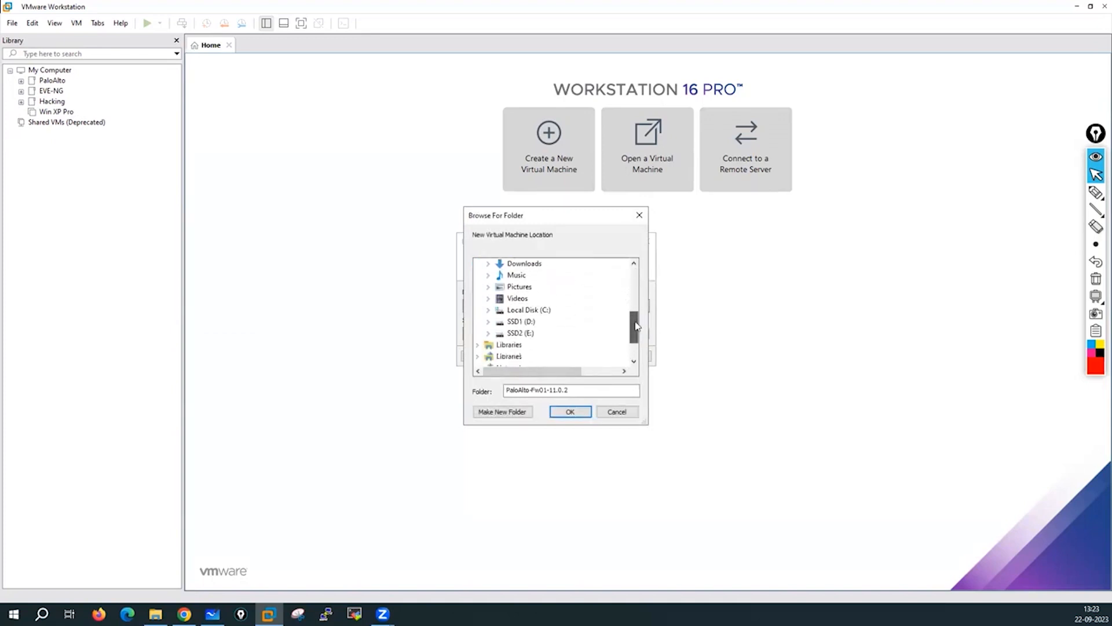
pyautogui.click(488, 333)
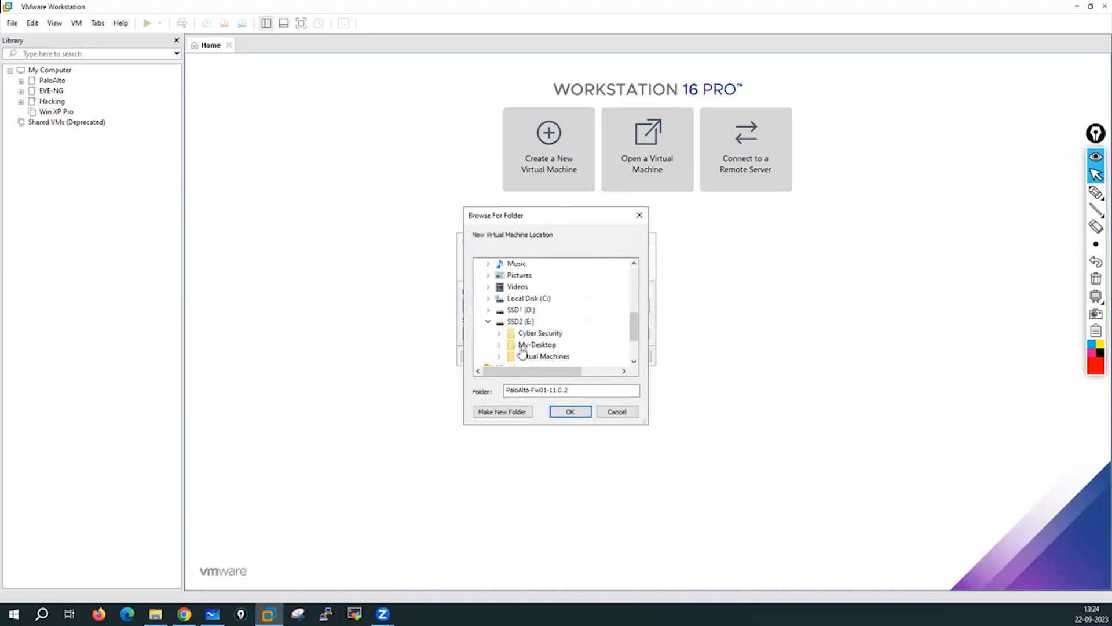
pyautogui.click(500, 357)
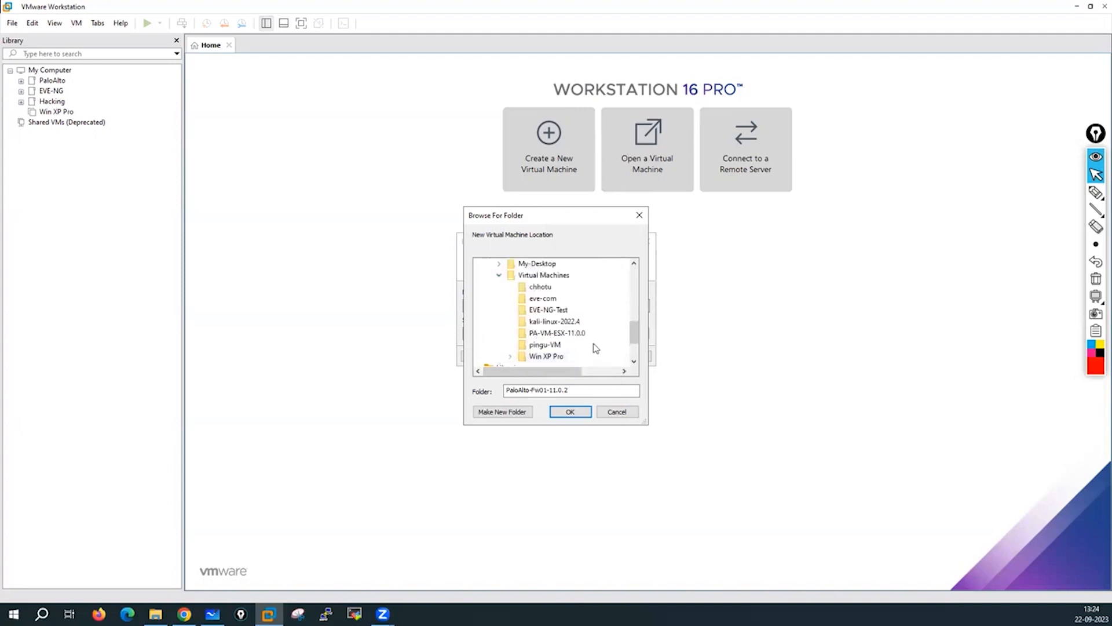
pyautogui.click(567, 335)
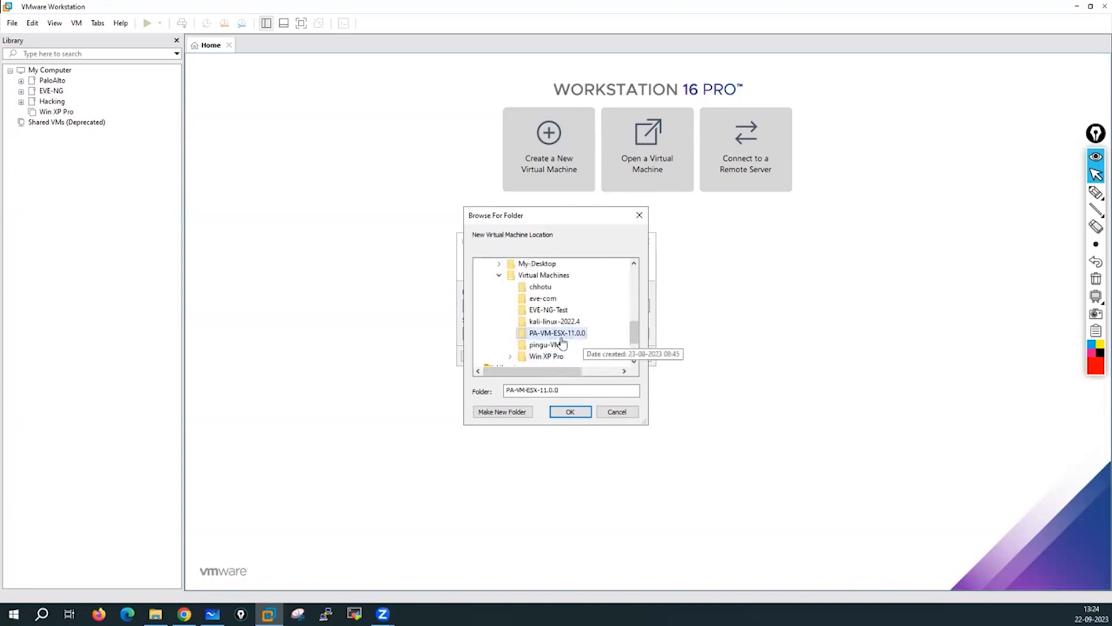
pyautogui.scroll(-1, 573, 333)
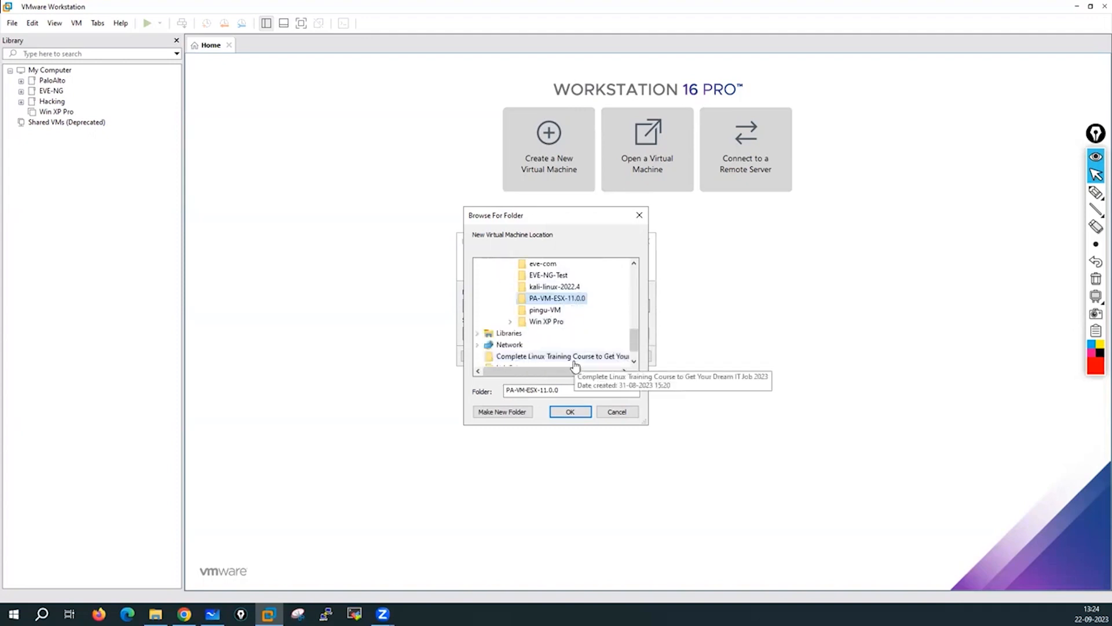
pyautogui.scroll(1, 571, 332)
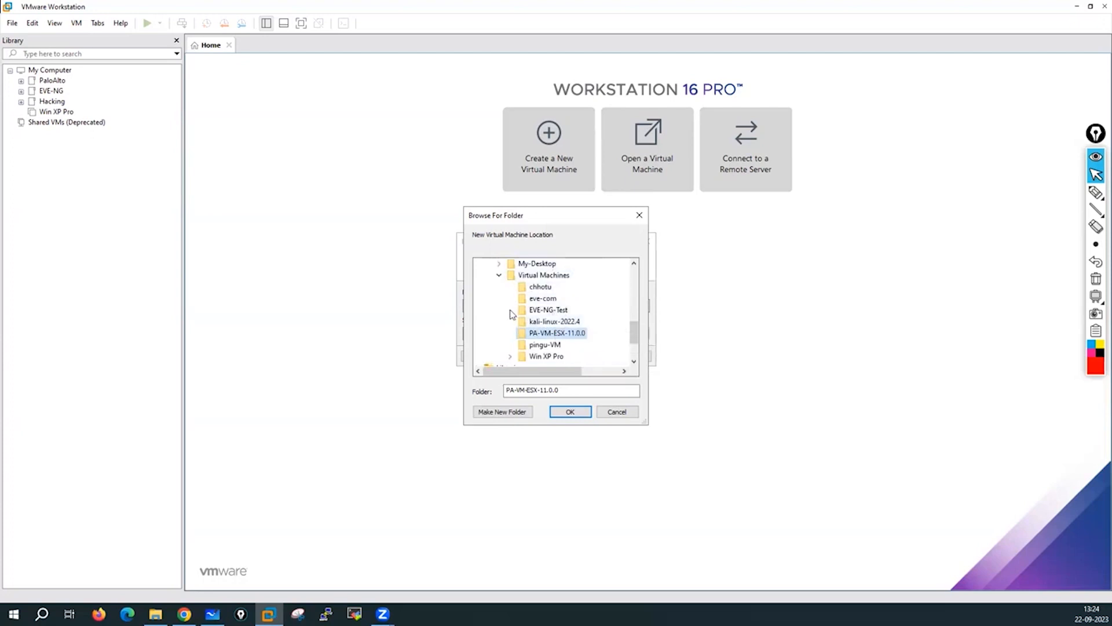
pyautogui.scroll(-1, 581, 348)
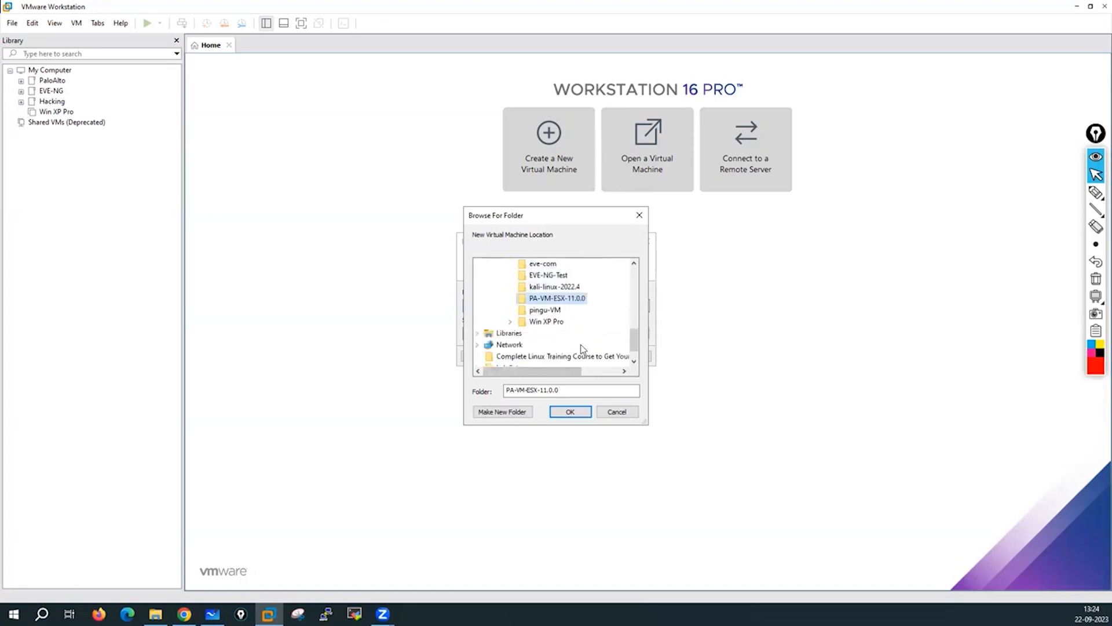
# Browse the Win XP Pro, My-Desktop and Cyber Security folders and the SSD1 (D:) drive.
pyautogui.click(510, 322)
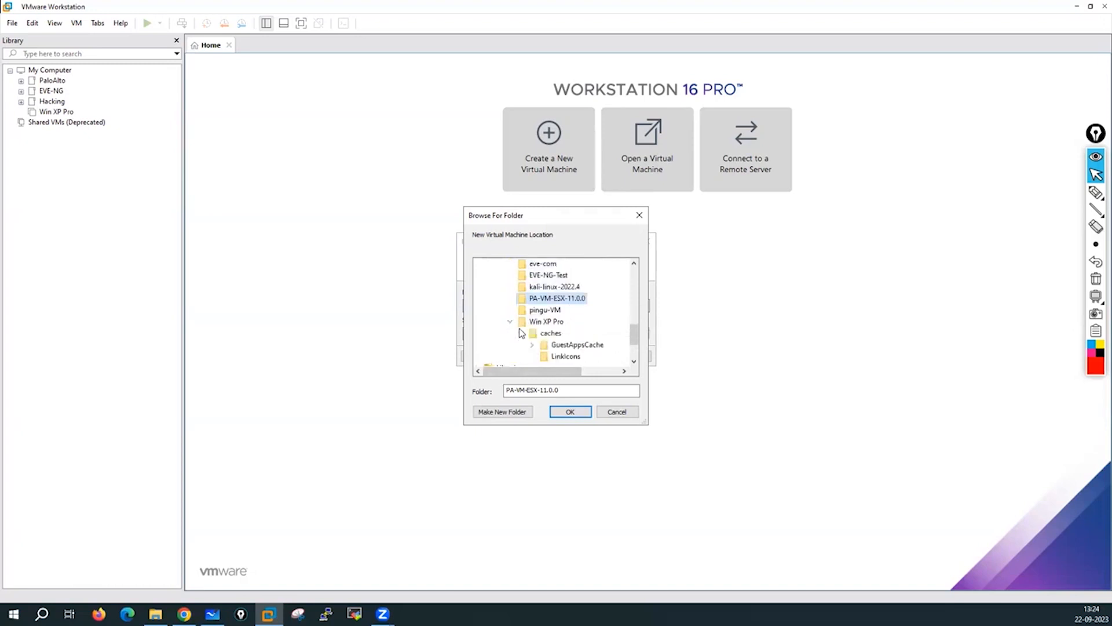
pyautogui.scroll(3, 574, 348)
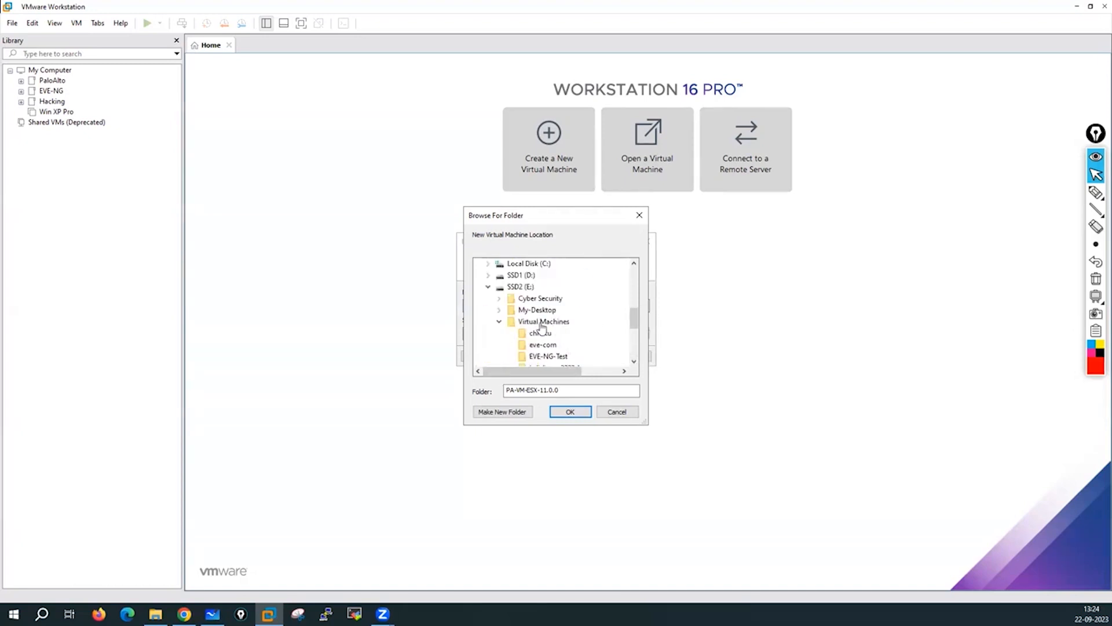
pyautogui.click(501, 312)
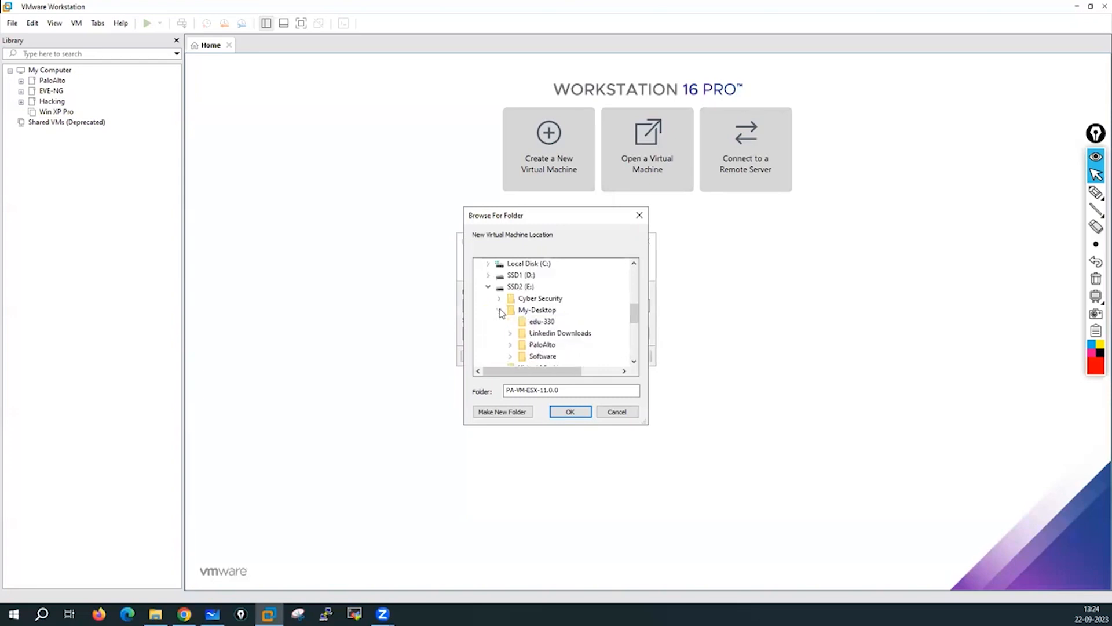
pyautogui.click(501, 312)
pyautogui.click(500, 299)
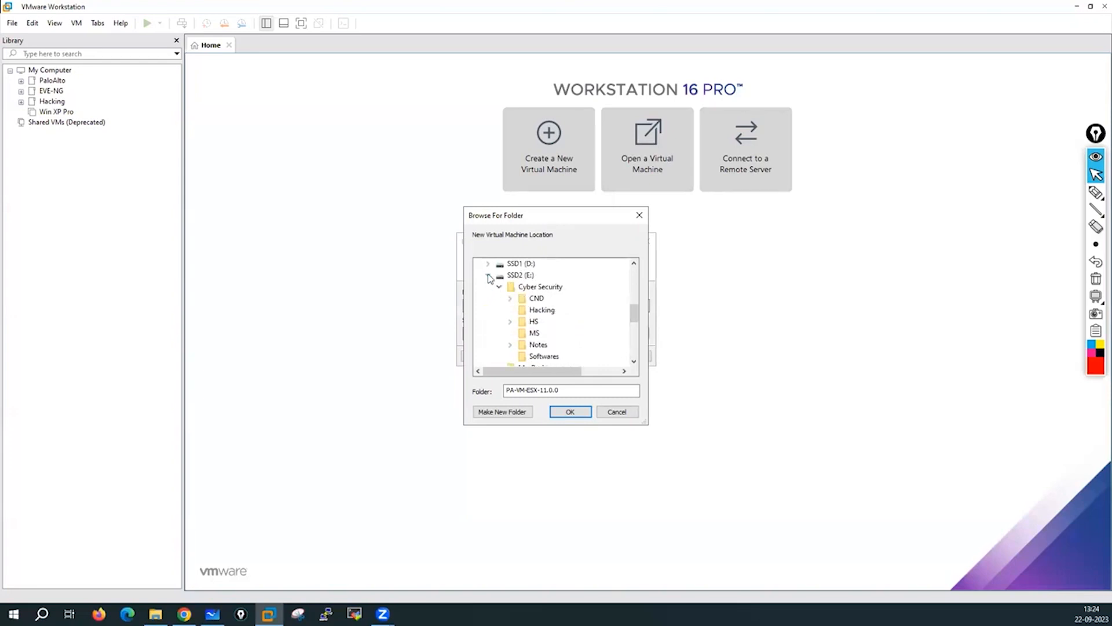
pyautogui.click(489, 275)
pyautogui.click(488, 287)
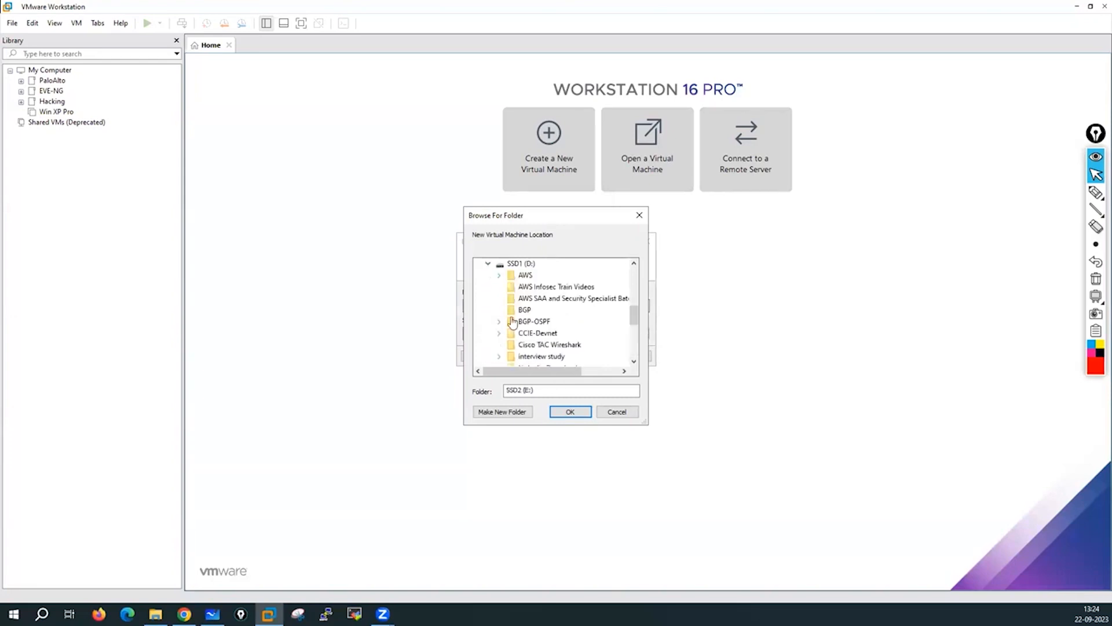
pyautogui.scroll(-3, 573, 346)
pyautogui.scroll(-2, 573, 346)
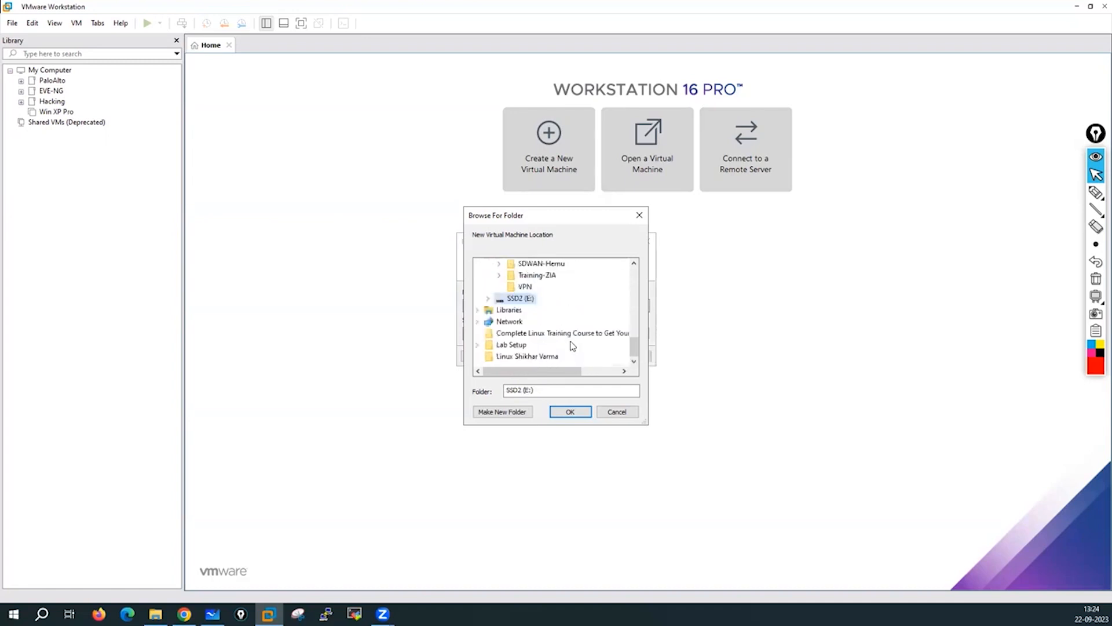
pyautogui.scroll(4, 490, 307)
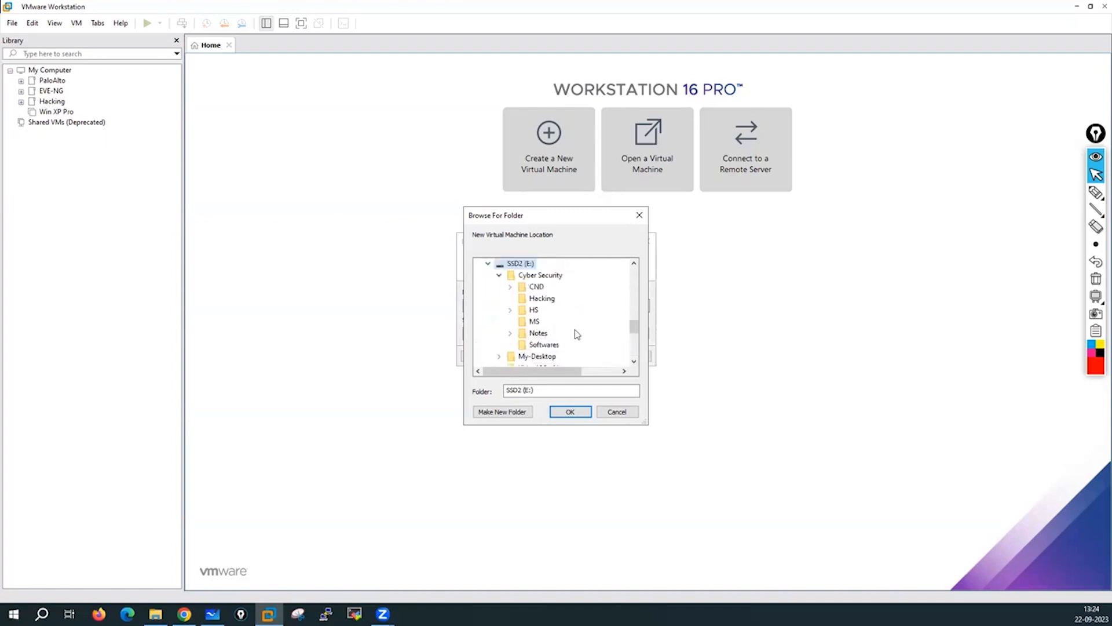
pyautogui.scroll(-2, 576, 331)
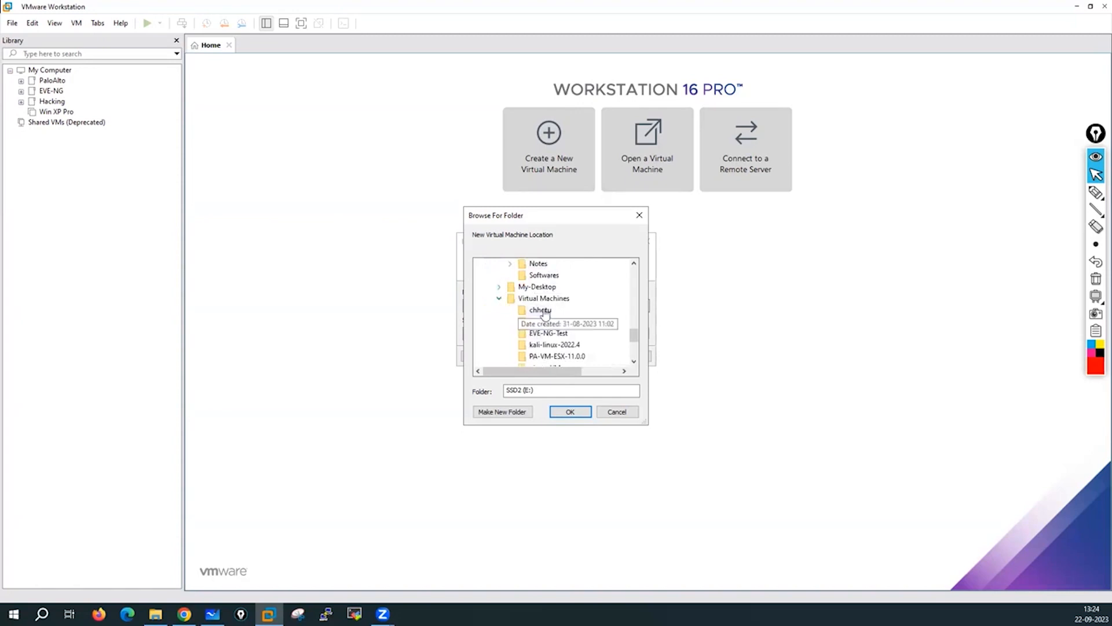
pyautogui.scroll(-1, 572, 324)
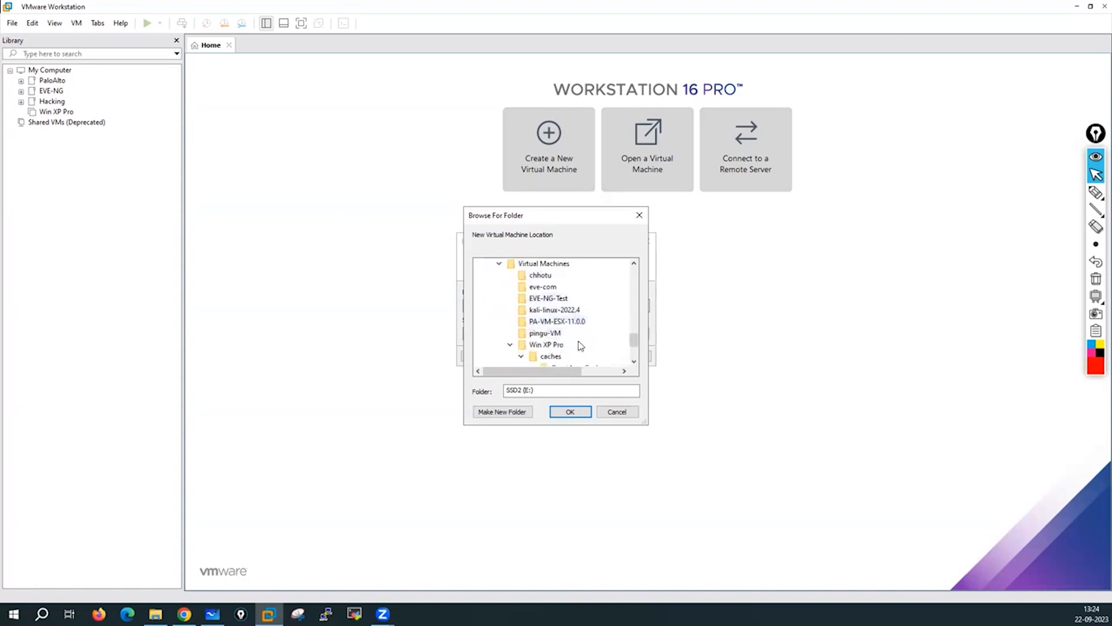
pyautogui.scroll(1, 567, 318)
# Make a new PaloAlto-Fw01-11.0.2 folder inside Virtual Machines and set it as the storage path.
pyautogui.click(543, 299)
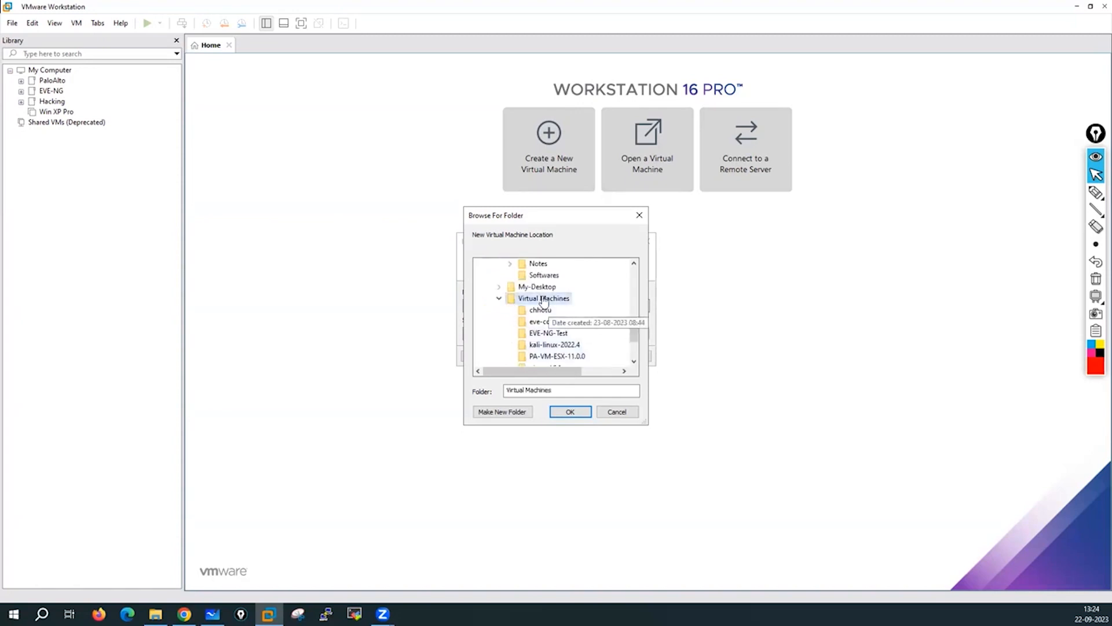
pyautogui.click(502, 411)
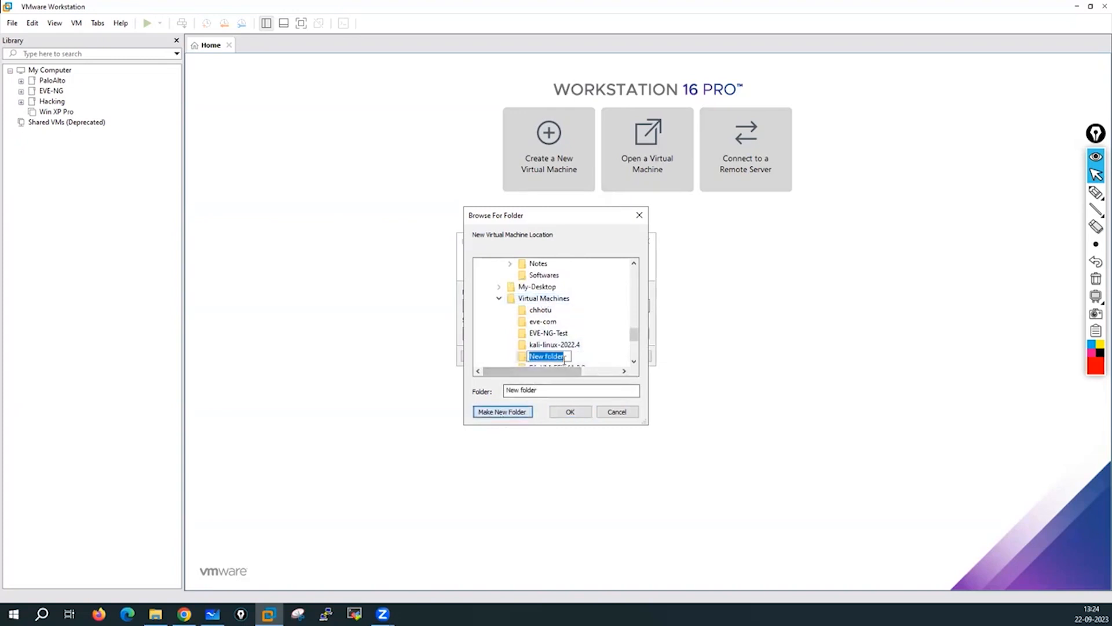
pyautogui.click(565, 359)
pyautogui.moveTo(565, 359); pyautogui.dragTo(528, 357)
pyautogui.write('PaloAlto-Fw01-11.0.2')
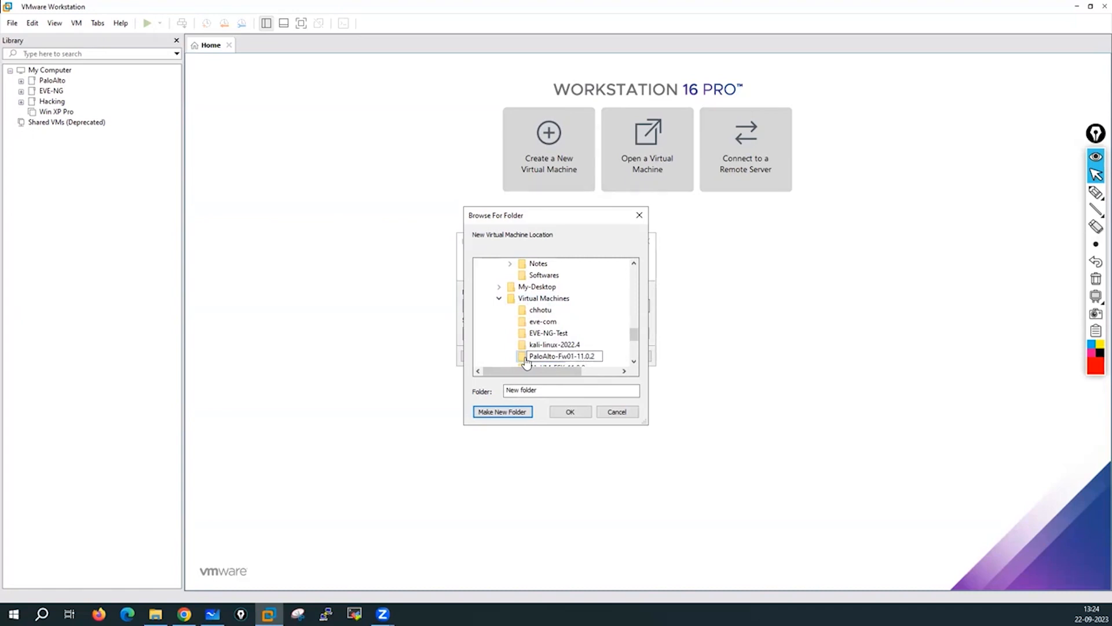
pyautogui.press('Return')
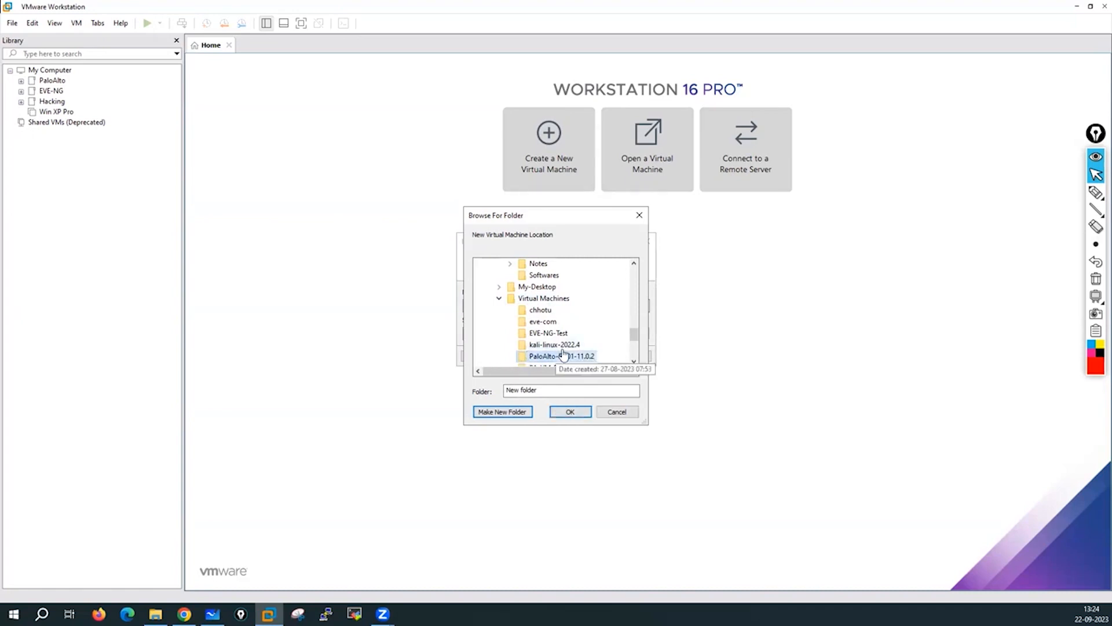
pyautogui.click(573, 415)
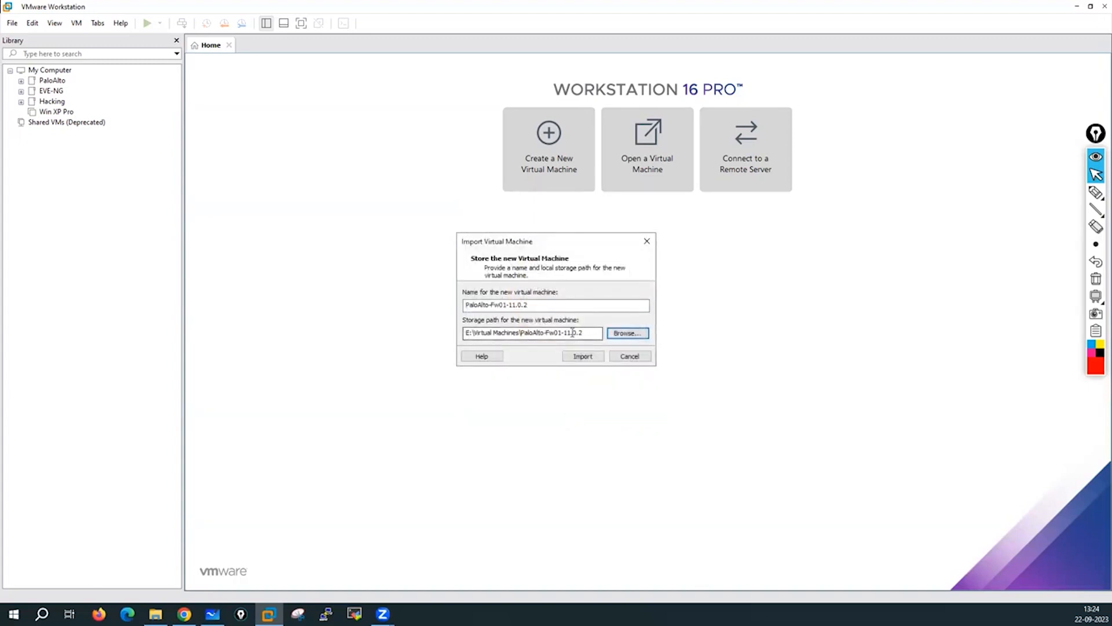
# Check that E:\Virtual Machines\PaloAlto-Fw01-11.0.2 is empty in File Explorer, then return to the import dialog.
pyautogui.click(155, 613)
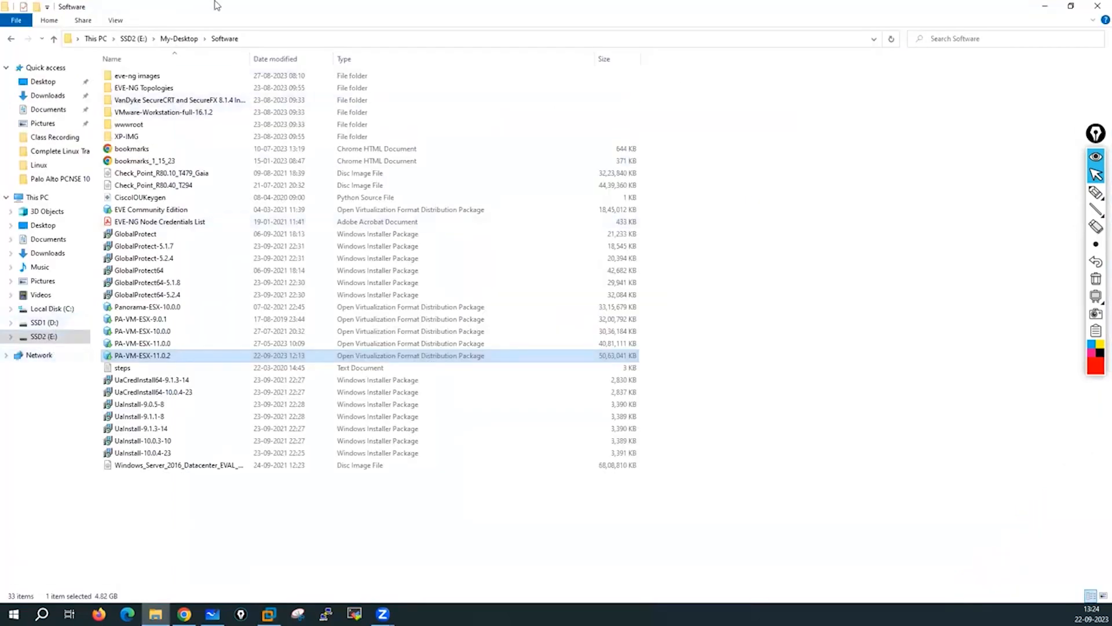
pyautogui.click(133, 39)
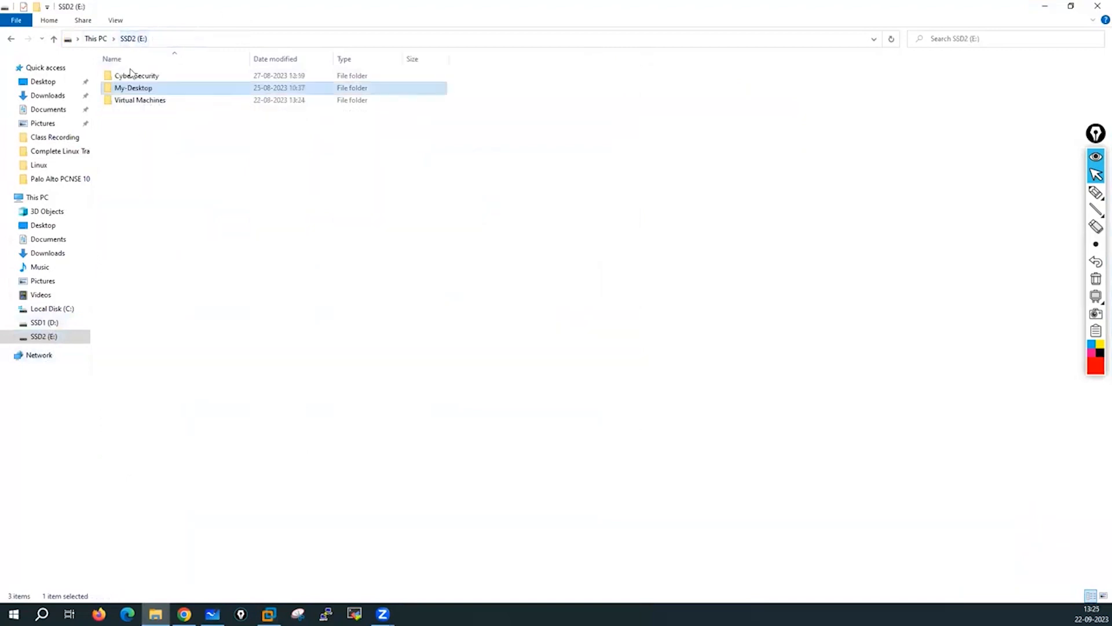
pyautogui.doubleClick(145, 103)
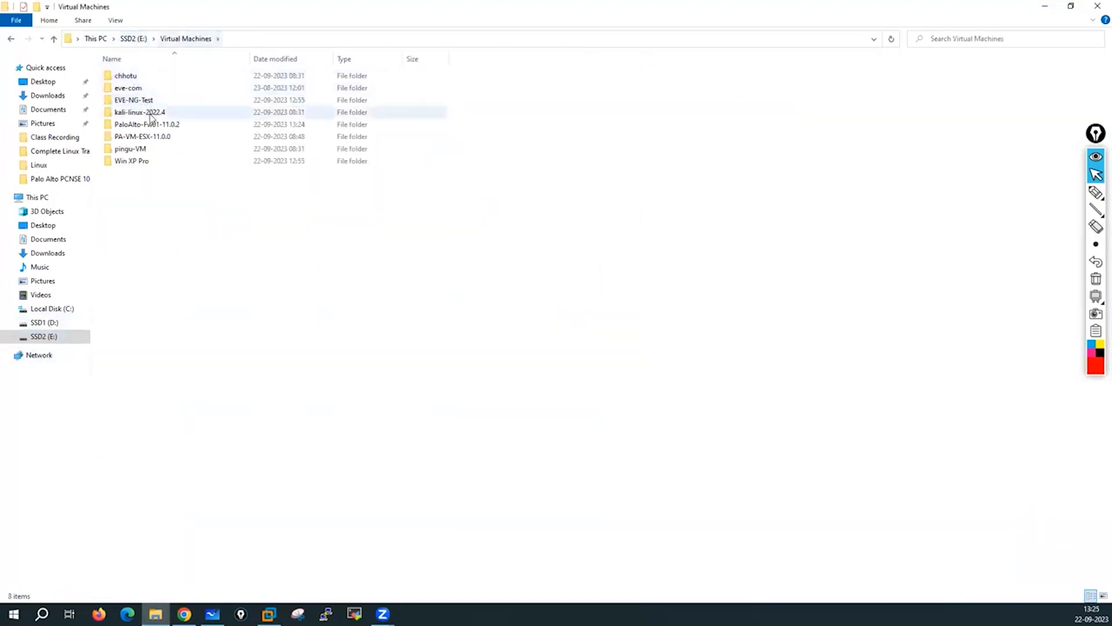
pyautogui.doubleClick(166, 126)
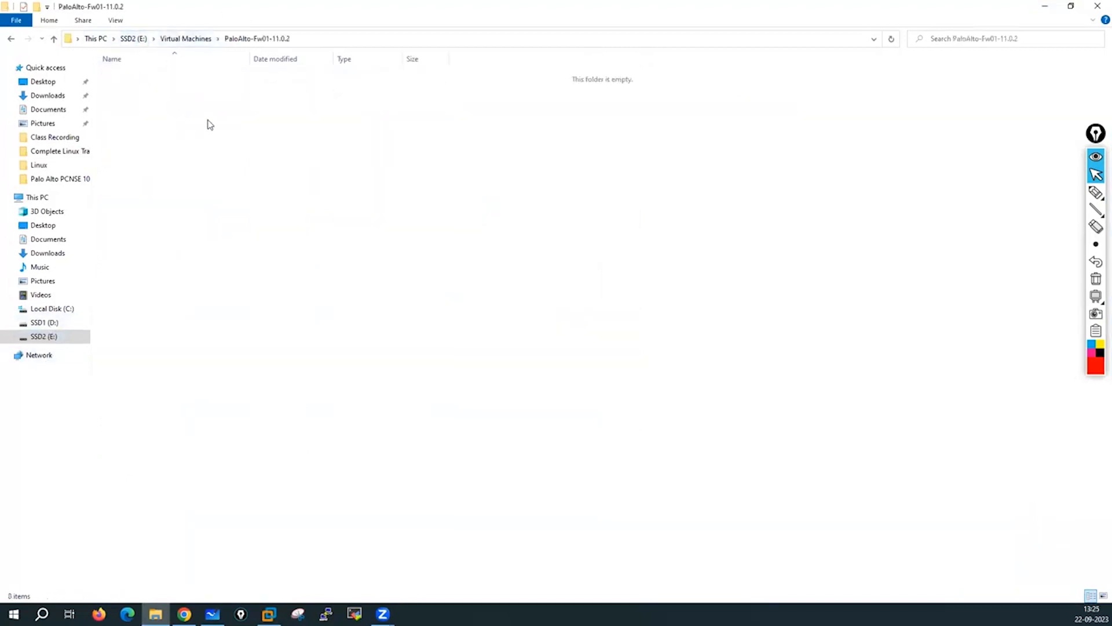
pyautogui.click(186, 40)
pyautogui.doubleClick(339, 126)
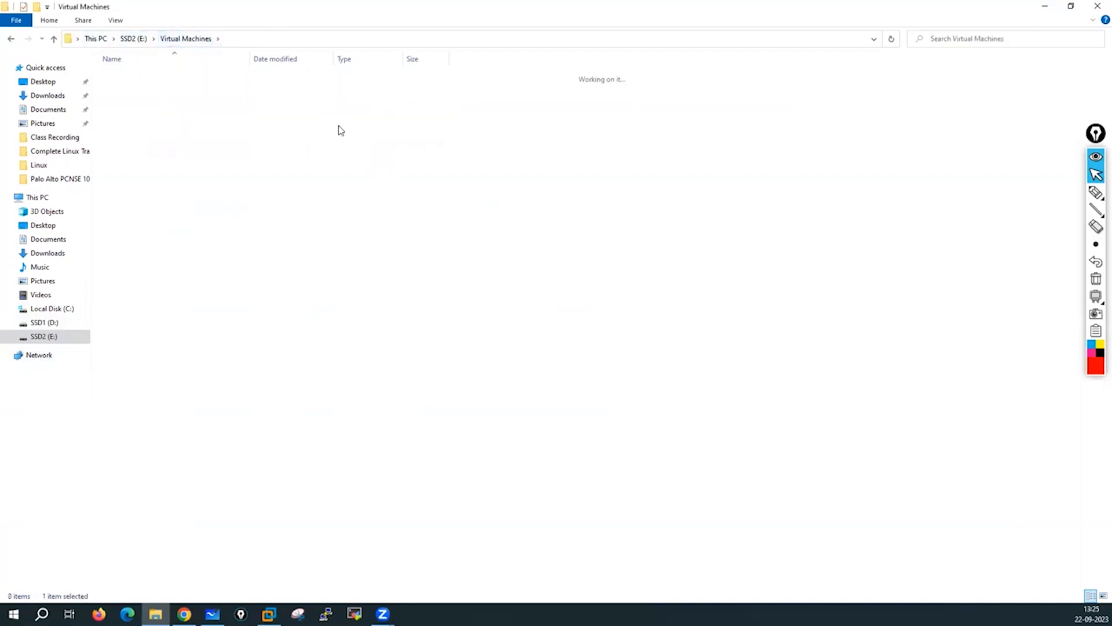
pyautogui.click(1045, 7)
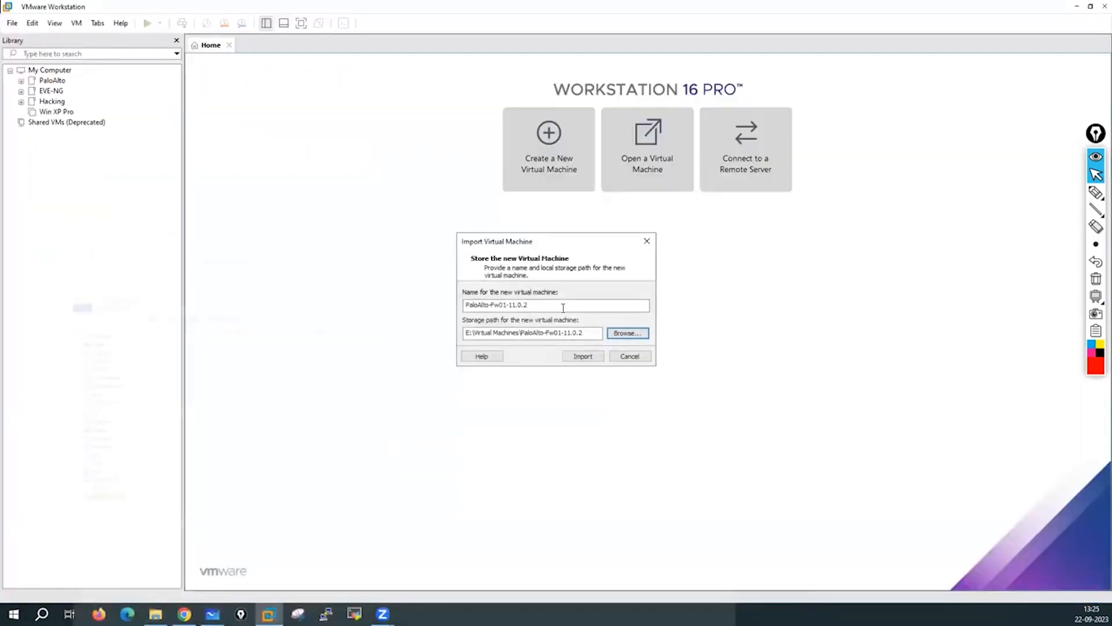
# Start the import, refresh the target folder to see disk1 appear, then hide Explorer.
pyautogui.click(578, 357)
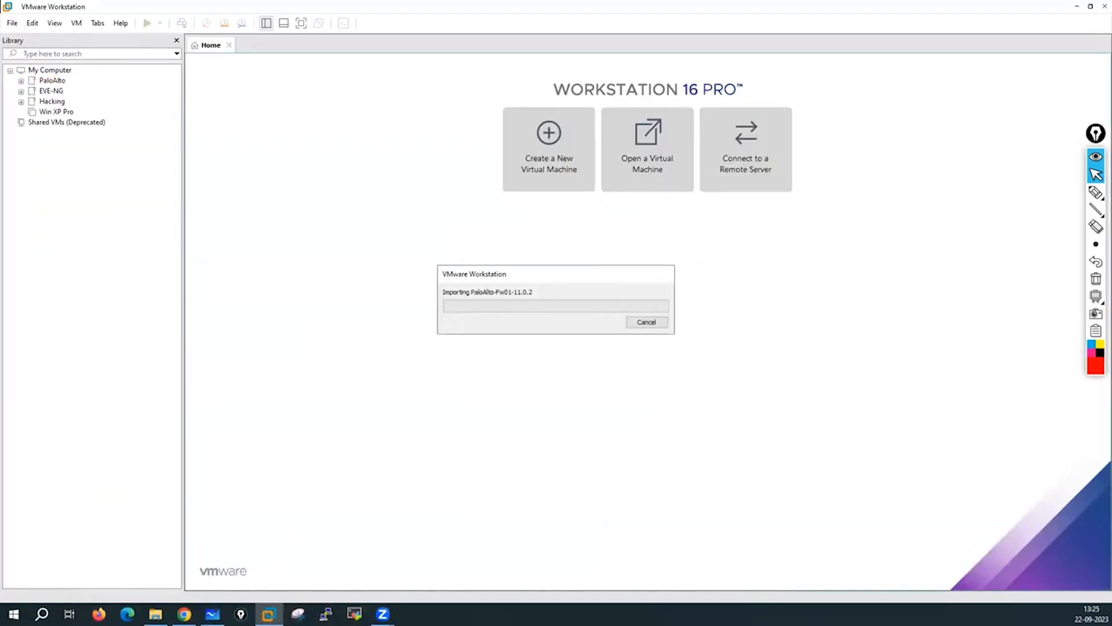
pyautogui.click(155, 613)
pyautogui.rightClick(363, 171)
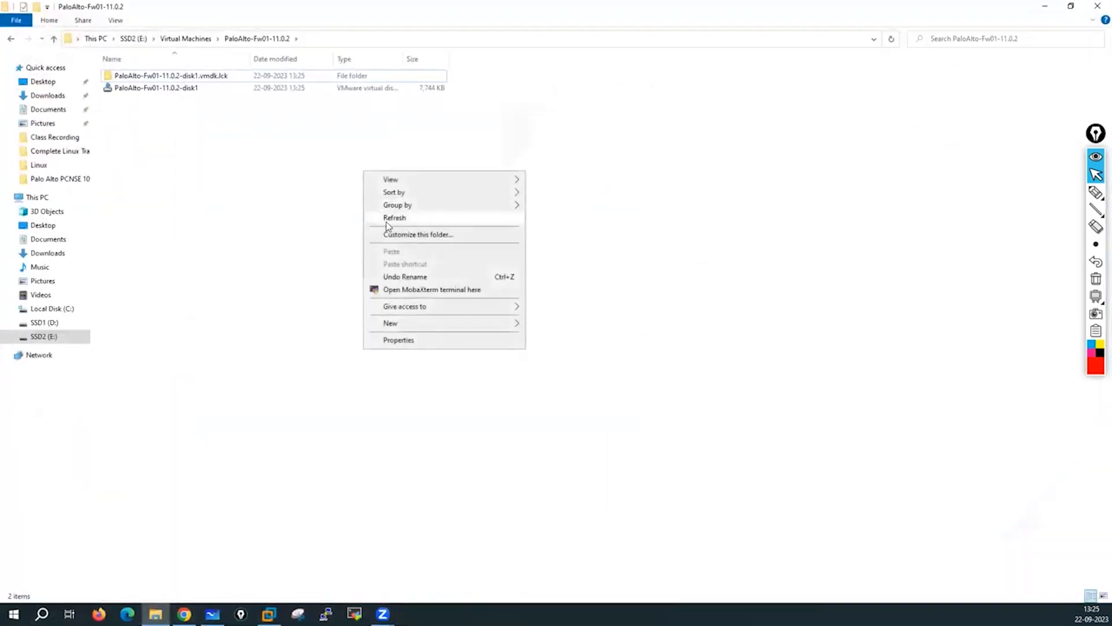
pyautogui.click(394, 218)
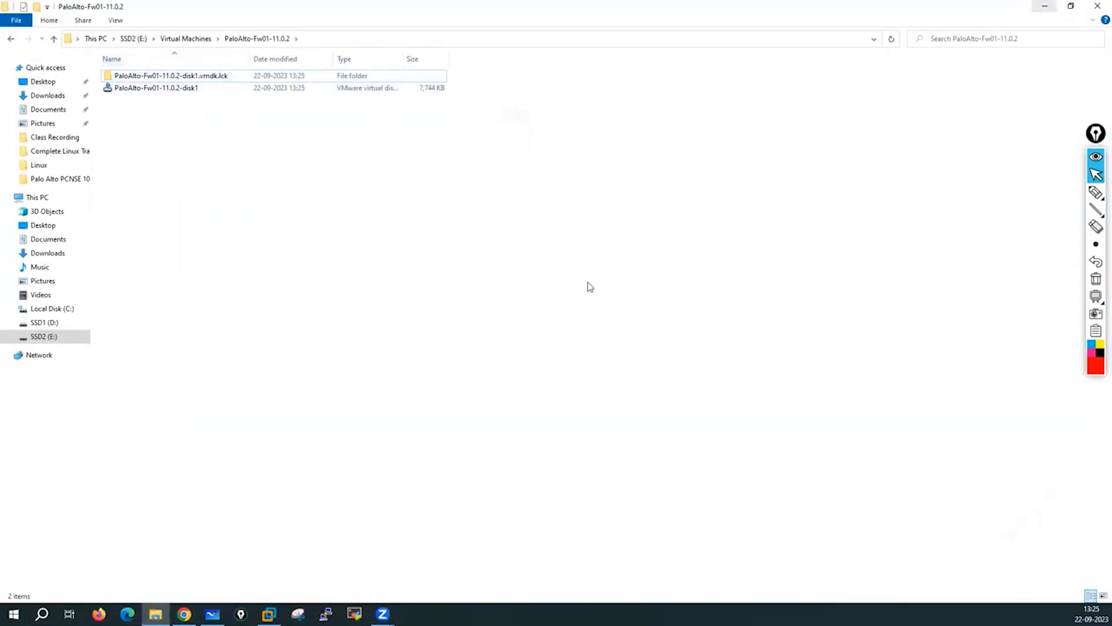
pyautogui.click(1070, 5)
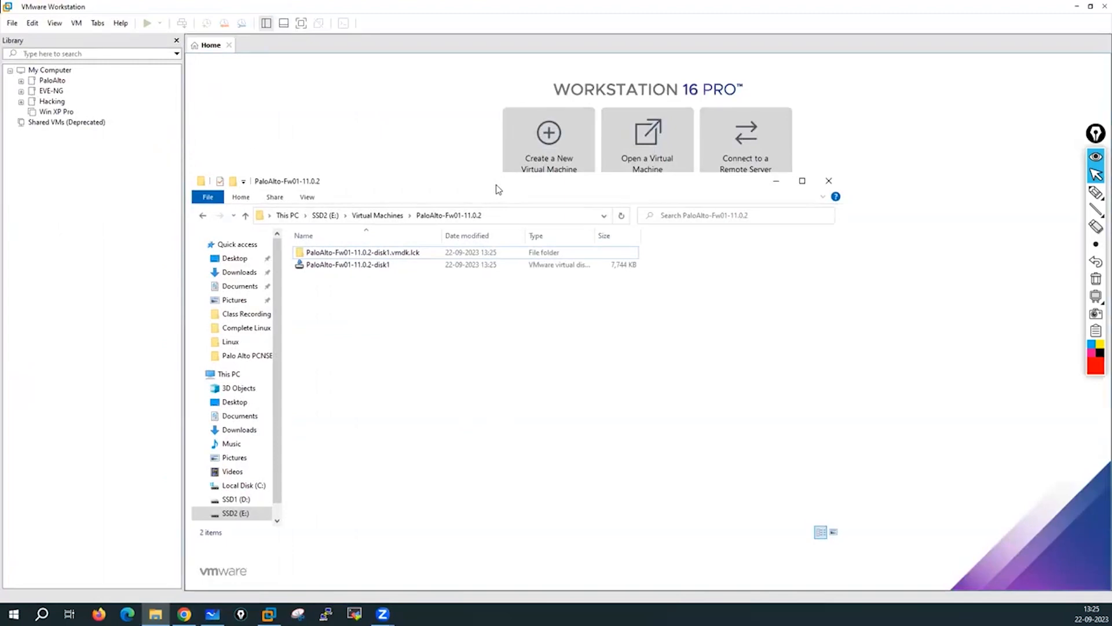
pyautogui.moveTo(497, 189); pyautogui.dragTo(463, 76)
pyautogui.click(746, 69)
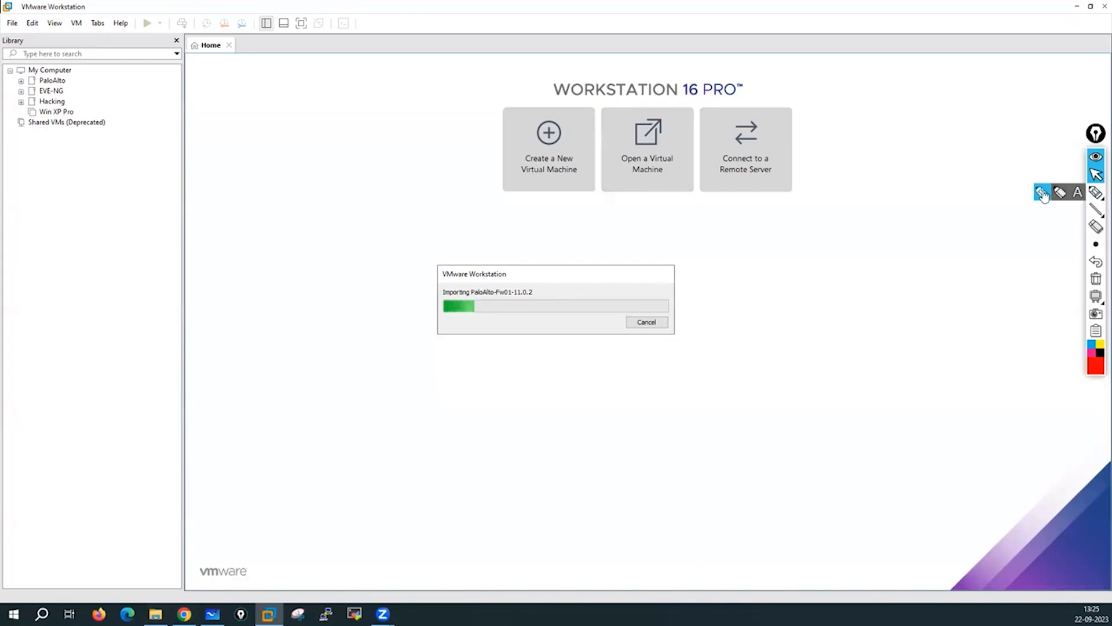
# Jot a 2 min import estimate, erase it, then write 10/11 and 16 GB RAM notes.
pyautogui.click(1096, 192)
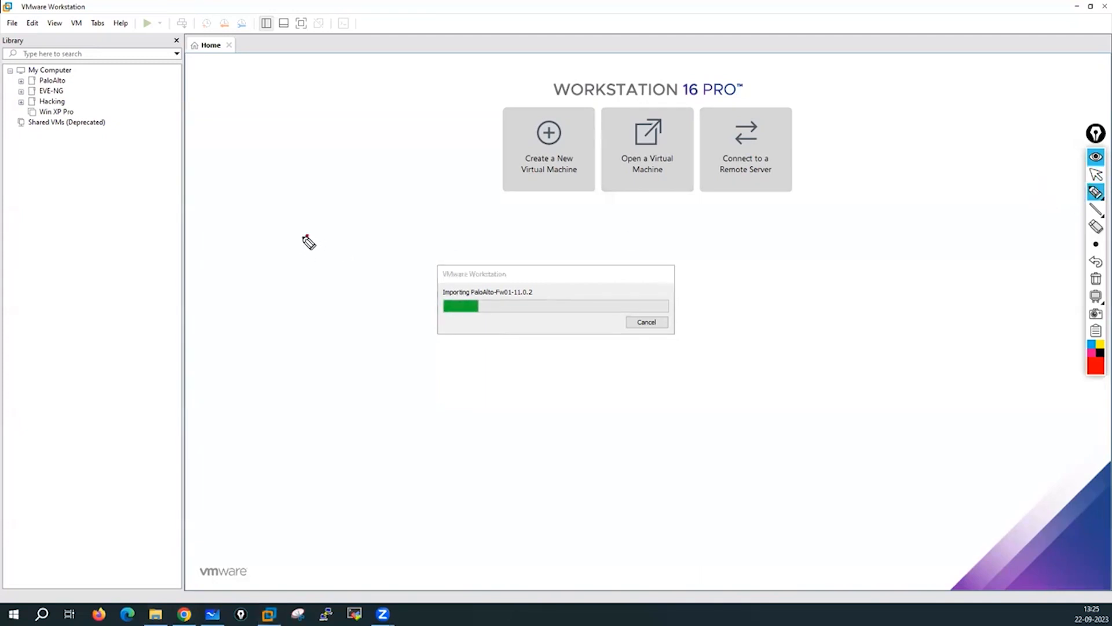
pyautogui.moveTo(302, 234)
pyautogui.mouseDown()
pyautogui.moveTo(328, 249)
pyautogui.moveTo(328, 235)
pyautogui.moveTo(355, 233)
pyautogui.moveTo(340, 212)
pyautogui.mouseUp()
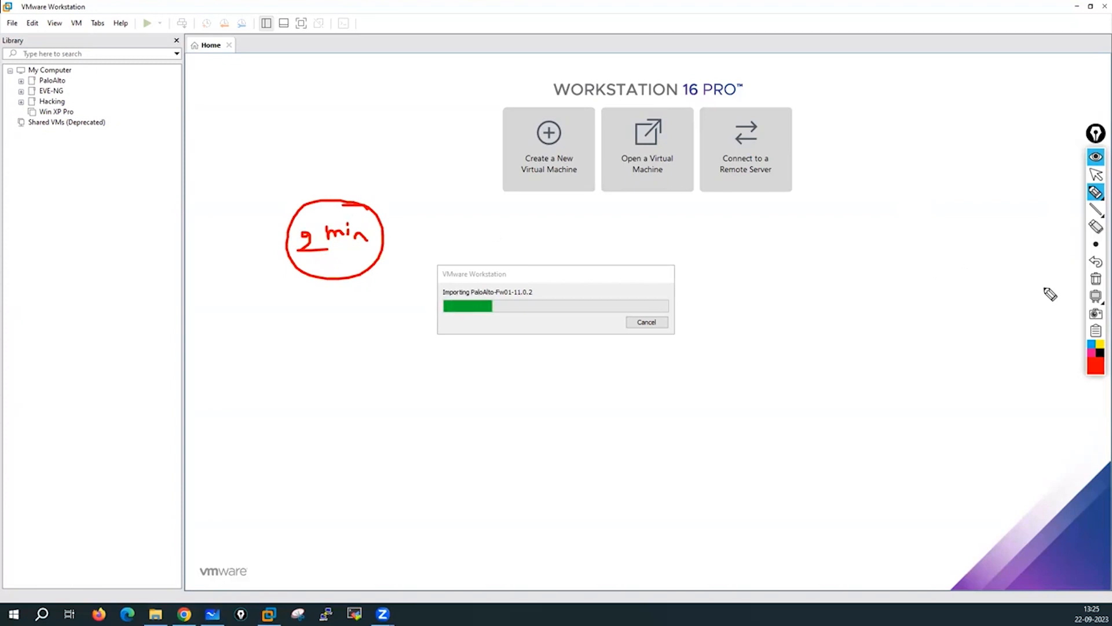
pyautogui.click(1096, 278)
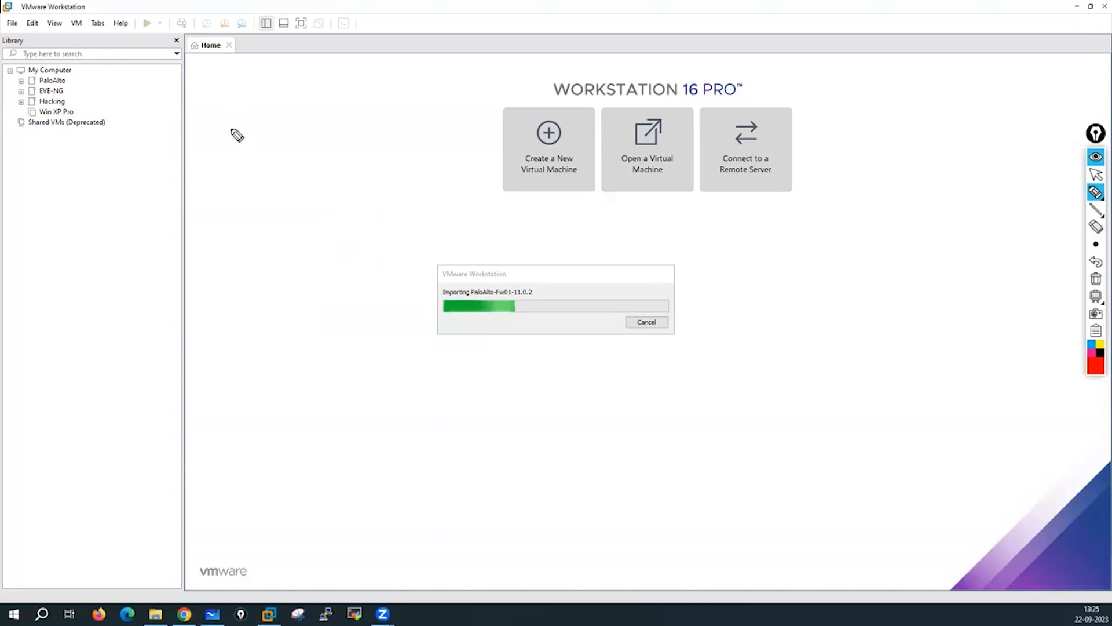
pyautogui.moveTo(204, 113)
pyautogui.mouseDown()
pyautogui.moveTo(207, 133)
pyautogui.moveTo(222, 115)
pyautogui.moveTo(216, 158)
pyautogui.moveTo(231, 166)
pyautogui.mouseUp()
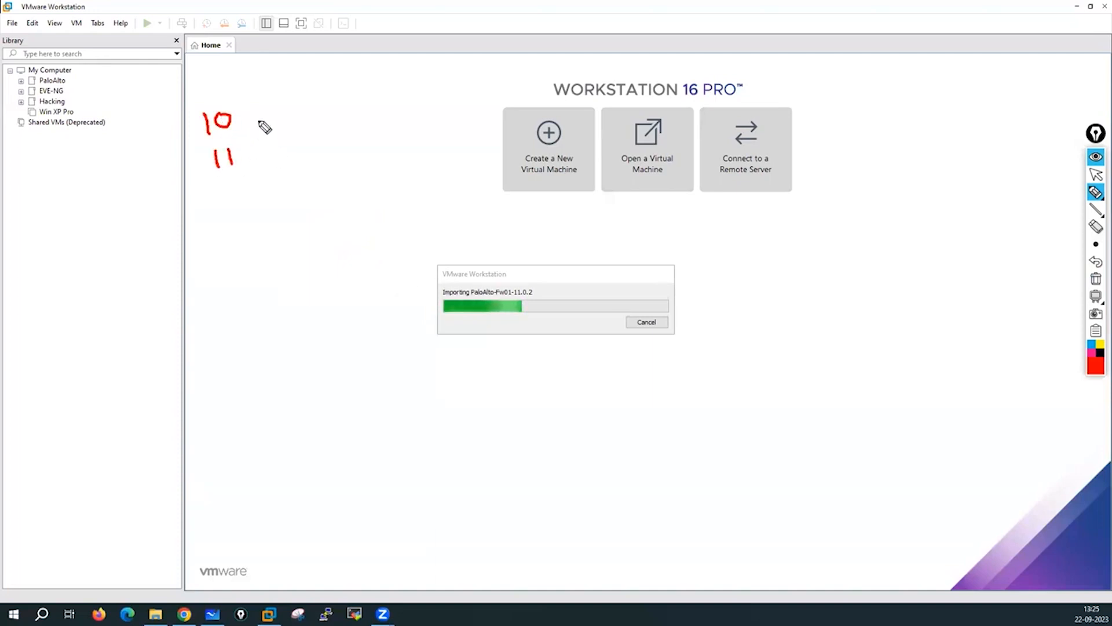
pyautogui.moveTo(255, 122)
pyautogui.mouseDown()
pyautogui.moveTo(279, 121)
pyautogui.moveTo(260, 144)
pyautogui.mouseUp()
pyautogui.moveTo(313, 98)
pyautogui.mouseDown()
pyautogui.moveTo(316, 114)
pyautogui.moveTo(328, 100)
pyautogui.moveTo(380, 87)
pyautogui.moveTo(381, 101)
pyautogui.moveTo(444, 77)
pyautogui.moveTo(470, 85)
pyautogui.mouseUp()
pyautogui.click(333, 88)
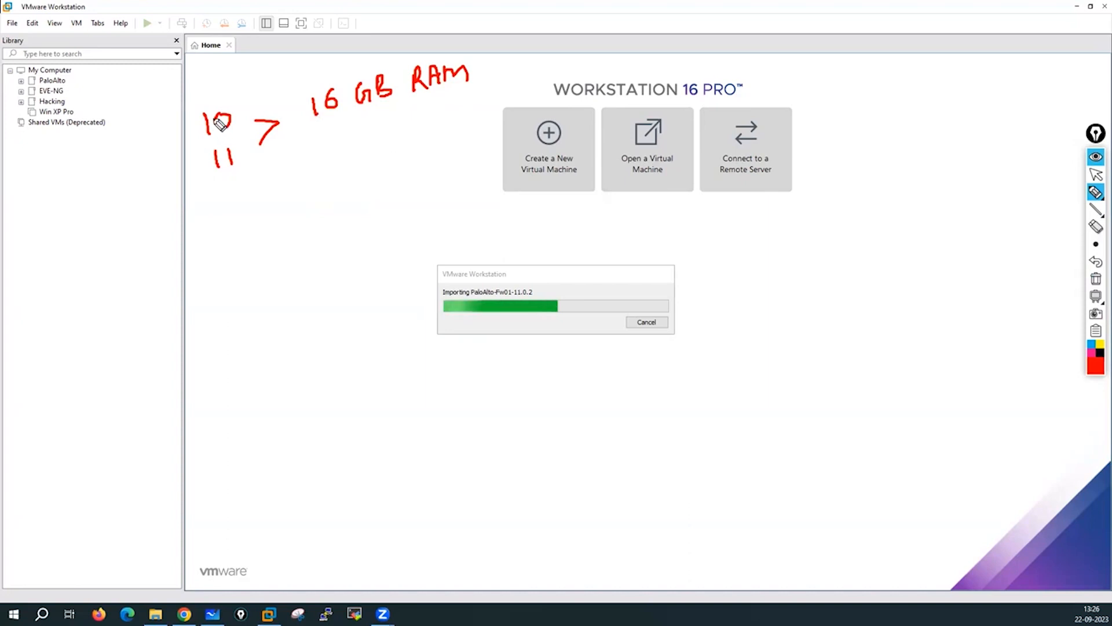
# Add notes for 8 GB and 12 GB RAM and the 9.1.x version.
pyautogui.moveTo(192, 140)
pyautogui.mouseDown()
pyautogui.moveTo(168, 189)
pyautogui.moveTo(204, 180)
pyautogui.mouseUp()
pyautogui.moveTo(132, 219)
pyautogui.mouseDown()
pyautogui.moveTo(137, 248)
pyautogui.moveTo(130, 221)
pyautogui.moveTo(179, 228)
pyautogui.moveTo(214, 211)
pyautogui.moveTo(255, 214)
pyautogui.mouseUp()
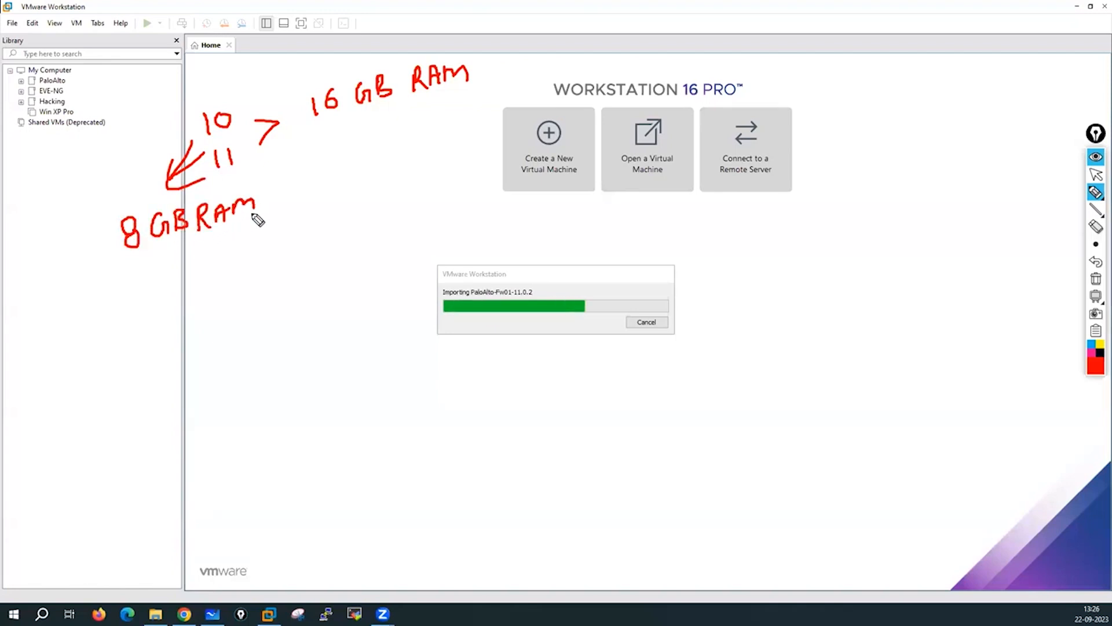
pyautogui.moveTo(108, 334)
pyautogui.mouseDown()
pyautogui.moveTo(110, 354)
pyautogui.moveTo(228, 328)
pyautogui.moveTo(219, 335)
pyautogui.mouseUp()
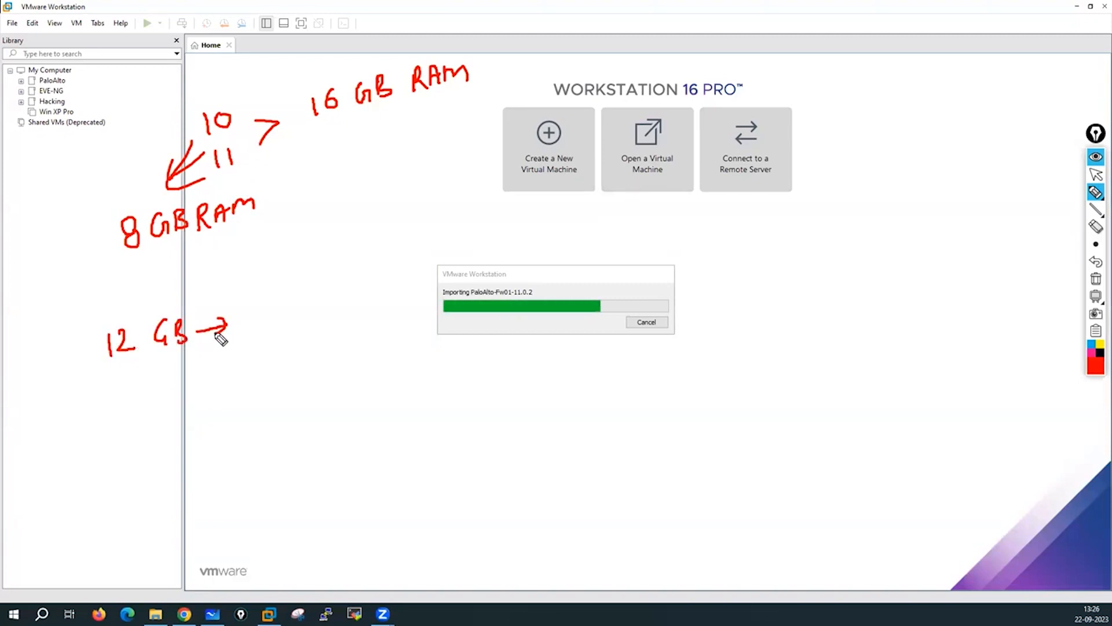
pyautogui.moveTo(285, 304)
pyautogui.mouseDown()
pyautogui.moveTo(282, 329)
pyautogui.moveTo(342, 316)
pyautogui.moveTo(328, 317)
pyautogui.mouseUp()
pyautogui.click(293, 312)
pyautogui.click(314, 308)
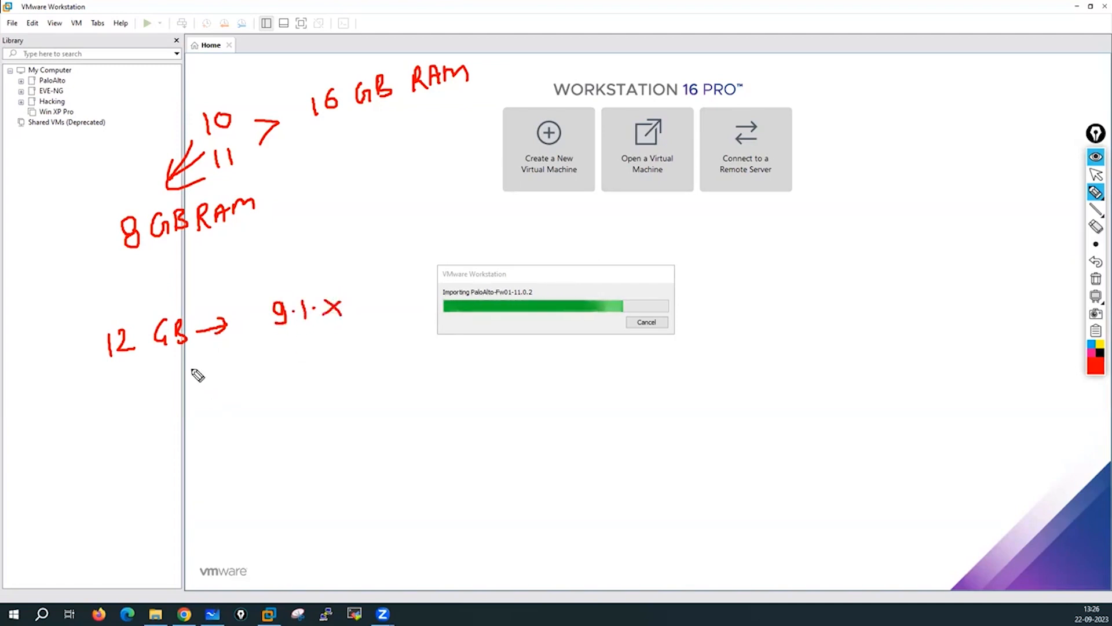
# Write 5.5 GB RAM under 12 GB and a 60 GB HD note.
pyautogui.moveTo(192, 362); pyautogui.dragTo(206, 382)
pyautogui.moveTo(190, 371)
pyautogui.mouseDown()
pyautogui.moveTo(243, 385)
pyautogui.moveTo(271, 378)
pyautogui.mouseUp()
pyautogui.click(262, 382)
pyautogui.moveTo(271, 378)
pyautogui.mouseDown()
pyautogui.moveTo(297, 383)
pyautogui.moveTo(307, 364)
pyautogui.mouseUp()
pyautogui.moveTo(307, 364)
pyautogui.mouseDown()
pyautogui.moveTo(312, 385)
pyautogui.moveTo(335, 384)
pyautogui.mouseUp()
pyautogui.moveTo(336, 365)
pyautogui.mouseDown()
pyautogui.moveTo(351, 384)
pyautogui.moveTo(363, 365)
pyautogui.mouseUp()
pyautogui.moveTo(363, 365)
pyautogui.mouseDown()
pyautogui.moveTo(367, 377)
pyautogui.moveTo(390, 366)
pyautogui.mouseUp()
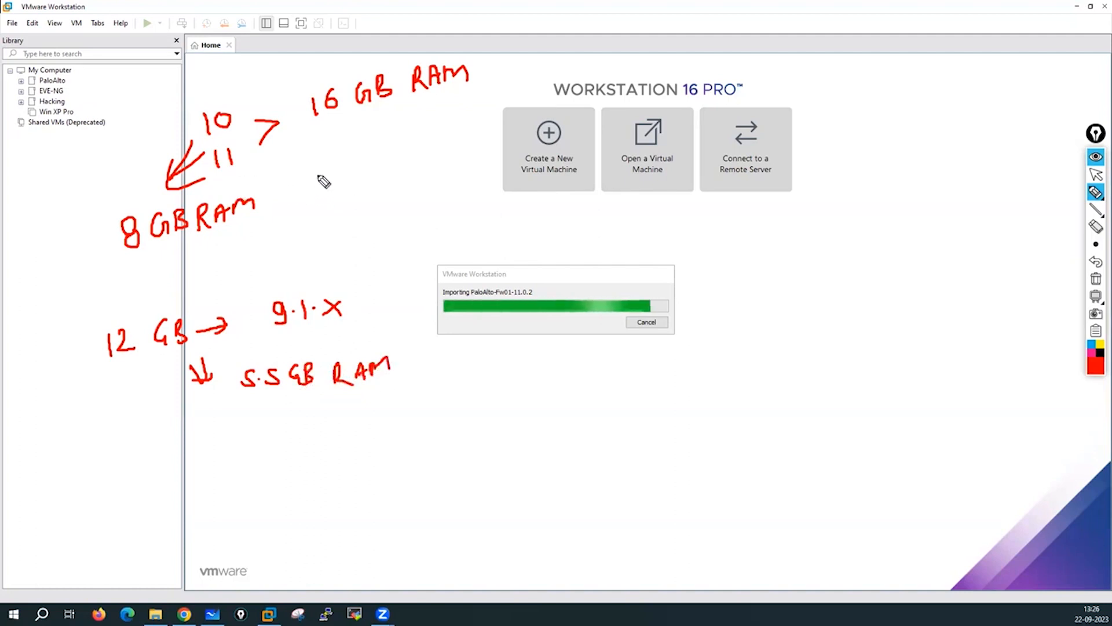
pyautogui.moveTo(321, 169)
pyautogui.mouseDown()
pyautogui.moveTo(342, 175)
pyautogui.moveTo(376, 156)
pyautogui.moveTo(387, 168)
pyautogui.moveTo(425, 153)
pyautogui.mouseUp()
pyautogui.moveTo(412, 146)
pyautogui.mouseDown()
pyautogui.moveTo(433, 155)
pyautogui.moveTo(445, 142)
pyautogui.moveTo(447, 154)
pyautogui.moveTo(396, 190)
pyautogui.mouseUp()
pyautogui.moveTo(432, 172)
pyautogui.mouseDown()
pyautogui.moveTo(419, 191)
pyautogui.moveTo(437, 192)
pyautogui.mouseUp()
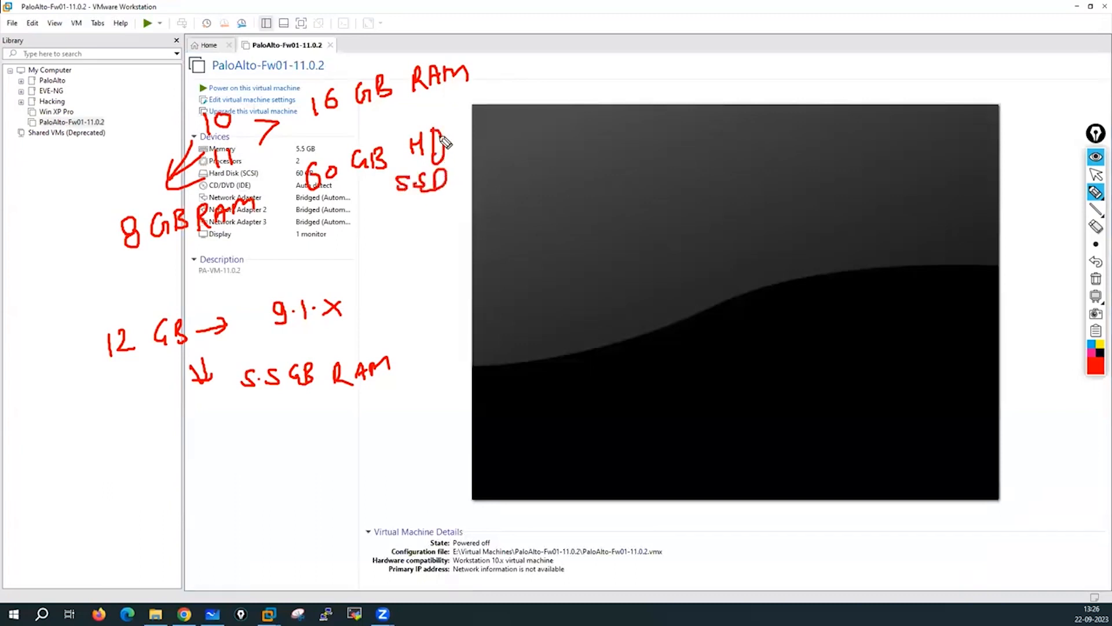
pyautogui.moveTo(475, 123)
pyautogui.mouseDown()
pyautogui.moveTo(450, 135)
pyautogui.moveTo(462, 177)
pyautogui.mouseUp()
pyautogui.moveTo(421, 202); pyautogui.dragTo(448, 196)
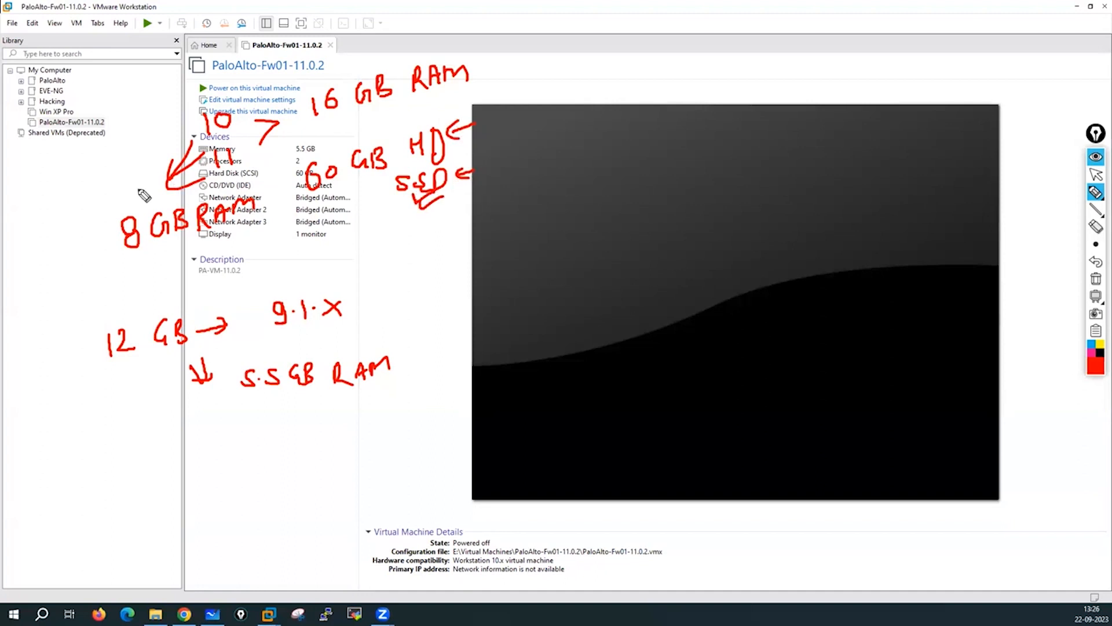
pyautogui.moveTo(38, 186)
pyautogui.mouseDown()
pyautogui.moveTo(41, 213)
pyautogui.moveTo(65, 183)
pyautogui.moveTo(74, 204)
pyautogui.moveTo(51, 178)
pyautogui.mouseUp()
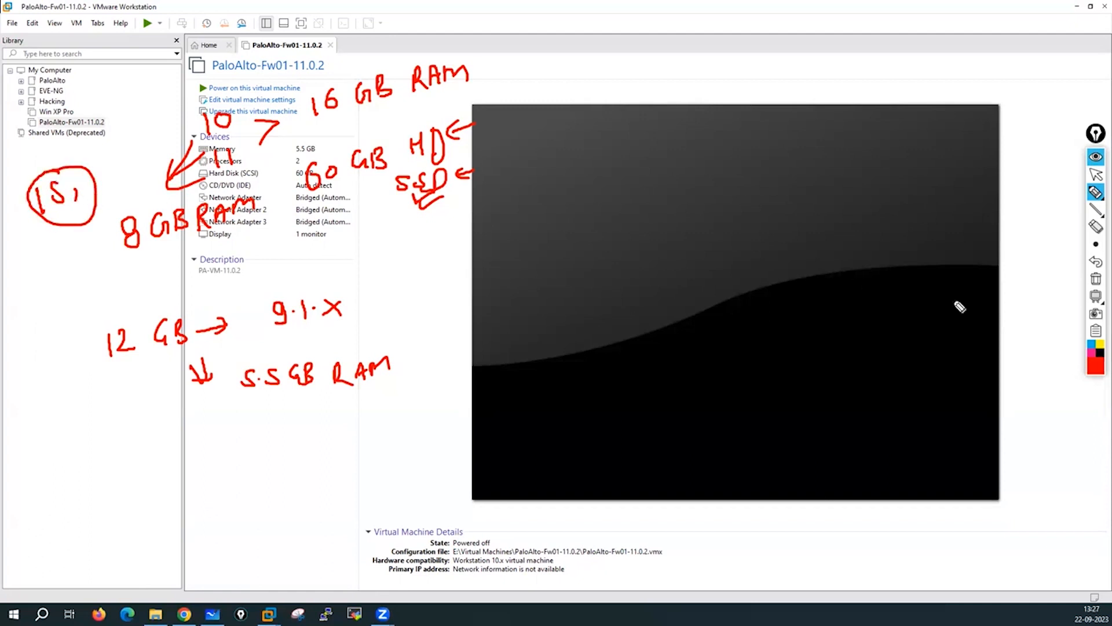
pyautogui.click(1096, 278)
pyautogui.click(1097, 179)
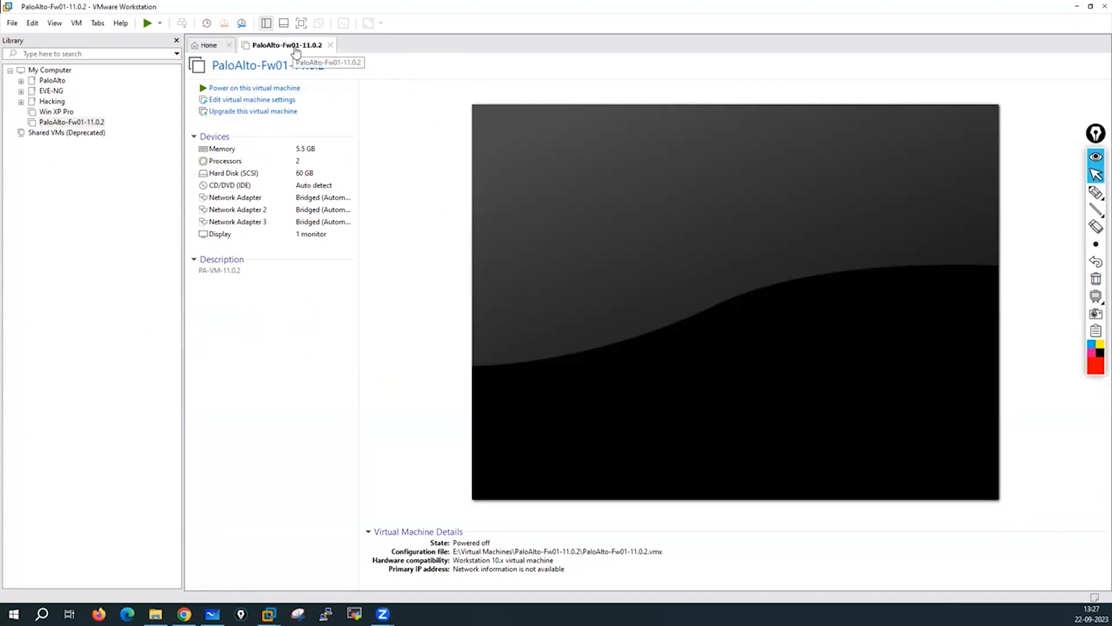
# Open the PaloAlto VM's hardware settings and refresh its folder's file list in Explorer.
pyautogui.click(243, 101)
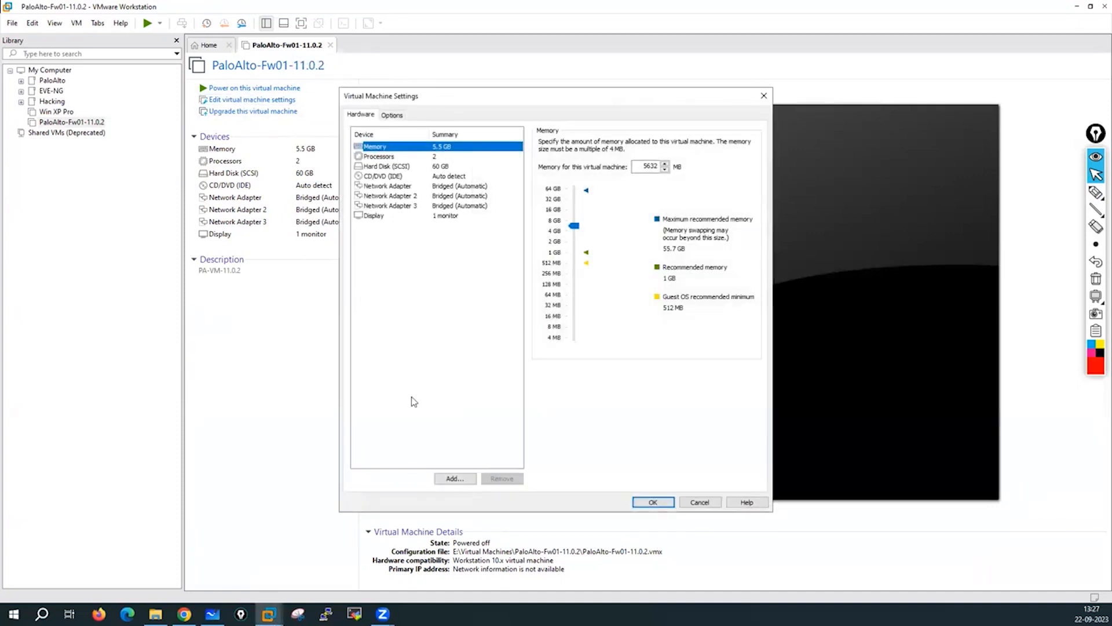
pyautogui.click(155, 613)
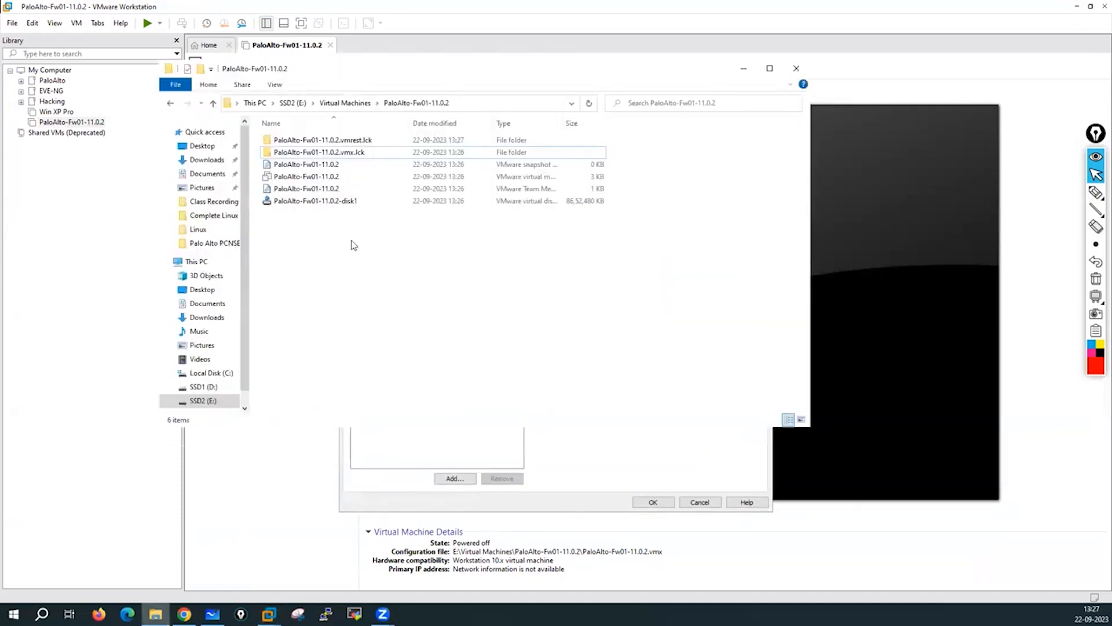
pyautogui.rightClick(352, 241)
pyautogui.click(384, 287)
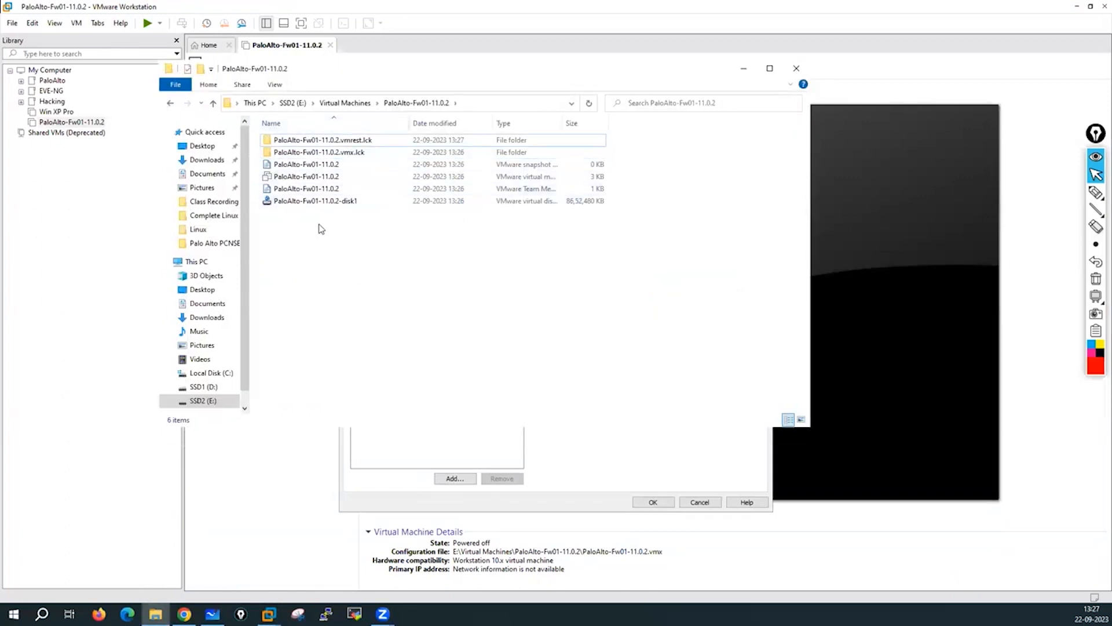
pyautogui.click(744, 69)
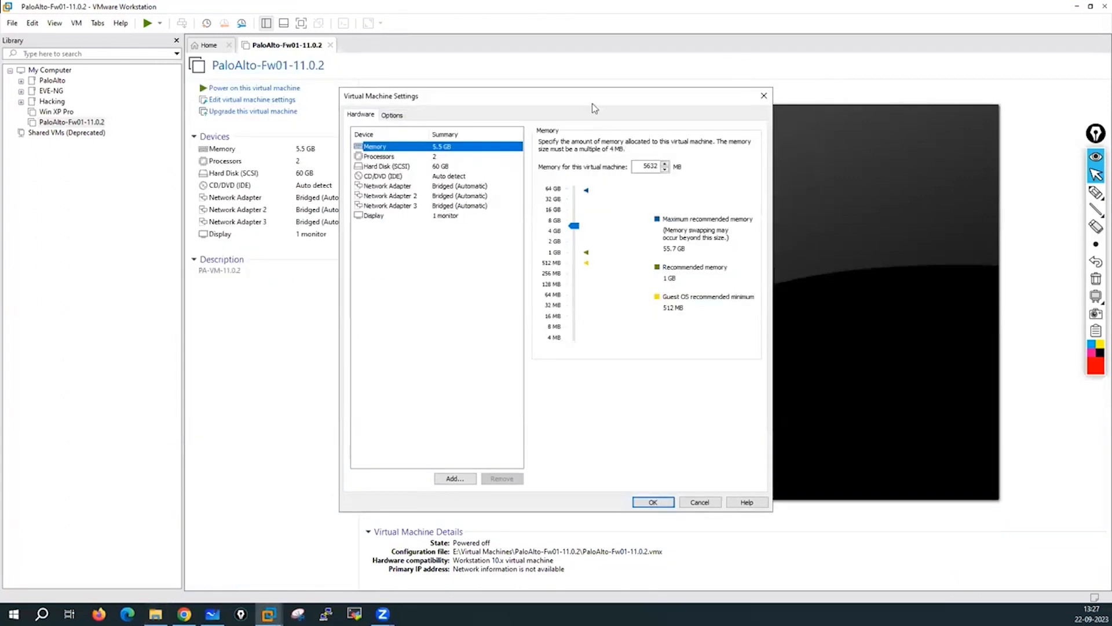
pyautogui.click(383, 308)
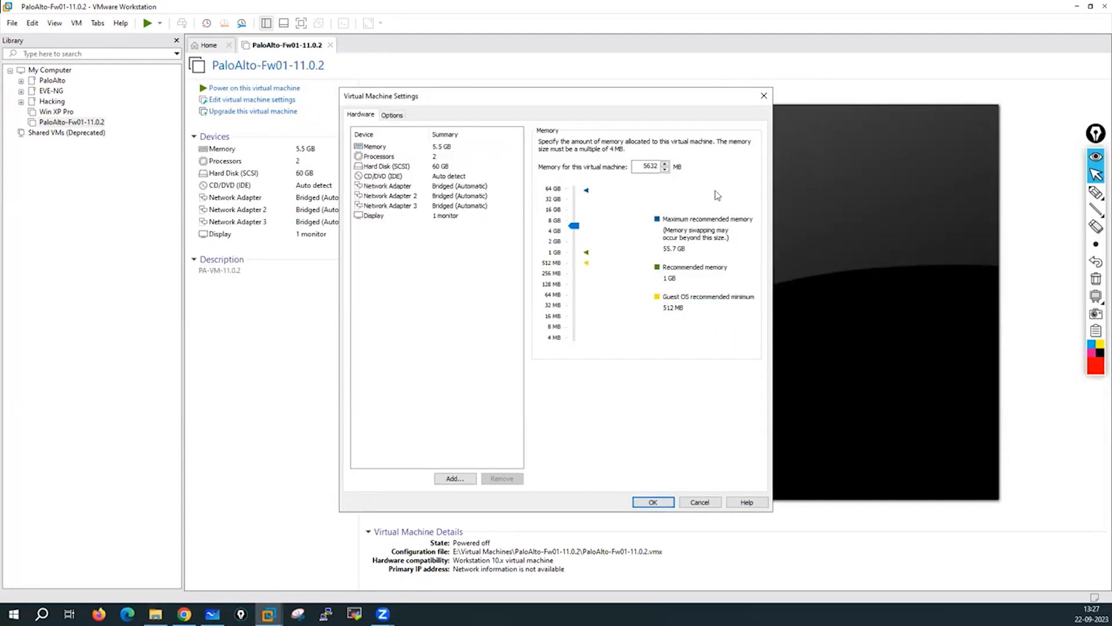
# Circle the 5.5 GB memory and bracket the three network adapters, then erase the notes.
pyautogui.click(1095, 192)
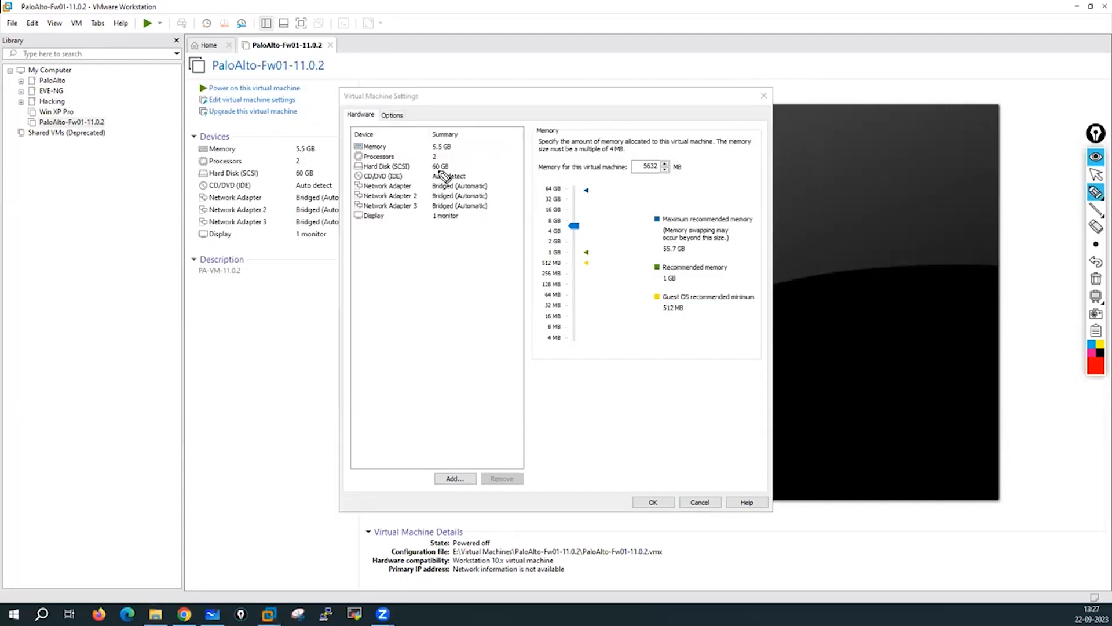
pyautogui.moveTo(442, 135)
pyautogui.mouseDown()
pyautogui.moveTo(429, 142)
pyautogui.moveTo(459, 155)
pyautogui.moveTo(446, 150)
pyautogui.moveTo(455, 168)
pyautogui.mouseUp()
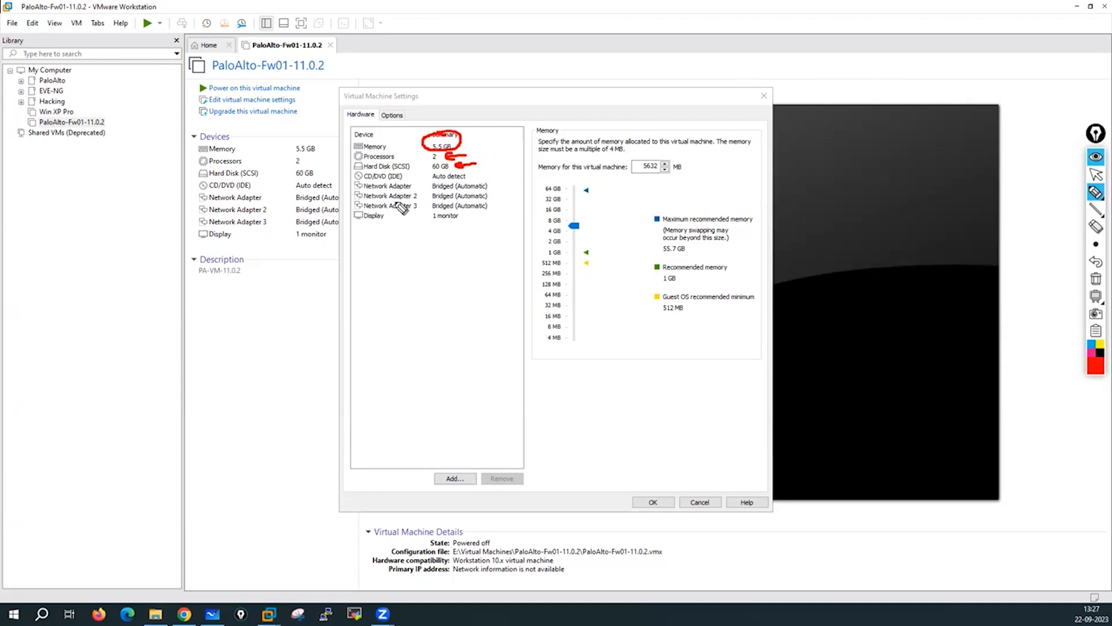
pyautogui.moveTo(366, 180)
pyautogui.mouseDown()
pyautogui.moveTo(347, 191)
pyautogui.moveTo(355, 214)
pyautogui.moveTo(503, 199)
pyautogui.moveTo(375, 183)
pyautogui.mouseUp()
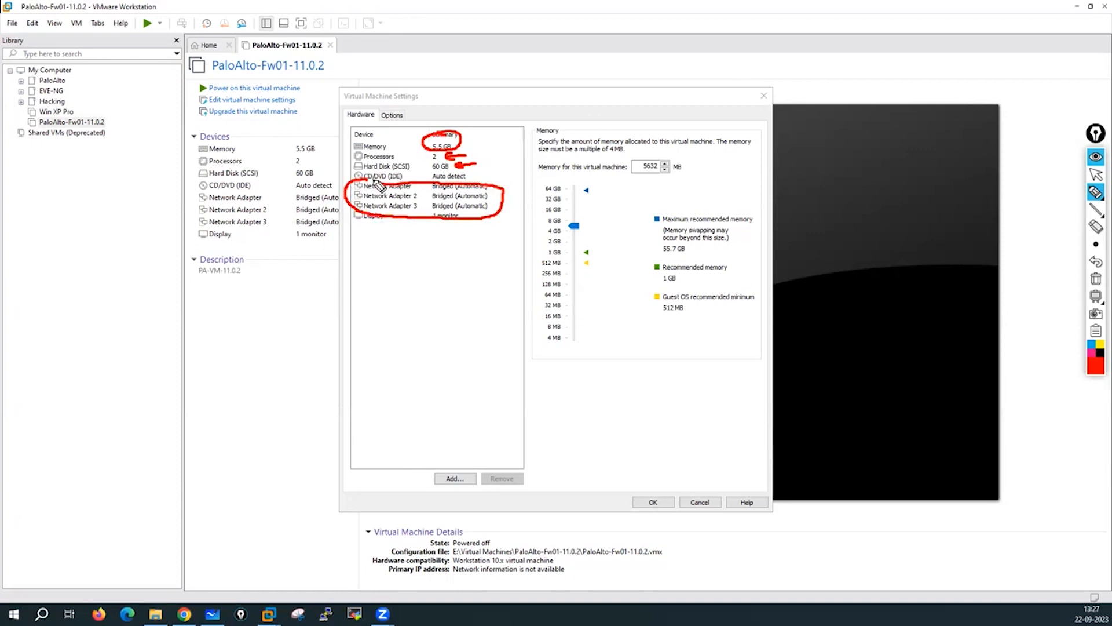
pyautogui.click(1096, 278)
pyautogui.click(1096, 175)
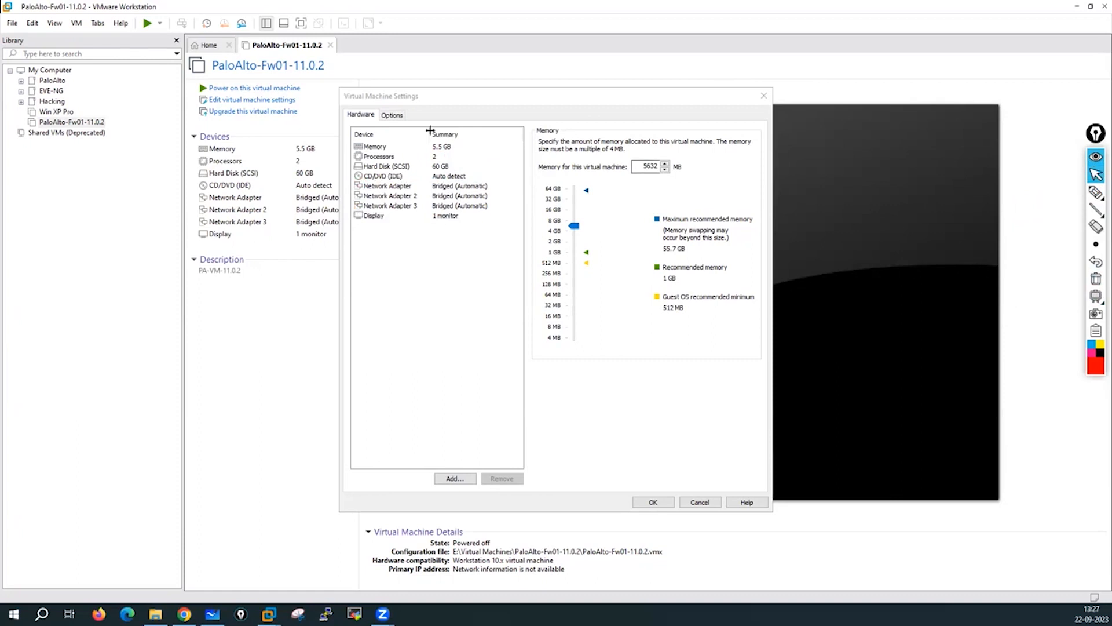
# Set the VM's memory to 16 GB and show its processor settings.
pyautogui.click(373, 148)
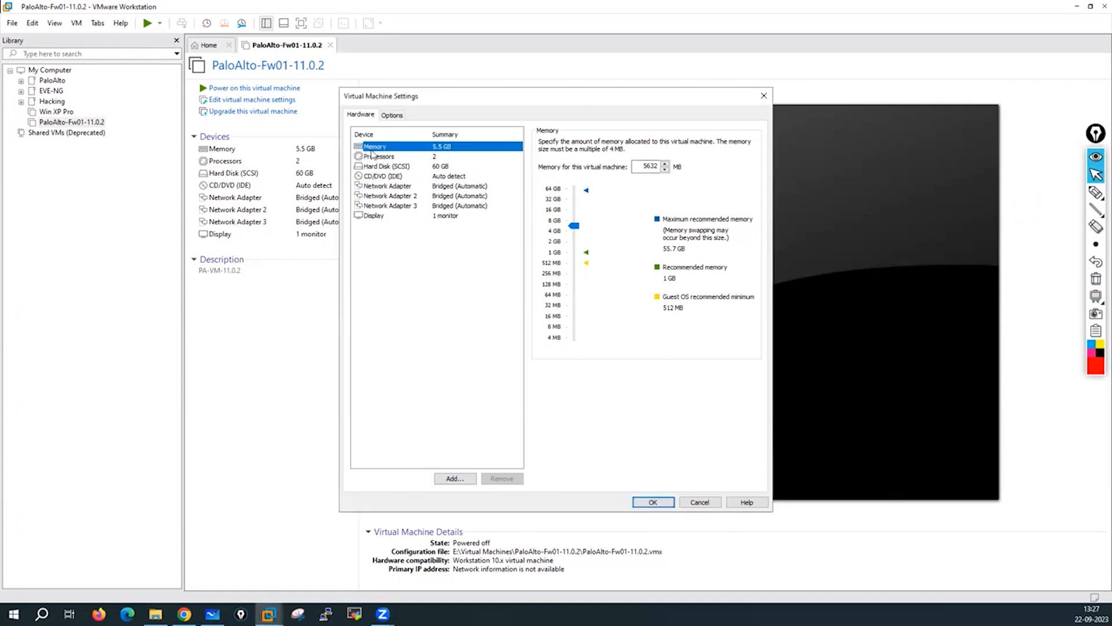
pyautogui.click(554, 211)
pyautogui.click(372, 156)
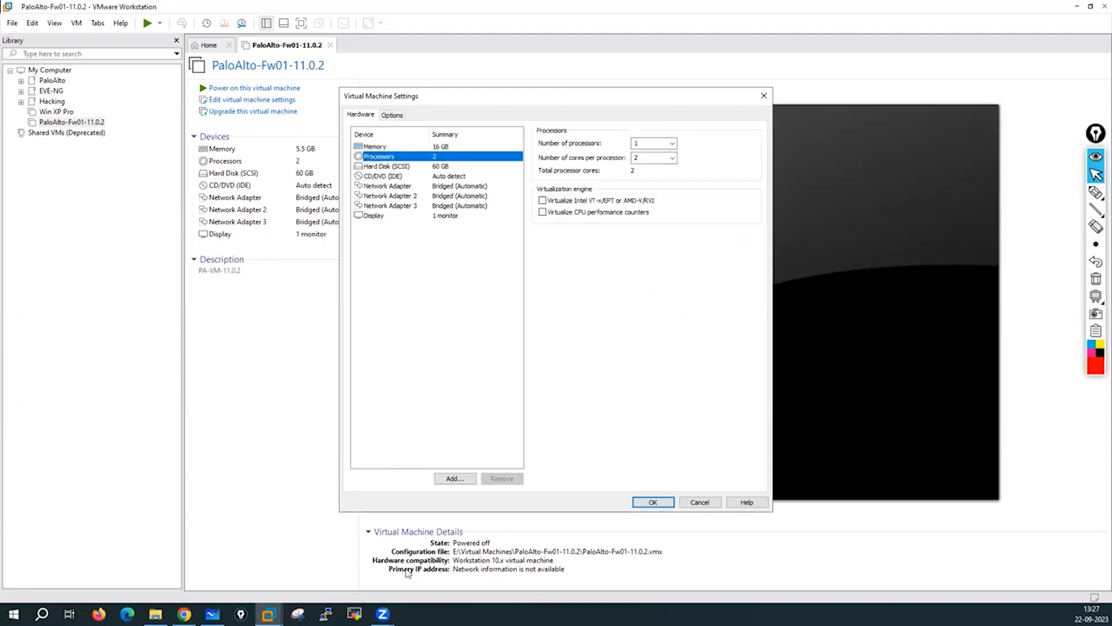
pyautogui.rightClick(561, 614)
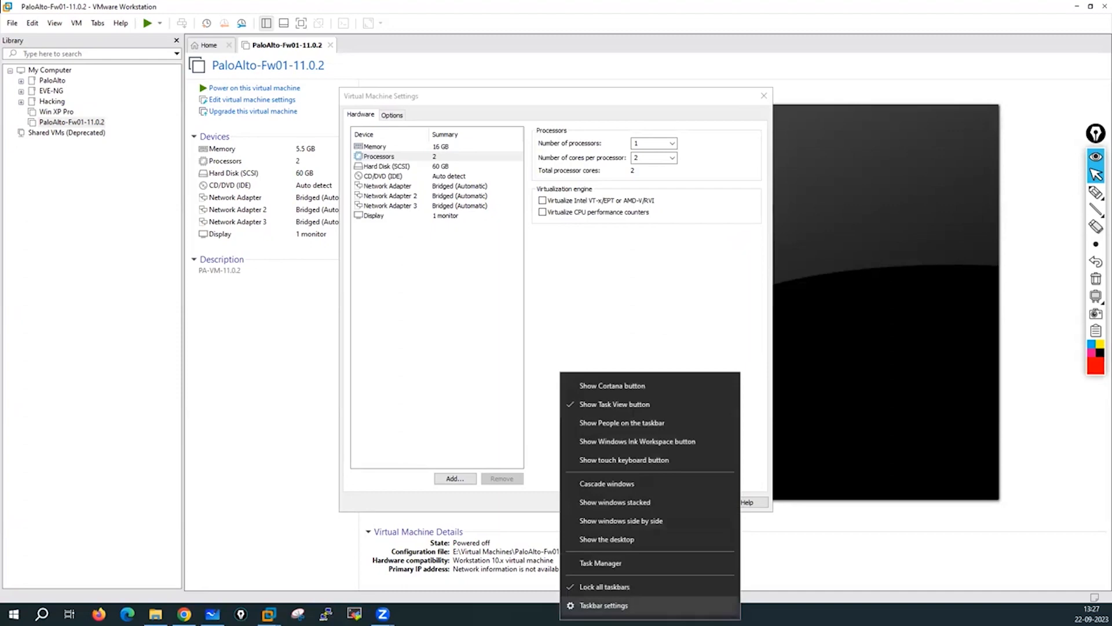
pyautogui.click(600, 563)
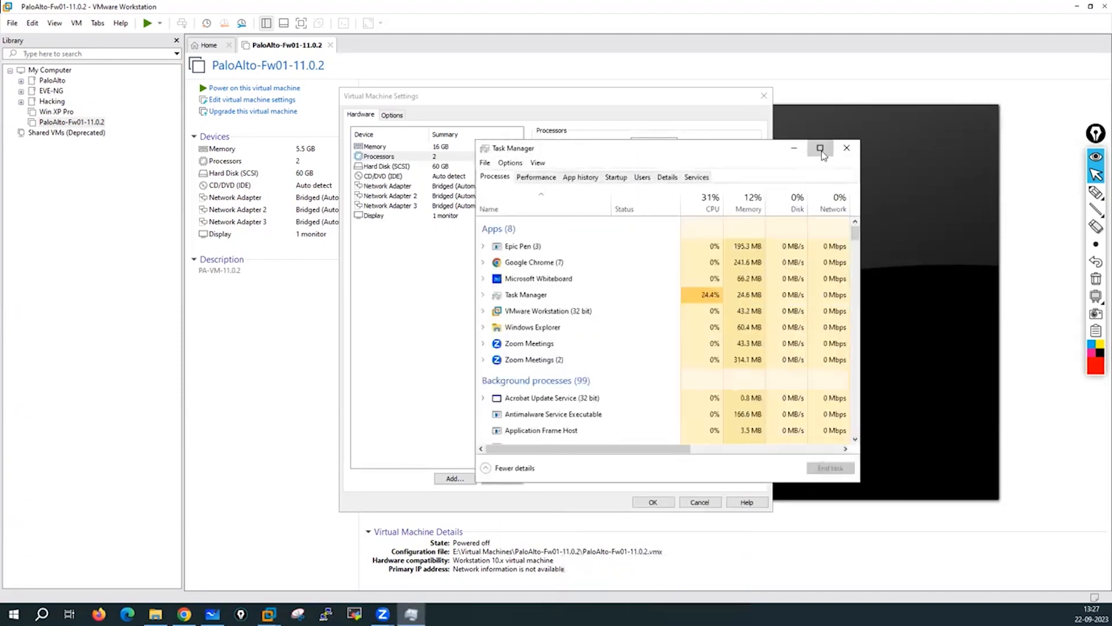
pyautogui.click(820, 148)
pyautogui.click(60, 34)
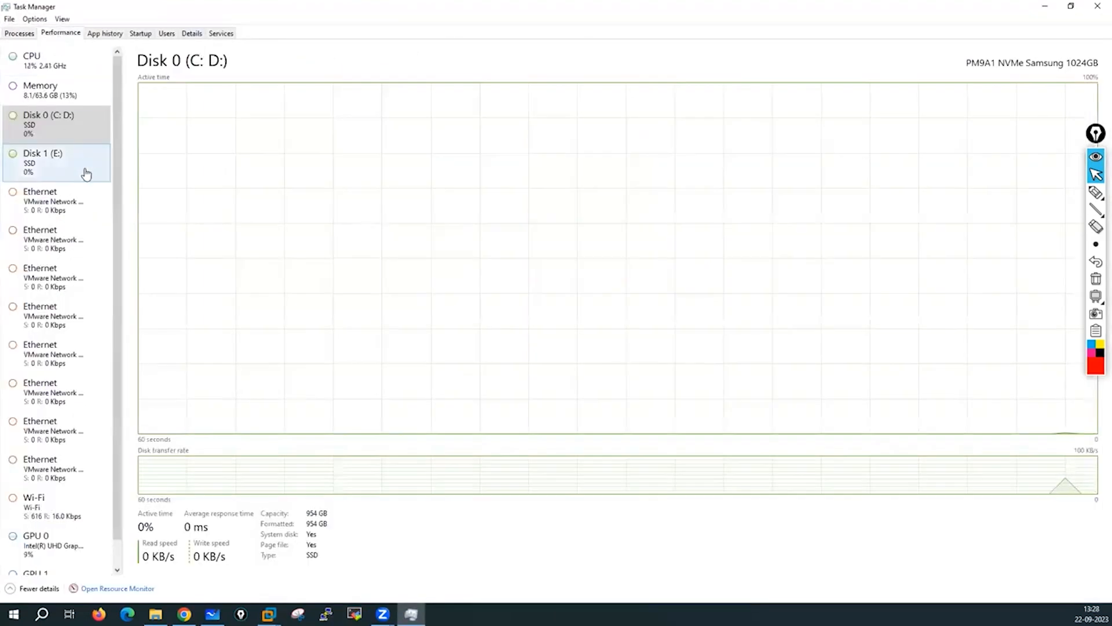
pyautogui.click(42, 58)
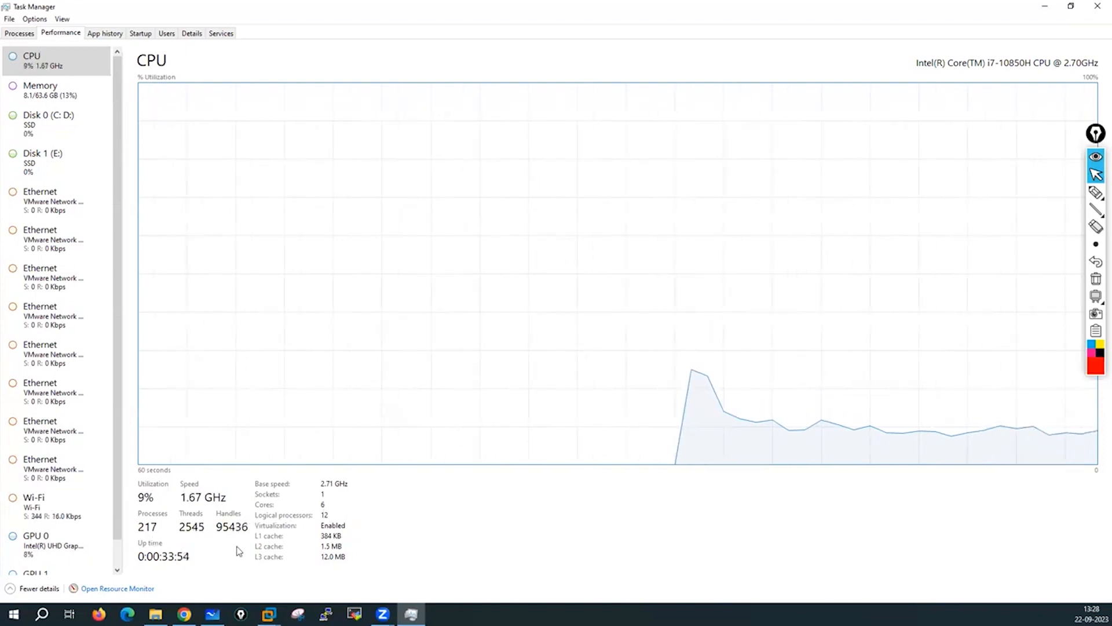
pyautogui.click(54, 90)
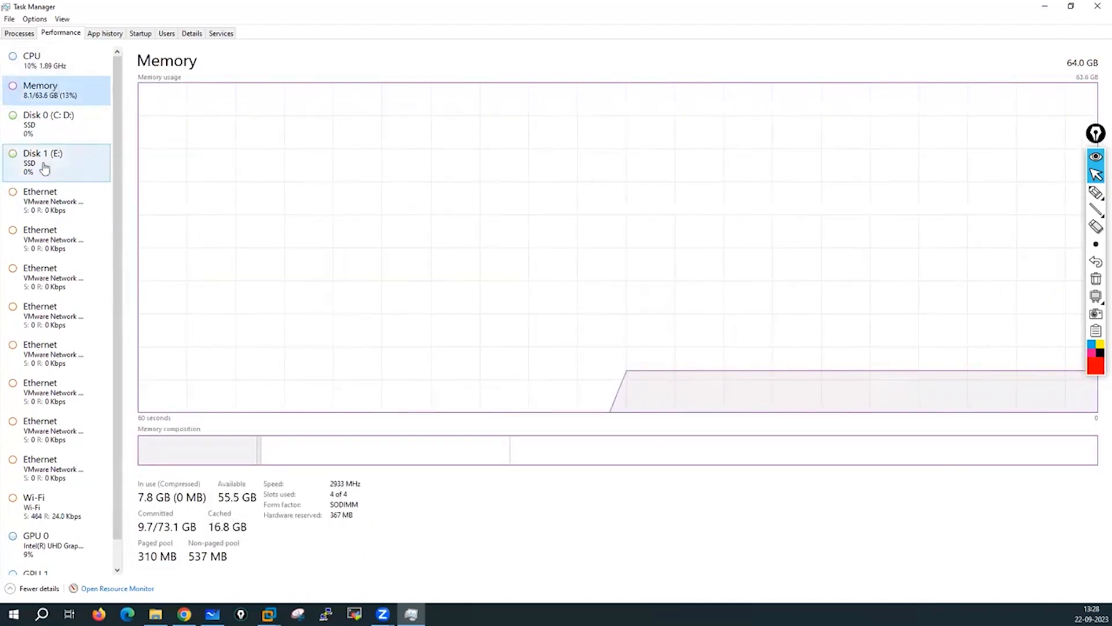
pyautogui.click(50, 128)
pyautogui.click(53, 157)
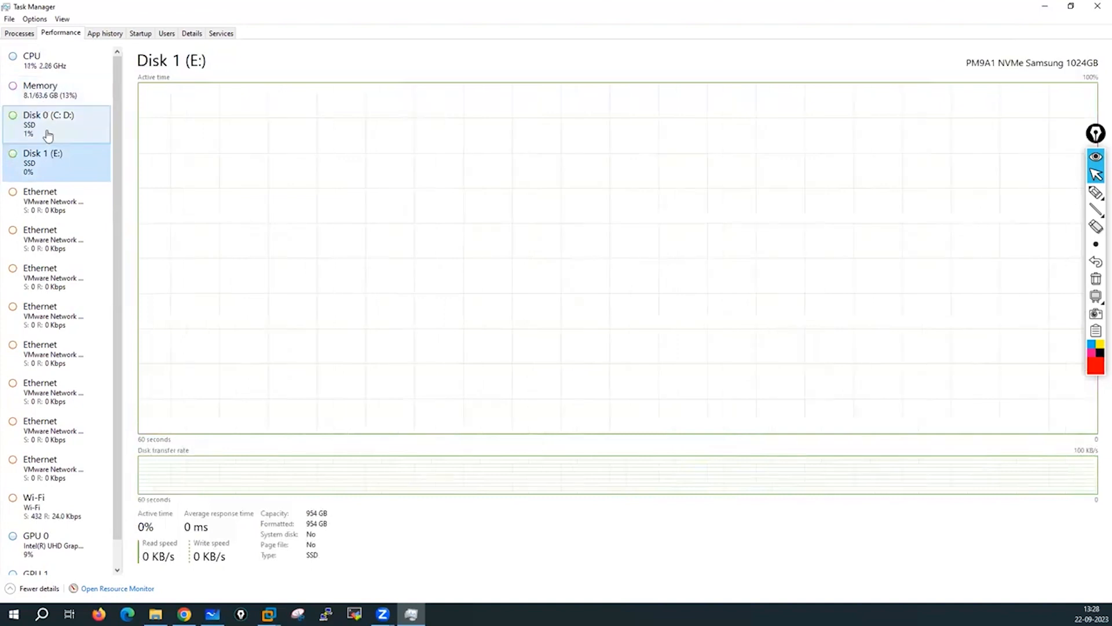
pyautogui.click(48, 136)
pyautogui.click(50, 166)
pyautogui.scroll(-1, 90, 354)
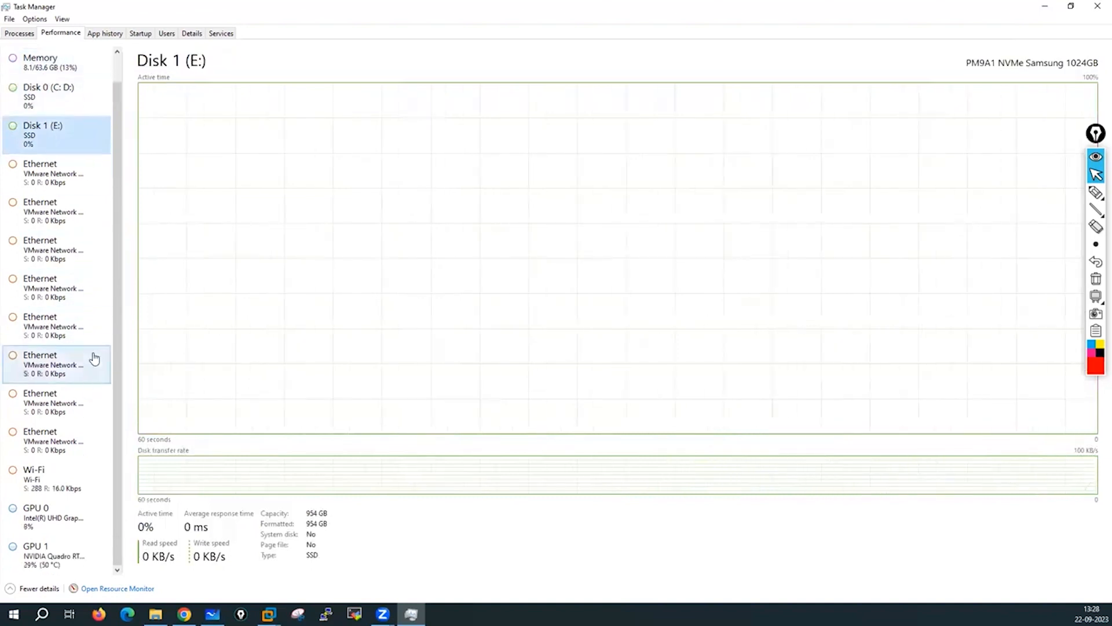
pyautogui.click(1098, 6)
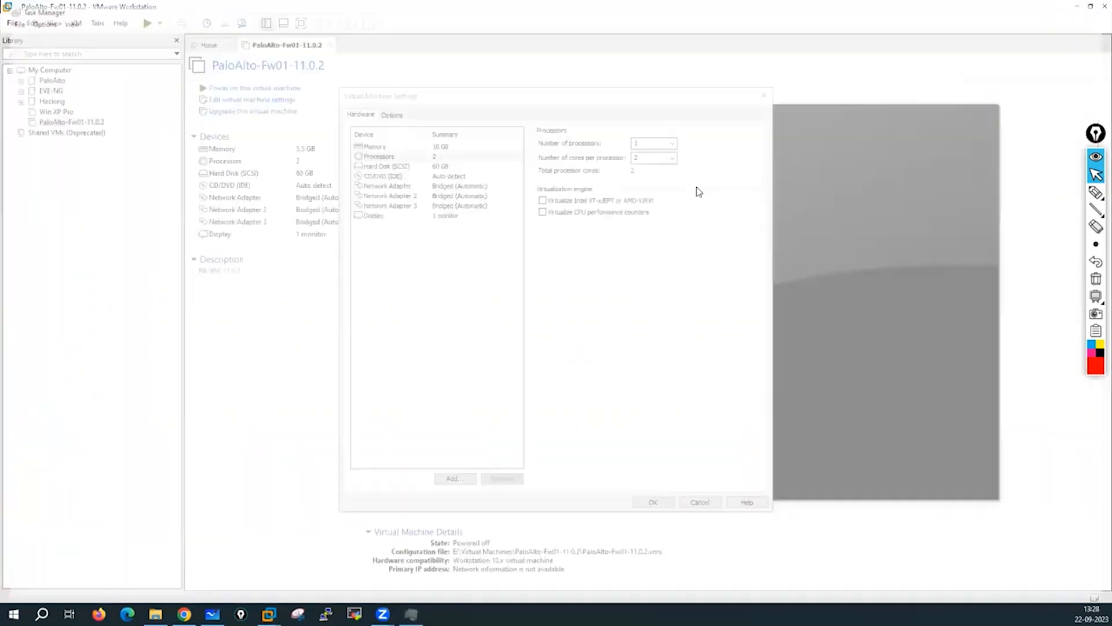
# Set the VM to 2 processors with 2 cores per processor, 4 cores in total.
pyautogui.click(405, 158)
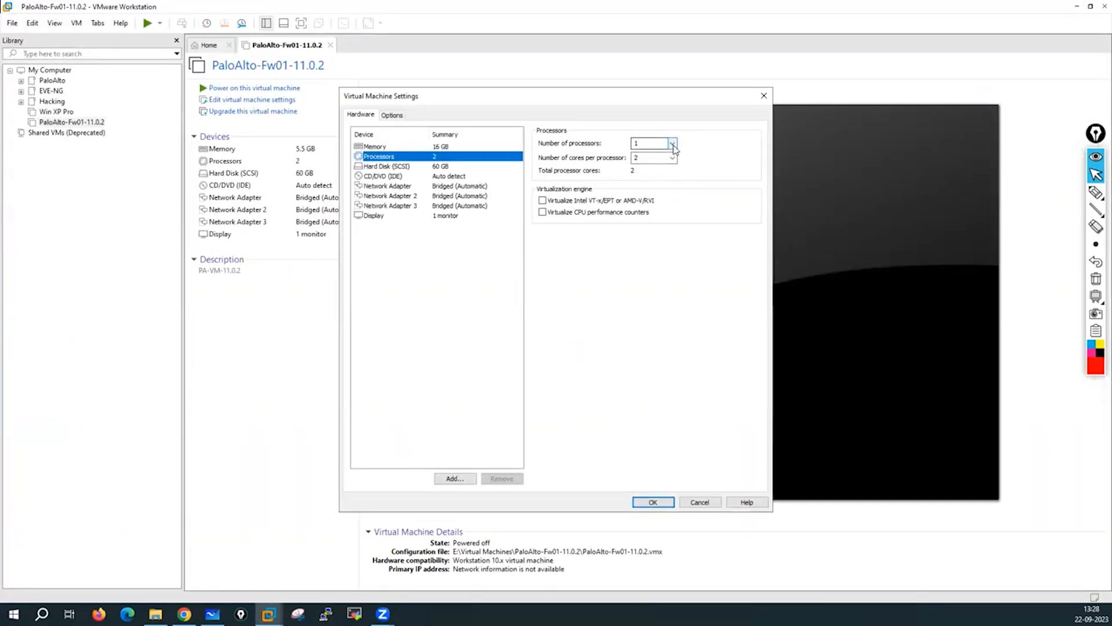
pyautogui.click(650, 143)
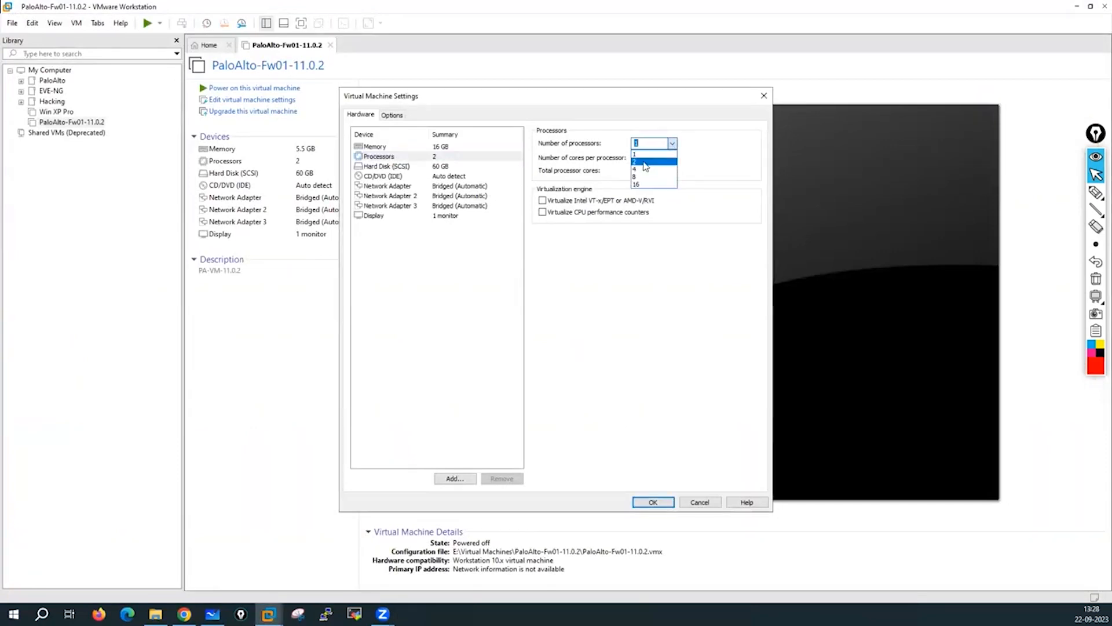
pyautogui.click(644, 162)
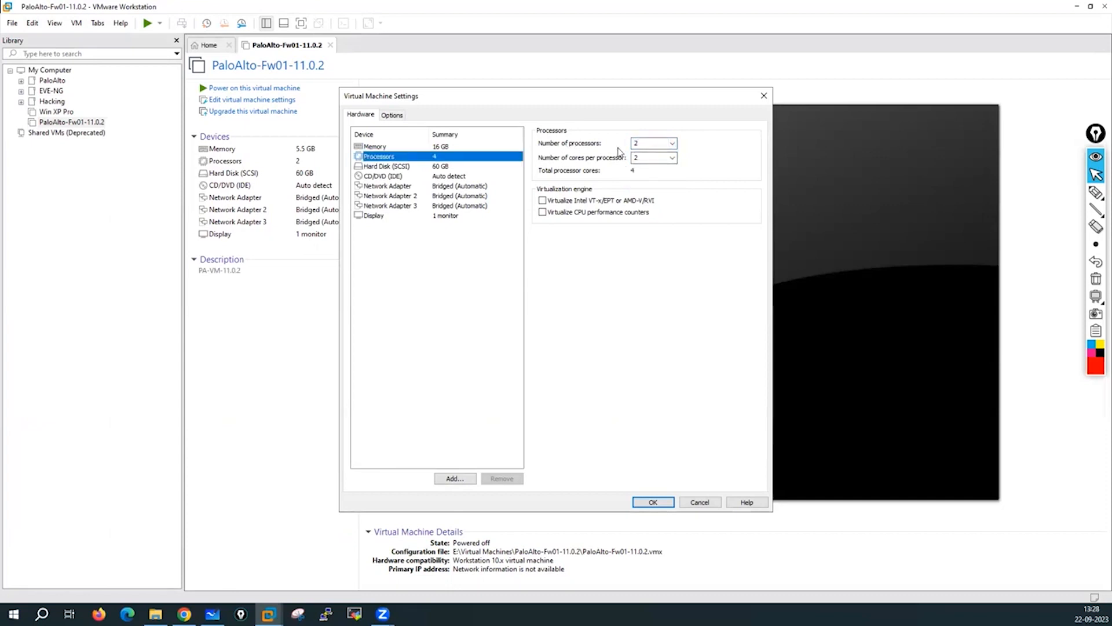
pyautogui.click(670, 157)
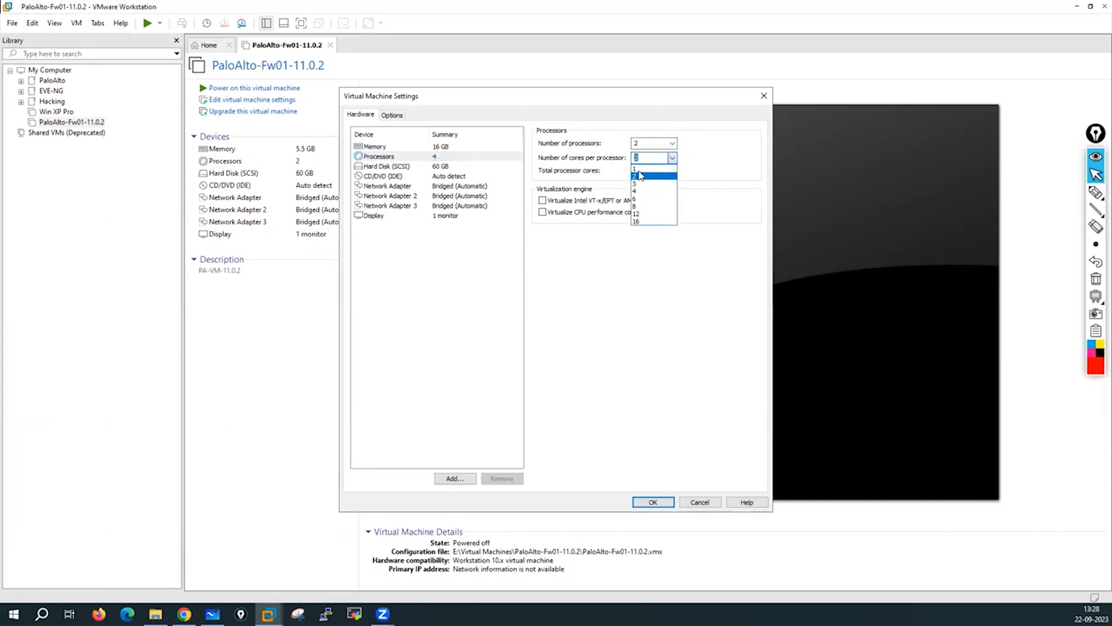
pyautogui.click(641, 175)
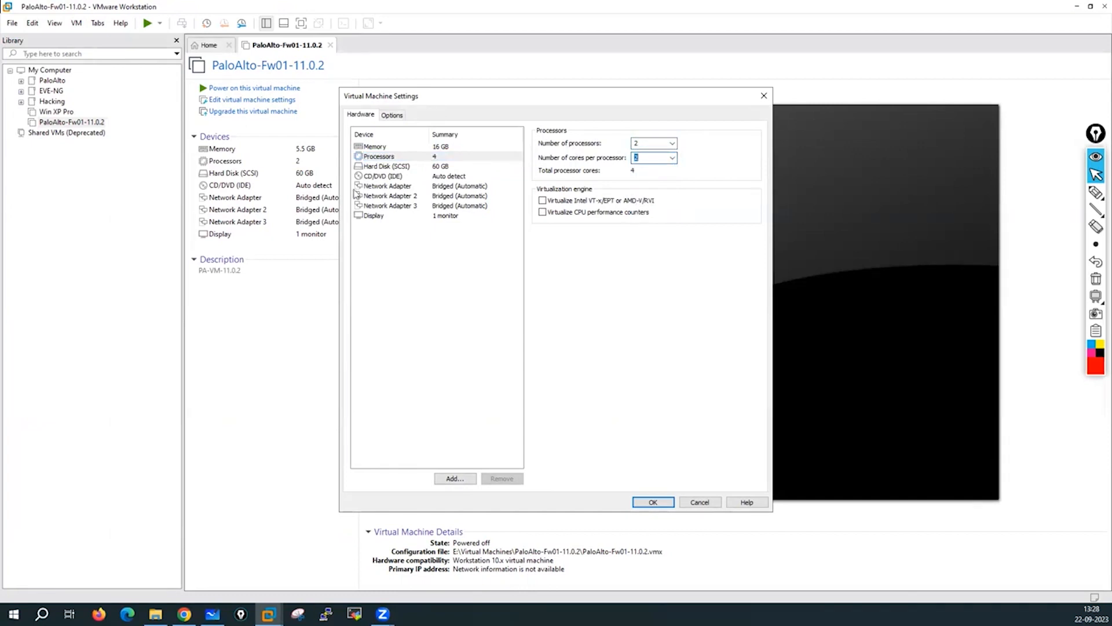
pyautogui.click(386, 160)
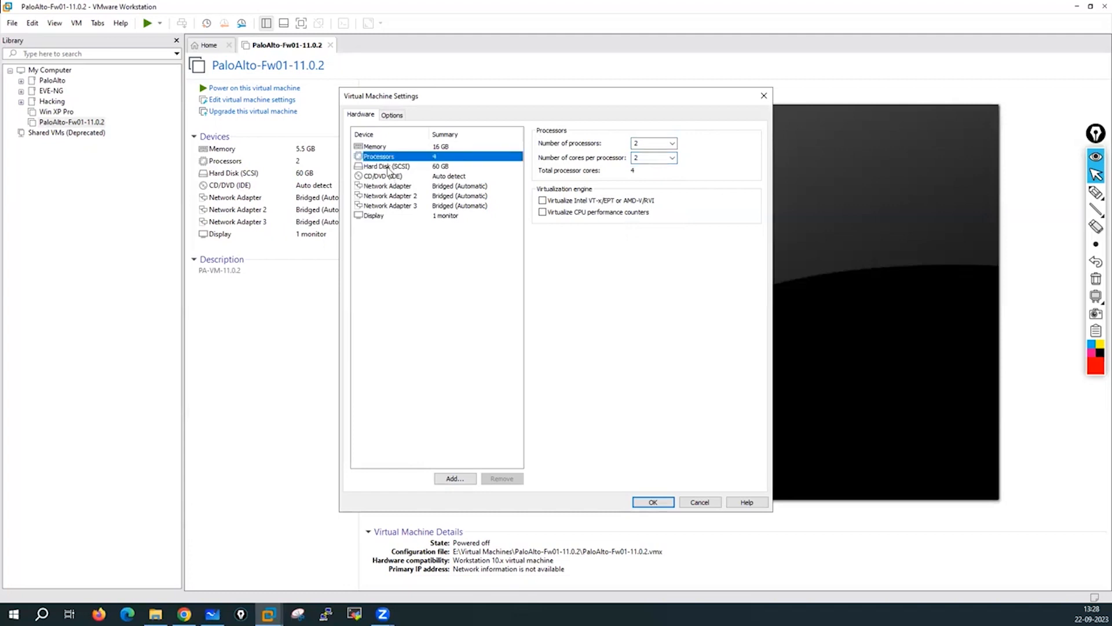
pyautogui.click(388, 168)
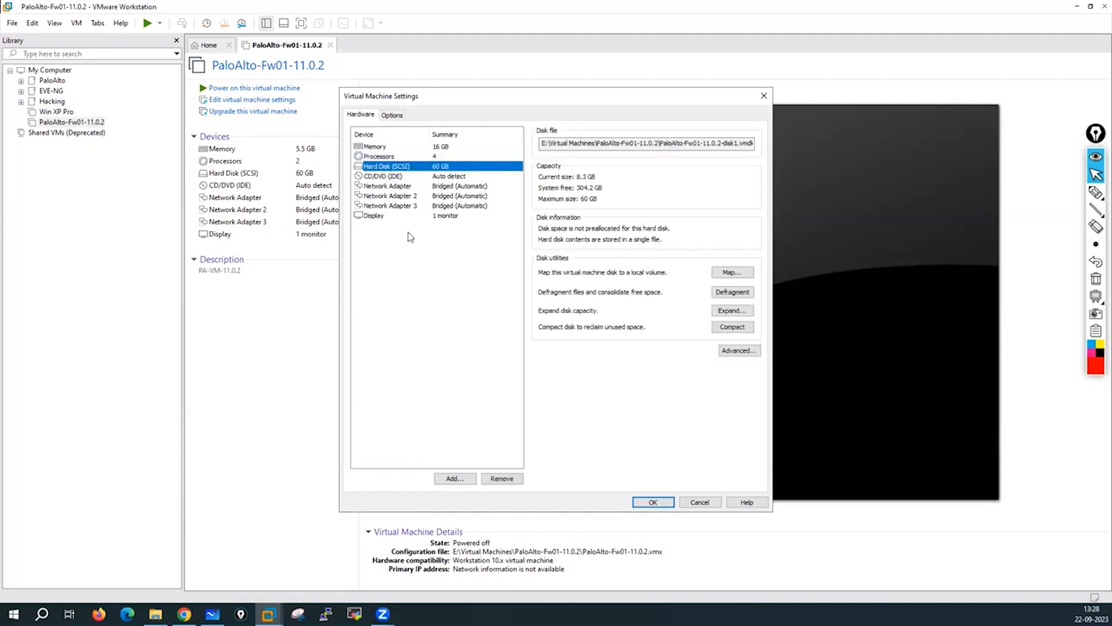
# Expand the virtual hard disk's maximum size from 60 GB to 100 GB and acknowledge the confirmation.
pyautogui.click(731, 311)
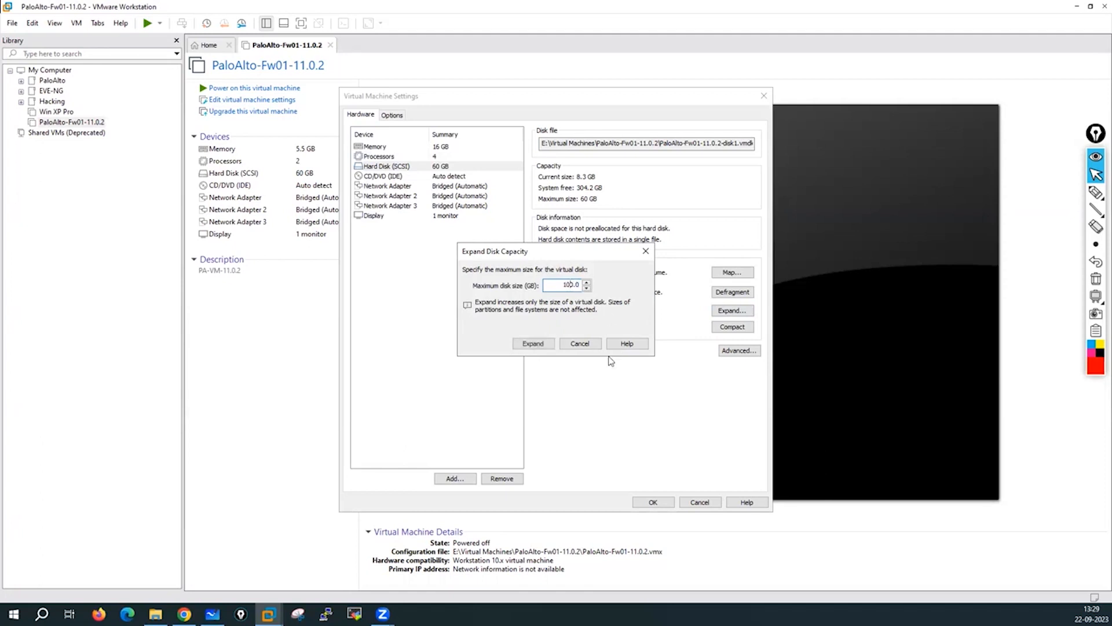
pyautogui.click(533, 344)
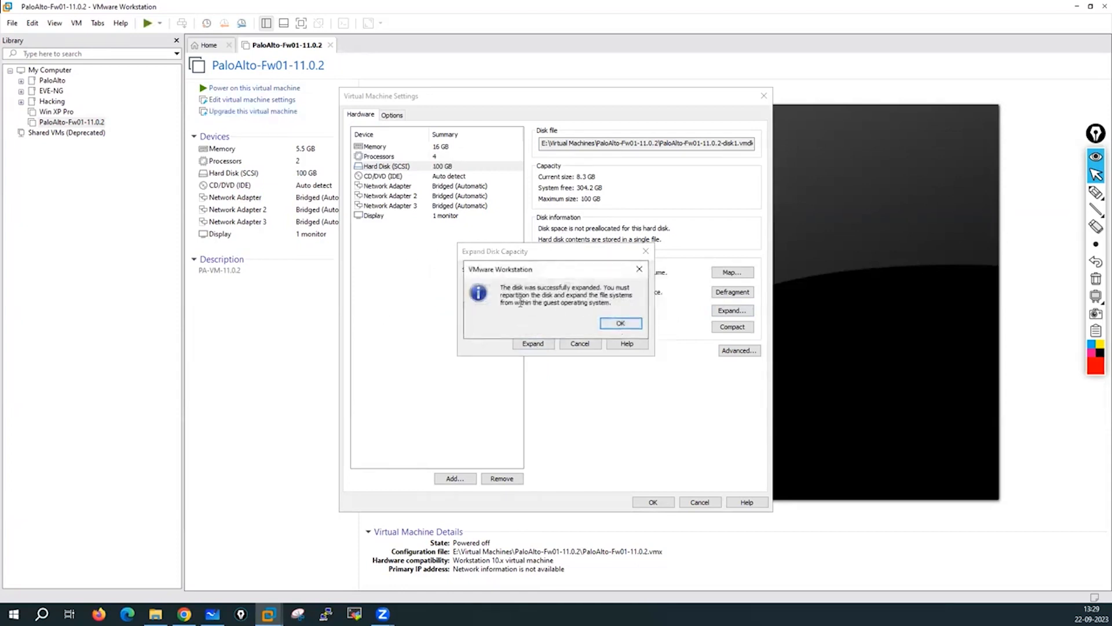
pyautogui.moveTo(506, 284); pyautogui.dragTo(603, 288)
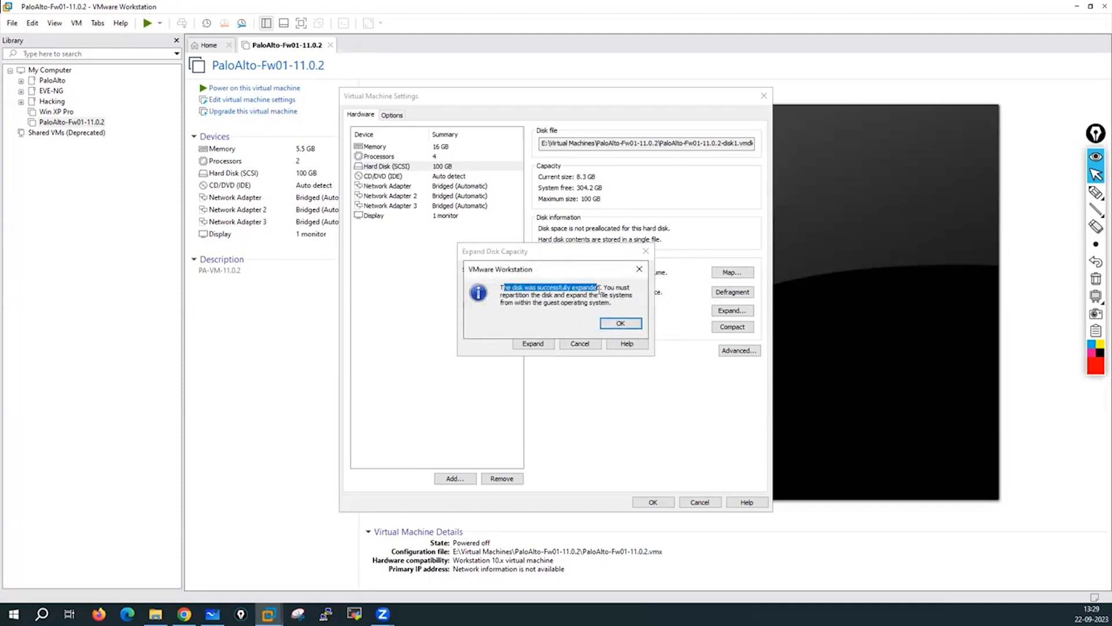
pyautogui.click(619, 325)
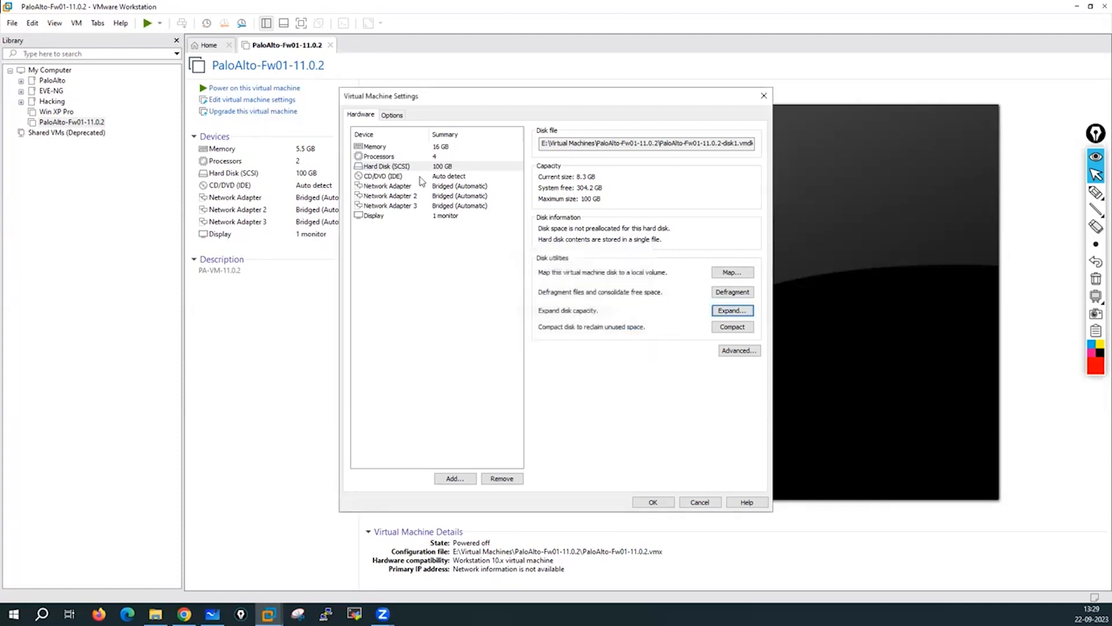
pyautogui.click(399, 178)
# Add Network Adapters 4, 5 and 6 to the VM through the Add Hardware Wizard.
pyautogui.click(396, 187)
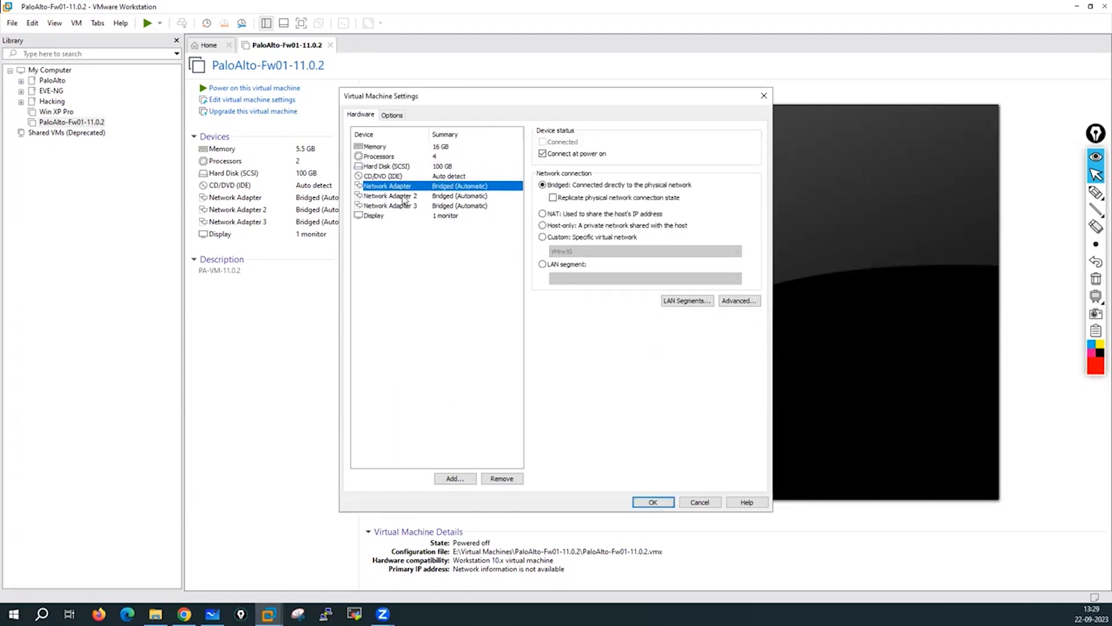
pyautogui.click(403, 207)
pyautogui.click(455, 481)
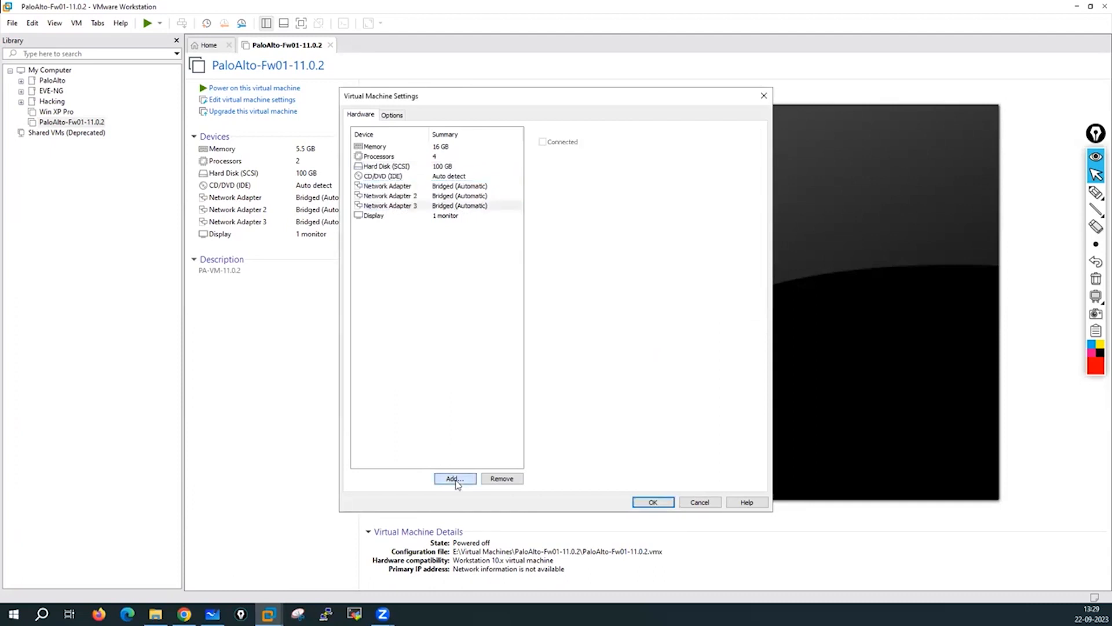
pyautogui.click(463, 281)
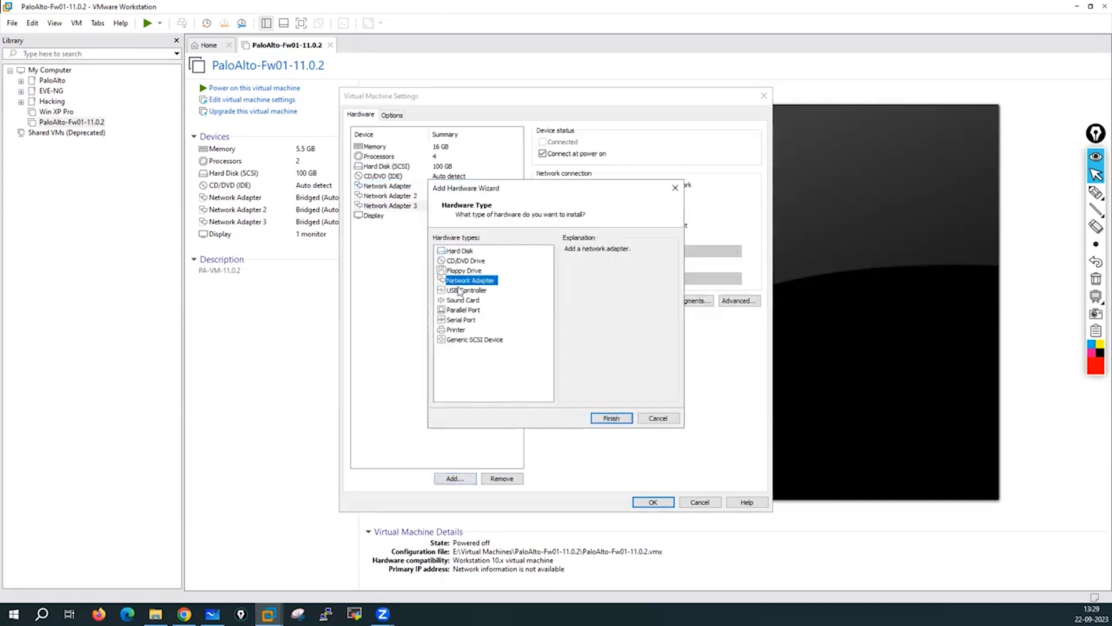
pyautogui.click(610, 418)
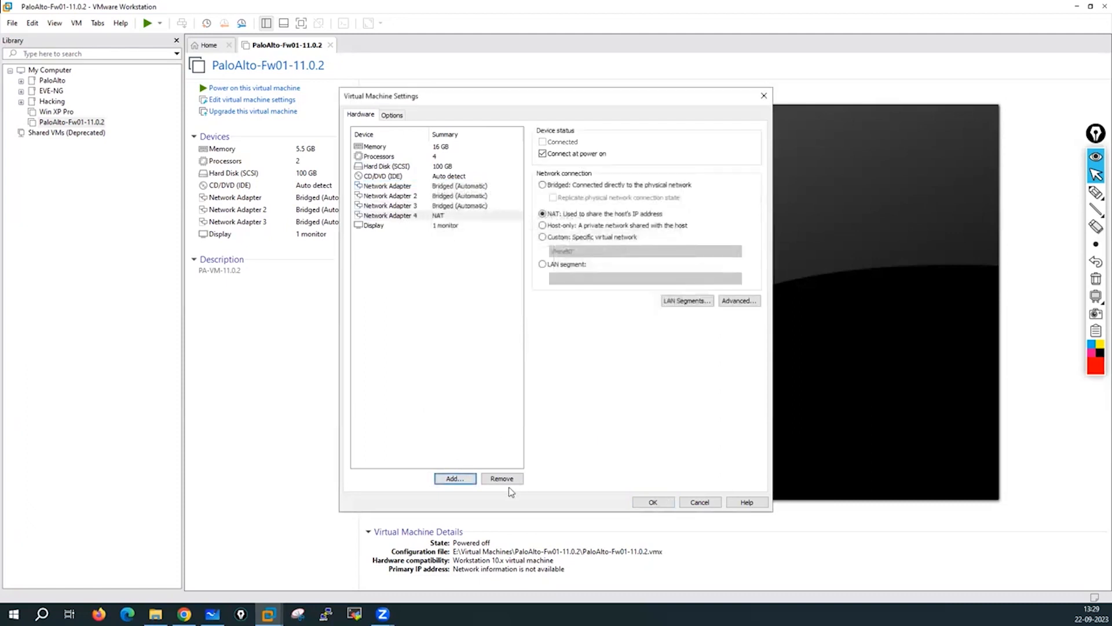
pyautogui.click(453, 480)
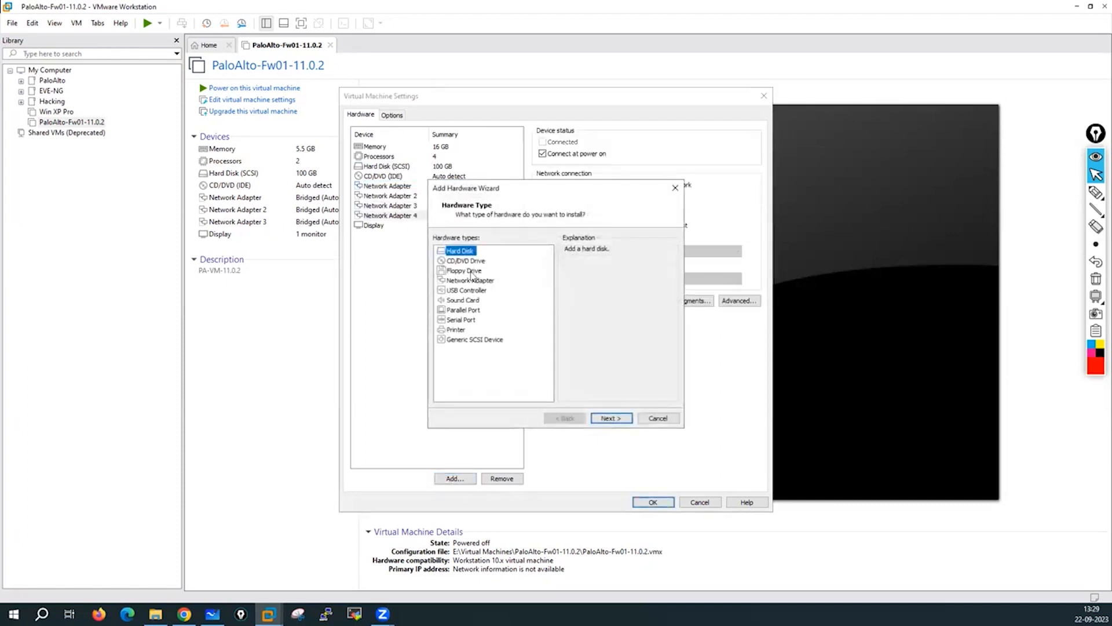
pyautogui.click(472, 281)
pyautogui.click(611, 418)
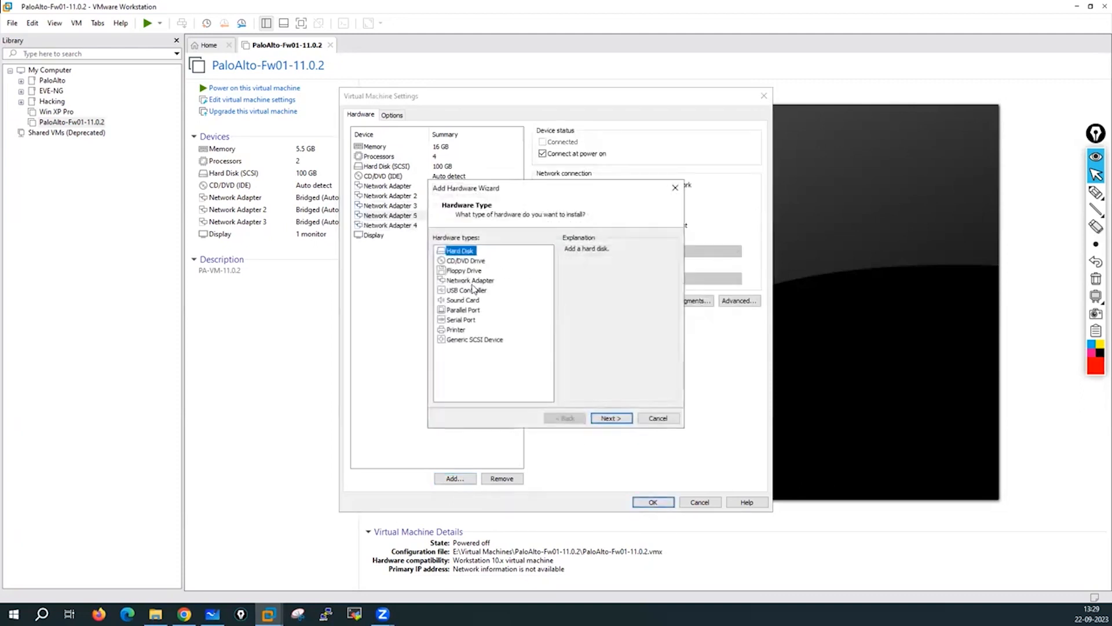
pyautogui.click(471, 280)
pyautogui.click(611, 418)
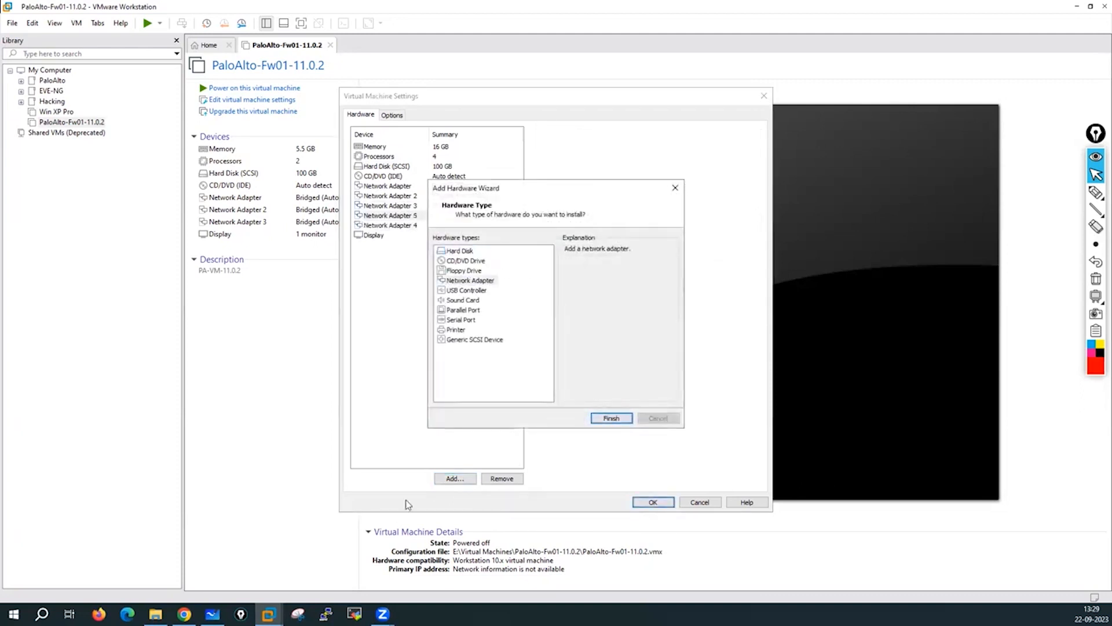
# Add Network Adapters 7 and 8, then review adapters 1, 2 and 7.
pyautogui.click(455, 479)
pyautogui.click(470, 280)
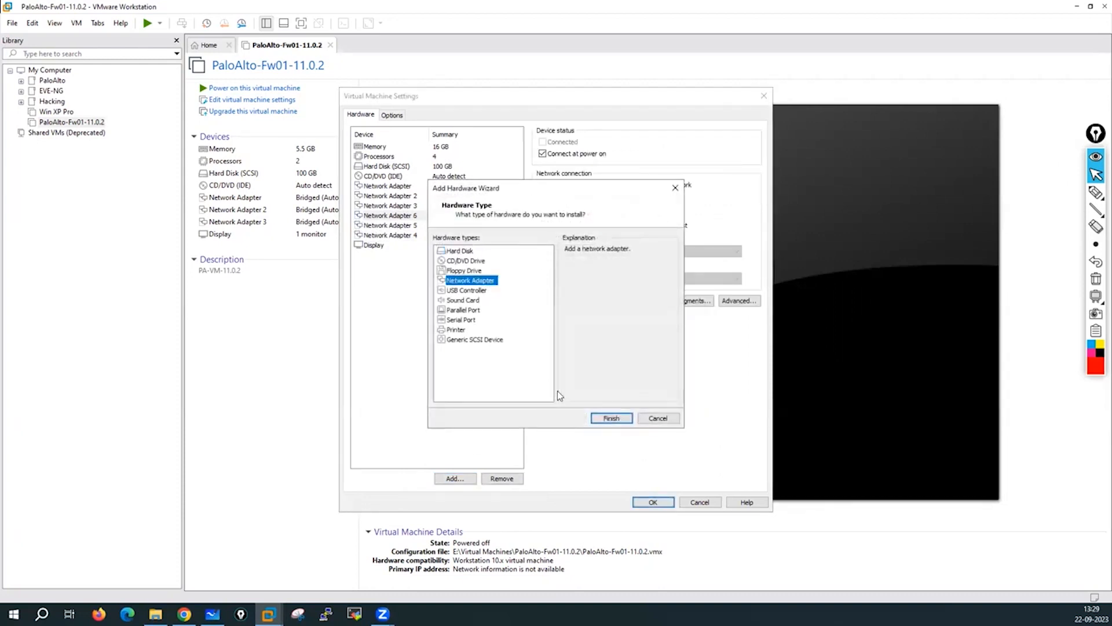
pyautogui.click(609, 417)
pyautogui.click(456, 478)
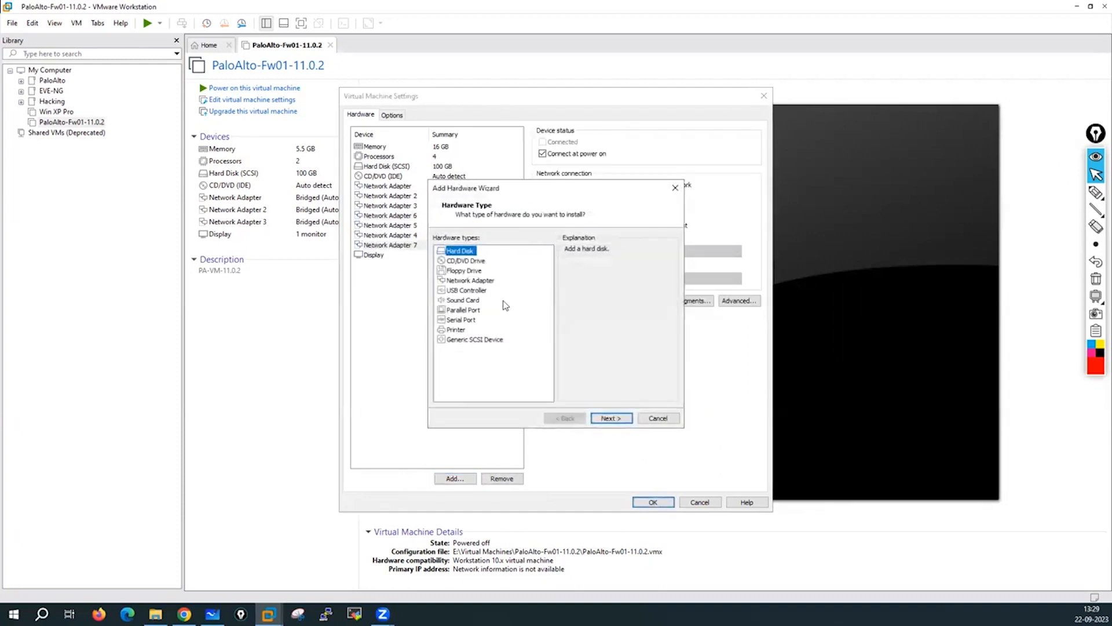
pyautogui.click(470, 280)
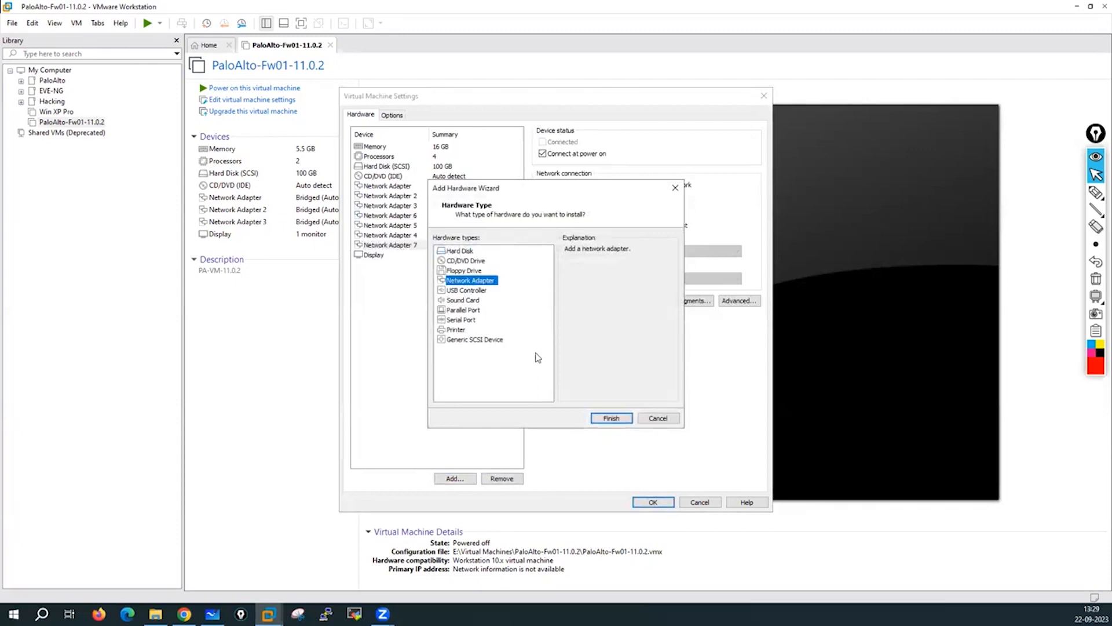
pyautogui.click(609, 418)
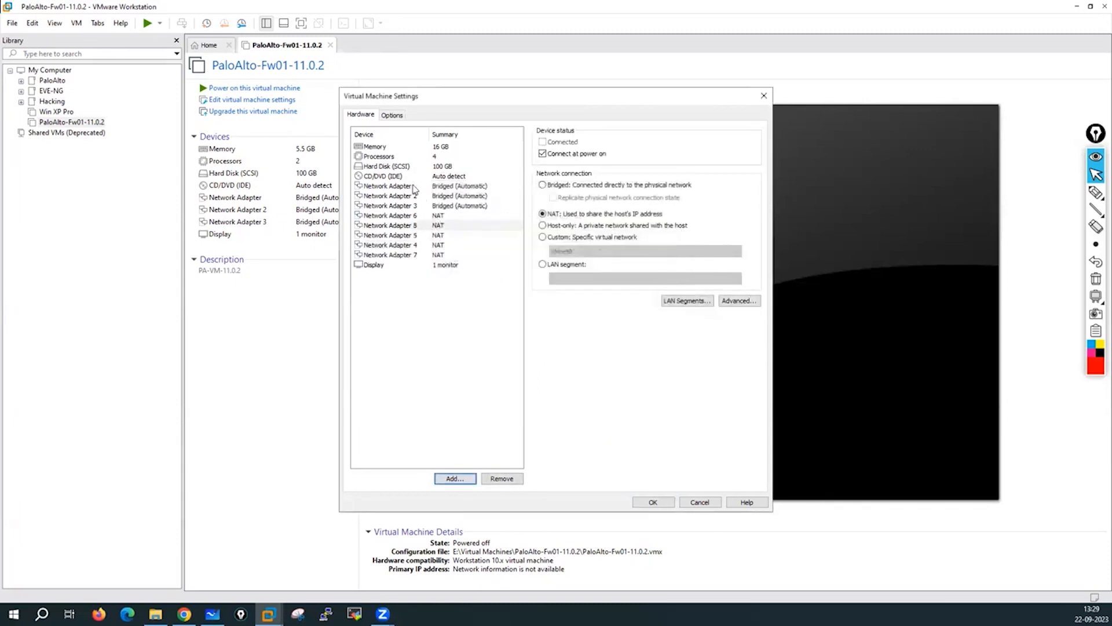
pyautogui.click(412, 187)
pyautogui.click(409, 197)
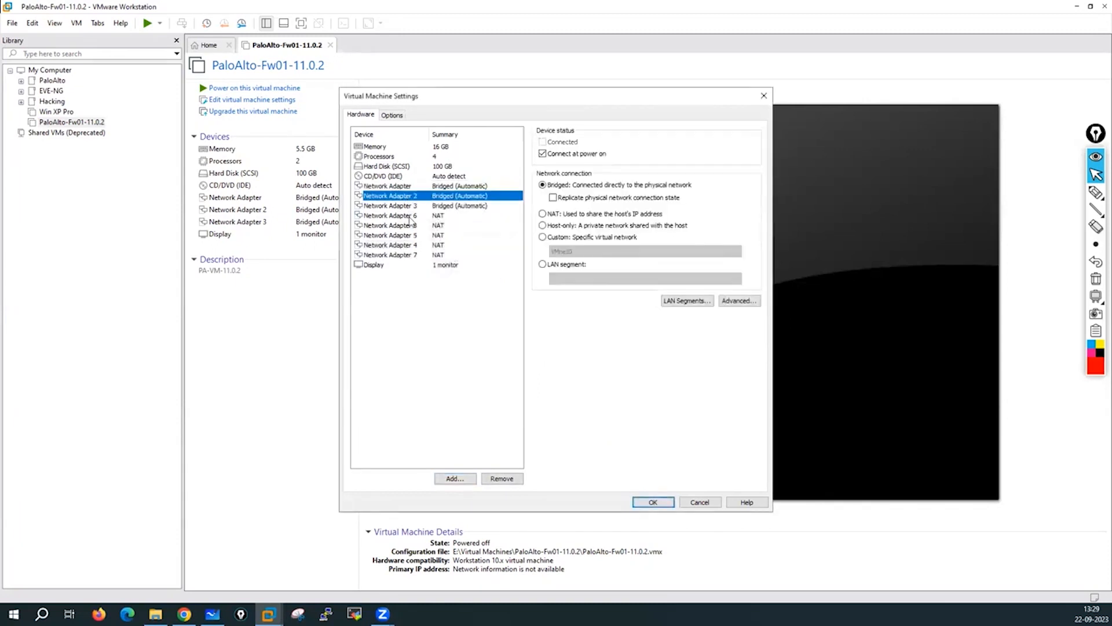
pyautogui.click(413, 256)
# Add Network Adapter 9 on NAT, then cancel a further Add Hardware Wizard.
pyautogui.click(463, 479)
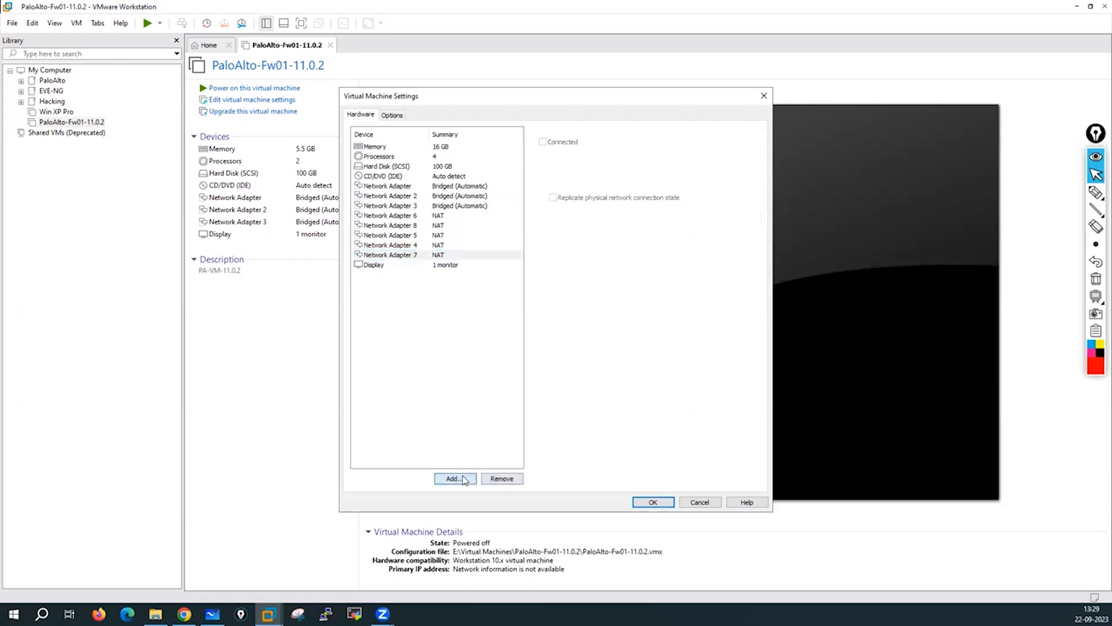
pyautogui.click(470, 280)
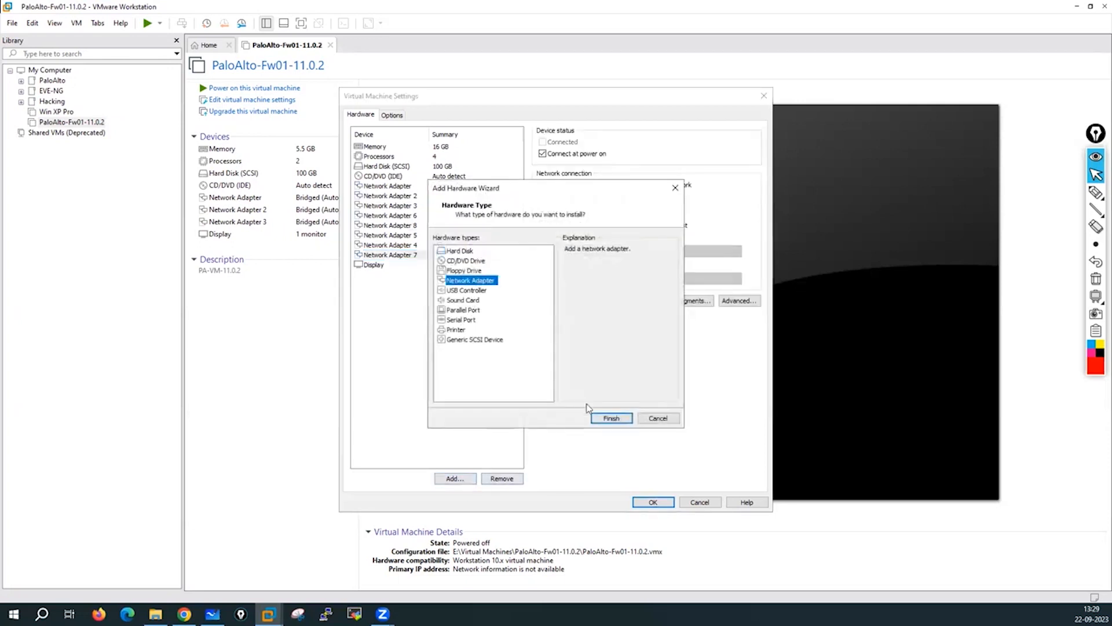
pyautogui.click(611, 417)
pyautogui.click(467, 481)
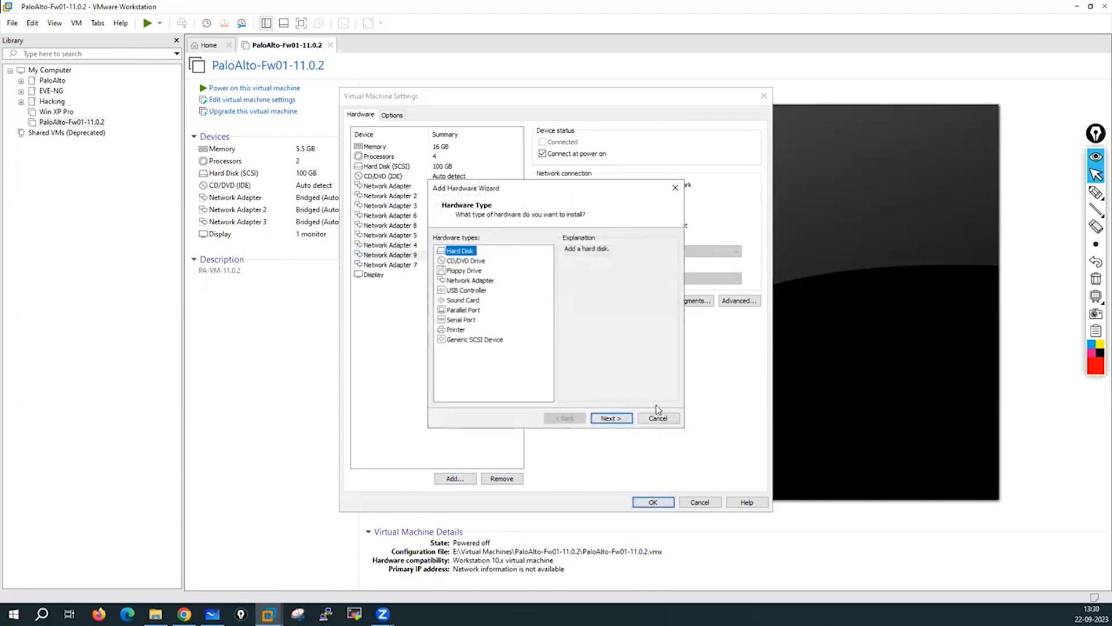
pyautogui.click(658, 417)
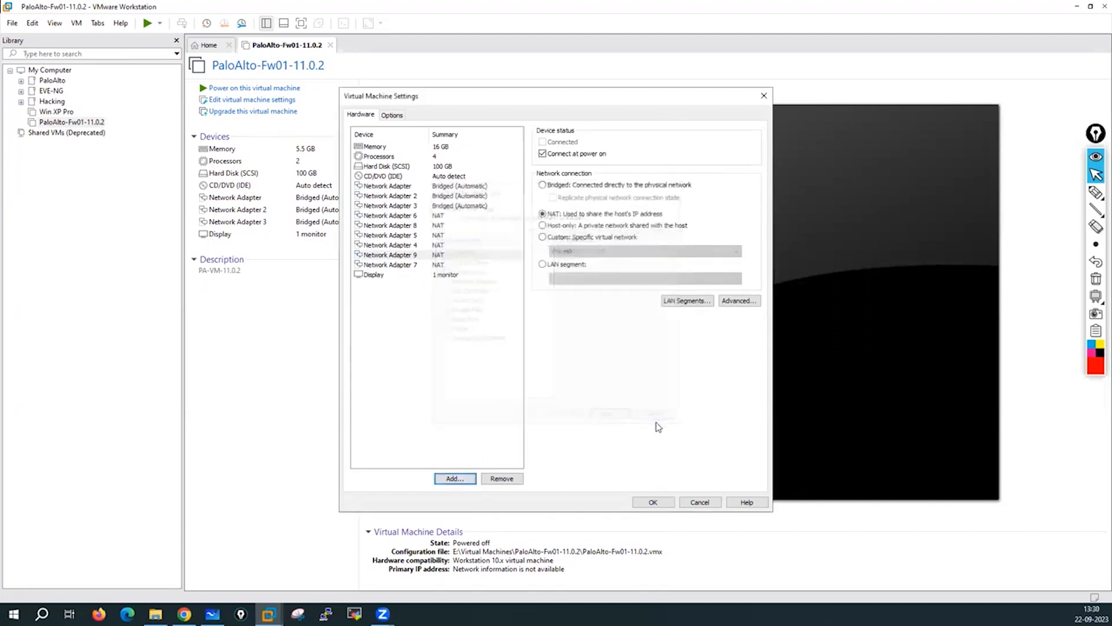
# Set the first adapter to NAT and Network Adapter 3 to custom VMnet1 (Host-only).
pyautogui.click(446, 190)
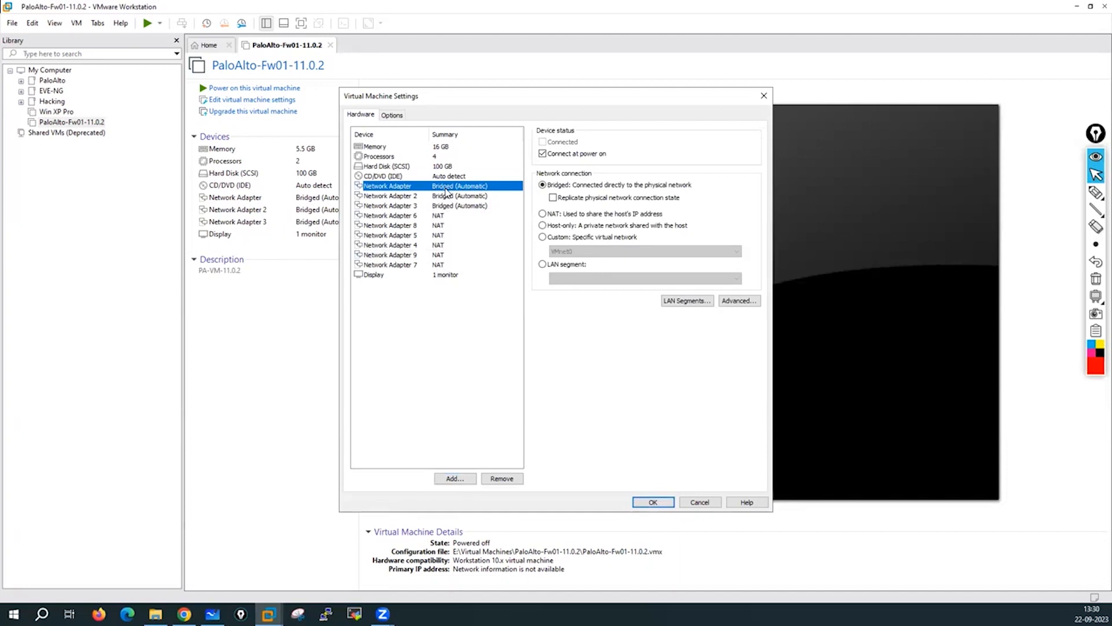
pyautogui.click(543, 215)
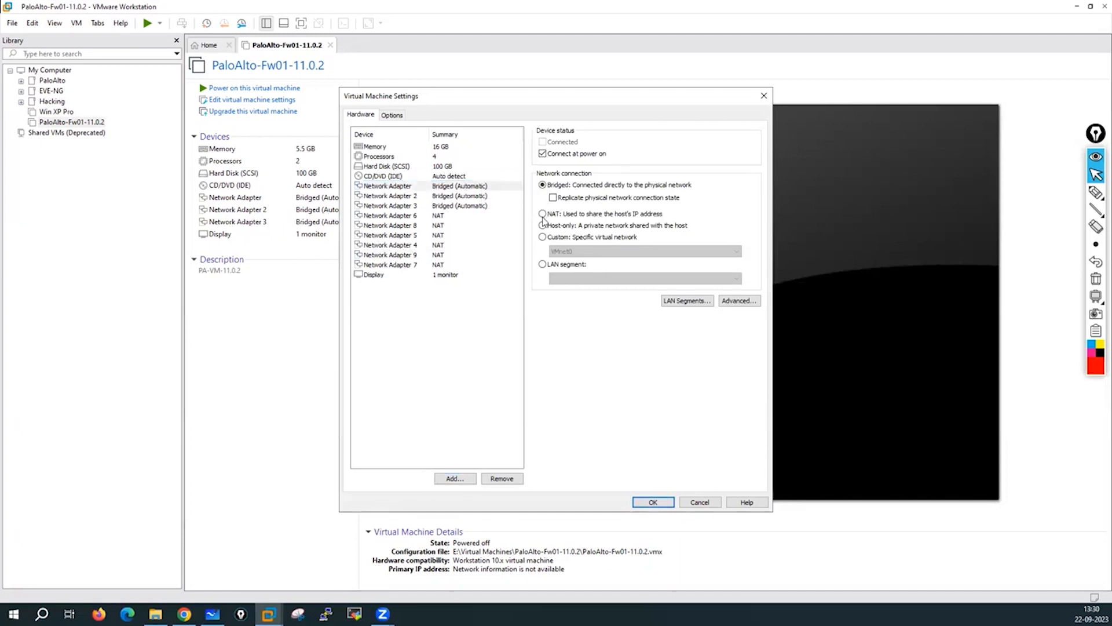
pyautogui.click(446, 197)
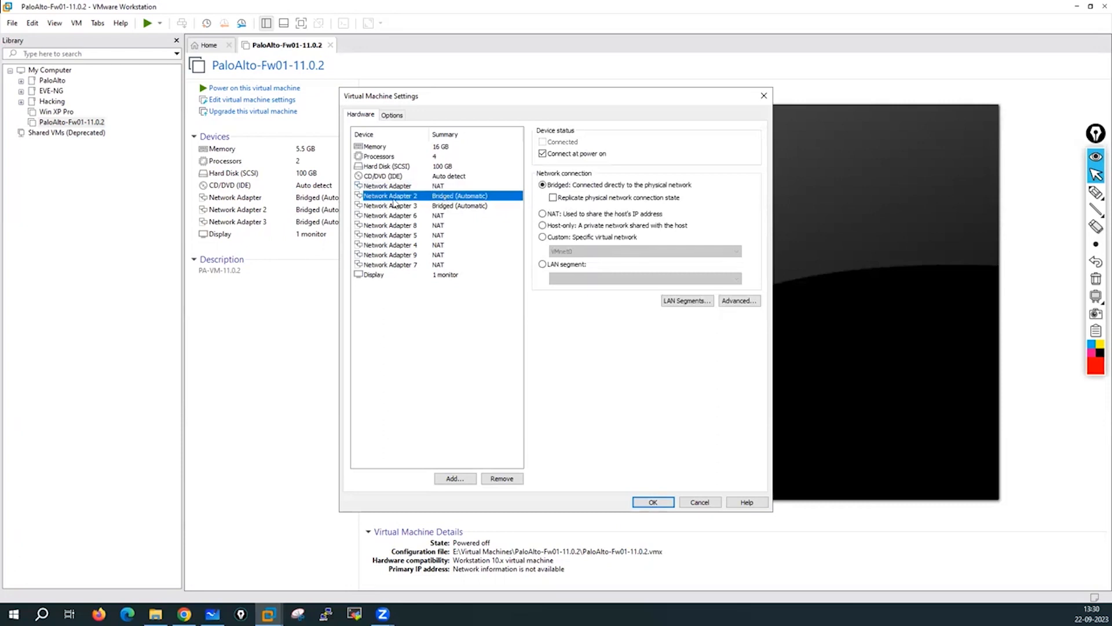
pyautogui.click(444, 207)
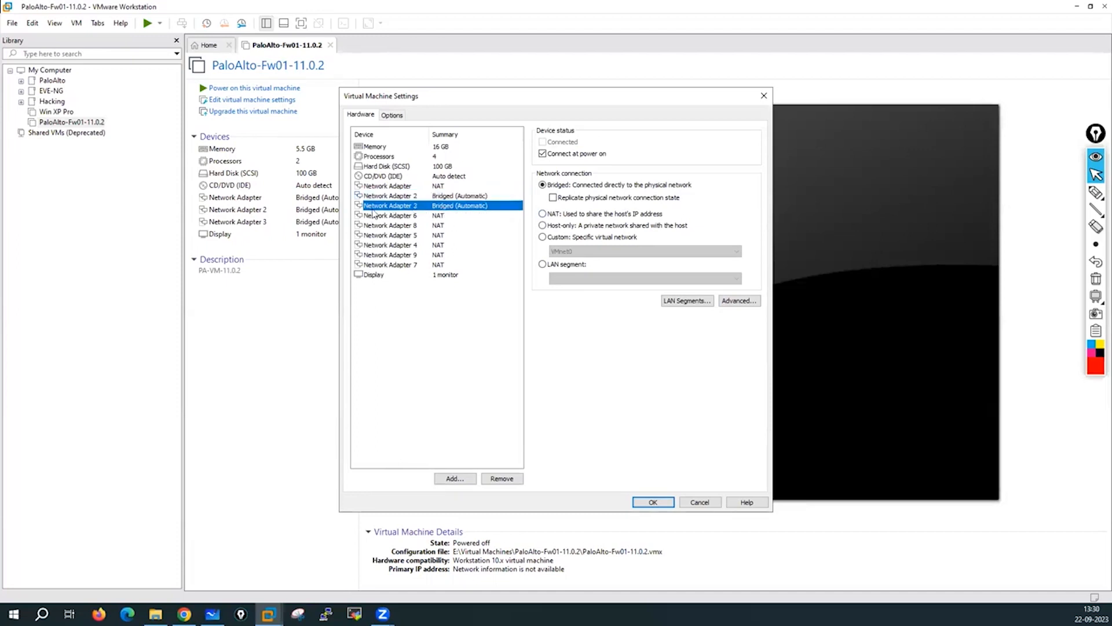
pyautogui.click(543, 239)
pyautogui.click(565, 251)
pyautogui.click(565, 266)
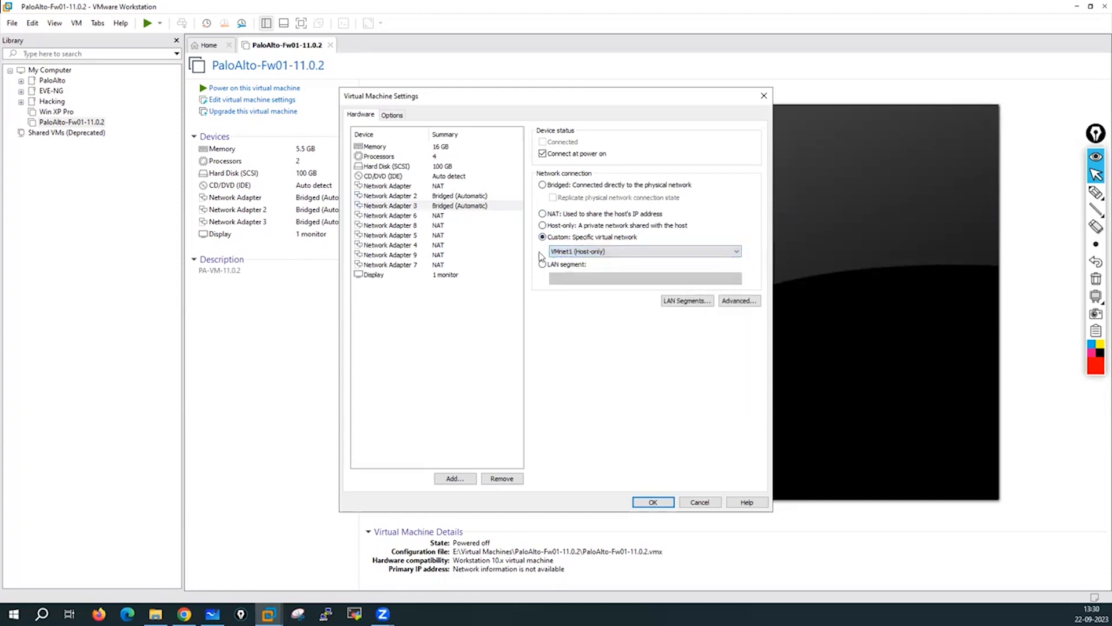
# Assign custom VMnet2 to Adapter 6 and VMnet3 to Adapter 8.
pyautogui.click(423, 216)
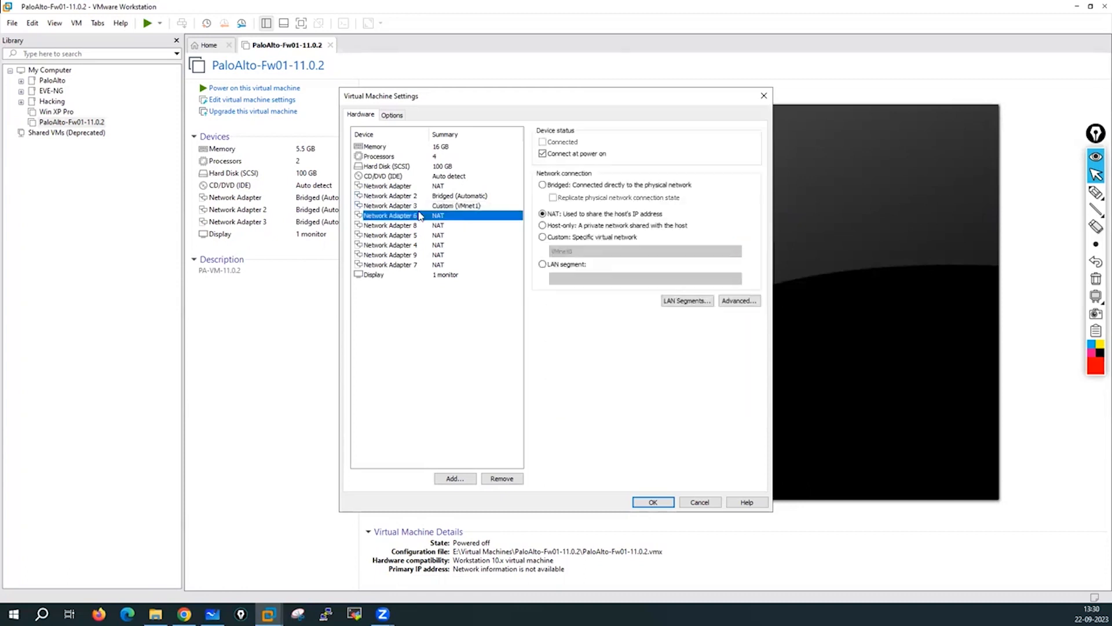
pyautogui.click(543, 238)
pyautogui.click(575, 251)
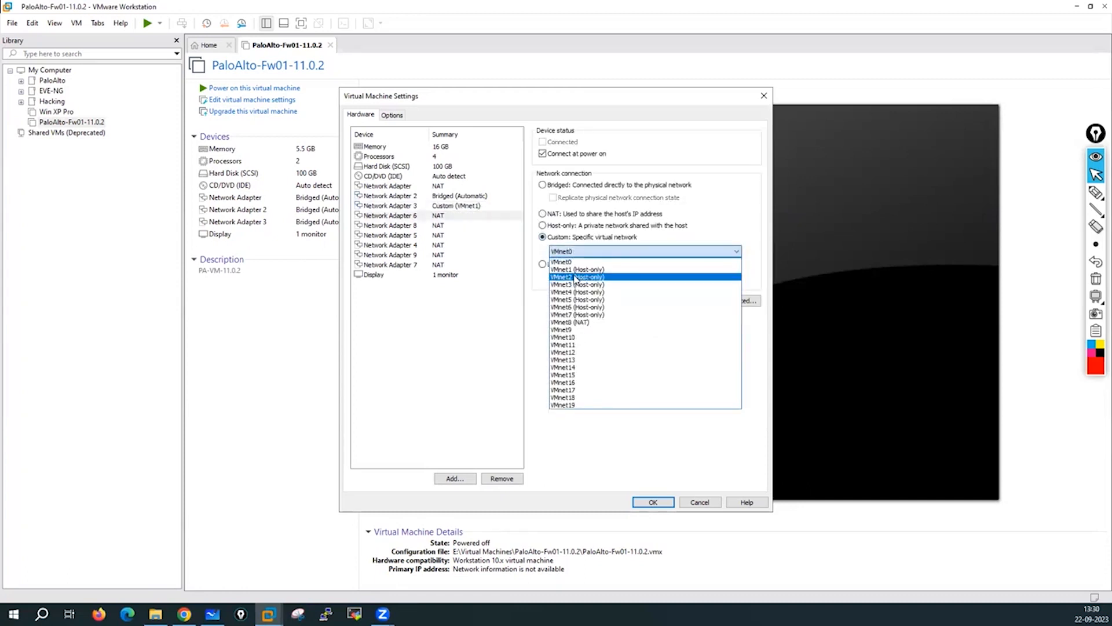
pyautogui.click(575, 276)
pyautogui.click(423, 225)
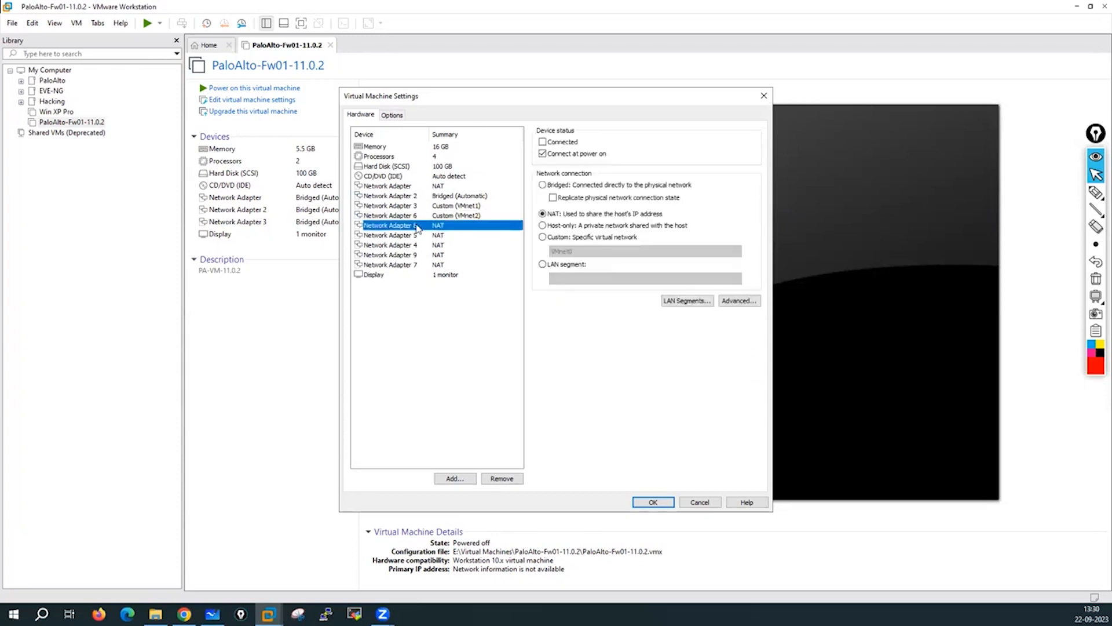
pyautogui.click(554, 238)
pyautogui.click(575, 252)
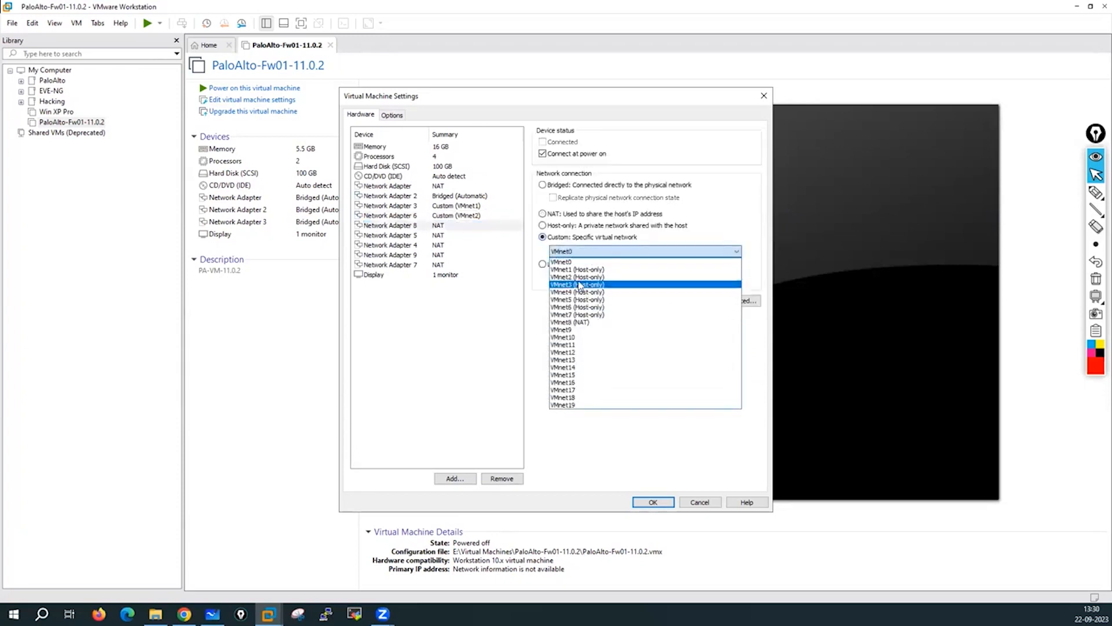
pyautogui.click(579, 285)
# Assign custom VMnet4 to Adapter 5 and VMnet5 to Adapter 4.
pyautogui.click(427, 235)
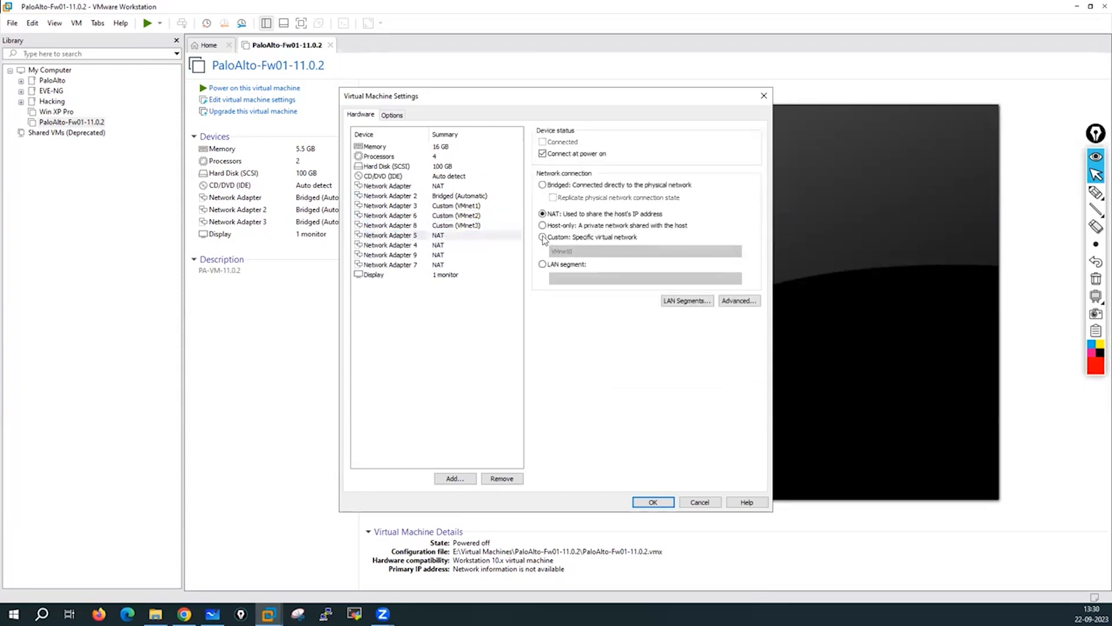
pyautogui.click(543, 237)
pyautogui.click(563, 251)
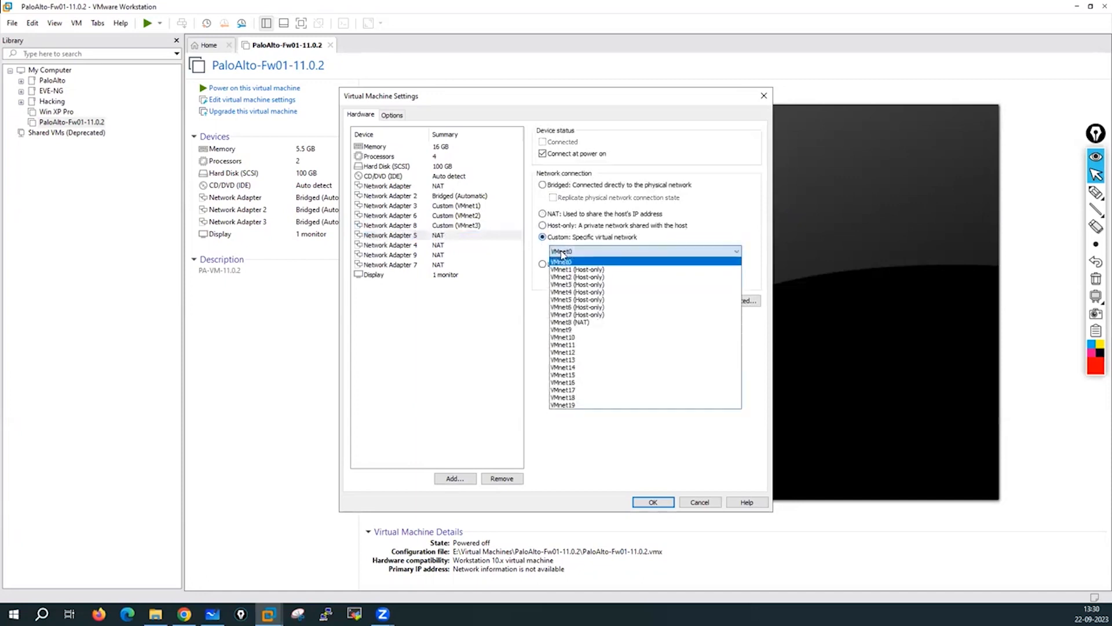
pyautogui.click(568, 292)
pyautogui.click(431, 246)
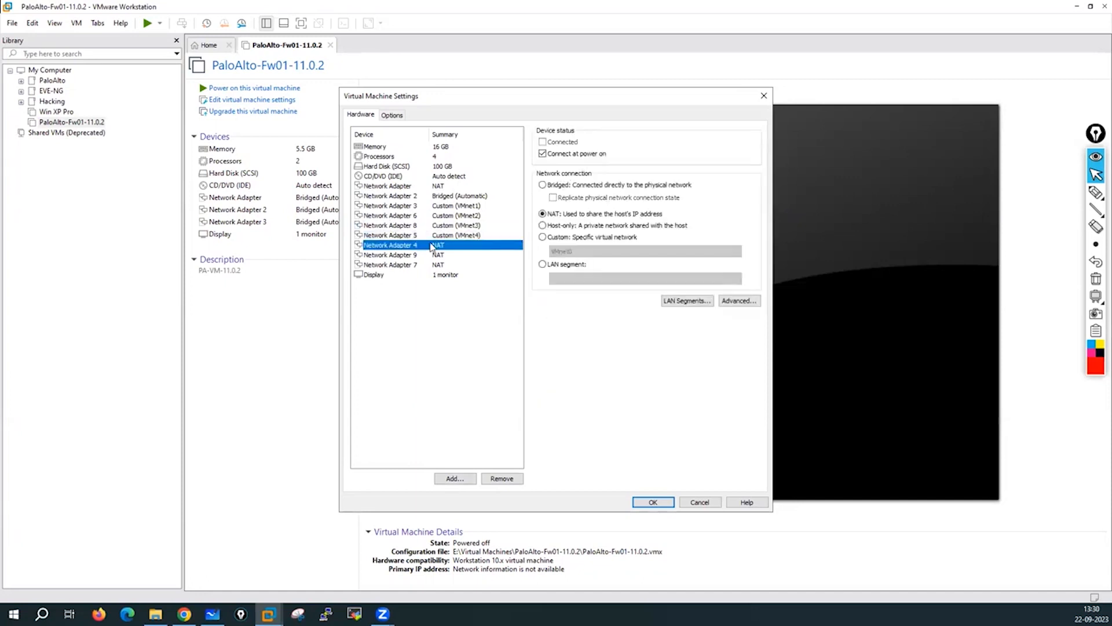
pyautogui.click(543, 237)
pyautogui.click(569, 252)
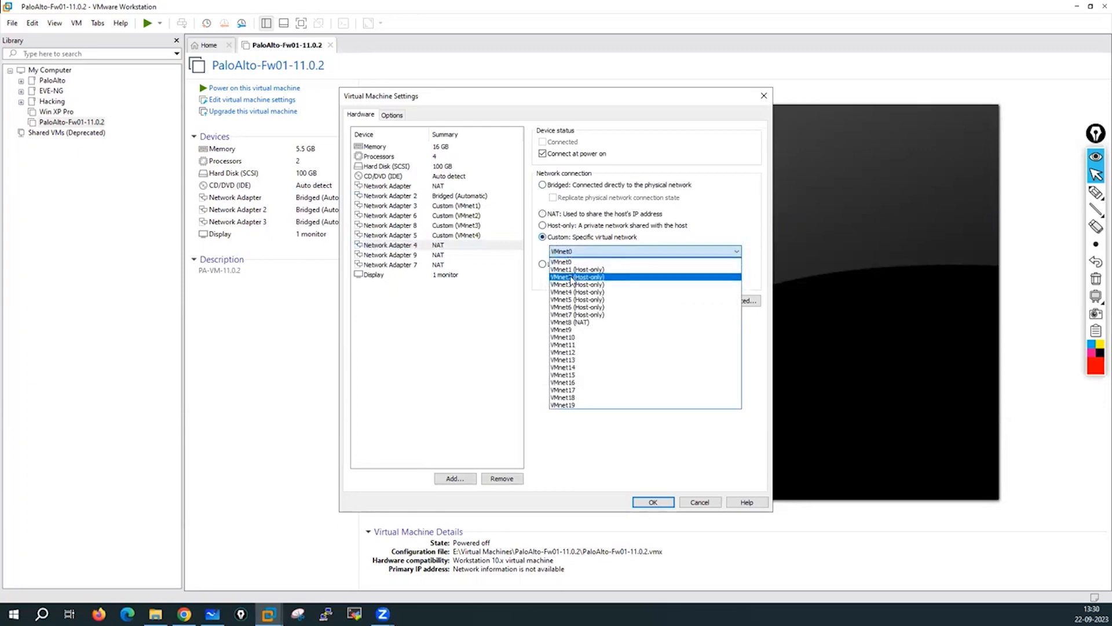
pyautogui.click(573, 300)
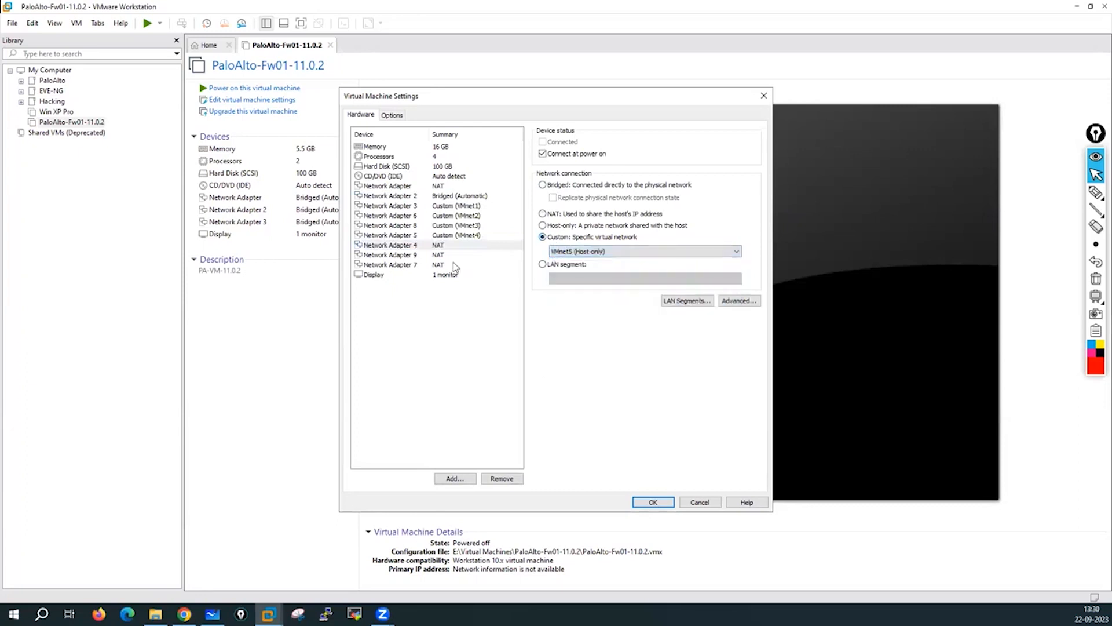
# Assign custom VMnet6 to Adapter 9 and VMnet7 to Adapter 7.
pyautogui.click(439, 255)
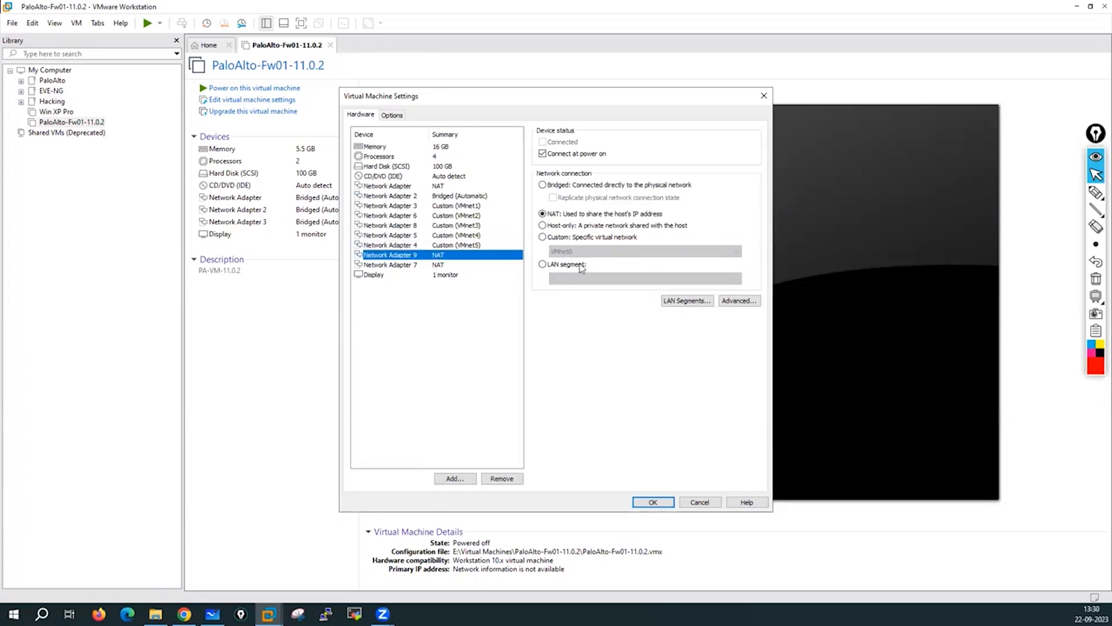
pyautogui.click(542, 237)
pyautogui.click(565, 251)
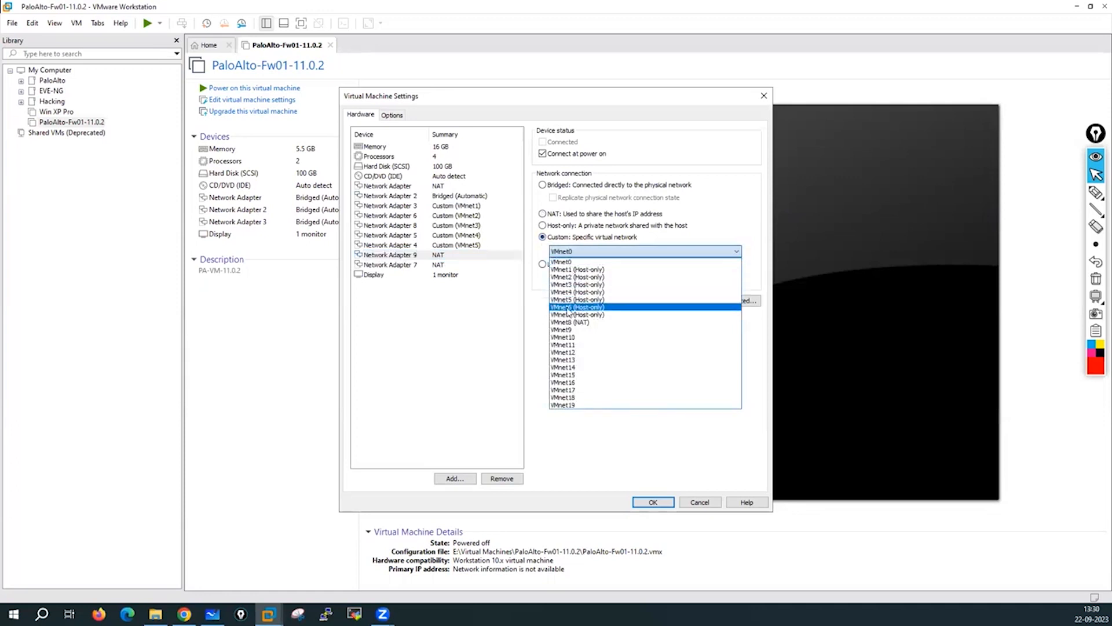
pyautogui.click(568, 307)
pyautogui.click(445, 265)
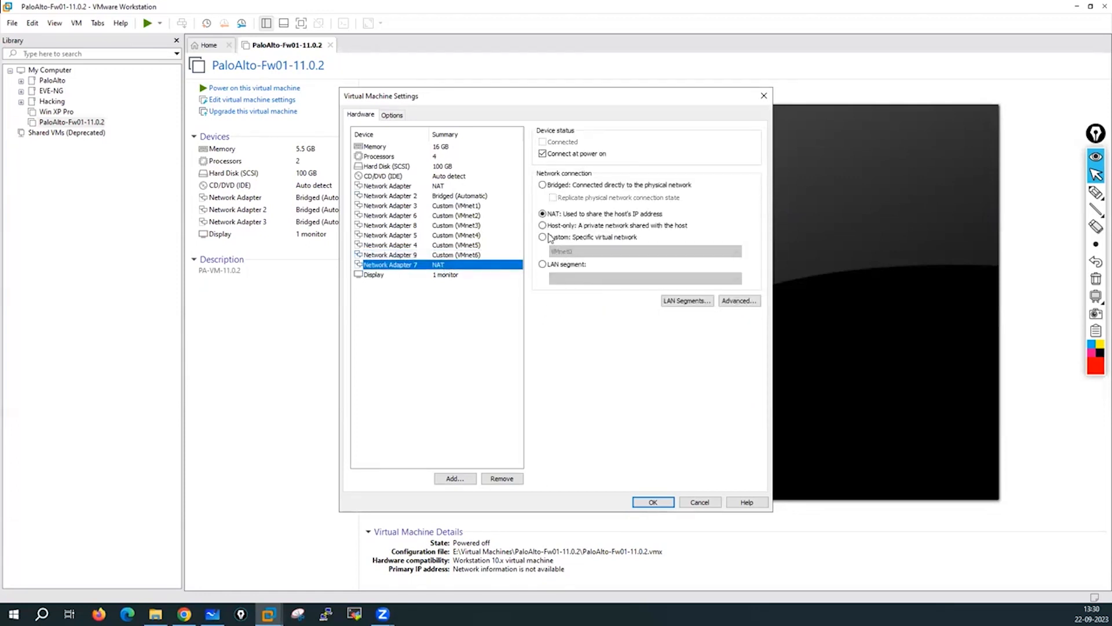
pyautogui.click(549, 237)
pyautogui.click(572, 251)
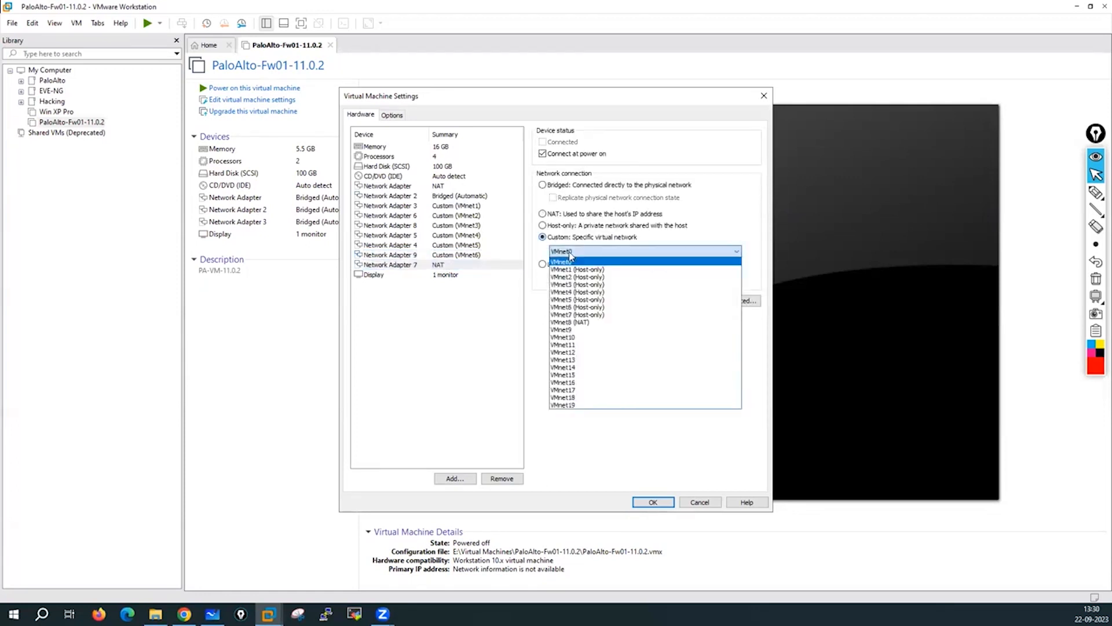
pyautogui.click(573, 316)
pyautogui.click(436, 299)
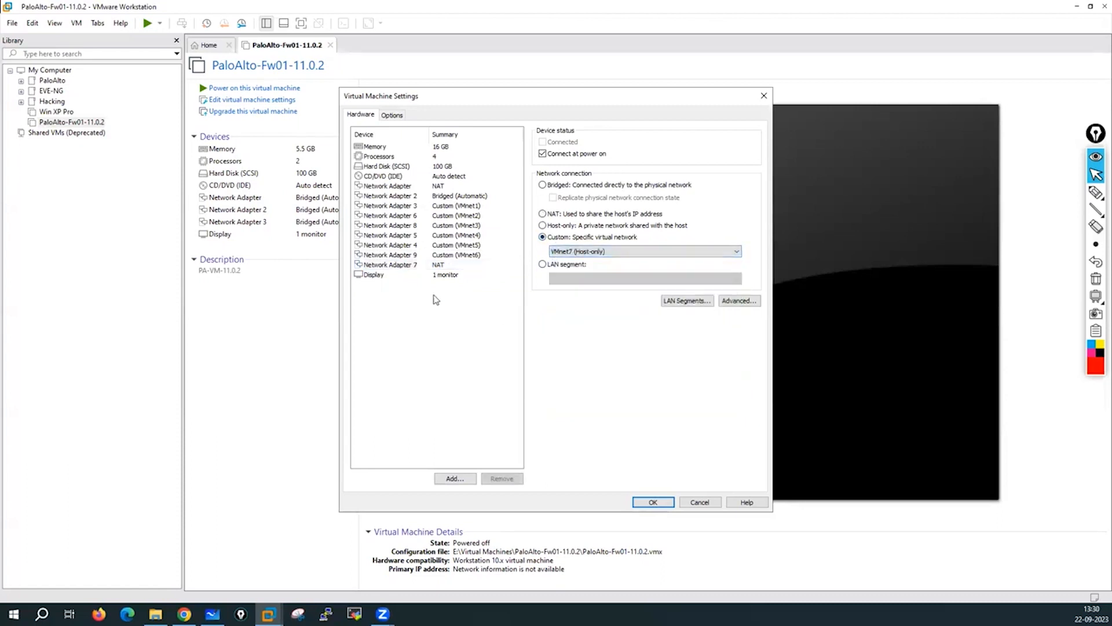
# Verify Adapter 1 is on NAT, Adapter 2 bridged, and the rest on VMnet1–VMnet7.
pyautogui.click(432, 188)
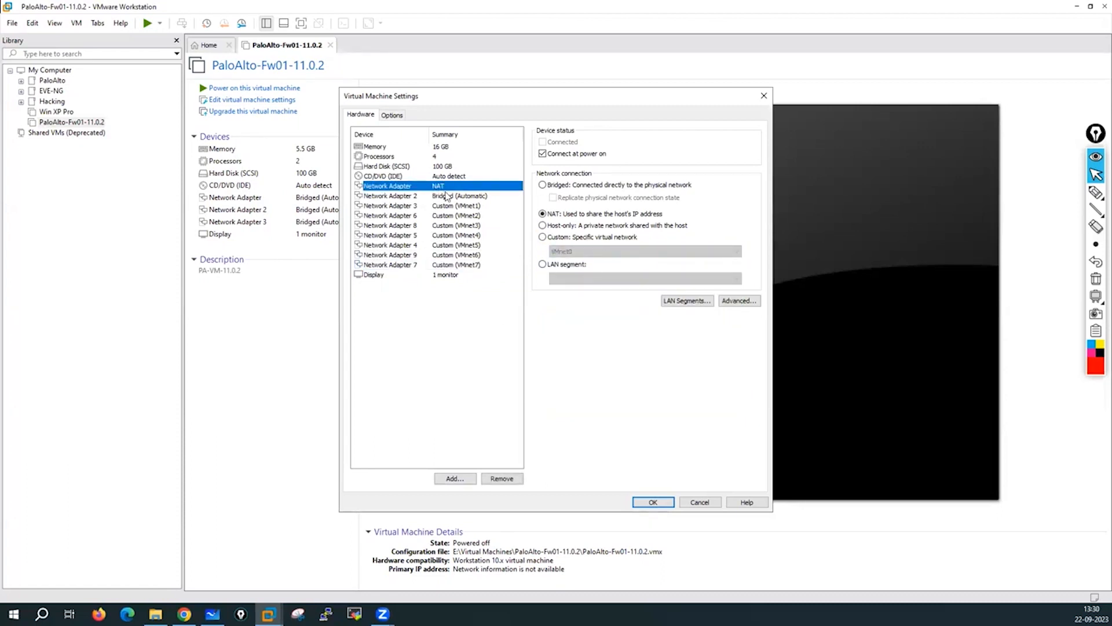
pyautogui.click(457, 197)
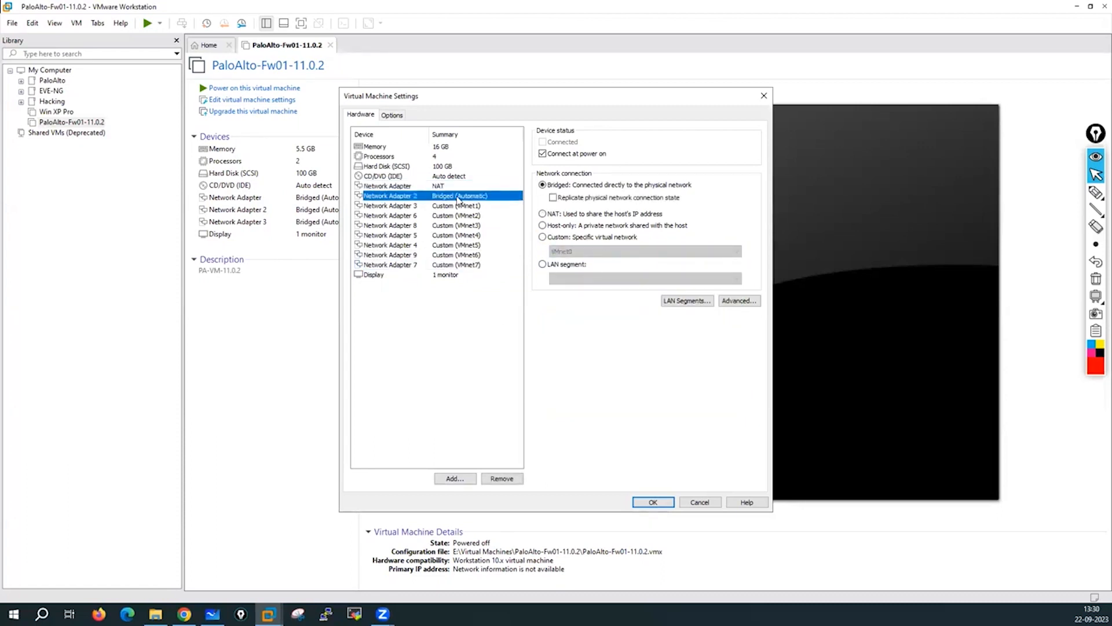
pyautogui.click(455, 208)
pyautogui.click(475, 216)
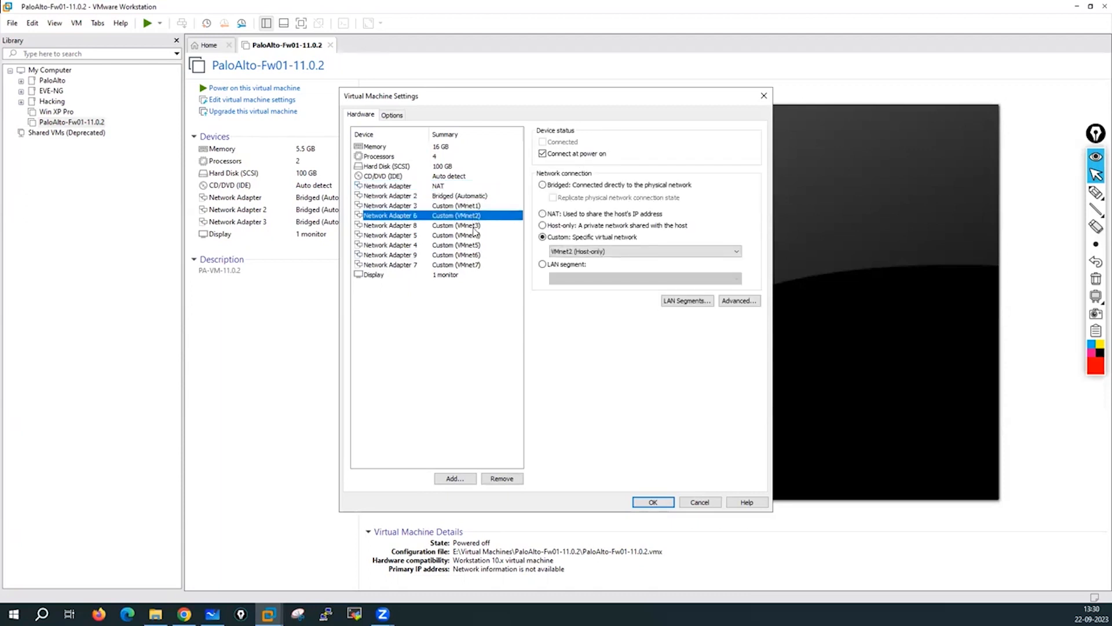
pyautogui.click(474, 226)
pyautogui.click(472, 235)
pyautogui.click(472, 245)
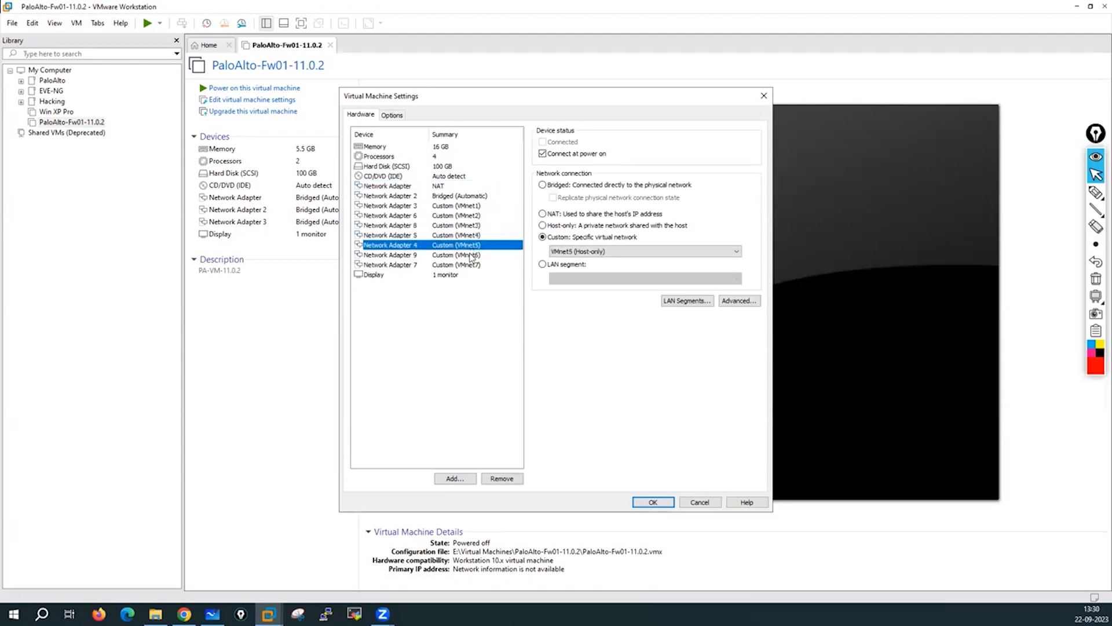
pyautogui.click(471, 255)
pyautogui.click(471, 265)
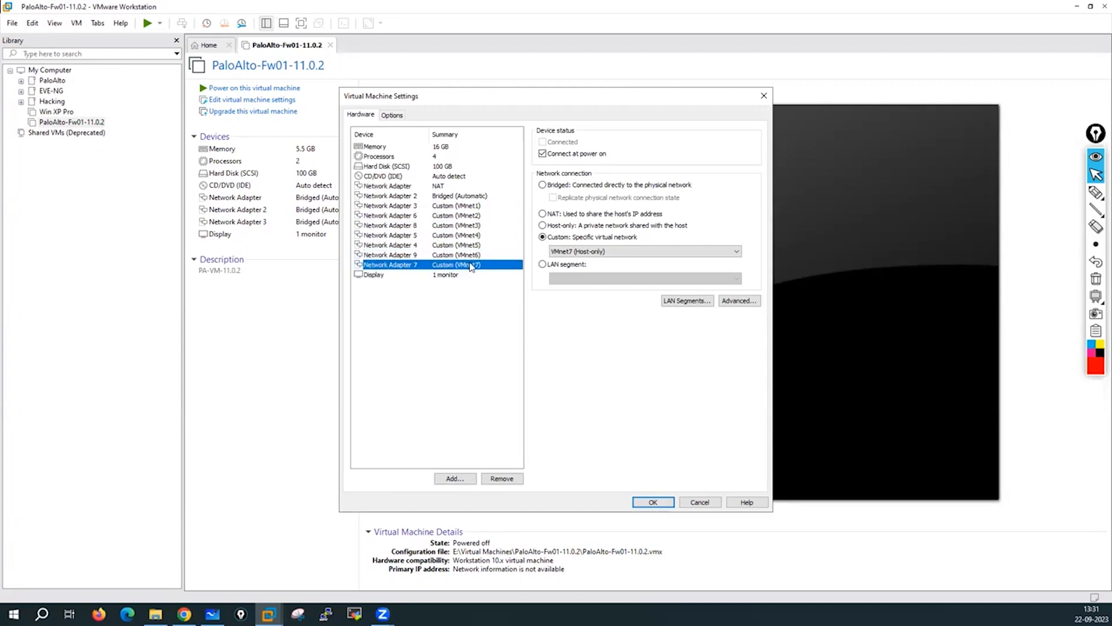
# Cancel an accidental hard-disk addition and add a tenth network adapter instead.
pyautogui.click(454, 479)
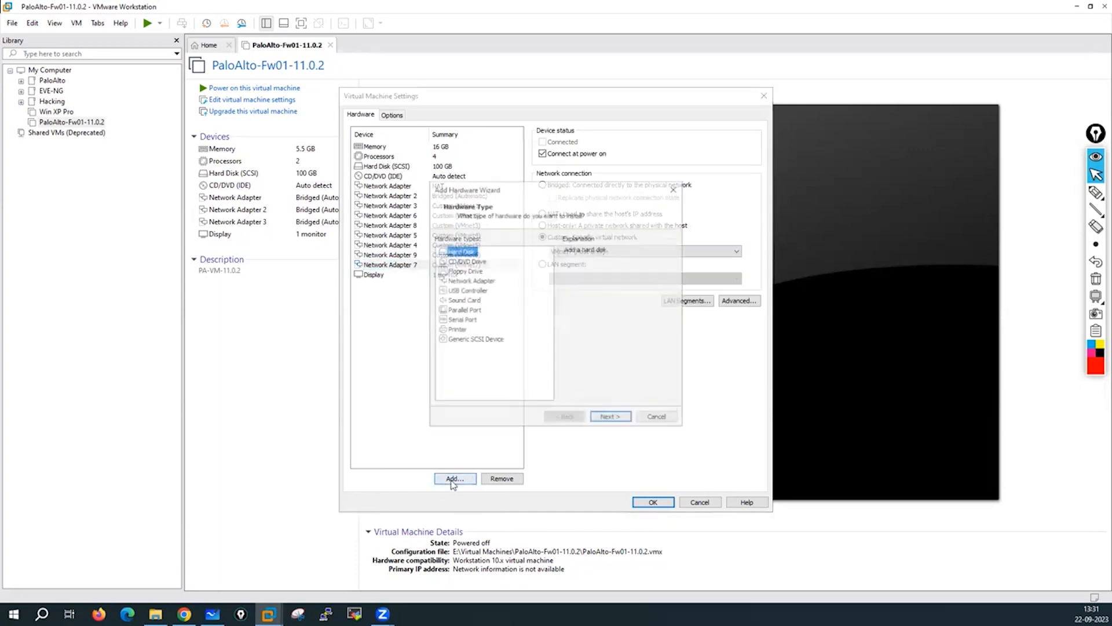
pyautogui.click(625, 419)
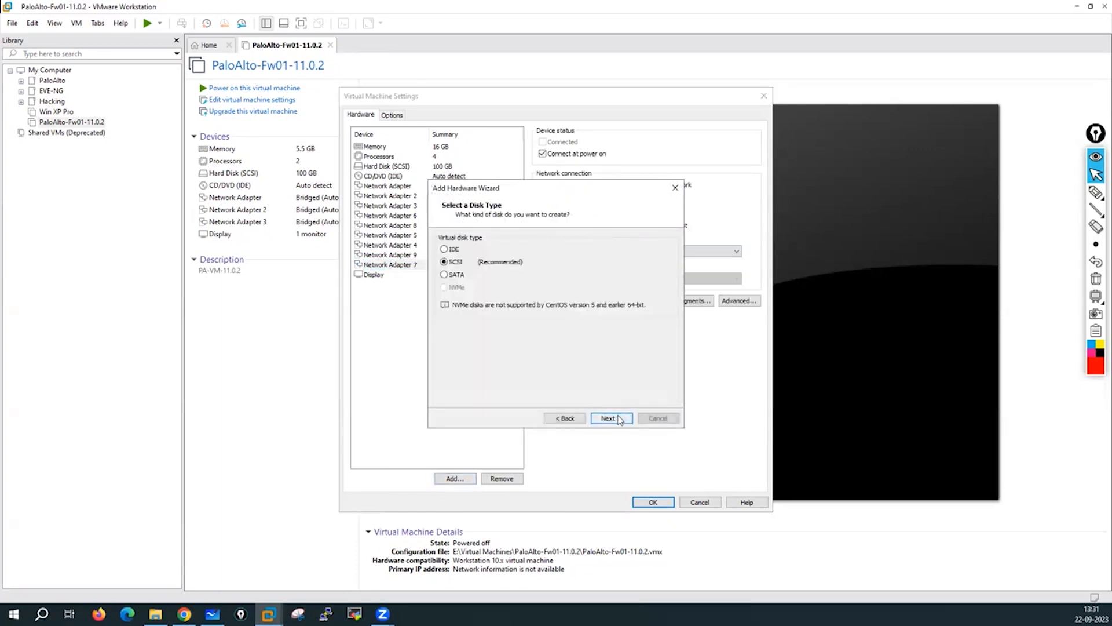
pyautogui.click(657, 419)
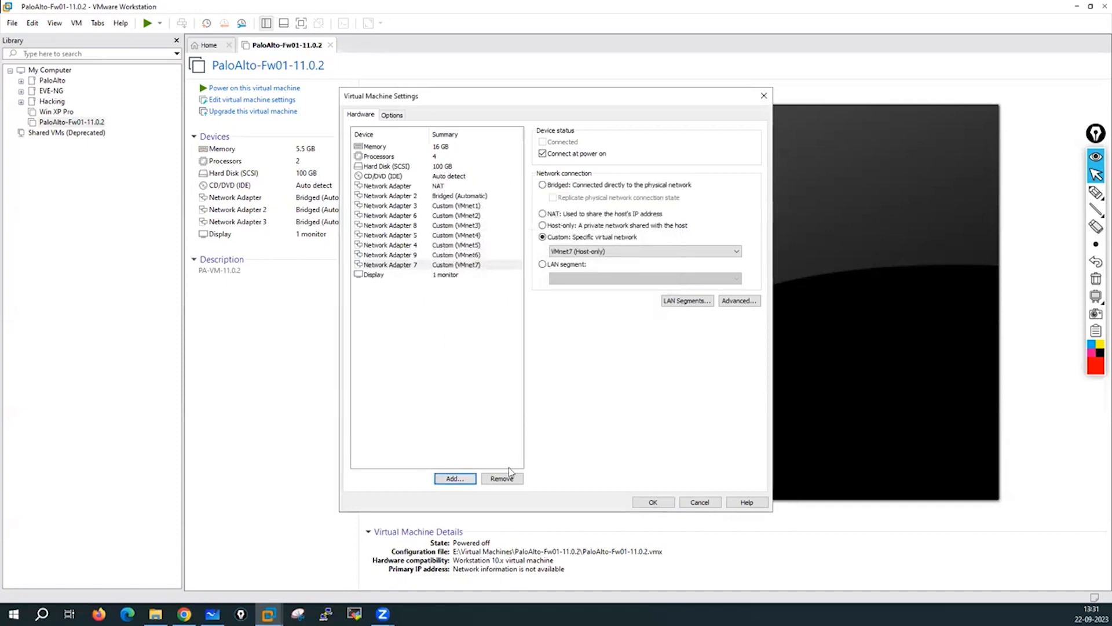
pyautogui.click(455, 479)
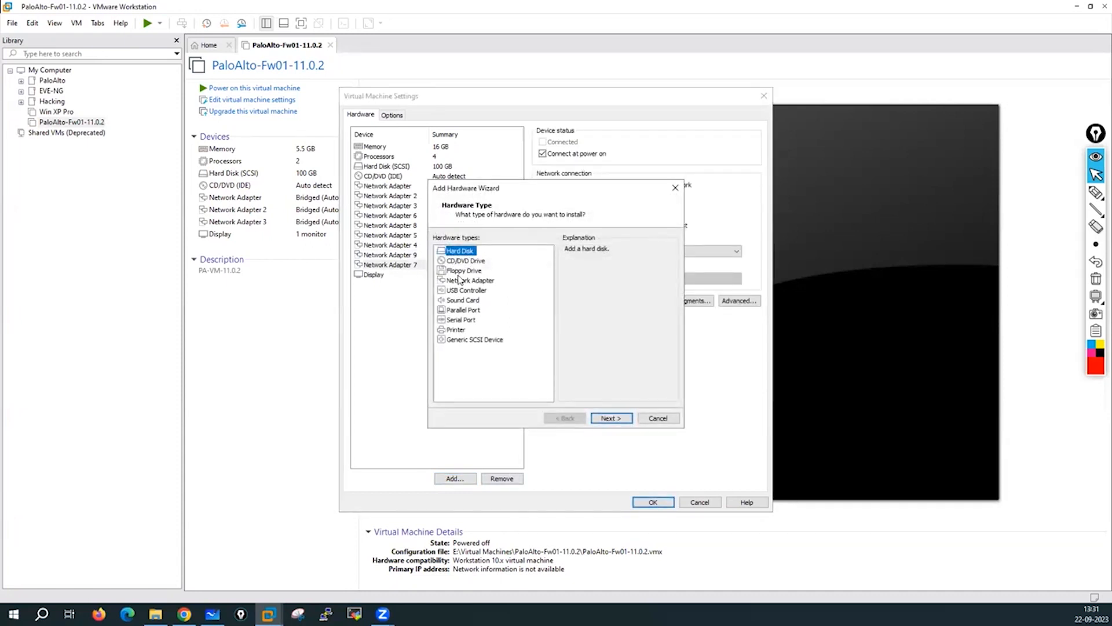
pyautogui.click(460, 281)
pyautogui.click(617, 420)
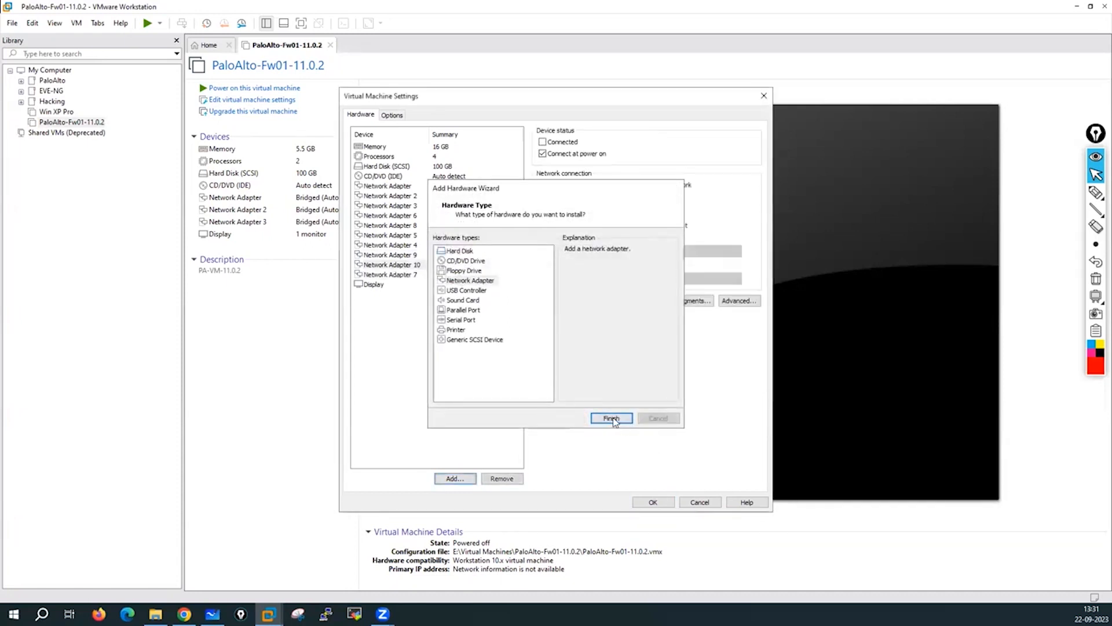
# Connect Network Adapter 10 to the custom network VMnet8 (NAT).
pyautogui.click(441, 189)
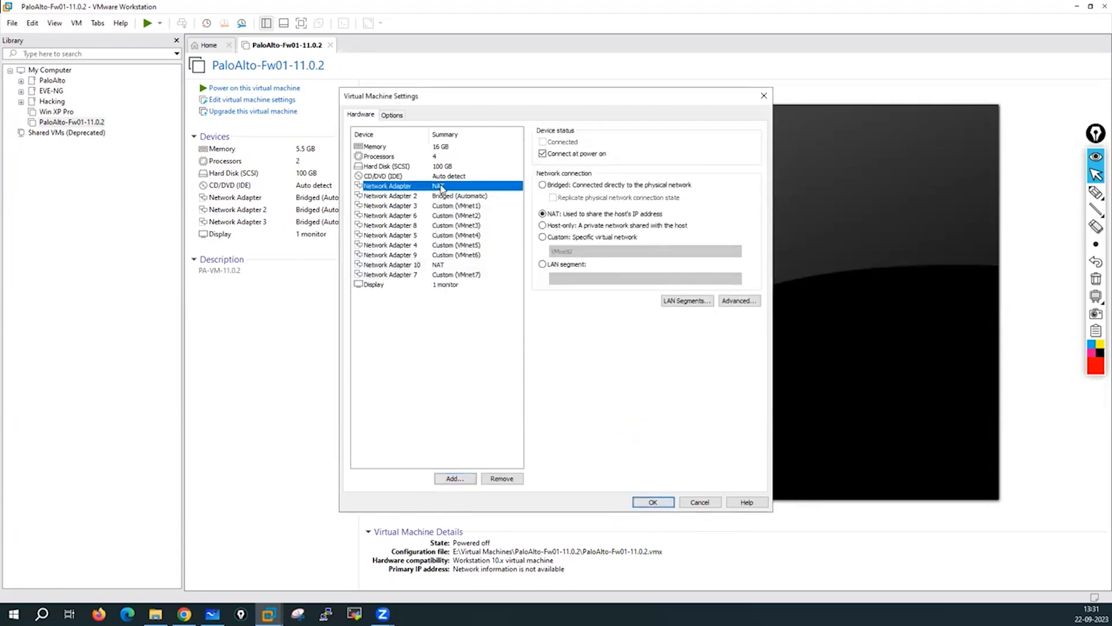
pyautogui.click(444, 266)
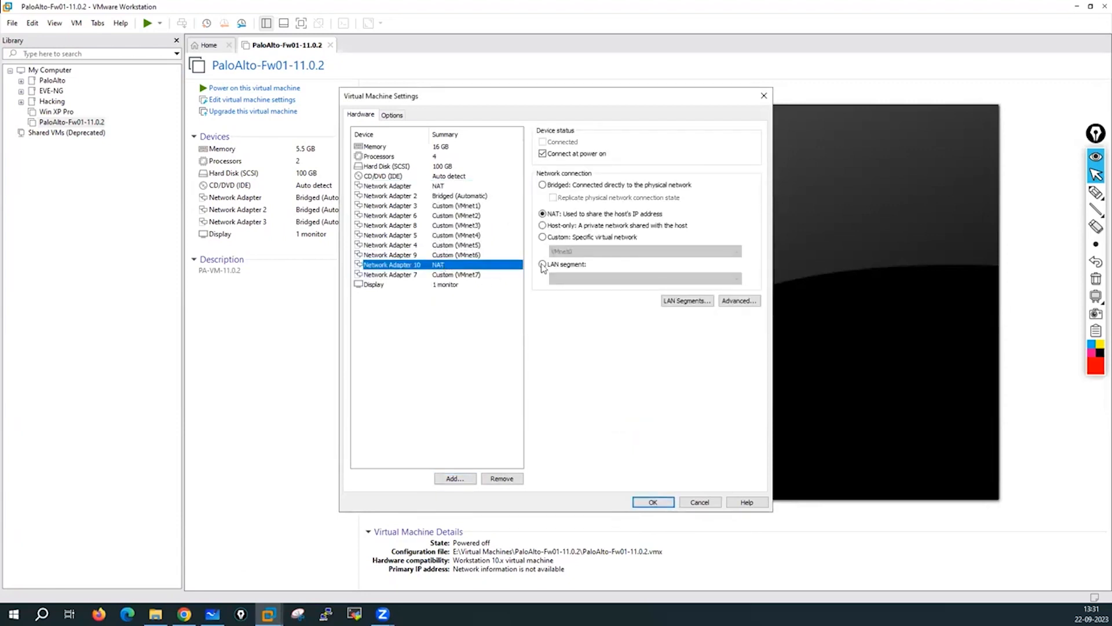
pyautogui.click(543, 238)
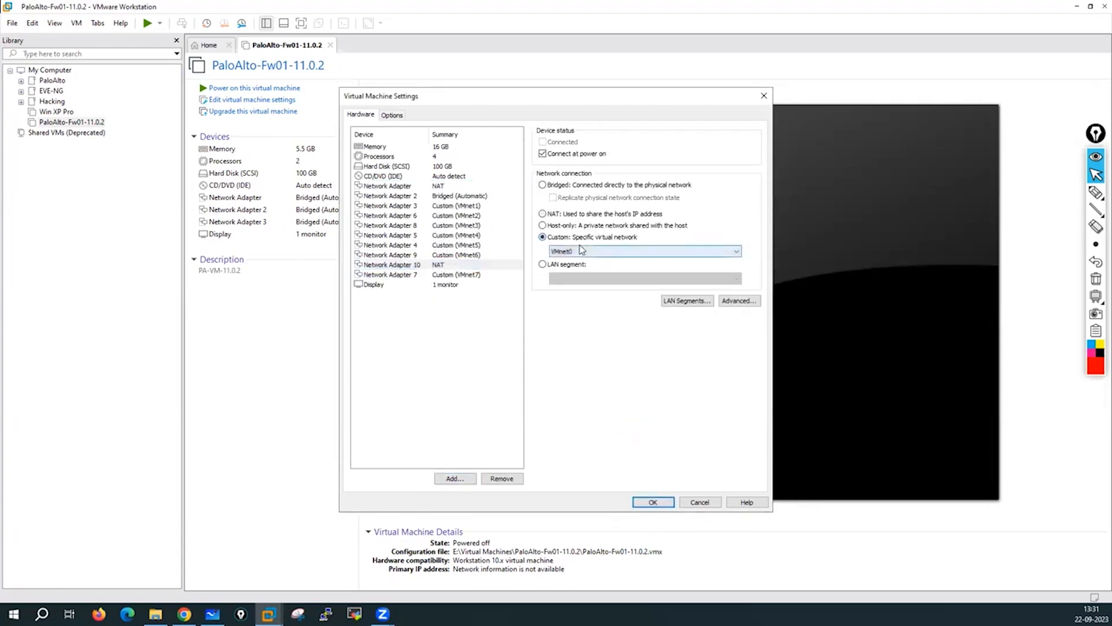
pyautogui.click(548, 216)
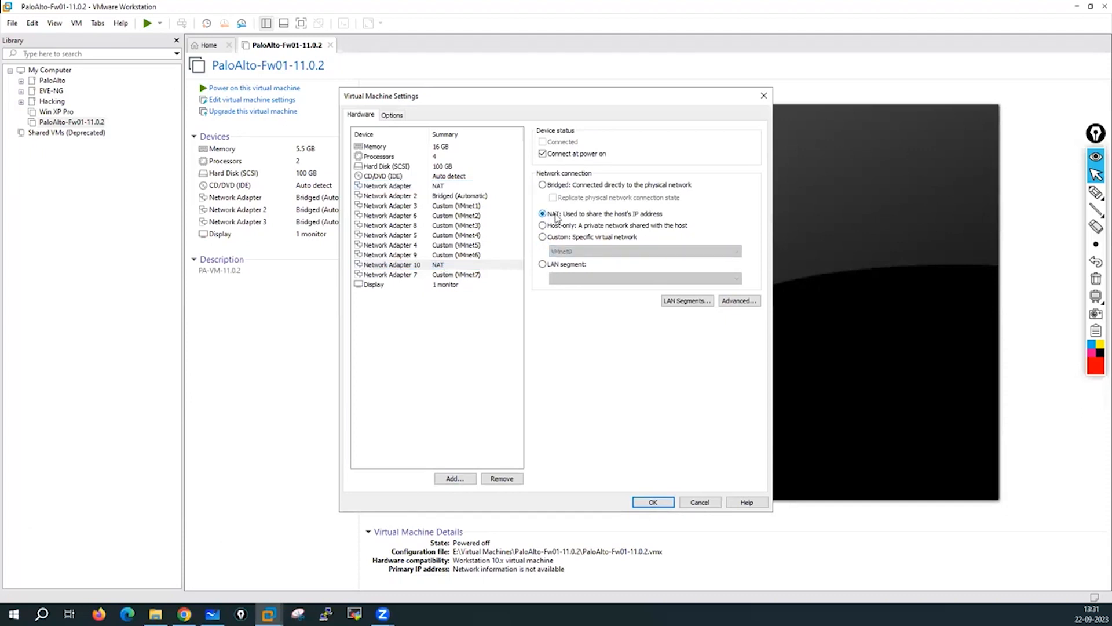
pyautogui.click(543, 238)
pyautogui.click(579, 251)
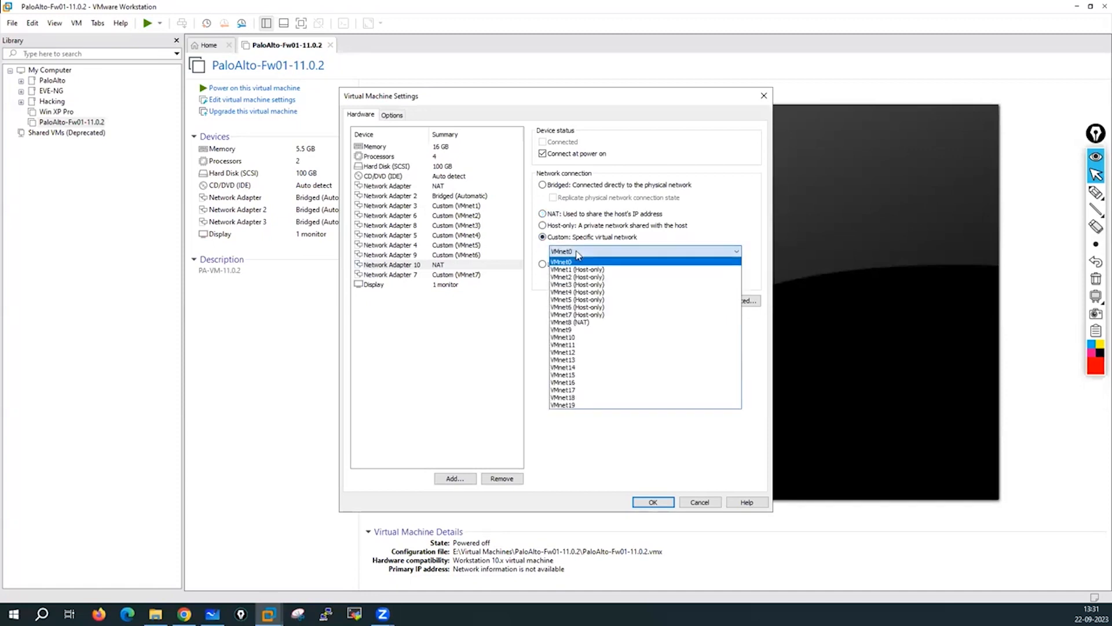
pyautogui.click(578, 323)
pyautogui.click(436, 187)
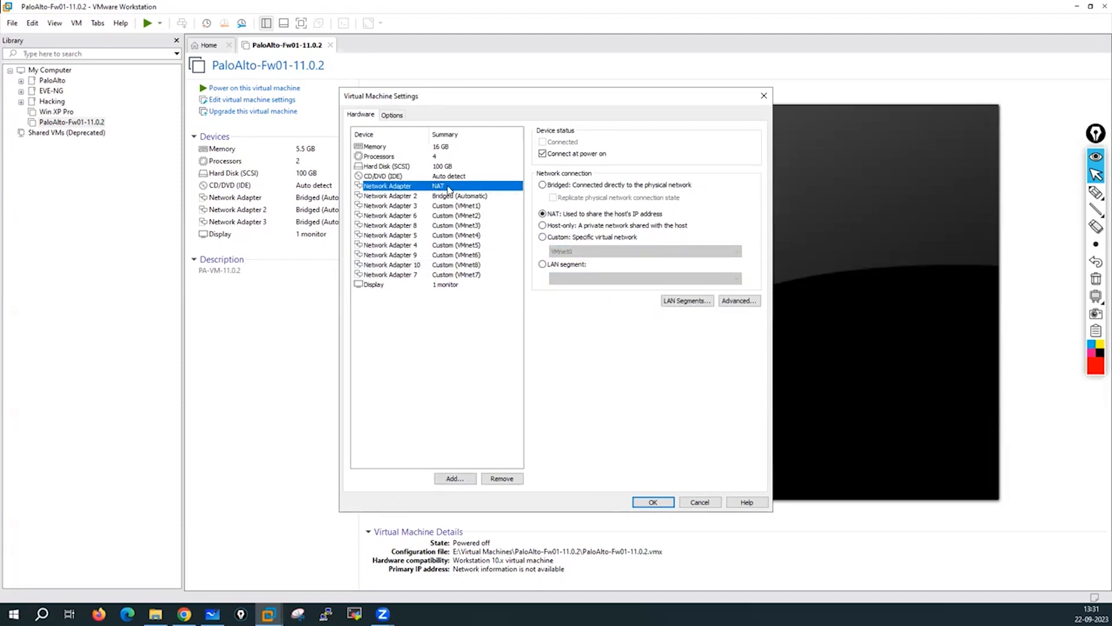
# Review the connection of each network adapter, Adapter 2 through Adapter 10 and Adapter 7.
pyautogui.click(463, 197)
pyautogui.click(463, 206)
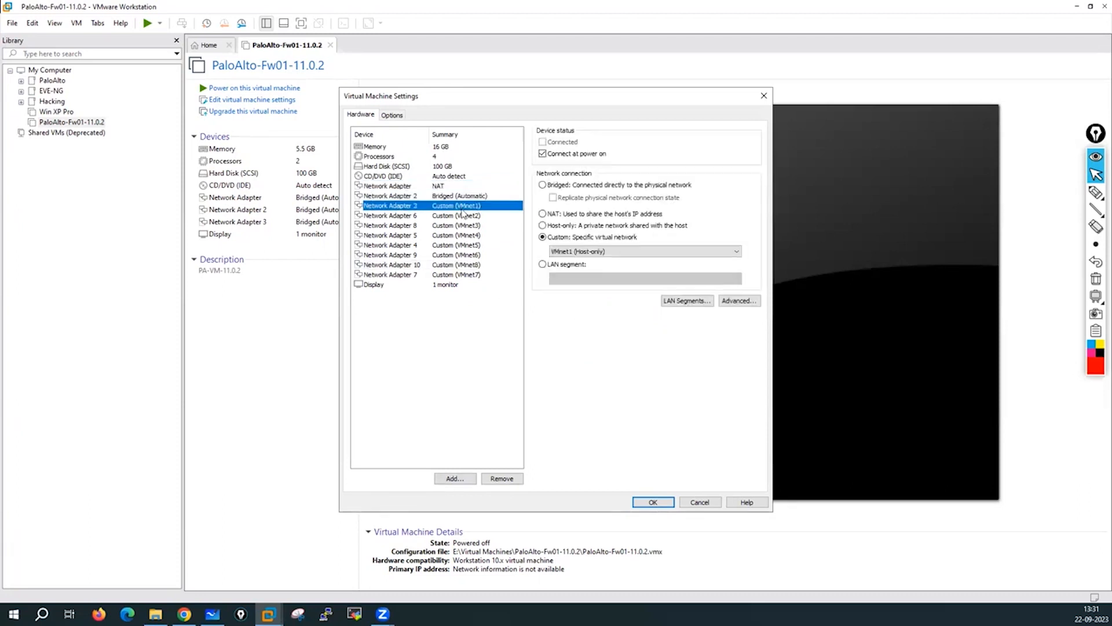
pyautogui.click(464, 216)
pyautogui.click(464, 226)
pyautogui.click(466, 235)
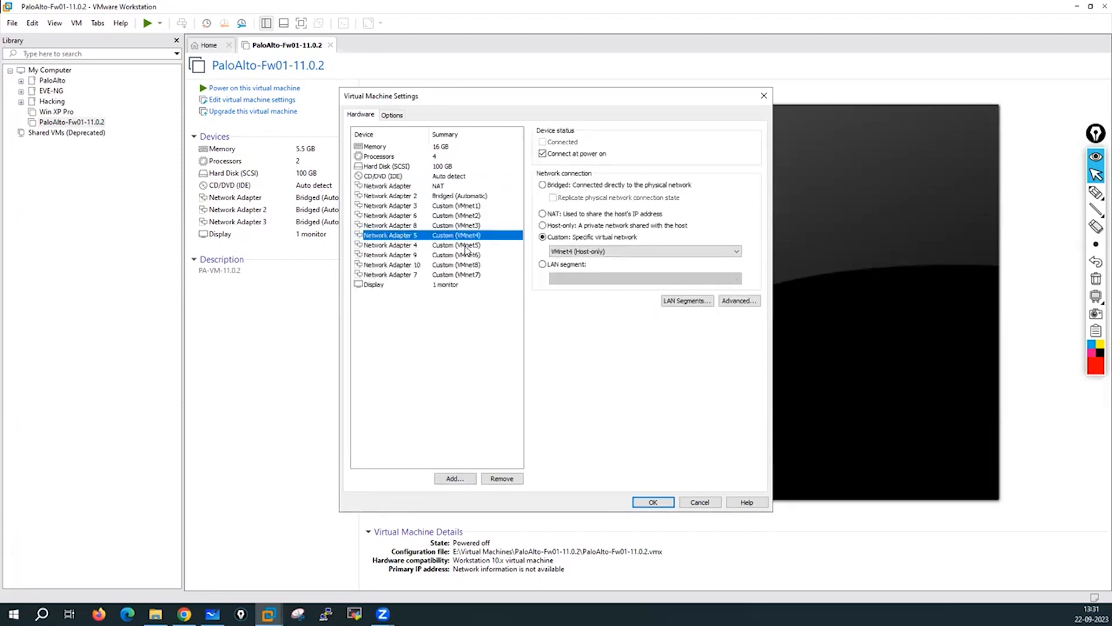
pyautogui.click(466, 245)
pyautogui.click(466, 255)
pyautogui.click(467, 265)
pyautogui.click(467, 274)
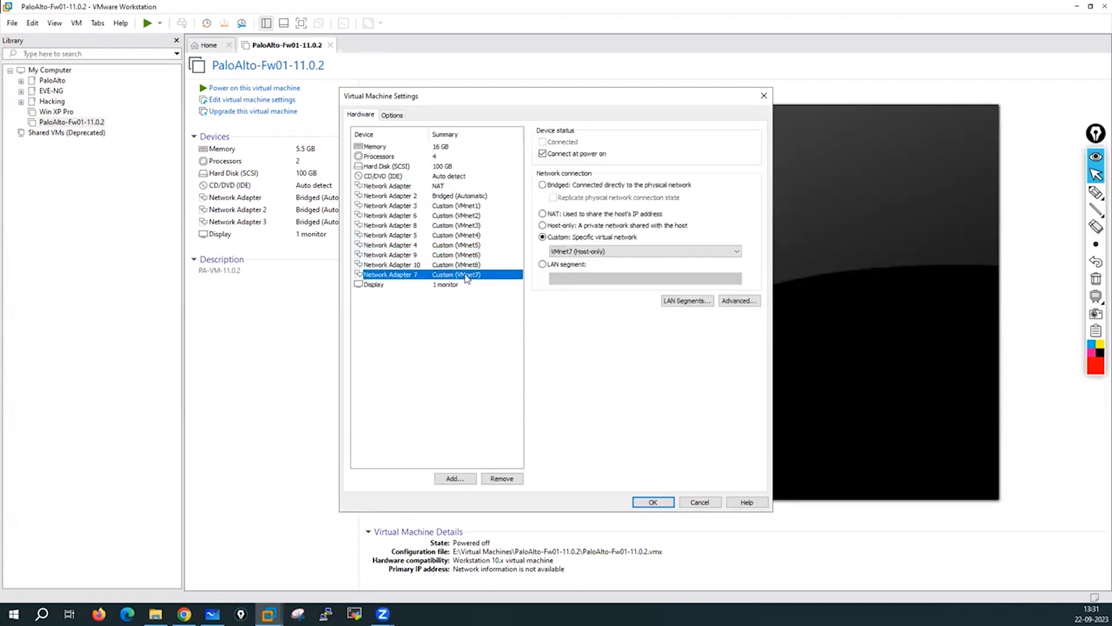
pyautogui.click(440, 197)
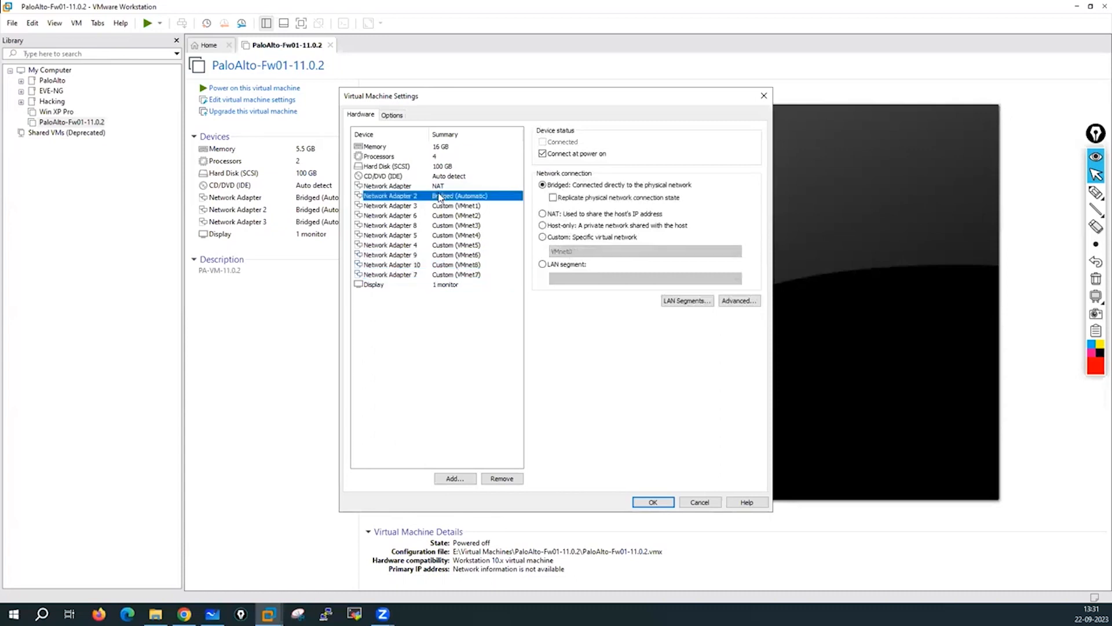
pyautogui.click(442, 206)
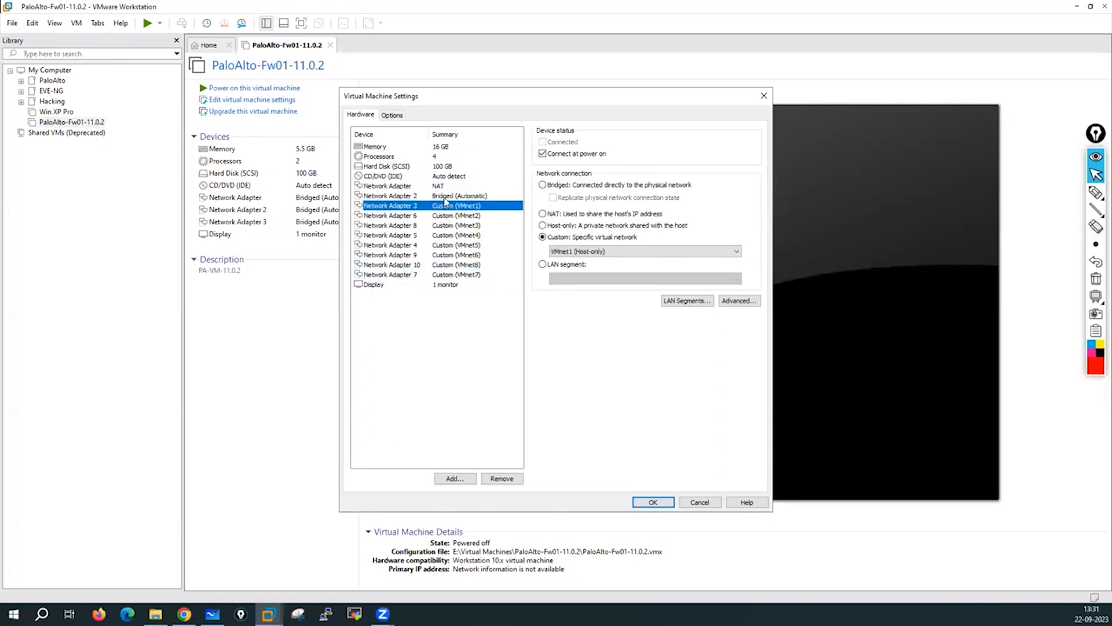
pyautogui.click(445, 197)
pyautogui.click(450, 206)
pyautogui.click(454, 215)
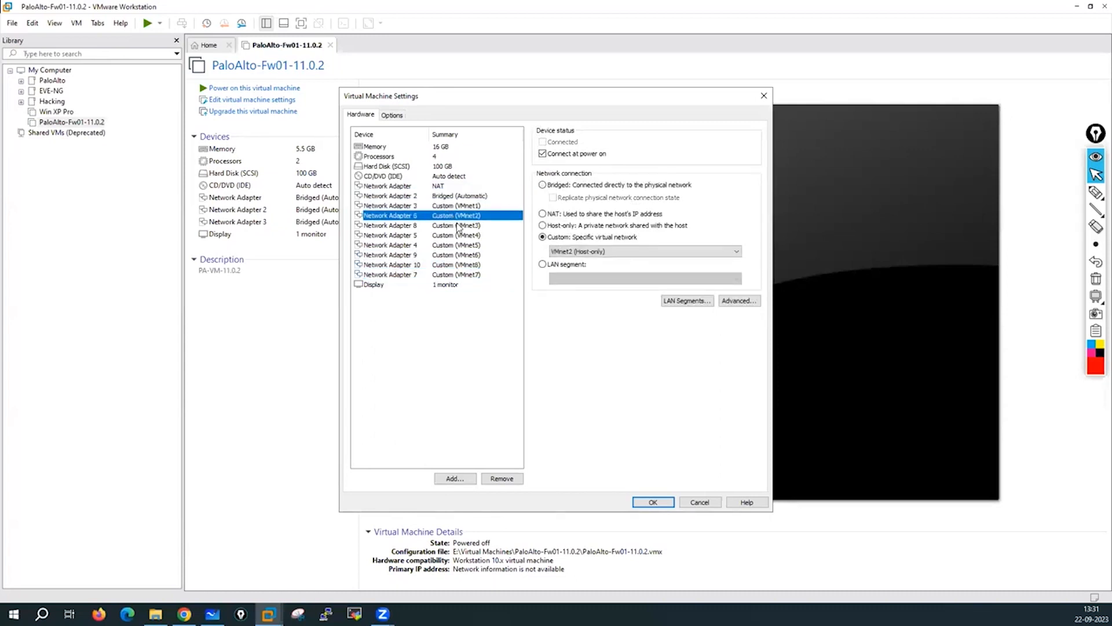
pyautogui.click(461, 226)
pyautogui.click(466, 236)
pyautogui.click(466, 246)
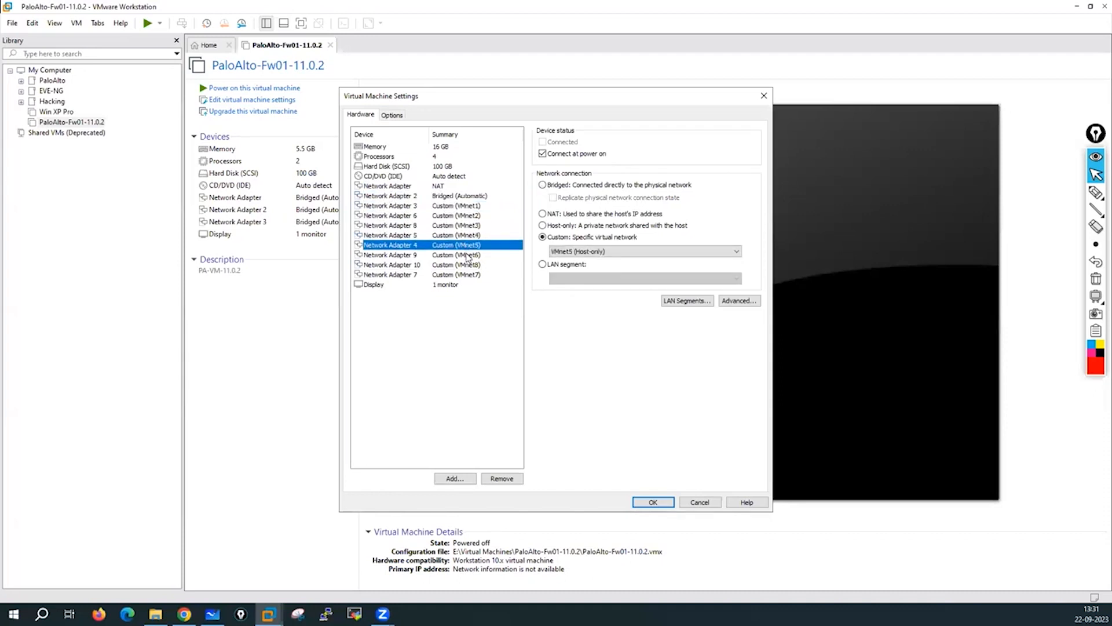
pyautogui.click(467, 255)
pyautogui.click(468, 266)
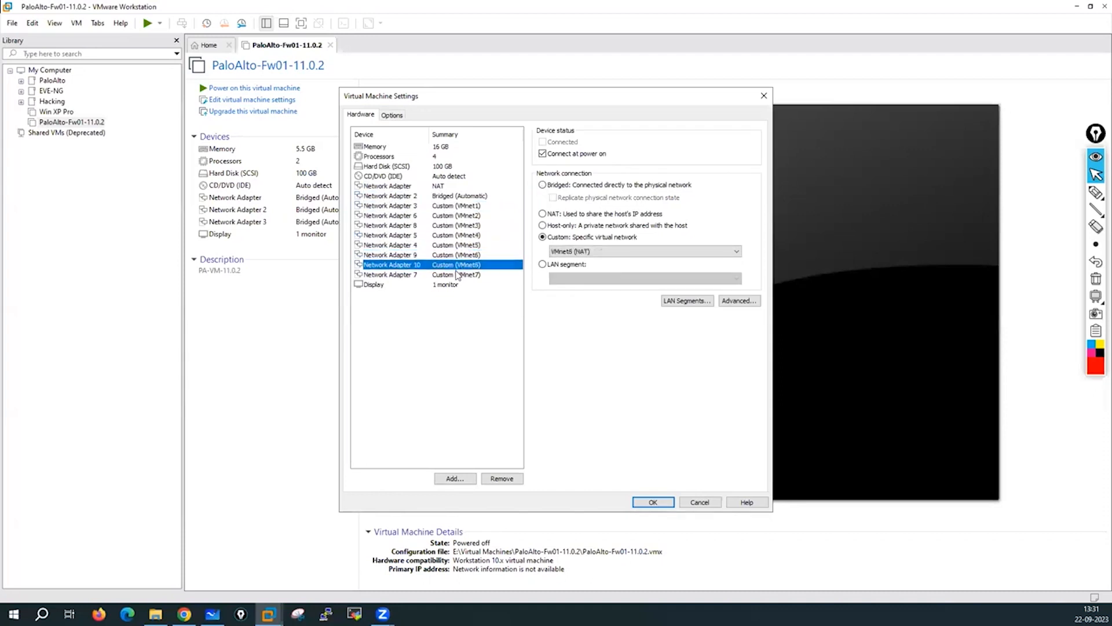
# Remove Network Adapter 7 and set Network Adapter 10 to NAT.
pyautogui.click(448, 276)
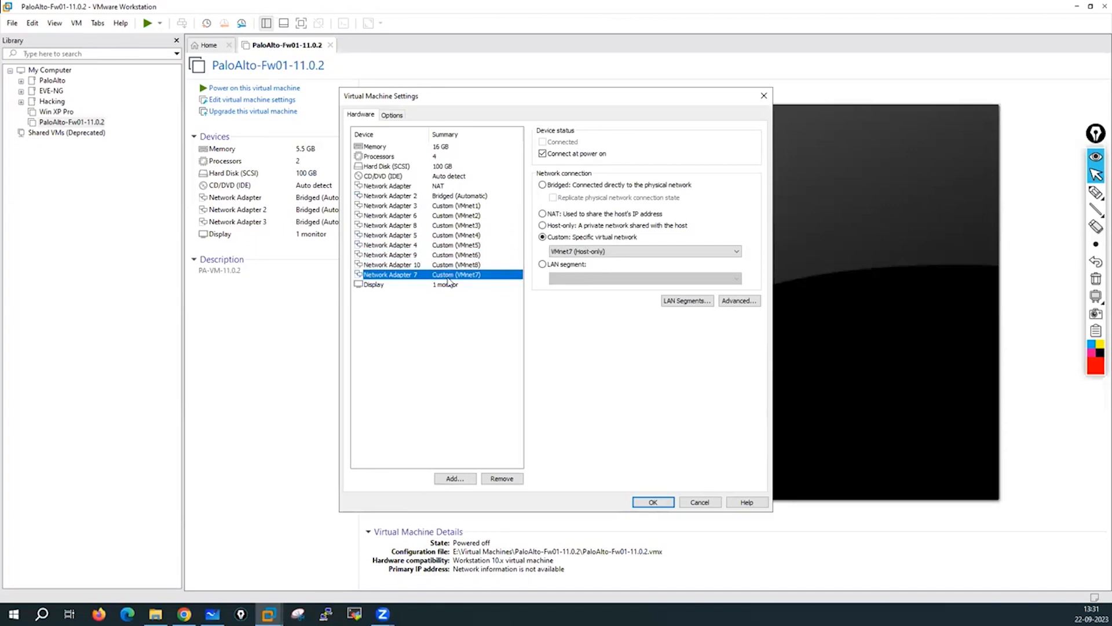
pyautogui.click(501, 478)
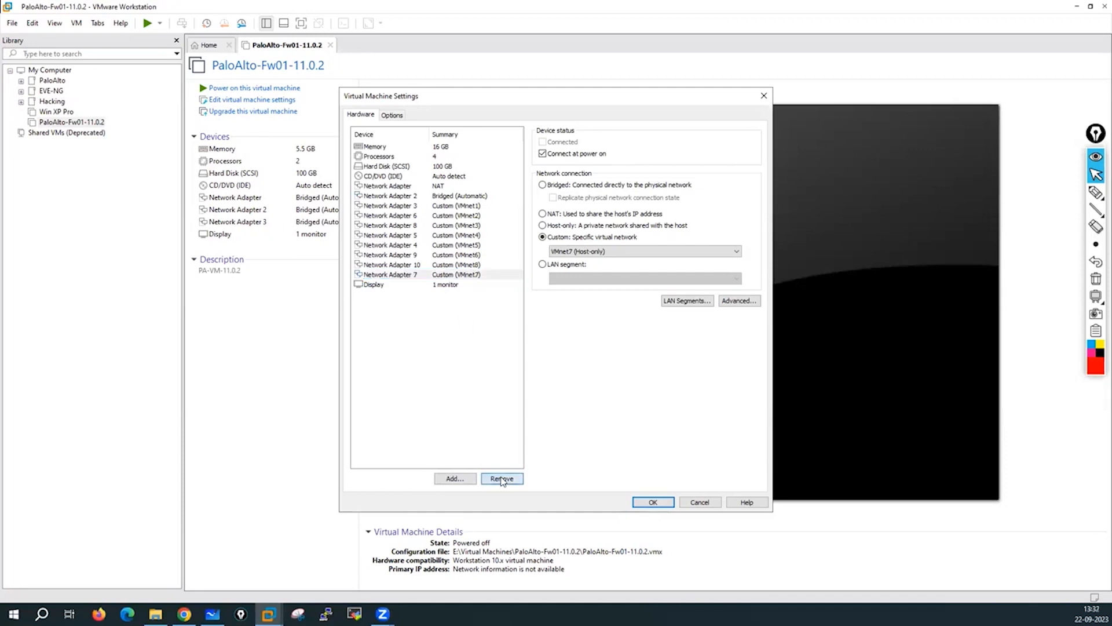
pyautogui.click(463, 265)
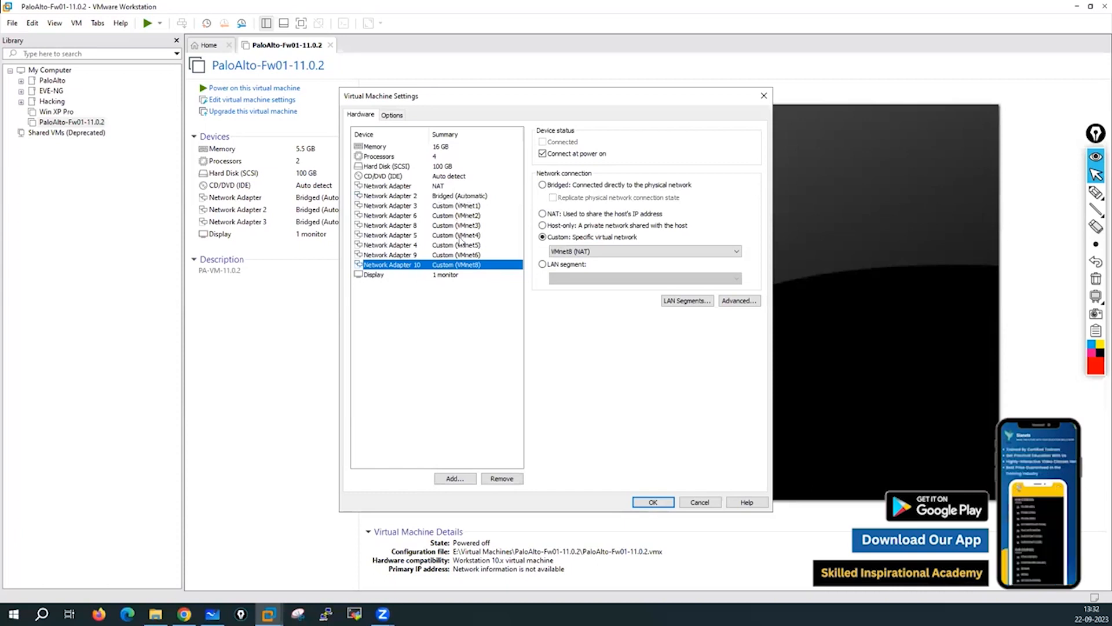
pyautogui.click(544, 215)
# Recheck adapters 1, 2, 9 and 10, then save the hardware settings.
pyautogui.click(447, 186)
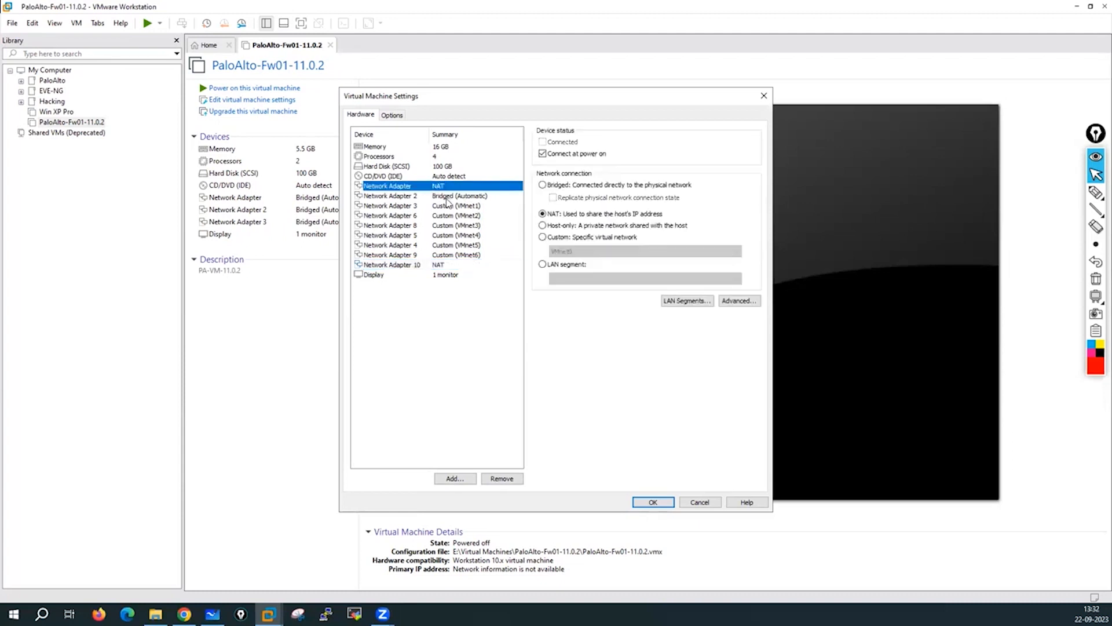
pyautogui.click(443, 197)
pyautogui.click(463, 257)
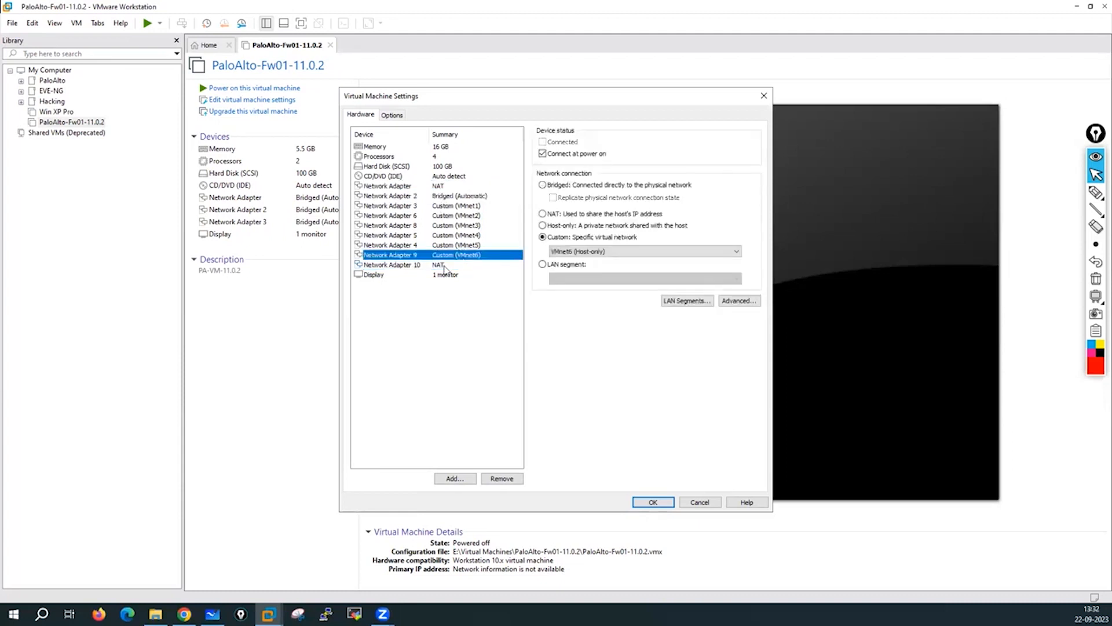
pyautogui.click(445, 267)
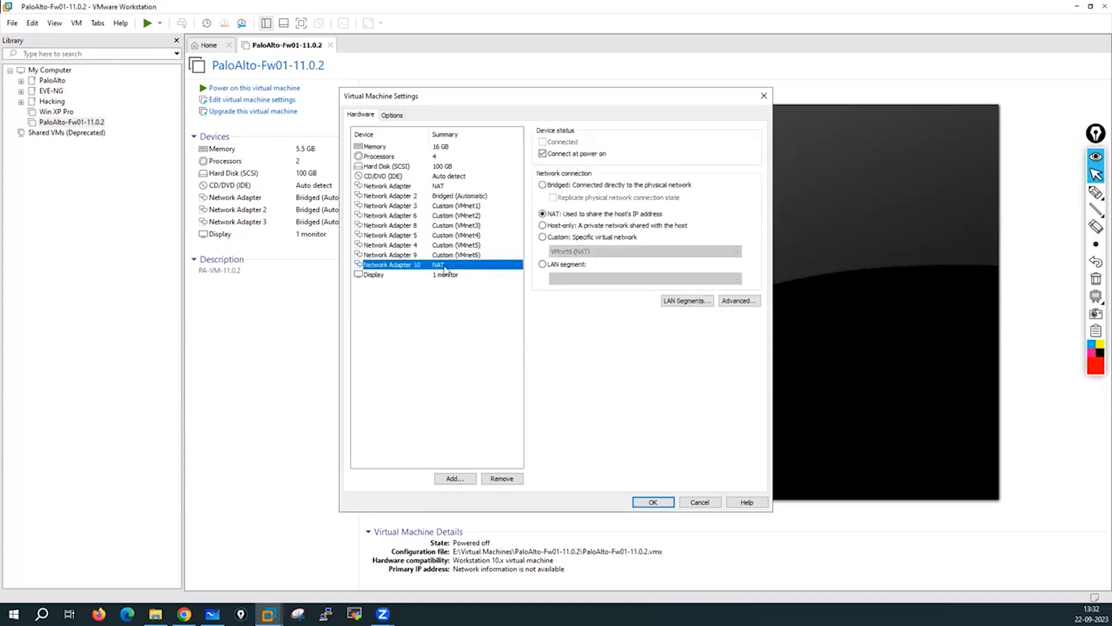
pyautogui.click(665, 501)
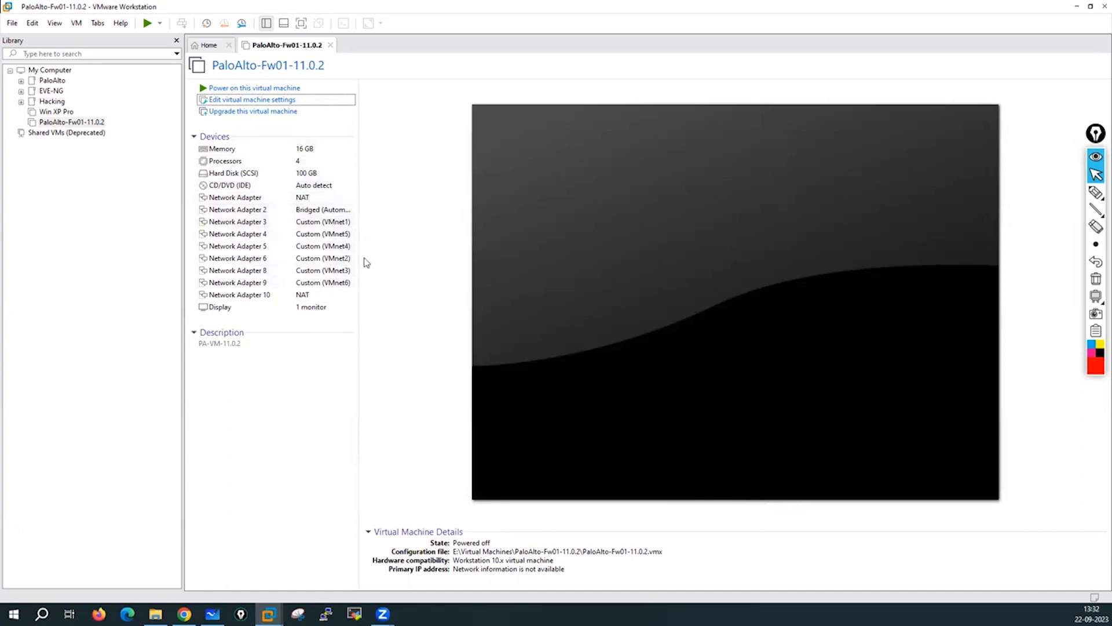
# Open 'Edit virtual machine settings' for PaloAlto-Fw01-11.0.2 again.
pyautogui.click(241, 100)
# Review Network Adapters 1–3 and connect Network Adapter 4 to VMnet2.
pyautogui.click(418, 197)
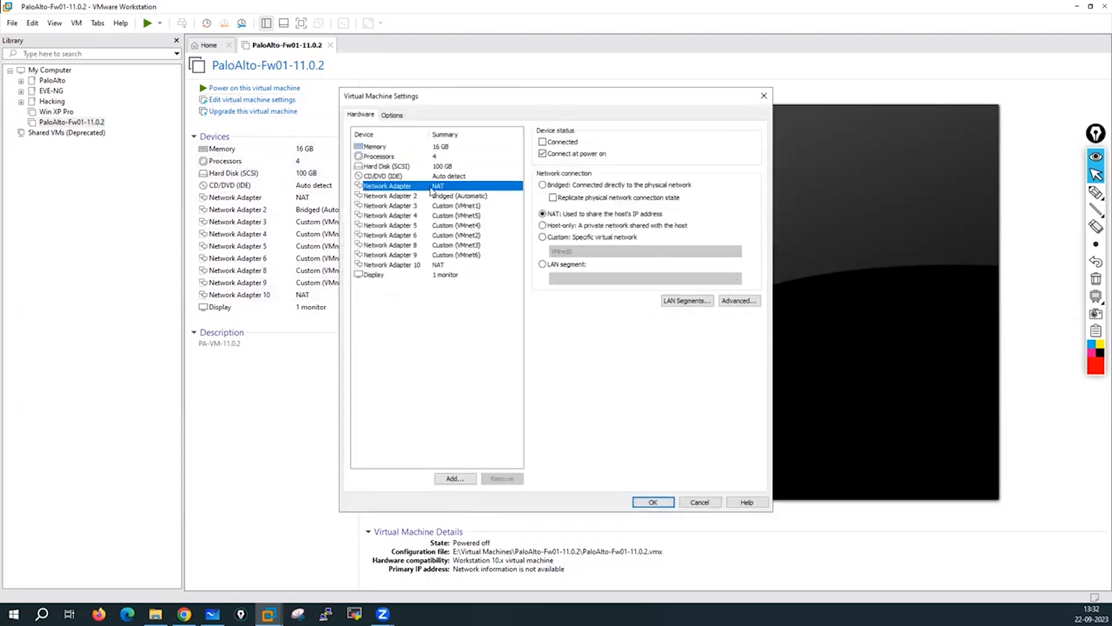
pyautogui.click(442, 207)
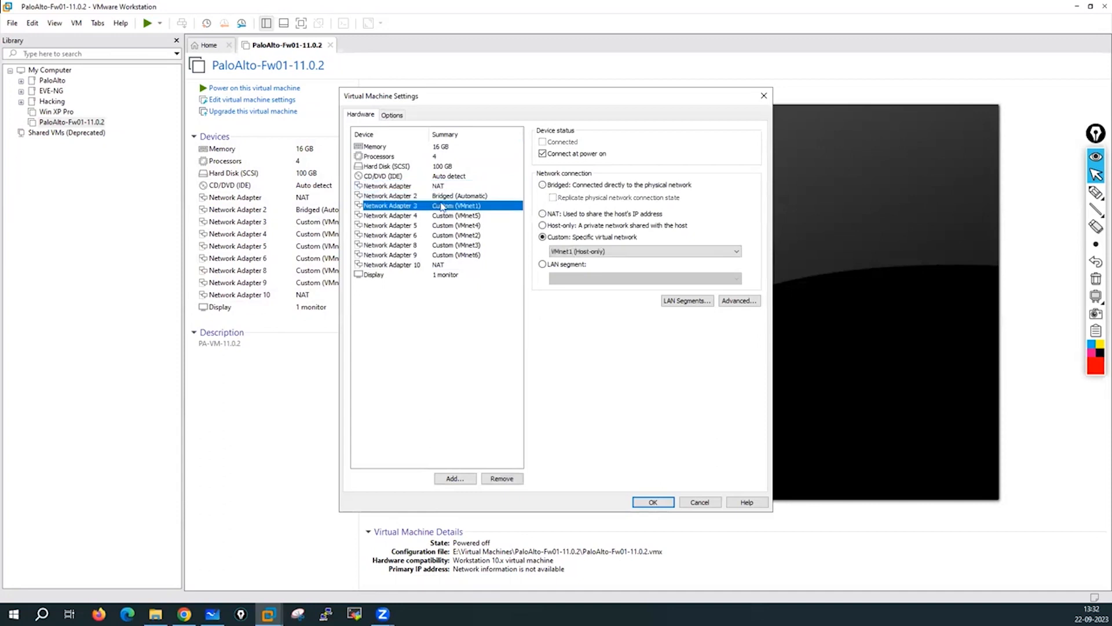
pyautogui.click(433, 187)
pyautogui.click(453, 197)
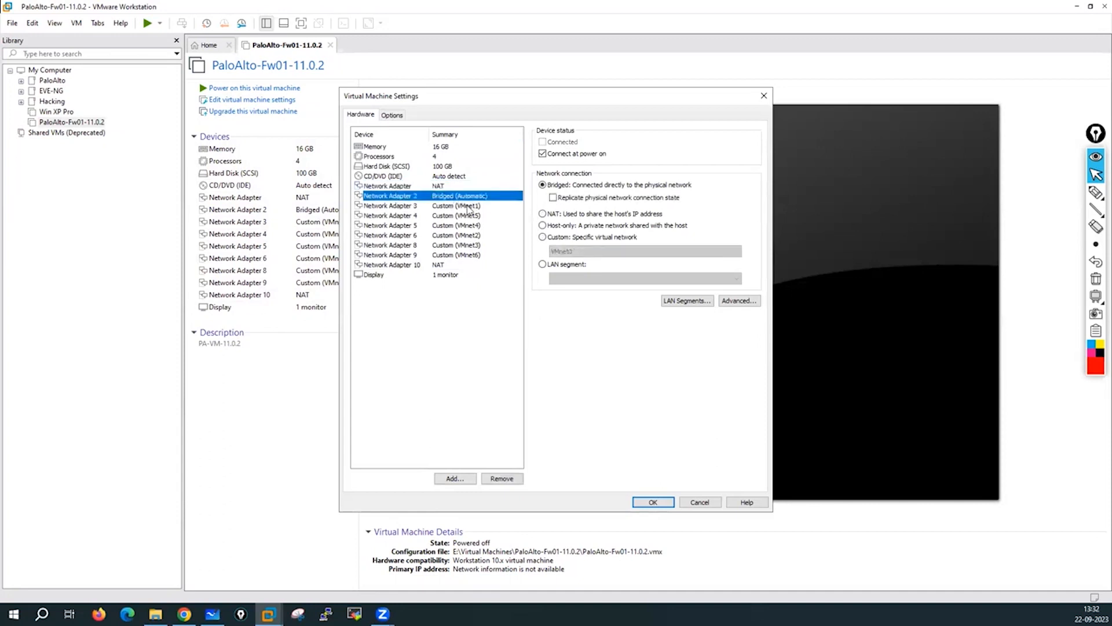
pyautogui.click(467, 207)
pyautogui.click(471, 216)
pyautogui.click(560, 253)
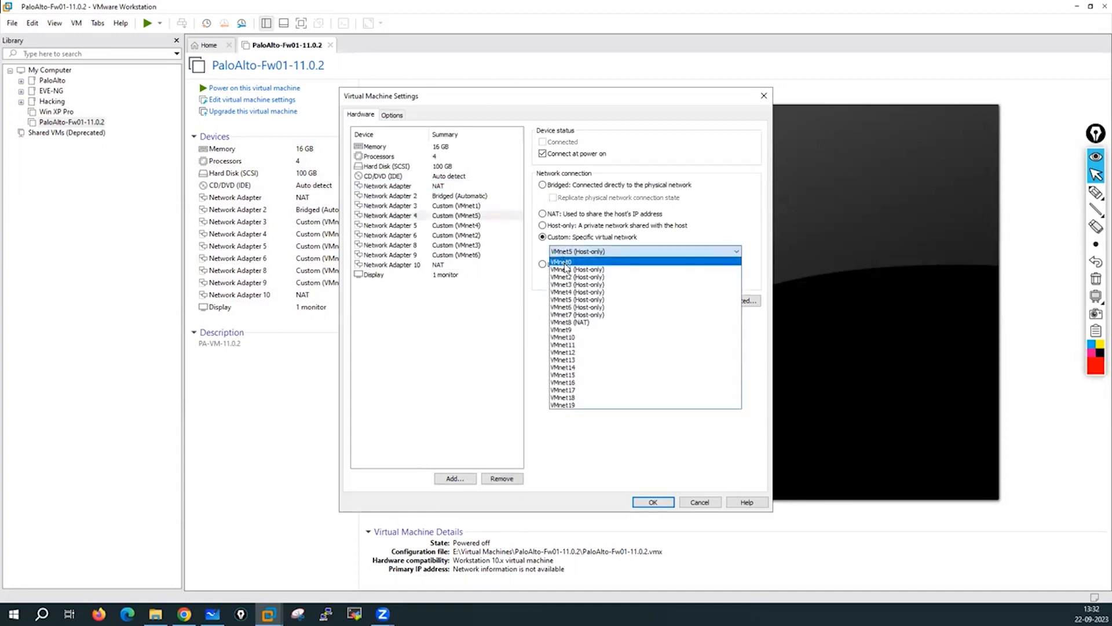
pyautogui.click(565, 277)
# Connect Network Adapter 5 to VMnet3 and Network Adapter 6 to VMnet4.
pyautogui.click(473, 225)
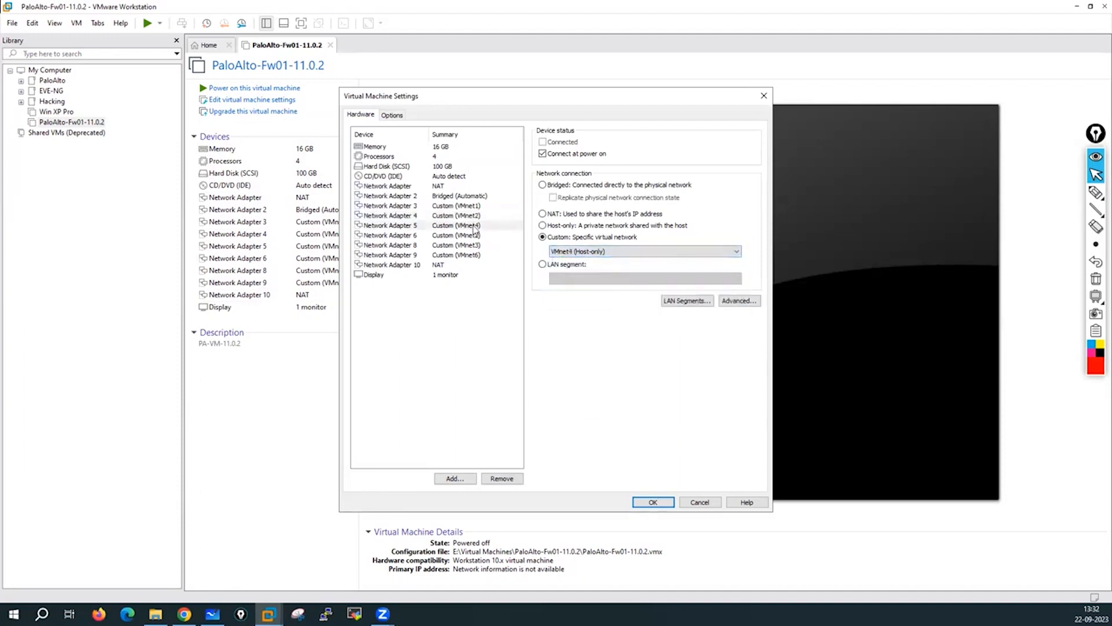
pyautogui.click(562, 253)
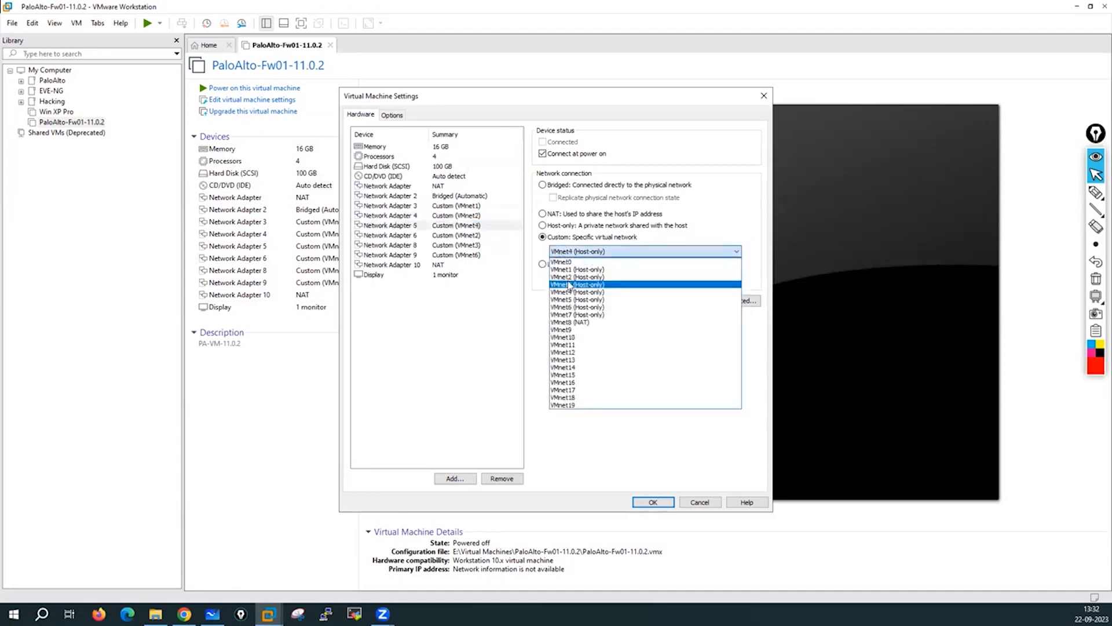
pyautogui.click(569, 284)
pyautogui.click(472, 235)
pyautogui.click(572, 253)
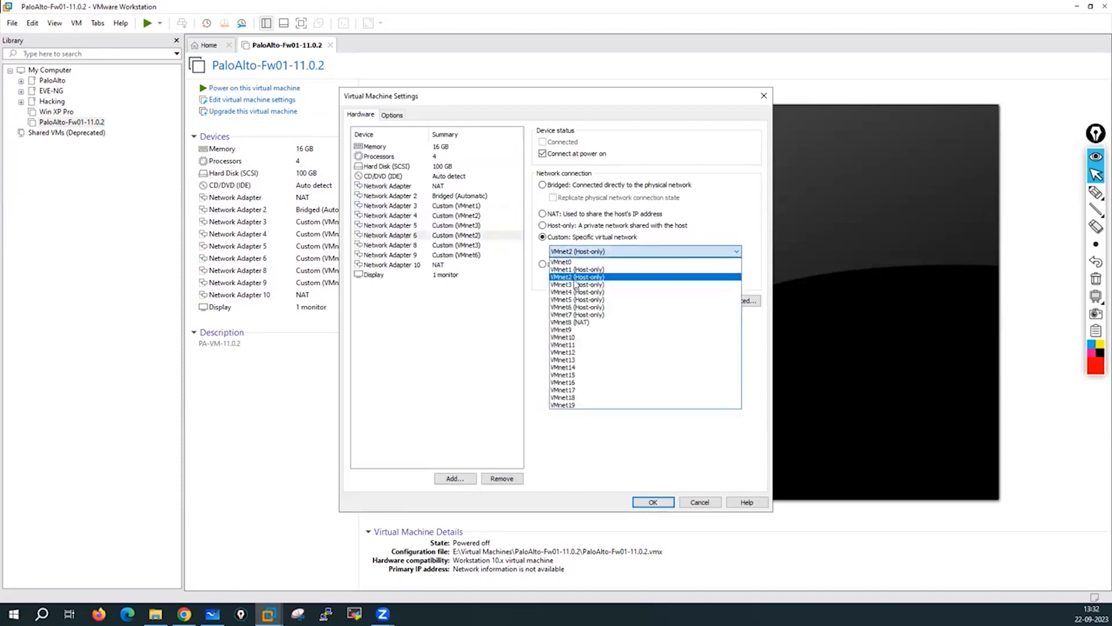
pyautogui.click(574, 284)
pyautogui.click(572, 253)
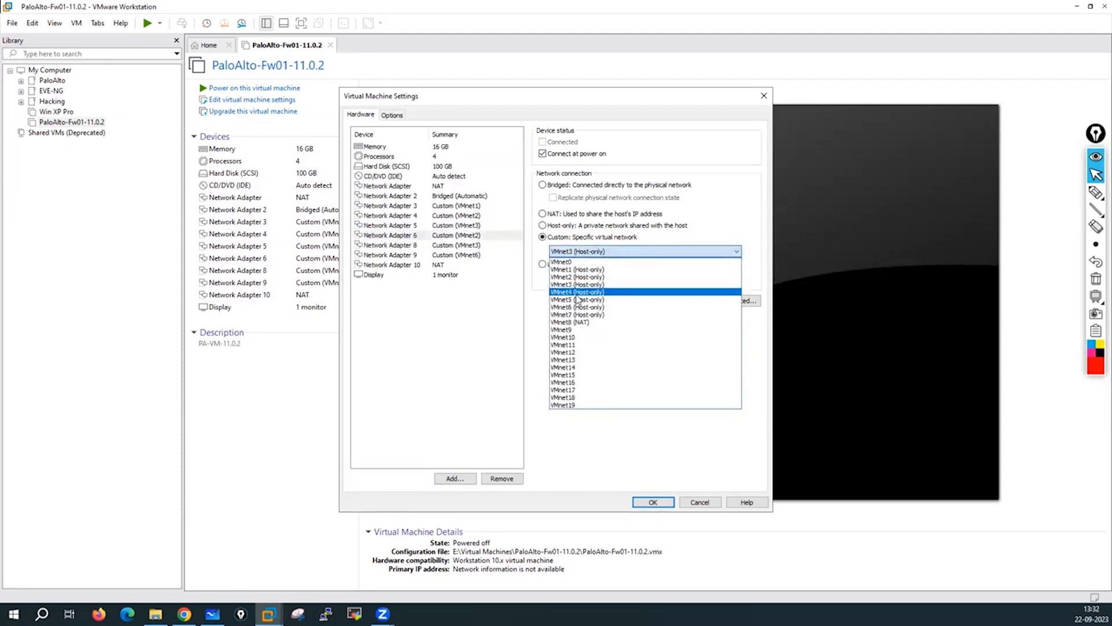
pyautogui.click(577, 294)
# Connect Network Adapter 8 to VMnet5, then confirm Adapter 9's network and Adapter 10's NAT.
pyautogui.click(471, 247)
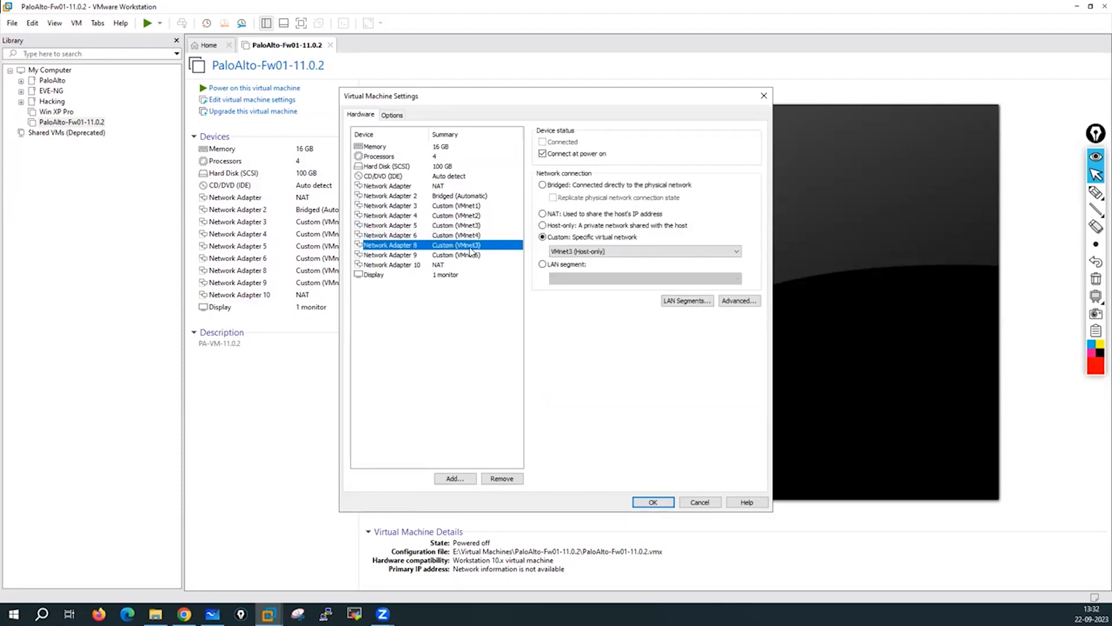
pyautogui.click(561, 251)
pyautogui.click(579, 305)
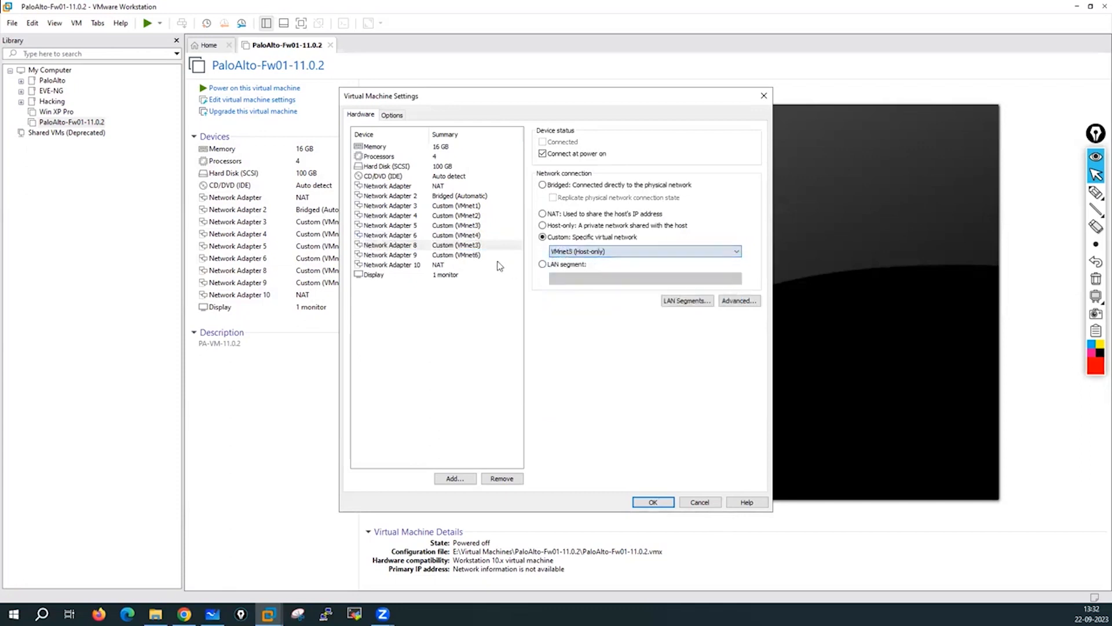
pyautogui.click(471, 264)
pyautogui.click(471, 255)
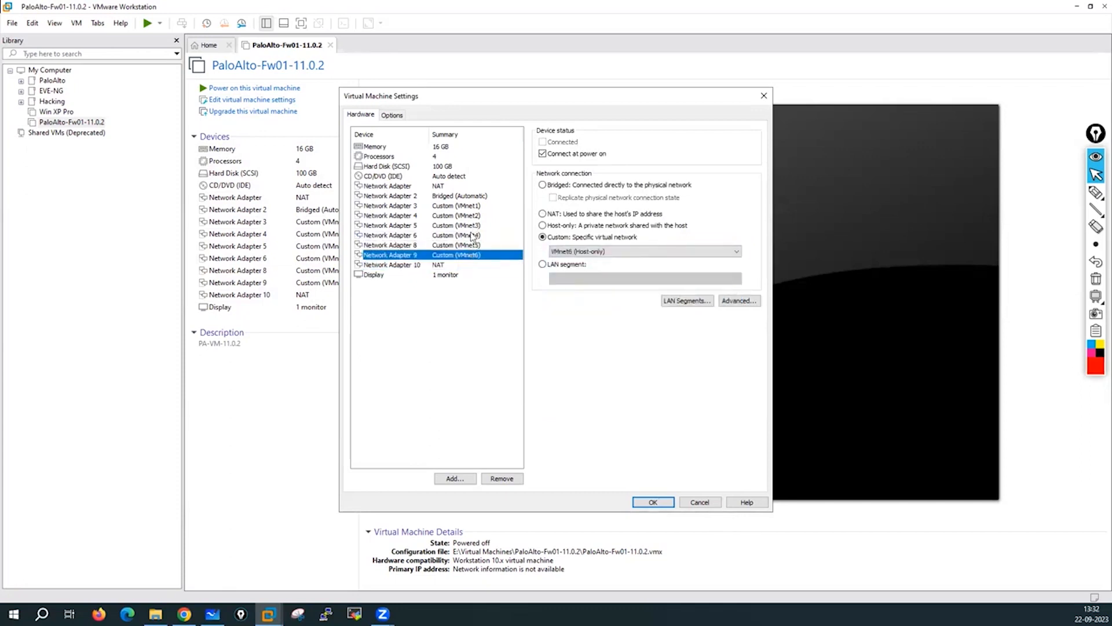
pyautogui.click(450, 265)
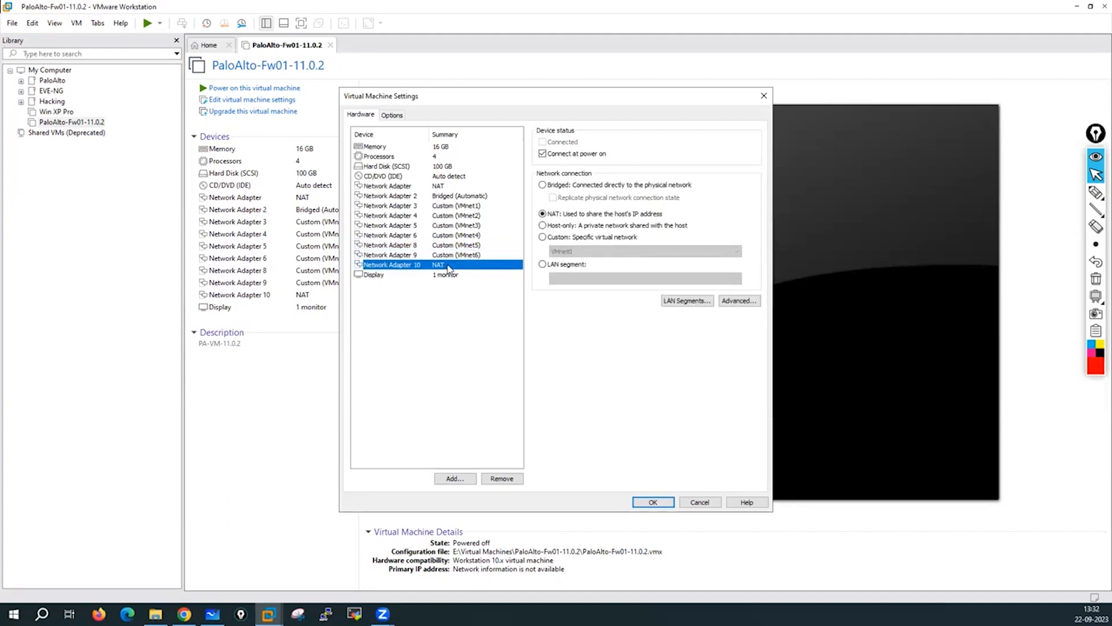
pyautogui.click(1096, 192)
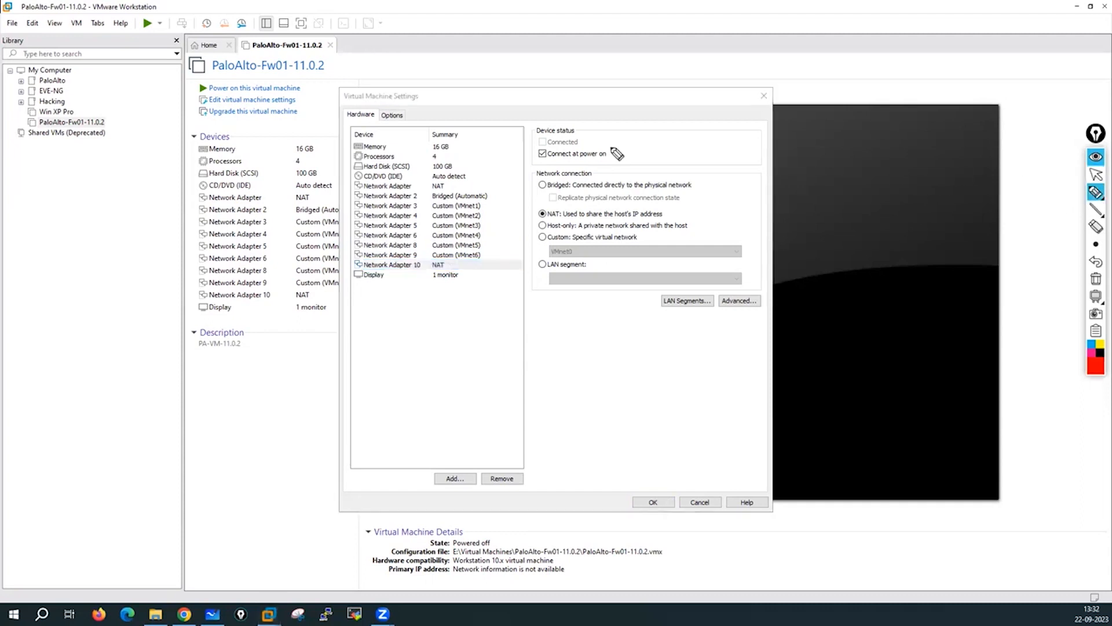
pyautogui.moveTo(451, 184)
pyautogui.mouseDown()
pyautogui.moveTo(548, 153)
pyautogui.moveTo(628, 147)
pyautogui.moveTo(613, 143)
pyautogui.mouseUp()
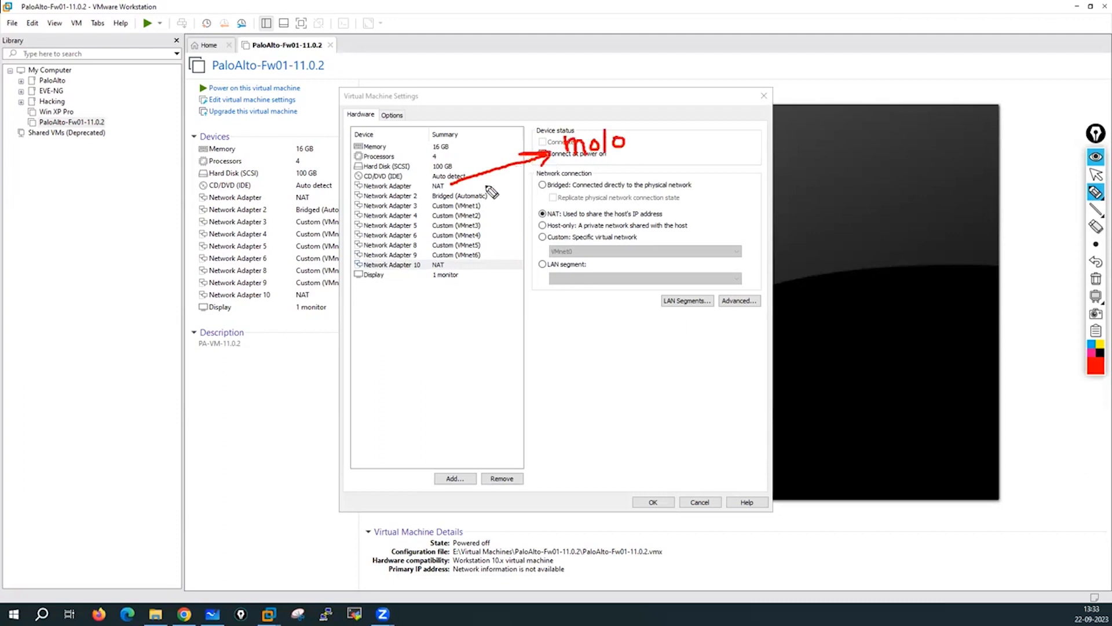
pyautogui.moveTo(495, 196)
pyautogui.mouseDown()
pyautogui.moveTo(590, 184)
pyautogui.moveTo(576, 181)
pyautogui.mouseUp()
pyautogui.moveTo(601, 168); pyautogui.dragTo(616, 185)
pyautogui.moveTo(623, 161); pyautogui.dragTo(632, 181)
pyautogui.moveTo(485, 205)
pyautogui.mouseDown()
pyautogui.moveTo(615, 200)
pyautogui.moveTo(650, 210)
pyautogui.mouseUp()
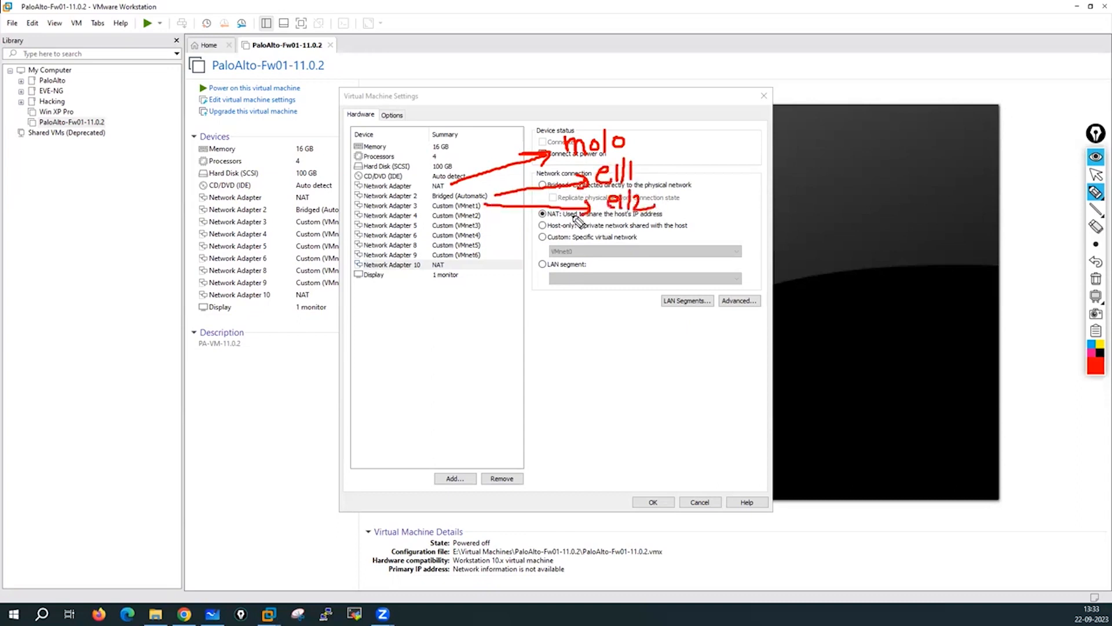
pyautogui.moveTo(484, 216); pyautogui.dragTo(644, 238)
pyautogui.moveTo(650, 226); pyautogui.dragTo(652, 239)
pyautogui.moveTo(484, 225); pyautogui.dragTo(657, 261)
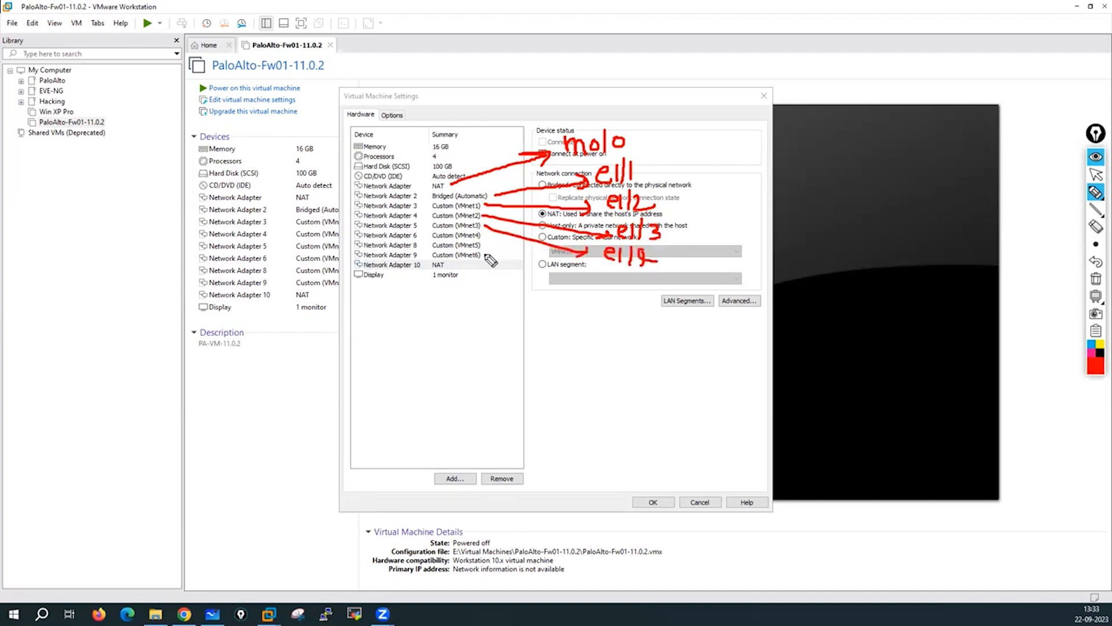
pyautogui.moveTo(485, 236)
pyautogui.mouseDown()
pyautogui.moveTo(577, 284)
pyautogui.moveTo(569, 290)
pyautogui.moveTo(610, 295)
pyautogui.mouseUp()
pyautogui.moveTo(617, 276)
pyautogui.mouseDown()
pyautogui.moveTo(619, 297)
pyautogui.moveTo(650, 282)
pyautogui.mouseUp()
pyautogui.moveTo(635, 284); pyautogui.dragTo(642, 300)
pyautogui.moveTo(484, 246)
pyautogui.mouseDown()
pyautogui.moveTo(544, 324)
pyautogui.moveTo(533, 327)
pyautogui.mouseUp()
pyautogui.moveTo(567, 323)
pyautogui.mouseDown()
pyautogui.moveTo(599, 337)
pyautogui.moveTo(603, 328)
pyautogui.mouseUp()
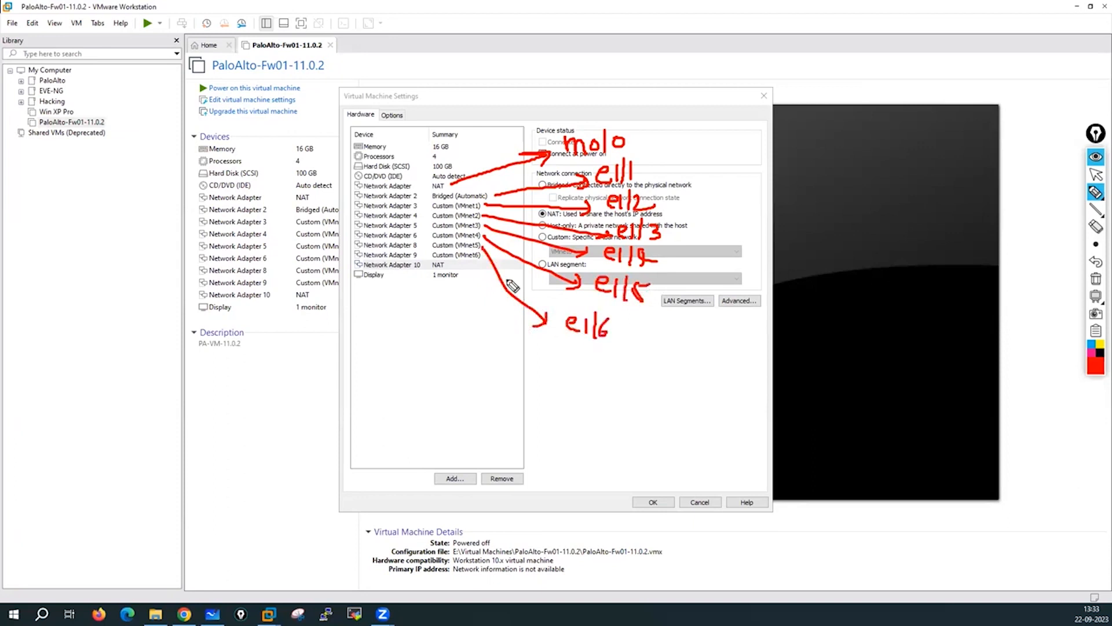
pyautogui.moveTo(466, 260); pyautogui.dragTo(520, 350)
pyautogui.moveTo(527, 330)
pyautogui.mouseDown()
pyautogui.moveTo(527, 362)
pyautogui.moveTo(545, 368)
pyautogui.mouseUp()
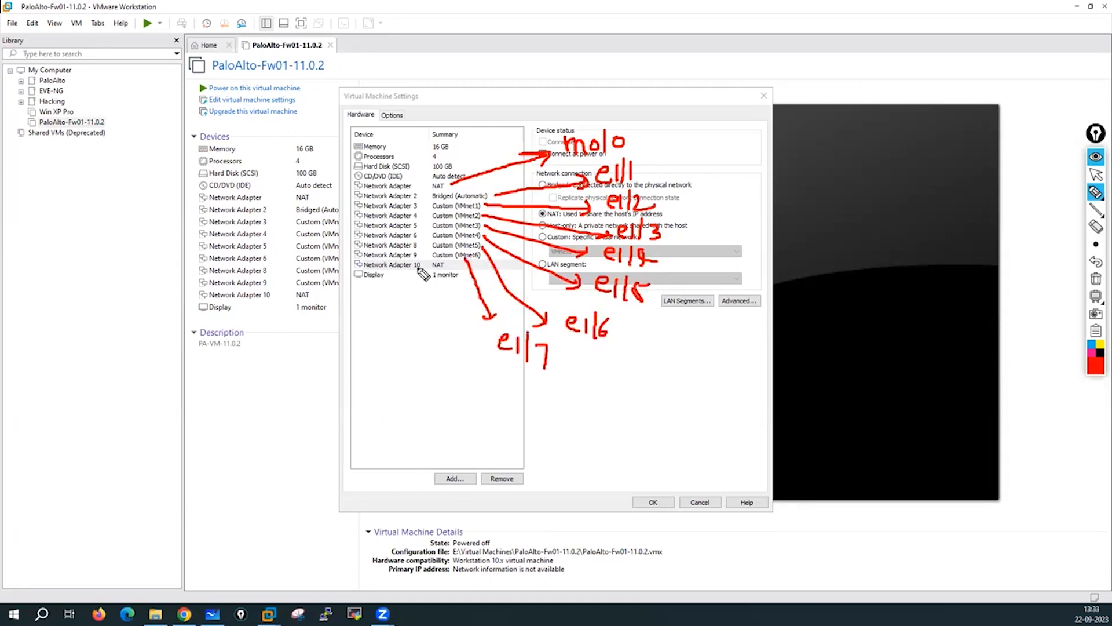
pyautogui.moveTo(416, 267); pyautogui.dragTo(441, 382)
pyautogui.moveTo(450, 366)
pyautogui.mouseDown()
pyautogui.moveTo(451, 387)
pyautogui.moveTo(472, 386)
pyautogui.mouseUp()
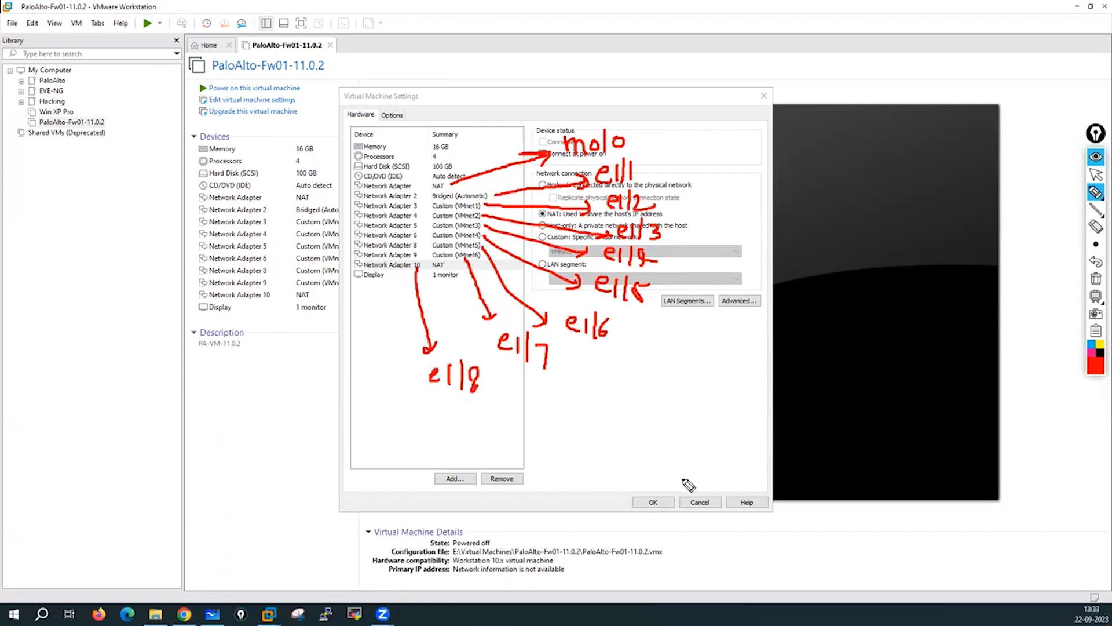
pyautogui.click(1097, 280)
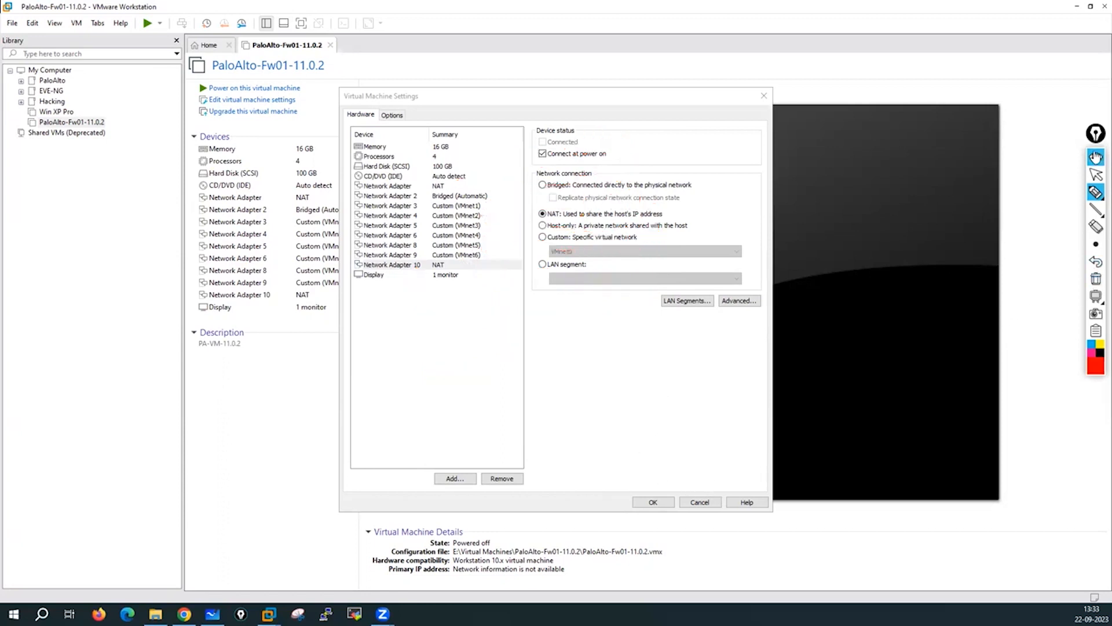
# Save the adapter assignments with OK and start annotating the VM summary.
pyautogui.click(1095, 174)
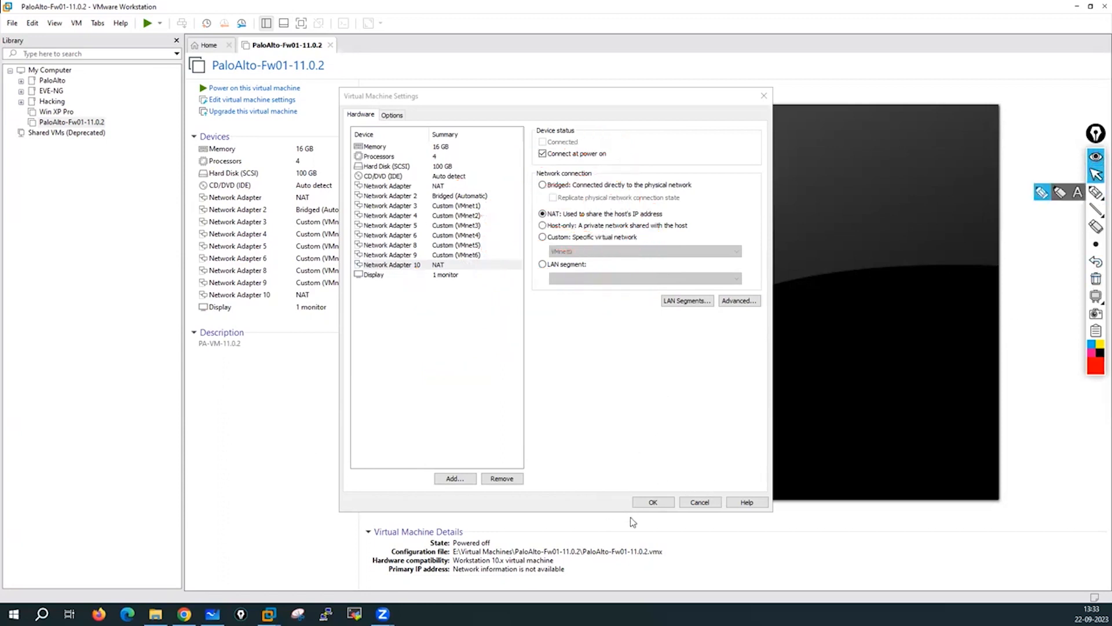
pyautogui.click(653, 503)
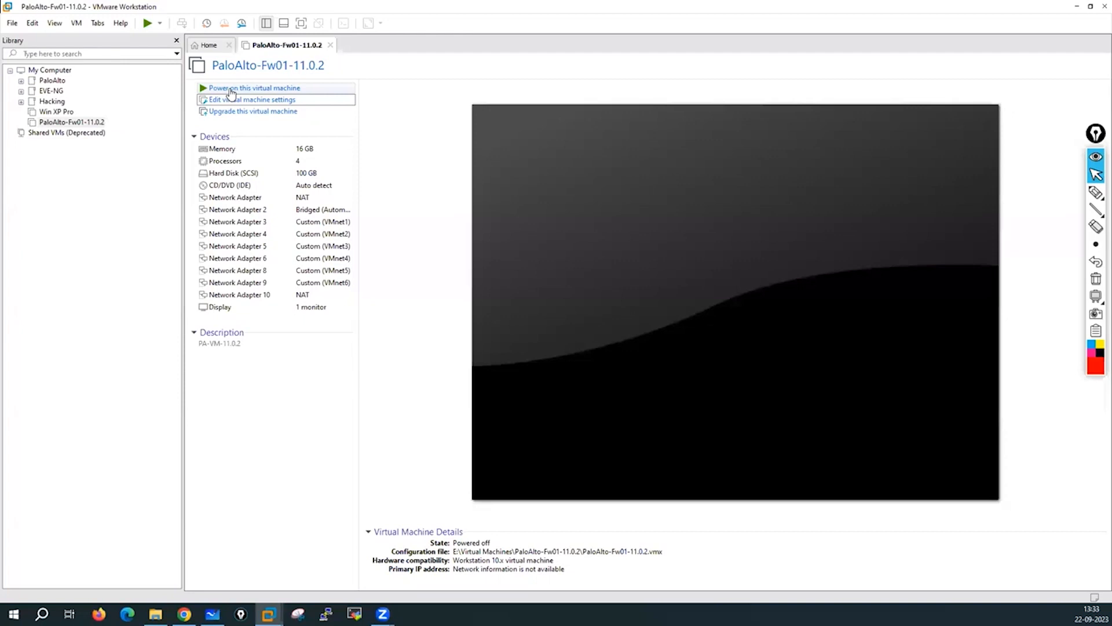
pyautogui.moveTo(1095, 193)
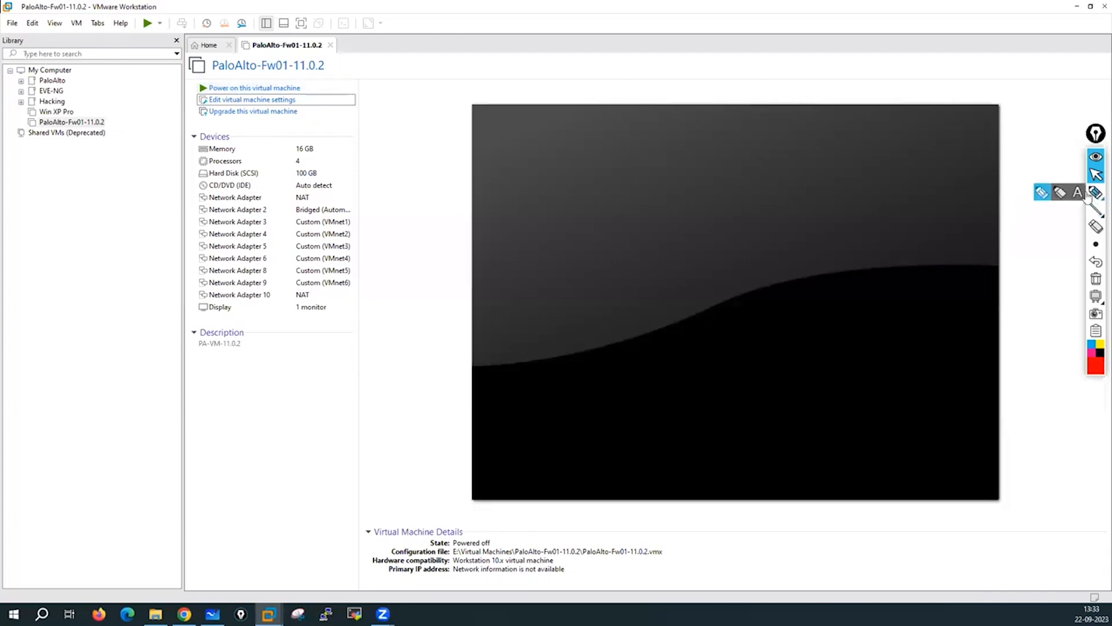
pyautogui.click(1041, 195)
pyautogui.moveTo(349, 134); pyautogui.dragTo(353, 130)
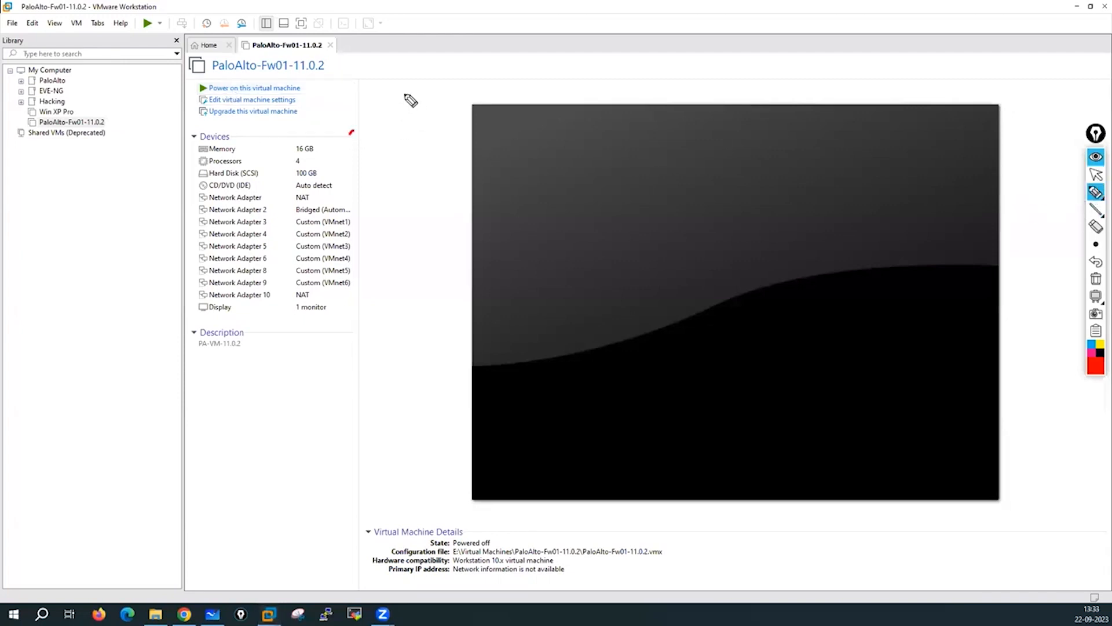
pyautogui.moveTo(409, 96)
pyautogui.mouseDown()
pyautogui.moveTo(413, 119)
pyautogui.moveTo(427, 102)
pyautogui.moveTo(438, 111)
pyautogui.moveTo(459, 95)
pyautogui.moveTo(460, 65)
pyautogui.moveTo(479, 124)
pyautogui.moveTo(484, 58)
pyautogui.mouseUp()
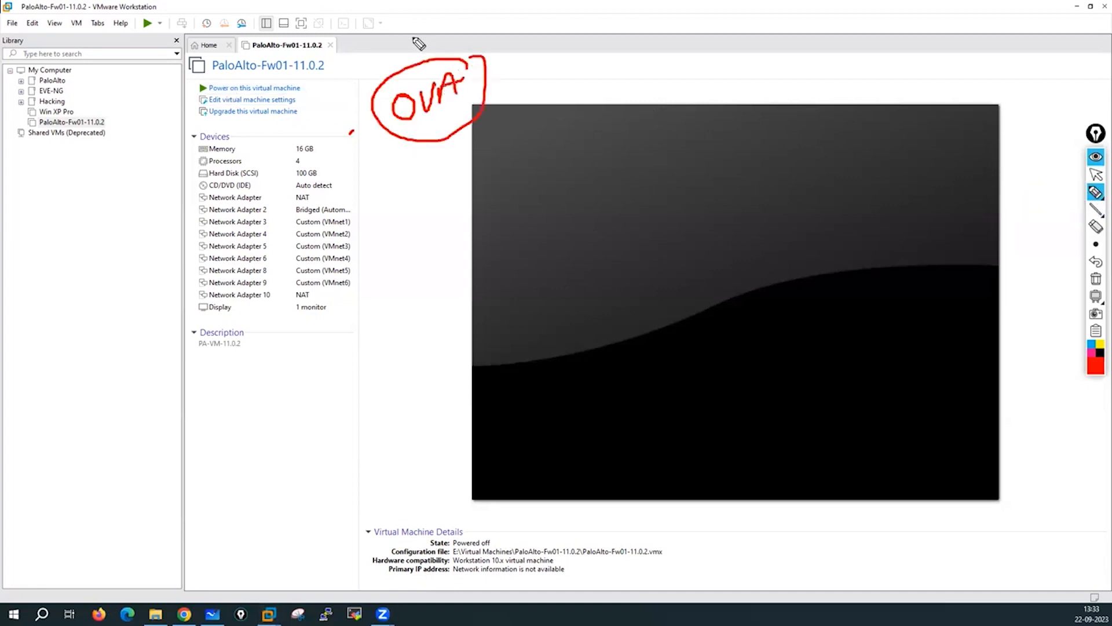
# Annotate OVA and mark the first three adapters apart from Network Adapters 4–10.
pyautogui.moveTo(407, 31)
pyautogui.mouseDown()
pyautogui.moveTo(408, 58)
pyautogui.moveTo(419, 55)
pyautogui.mouseUp()
pyautogui.moveTo(399, 57); pyautogui.dragTo(428, 49)
pyautogui.moveTo(570, 49); pyautogui.dragTo(573, 60)
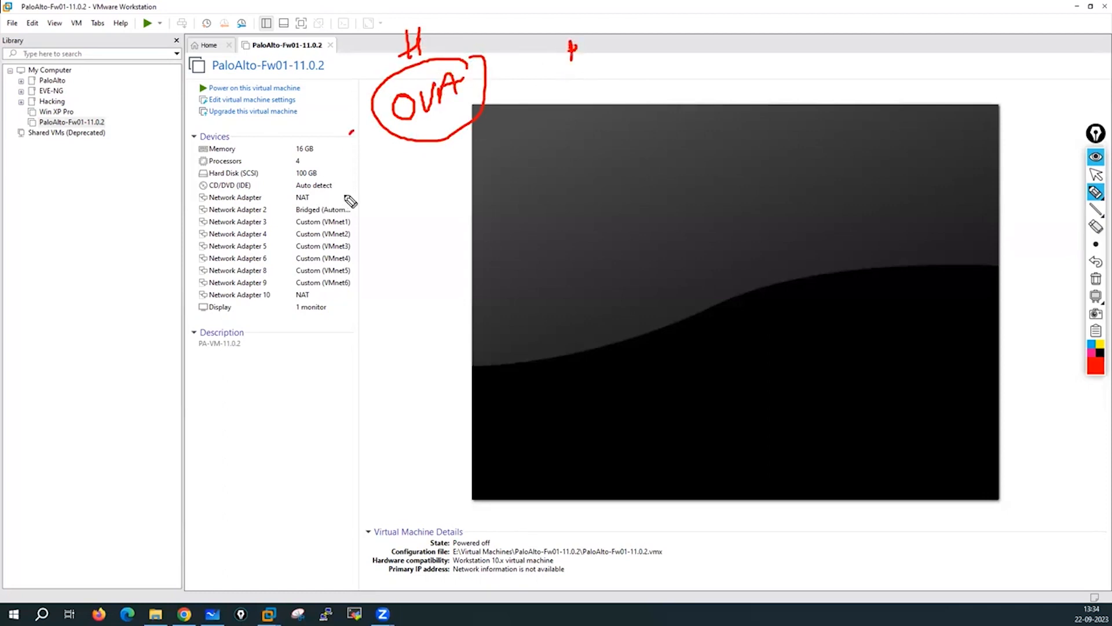
pyautogui.moveTo(346, 193)
pyautogui.mouseDown()
pyautogui.moveTo(315, 198)
pyautogui.moveTo(335, 210)
pyautogui.mouseUp()
pyautogui.moveTo(371, 201); pyautogui.dragTo(355, 225)
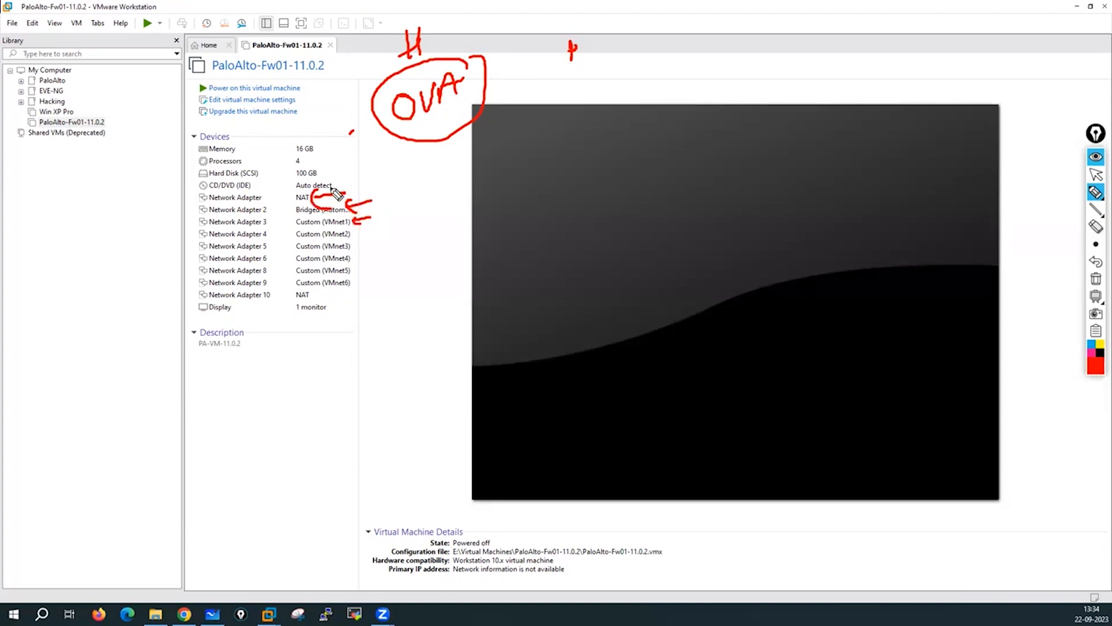
pyautogui.moveTo(213, 195)
pyautogui.mouseDown()
pyautogui.moveTo(179, 211)
pyautogui.moveTo(249, 234)
pyautogui.moveTo(363, 236)
pyautogui.moveTo(313, 186)
pyautogui.moveTo(185, 186)
pyautogui.mouseUp()
pyautogui.moveTo(195, 230)
pyautogui.mouseDown()
pyautogui.moveTo(190, 297)
pyautogui.moveTo(202, 298)
pyautogui.mouseUp()
pyautogui.moveTo(186, 238); pyautogui.dragTo(206, 238)
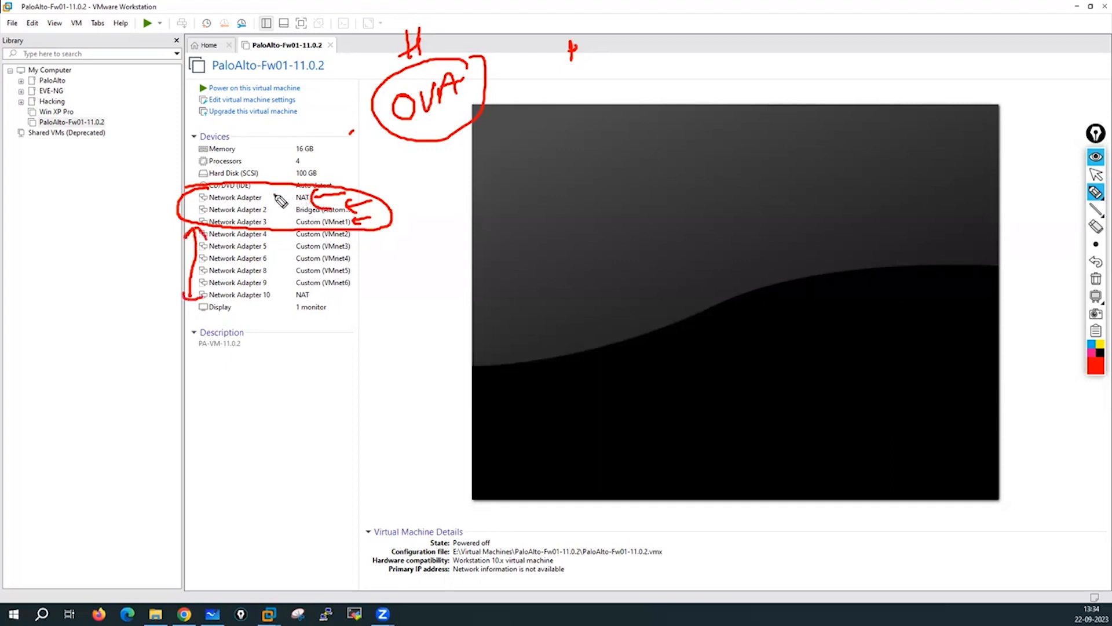
pyautogui.moveTo(273, 196)
pyautogui.mouseDown()
pyautogui.moveTo(354, 172)
pyautogui.moveTo(344, 193)
pyautogui.mouseUp()
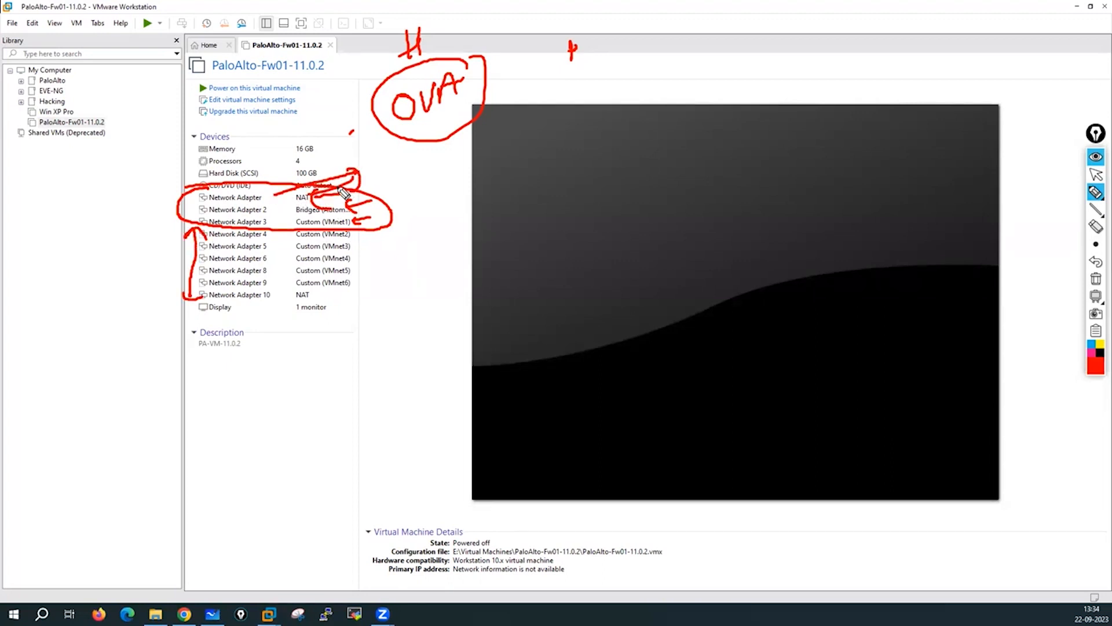
# Label the first adapters vmxnet3 and the rest e1000, then clear the annotations.
pyautogui.click(371, 162)
pyautogui.moveTo(371, 160)
pyautogui.mouseDown()
pyautogui.moveTo(407, 174)
pyautogui.moveTo(471, 164)
pyautogui.moveTo(468, 172)
pyautogui.mouseUp()
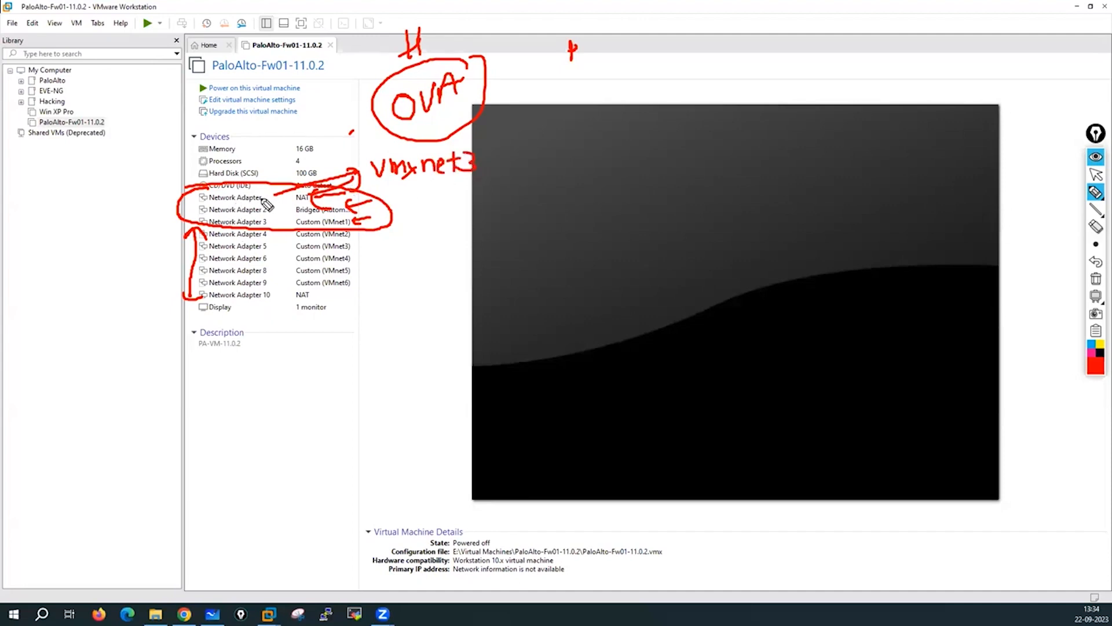
pyautogui.moveTo(351, 231)
pyautogui.mouseDown()
pyautogui.moveTo(363, 285)
pyautogui.moveTo(380, 254)
pyautogui.mouseUp()
pyautogui.moveTo(357, 264)
pyautogui.mouseDown()
pyautogui.moveTo(400, 250)
pyautogui.moveTo(409, 263)
pyautogui.mouseUp()
pyautogui.click(403, 248)
pyautogui.moveTo(419, 249); pyautogui.dragTo(439, 250)
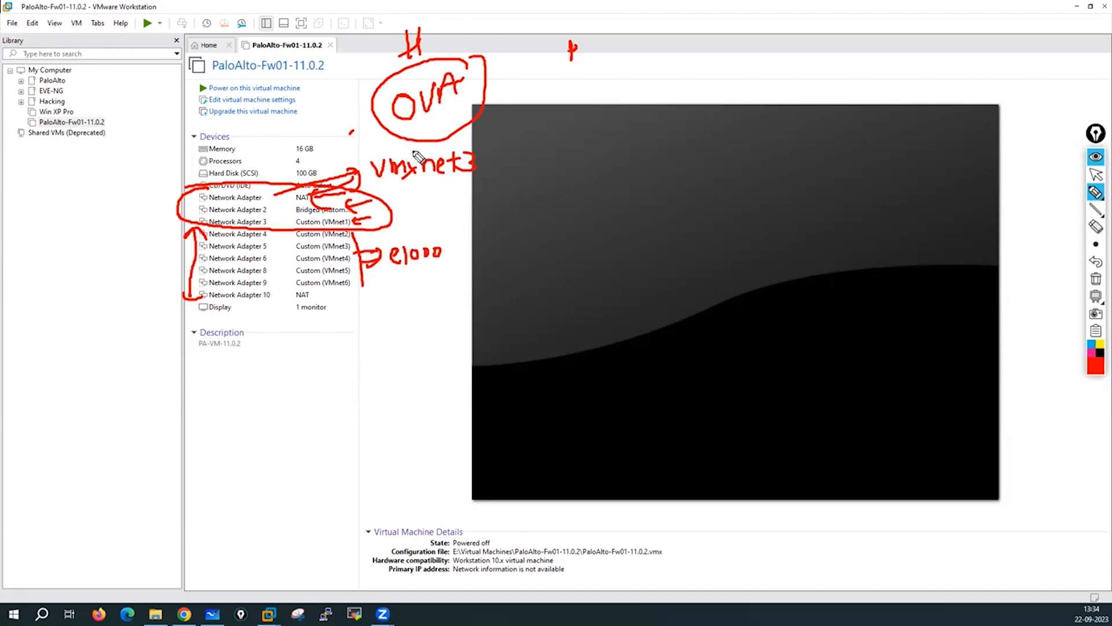
pyautogui.moveTo(428, 143)
pyautogui.mouseDown()
pyautogui.moveTo(366, 155)
pyautogui.moveTo(421, 200)
pyautogui.moveTo(490, 160)
pyautogui.moveTo(387, 143)
pyautogui.mouseUp()
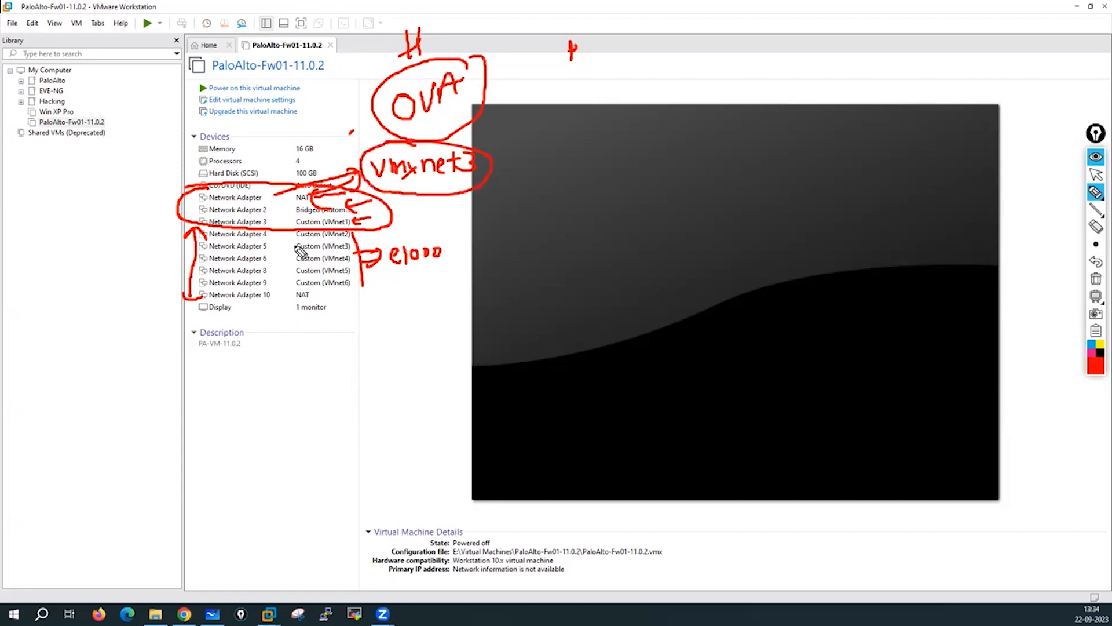
pyautogui.moveTo(429, 235)
pyautogui.mouseDown()
pyautogui.moveTo(380, 277)
pyautogui.moveTo(421, 239)
pyautogui.mouseUp()
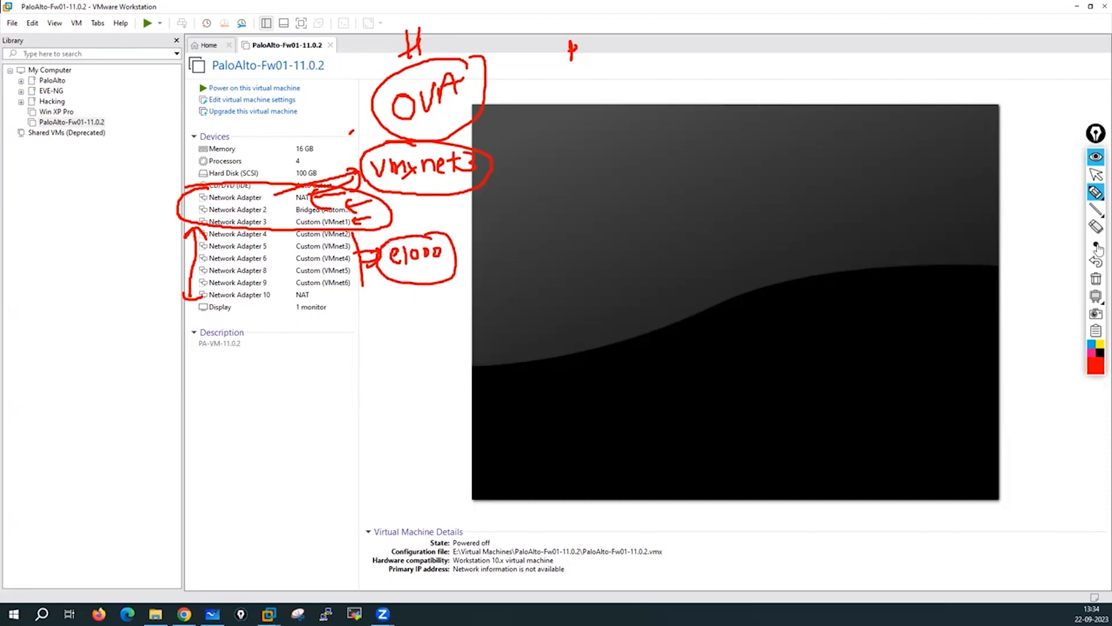
pyautogui.click(1095, 279)
pyautogui.click(1097, 175)
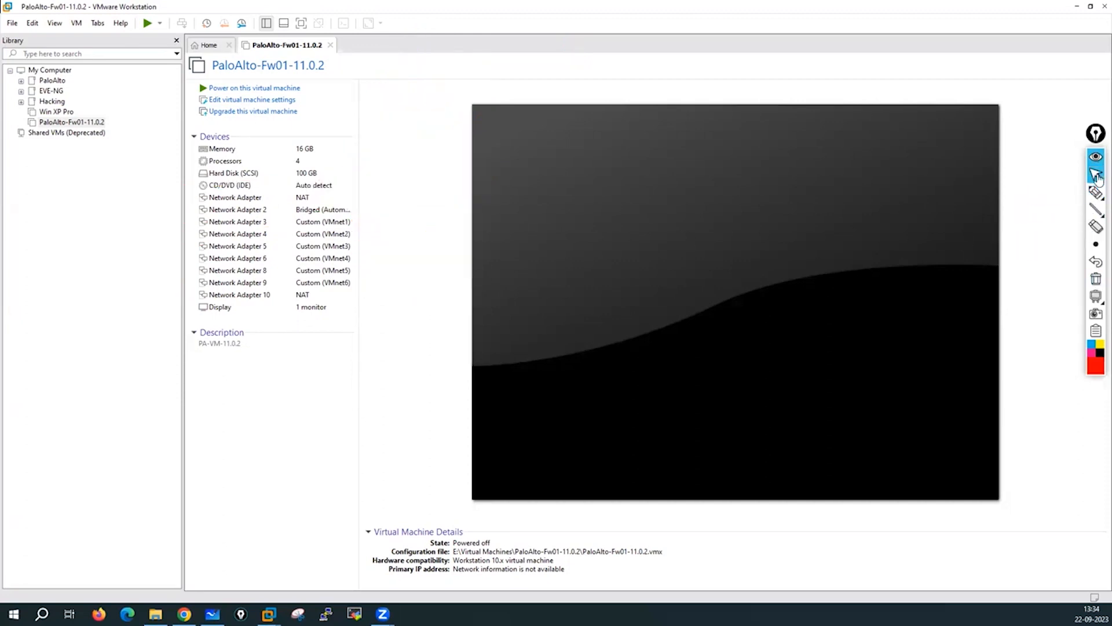
# Open PaloAlto-Fw01-11.0.2.vmx from the VM folder in Notepad++ and maximize it.
pyautogui.click(155, 614)
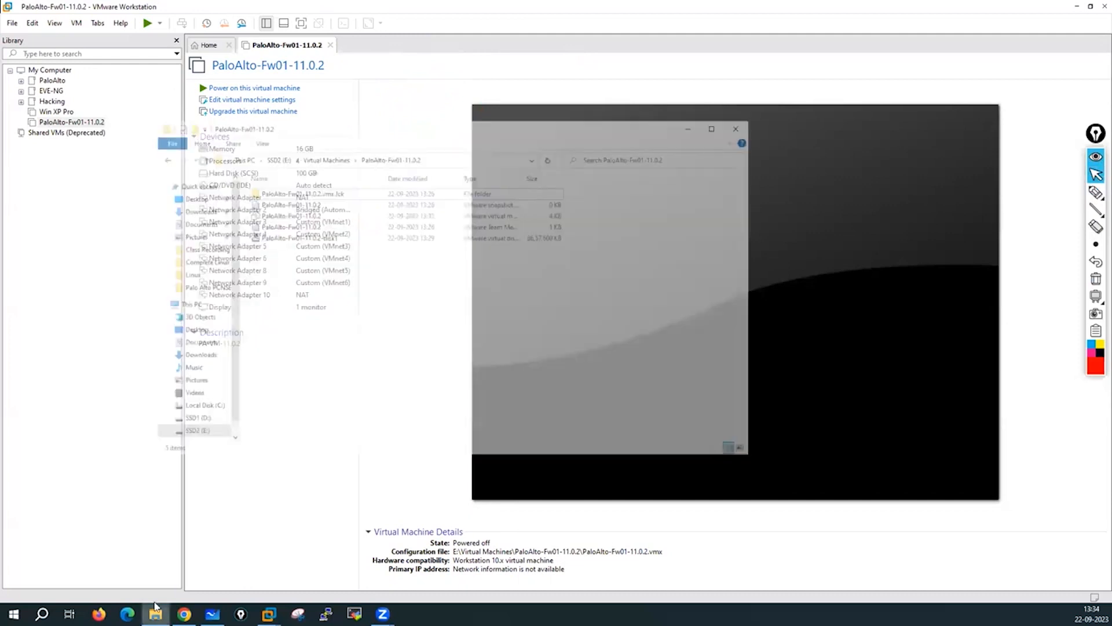
pyautogui.click(771, 69)
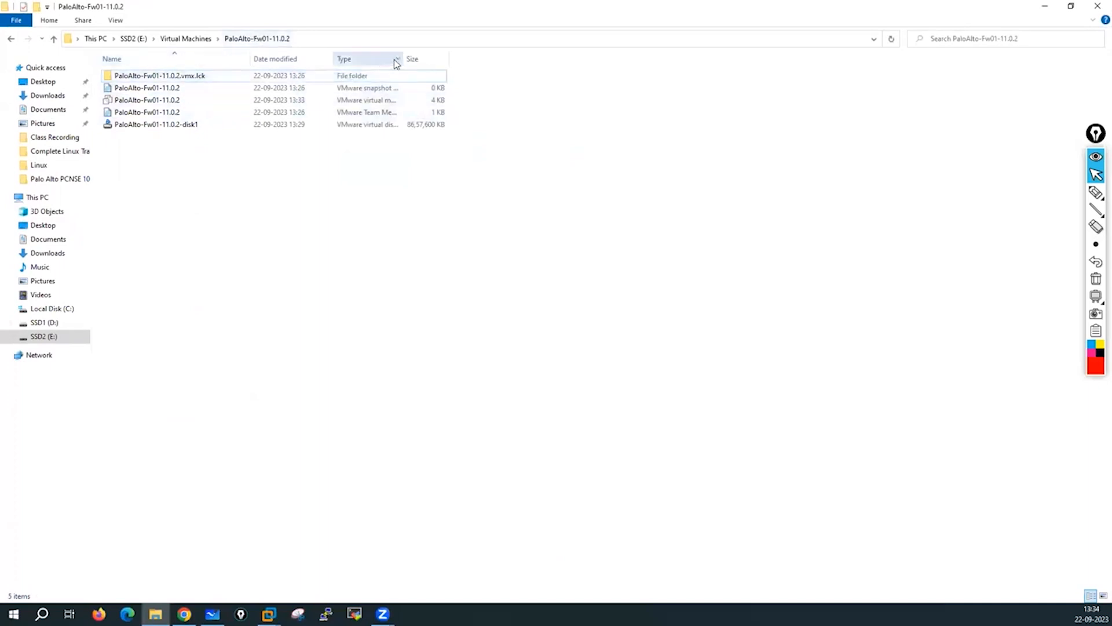
pyautogui.moveTo(402, 58); pyautogui.dragTo(612, 58)
pyautogui.click(397, 102)
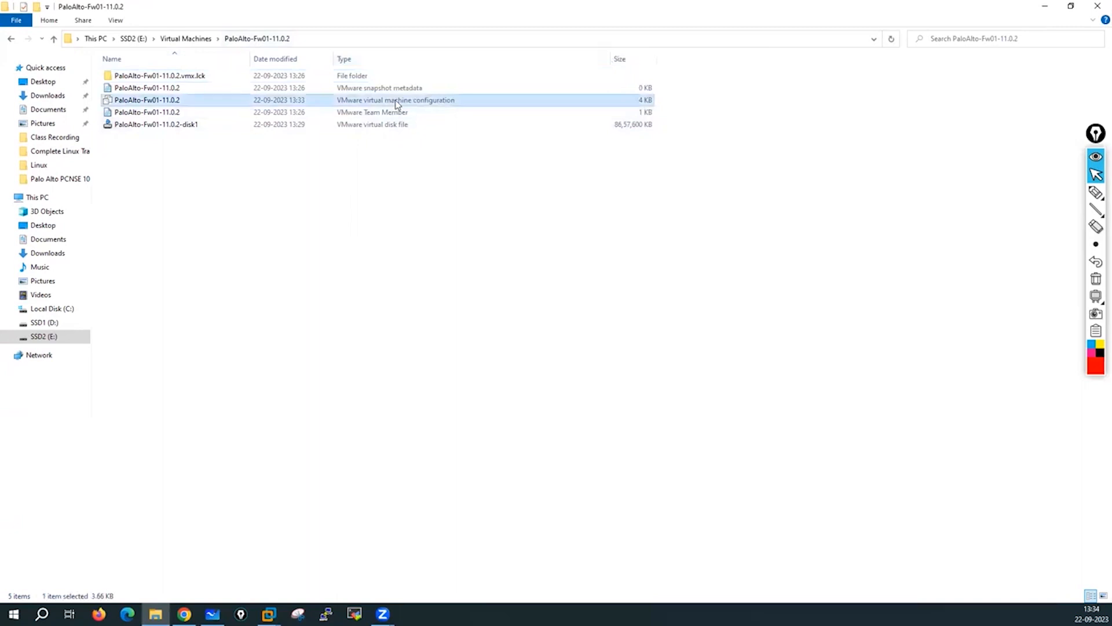
pyautogui.rightClick(188, 107)
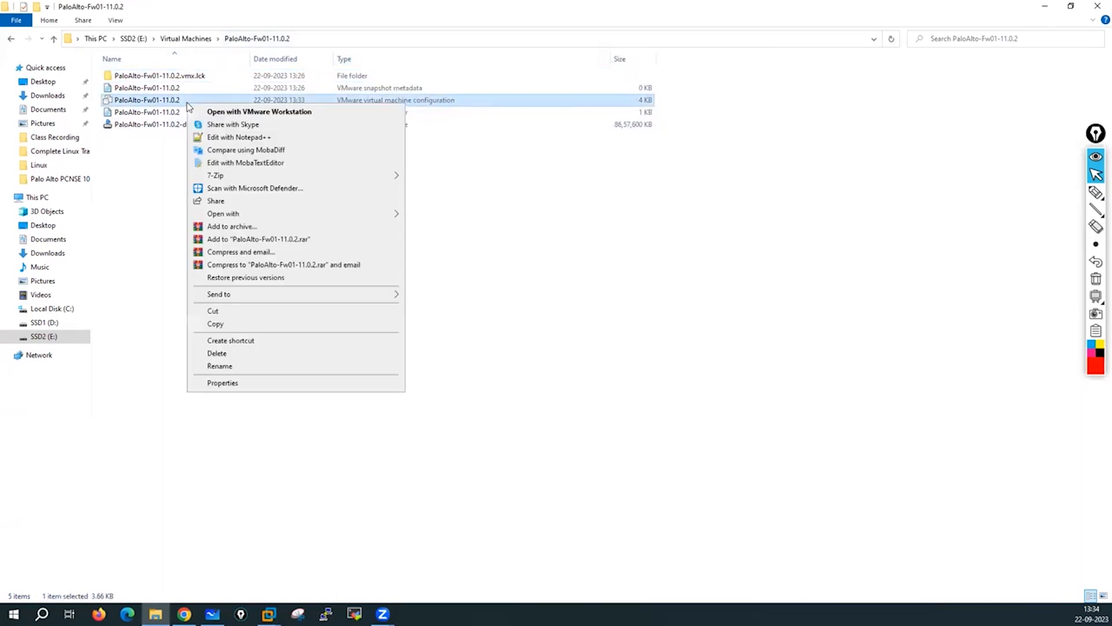
pyautogui.click(229, 137)
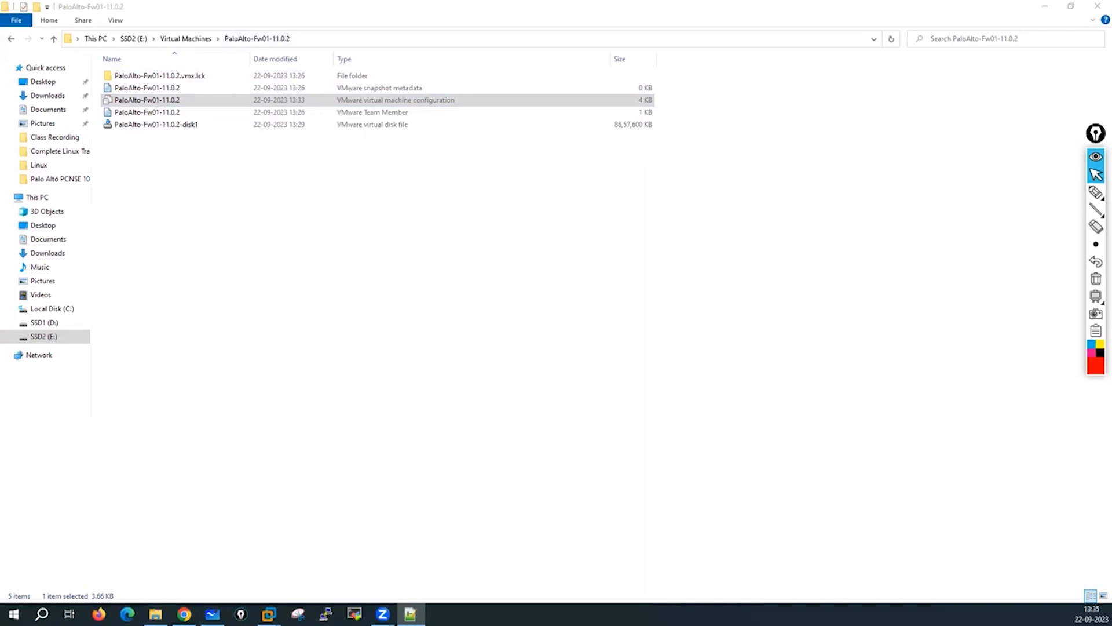
pyautogui.click(942, 68)
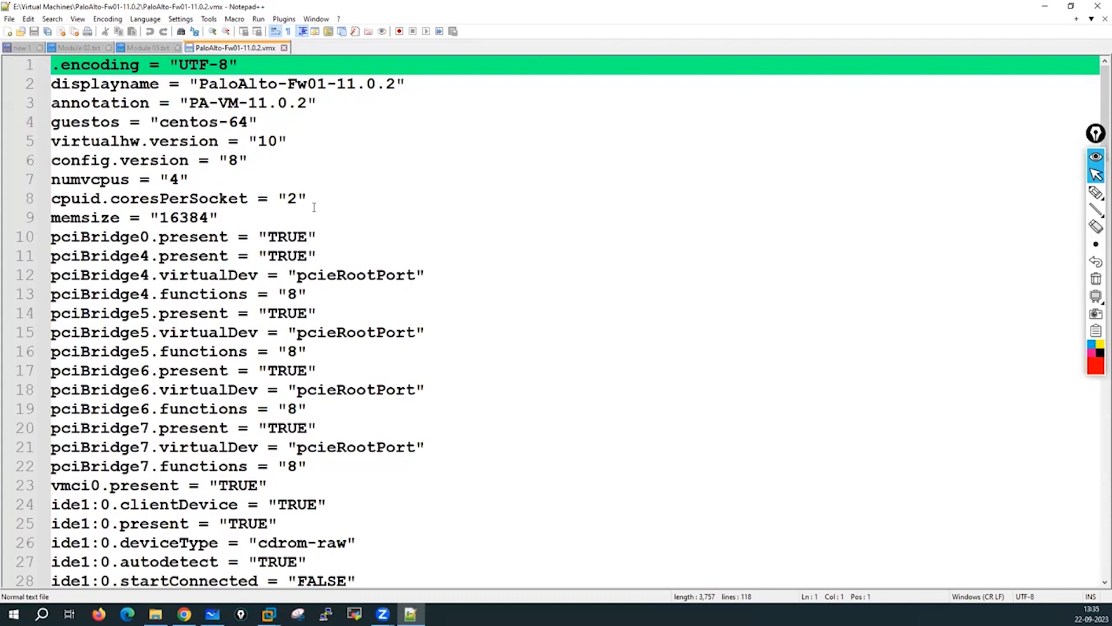
# Scroll to line 46 and select the vmxnet3 value of ethernet0.virtualDev to copy.
pyautogui.scroll(-1, 321, 211)
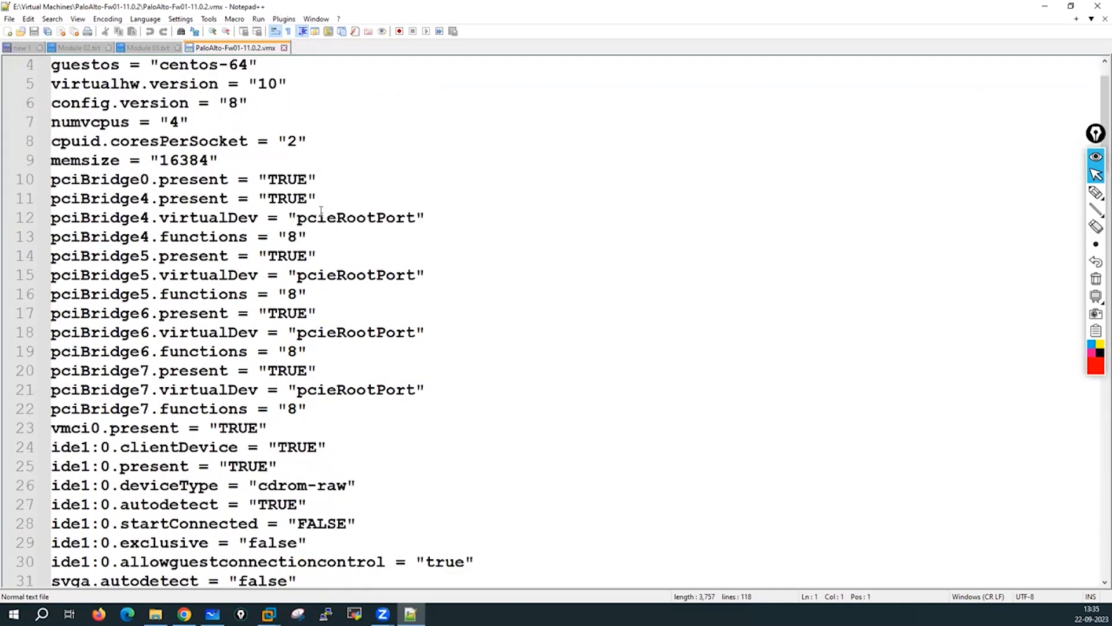
pyautogui.scroll(-5, 321, 210)
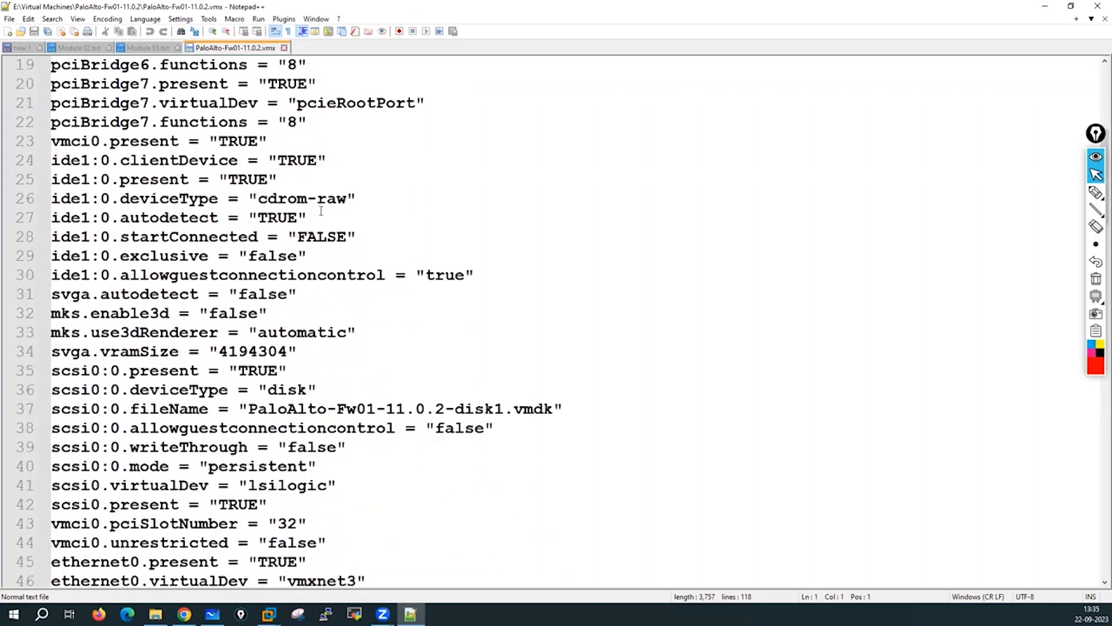
pyautogui.scroll(-7, 321, 211)
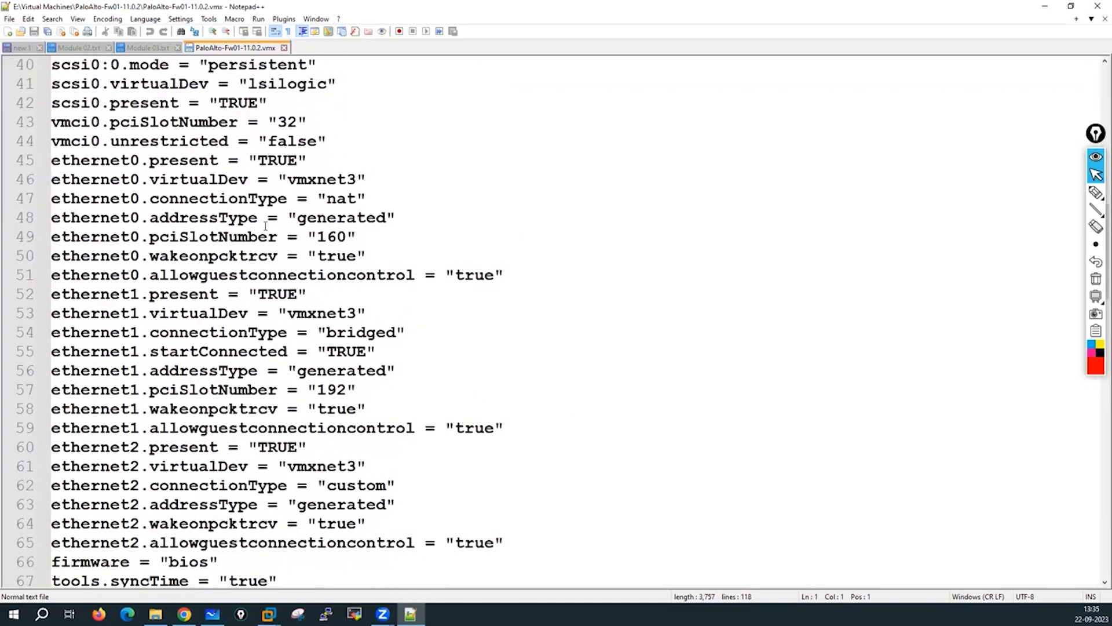
pyautogui.moveTo(51, 179); pyautogui.dragTo(381, 178)
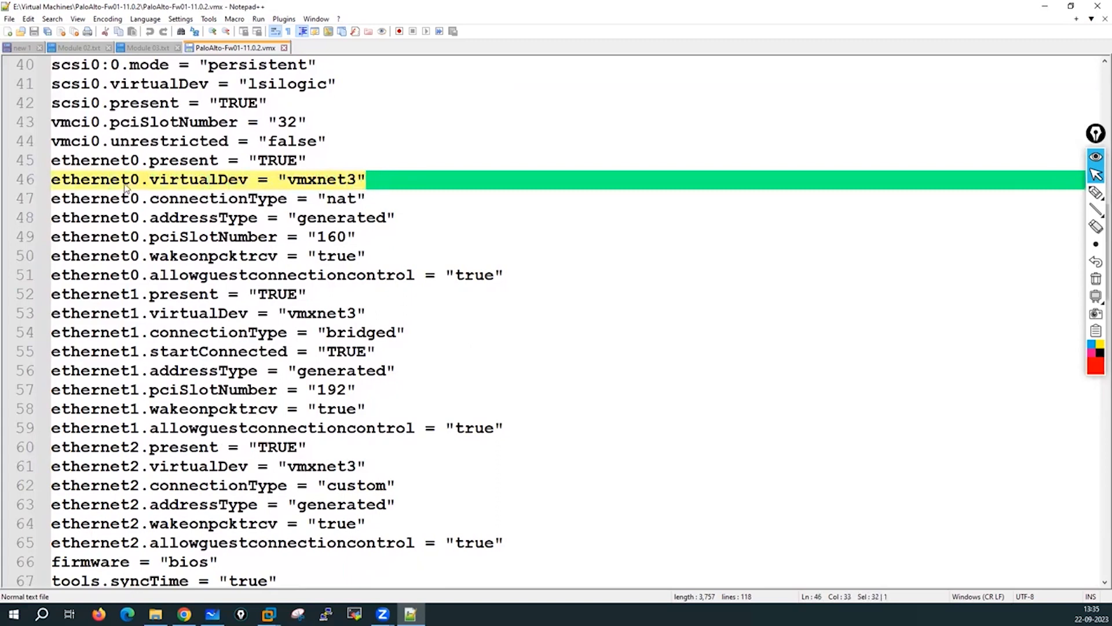
pyautogui.click(307, 181)
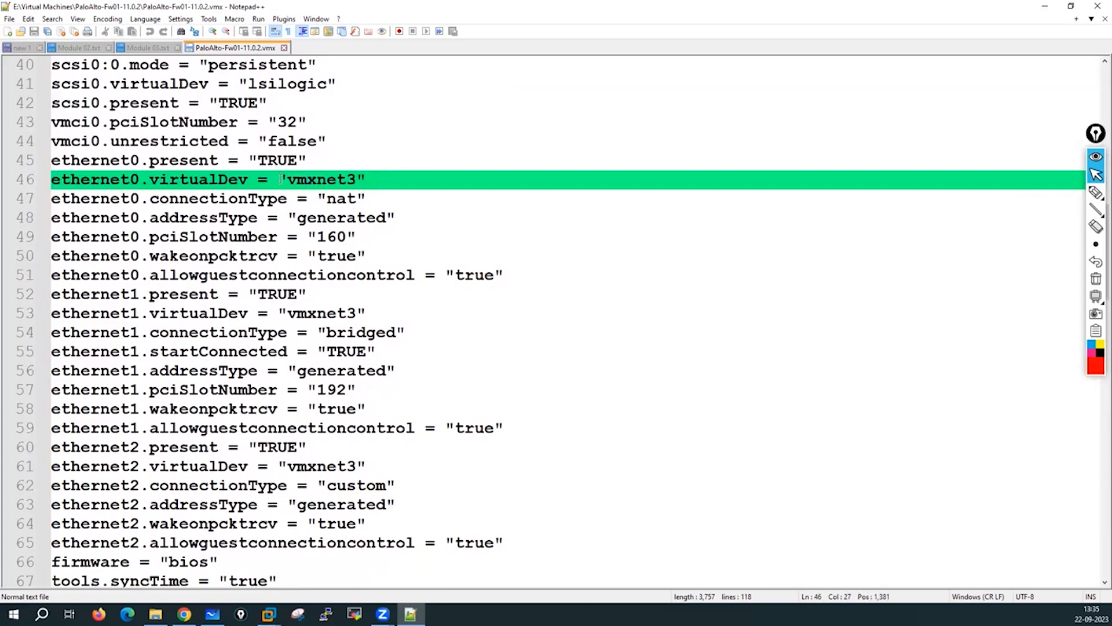
pyautogui.moveTo(287, 180); pyautogui.dragTo(359, 179)
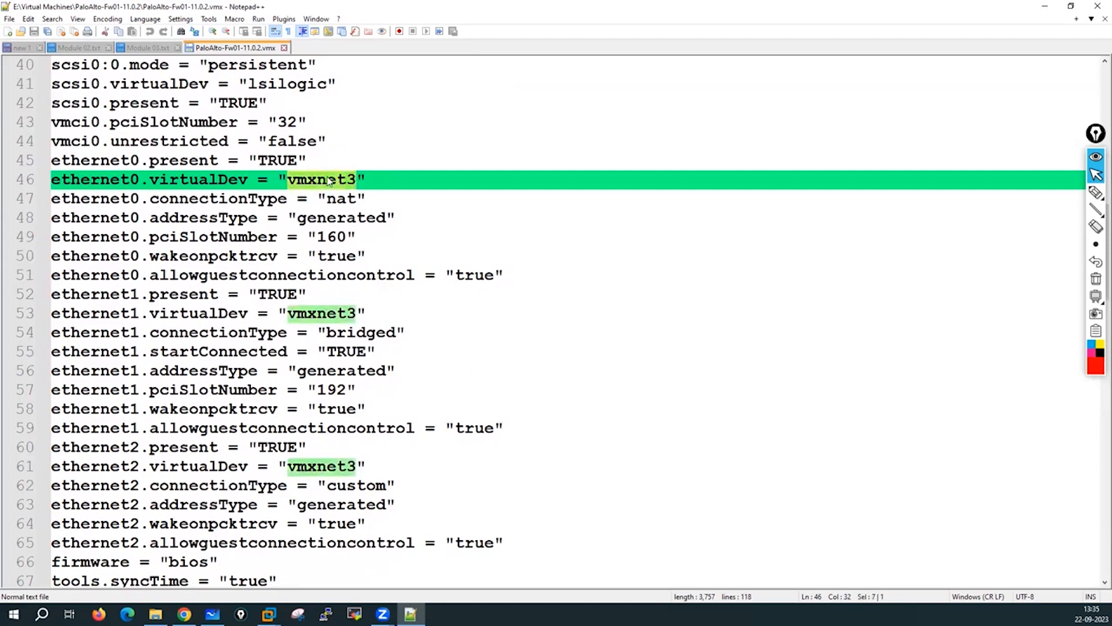
pyautogui.moveTo(288, 180); pyautogui.dragTo(355, 179)
pyautogui.hotkey('ctrl', 'c')
# Highlight the virtualDev lines and replace e1000 with vmxnet3 for ethernet9, ethernet8 and ethernet3.
pyautogui.doubleClick(190, 181)
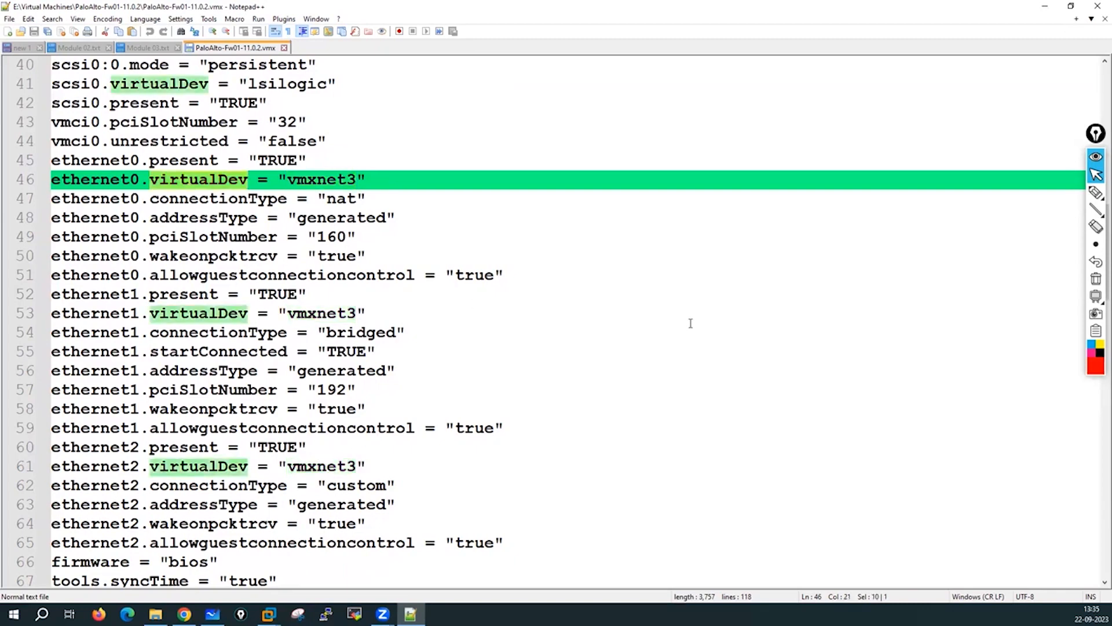
pyautogui.scroll(-1, 691, 323)
pyautogui.scroll(-11, 691, 323)
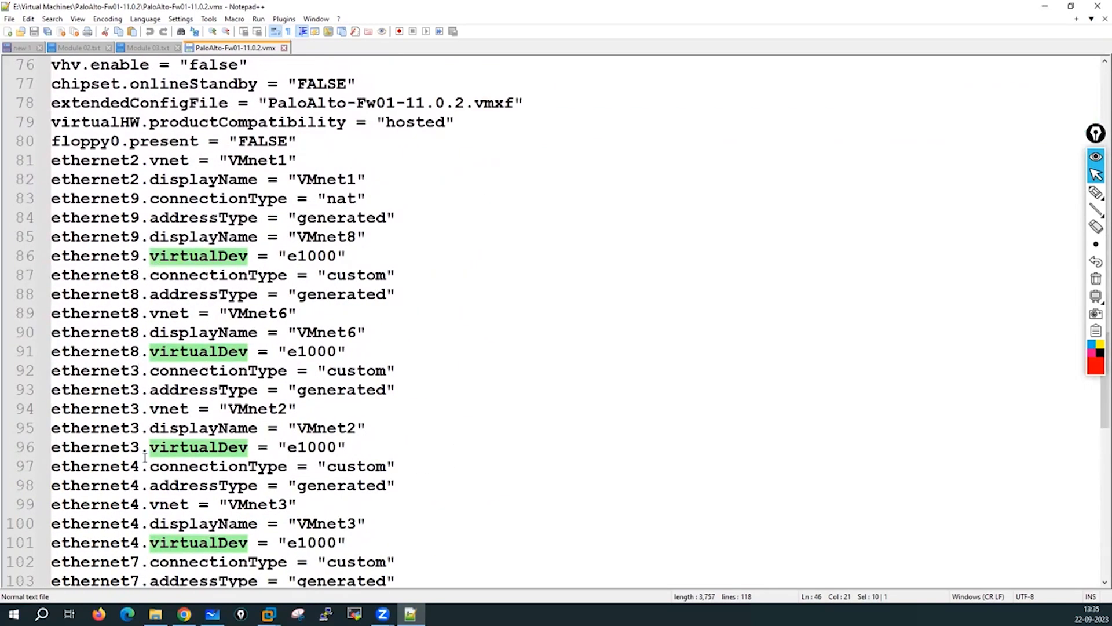
pyautogui.scroll(-1, 143, 452)
pyautogui.scroll(-2, 138, 488)
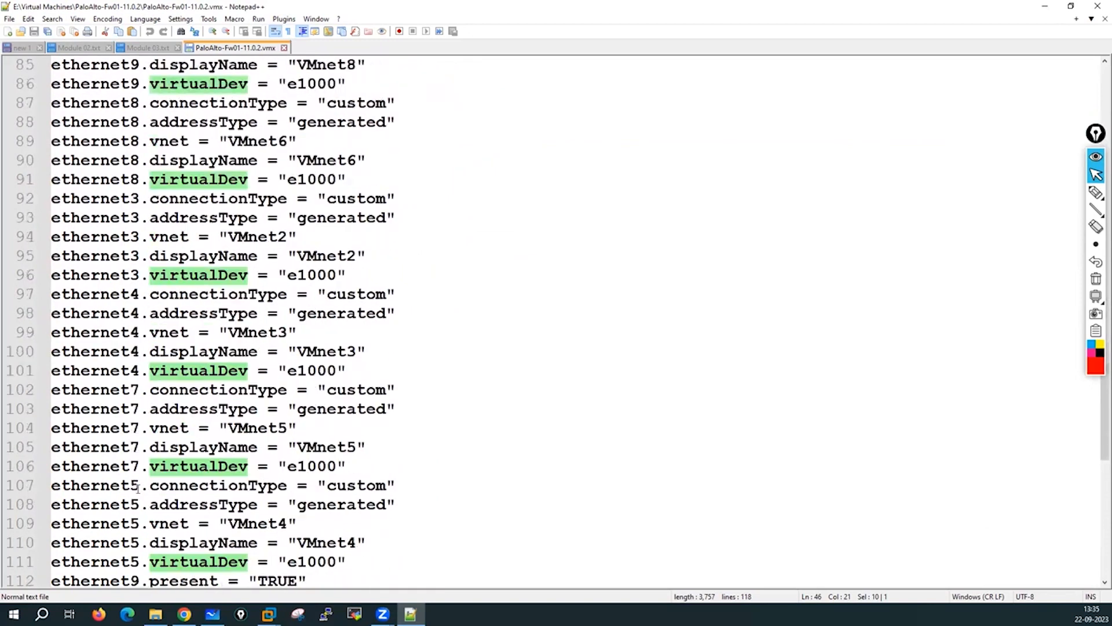
pyautogui.scroll(-2, 147, 466)
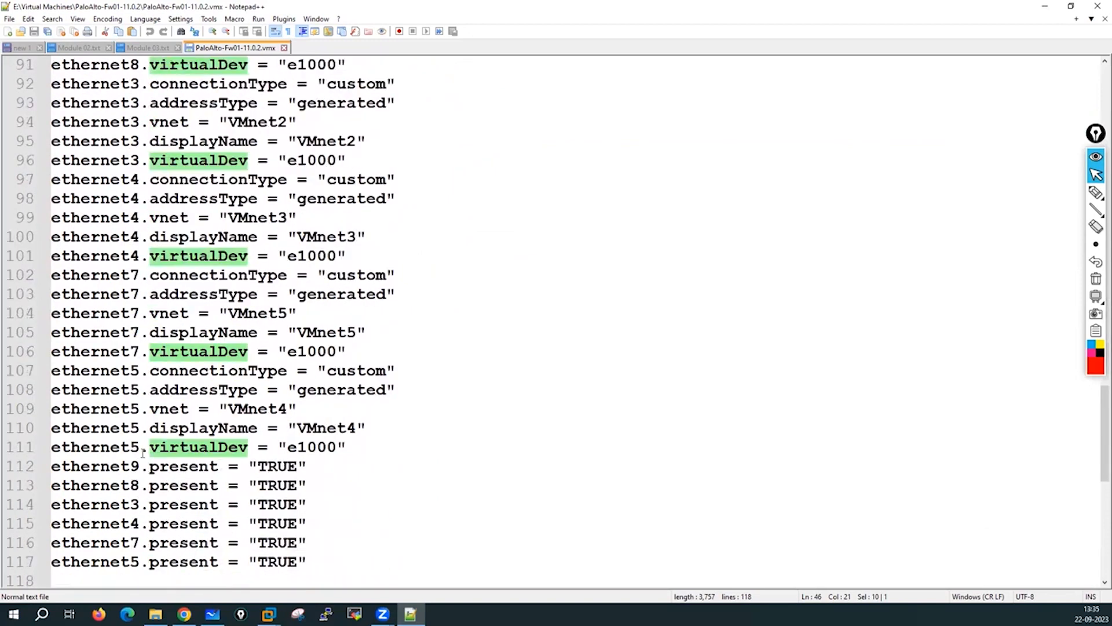
pyautogui.scroll(7, 388, 464)
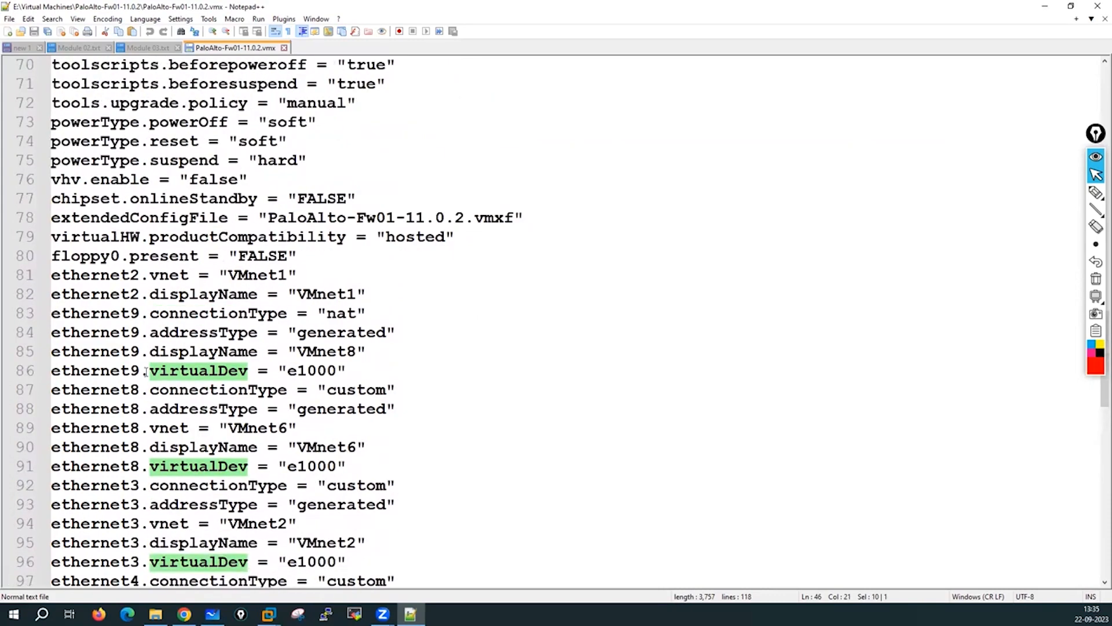
pyautogui.scroll(2, 320, 409)
pyautogui.scroll(-2, 318, 389)
pyautogui.moveTo(293, 371); pyautogui.dragTo(334, 375)
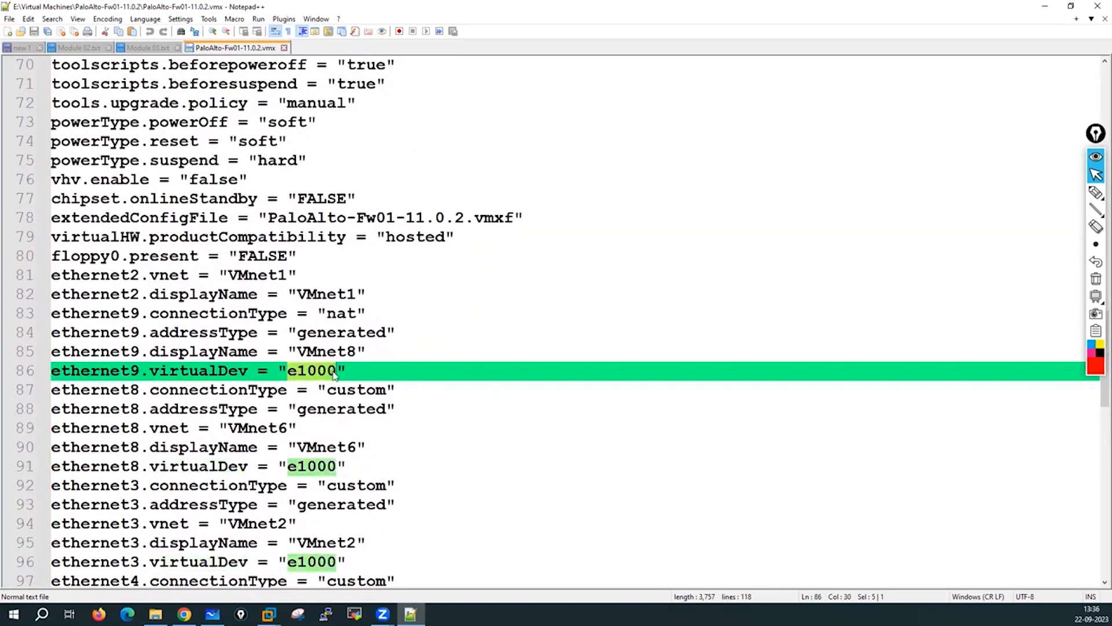
pyautogui.hotkey('ctrl', 'v')
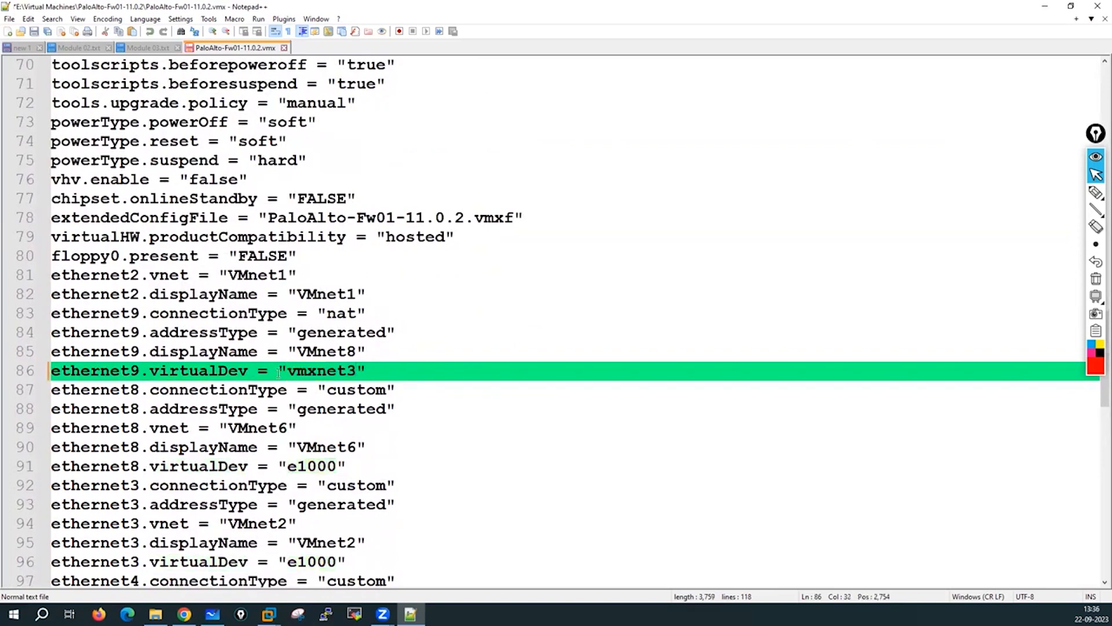
pyautogui.moveTo(288, 467); pyautogui.dragTo(336, 467)
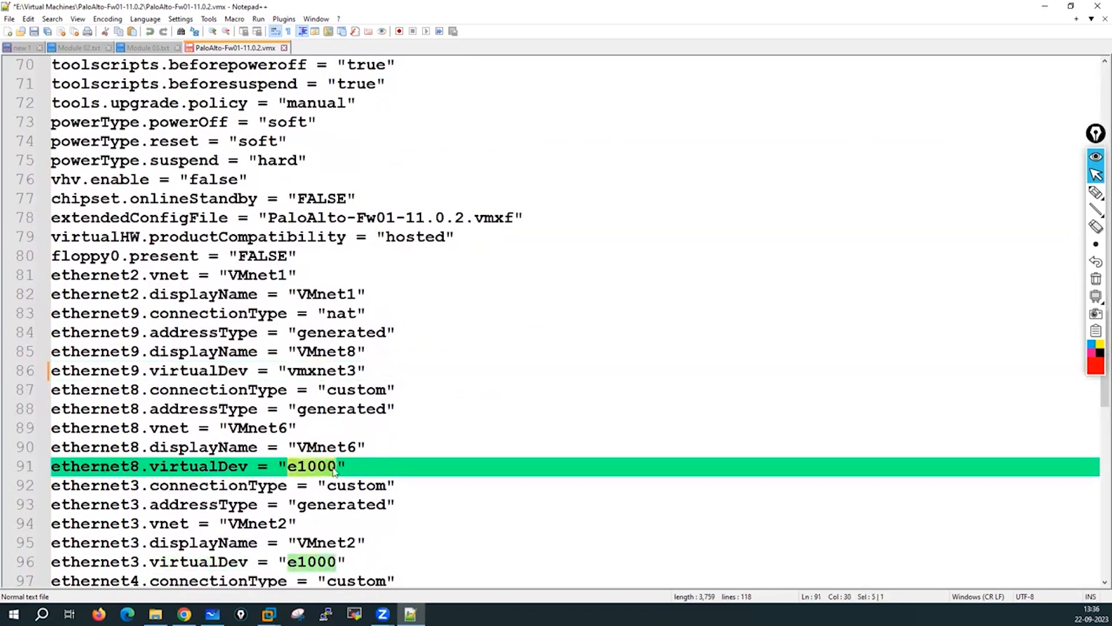
pyautogui.hotkey('ctrl', 'v')
pyautogui.moveTo(288, 561); pyautogui.dragTo(336, 563)
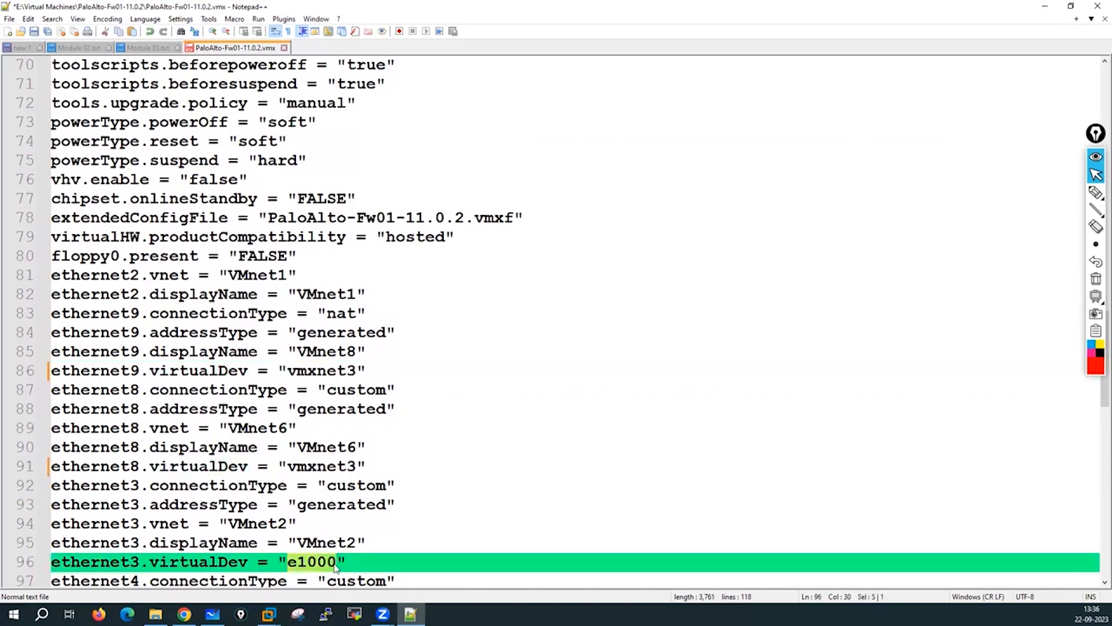
pyautogui.hotkey('ctrl', 'v')
# Replace e1000 with vmxnet3 for ethernet4, ethernet7 and ethernet5, then verify all virtualDev lines.
pyautogui.scroll(-4, 460, 468)
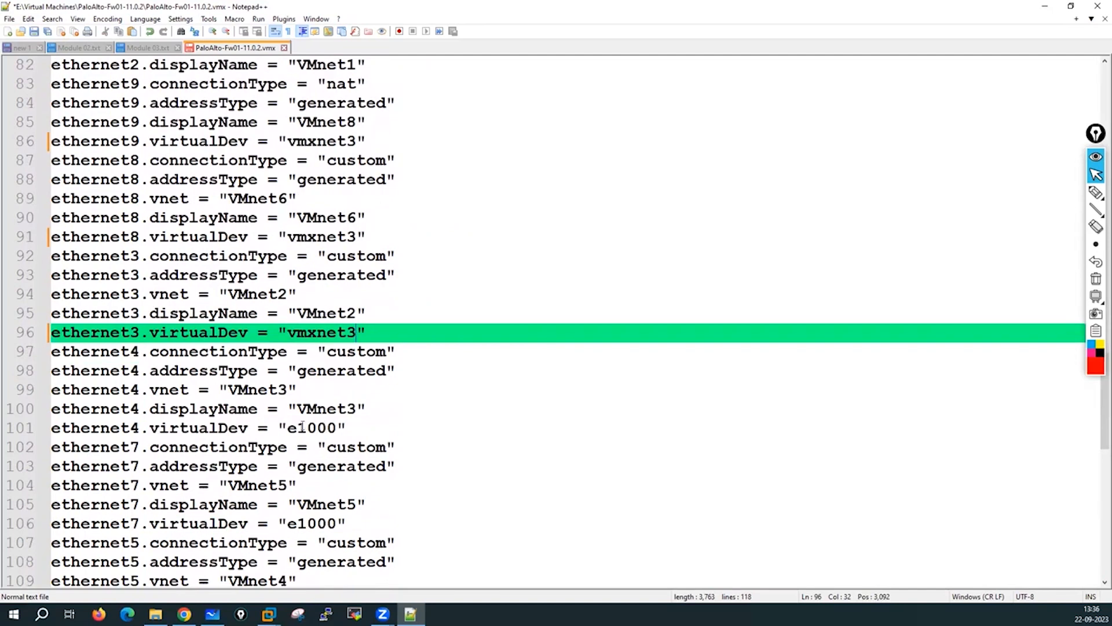
pyautogui.moveTo(288, 428); pyautogui.dragTo(336, 429)
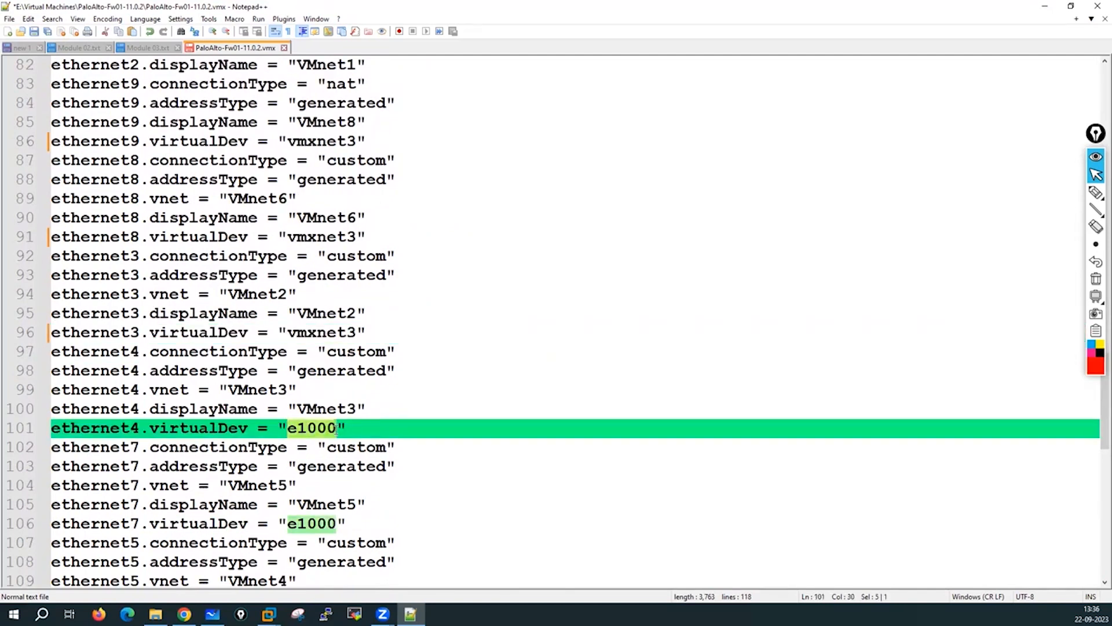
pyautogui.hotkey('ctrl', 'v')
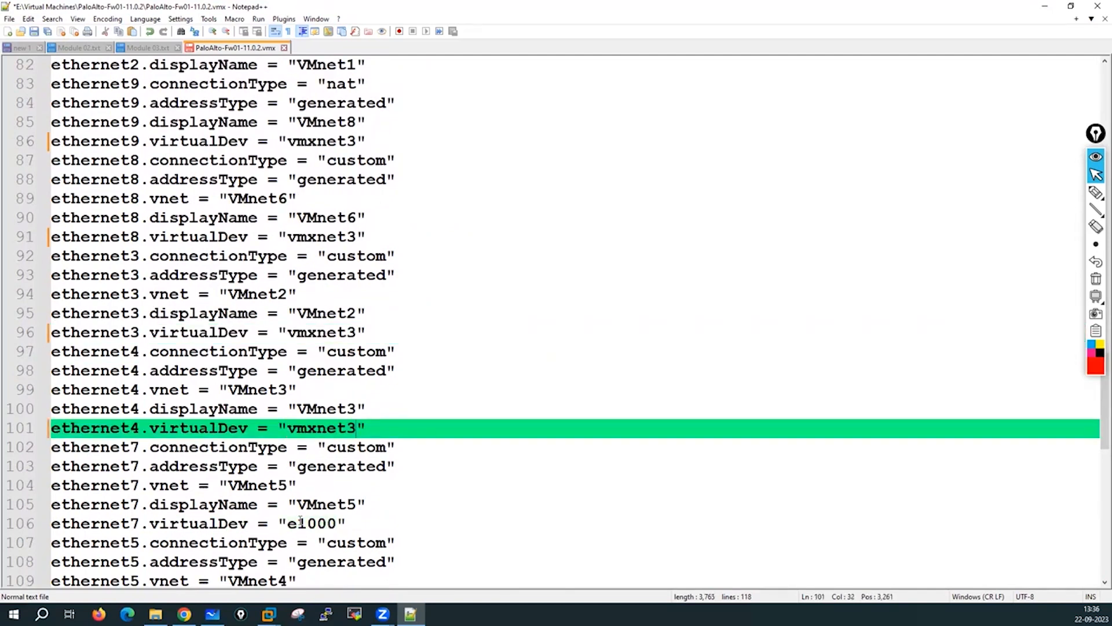
pyautogui.moveTo(288, 525); pyautogui.dragTo(337, 524)
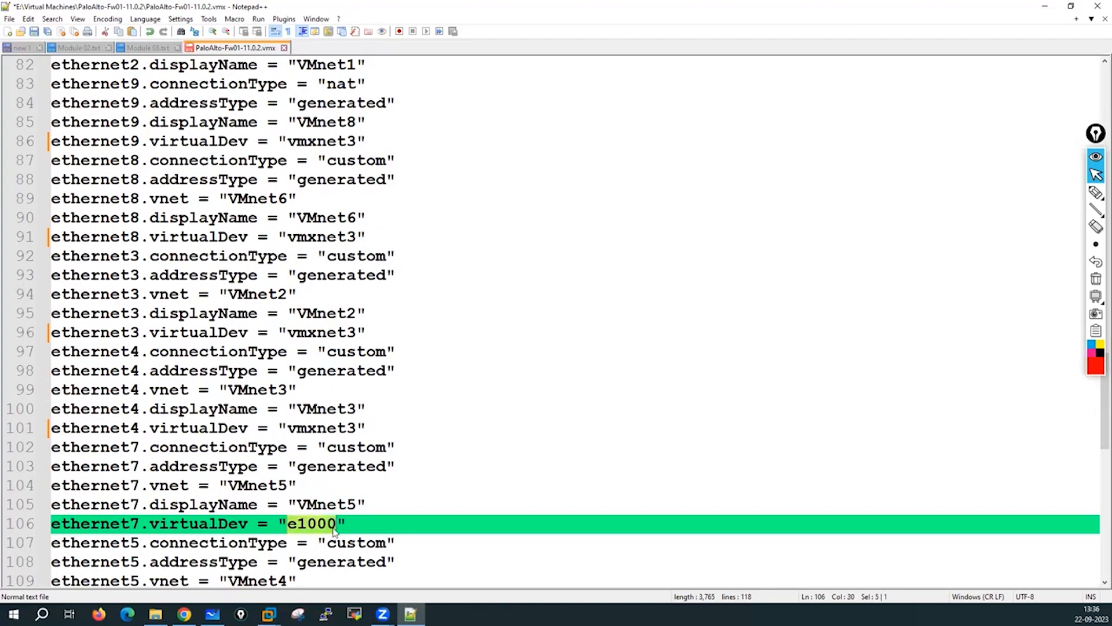
pyautogui.hotkey('ctrl', 'v')
pyautogui.scroll(-3, 406, 505)
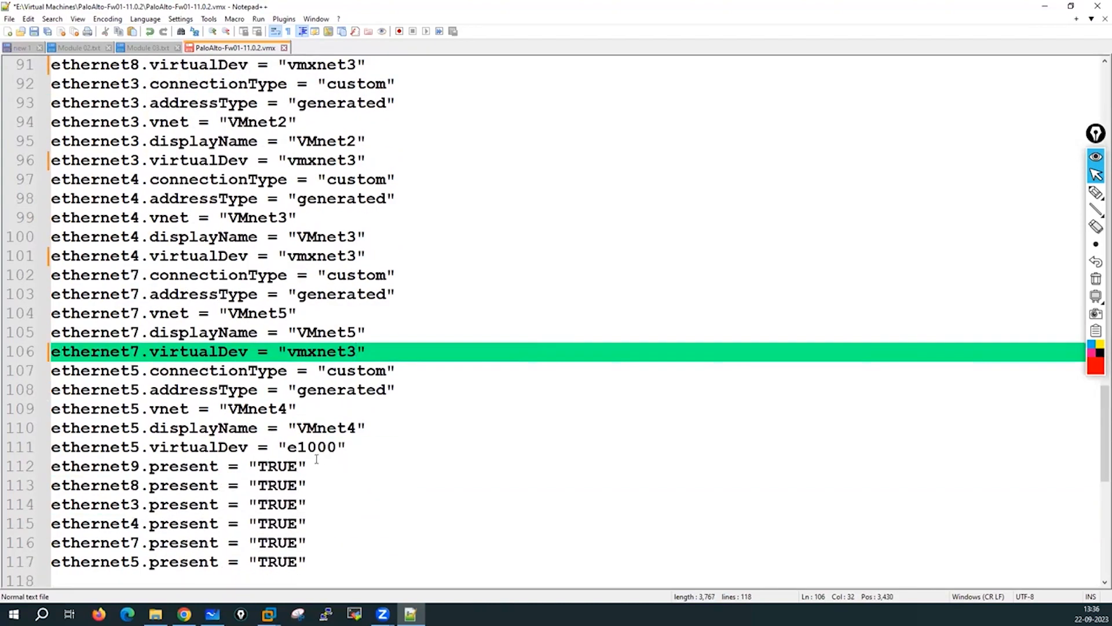
pyautogui.moveTo(288, 447); pyautogui.dragTo(334, 449)
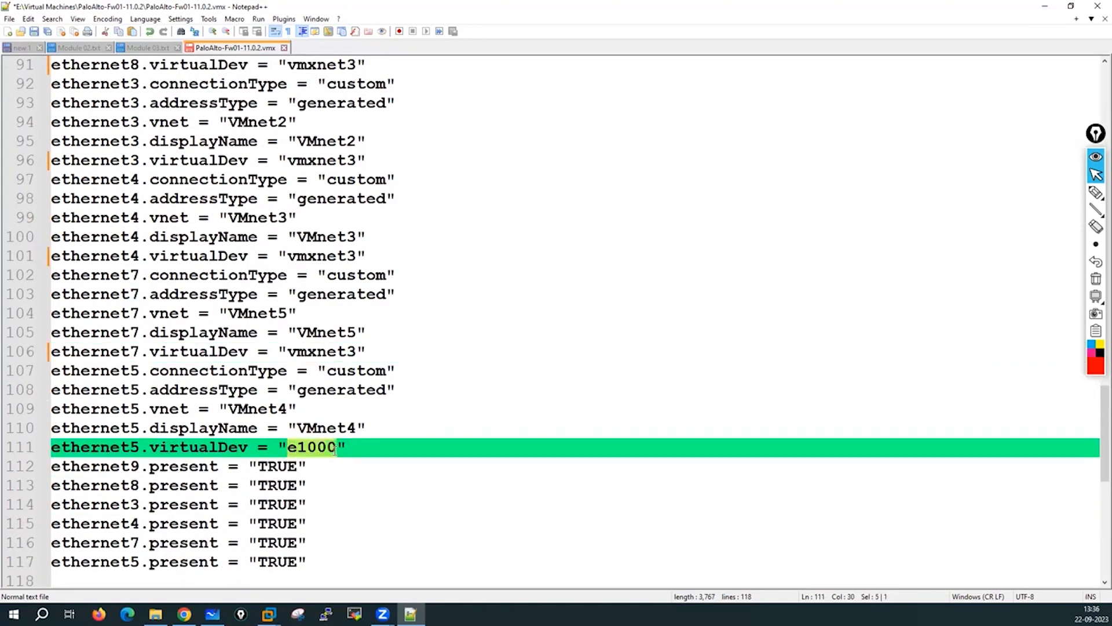
pyautogui.hotkey('ctrl', 'v')
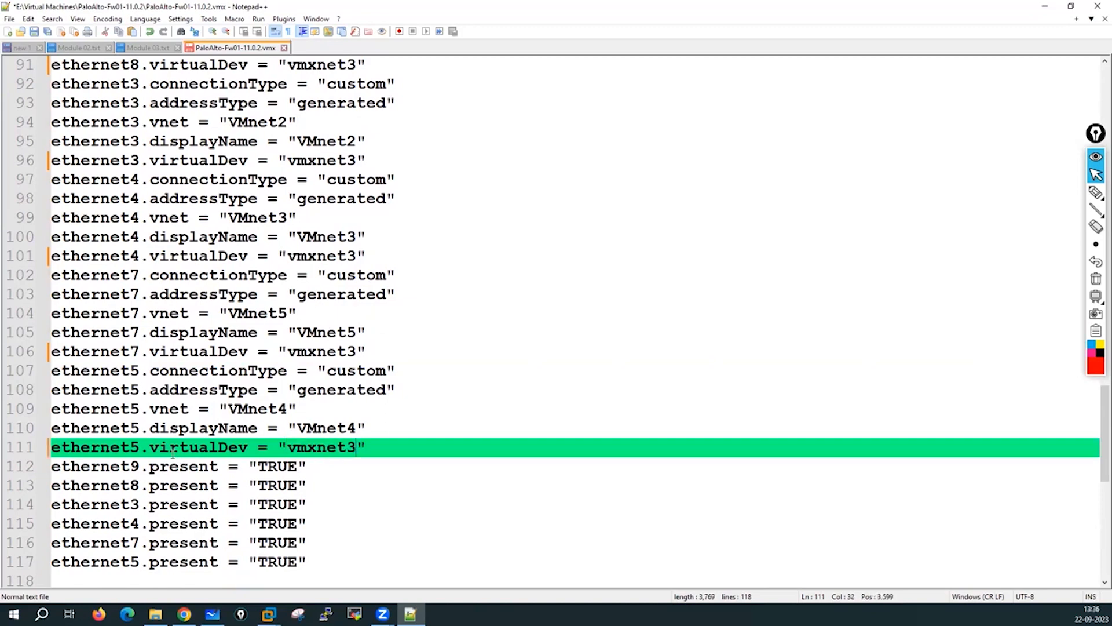
pyautogui.doubleClick(178, 447)
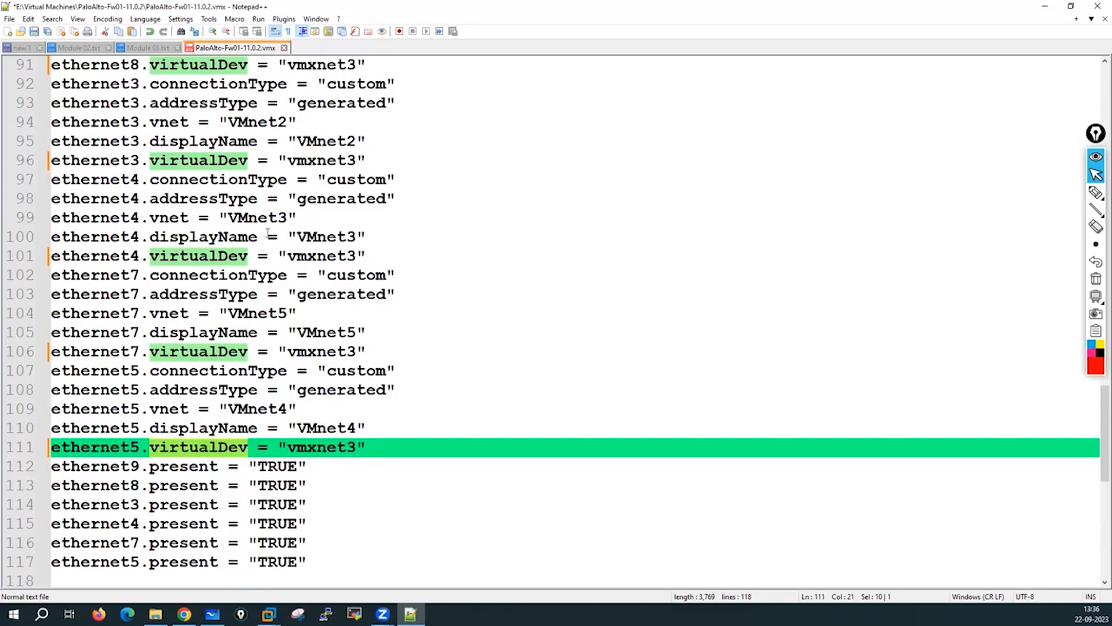
pyautogui.scroll(1, 260, 437)
pyautogui.scroll(2, 281, 431)
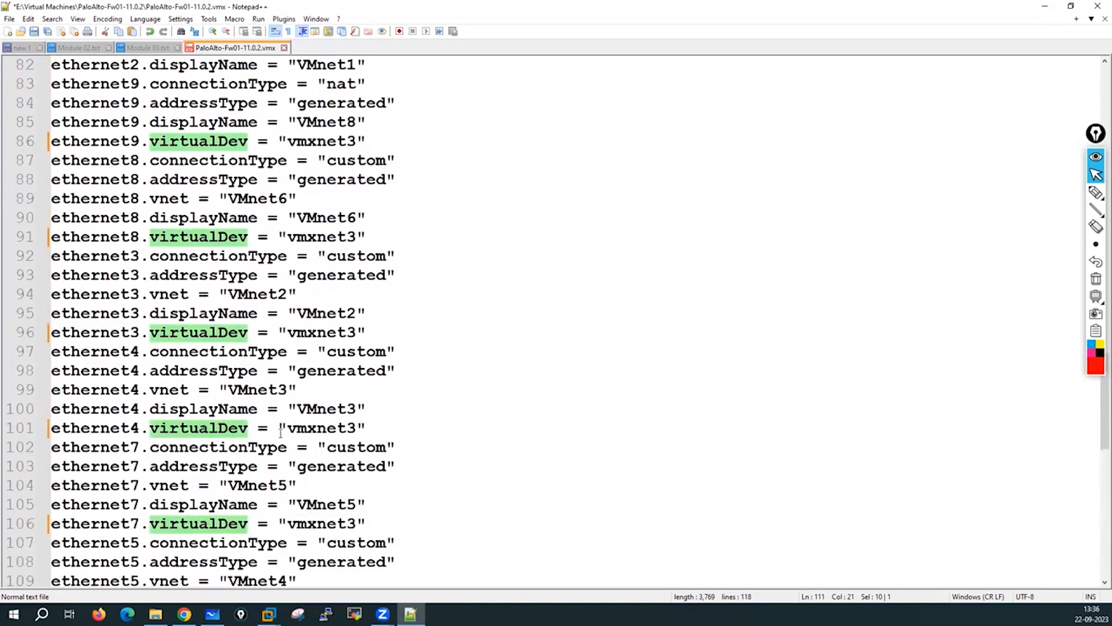
pyautogui.scroll(14, 280, 432)
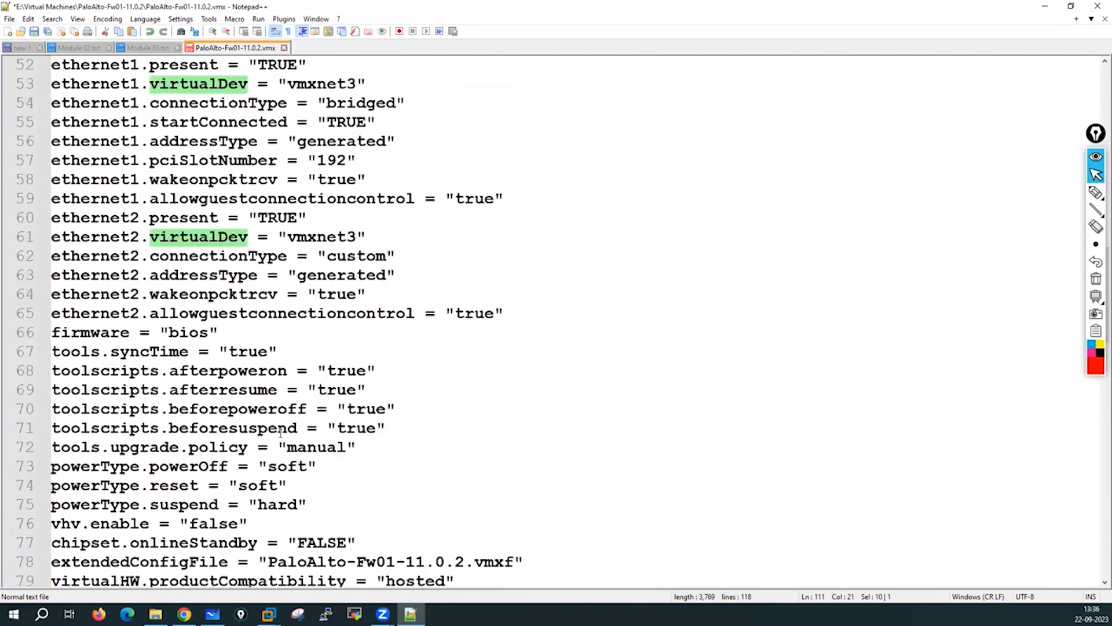
pyautogui.scroll(13, 281, 432)
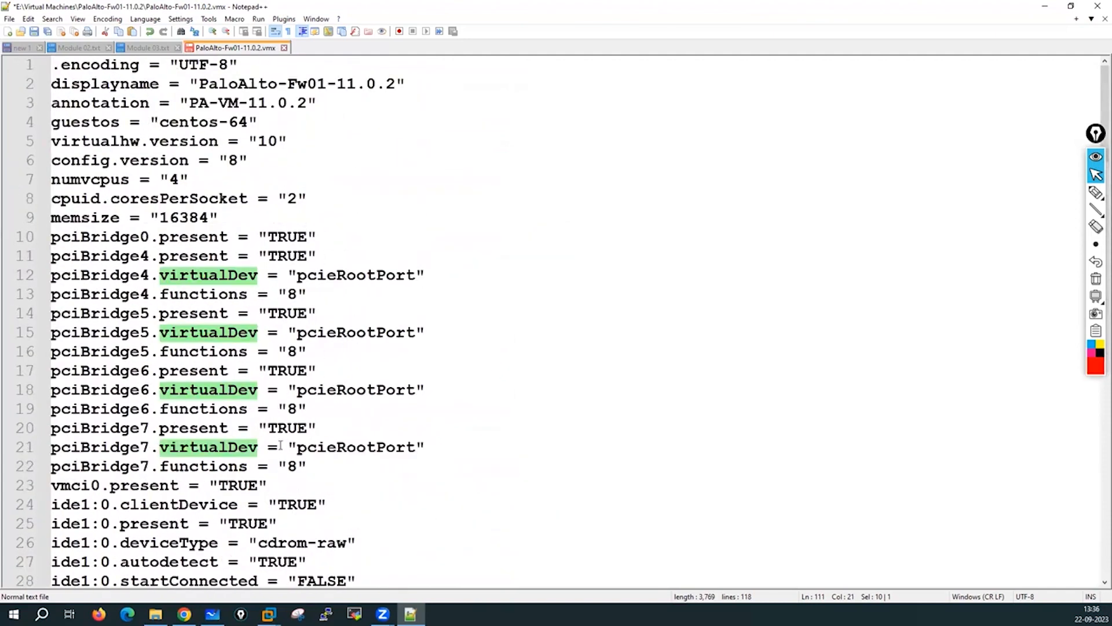
pyautogui.scroll(-4, 285, 380)
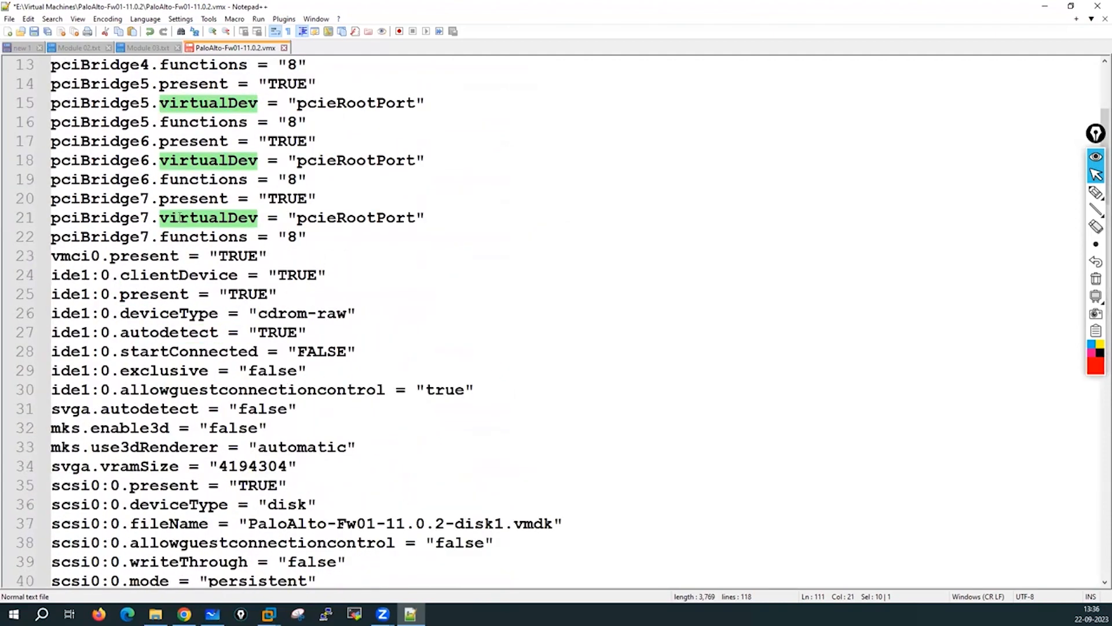
pyautogui.scroll(-4, 252, 293)
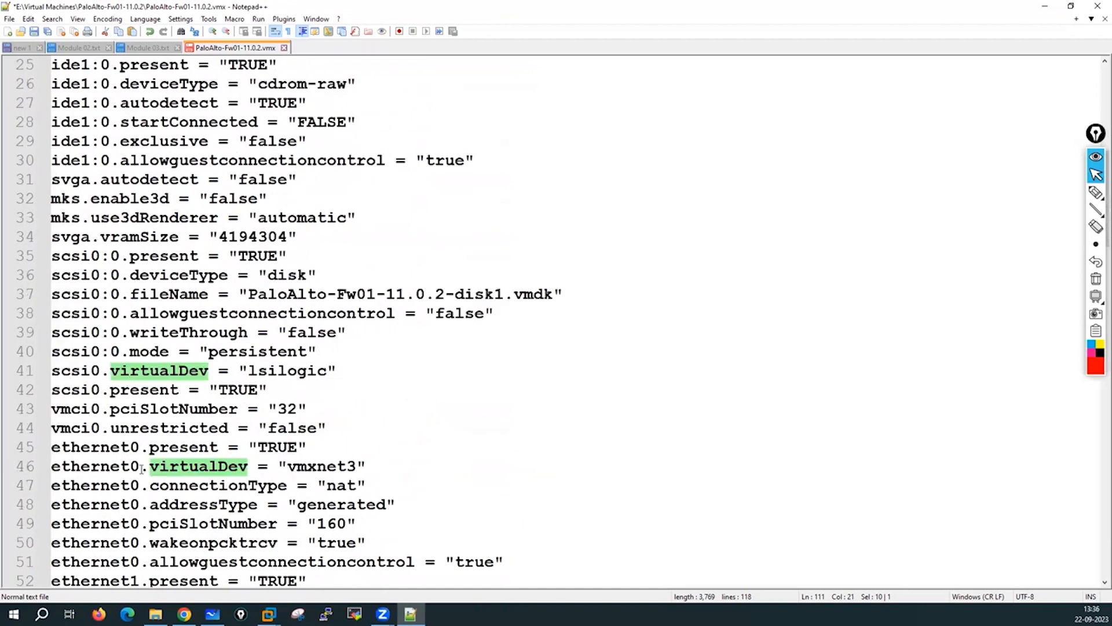
pyautogui.scroll(-3, 244, 308)
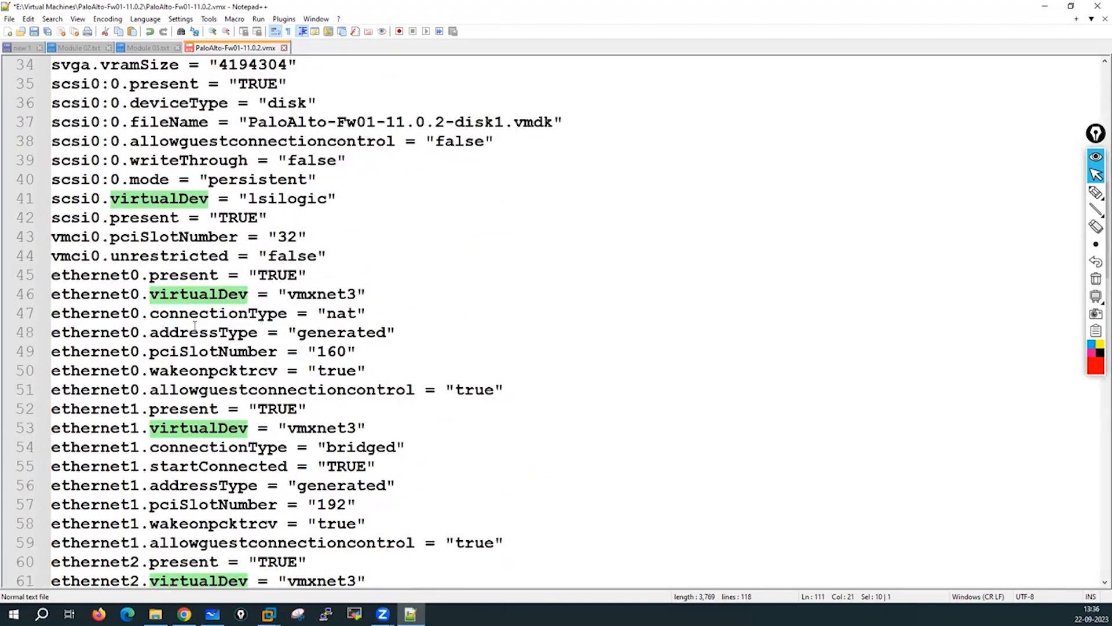
pyautogui.scroll(-4, 155, 432)
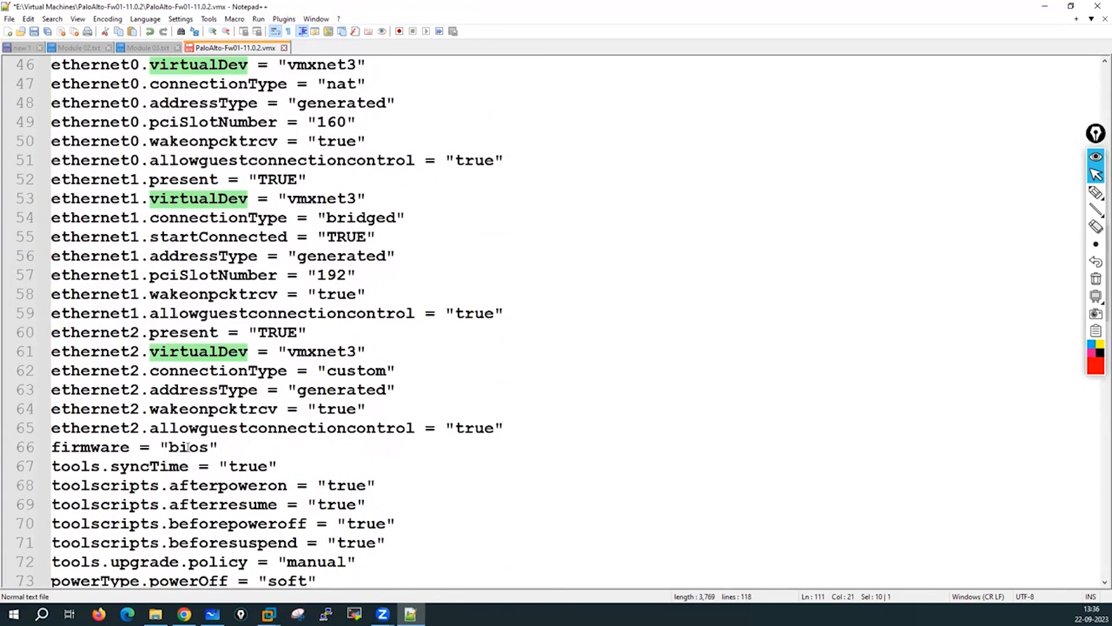
pyautogui.scroll(-10, 187, 447)
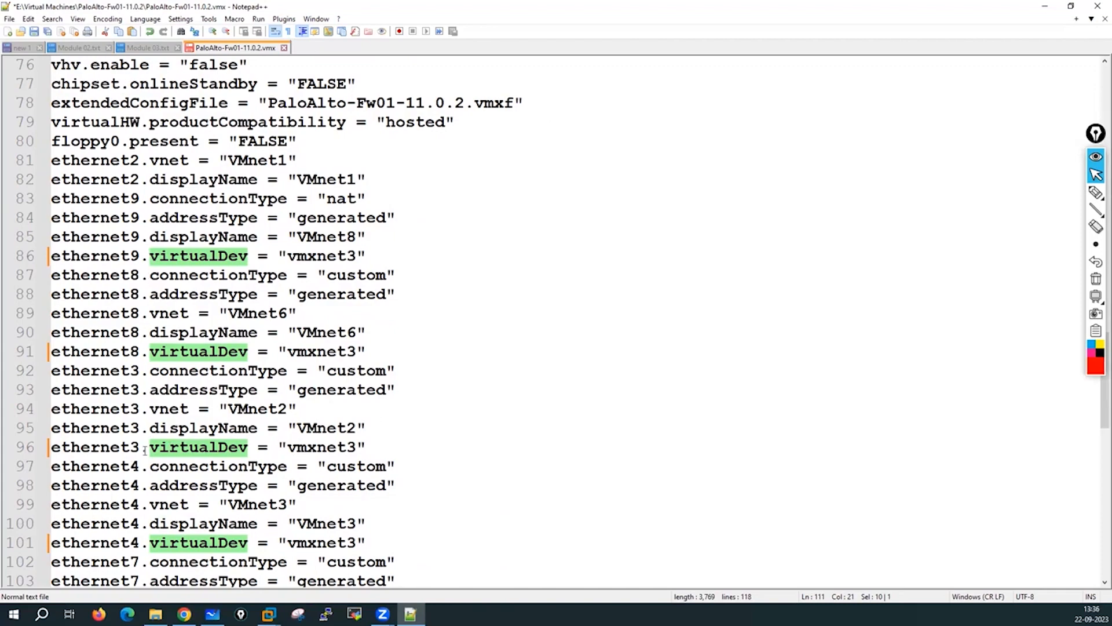
pyautogui.scroll(-3, 145, 450)
pyautogui.scroll(3, 207, 171)
pyautogui.scroll(-3, 250, 155)
pyautogui.scroll(3, 250, 155)
pyautogui.scroll(-8, 250, 155)
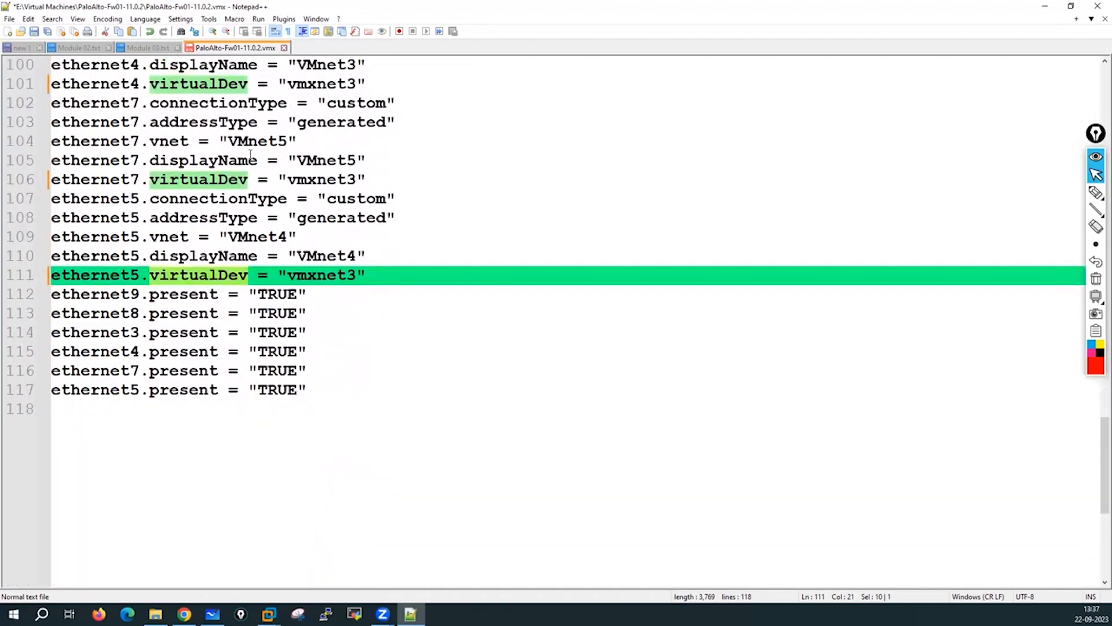
pyautogui.scroll(5, 250, 155)
pyautogui.scroll(19, 250, 155)
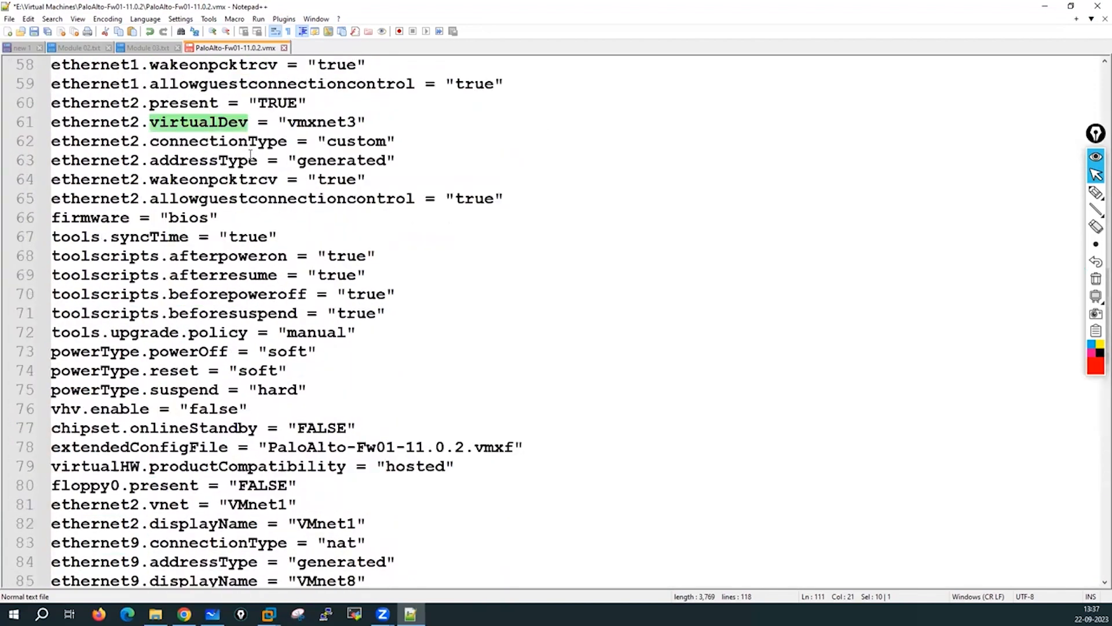
pyautogui.scroll(9, 251, 155)
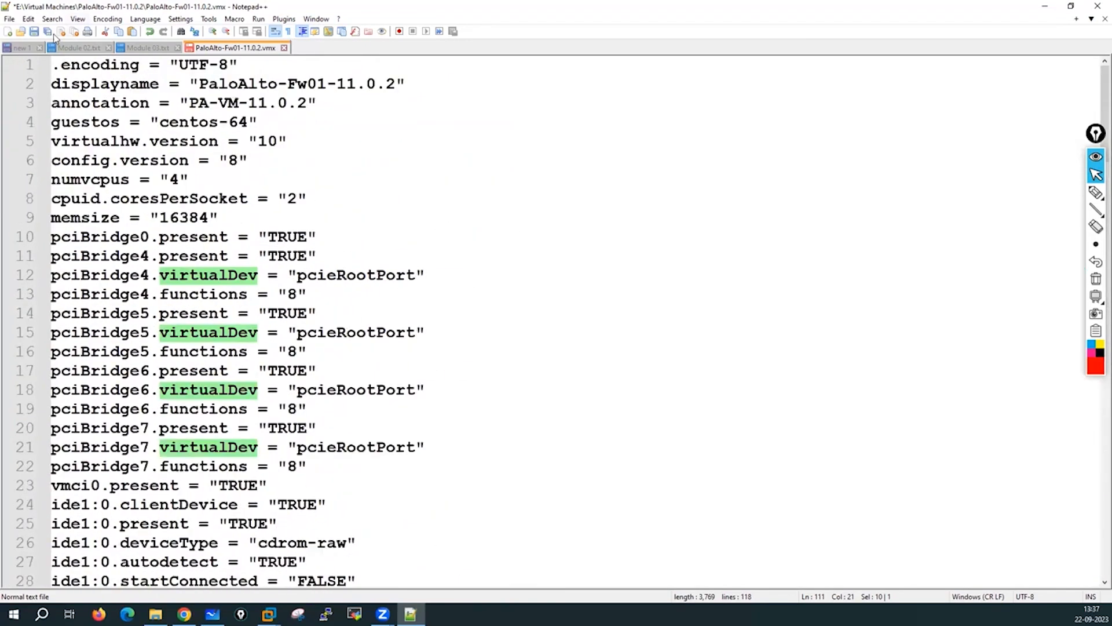
# Save and close the edited .vmx file, then minimize Notepad++.
pyautogui.click(36, 32)
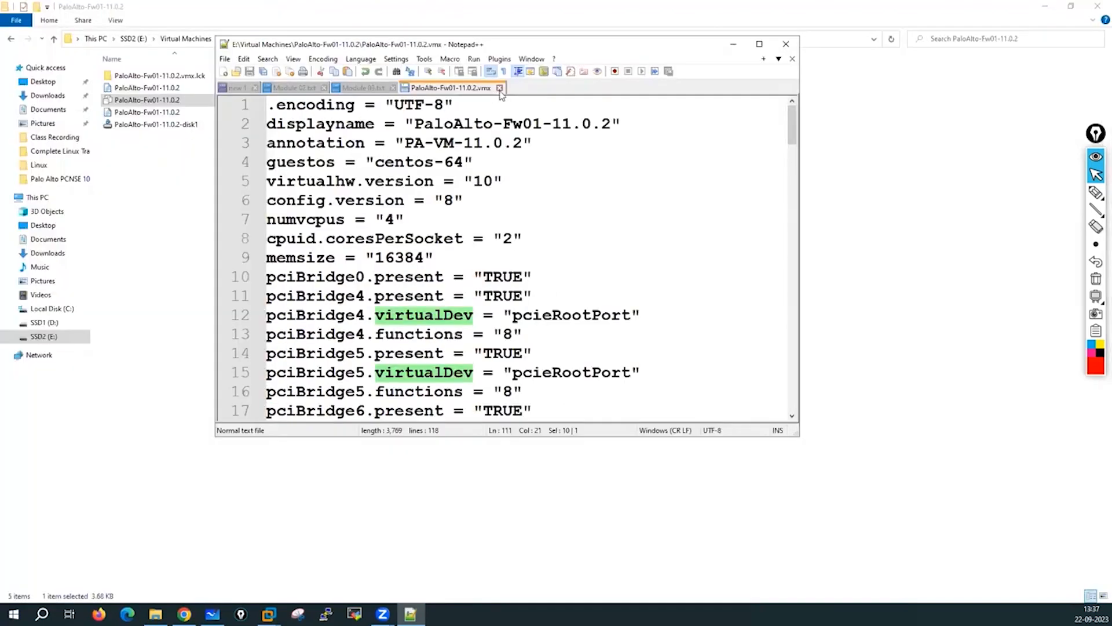
pyautogui.click(499, 88)
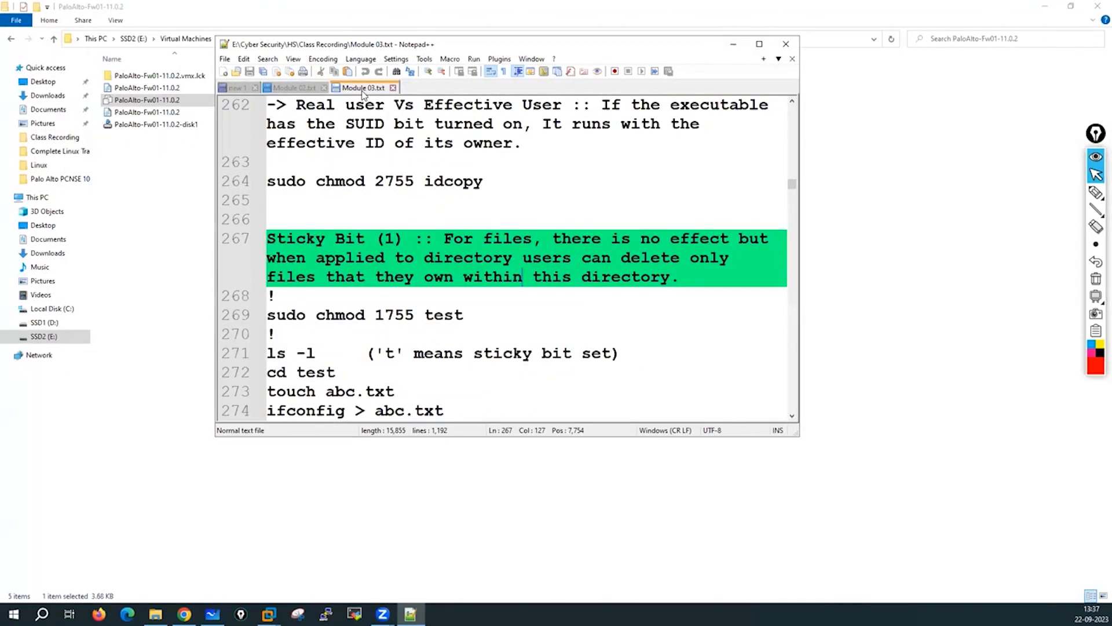
pyautogui.moveTo(730, 45); pyautogui.dragTo(690, 128)
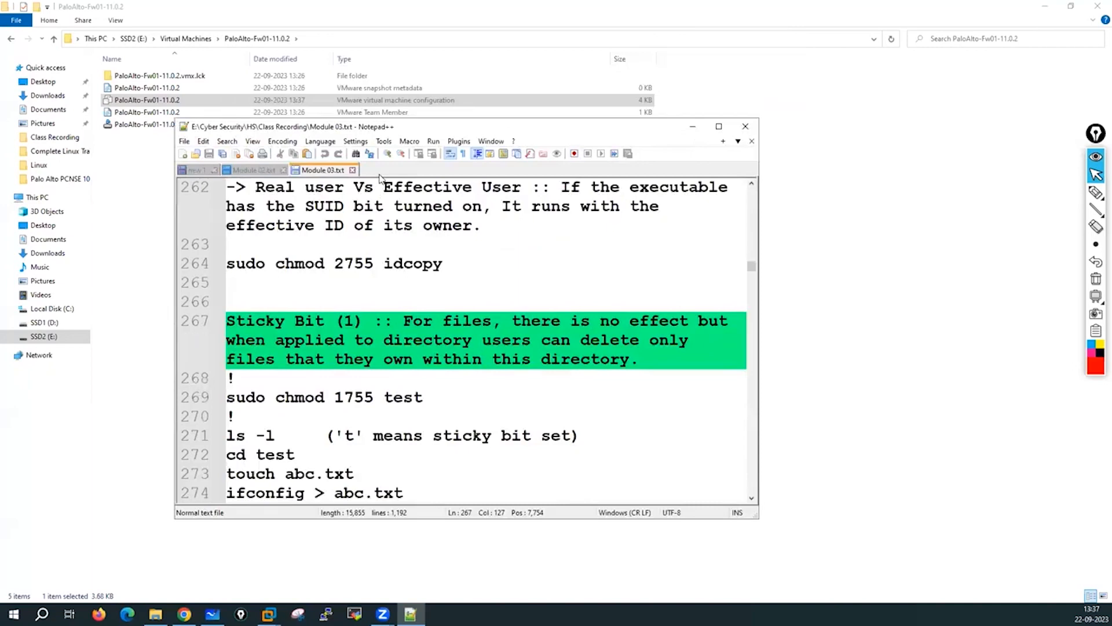
pyautogui.click(353, 170)
pyautogui.click(692, 126)
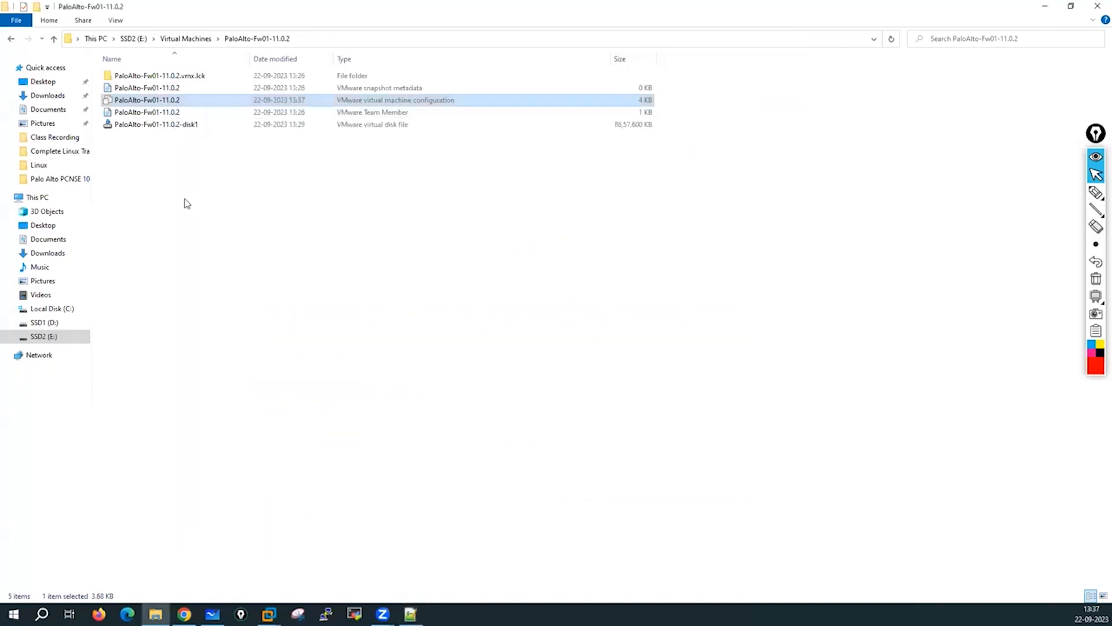
# Open the PaloAlto-Fw01-11.0.2 .vmx with VMware Workstation and return to its folder.
pyautogui.click(212, 238)
pyautogui.click(368, 102)
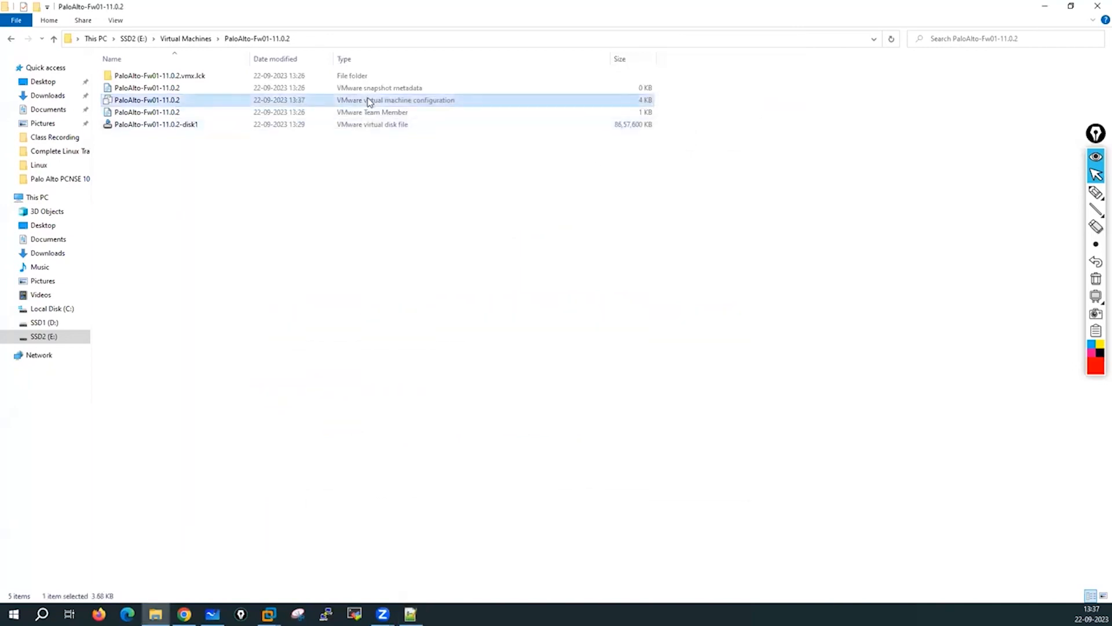
pyautogui.rightClick(368, 102)
pyautogui.click(428, 106)
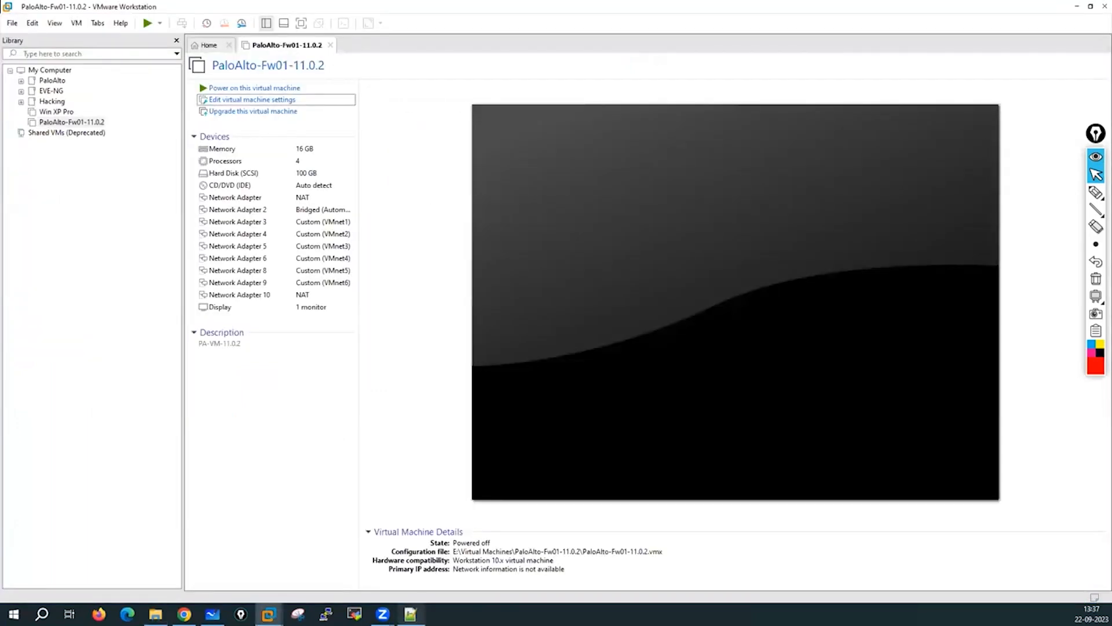
pyautogui.click(410, 613)
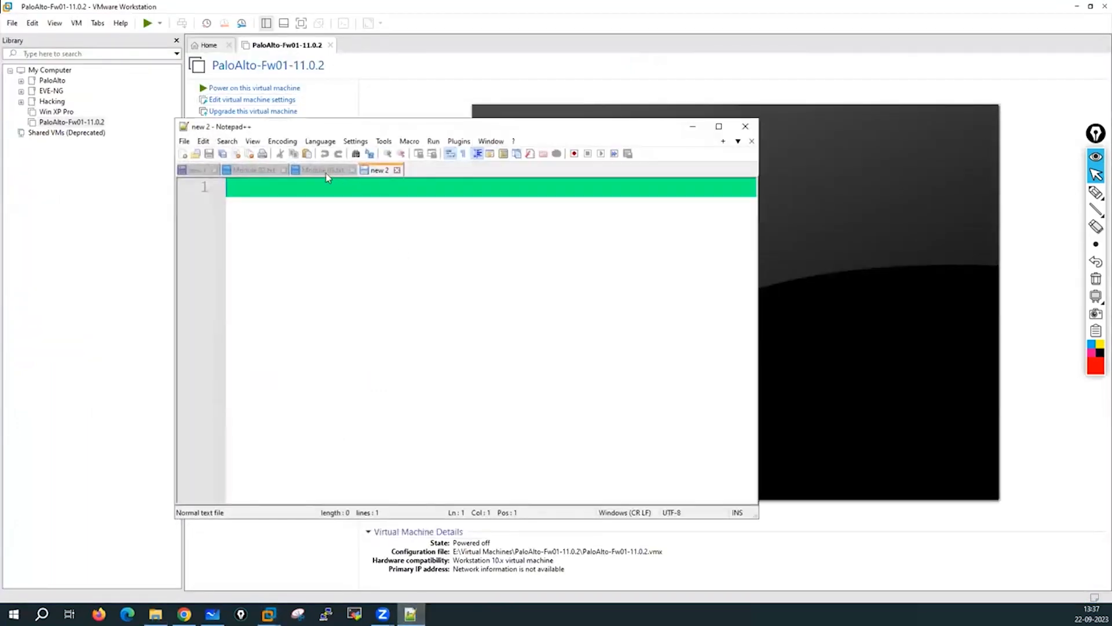
pyautogui.click(692, 126)
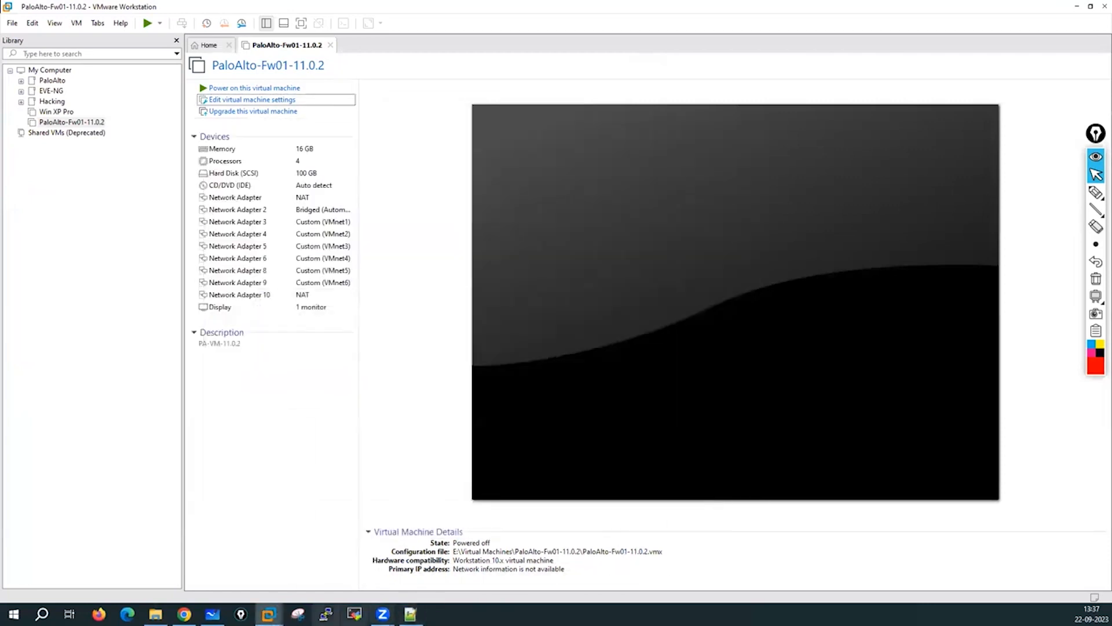
pyautogui.click(155, 613)
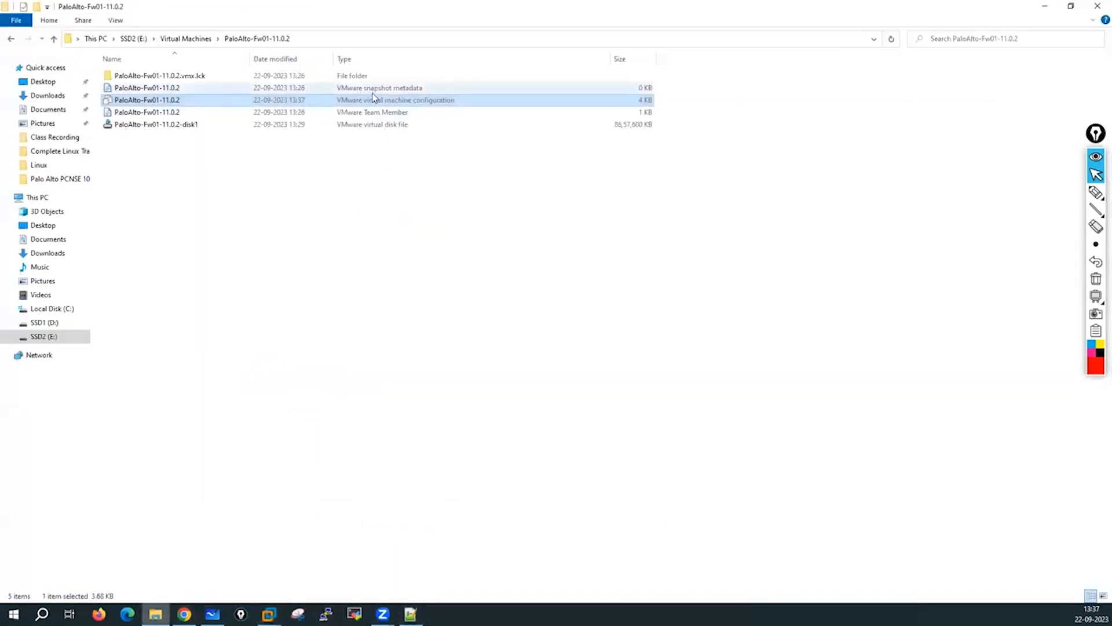
pyautogui.rightClick(377, 105)
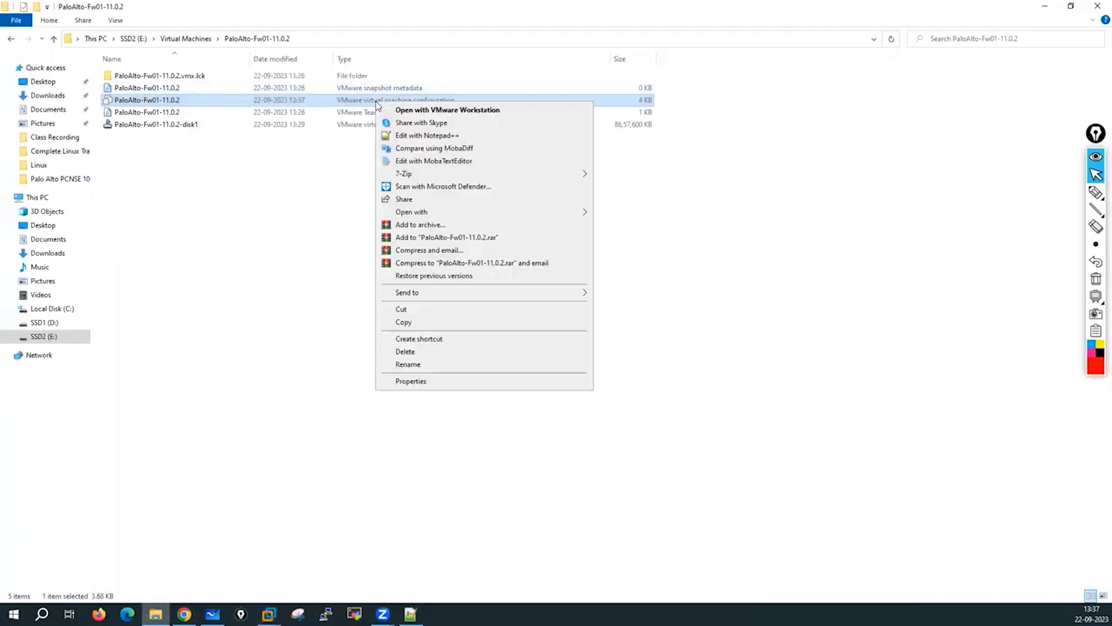
pyautogui.click(429, 137)
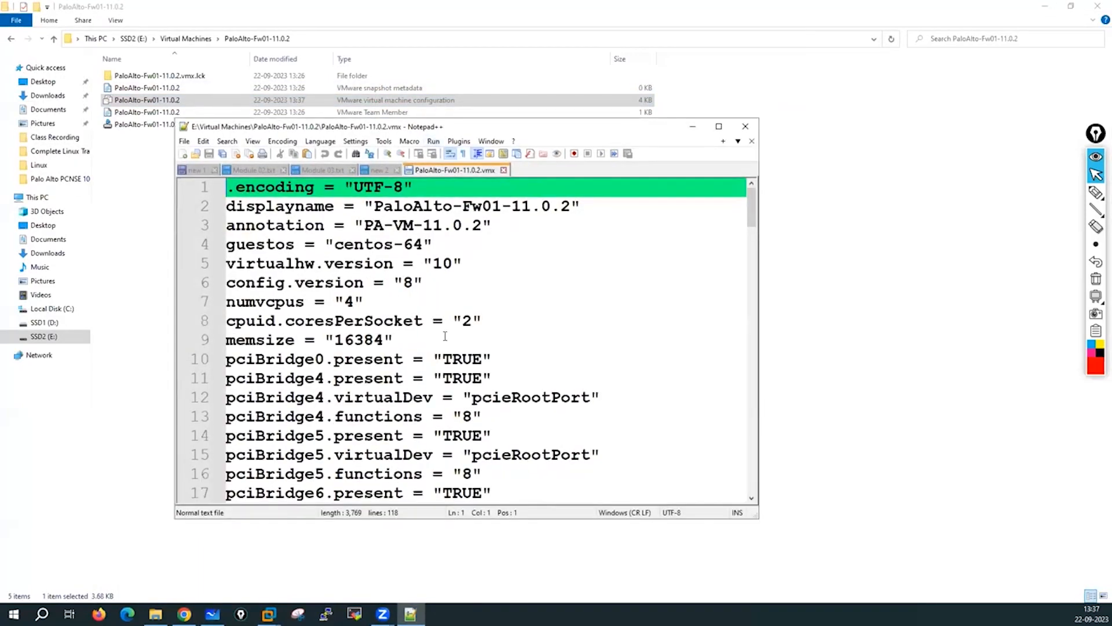
pyautogui.scroll(-4, 445, 336)
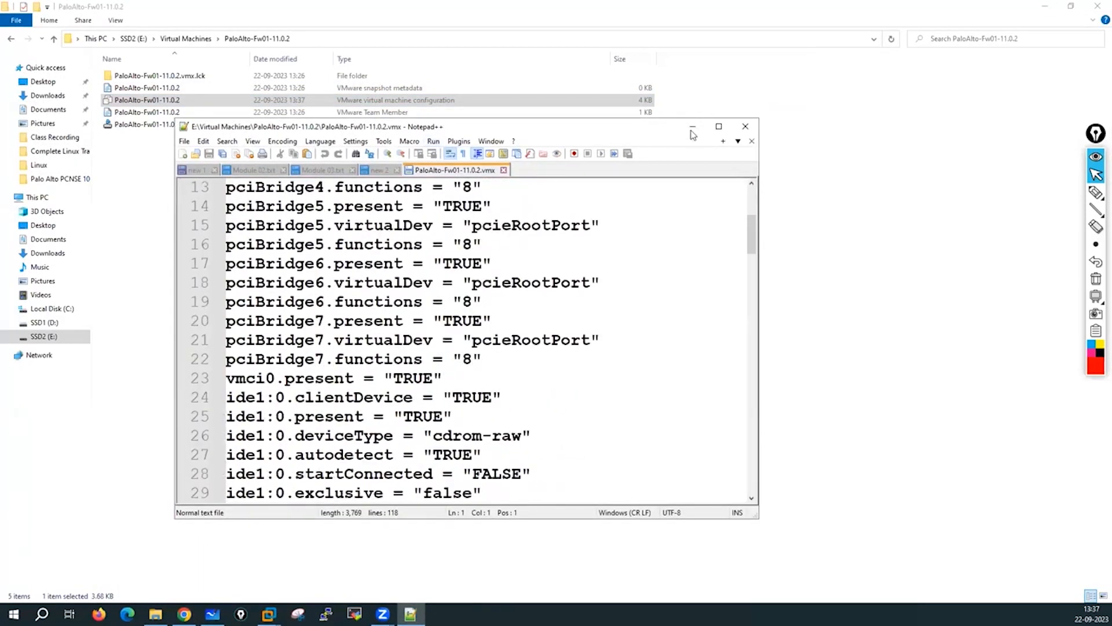
pyautogui.click(719, 127)
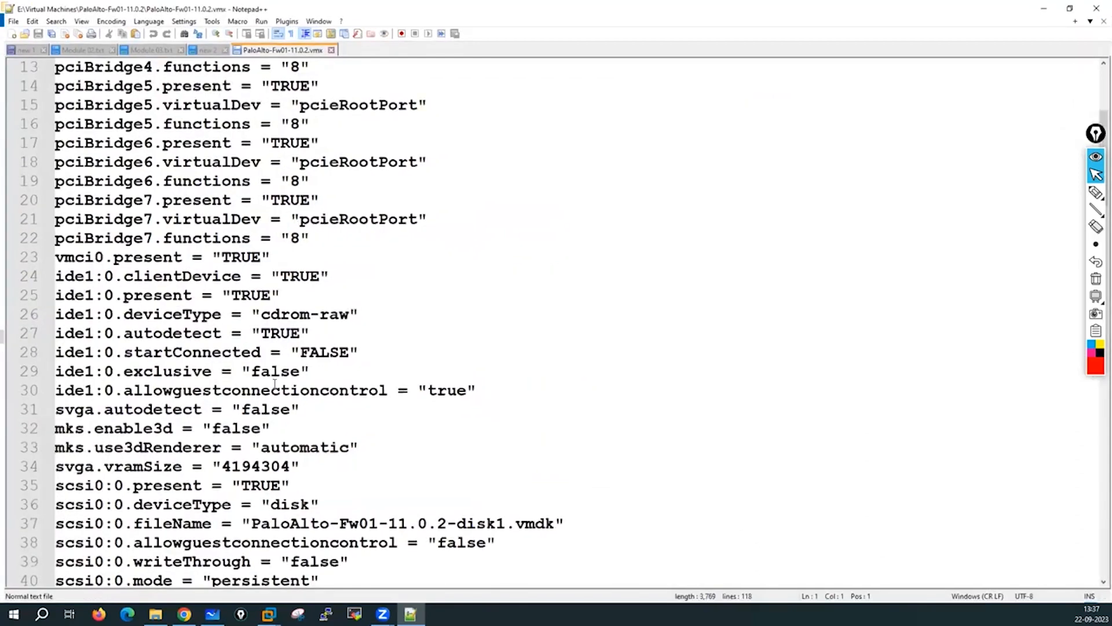
pyautogui.scroll(-6, 275, 385)
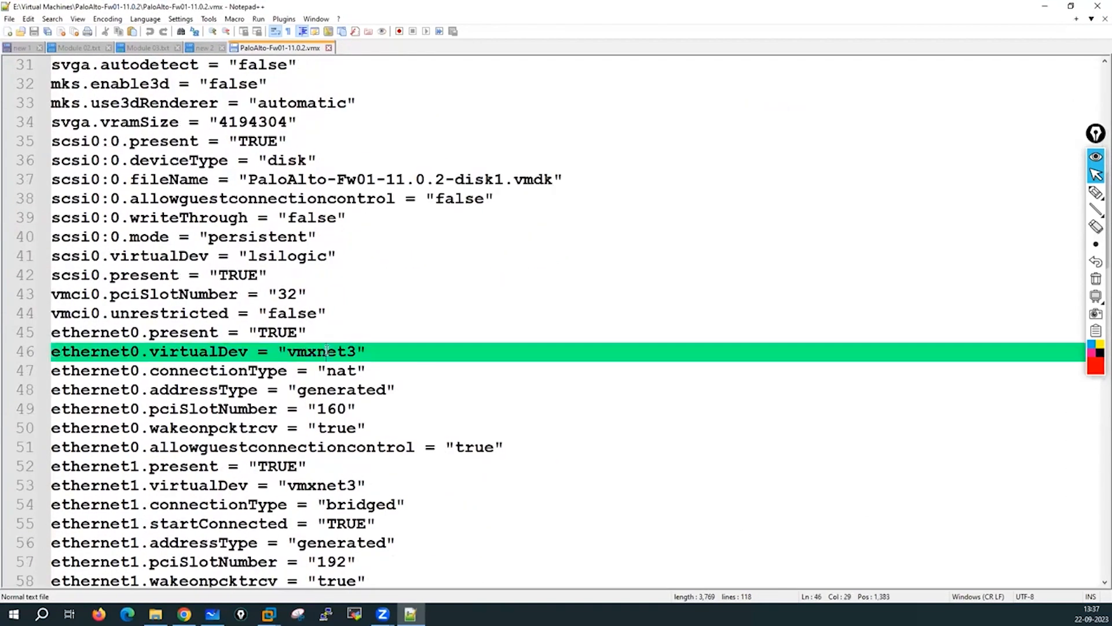
pyautogui.doubleClick(338, 350)
pyautogui.scroll(-9, 502, 331)
pyautogui.scroll(-9, 502, 332)
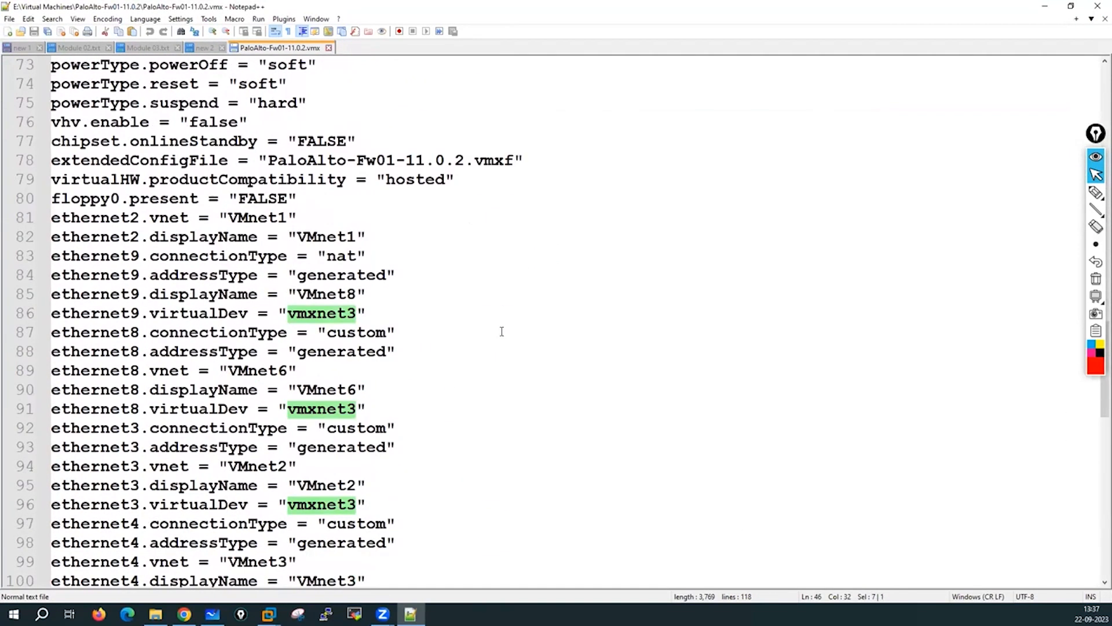
pyautogui.scroll(-5, 340, 501)
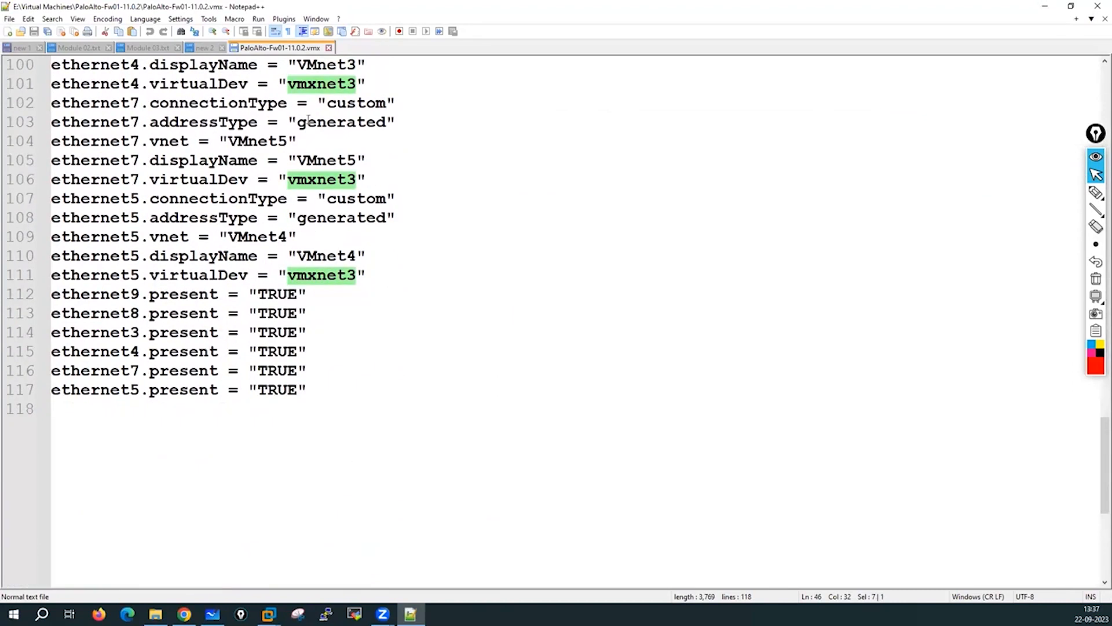
pyautogui.click(328, 48)
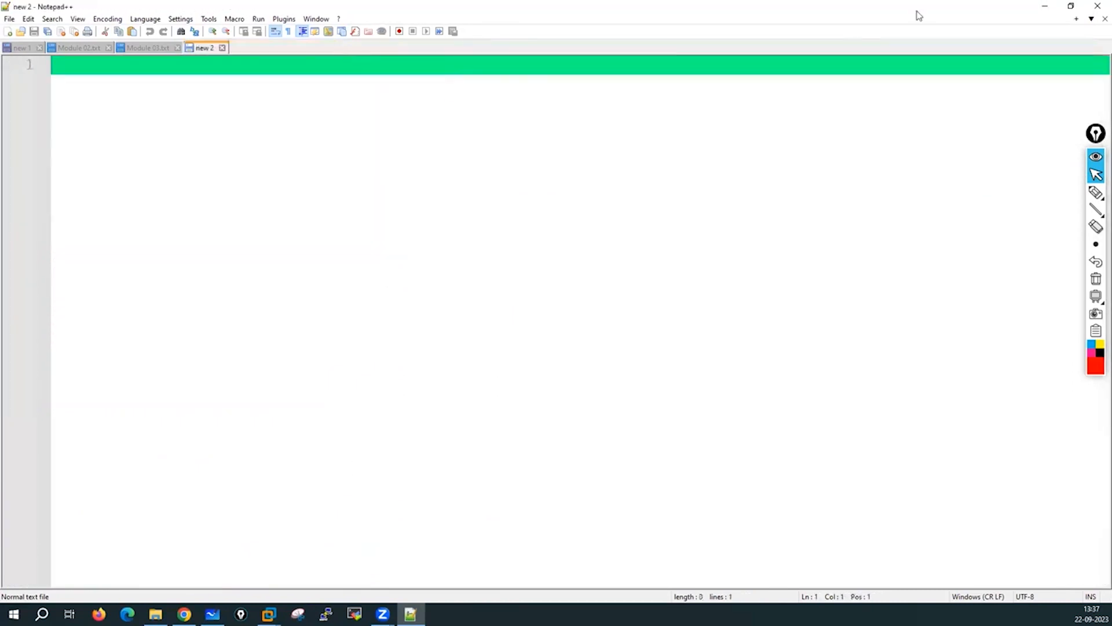
pyautogui.click(1045, 6)
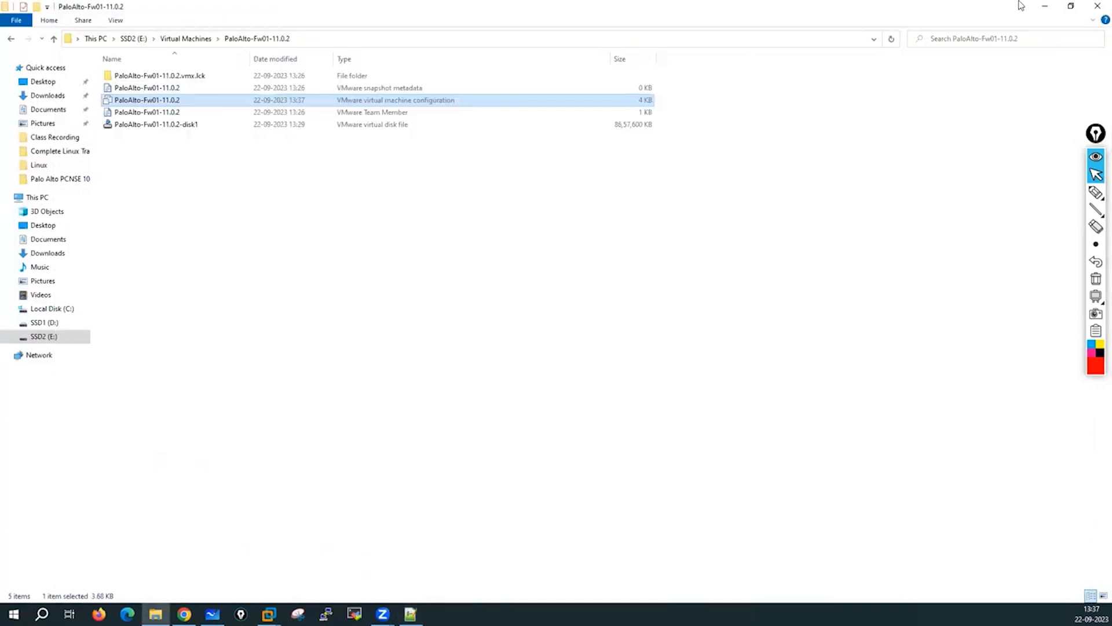
# Power on PaloAlto-Fw01-11.0.2 and annotate the PanOS Bootloader welcome message while it boots.
pyautogui.click(1046, 7)
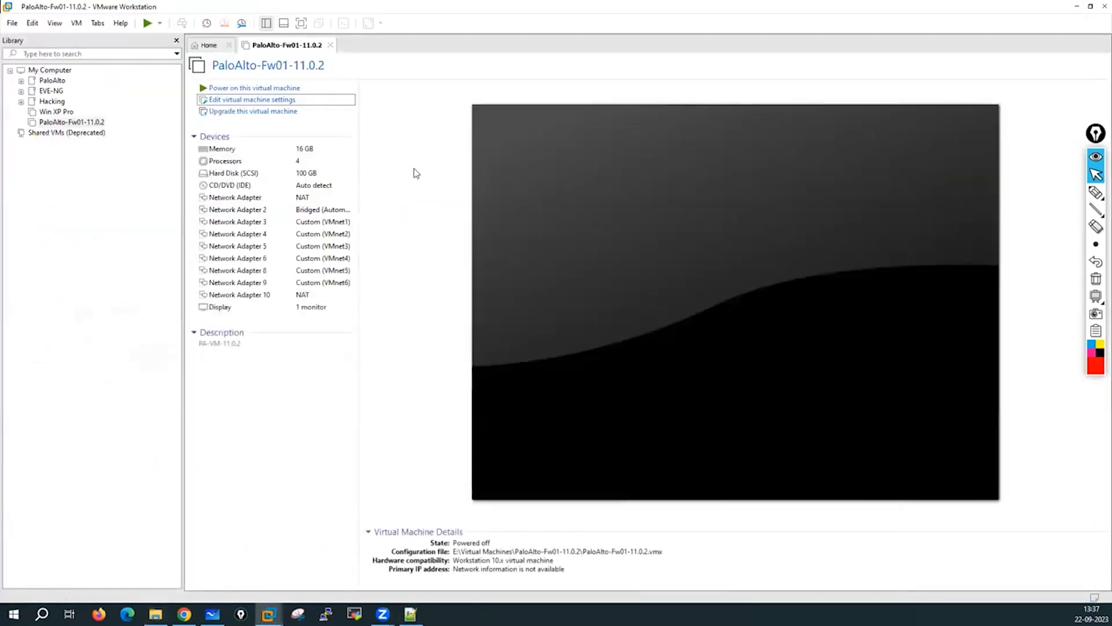
pyautogui.click(280, 88)
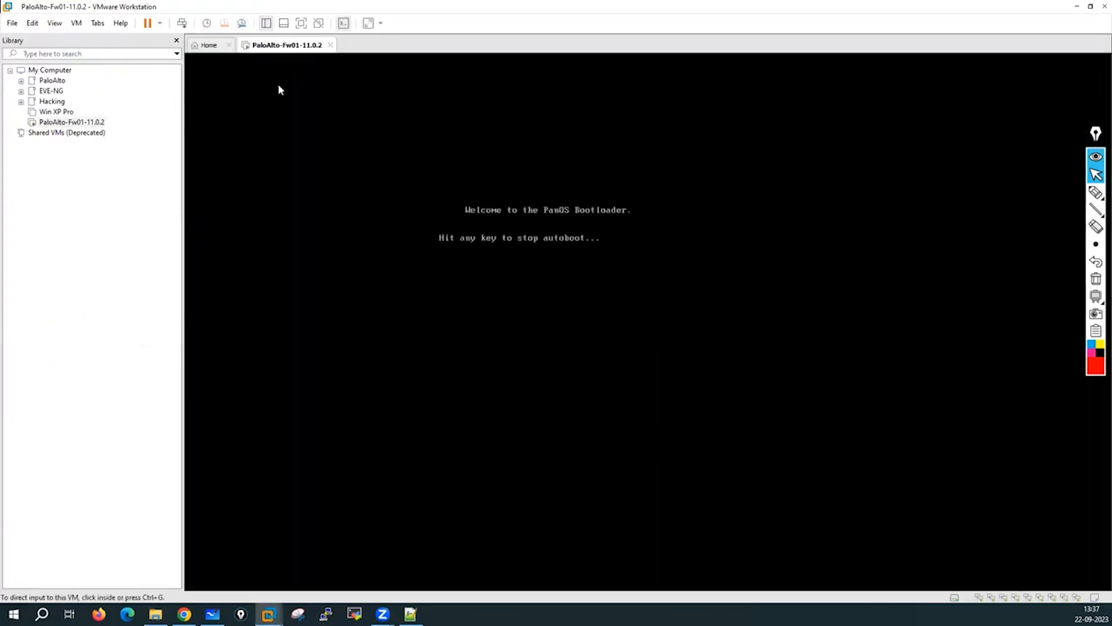
pyautogui.click(1096, 192)
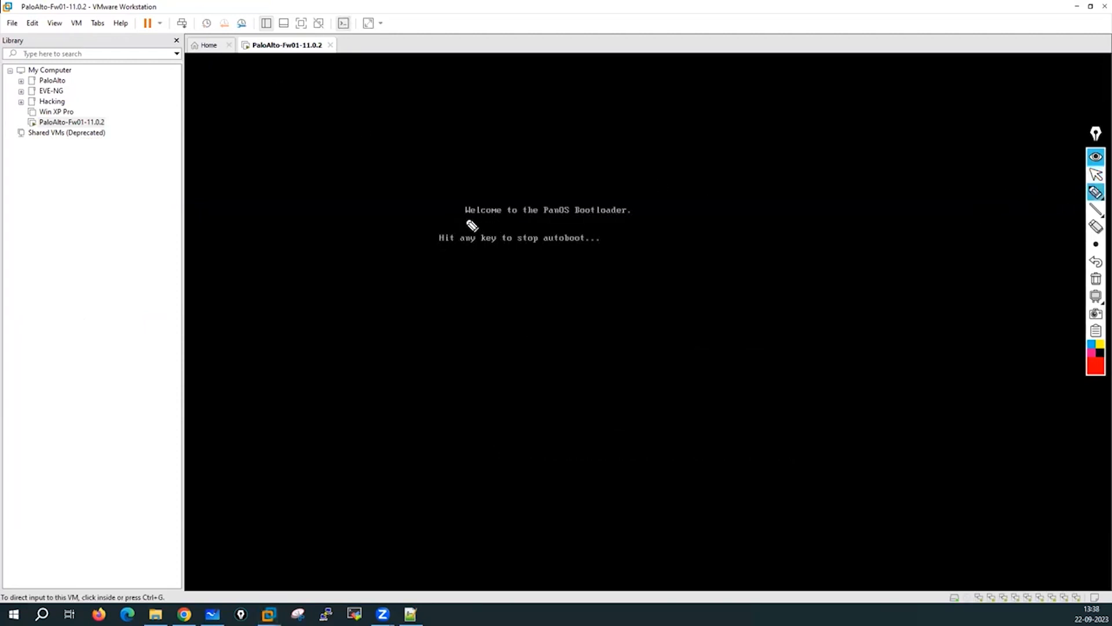
pyautogui.moveTo(463, 224); pyautogui.dragTo(653, 230)
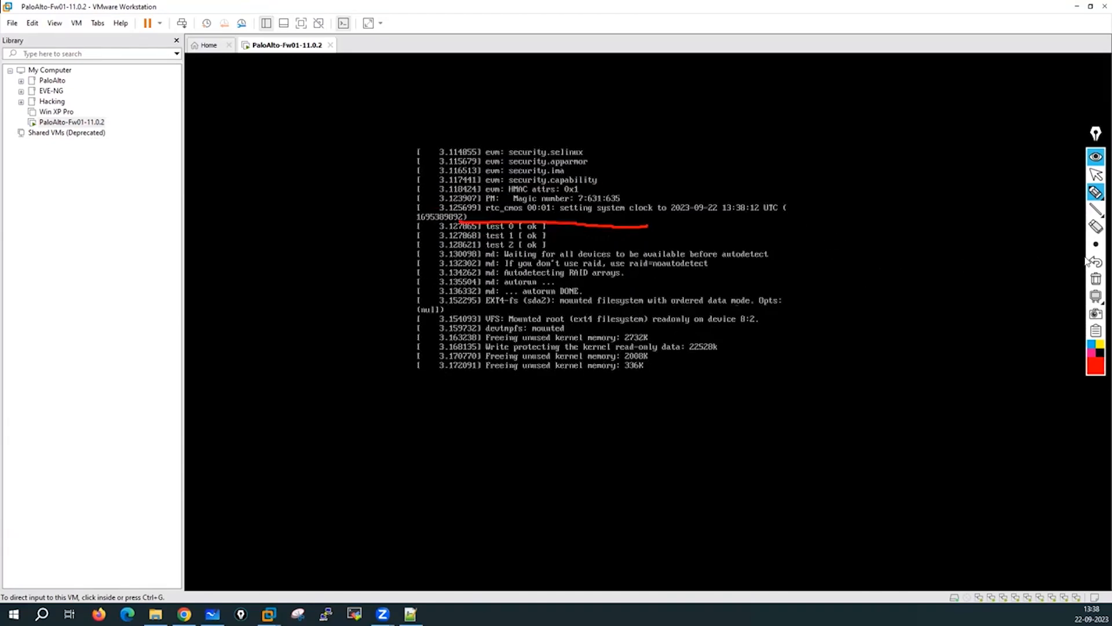
pyautogui.click(1095, 279)
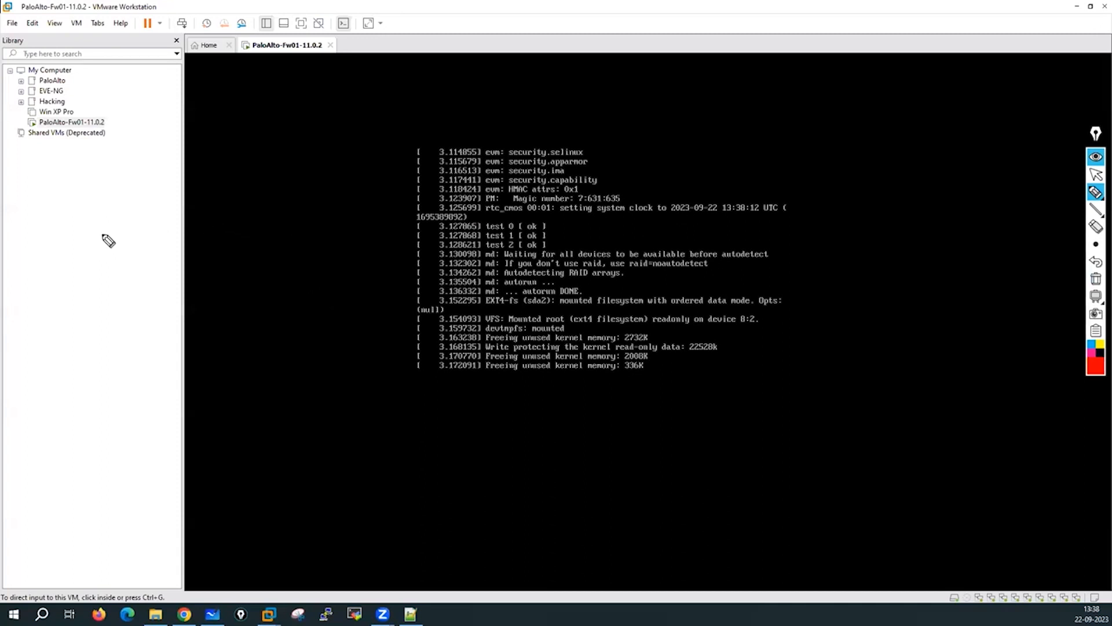
pyautogui.moveTo(64, 231)
pyautogui.mouseDown()
pyautogui.moveTo(81, 245)
pyautogui.moveTo(59, 238)
pyautogui.moveTo(112, 224)
pyautogui.moveTo(122, 214)
pyautogui.moveTo(108, 191)
pyautogui.moveTo(136, 194)
pyautogui.moveTo(100, 189)
pyautogui.mouseUp()
pyautogui.click(106, 203)
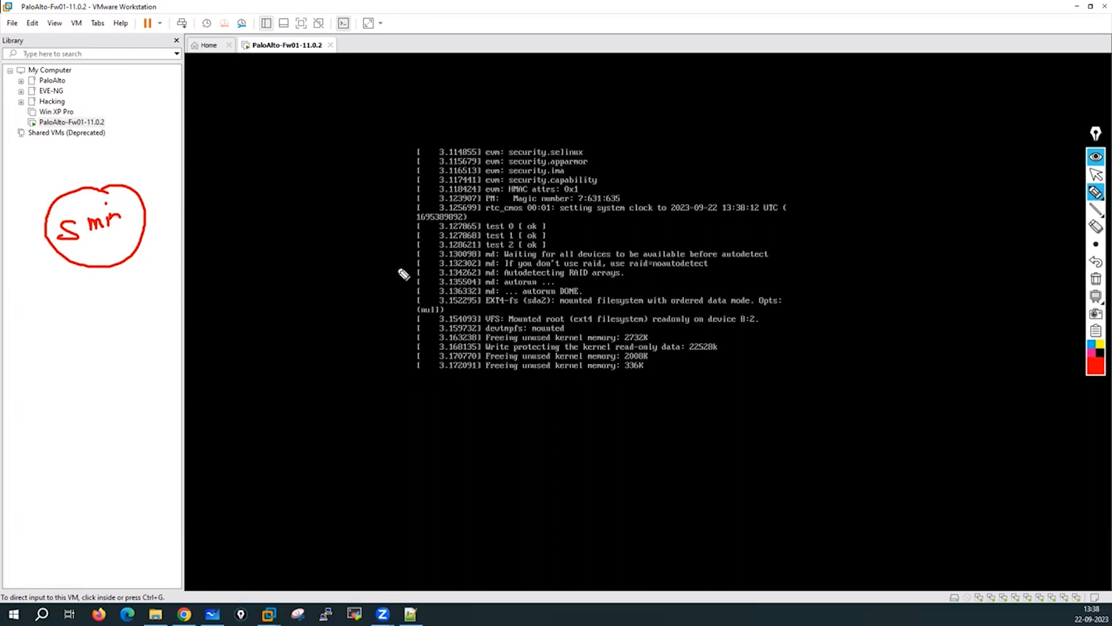
# Erase the red PanOS Bootloader annotation ink and return to the select arrow.
pyautogui.click(1096, 279)
pyautogui.click(1096, 173)
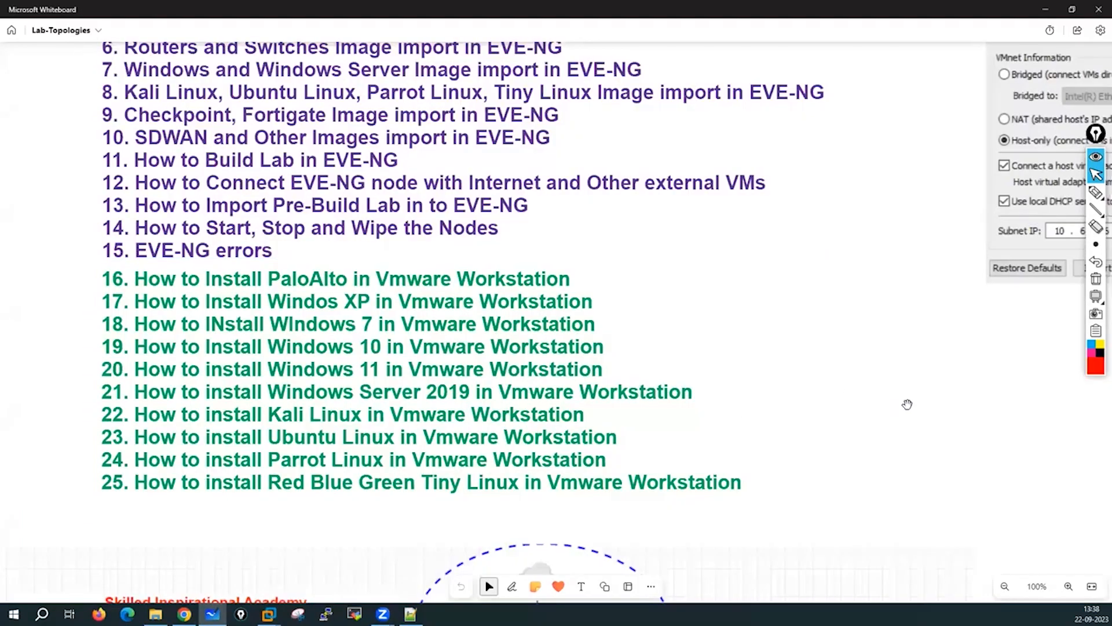
# Bring up Whiteboard, move to an empty area and pick the red pen.
pyautogui.moveTo(907, 415); pyautogui.dragTo(920, 370)
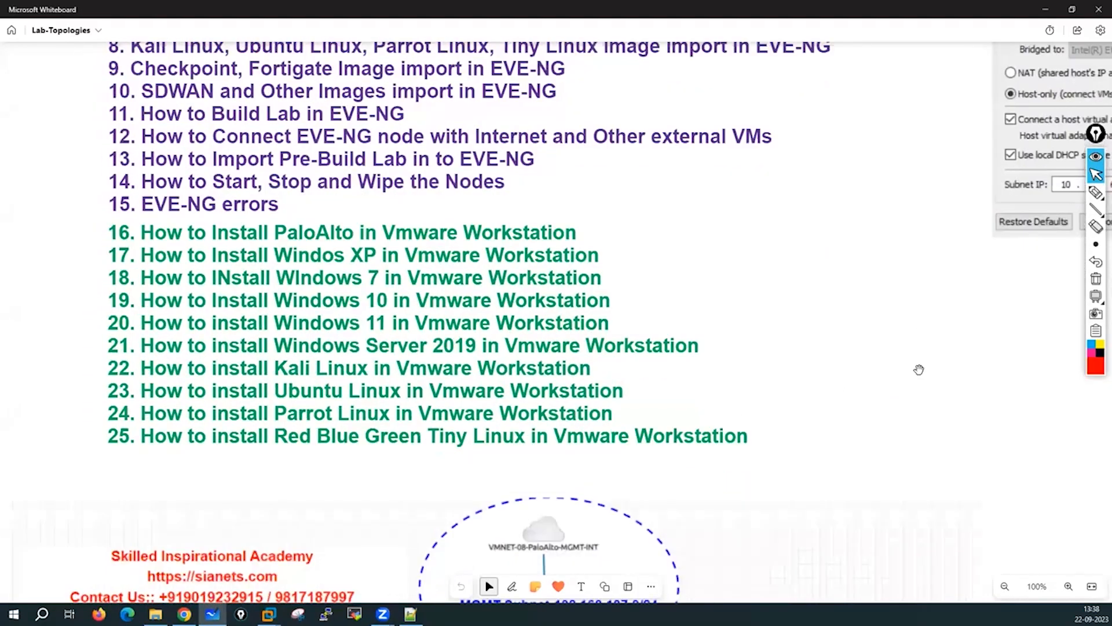
pyautogui.scroll(-4, 556, 298)
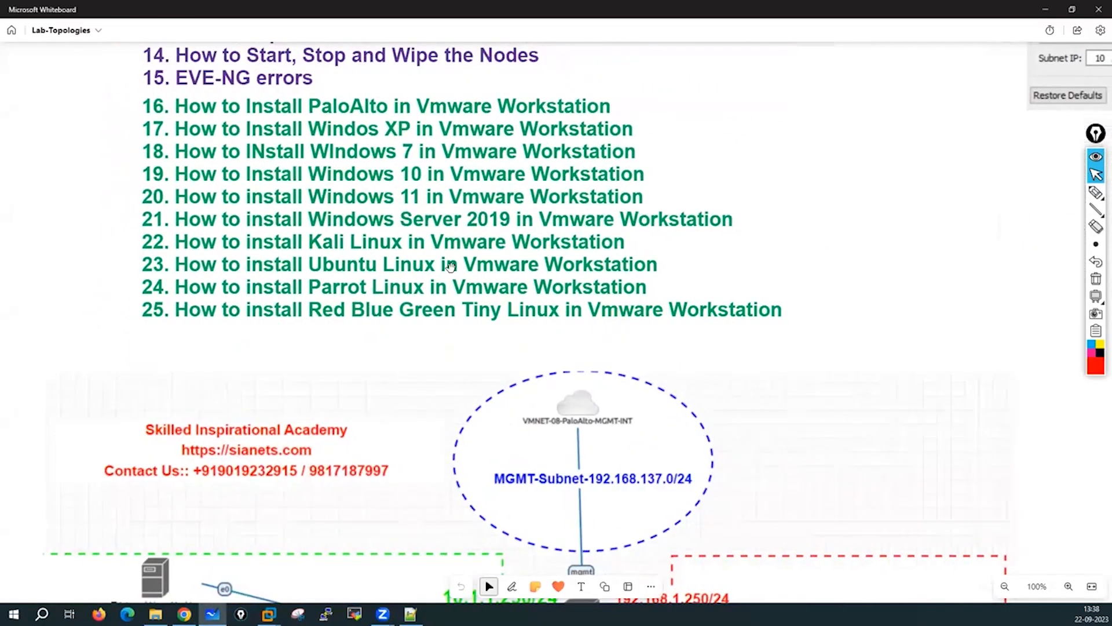
pyautogui.moveTo(322, 260); pyautogui.dragTo(872, 307)
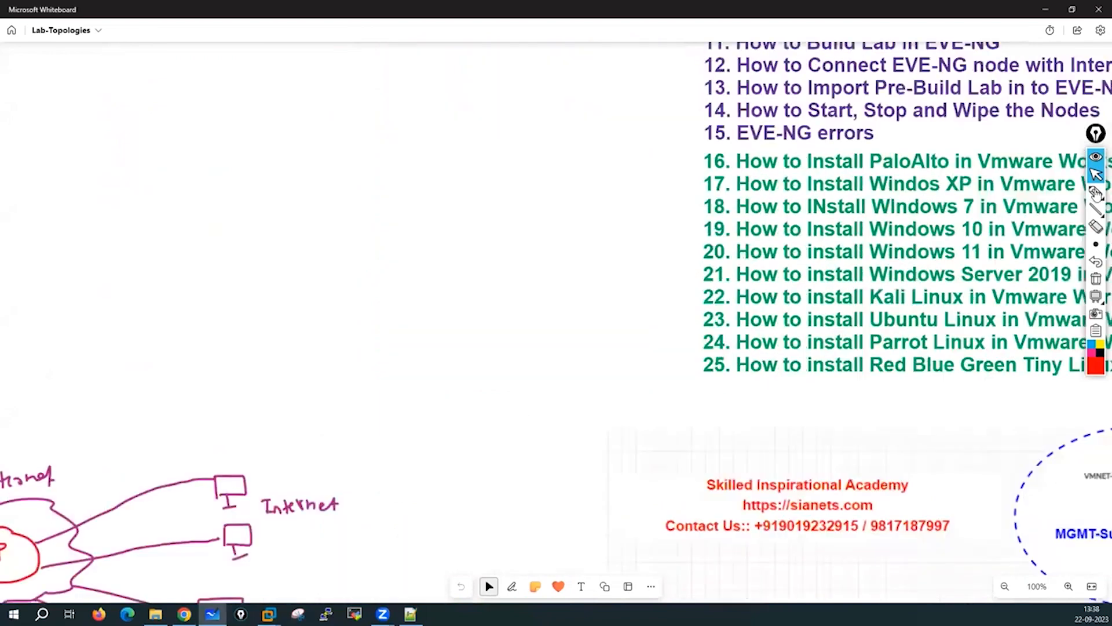
pyautogui.click(1096, 193)
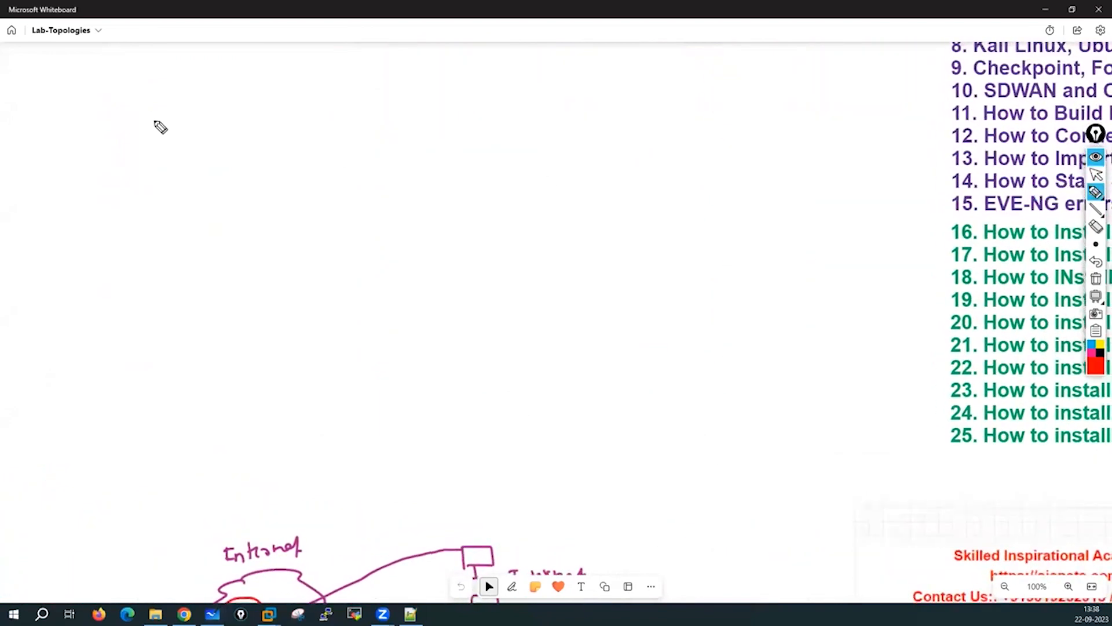
# Write 'PAN-OS 10, 11' with an arrow from 10 to a 16GB memory note.
pyautogui.moveTo(154, 118)
pyautogui.mouseDown()
pyautogui.moveTo(155, 150)
pyautogui.moveTo(191, 119)
pyautogui.moveTo(206, 119)
pyautogui.moveTo(208, 134)
pyautogui.mouseUp()
pyautogui.moveTo(219, 126)
pyautogui.mouseDown()
pyautogui.moveTo(239, 110)
pyautogui.moveTo(255, 127)
pyautogui.mouseUp()
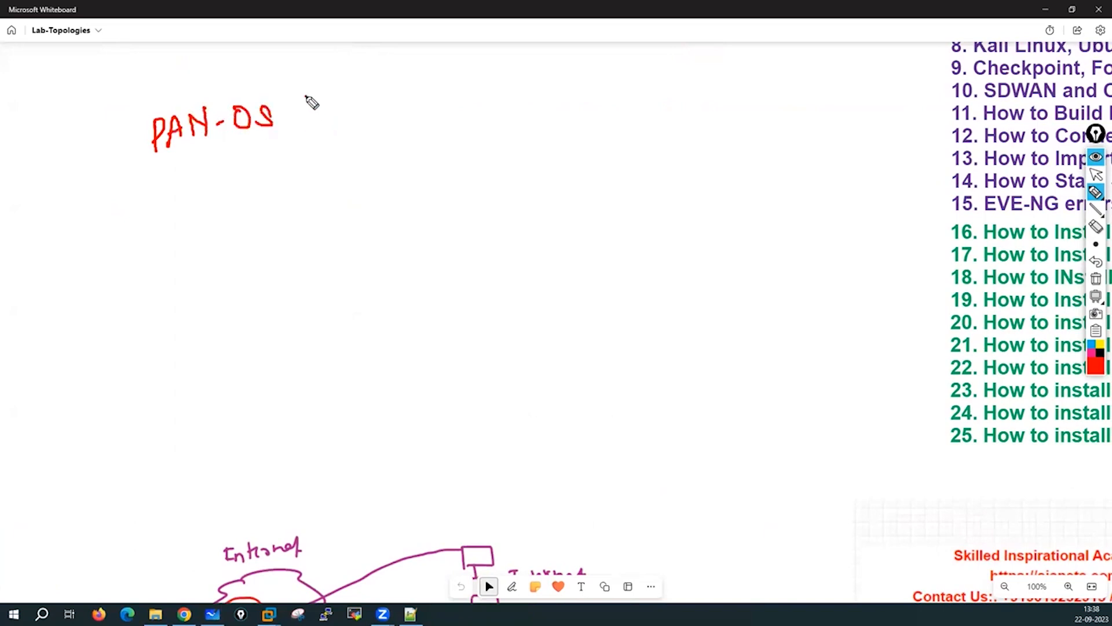
pyautogui.moveTo(307, 100)
pyautogui.mouseDown()
pyautogui.moveTo(313, 120)
pyautogui.moveTo(328, 94)
pyautogui.mouseUp()
pyautogui.moveTo(313, 138)
pyautogui.mouseDown()
pyautogui.moveTo(316, 161)
pyautogui.moveTo(333, 166)
pyautogui.mouseUp()
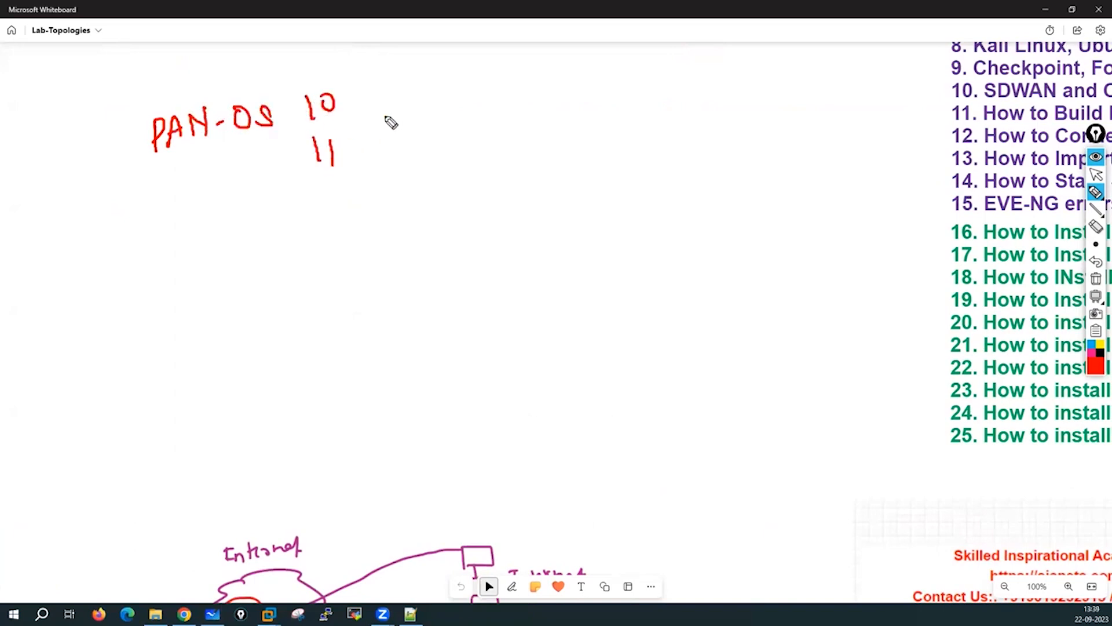
pyautogui.moveTo(367, 99)
pyautogui.mouseDown()
pyautogui.moveTo(420, 113)
pyautogui.moveTo(374, 148)
pyautogui.mouseUp()
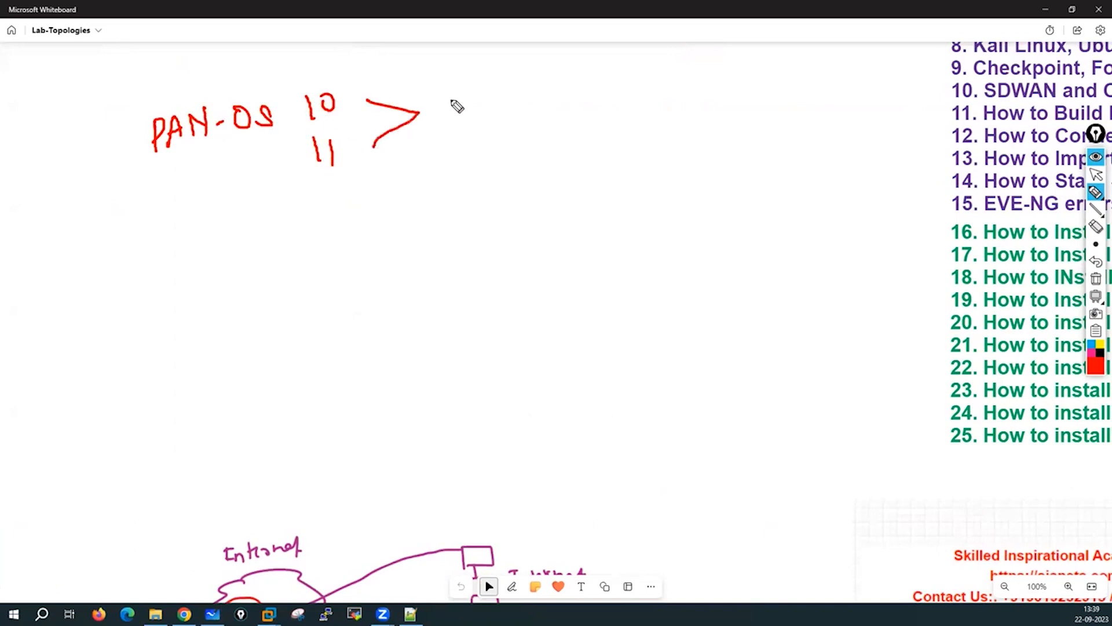
pyautogui.moveTo(447, 87)
pyautogui.mouseDown()
pyautogui.moveTo(449, 117)
pyautogui.moveTo(461, 101)
pyautogui.moveTo(504, 109)
pyautogui.mouseUp()
pyautogui.moveTo(505, 82)
pyautogui.mouseDown()
pyautogui.moveTo(521, 94)
pyautogui.moveTo(509, 107)
pyautogui.moveTo(597, 87)
pyautogui.moveTo(650, 90)
pyautogui.mouseUp()
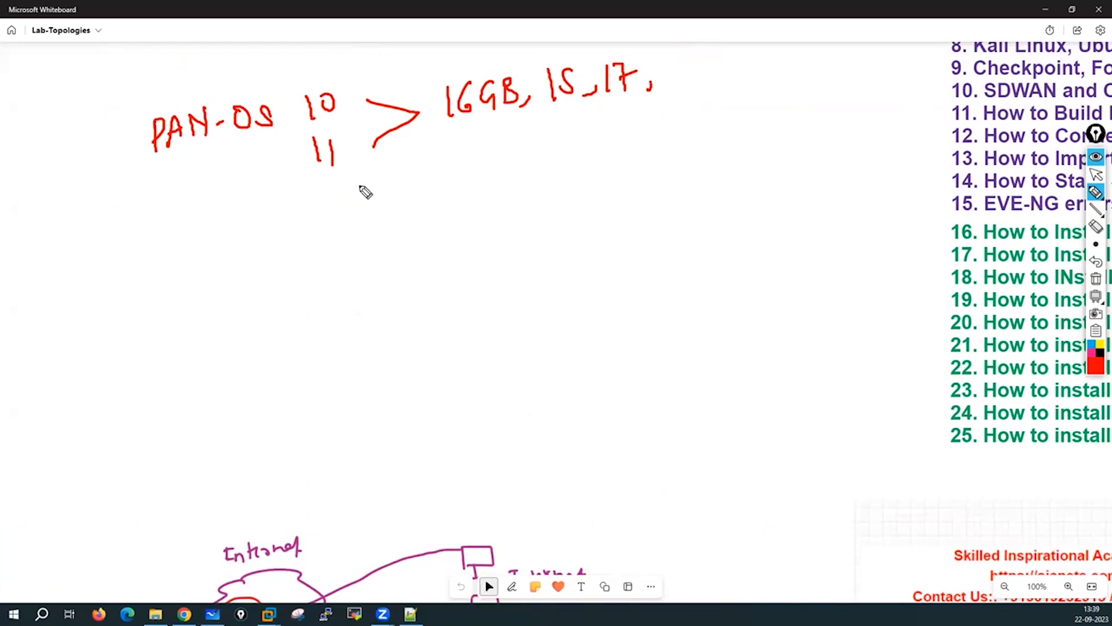
# Add an arrow from version 11 to a circled 8GB, plus a circled disk size with ticks.
pyautogui.moveTo(352, 171); pyautogui.dragTo(406, 197)
pyautogui.moveTo(470, 167)
pyautogui.mouseDown()
pyautogui.moveTo(463, 186)
pyautogui.moveTo(471, 168)
pyautogui.moveTo(497, 178)
pyautogui.moveTo(522, 163)
pyautogui.moveTo(511, 189)
pyautogui.mouseUp()
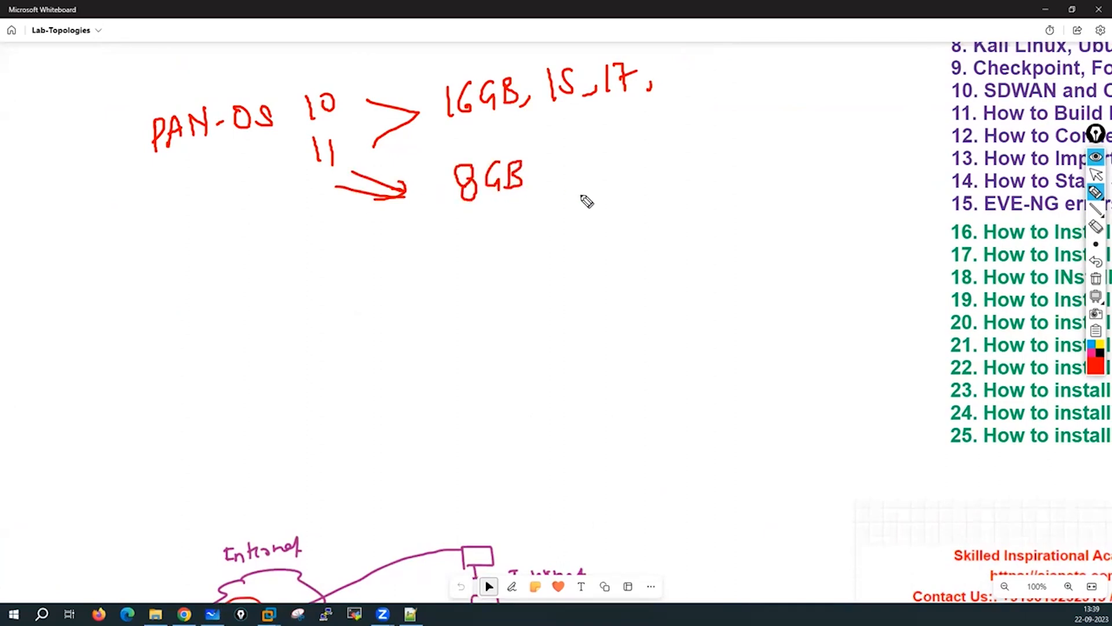
pyautogui.click(513, 140)
pyautogui.moveTo(512, 141); pyautogui.dragTo(483, 141)
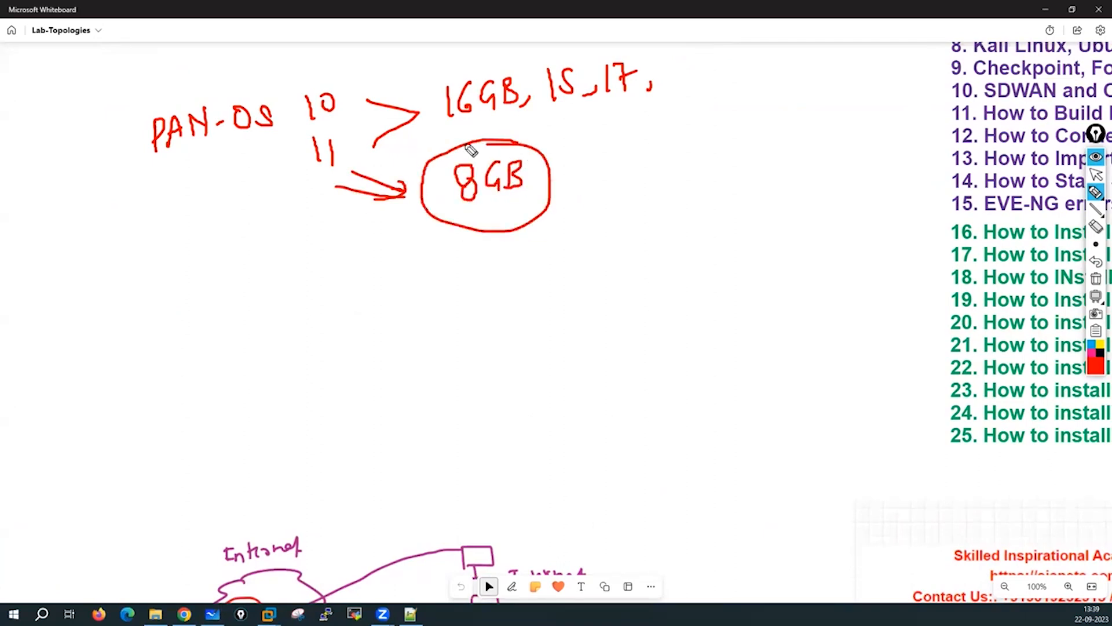
pyautogui.moveTo(638, 130)
pyautogui.mouseDown()
pyautogui.moveTo(630, 152)
pyautogui.moveTo(686, 134)
pyautogui.mouseUp()
pyautogui.moveTo(703, 130); pyautogui.dragTo(698, 145)
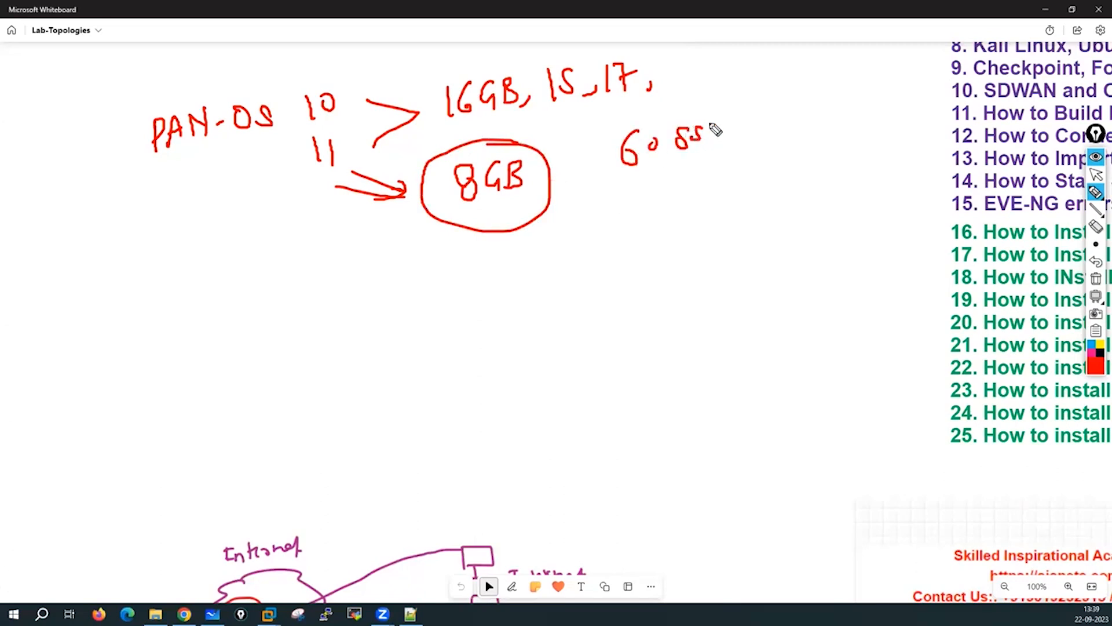
pyautogui.moveTo(631, 119)
pyautogui.mouseDown()
pyautogui.moveTo(705, 115)
pyautogui.moveTo(682, 170)
pyautogui.mouseUp()
pyautogui.moveTo(693, 130); pyautogui.dragTo(713, 156)
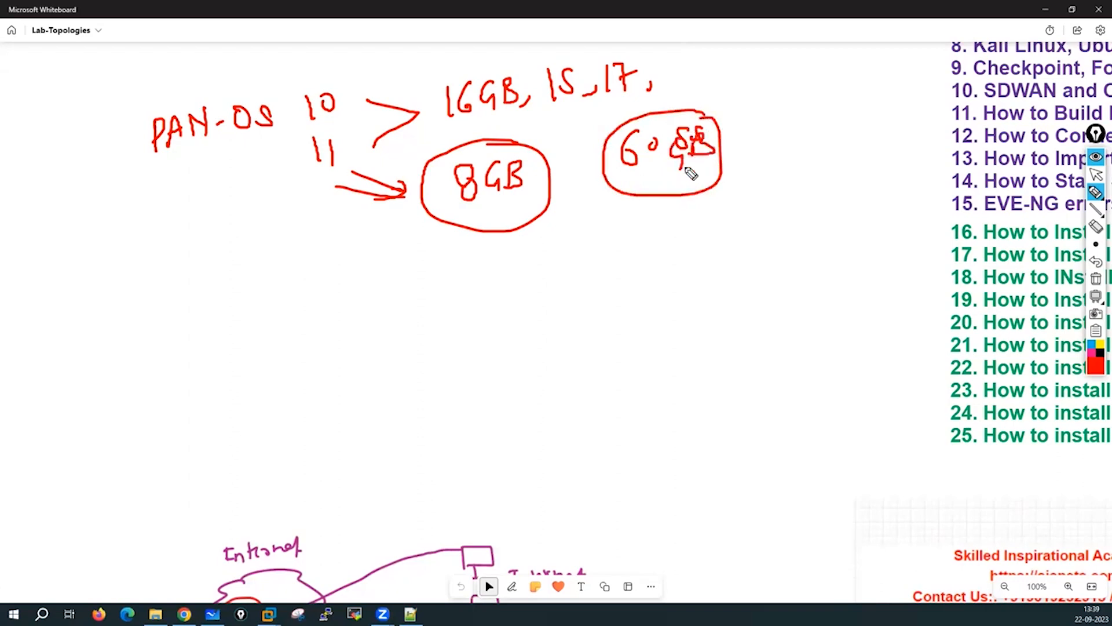
pyautogui.moveTo(655, 201)
pyautogui.mouseDown()
pyautogui.moveTo(712, 243)
pyautogui.moveTo(658, 200)
pyautogui.mouseUp()
pyautogui.moveTo(649, 214)
pyautogui.mouseDown()
pyautogui.moveTo(654, 226)
pyautogui.moveTo(672, 221)
pyautogui.mouseUp()
pyautogui.moveTo(685, 232); pyautogui.dragTo(657, 250)
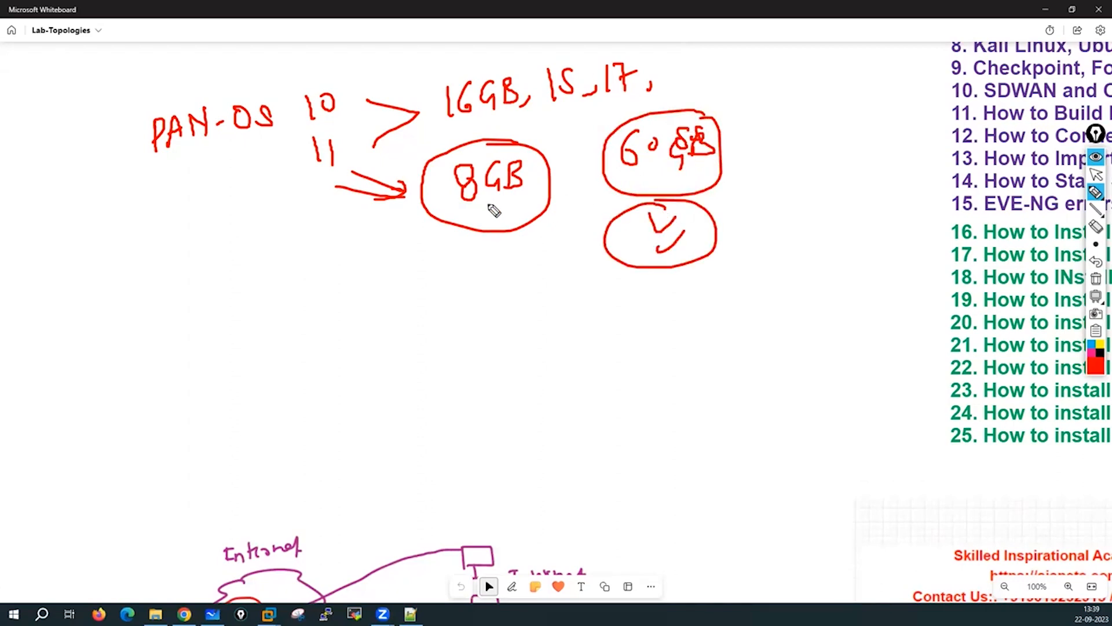
pyautogui.moveTo(487, 210)
pyautogui.mouseDown()
pyautogui.moveTo(491, 229)
pyautogui.moveTo(519, 209)
pyautogui.mouseUp()
# Sketch the network adapter note: arrows to vmxnet3, circled 8, 12 and 9.
pyautogui.moveTo(221, 303)
pyautogui.mouseDown()
pyautogui.moveTo(312, 293)
pyautogui.moveTo(351, 304)
pyautogui.moveTo(397, 284)
pyautogui.moveTo(449, 290)
pyautogui.moveTo(478, 276)
pyautogui.moveTo(504, 293)
pyautogui.moveTo(529, 278)
pyautogui.moveTo(542, 289)
pyautogui.mouseUp()
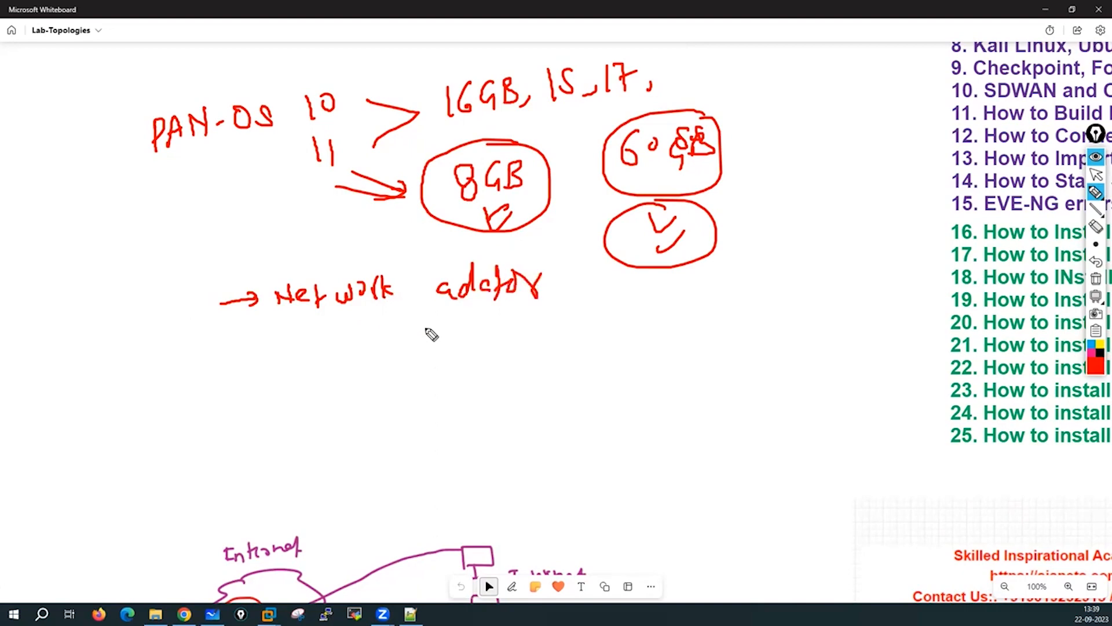
pyautogui.moveTo(343, 370)
pyautogui.mouseDown()
pyautogui.moveTo(429, 366)
pyautogui.moveTo(412, 384)
pyautogui.mouseUp()
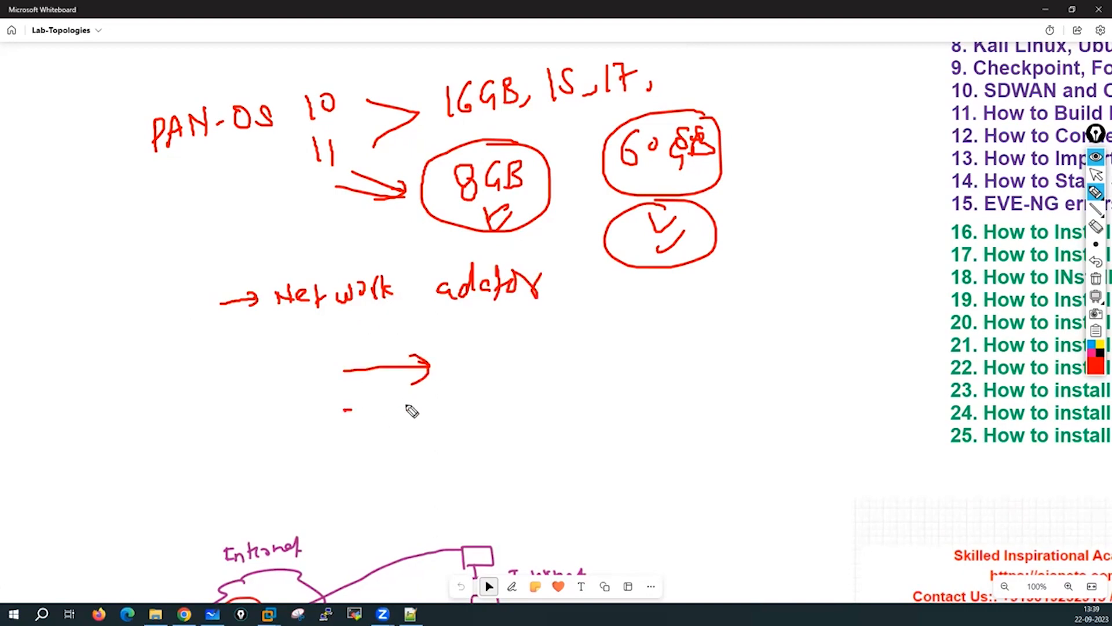
pyautogui.moveTo(344, 410); pyautogui.dragTo(389, 417)
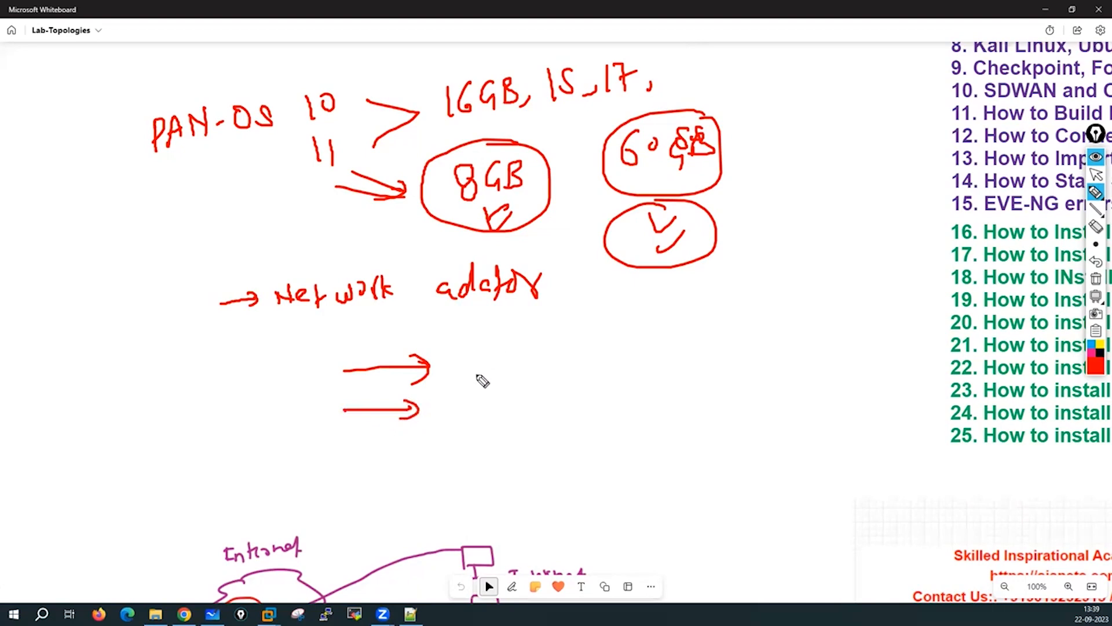
pyautogui.moveTo(473, 366)
pyautogui.mouseDown()
pyautogui.moveTo(542, 383)
pyautogui.moveTo(581, 369)
pyautogui.moveTo(575, 378)
pyautogui.moveTo(539, 341)
pyautogui.mouseUp()
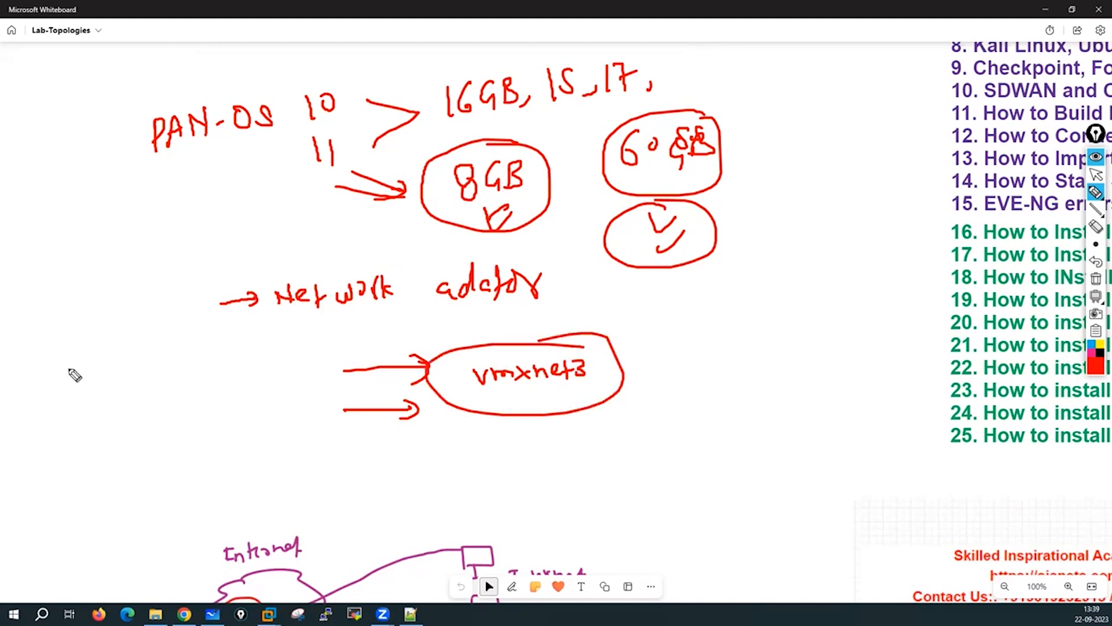
pyautogui.moveTo(61, 389)
pyautogui.mouseDown()
pyautogui.moveTo(67, 409)
pyautogui.moveTo(89, 407)
pyautogui.mouseUp()
pyautogui.moveTo(145, 379)
pyautogui.mouseDown()
pyautogui.moveTo(143, 405)
pyautogui.moveTo(177, 397)
pyautogui.mouseUp()
pyautogui.moveTo(168, 363)
pyautogui.mouseDown()
pyautogui.moveTo(211, 440)
pyautogui.moveTo(174, 366)
pyautogui.mouseUp()
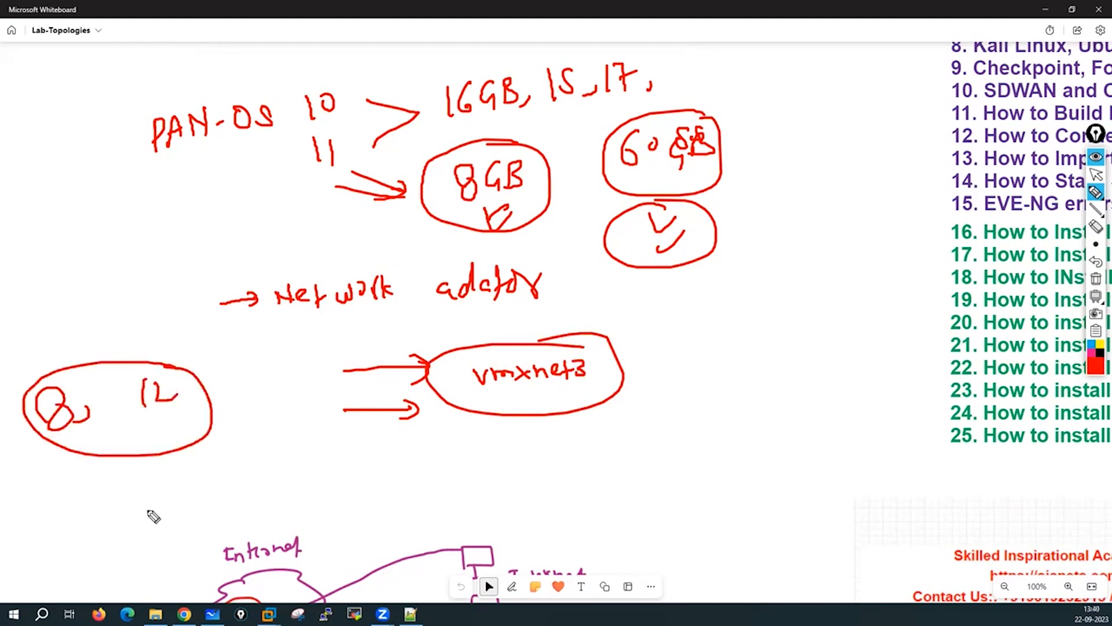
pyautogui.moveTo(157, 482)
pyautogui.mouseDown()
pyautogui.moveTo(144, 490)
pyautogui.moveTo(148, 508)
pyautogui.mouseUp()
pyautogui.moveTo(165, 464)
pyautogui.mouseDown()
pyautogui.moveTo(194, 499)
pyautogui.moveTo(198, 489)
pyautogui.moveTo(235, 504)
pyautogui.mouseUp()
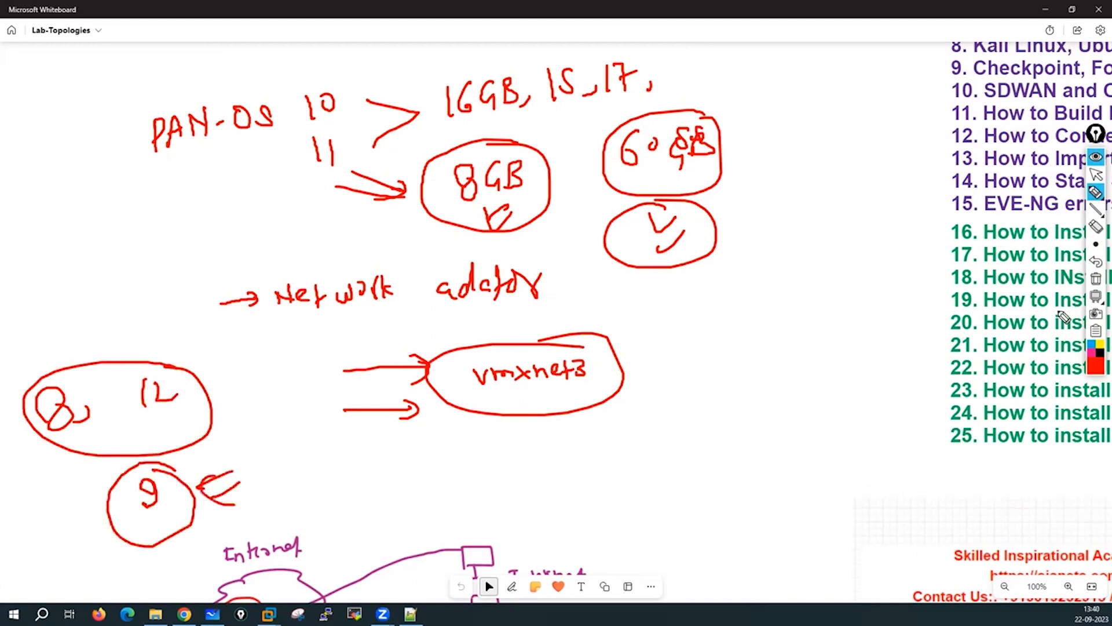
# Wipe all the red notes and hide Whiteboard to return to the VM.
pyautogui.click(1096, 280)
pyautogui.click(1096, 174)
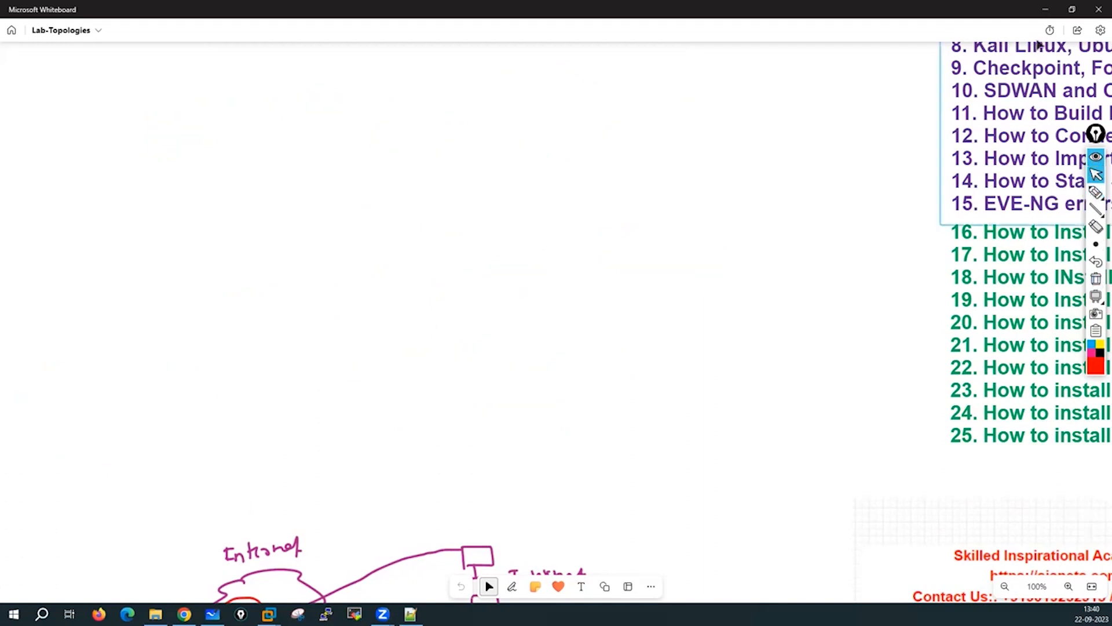
pyautogui.click(1046, 11)
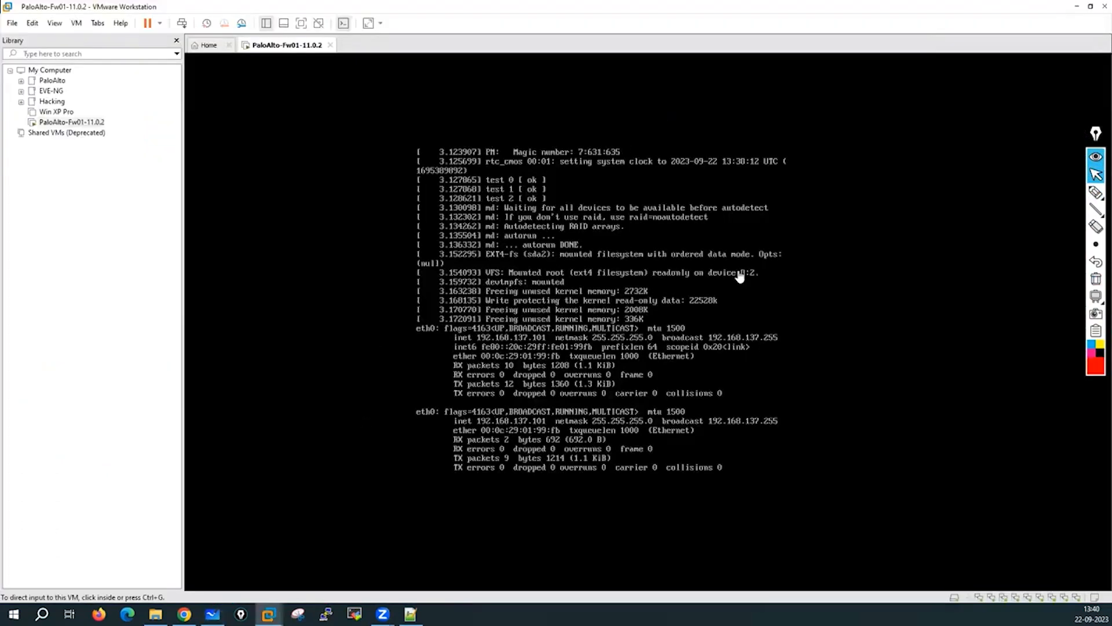
# Circle the mgmt interface on the console and label it eth0 and 192.168.1.1.
pyautogui.moveTo(1088, 195)
pyautogui.click(1041, 193)
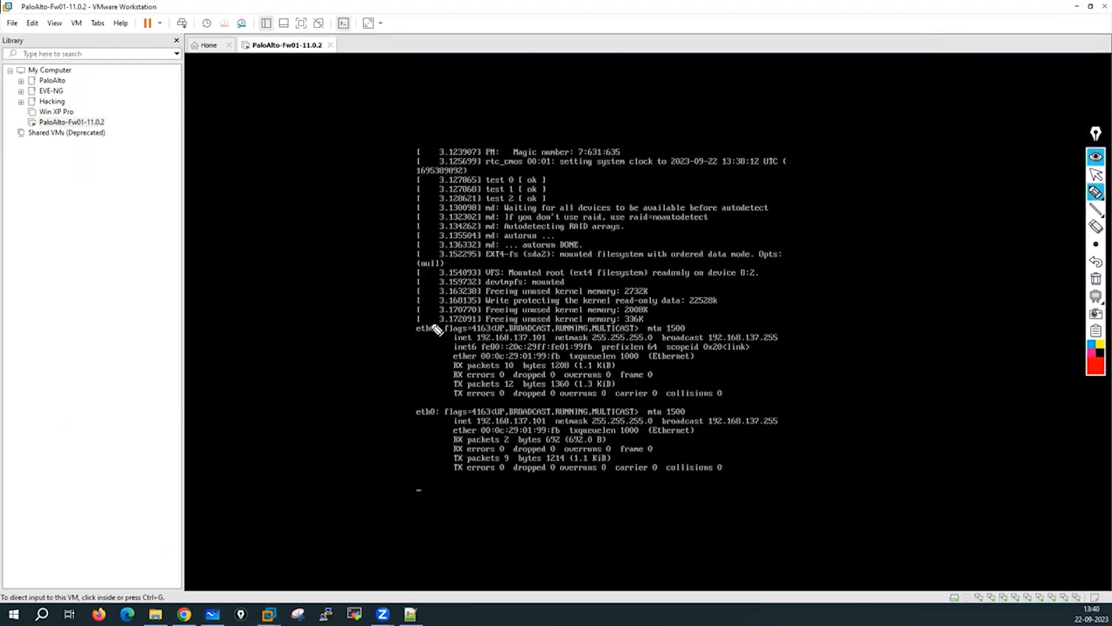
pyautogui.moveTo(440, 322)
pyautogui.mouseDown()
pyautogui.moveTo(415, 323)
pyautogui.moveTo(412, 352)
pyautogui.moveTo(450, 341)
pyautogui.moveTo(424, 322)
pyautogui.mouseUp()
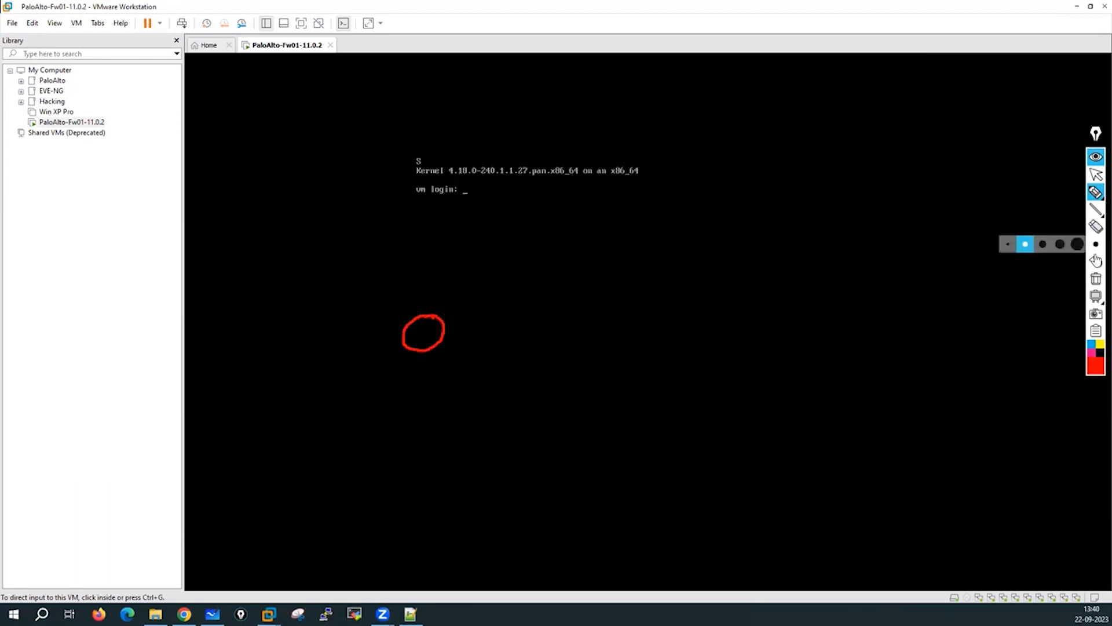
pyautogui.moveTo(494, 307)
pyautogui.mouseDown()
pyautogui.moveTo(571, 307)
pyautogui.moveTo(563, 296)
pyautogui.moveTo(611, 294)
pyautogui.moveTo(649, 261)
pyautogui.moveTo(626, 259)
pyautogui.mouseUp()
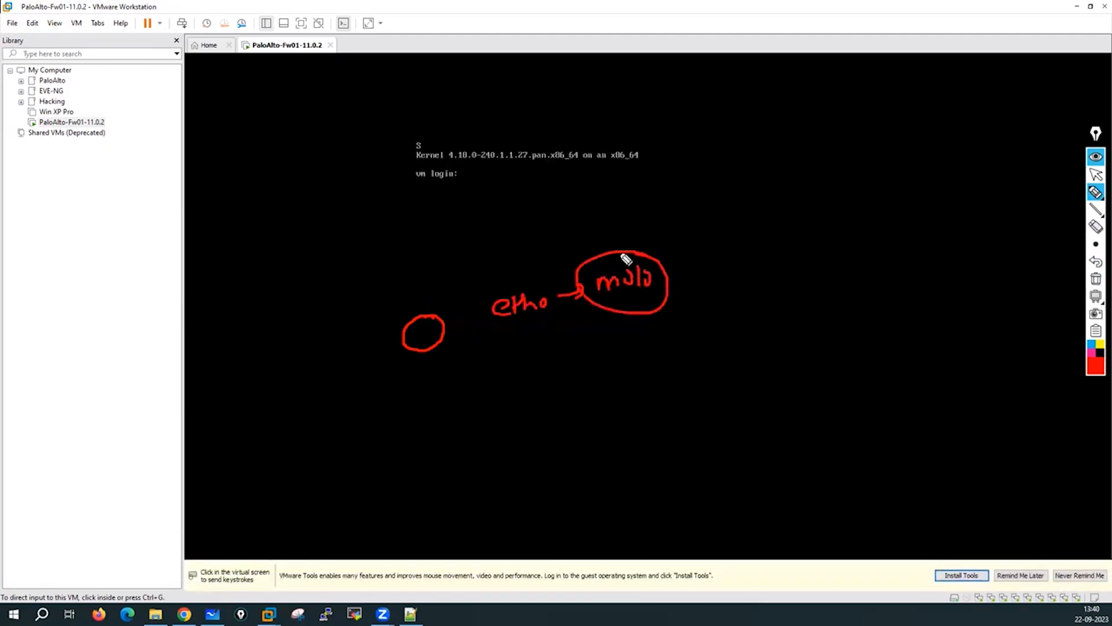
pyautogui.moveTo(730, 255)
pyautogui.mouseDown()
pyautogui.moveTo(711, 280)
pyautogui.moveTo(706, 272)
pyautogui.mouseUp()
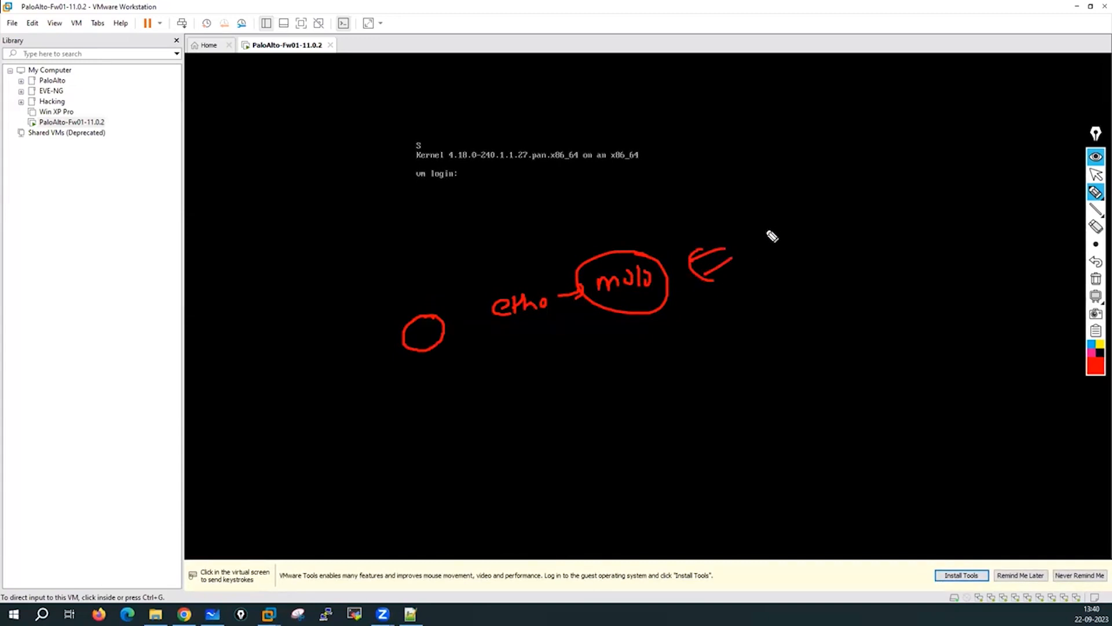
pyautogui.moveTo(521, 369)
pyautogui.mouseDown()
pyautogui.moveTo(519, 398)
pyautogui.moveTo(571, 391)
pyautogui.mouseUp()
pyautogui.moveTo(587, 367)
pyautogui.mouseDown()
pyautogui.moveTo(585, 382)
pyautogui.moveTo(613, 368)
pyautogui.mouseUp()
pyautogui.moveTo(621, 358)
pyautogui.mouseDown()
pyautogui.moveTo(620, 376)
pyautogui.moveTo(632, 367)
pyautogui.mouseUp()
pyautogui.moveTo(640, 356)
pyautogui.mouseDown()
pyautogui.moveTo(641, 377)
pyautogui.moveTo(660, 354)
pyautogui.mouseUp()
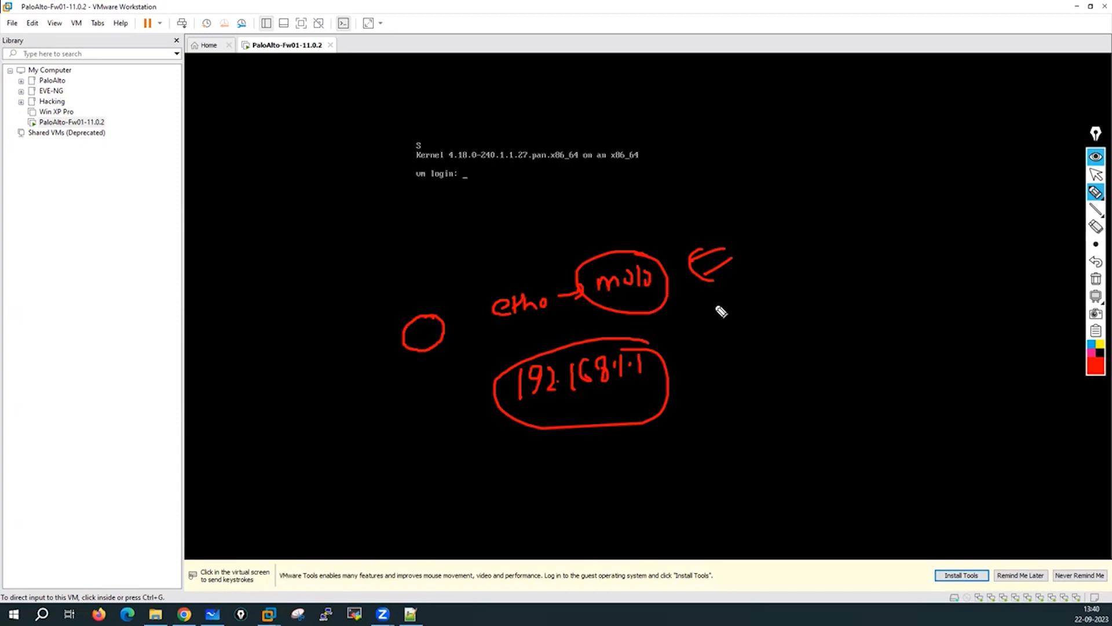
# Add a circled VM label and arrows onto mgmt with a DHCP-client label.
pyautogui.moveTo(719, 300)
pyautogui.mouseDown()
pyautogui.moveTo(734, 291)
pyautogui.moveTo(769, 307)
pyautogui.mouseUp()
pyautogui.moveTo(768, 275)
pyautogui.mouseDown()
pyautogui.moveTo(777, 278)
pyautogui.moveTo(737, 266)
pyautogui.mouseUp()
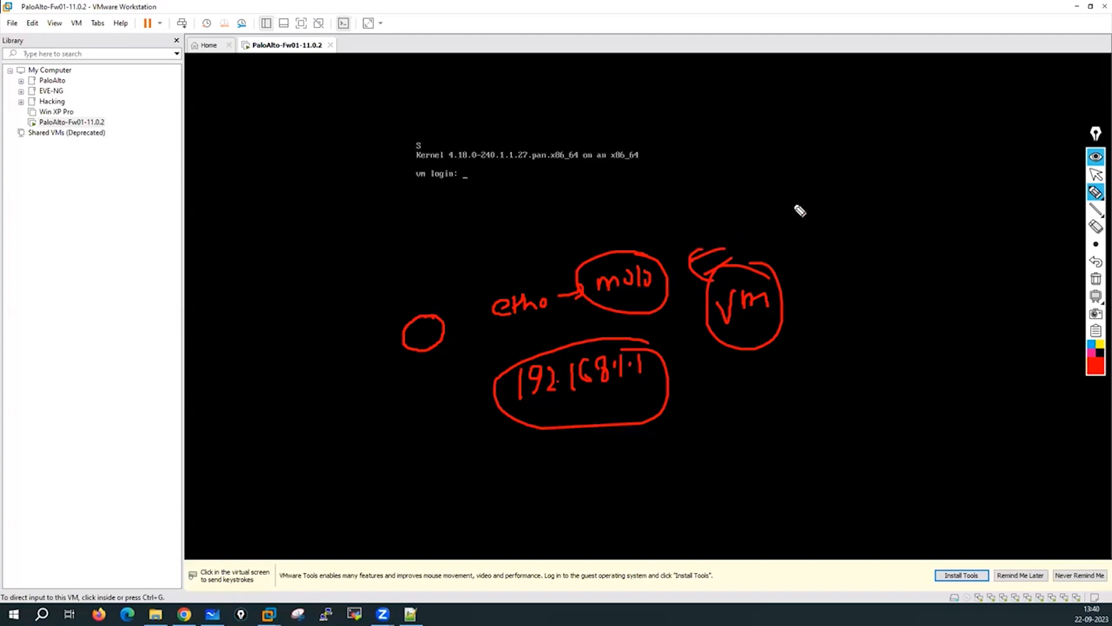
pyautogui.moveTo(797, 200)
pyautogui.mouseDown()
pyautogui.moveTo(683, 216)
pyautogui.moveTo(644, 253)
pyautogui.mouseUp()
pyautogui.moveTo(645, 252); pyautogui.dragTo(685, 238)
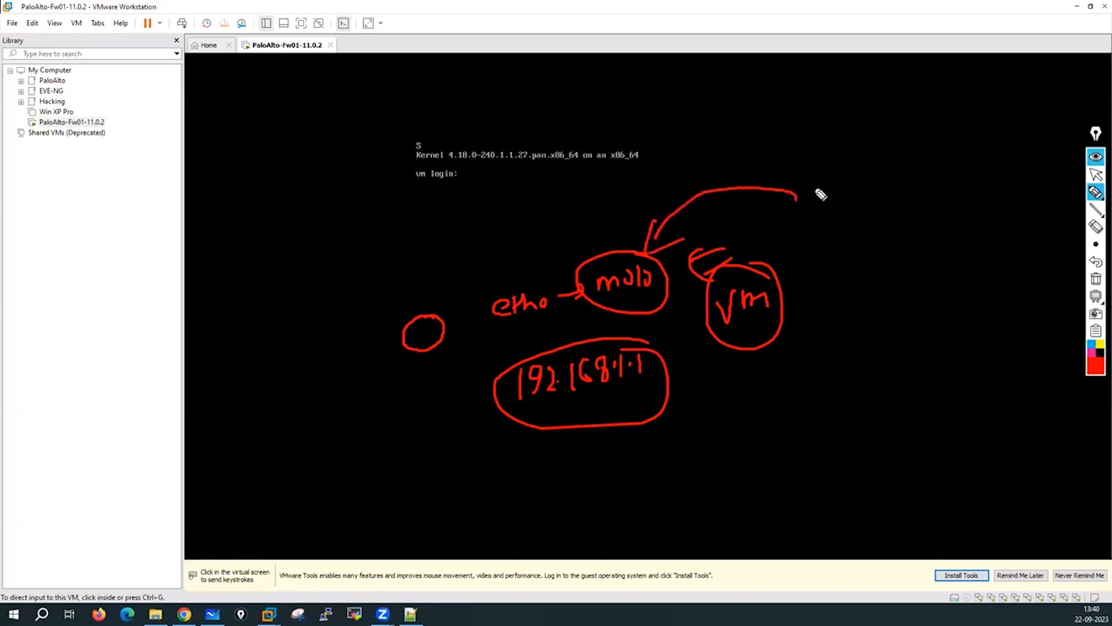
pyautogui.moveTo(809, 178)
pyautogui.mouseDown()
pyautogui.moveTo(814, 204)
pyautogui.moveTo(852, 186)
pyautogui.moveTo(859, 199)
pyautogui.moveTo(926, 179)
pyautogui.moveTo(958, 188)
pyautogui.mouseUp()
pyautogui.moveTo(951, 177); pyautogui.dragTo(966, 174)
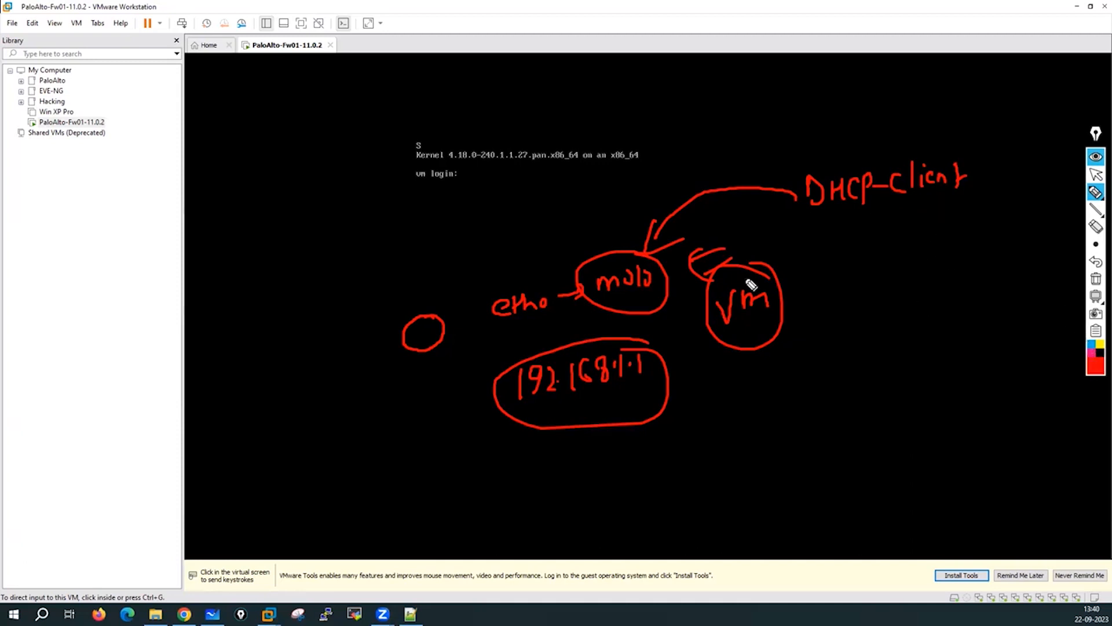
pyautogui.moveTo(599, 225)
pyautogui.mouseDown()
pyautogui.moveTo(591, 211)
pyautogui.moveTo(591, 228)
pyautogui.moveTo(614, 237)
pyautogui.mouseUp()
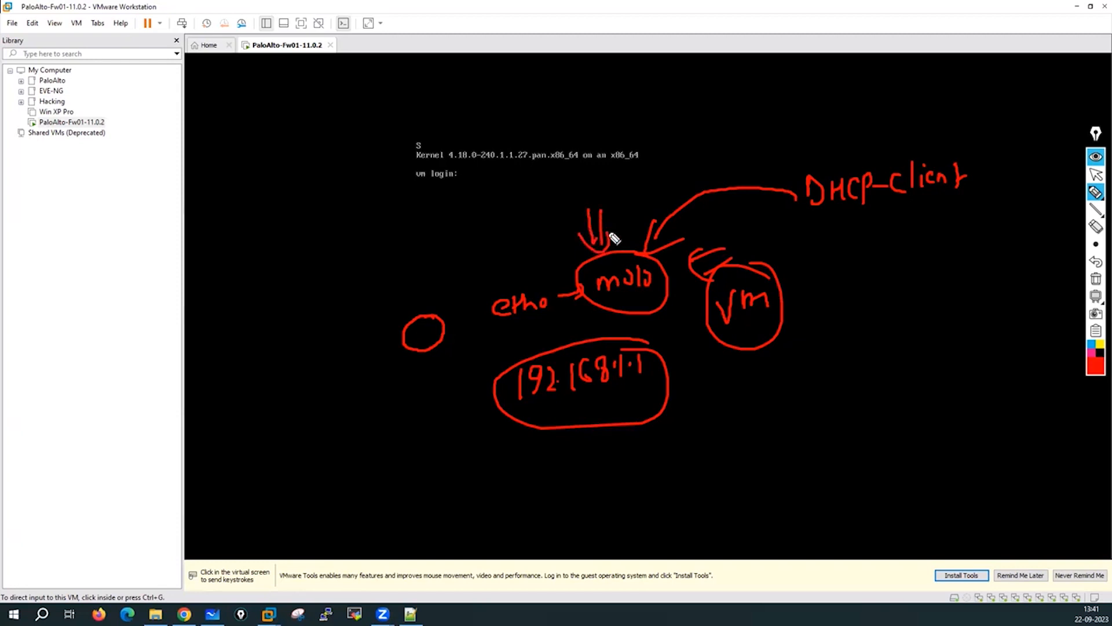
pyautogui.moveTo(234, 261)
pyautogui.mouseDown()
pyautogui.moveTo(253, 265)
pyautogui.moveTo(258, 251)
pyautogui.moveTo(280, 258)
pyautogui.moveTo(218, 288)
pyautogui.moveTo(307, 248)
pyautogui.moveTo(333, 256)
pyautogui.moveTo(355, 226)
pyautogui.moveTo(422, 208)
pyautogui.moveTo(447, 221)
pyautogui.moveTo(475, 200)
pyautogui.moveTo(533, 216)
pyautogui.moveTo(390, 174)
pyautogui.moveTo(342, 278)
pyautogui.moveTo(533, 169)
pyautogui.mouseUp()
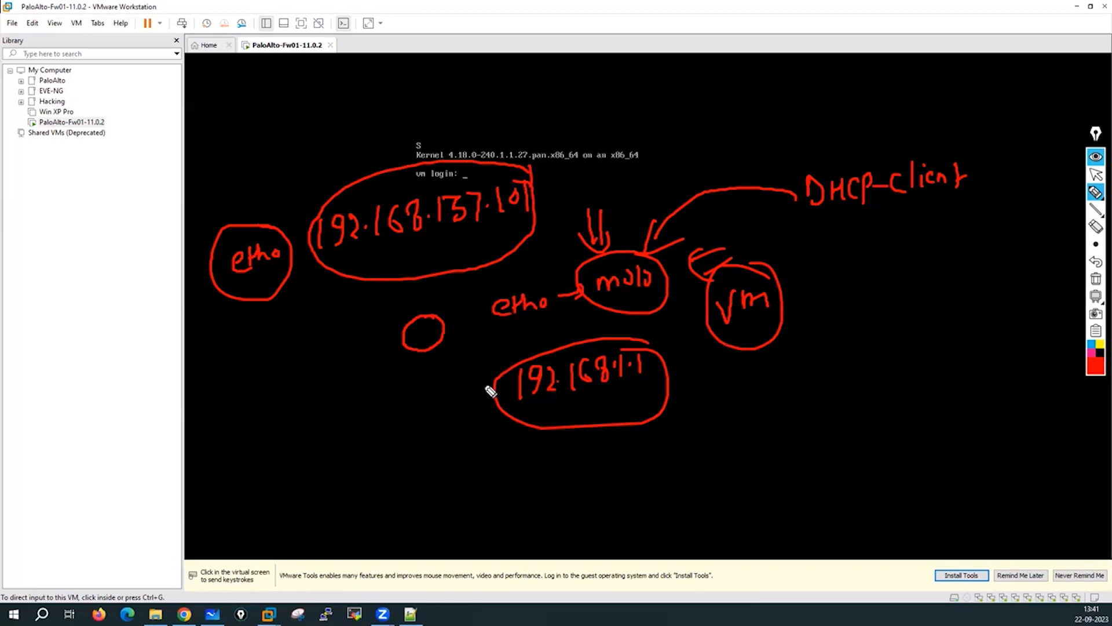
# Point arrows and notes at the default 192.168.1.1 address, then erase the sketches.
pyautogui.moveTo(476, 342)
pyautogui.mouseDown()
pyautogui.moveTo(479, 366)
pyautogui.moveTo(500, 362)
pyautogui.mouseUp()
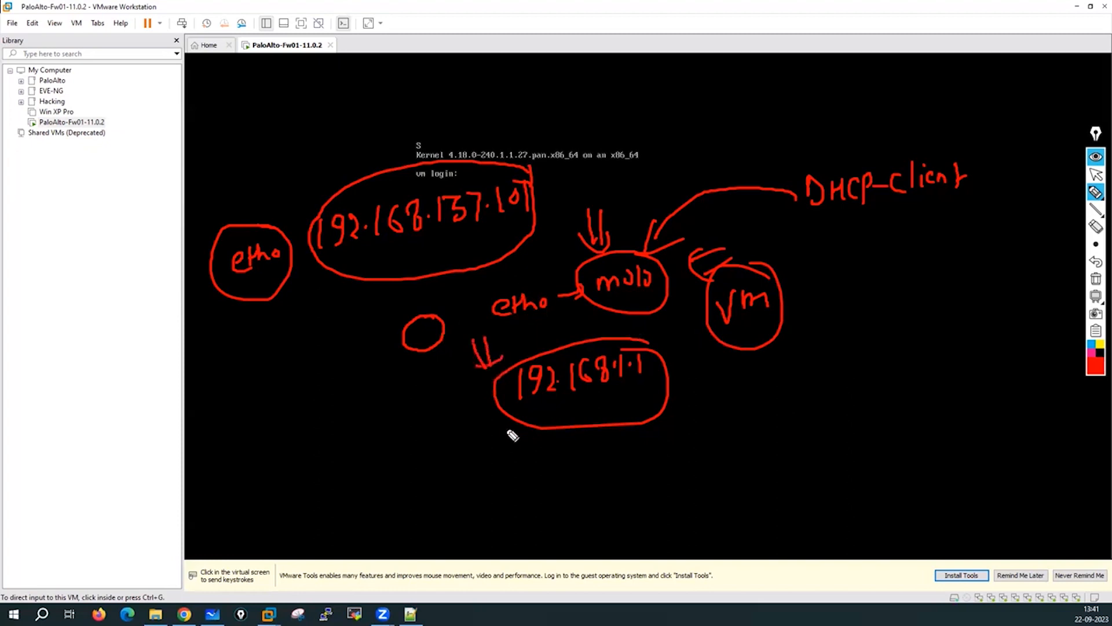
pyautogui.moveTo(503, 423)
pyautogui.mouseDown()
pyautogui.moveTo(490, 444)
pyautogui.moveTo(502, 445)
pyautogui.mouseUp()
pyautogui.moveTo(516, 423); pyautogui.dragTo(524, 446)
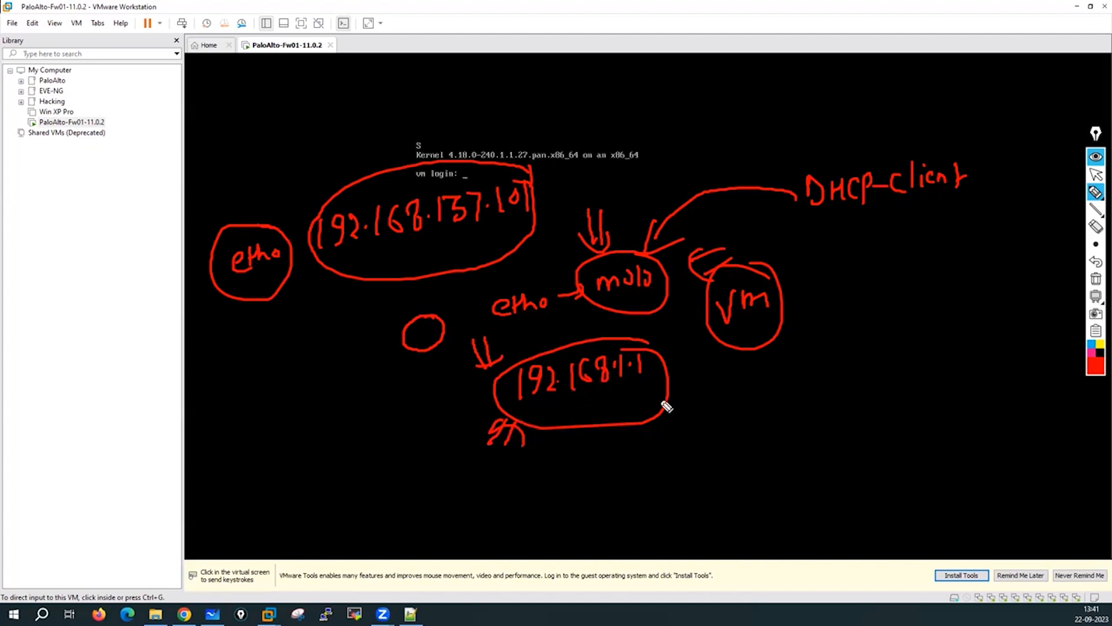
pyautogui.moveTo(733, 414)
pyautogui.mouseDown()
pyautogui.moveTo(641, 412)
pyautogui.moveTo(701, 428)
pyautogui.mouseUp()
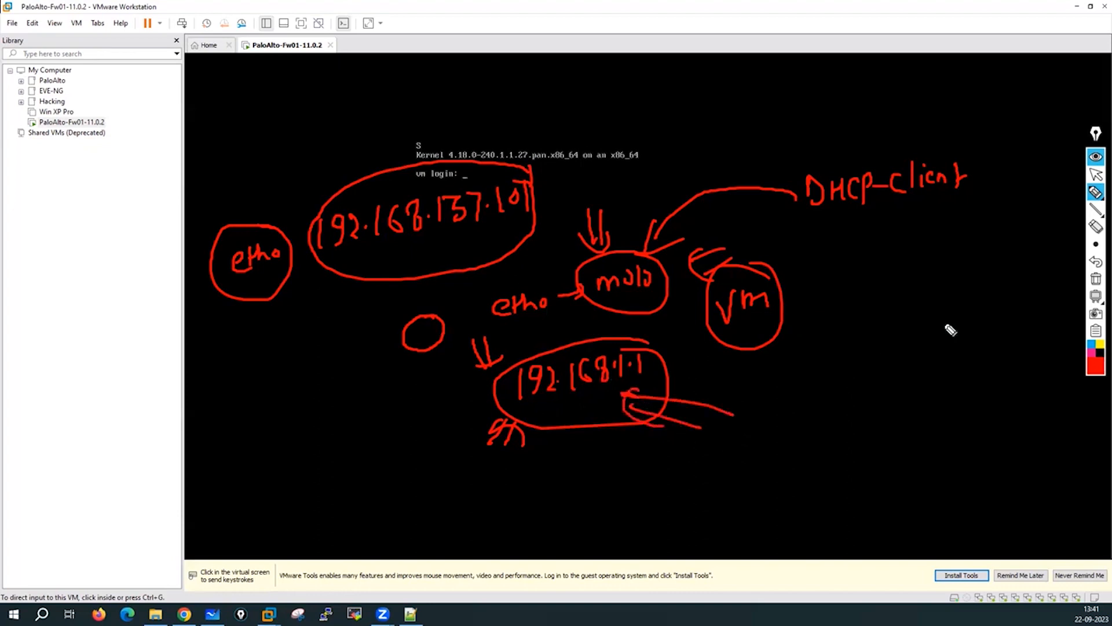
pyautogui.click(1094, 279)
# Leave annotation mode, dismiss the VMware Tools notice, and attempt the admin login on the console.
pyautogui.click(1095, 174)
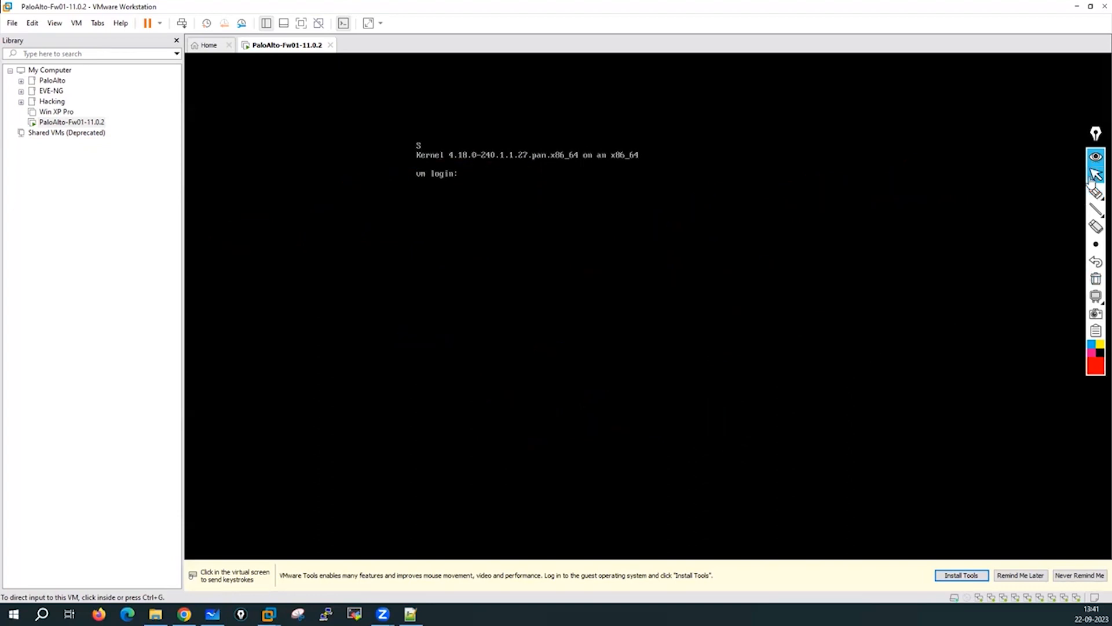
pyautogui.click(960, 575)
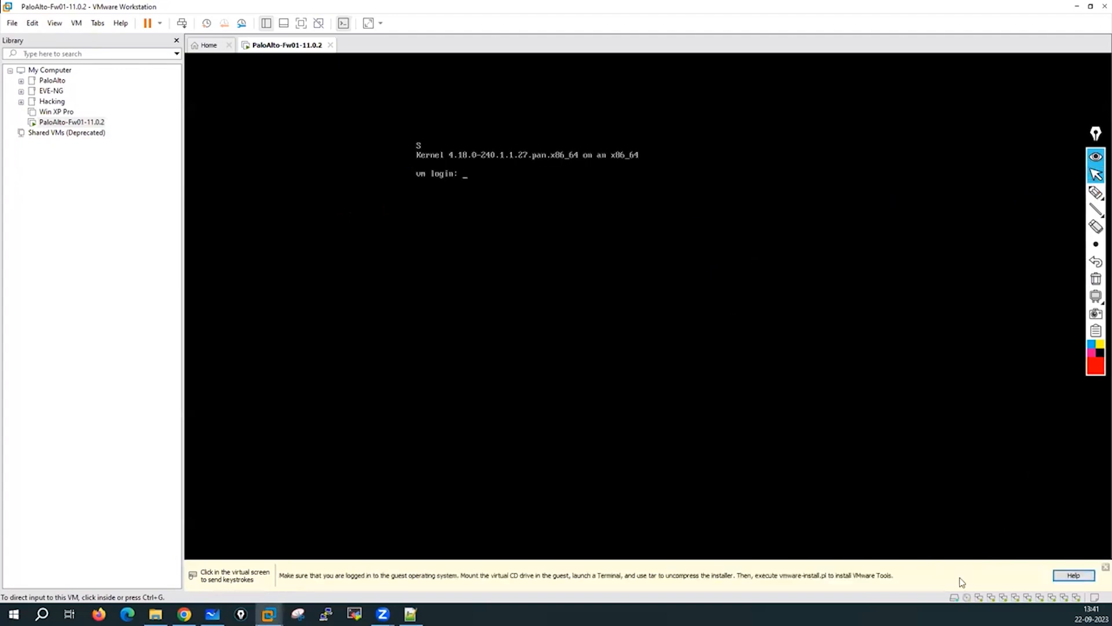
pyautogui.click(1105, 566)
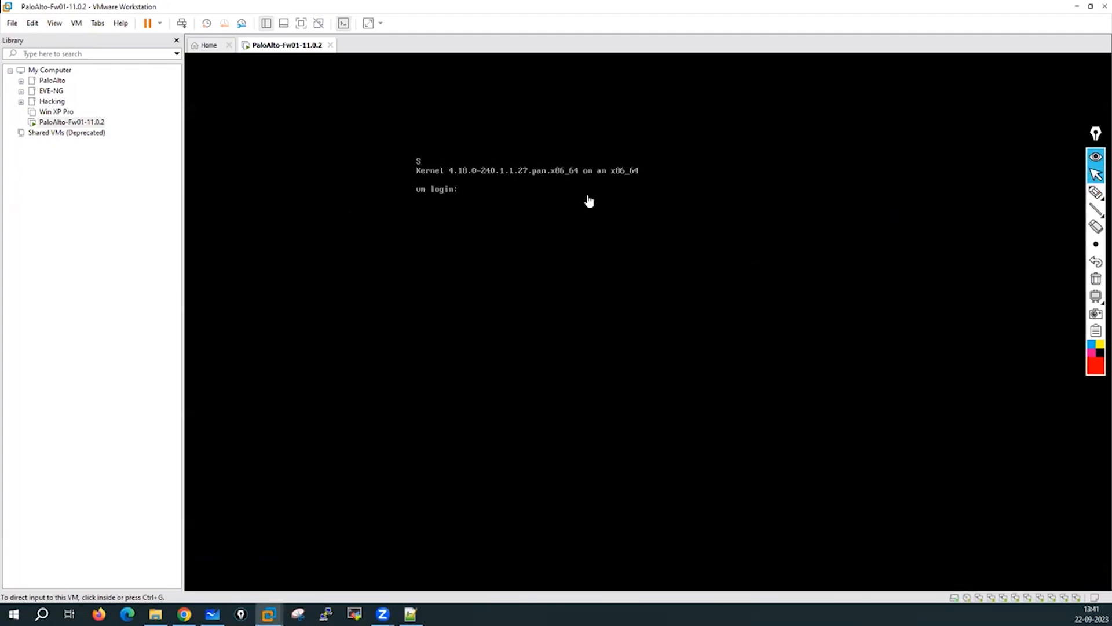
pyautogui.click(482, 198)
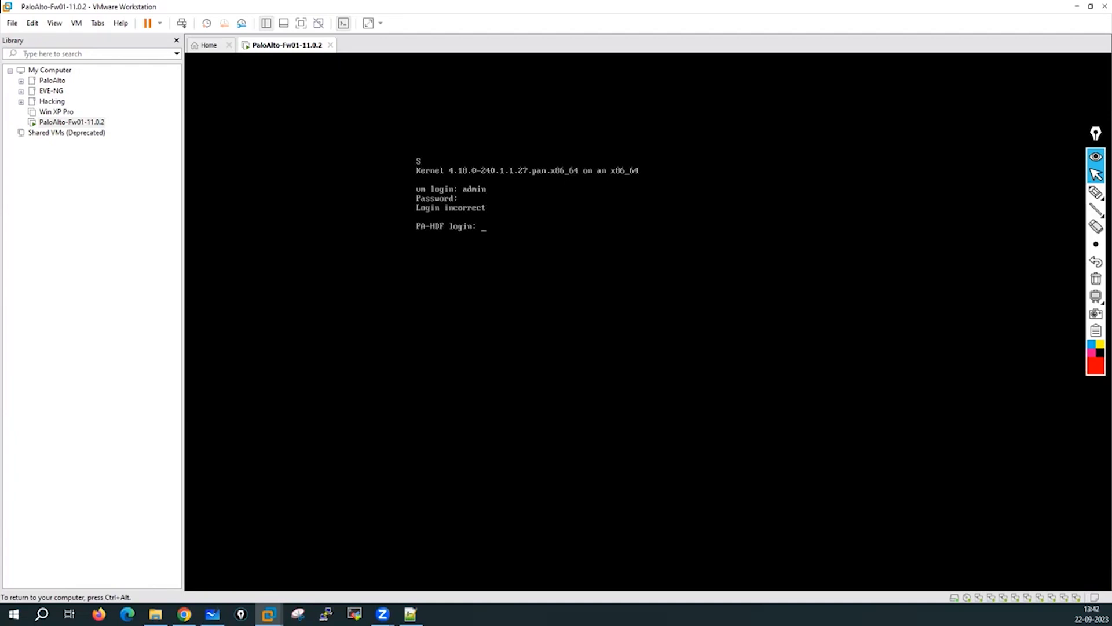
pyautogui.hotkey('ctrl', 'alt')
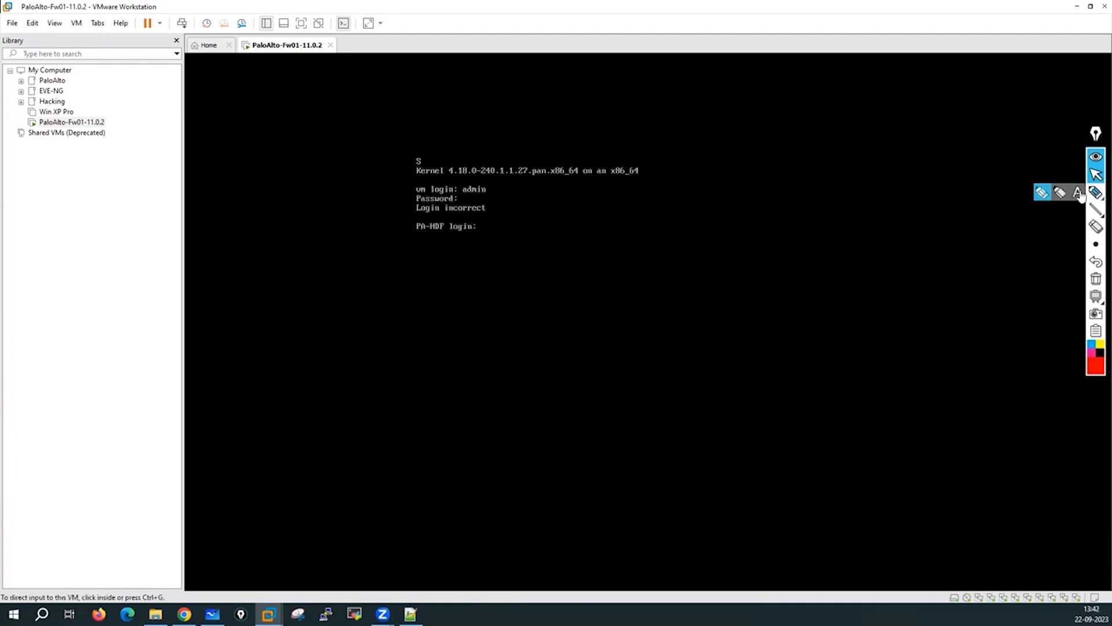
pyautogui.click(1096, 192)
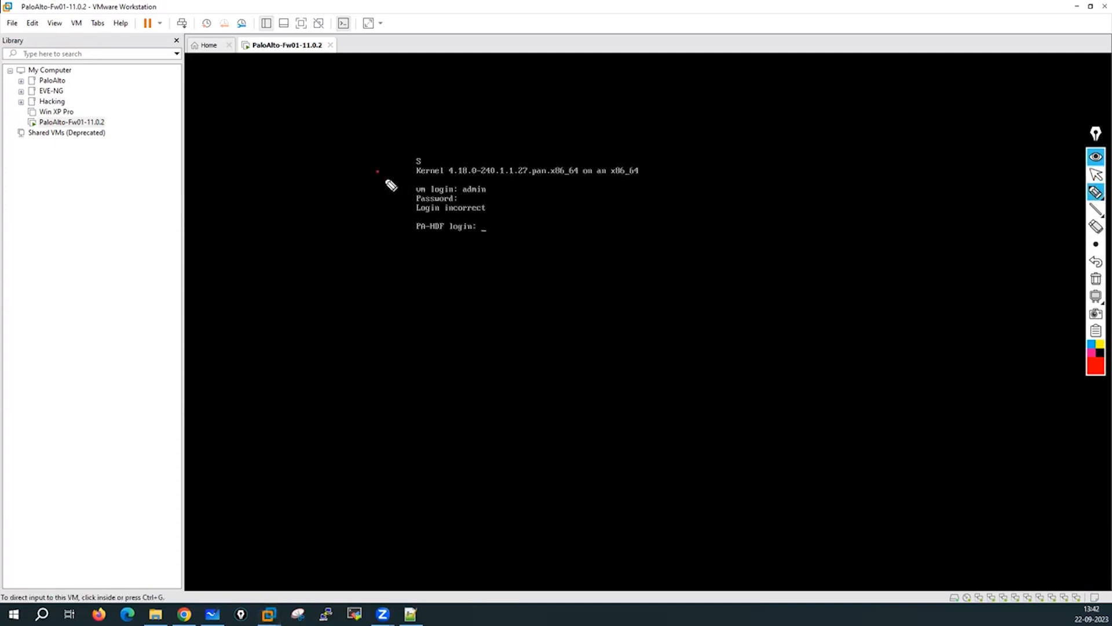
pyautogui.moveTo(378, 172); pyautogui.dragTo(406, 189)
pyautogui.moveTo(371, 227)
pyautogui.mouseDown()
pyautogui.moveTo(360, 227)
pyautogui.moveTo(399, 225)
pyautogui.mouseUp()
pyautogui.moveTo(674, 95)
pyautogui.mouseDown()
pyautogui.moveTo(688, 102)
pyautogui.moveTo(687, 80)
pyautogui.moveTo(697, 101)
pyautogui.moveTo(727, 105)
pyautogui.mouseUp()
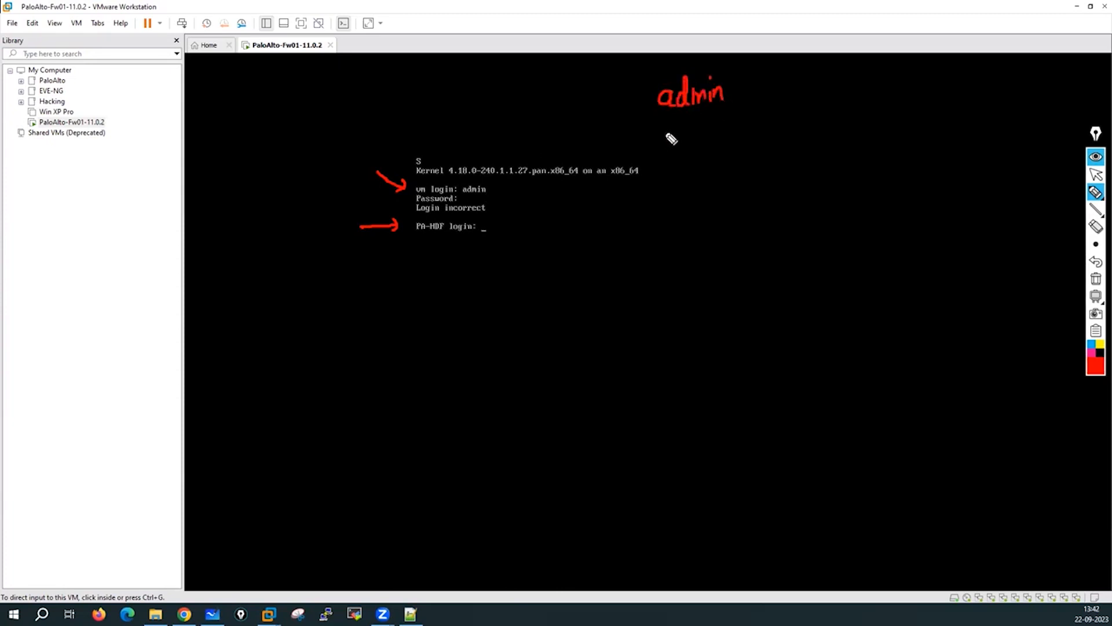
pyautogui.moveTo(665, 130)
pyautogui.mouseDown()
pyautogui.moveTo(670, 139)
pyautogui.moveTo(713, 124)
pyautogui.moveTo(727, 136)
pyautogui.mouseUp()
pyautogui.moveTo(603, 100)
pyautogui.mouseDown()
pyautogui.moveTo(632, 99)
pyautogui.moveTo(624, 135)
pyautogui.mouseUp()
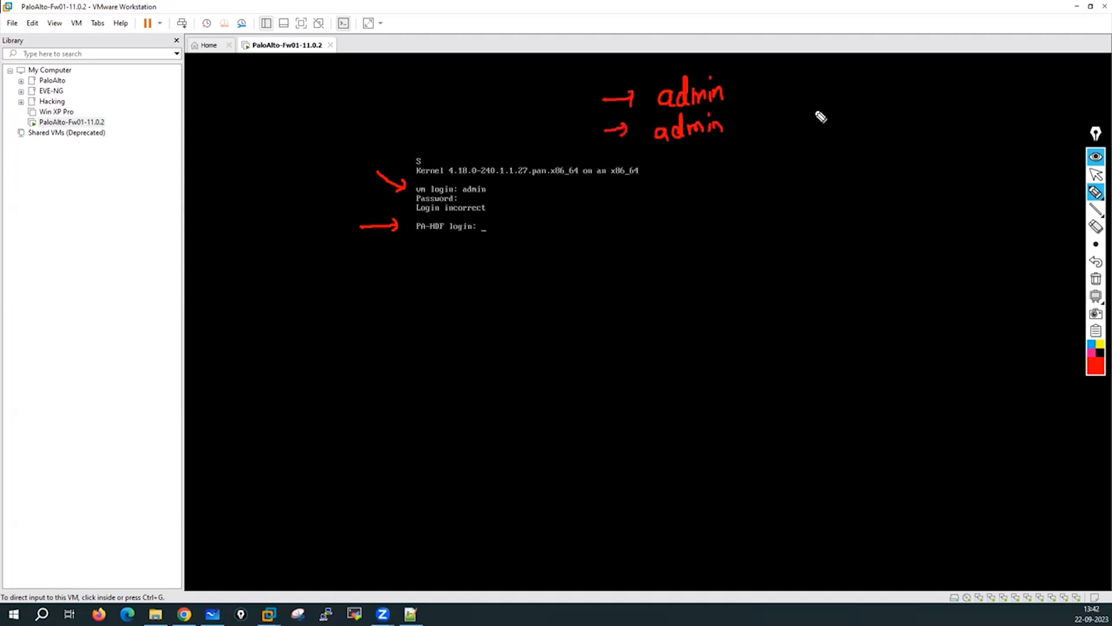
# Write 192.168.1.1/24 as the mgmt address with the management port name below.
pyautogui.moveTo(799, 109)
pyautogui.mouseDown()
pyautogui.moveTo(837, 99)
pyautogui.moveTo(840, 109)
pyautogui.mouseUp()
pyautogui.moveTo(853, 89)
pyautogui.mouseDown()
pyautogui.moveTo(863, 108)
pyautogui.moveTo(927, 88)
pyautogui.moveTo(943, 107)
pyautogui.moveTo(960, 105)
pyautogui.mouseUp()
pyautogui.click(871, 103)
pyautogui.click(936, 95)
pyautogui.click(950, 95)
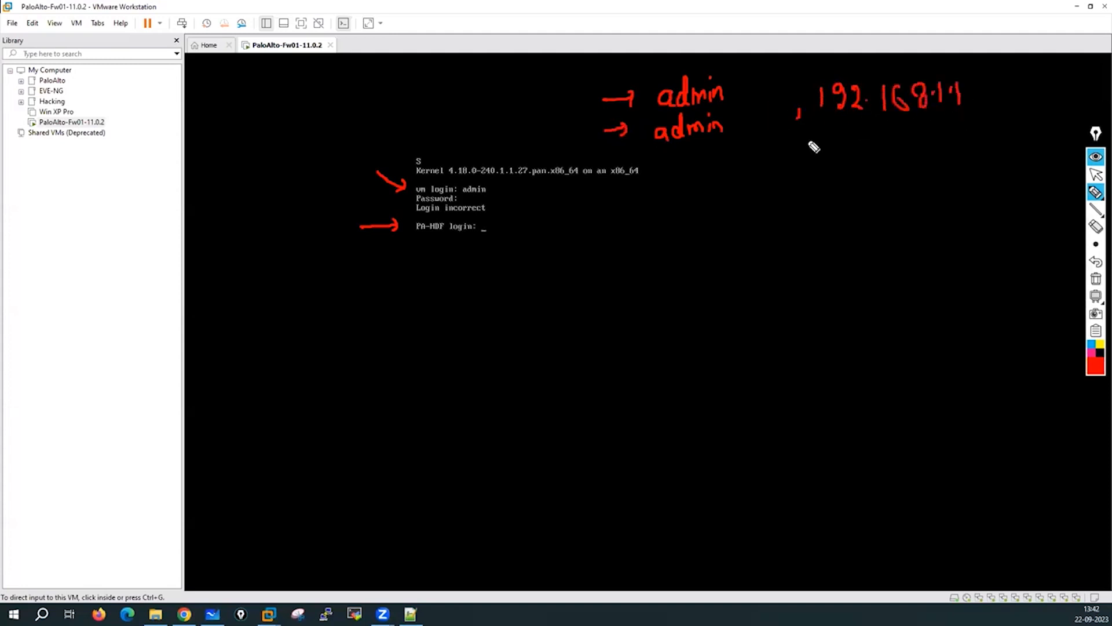
pyautogui.moveTo(979, 73)
pyautogui.mouseDown()
pyautogui.moveTo(972, 109)
pyautogui.moveTo(1002, 79)
pyautogui.moveTo(1011, 100)
pyautogui.moveTo(1034, 92)
pyautogui.mouseUp()
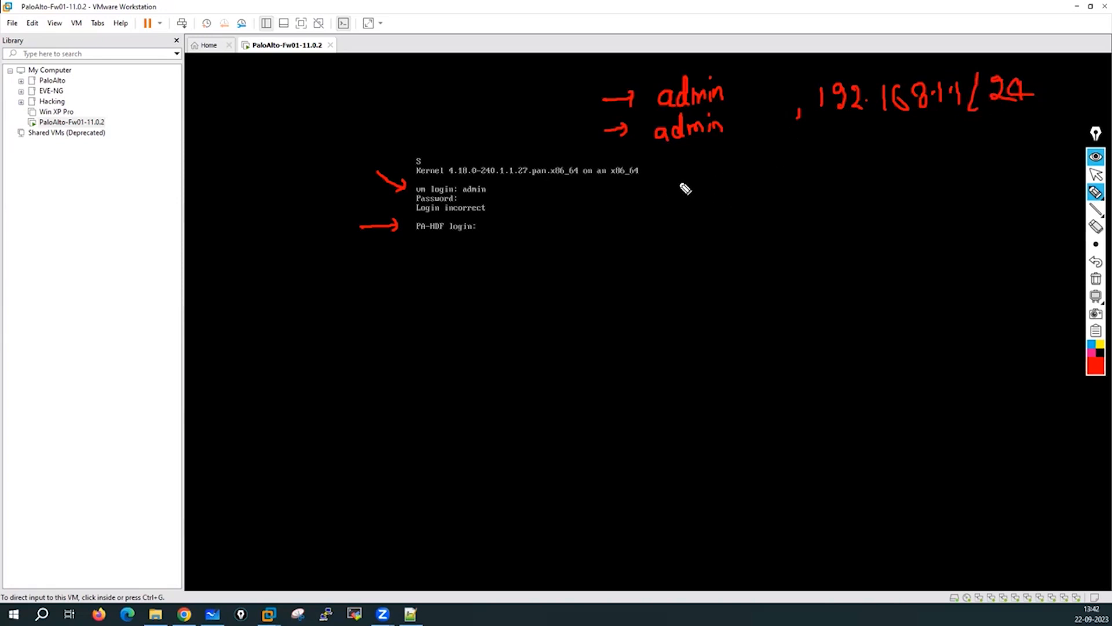
pyautogui.moveTo(775, 168)
pyautogui.mouseDown()
pyautogui.moveTo(800, 181)
pyautogui.moveTo(818, 172)
pyautogui.moveTo(811, 189)
pyautogui.moveTo(864, 134)
pyautogui.mouseUp()
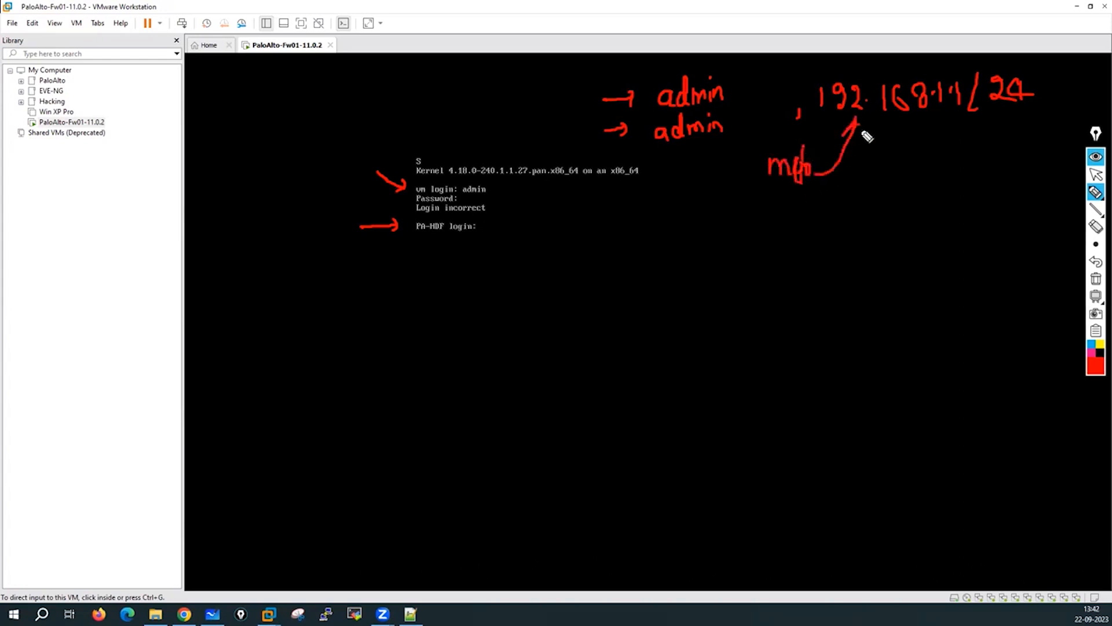
pyautogui.moveTo(731, 196)
pyautogui.mouseDown()
pyautogui.moveTo(795, 219)
pyautogui.moveTo(856, 204)
pyautogui.moveTo(852, 212)
pyautogui.mouseUp()
pyautogui.moveTo(913, 184)
pyautogui.mouseDown()
pyautogui.moveTo(910, 206)
pyautogui.moveTo(920, 193)
pyautogui.moveTo(950, 212)
pyautogui.moveTo(911, 264)
pyautogui.moveTo(950, 253)
pyautogui.mouseUp()
pyautogui.moveTo(950, 241)
pyautogui.mouseDown()
pyautogui.moveTo(950, 263)
pyautogui.moveTo(910, 310)
pyautogui.moveTo(940, 309)
pyautogui.mouseUp()
pyautogui.moveTo(950, 284); pyautogui.dragTo(957, 305)
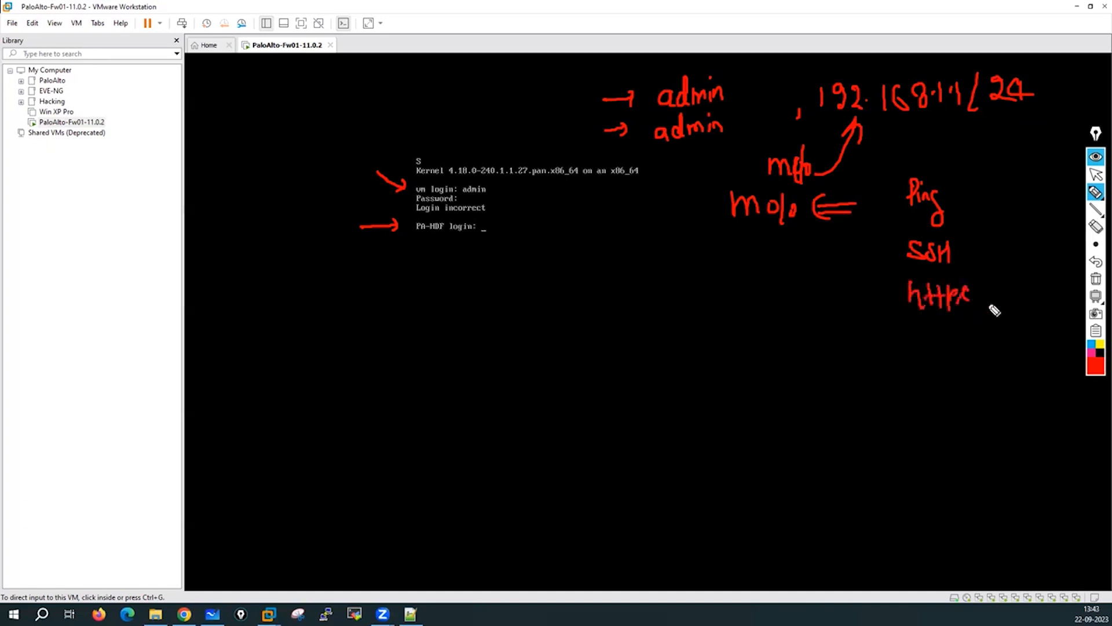
pyautogui.click(975, 285)
pyautogui.click(975, 297)
pyautogui.moveTo(994, 268); pyautogui.dragTo(984, 300)
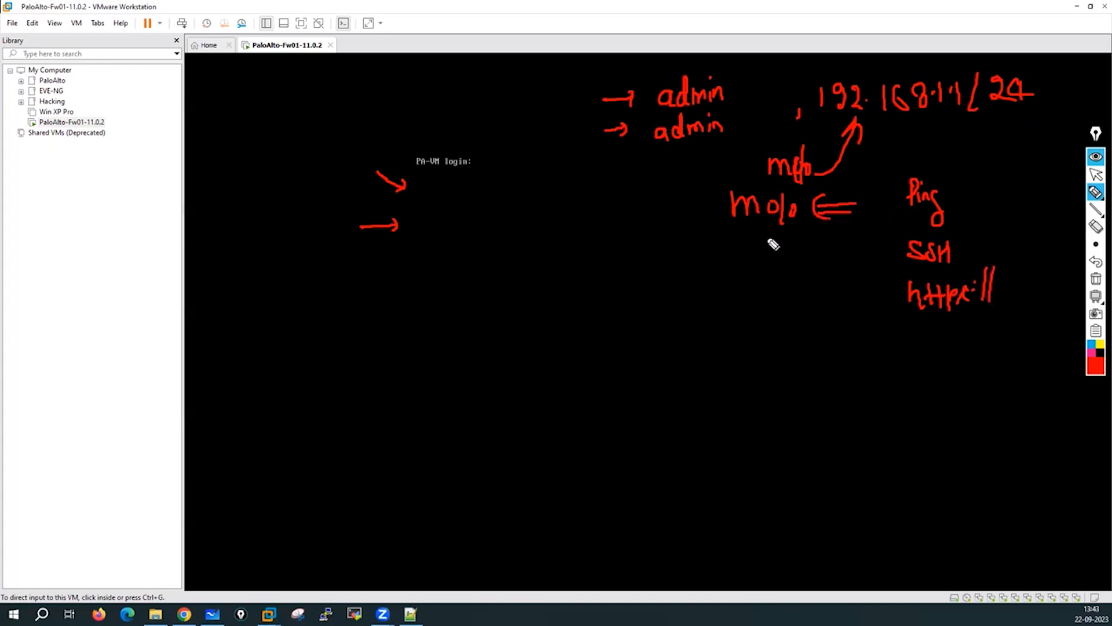
pyautogui.moveTo(962, 177)
pyautogui.mouseDown()
pyautogui.moveTo(939, 192)
pyautogui.moveTo(1031, 316)
pyautogui.moveTo(928, 168)
pyautogui.mouseUp()
pyautogui.click(940, 161)
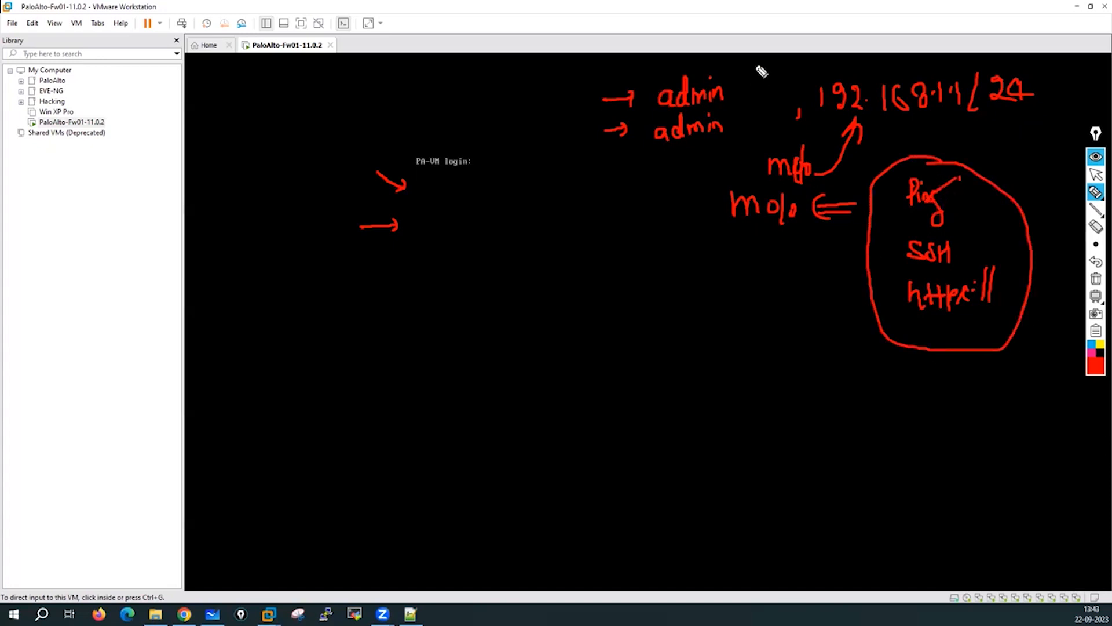
# Tick admin, circle 192.168.1.1/24, add DHCP with arrows, then erase all annotations.
pyautogui.moveTo(749, 52)
pyautogui.mouseDown()
pyautogui.moveTo(745, 74)
pyautogui.moveTo(761, 86)
pyautogui.mouseUp()
pyautogui.moveTo(696, 177)
pyautogui.mouseDown()
pyautogui.moveTo(696, 148)
pyautogui.moveTo(706, 163)
pyautogui.mouseUp()
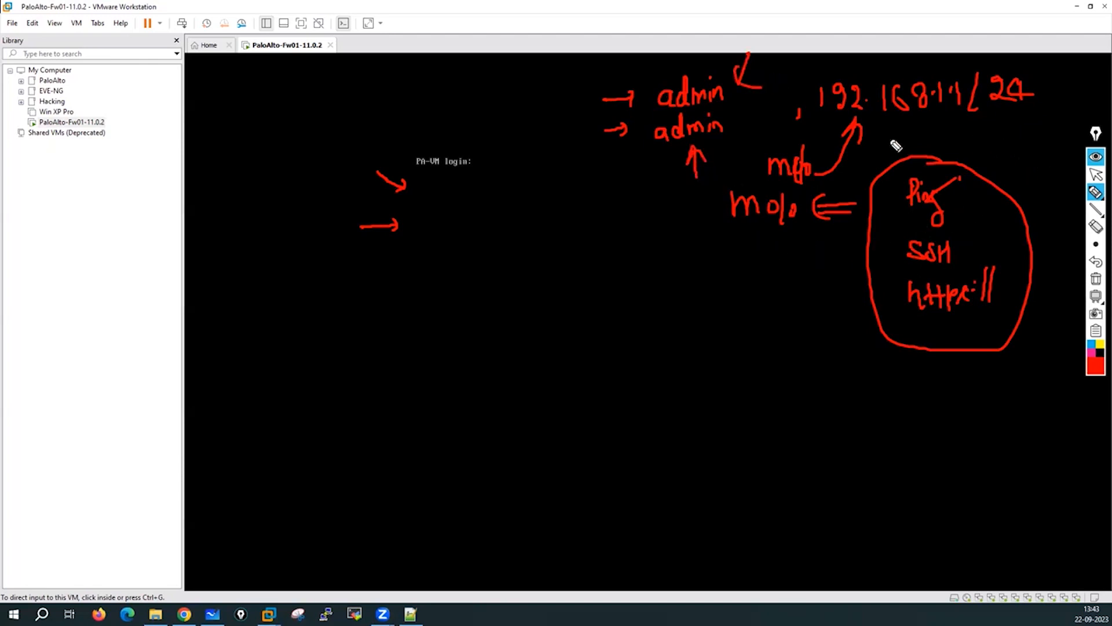
pyautogui.moveTo(801, 116)
pyautogui.mouseDown()
pyautogui.moveTo(1072, 93)
pyautogui.moveTo(961, 64)
pyautogui.moveTo(862, 125)
pyautogui.mouseUp()
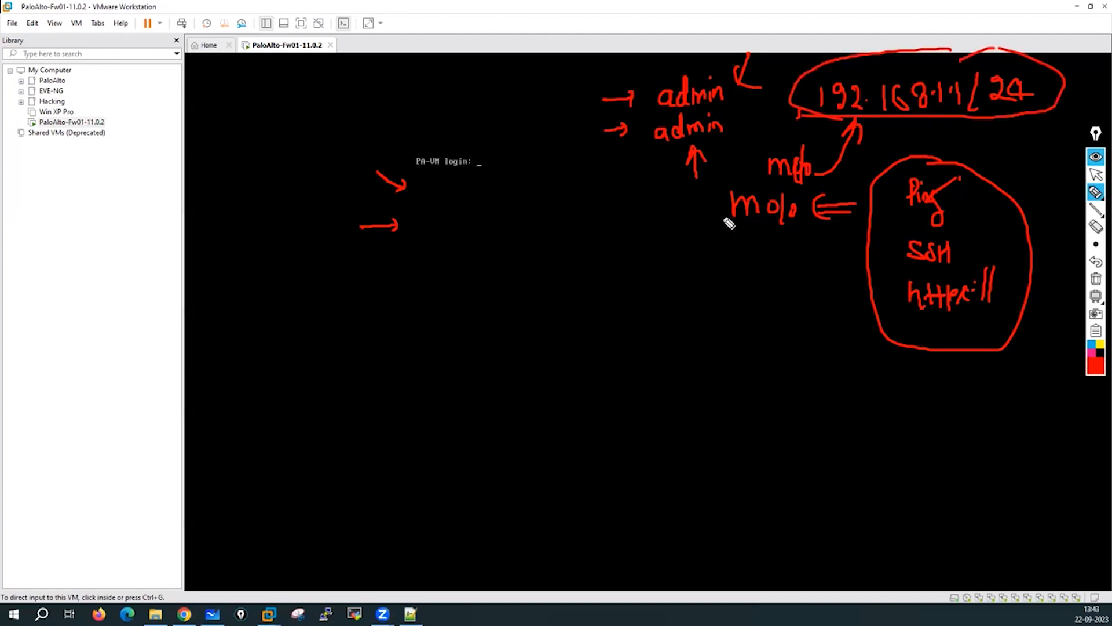
pyautogui.moveTo(728, 221)
pyautogui.mouseDown()
pyautogui.moveTo(707, 241)
pyautogui.moveTo(695, 229)
pyautogui.moveTo(713, 246)
pyautogui.mouseUp()
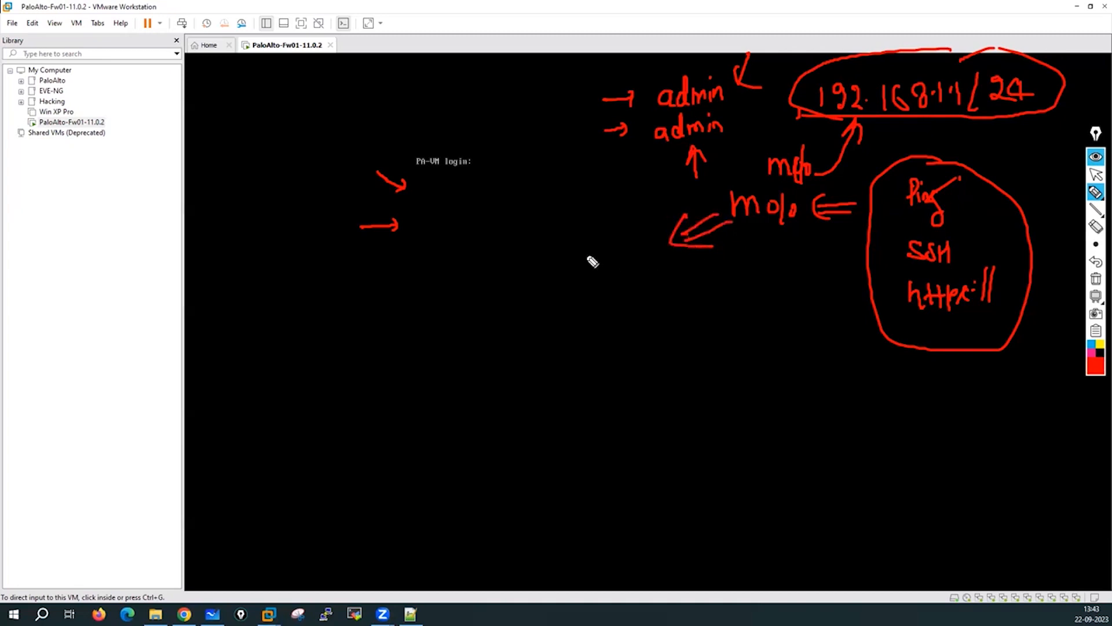
pyautogui.moveTo(581, 253)
pyautogui.mouseDown()
pyautogui.moveTo(599, 270)
pyautogui.moveTo(689, 271)
pyautogui.moveTo(610, 298)
pyautogui.moveTo(640, 285)
pyautogui.moveTo(666, 292)
pyautogui.mouseUp()
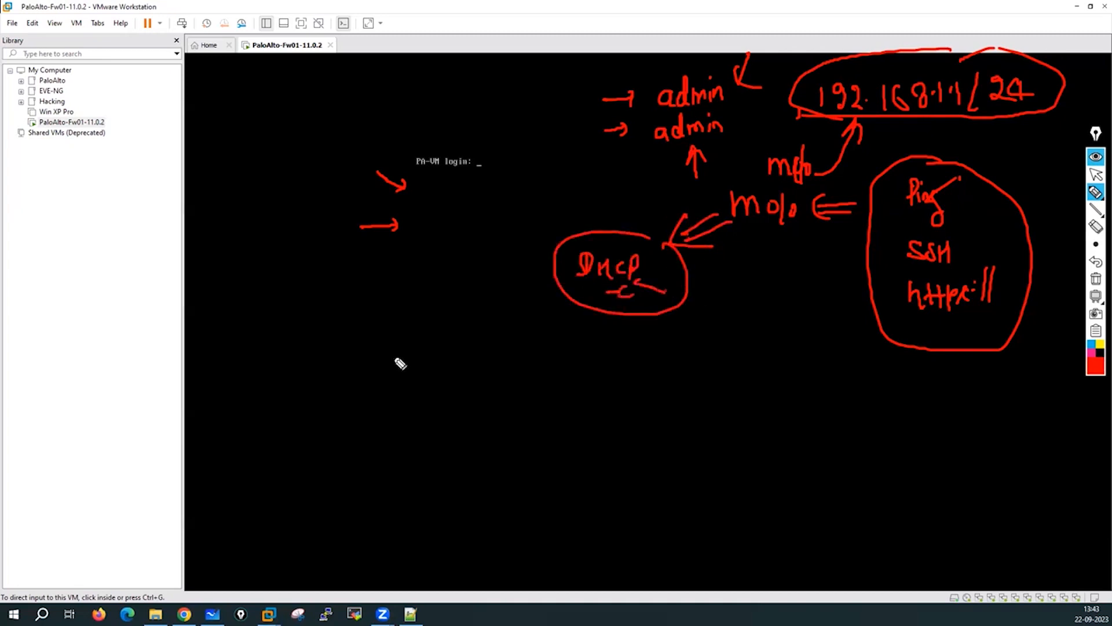
pyautogui.moveTo(330, 387)
pyautogui.mouseDown()
pyautogui.moveTo(440, 452)
pyautogui.moveTo(729, 285)
pyautogui.moveTo(733, 261)
pyautogui.moveTo(754, 288)
pyautogui.mouseUp()
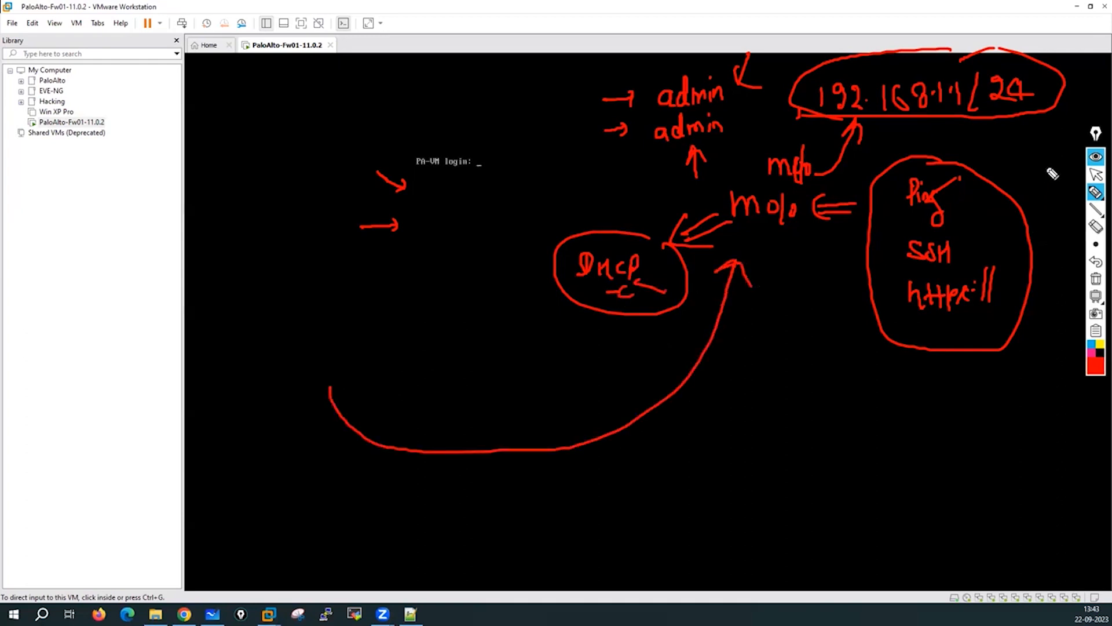
pyautogui.moveTo(1046, 168)
pyautogui.mouseDown()
pyautogui.moveTo(1001, 240)
pyautogui.moveTo(1025, 255)
pyautogui.mouseUp()
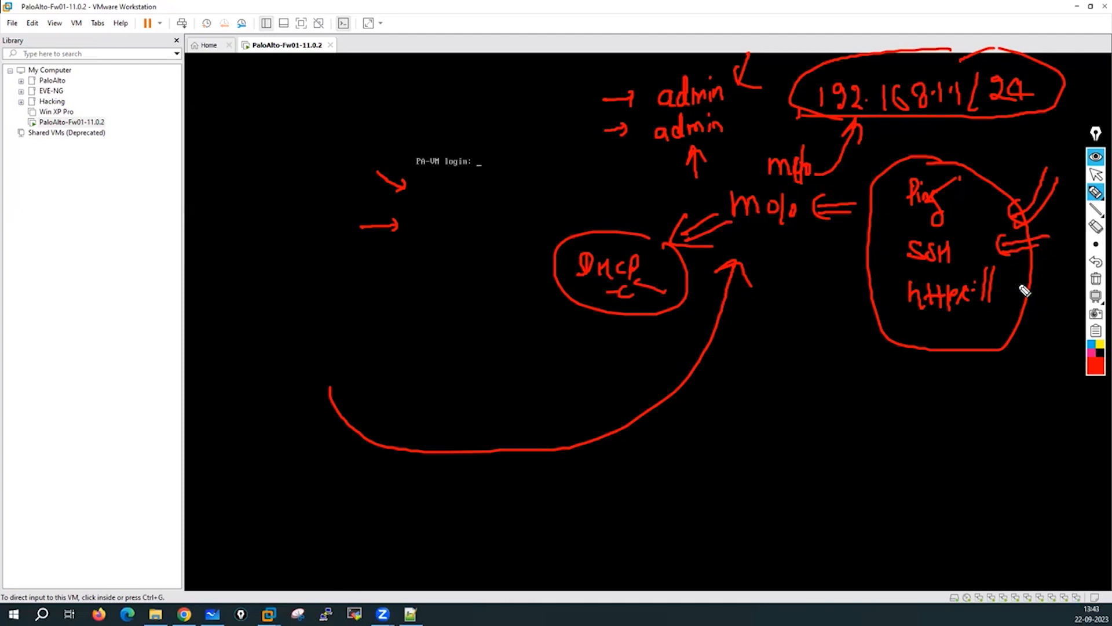
pyautogui.click(1096, 279)
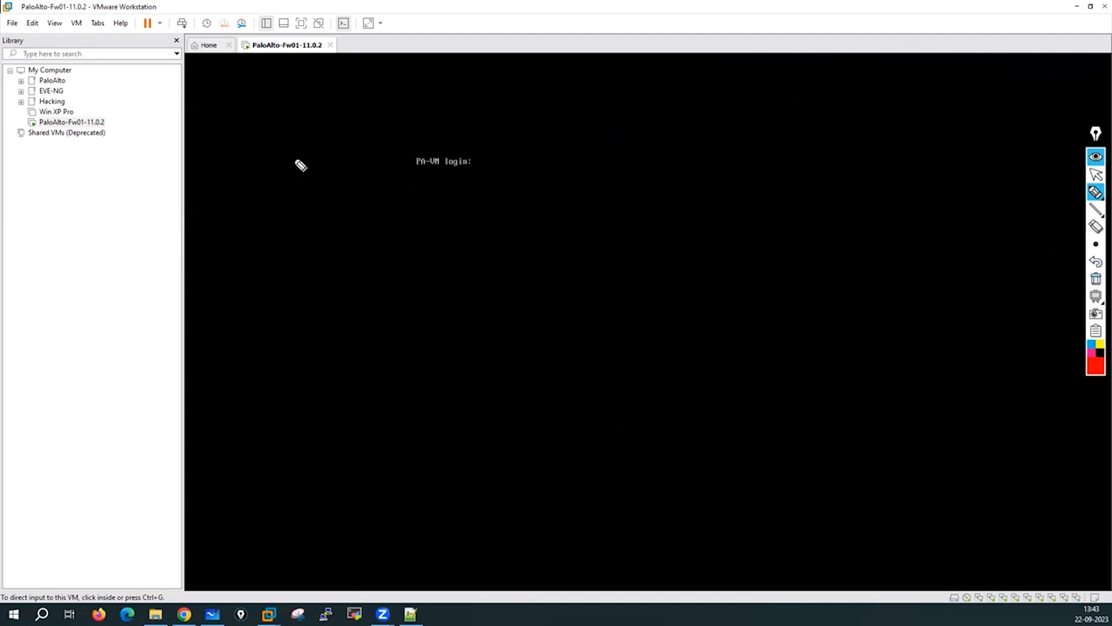
# Sketch the login flow VM-login → HDF → PA-VM login with down arrows.
pyautogui.moveTo(223, 110); pyautogui.dragTo(256, 120)
pyautogui.moveTo(258, 113)
pyautogui.mouseDown()
pyautogui.moveTo(278, 116)
pyautogui.moveTo(296, 95)
pyautogui.moveTo(294, 121)
pyautogui.moveTo(308, 106)
pyautogui.mouseUp()
pyautogui.moveTo(311, 106); pyautogui.dragTo(318, 94)
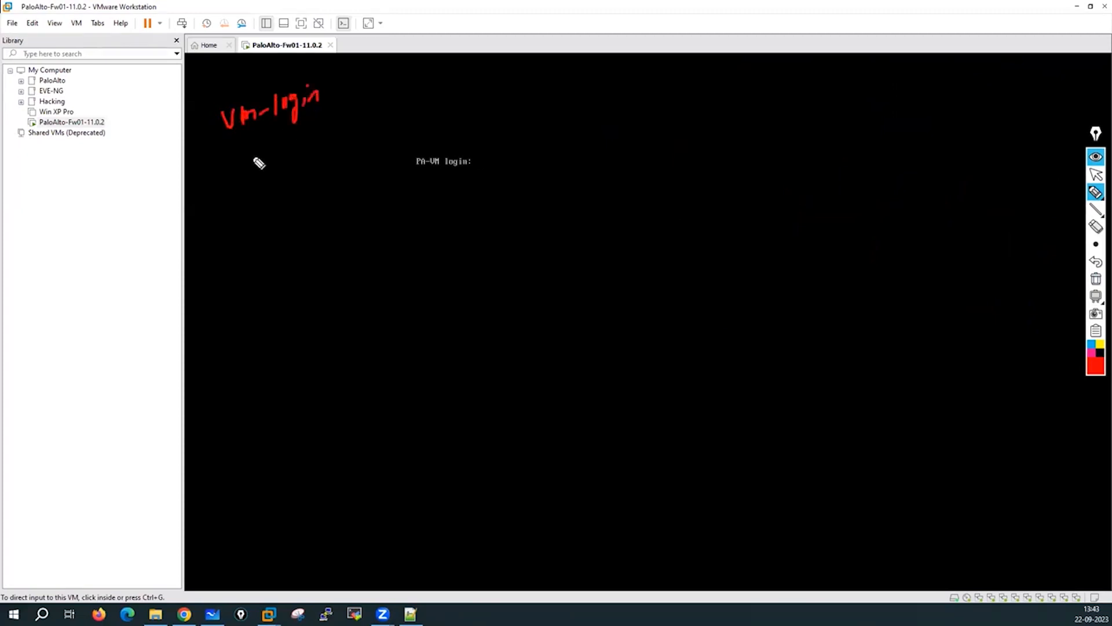
pyautogui.moveTo(258, 142)
pyautogui.mouseDown()
pyautogui.moveTo(258, 165)
pyautogui.moveTo(263, 158)
pyautogui.mouseUp()
pyautogui.moveTo(236, 197)
pyautogui.mouseDown()
pyautogui.moveTo(235, 216)
pyautogui.moveTo(247, 205)
pyautogui.moveTo(255, 217)
pyautogui.mouseUp()
pyautogui.moveTo(255, 196)
pyautogui.mouseDown()
pyautogui.moveTo(256, 218)
pyautogui.moveTo(268, 216)
pyautogui.moveTo(256, 282)
pyautogui.mouseUp()
pyautogui.moveTo(250, 272)
pyautogui.mouseDown()
pyautogui.moveTo(264, 277)
pyautogui.moveTo(241, 320)
pyautogui.mouseUp()
pyautogui.moveTo(242, 289)
pyautogui.mouseDown()
pyautogui.moveTo(243, 305)
pyautogui.moveTo(272, 316)
pyautogui.mouseUp()
pyautogui.moveTo(258, 306)
pyautogui.mouseDown()
pyautogui.moveTo(293, 283)
pyautogui.moveTo(338, 295)
pyautogui.moveTo(348, 284)
pyautogui.moveTo(354, 306)
pyautogui.mouseUp()
pyautogui.moveTo(369, 280)
pyautogui.mouseDown()
pyautogui.moveTo(370, 291)
pyautogui.moveTo(390, 283)
pyautogui.mouseUp()
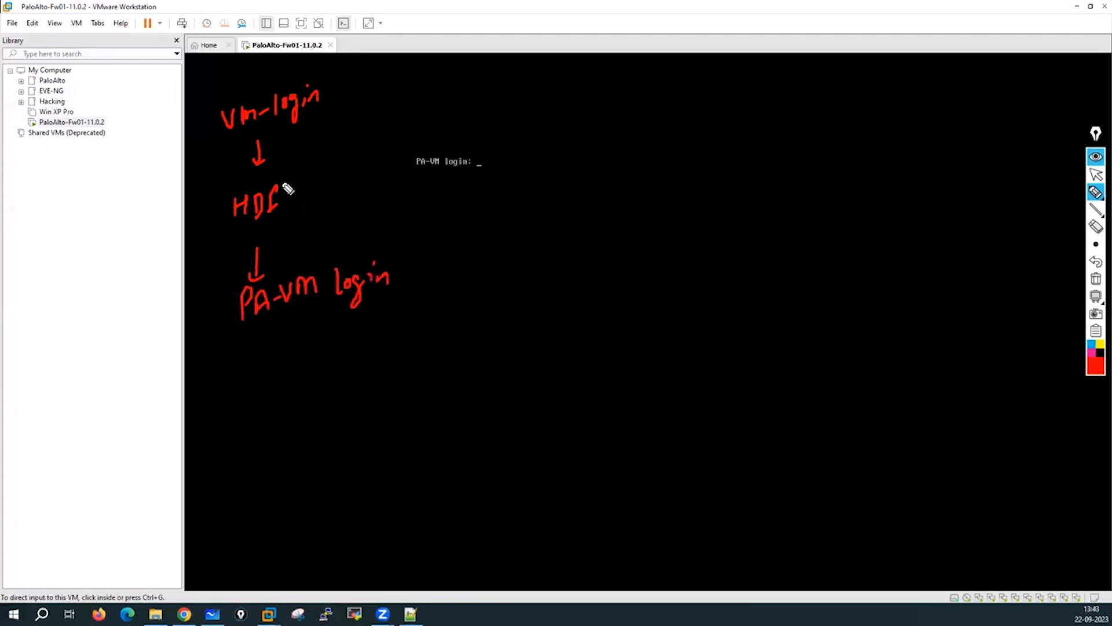
pyautogui.moveTo(262, 175)
pyautogui.mouseDown()
pyautogui.moveTo(254, 245)
pyautogui.moveTo(293, 173)
pyautogui.moveTo(277, 177)
pyautogui.mouseUp()
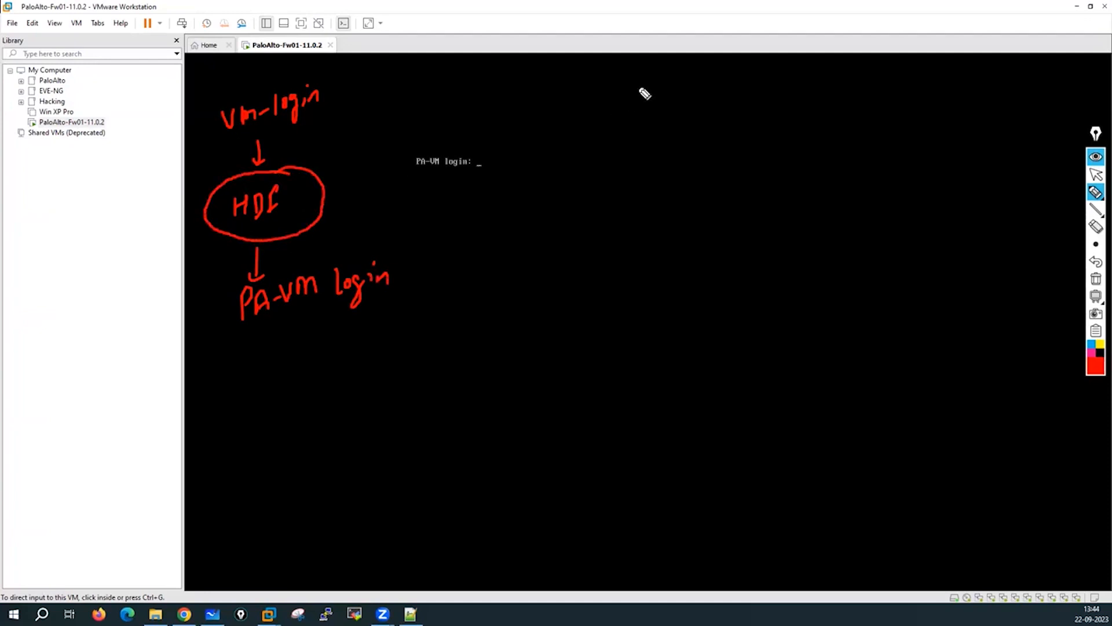
# Write PAN-OS with a down arrow to 'BSD Linux (customised)'.
pyautogui.moveTo(630, 85)
pyautogui.mouseDown()
pyautogui.moveTo(645, 105)
pyautogui.moveTo(660, 92)
pyautogui.moveTo(675, 99)
pyautogui.moveTo(722, 82)
pyautogui.moveTo(728, 60)
pyautogui.moveTo(580, 107)
pyautogui.moveTo(692, 56)
pyautogui.mouseUp()
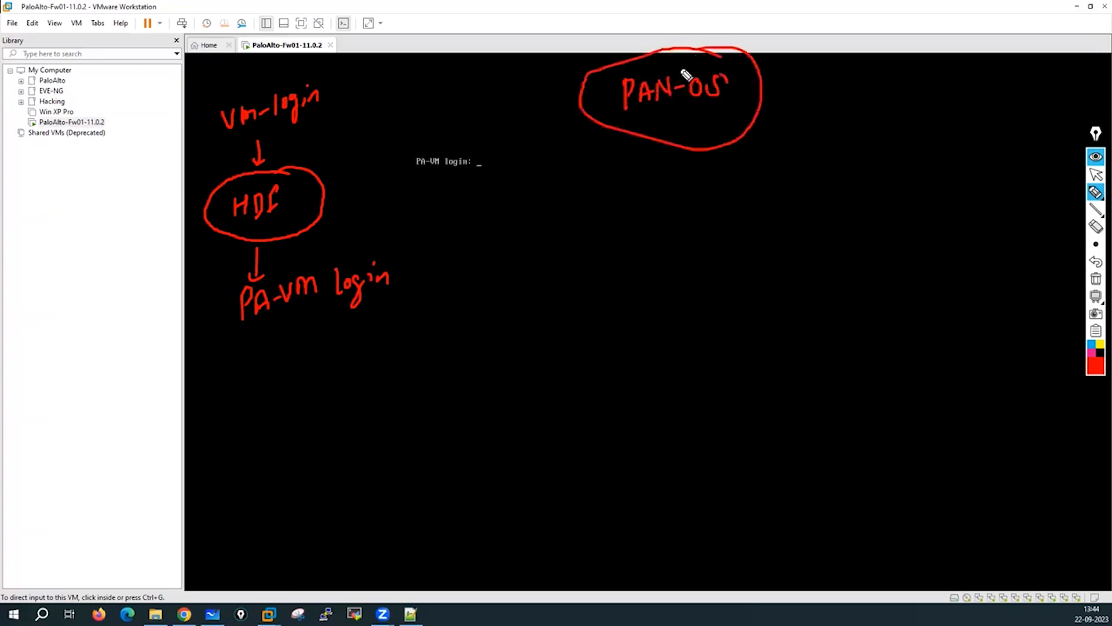
pyautogui.moveTo(655, 123); pyautogui.dragTo(655, 158)
pyautogui.moveTo(662, 123); pyautogui.dragTo(662, 157)
pyautogui.moveTo(650, 149); pyautogui.dragTo(670, 144)
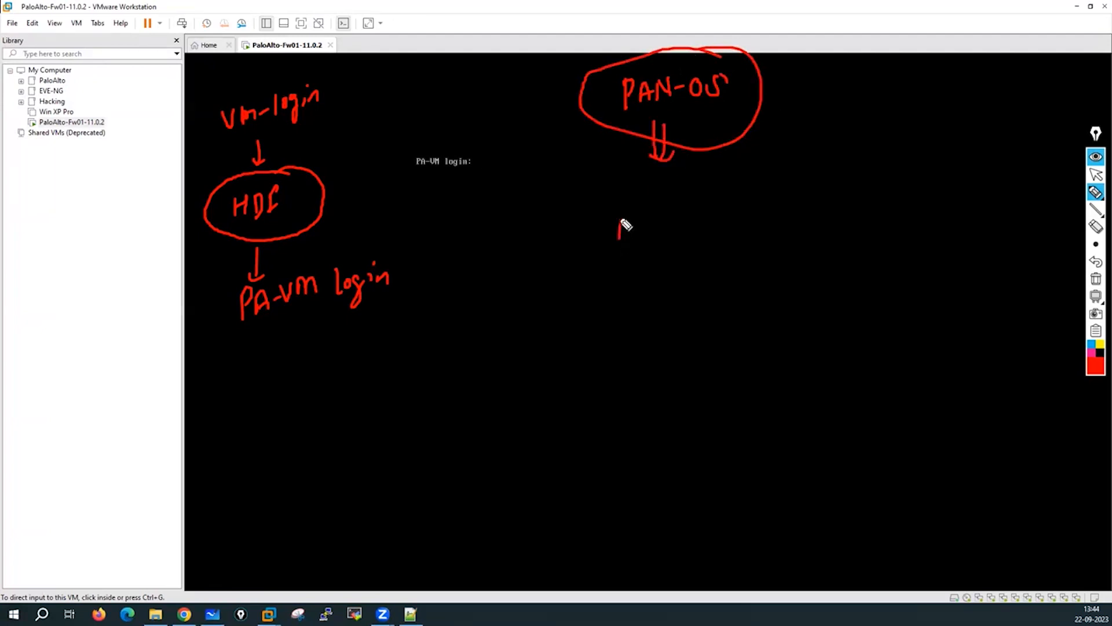
pyautogui.moveTo(621, 226); pyautogui.dragTo(751, 236)
pyautogui.moveTo(775, 201); pyautogui.dragTo(770, 223)
pyautogui.moveTo(782, 212)
pyautogui.mouseDown()
pyautogui.moveTo(788, 220)
pyautogui.moveTo(854, 199)
pyautogui.moveTo(862, 226)
pyautogui.moveTo(878, 219)
pyautogui.moveTo(898, 233)
pyautogui.mouseUp()
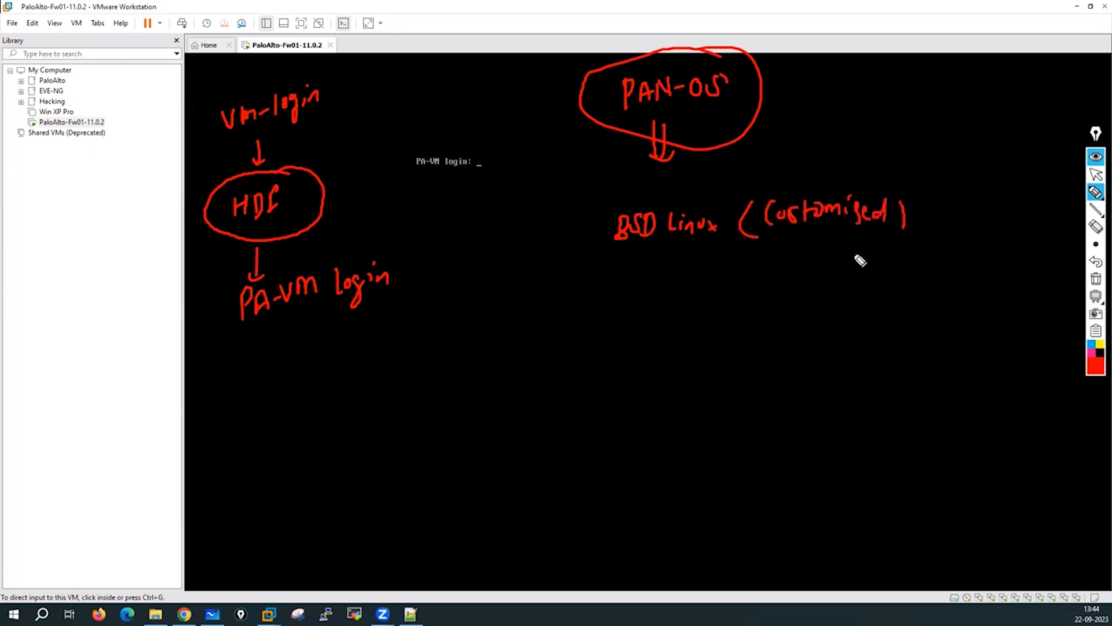
# Add '+ PAN Application' below BSD Linux and a double arrow above it.
pyautogui.moveTo(695, 258); pyautogui.dragTo(715, 257)
pyautogui.moveTo(705, 248); pyautogui.dragTo(707, 268)
pyautogui.moveTo(658, 318)
pyautogui.mouseDown()
pyautogui.moveTo(704, 298)
pyautogui.moveTo(699, 285)
pyautogui.moveTo(806, 286)
pyautogui.moveTo(822, 313)
pyautogui.moveTo(859, 297)
pyautogui.mouseUp()
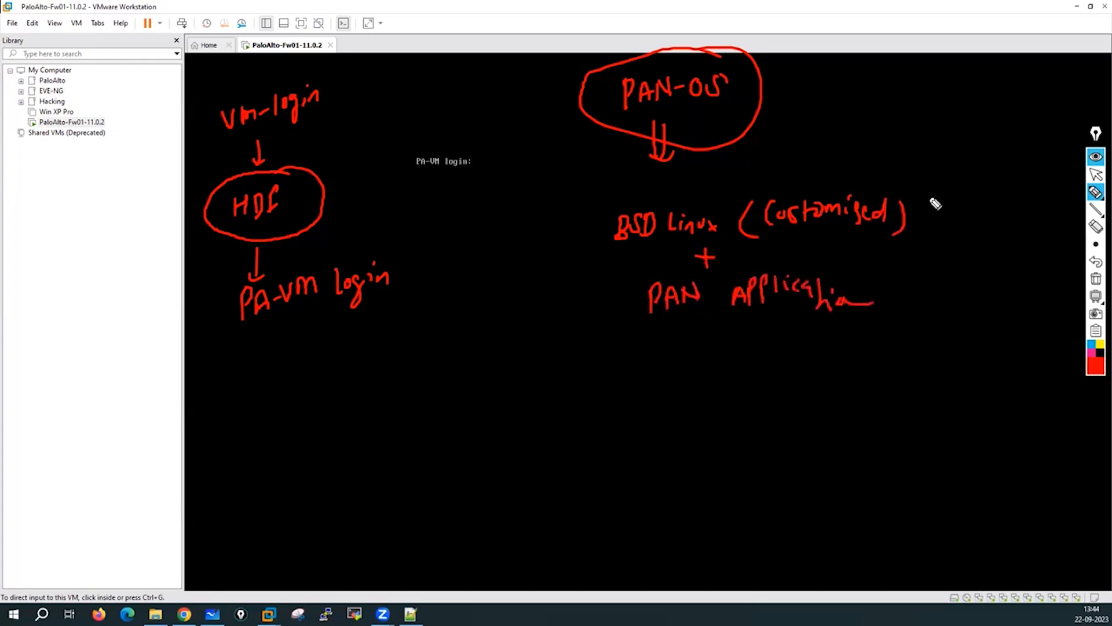
pyautogui.moveTo(933, 201)
pyautogui.mouseDown()
pyautogui.moveTo(933, 216)
pyautogui.moveTo(997, 213)
pyautogui.mouseUp()
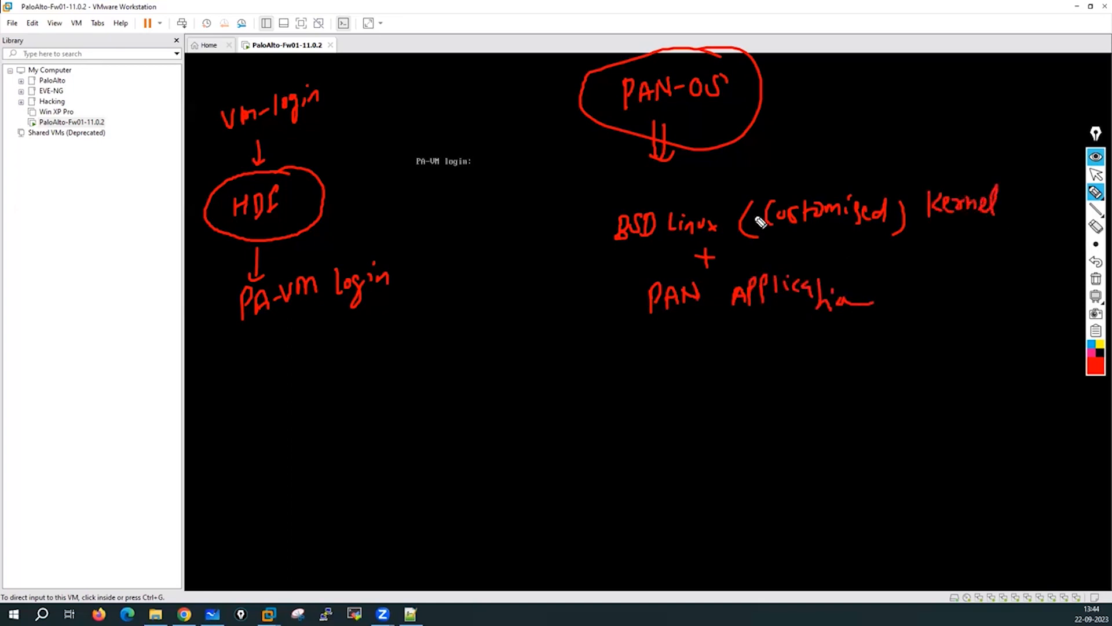
pyautogui.moveTo(699, 182)
pyautogui.mouseDown()
pyautogui.moveTo(701, 200)
pyautogui.moveTo(716, 186)
pyautogui.mouseUp()
pyautogui.click(1095, 372)
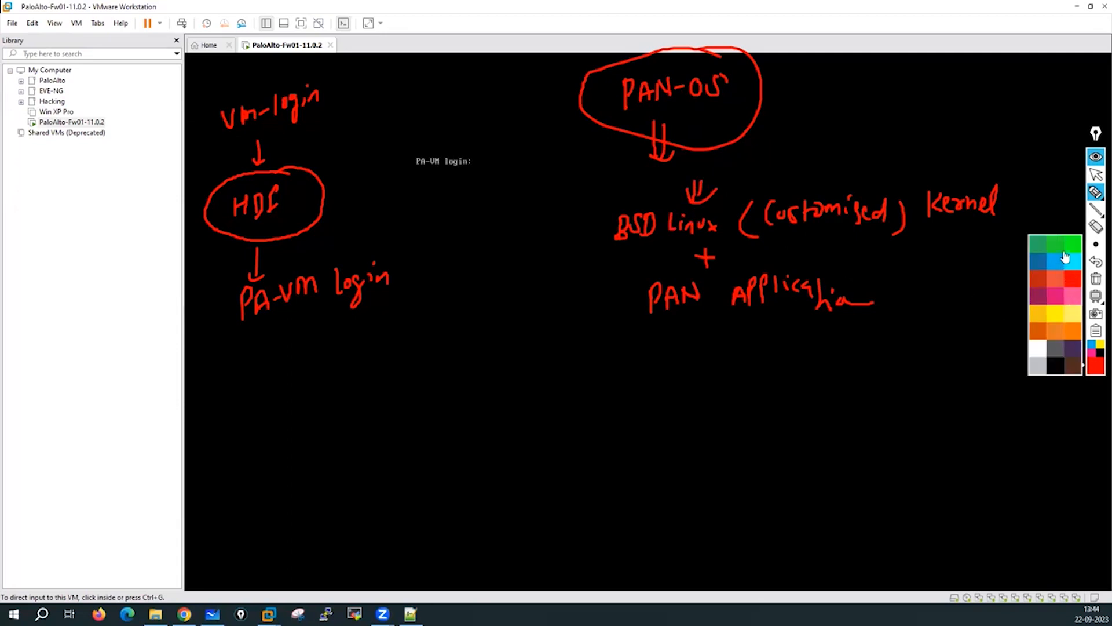
# Switch the ink to green, underline BSD Linux and draw arrows pointing into it.
pyautogui.click(1056, 249)
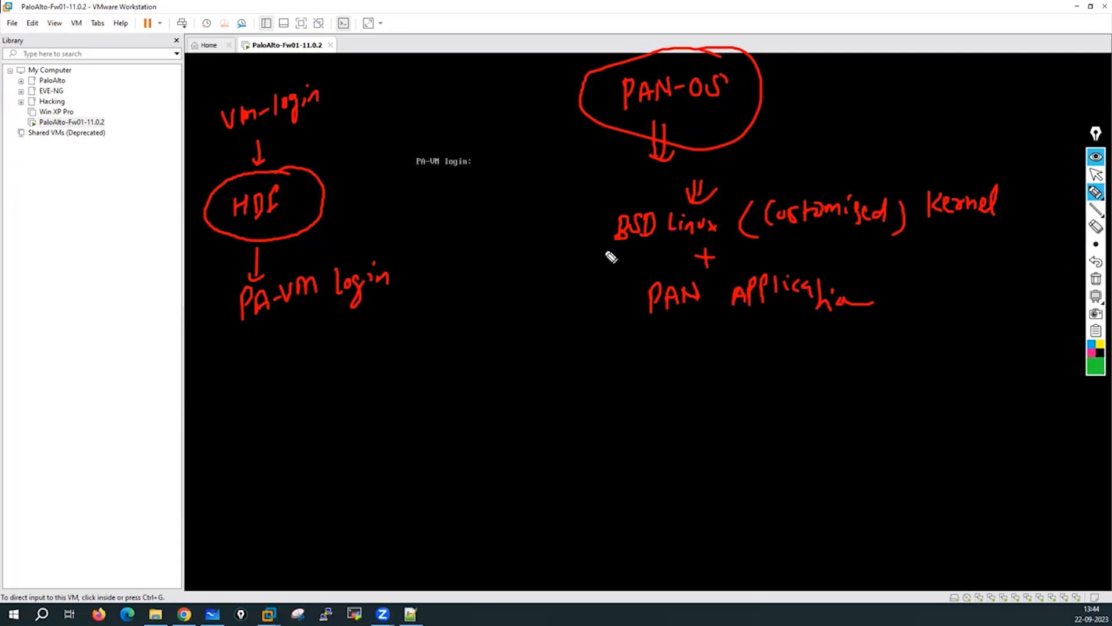
pyautogui.moveTo(604, 251); pyautogui.dragTo(715, 237)
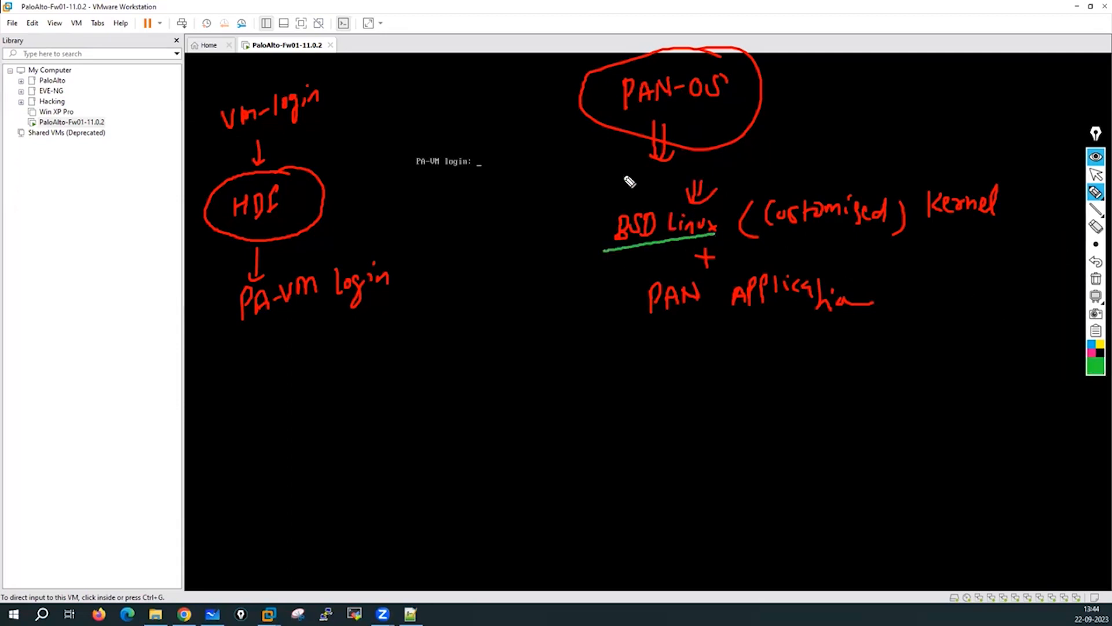
pyautogui.moveTo(592, 167)
pyautogui.mouseDown()
pyautogui.moveTo(620, 194)
pyautogui.moveTo(616, 207)
pyautogui.moveTo(567, 241)
pyautogui.moveTo(544, 244)
pyautogui.mouseUp()
pyautogui.moveTo(599, 238); pyautogui.dragTo(555, 255)
pyautogui.moveTo(575, 218); pyautogui.dragTo(595, 254)
# Handwrite the word Daemons and circle it.
pyautogui.moveTo(448, 280); pyautogui.dragTo(449, 302)
pyautogui.moveTo(450, 280)
pyautogui.mouseDown()
pyautogui.moveTo(464, 285)
pyautogui.moveTo(450, 301)
pyautogui.moveTo(534, 296)
pyautogui.mouseUp()
pyautogui.moveTo(430, 288); pyautogui.dragTo(533, 268)
pyautogui.moveTo(477, 339); pyautogui.dragTo(511, 259)
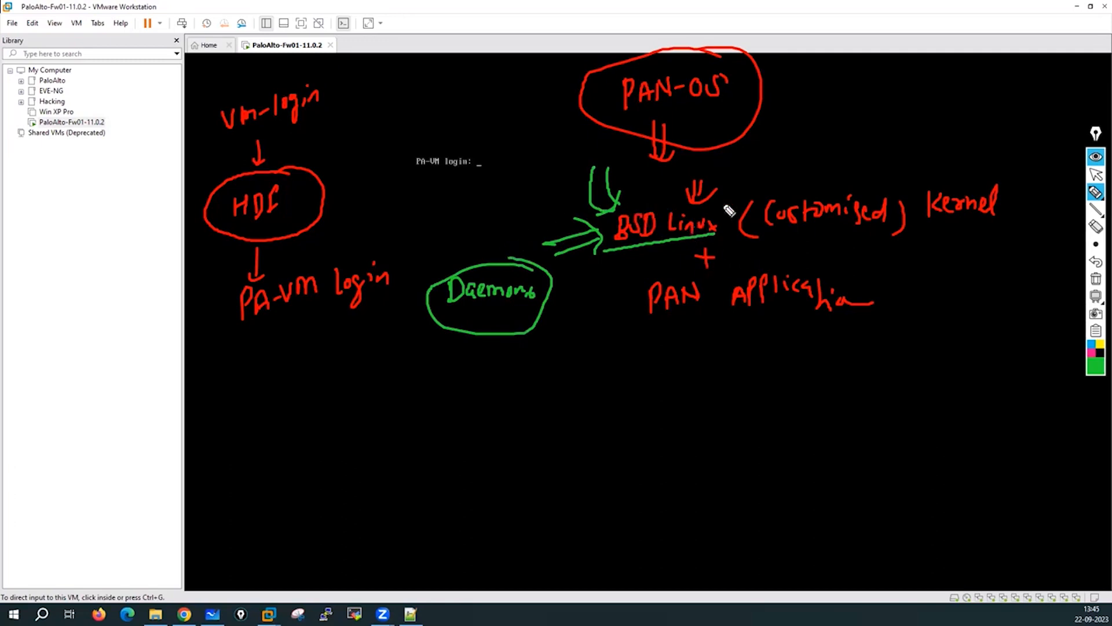
# Circle the PAN Application note, arrow down from it, and start writing Authd daemon.
pyautogui.moveTo(792, 257)
pyautogui.mouseDown()
pyautogui.moveTo(727, 259)
pyautogui.moveTo(634, 293)
pyautogui.moveTo(874, 345)
pyautogui.moveTo(749, 259)
pyautogui.mouseUp()
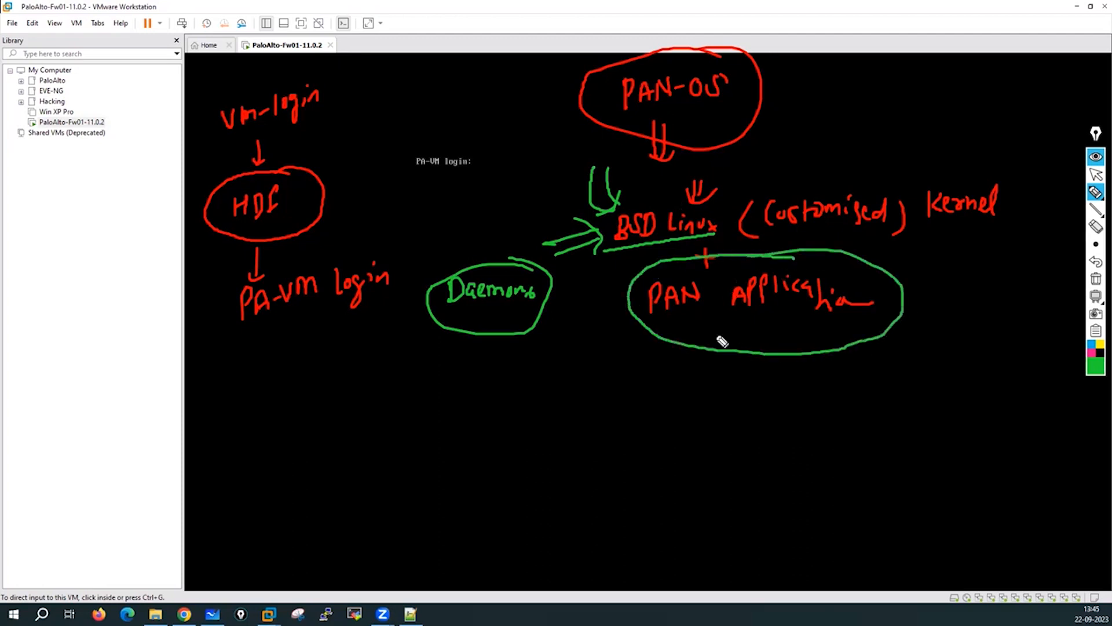
pyautogui.moveTo(666, 331)
pyautogui.mouseDown()
pyautogui.moveTo(635, 369)
pyautogui.moveTo(649, 387)
pyautogui.mouseUp()
pyautogui.moveTo(637, 349); pyautogui.dragTo(666, 381)
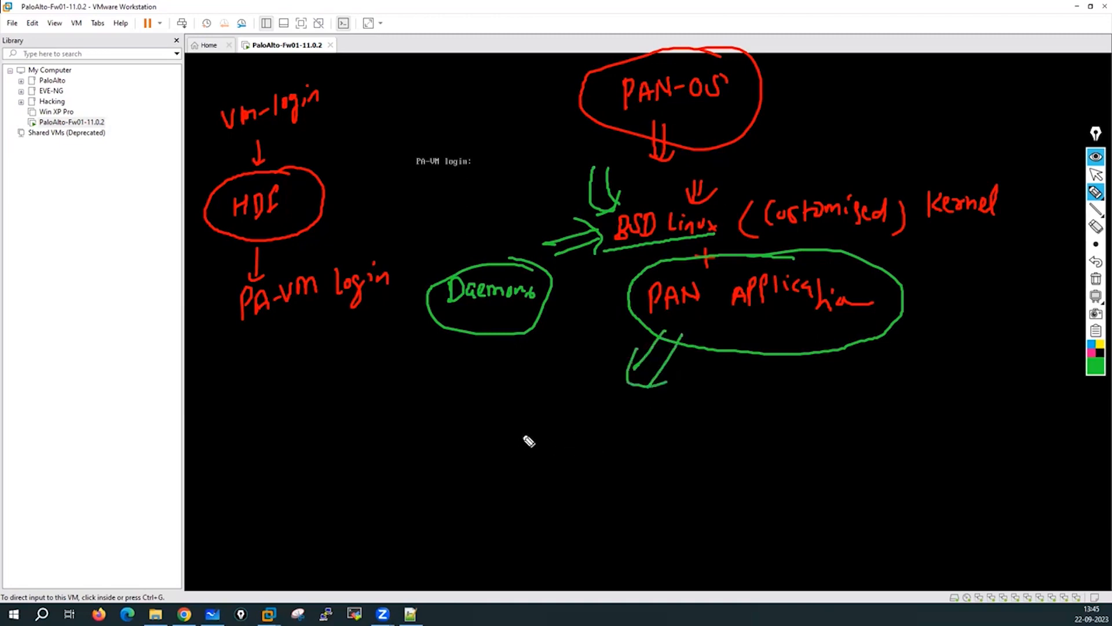
pyautogui.moveTo(522, 449)
pyautogui.mouseDown()
pyautogui.moveTo(527, 437)
pyautogui.moveTo(561, 447)
pyautogui.moveTo(587, 412)
pyautogui.moveTo(660, 438)
pyautogui.moveTo(695, 432)
pyautogui.moveTo(511, 430)
pyautogui.moveTo(702, 473)
pyautogui.moveTo(670, 403)
pyautogui.mouseUp()
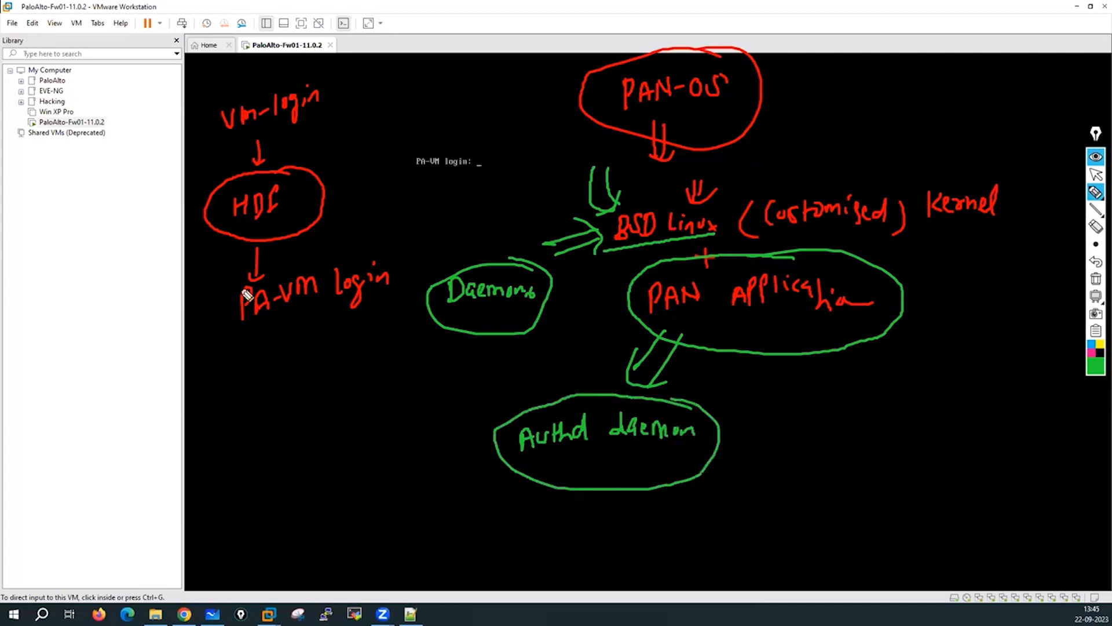
# Write and circle the default username and password note, and tick the Authd daemon note.
pyautogui.moveTo(84, 392)
pyautogui.mouseDown()
pyautogui.moveTo(87, 401)
pyautogui.moveTo(139, 383)
pyautogui.mouseUp()
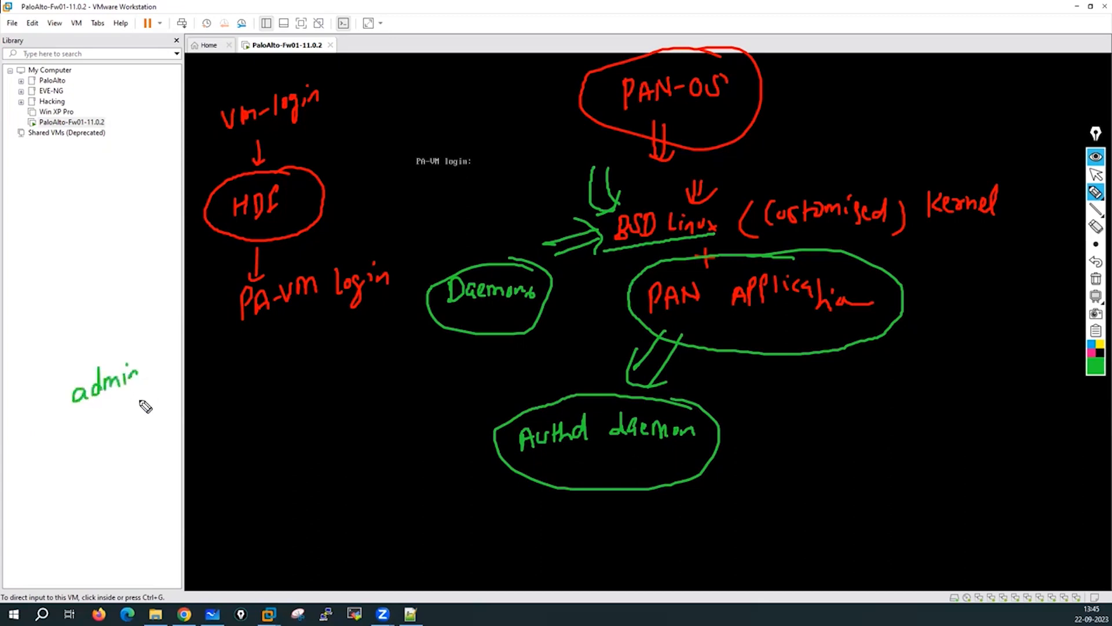
pyautogui.moveTo(84, 414); pyautogui.dragTo(145, 412)
pyautogui.moveTo(143, 352); pyautogui.dragTo(113, 337)
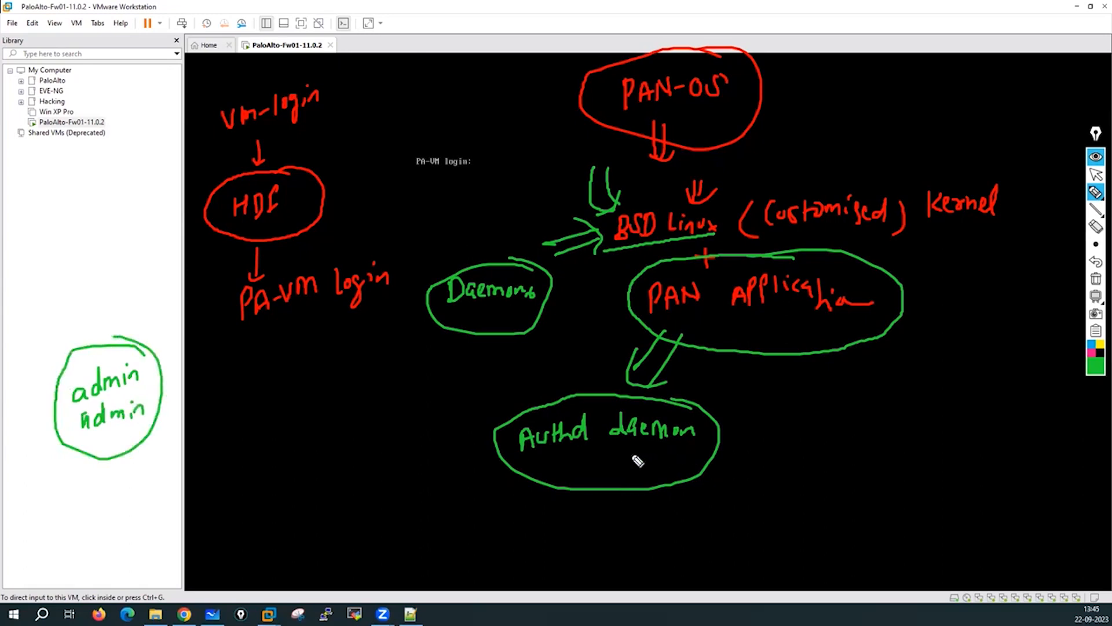
pyautogui.moveTo(633, 452)
pyautogui.mouseDown()
pyautogui.moveTo(638, 467)
pyautogui.moveTo(666, 450)
pyautogui.mouseUp()
pyautogui.moveTo(651, 459); pyautogui.dragTo(684, 458)
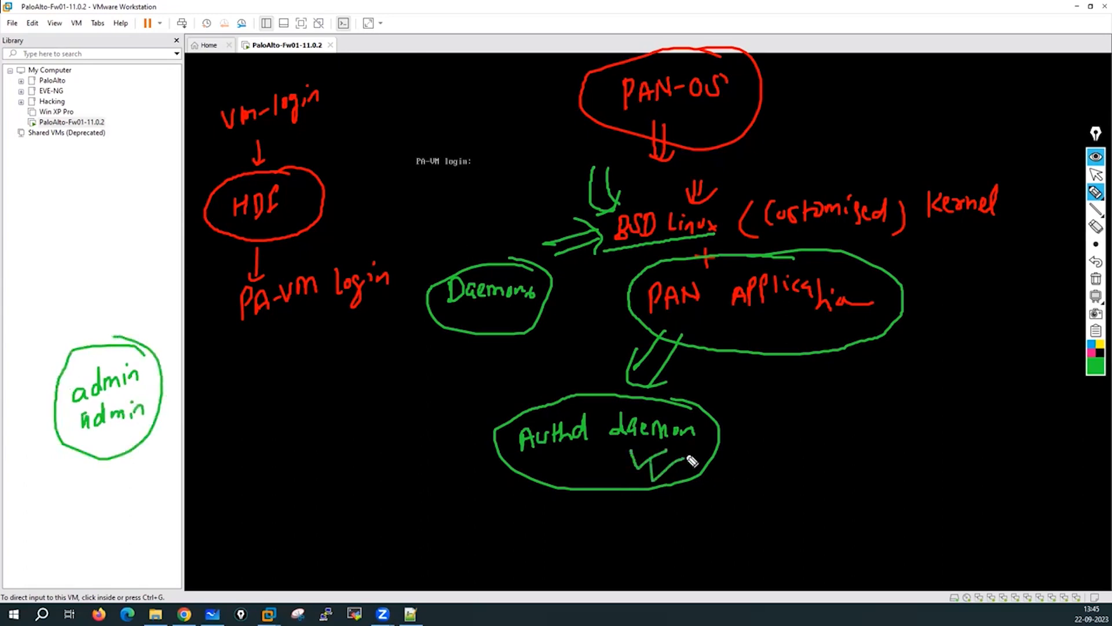
pyautogui.moveTo(576, 463); pyautogui.dragTo(602, 462)
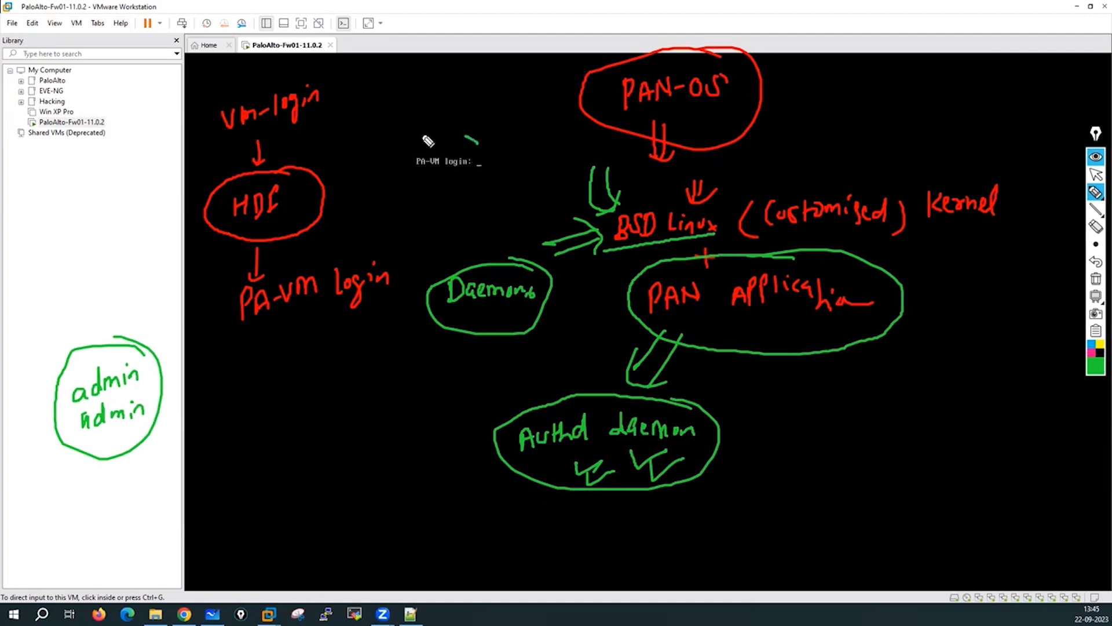
# Circle the PA-VM login prompt and vm-login note, and add a circled S-10min note.
pyautogui.moveTo(428, 141)
pyautogui.mouseDown()
pyautogui.moveTo(406, 186)
pyautogui.moveTo(463, 140)
pyautogui.mouseUp()
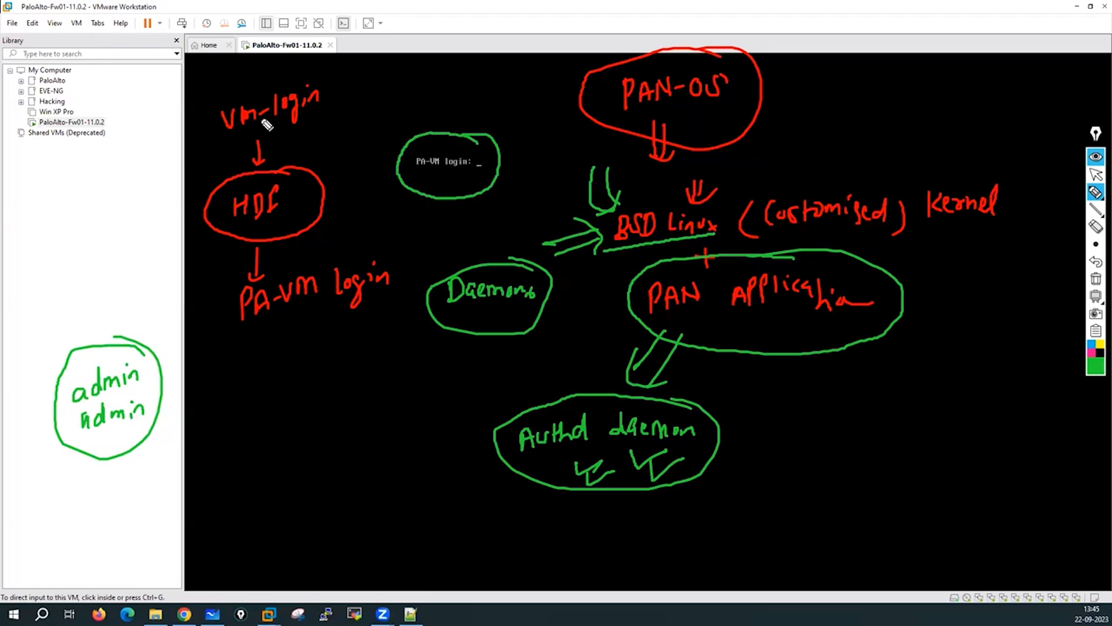
pyautogui.moveTo(296, 76)
pyautogui.mouseDown()
pyautogui.moveTo(218, 95)
pyautogui.moveTo(295, 146)
pyautogui.moveTo(278, 53)
pyautogui.mouseUp()
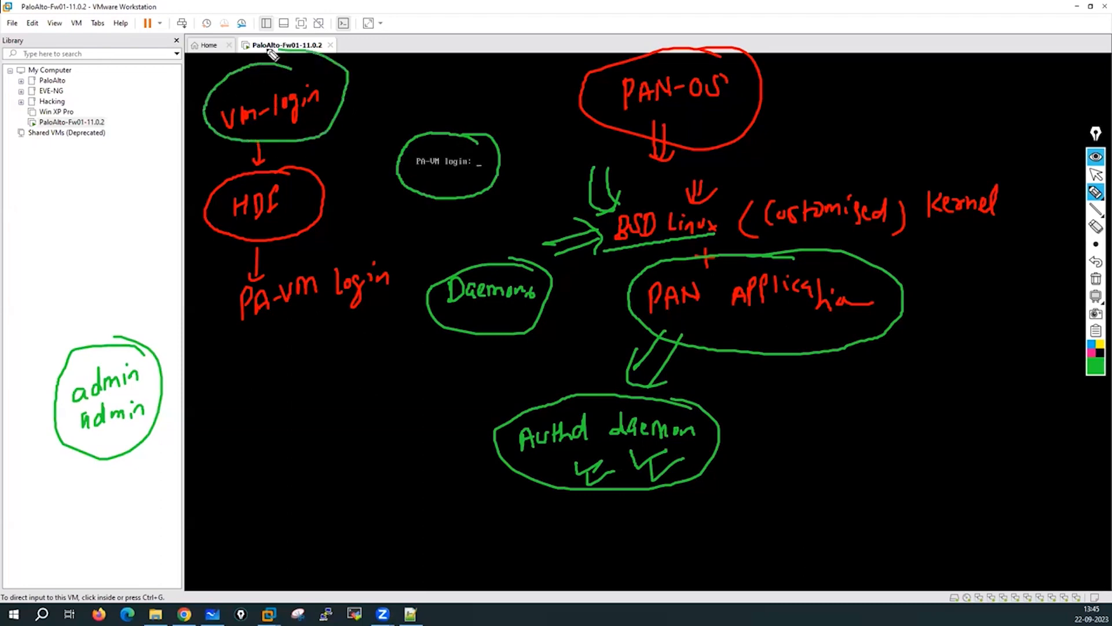
pyautogui.moveTo(397, 65); pyautogui.dragTo(385, 82)
pyautogui.moveTo(399, 74); pyautogui.dragTo(456, 74)
pyautogui.moveTo(461, 74); pyautogui.dragTo(474, 58)
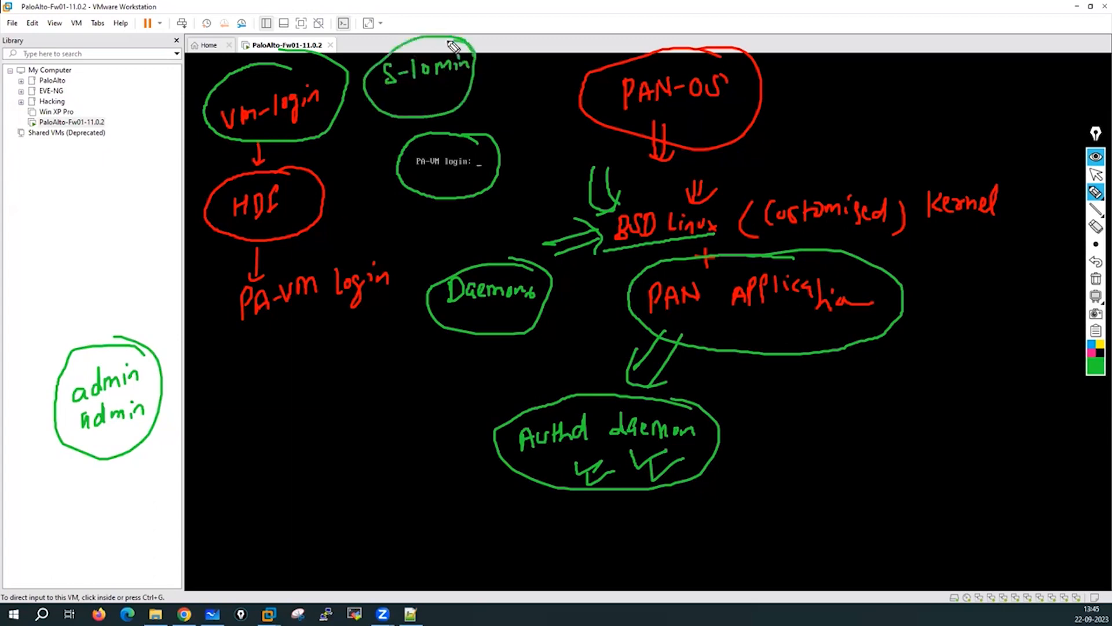
# Arrow toward the credentials note, tick beside Authd daemon, then erase all the drawings.
pyautogui.moveTo(152, 275); pyautogui.dragTo(131, 317)
pyautogui.moveTo(131, 318); pyautogui.dragTo(162, 316)
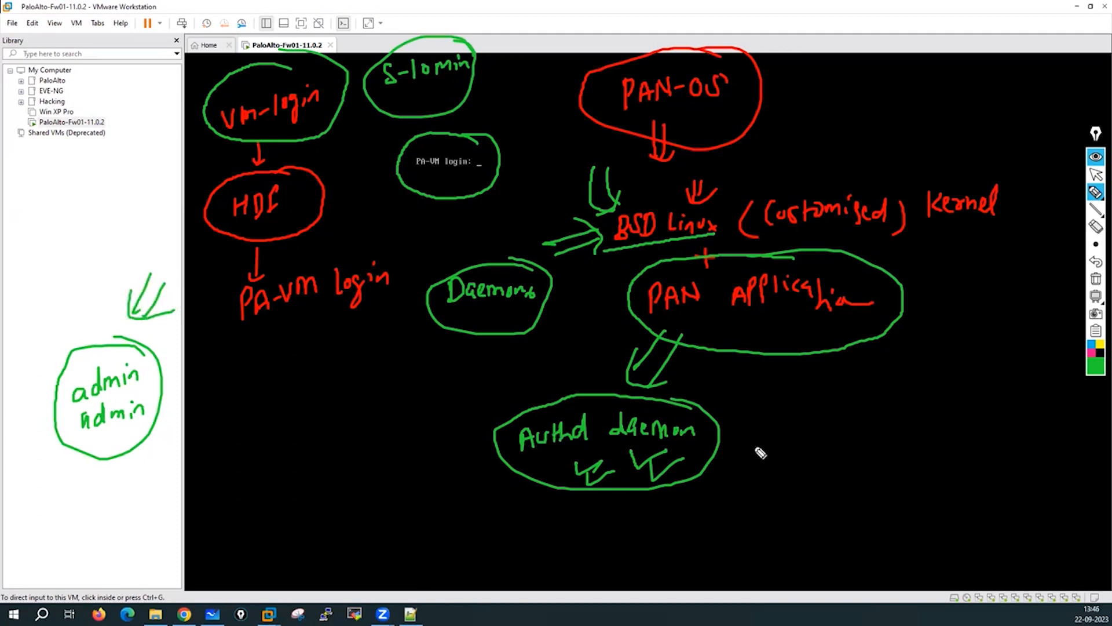
pyautogui.moveTo(740, 432); pyautogui.dragTo(765, 432)
pyautogui.moveTo(746, 450); pyautogui.dragTo(763, 442)
pyautogui.click(1096, 279)
# Leave drawing mode and log in to the PA-VM console as admin, entering the old and new passwords.
pyautogui.click(1096, 175)
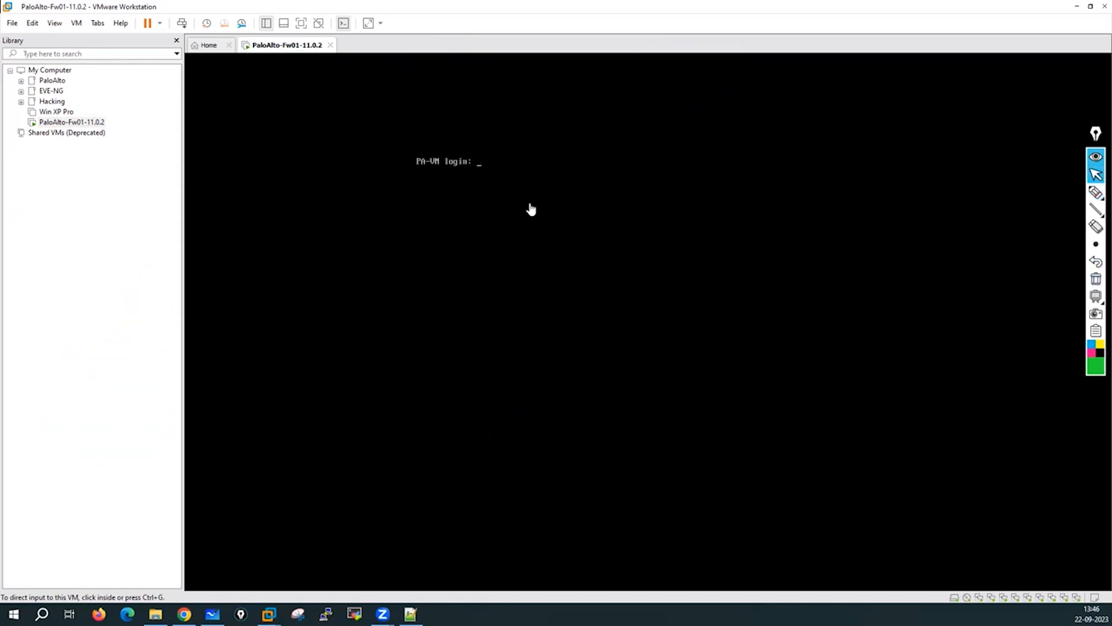
pyautogui.click(509, 177)
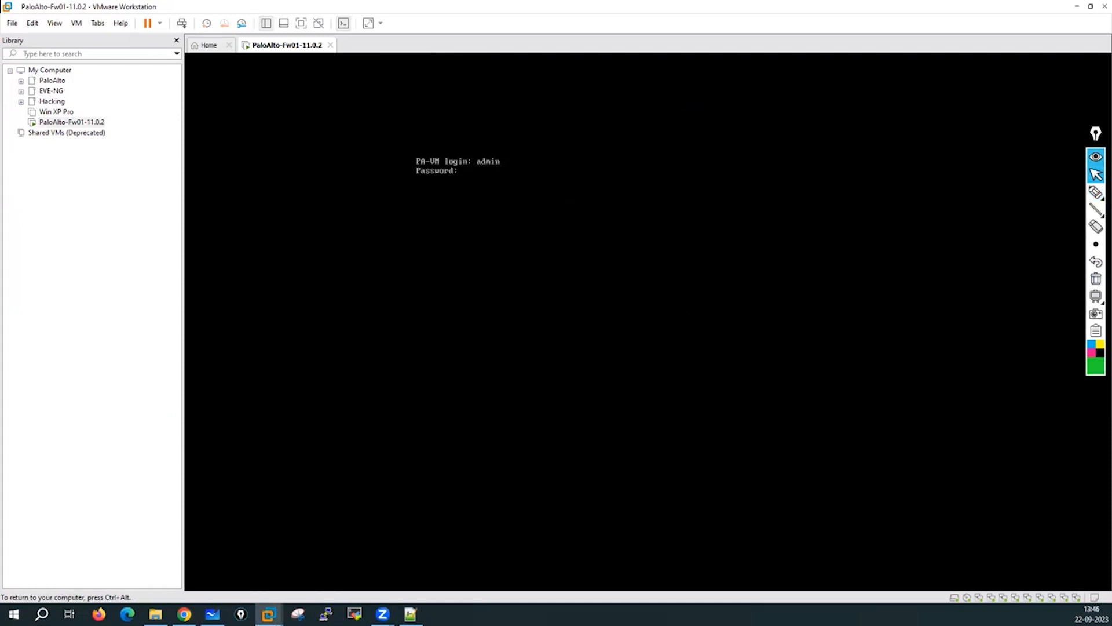
pyautogui.press('Return')
pyautogui.press('Return')
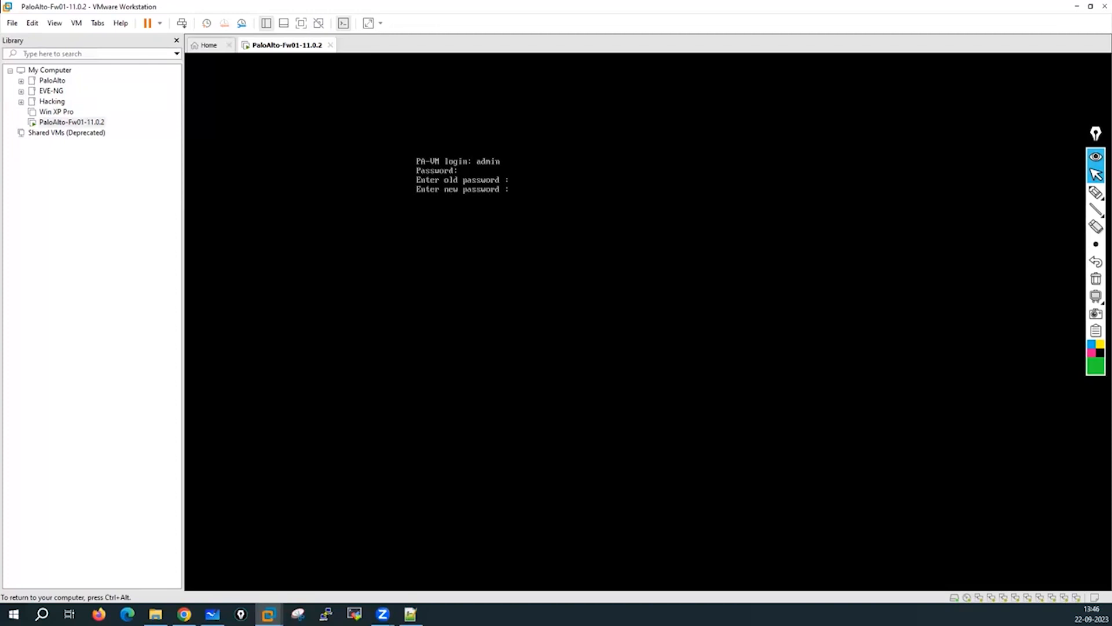
pyautogui.press('Return')
pyautogui.press('Return')
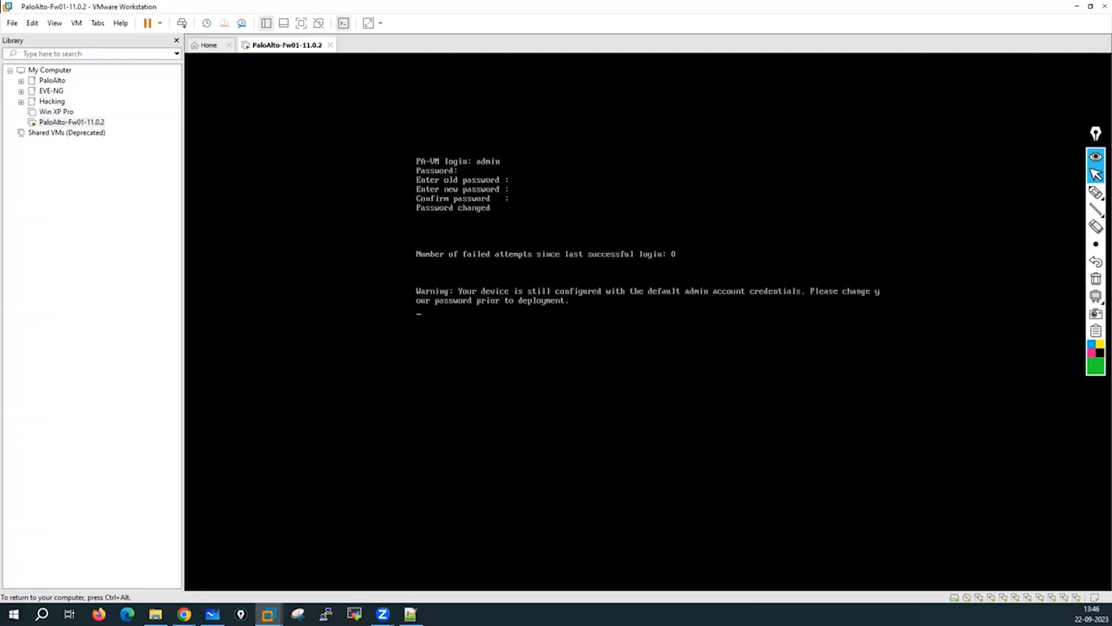
pyautogui.hotkey('ctrl', 'alt')
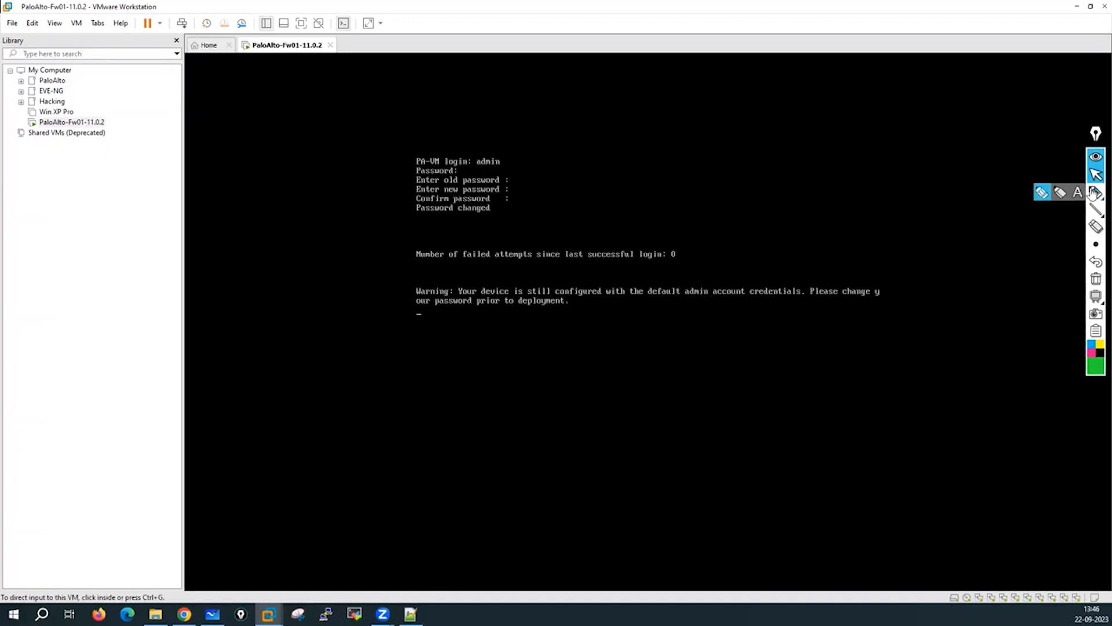
pyautogui.click(1042, 192)
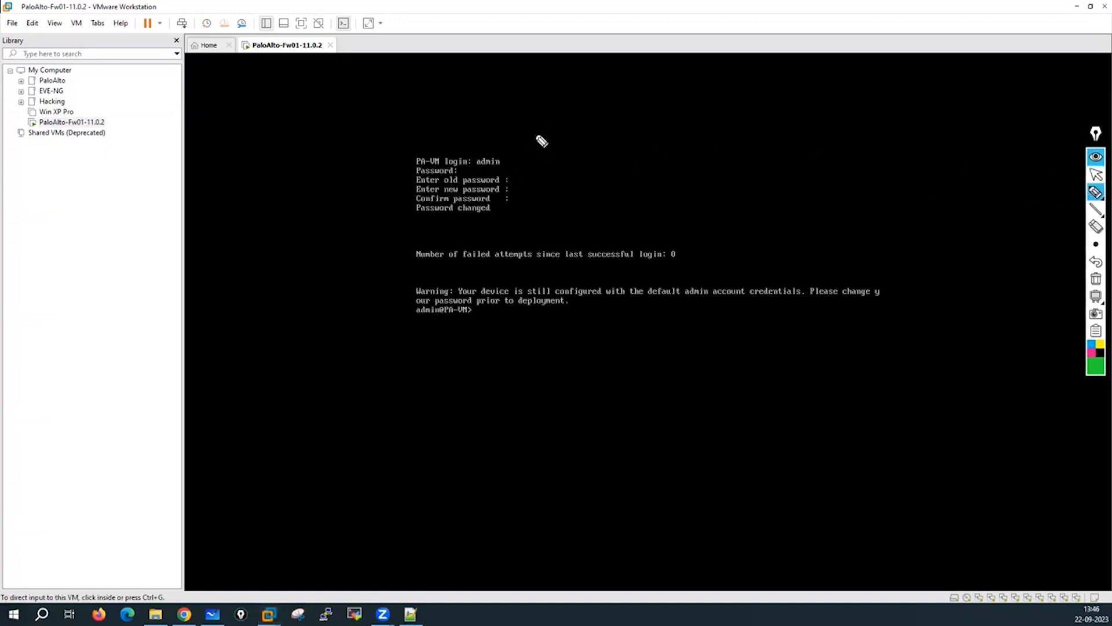
pyautogui.moveTo(540, 131)
pyautogui.mouseDown()
pyautogui.moveTo(504, 156)
pyautogui.moveTo(525, 152)
pyautogui.mouseUp()
pyautogui.moveTo(558, 115)
pyautogui.mouseDown()
pyautogui.moveTo(554, 124)
pyautogui.moveTo(616, 108)
pyautogui.mouseUp()
pyautogui.moveTo(472, 171)
pyautogui.mouseDown()
pyautogui.moveTo(566, 166)
pyautogui.moveTo(616, 148)
pyautogui.mouseUp()
pyautogui.moveTo(616, 148)
pyautogui.mouseDown()
pyautogui.moveTo(602, 156)
pyautogui.moveTo(641, 145)
pyautogui.moveTo(658, 124)
pyautogui.moveTo(693, 135)
pyautogui.mouseUp()
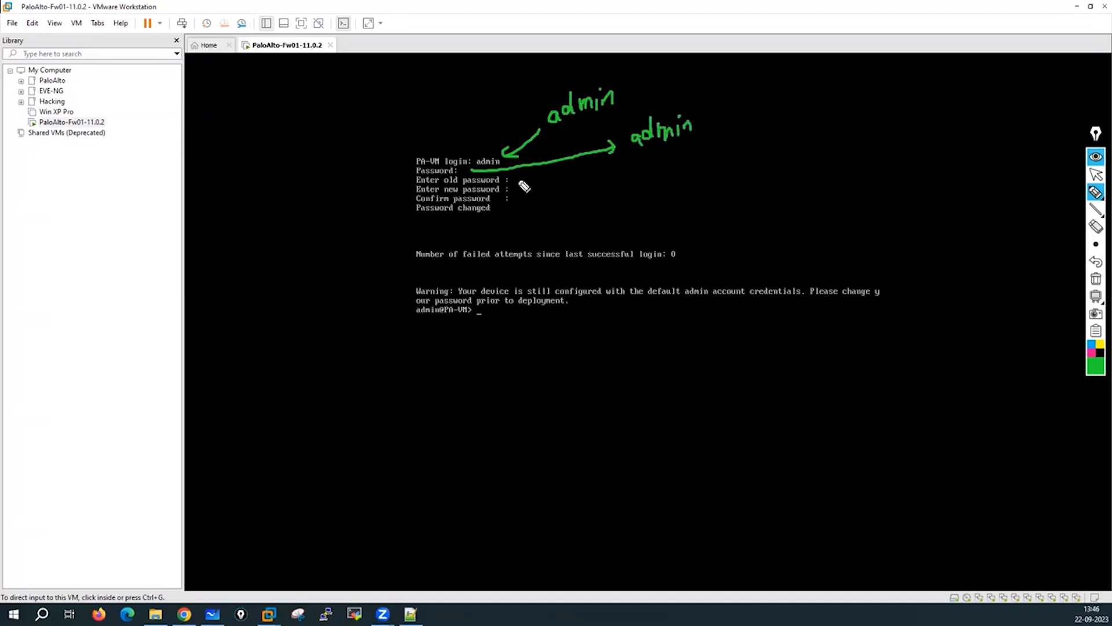
pyautogui.moveTo(515, 179)
pyautogui.mouseDown()
pyautogui.moveTo(703, 149)
pyautogui.moveTo(732, 150)
pyautogui.moveTo(731, 163)
pyautogui.mouseUp()
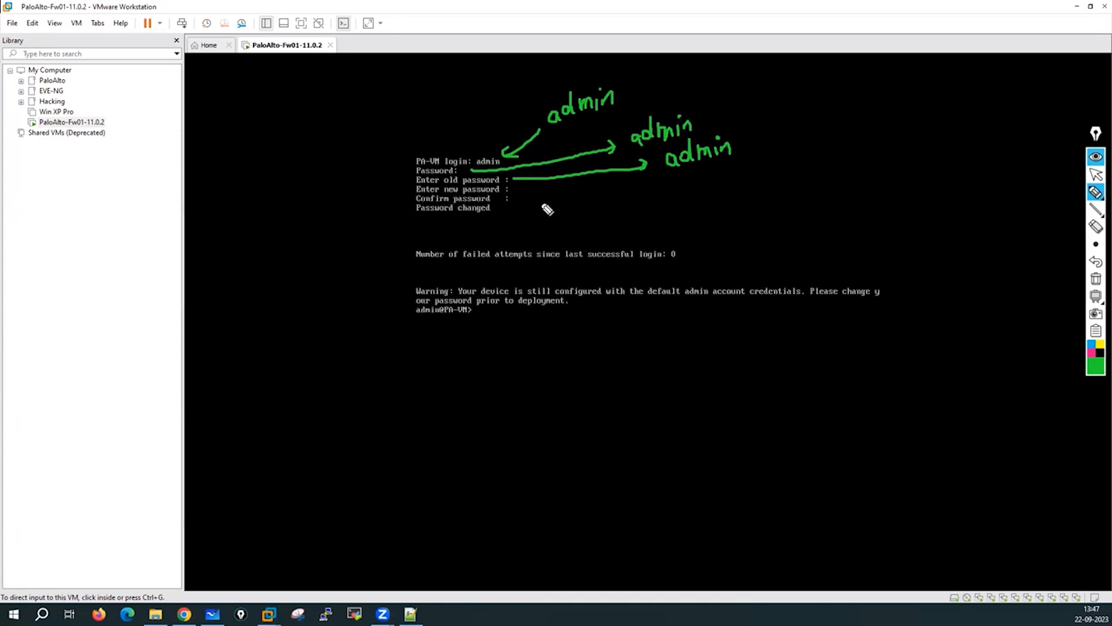
pyautogui.moveTo(523, 189)
pyautogui.mouseDown()
pyautogui.moveTo(673, 203)
pyautogui.moveTo(712, 186)
pyautogui.moveTo(780, 186)
pyautogui.moveTo(802, 173)
pyautogui.moveTo(794, 166)
pyautogui.moveTo(844, 174)
pyautogui.moveTo(834, 177)
pyautogui.mouseUp()
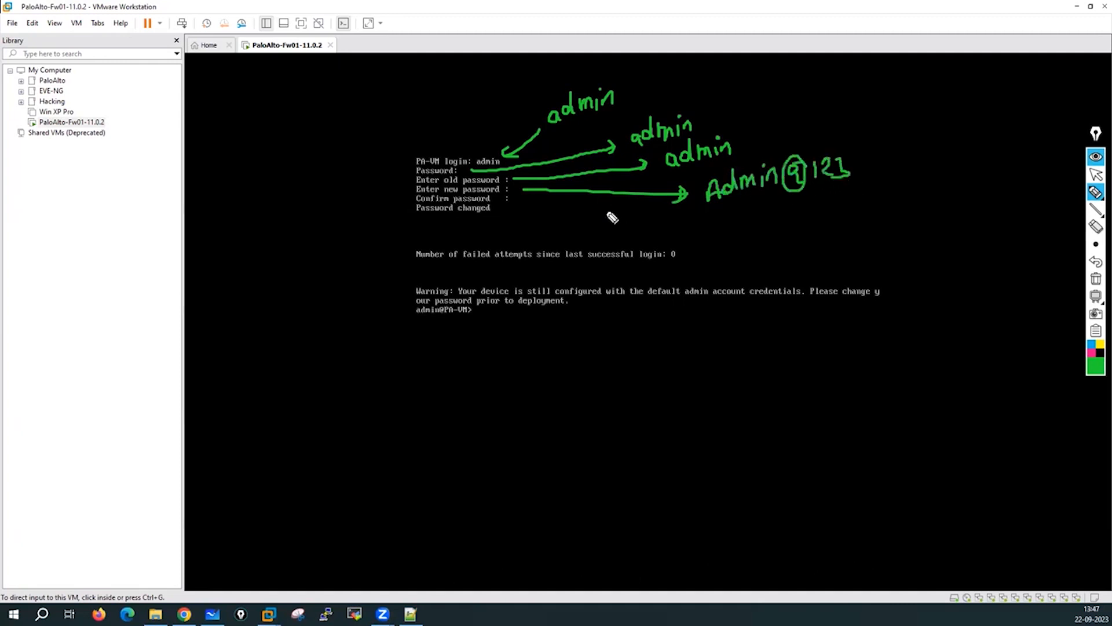
pyautogui.moveTo(520, 210)
pyautogui.mouseDown()
pyautogui.moveTo(707, 219)
pyautogui.moveTo(699, 225)
pyautogui.moveTo(781, 206)
pyautogui.moveTo(806, 213)
pyautogui.moveTo(796, 218)
pyautogui.moveTo(823, 199)
pyautogui.moveTo(821, 213)
pyautogui.moveTo(849, 212)
pyautogui.mouseUp()
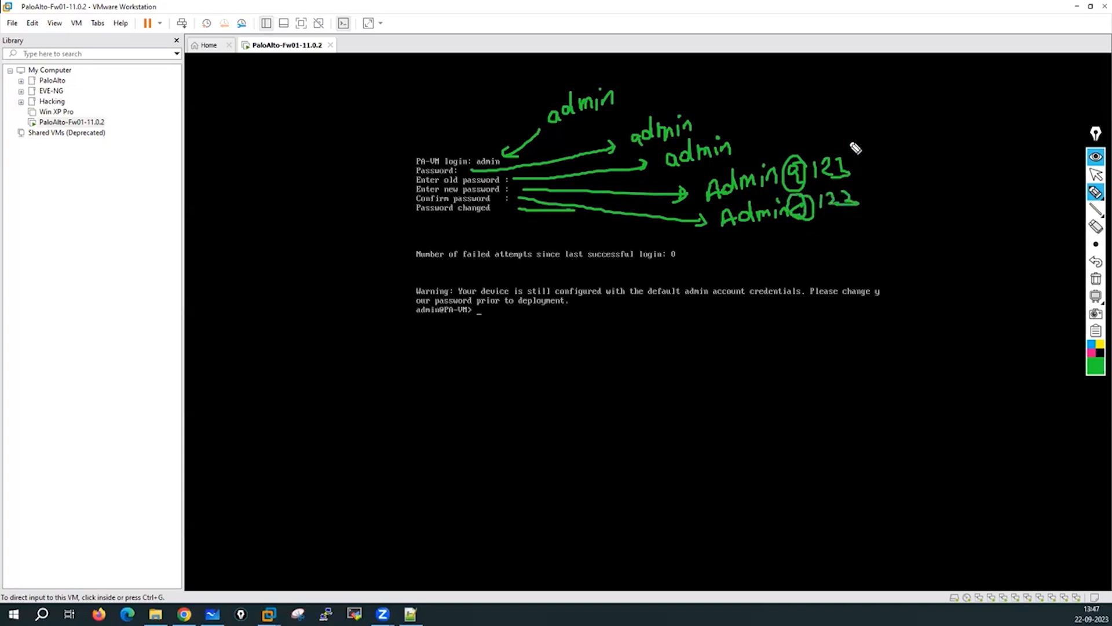
pyautogui.moveTo(851, 144)
pyautogui.mouseDown()
pyautogui.moveTo(716, 178)
pyautogui.moveTo(808, 255)
pyautogui.moveTo(812, 146)
pyautogui.mouseUp()
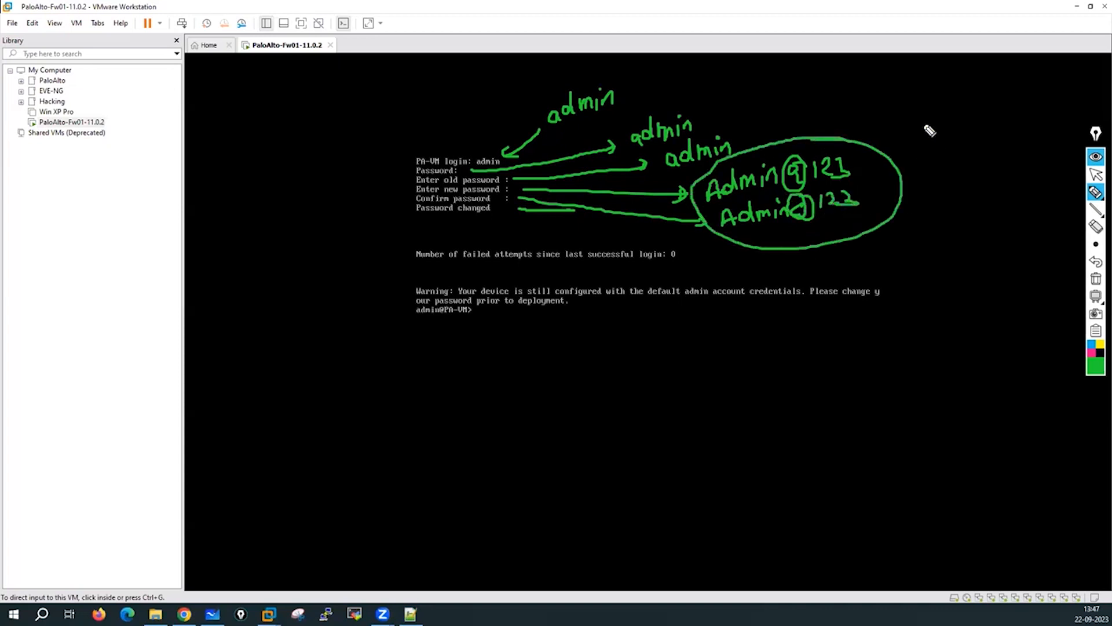
pyautogui.moveTo(924, 123)
pyautogui.mouseDown()
pyautogui.moveTo(905, 163)
pyautogui.moveTo(938, 165)
pyautogui.mouseUp()
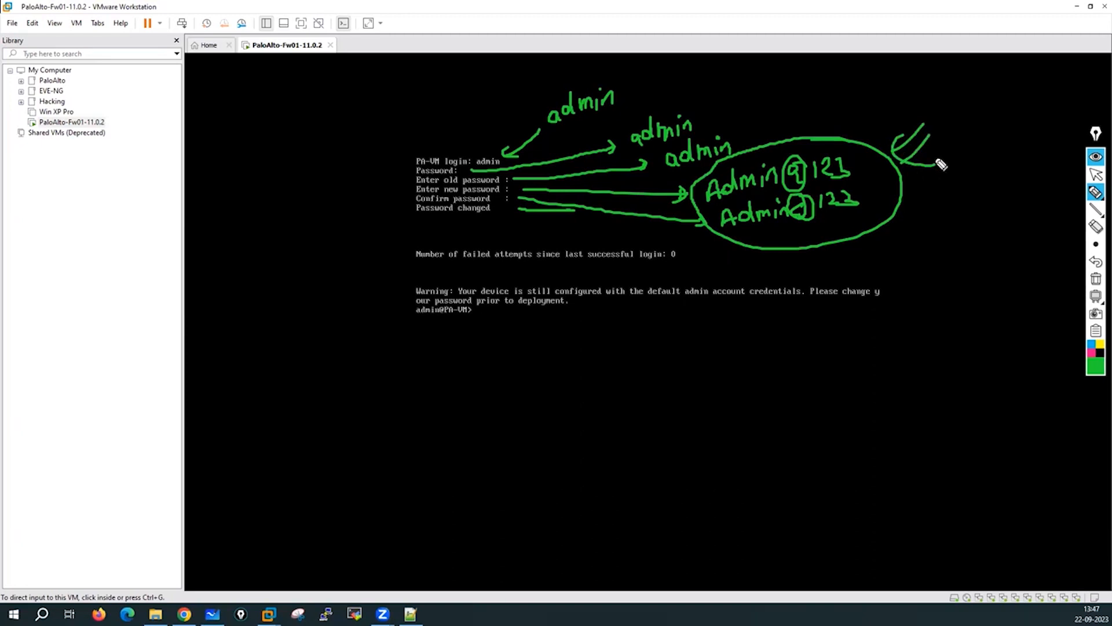
pyautogui.moveTo(433, 302)
pyautogui.mouseDown()
pyautogui.moveTo(405, 318)
pyautogui.moveTo(475, 342)
pyautogui.moveTo(407, 299)
pyautogui.mouseUp()
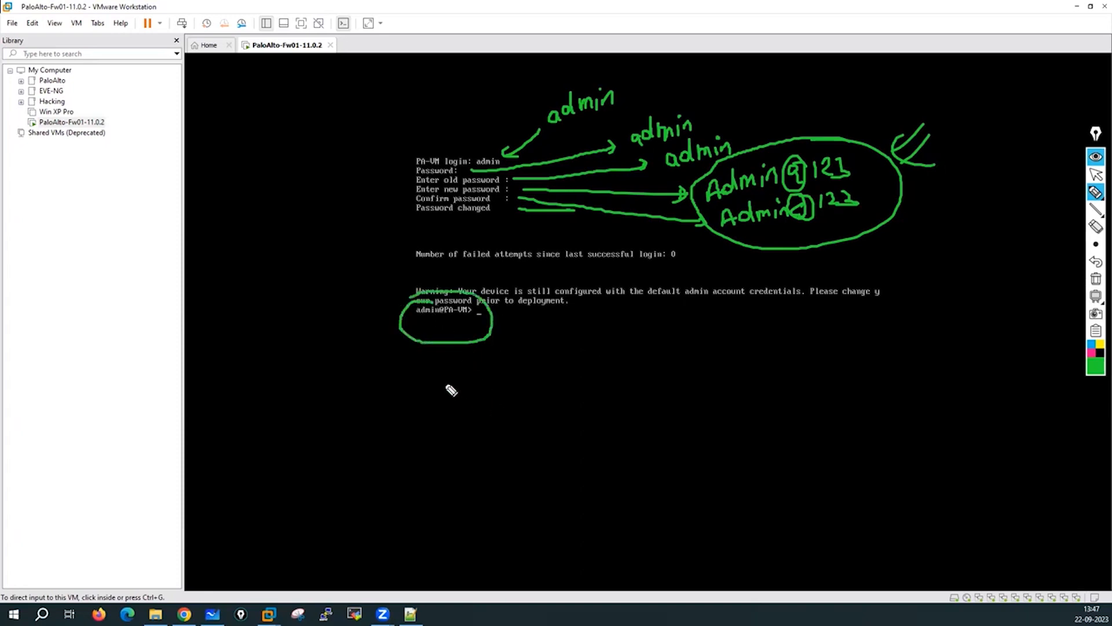
pyautogui.moveTo(433, 377); pyautogui.dragTo(441, 404)
pyautogui.moveTo(448, 364)
pyautogui.mouseDown()
pyautogui.moveTo(417, 427)
pyautogui.moveTo(514, 397)
pyautogui.moveTo(429, 351)
pyautogui.mouseUp()
pyautogui.moveTo(456, 408); pyautogui.dragTo(461, 439)
pyautogui.moveTo(464, 406)
pyautogui.mouseDown()
pyautogui.moveTo(467, 432)
pyautogui.moveTo(467, 416)
pyautogui.mouseUp()
pyautogui.moveTo(554, 374)
pyautogui.mouseDown()
pyautogui.moveTo(568, 393)
pyautogui.moveTo(608, 365)
pyautogui.moveTo(631, 377)
pyautogui.moveTo(631, 363)
pyautogui.moveTo(650, 364)
pyautogui.moveTo(547, 373)
pyautogui.moveTo(648, 344)
pyautogui.mouseUp()
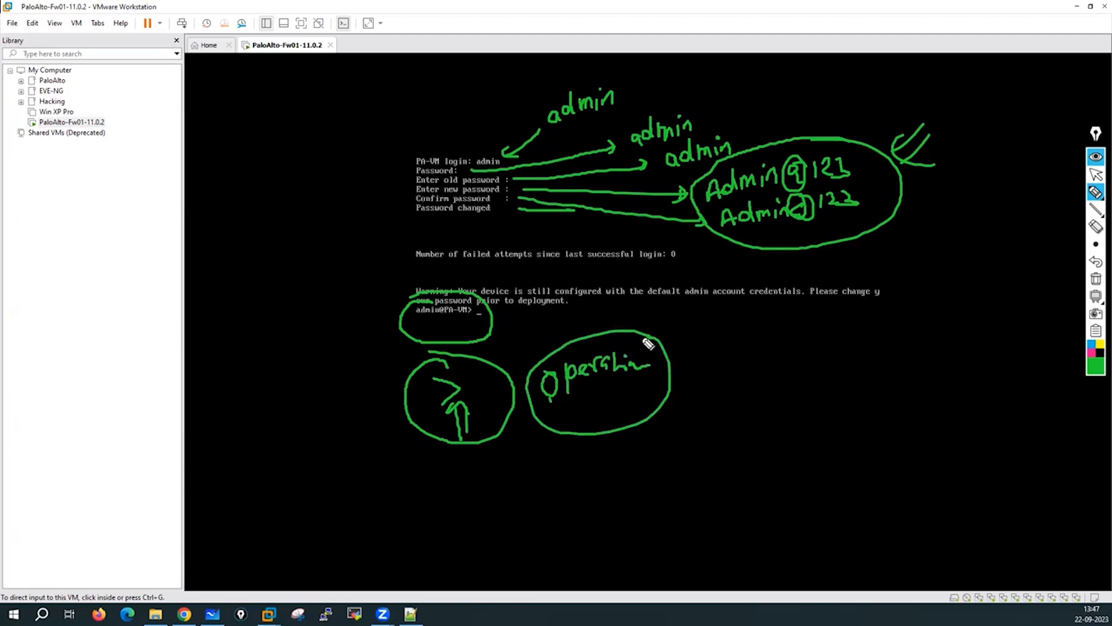
pyautogui.moveTo(447, 498); pyautogui.dragTo(653, 488)
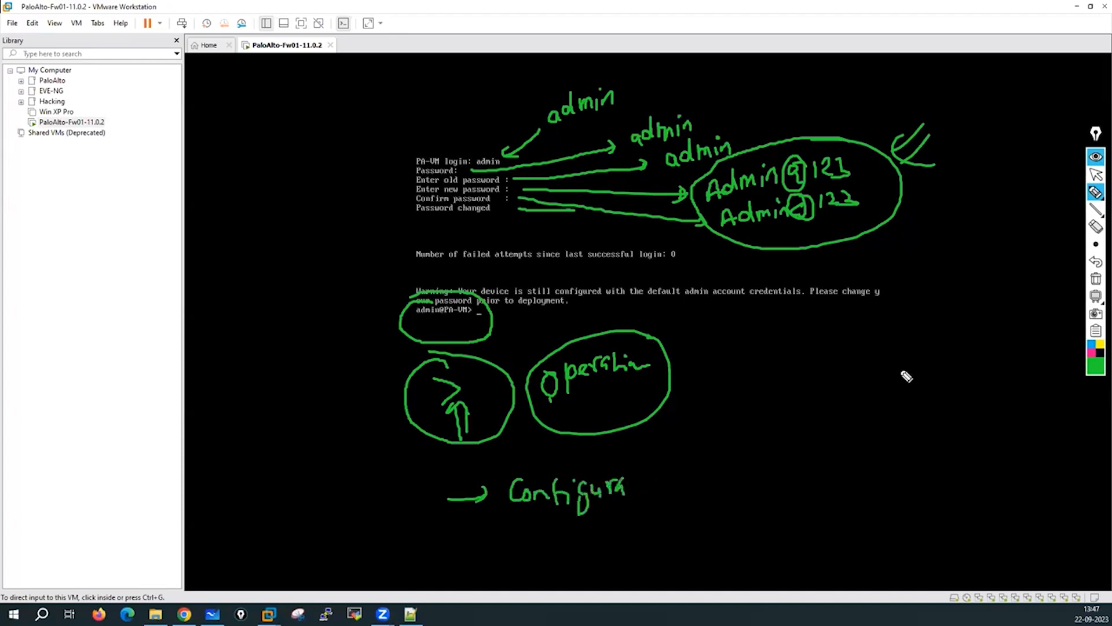
pyautogui.click(1095, 280)
pyautogui.click(1096, 175)
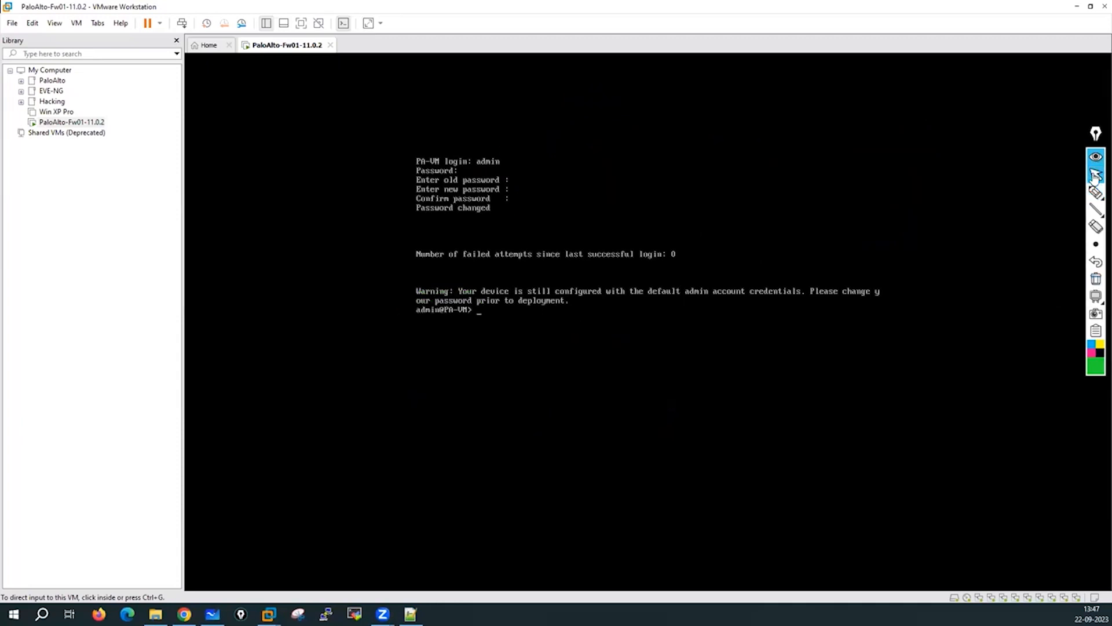
pyautogui.click(578, 305)
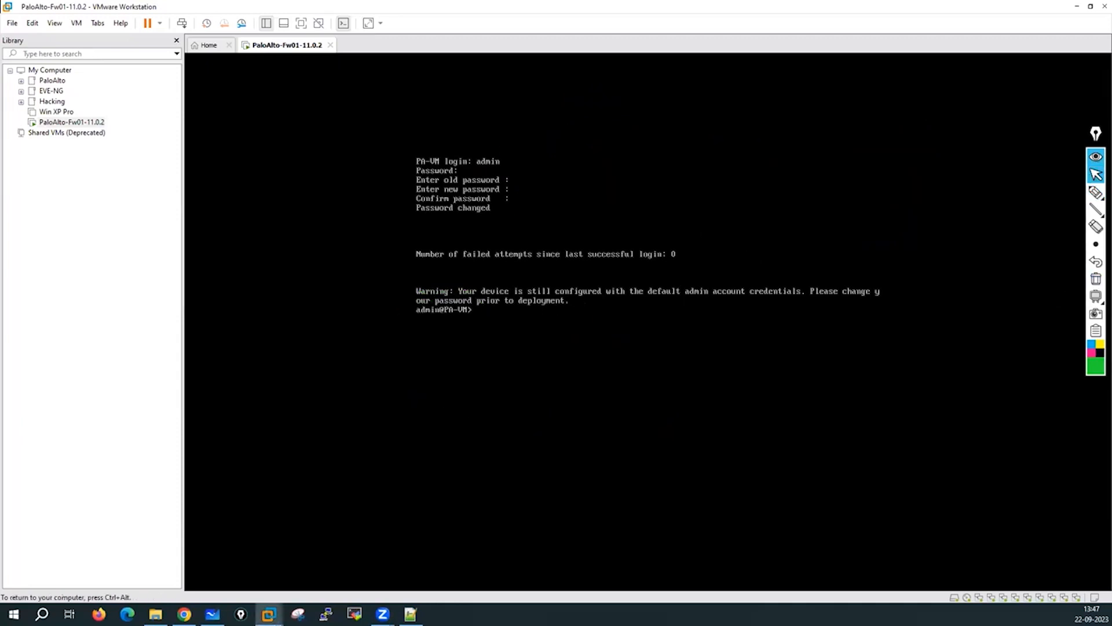
# Run show system info on the PA-VM console, correcting the mistyped command, then release input.
pyautogui.press('Return')
pyautogui.press('Return')
pyautogui.press('Return')
pyautogui.press('Return')
pyautogui.press('Return')
pyautogui.press('Return')
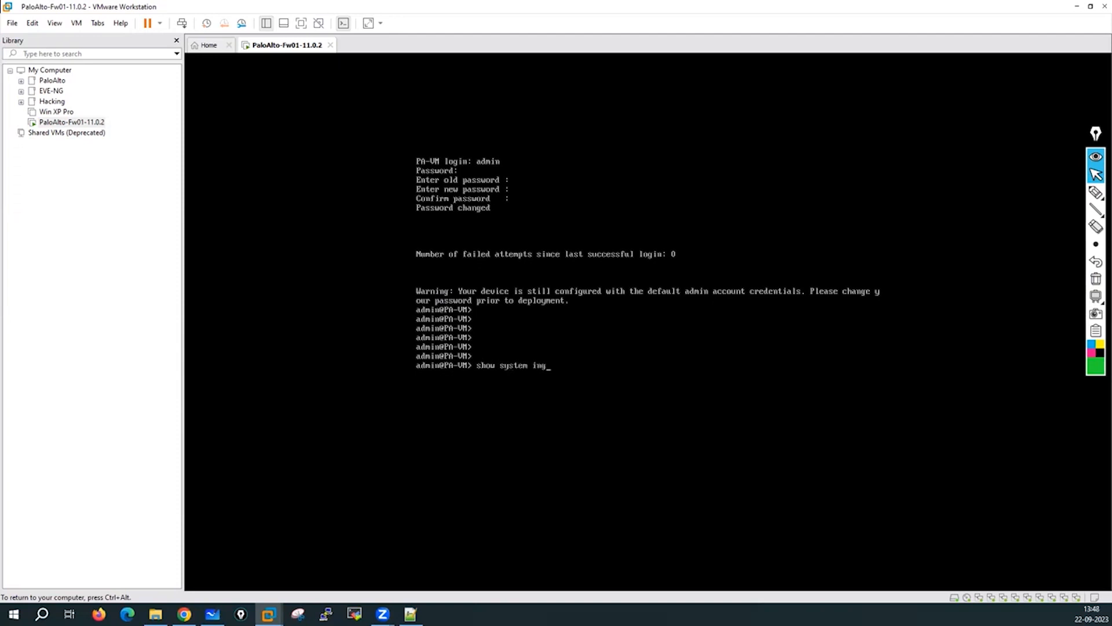
pyautogui.press('Return')
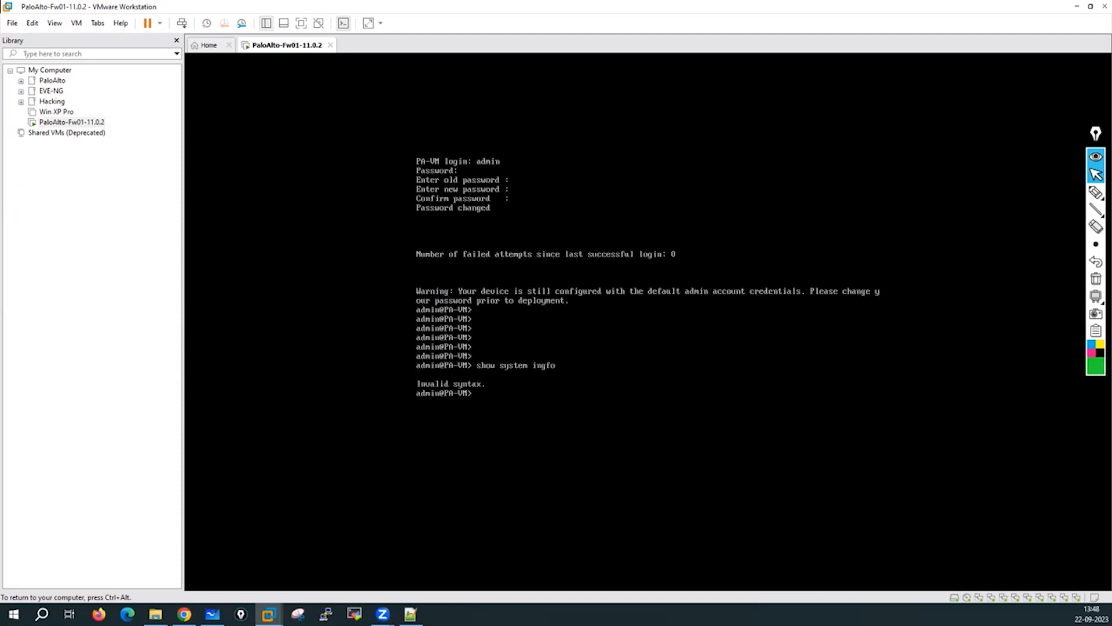
pyautogui.press('Up')
pyautogui.press('BackSpace')
pyautogui.press('Return')
pyautogui.hotkey('ctrl', 'alt')
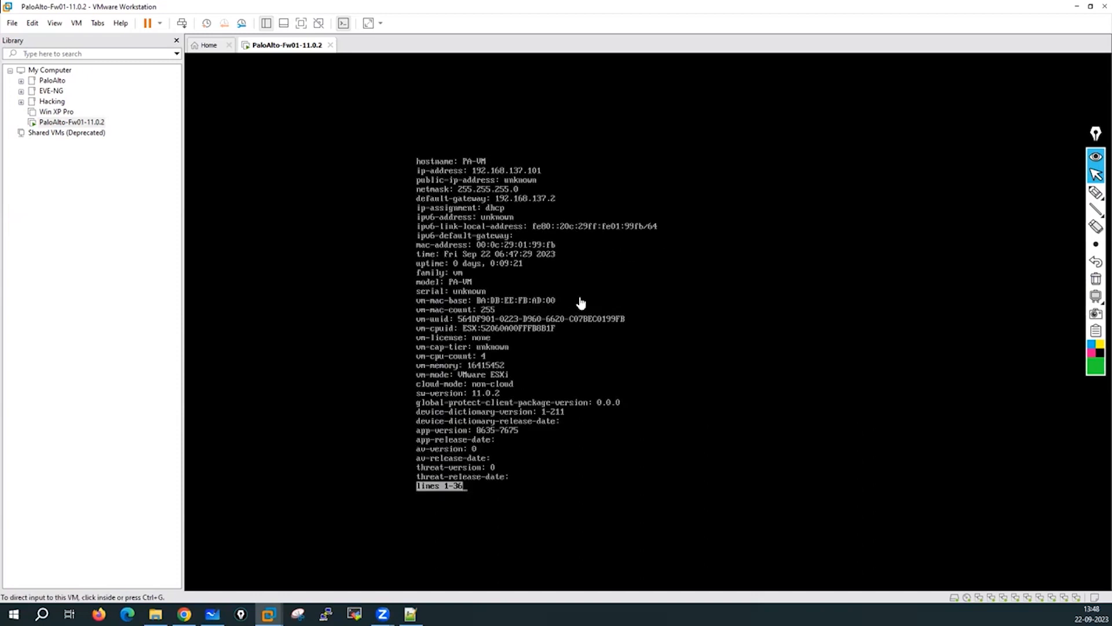
# Draw arrows at hostname PA-VM and underline the IP address 192.168.137.101 in green.
pyautogui.click(1094, 193)
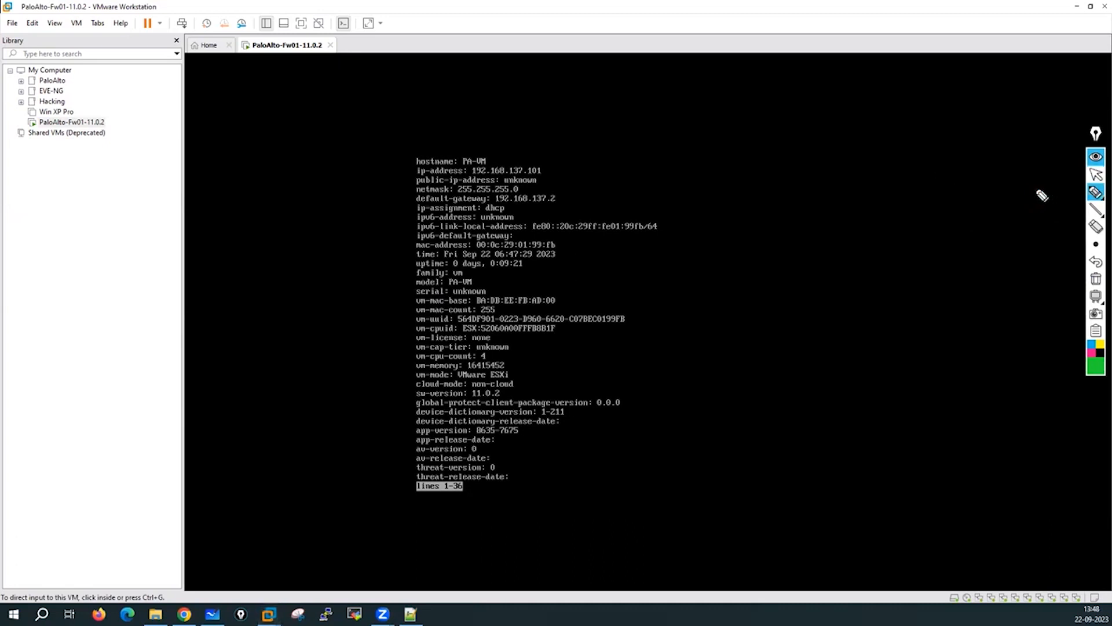
pyautogui.moveTo(539, 130); pyautogui.dragTo(491, 148)
pyautogui.moveTo(614, 132); pyautogui.dragTo(548, 165)
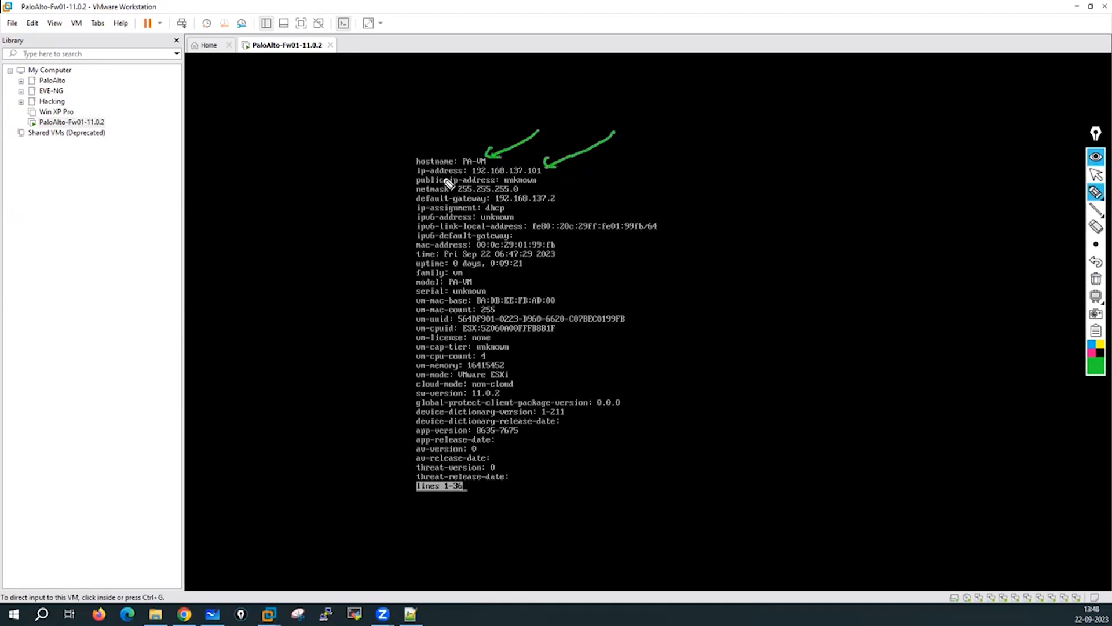
pyautogui.moveTo(468, 176); pyautogui.dragTo(547, 177)
# Handwrite and circle an example address 192.168.1.1 beside the output, with a small arrow.
pyautogui.moveTo(769, 88); pyautogui.dragTo(768, 110)
pyautogui.moveTo(789, 92)
pyautogui.mouseDown()
pyautogui.moveTo(785, 110)
pyautogui.moveTo(820, 109)
pyautogui.mouseUp()
pyautogui.click(810, 104)
pyautogui.moveTo(837, 90)
pyautogui.mouseDown()
pyautogui.moveTo(834, 107)
pyautogui.moveTo(880, 110)
pyautogui.mouseUp()
pyautogui.click(871, 103)
pyautogui.moveTo(886, 64)
pyautogui.mouseDown()
pyautogui.moveTo(894, 79)
pyautogui.moveTo(834, 93)
pyautogui.moveTo(734, 86)
pyautogui.moveTo(871, 69)
pyautogui.mouseUp()
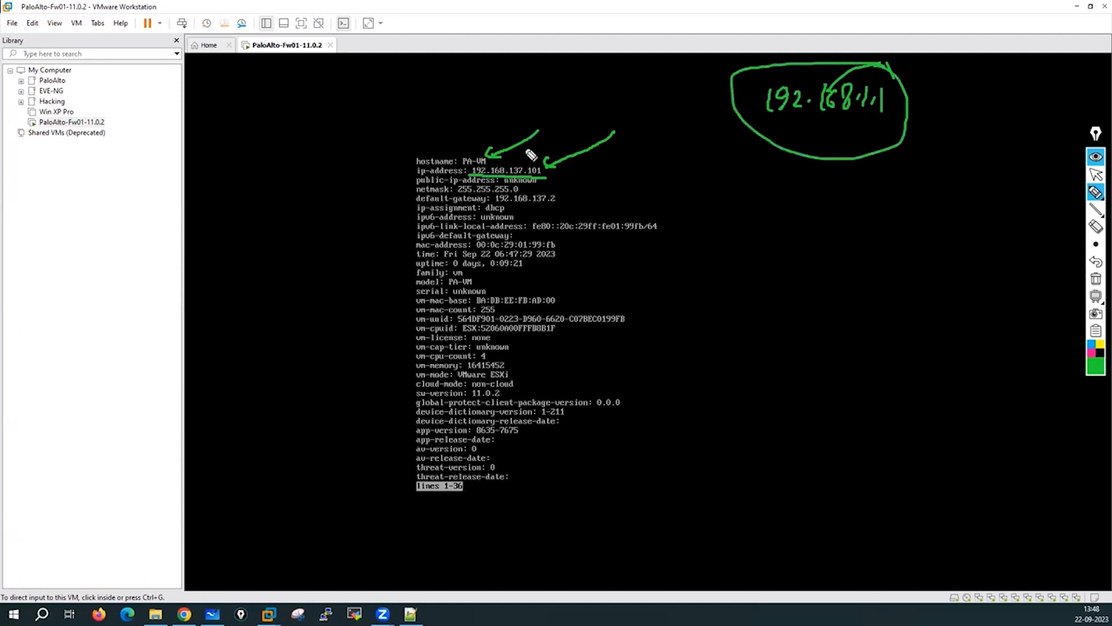
pyautogui.moveTo(522, 147); pyautogui.dragTo(530, 147)
# Box ip-assignment: dhcp and underline netmask 255.255.255.0, then wipe the ink and underline the mac-address line.
pyautogui.moveTo(414, 214); pyautogui.dragTo(513, 214)
pyautogui.moveTo(419, 207)
pyautogui.mouseDown()
pyautogui.moveTo(497, 202)
pyautogui.moveTo(512, 213)
pyautogui.mouseUp()
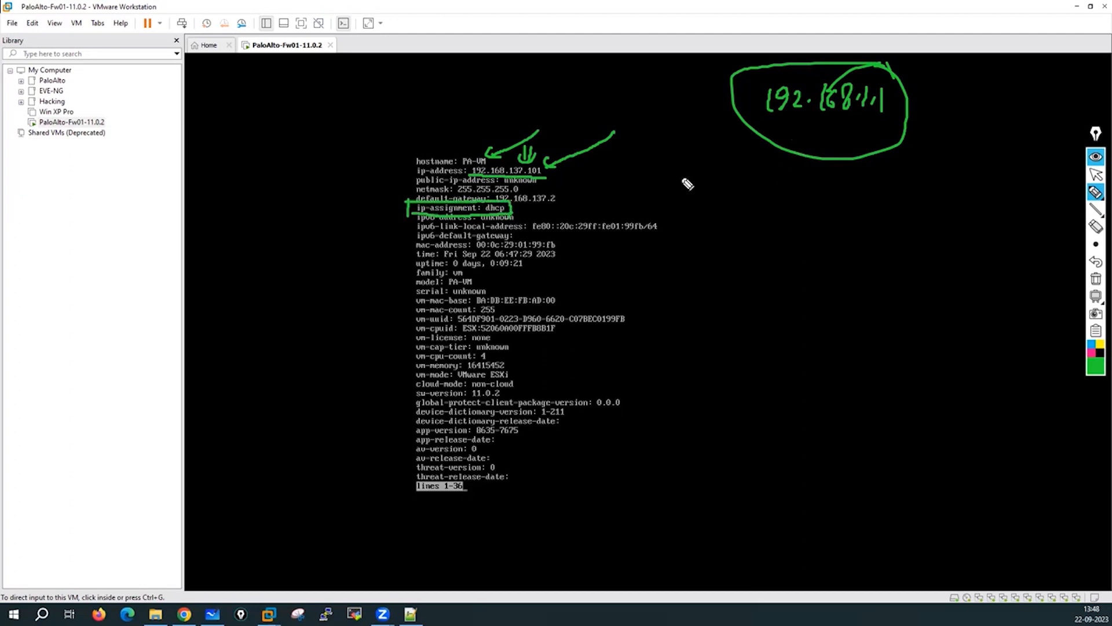
pyautogui.moveTo(459, 194); pyautogui.dragTo(566, 209)
pyautogui.click(1095, 279)
pyautogui.moveTo(416, 251); pyautogui.dragTo(558, 251)
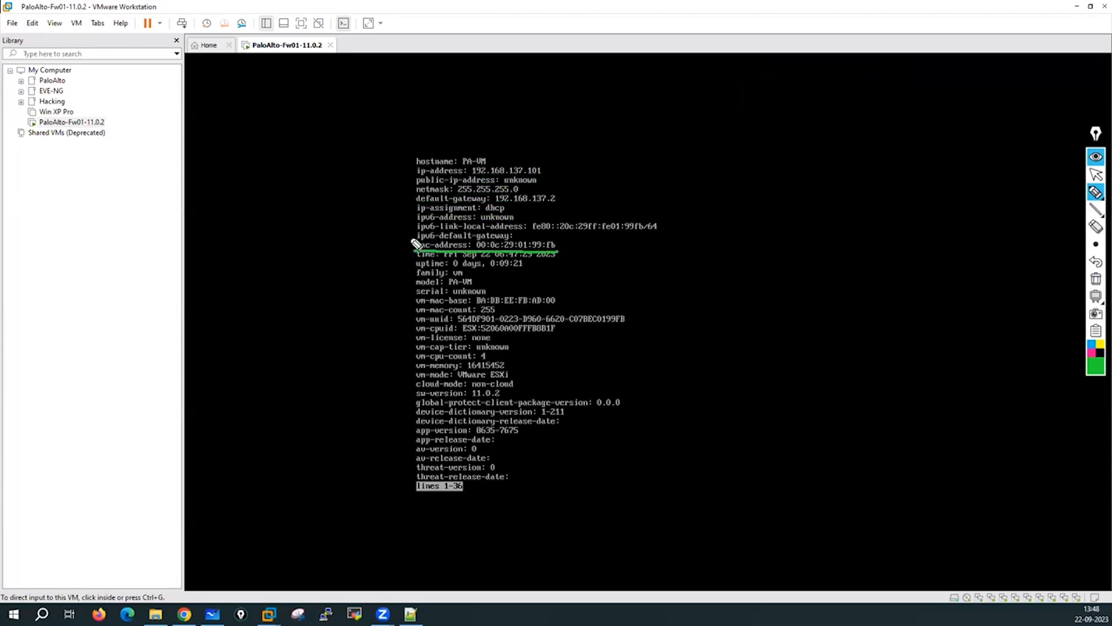
# Box the mac-address line and sketch a cable to a circled switch SW with ports f0/1 and f0/2.
pyautogui.moveTo(409, 245)
pyautogui.mouseDown()
pyautogui.moveTo(463, 234)
pyautogui.moveTo(566, 246)
pyautogui.moveTo(561, 256)
pyautogui.mouseUp()
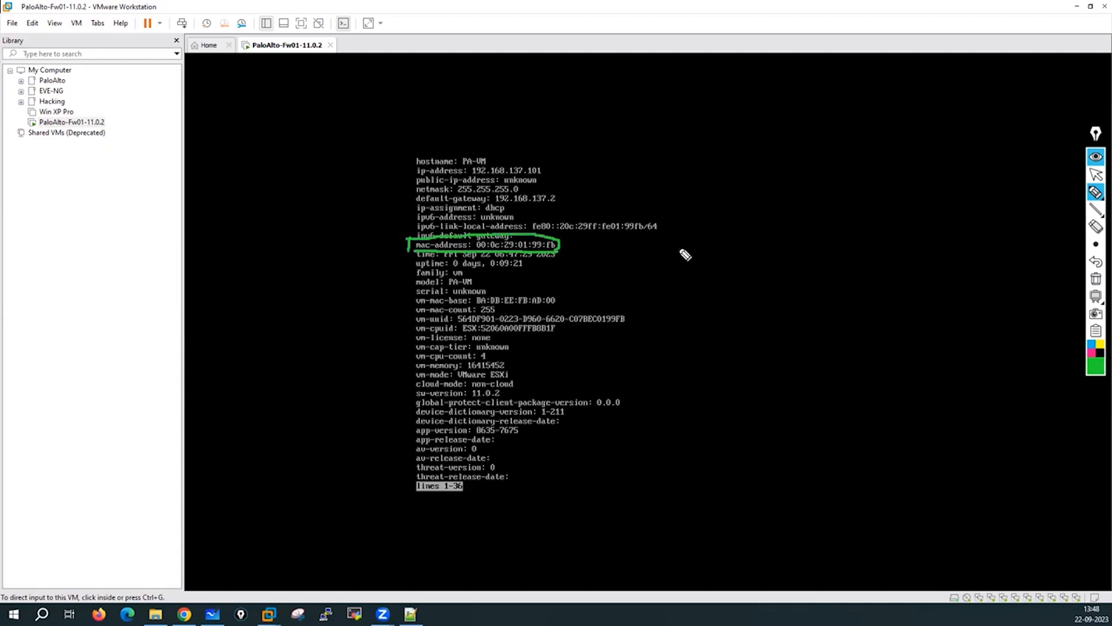
pyautogui.moveTo(683, 250)
pyautogui.mouseDown()
pyautogui.moveTo(797, 208)
pyautogui.moveTo(832, 201)
pyautogui.moveTo(840, 210)
pyautogui.moveTo(686, 255)
pyautogui.mouseUp()
pyautogui.moveTo(872, 188)
pyautogui.mouseDown()
pyautogui.moveTo(869, 203)
pyautogui.moveTo(895, 205)
pyautogui.moveTo(891, 184)
pyautogui.mouseUp()
pyautogui.moveTo(892, 162)
pyautogui.mouseDown()
pyautogui.moveTo(823, 232)
pyautogui.moveTo(892, 163)
pyautogui.mouseUp()
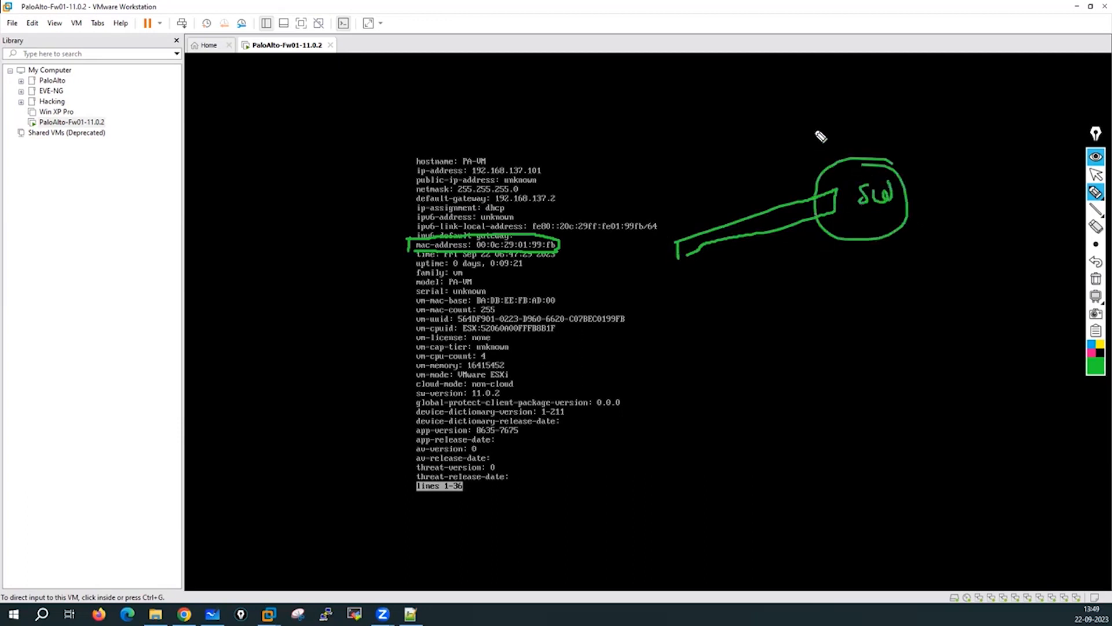
pyautogui.moveTo(798, 123)
pyautogui.mouseDown()
pyautogui.moveTo(786, 152)
pyautogui.moveTo(833, 121)
pyautogui.moveTo(869, 112)
pyautogui.moveTo(864, 123)
pyautogui.mouseUp()
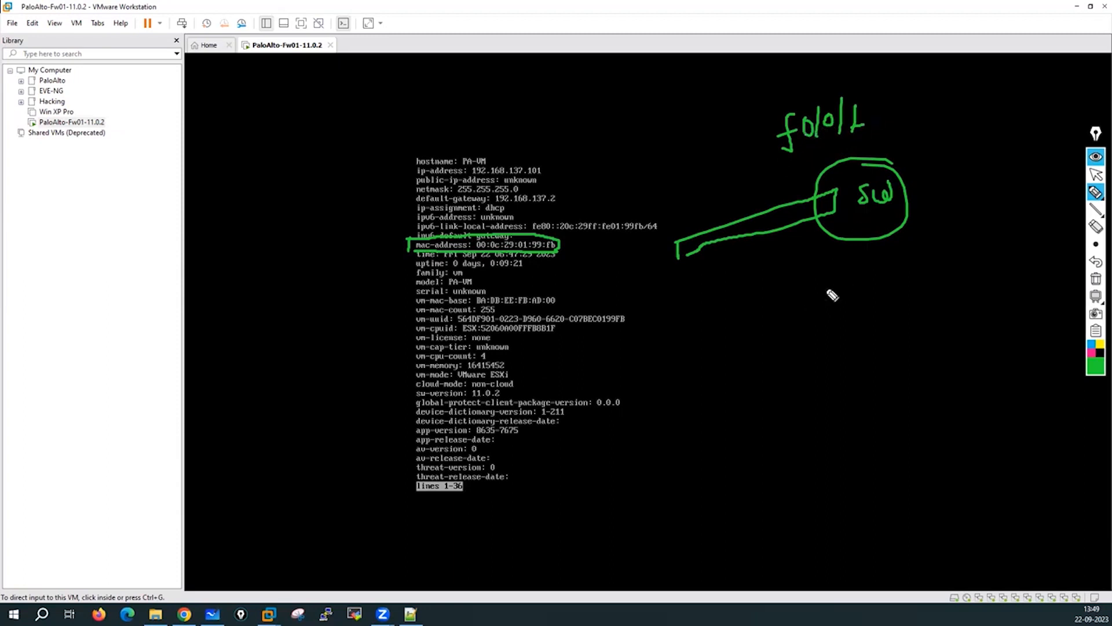
pyautogui.moveTo(828, 303)
pyautogui.mouseDown()
pyautogui.moveTo(810, 342)
pyautogui.moveTo(825, 322)
pyautogui.moveTo(845, 340)
pyautogui.moveTo(865, 316)
pyautogui.moveTo(877, 331)
pyautogui.moveTo(914, 328)
pyautogui.mouseUp()
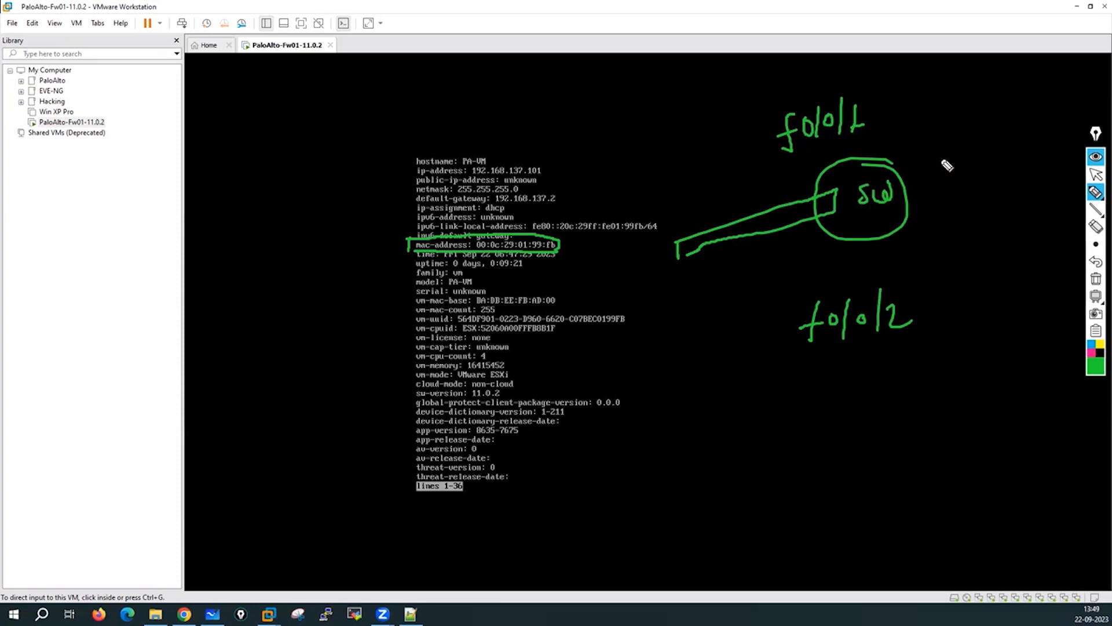
pyautogui.moveTo(949, 153)
pyautogui.mouseDown()
pyautogui.moveTo(920, 176)
pyautogui.moveTo(942, 181)
pyautogui.mouseUp()
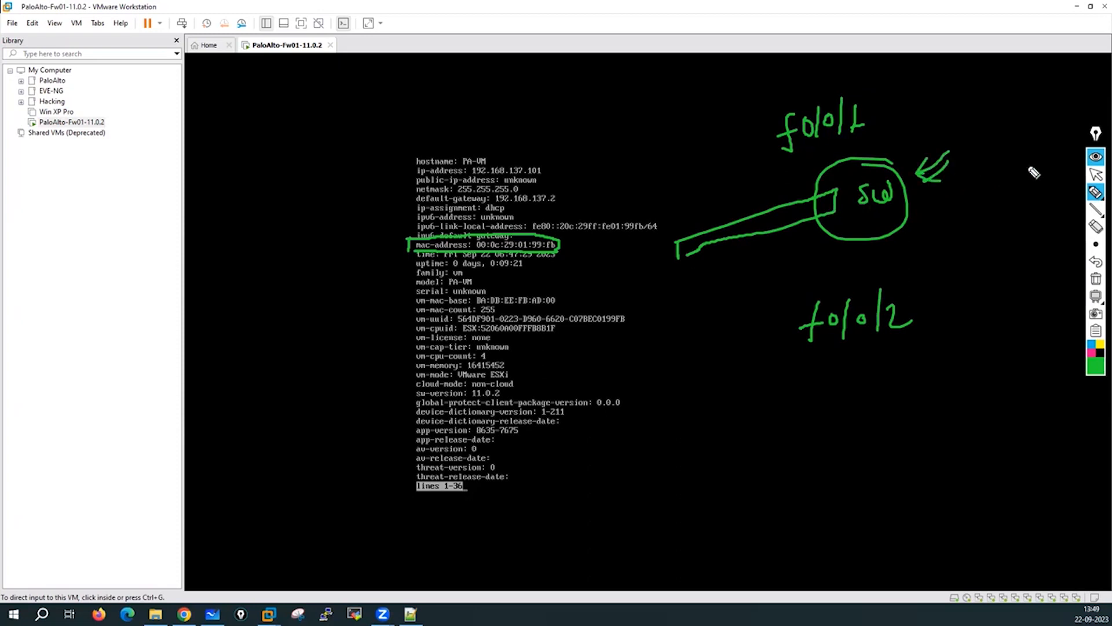
pyautogui.moveTo(570, 240); pyautogui.dragTo(605, 237)
# Wipe the ink and draw arrows at the time, model, serial, vm-uuid and vm-cpuid lines.
pyautogui.click(1096, 280)
pyautogui.moveTo(572, 253)
pyautogui.mouseDown()
pyautogui.moveTo(610, 252)
pyautogui.moveTo(485, 274)
pyautogui.moveTo(506, 286)
pyautogui.mouseUp()
pyautogui.moveTo(595, 290); pyautogui.dragTo(563, 296)
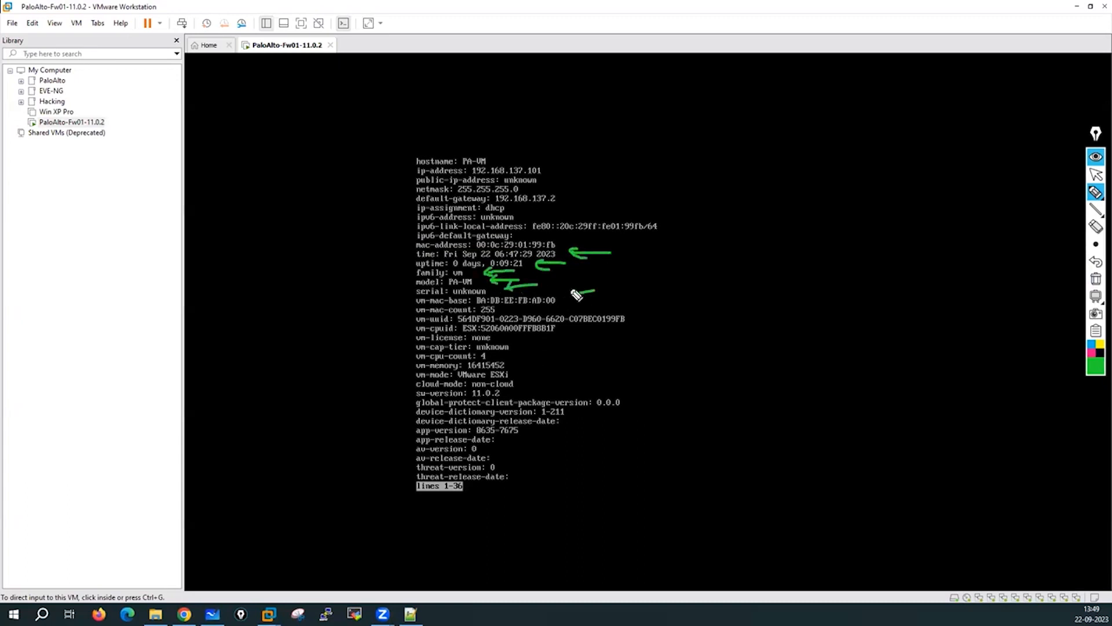
pyautogui.moveTo(679, 313)
pyautogui.mouseDown()
pyautogui.moveTo(573, 340)
pyautogui.moveTo(606, 338)
pyautogui.moveTo(548, 439)
pyautogui.mouseUp()
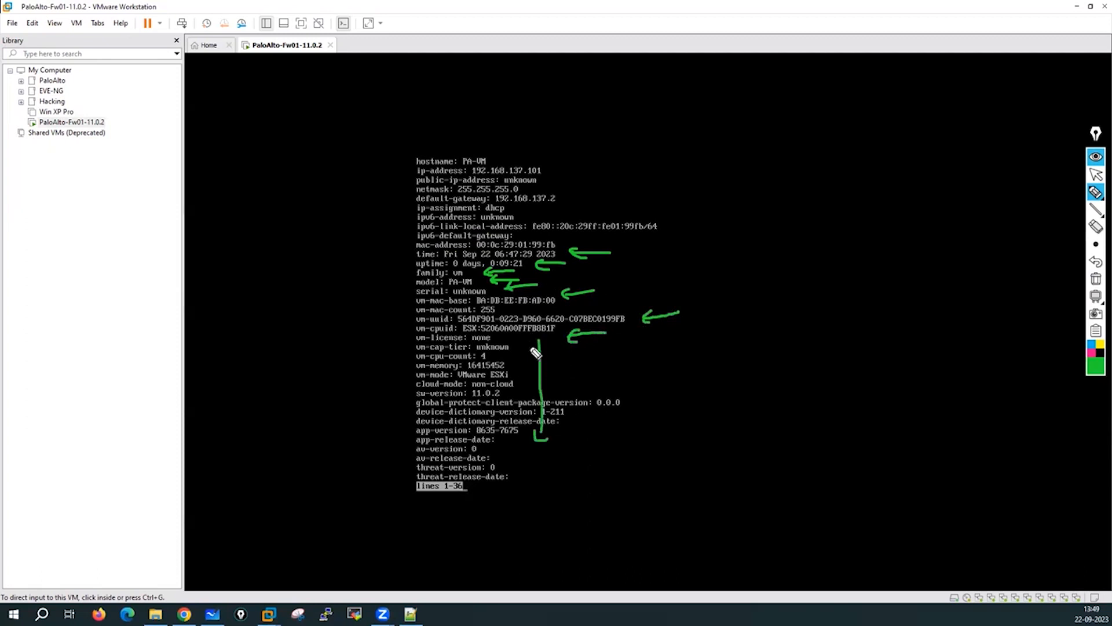
pyautogui.moveTo(521, 372); pyautogui.dragTo(564, 351)
pyautogui.moveTo(408, 402); pyautogui.dragTo(512, 402)
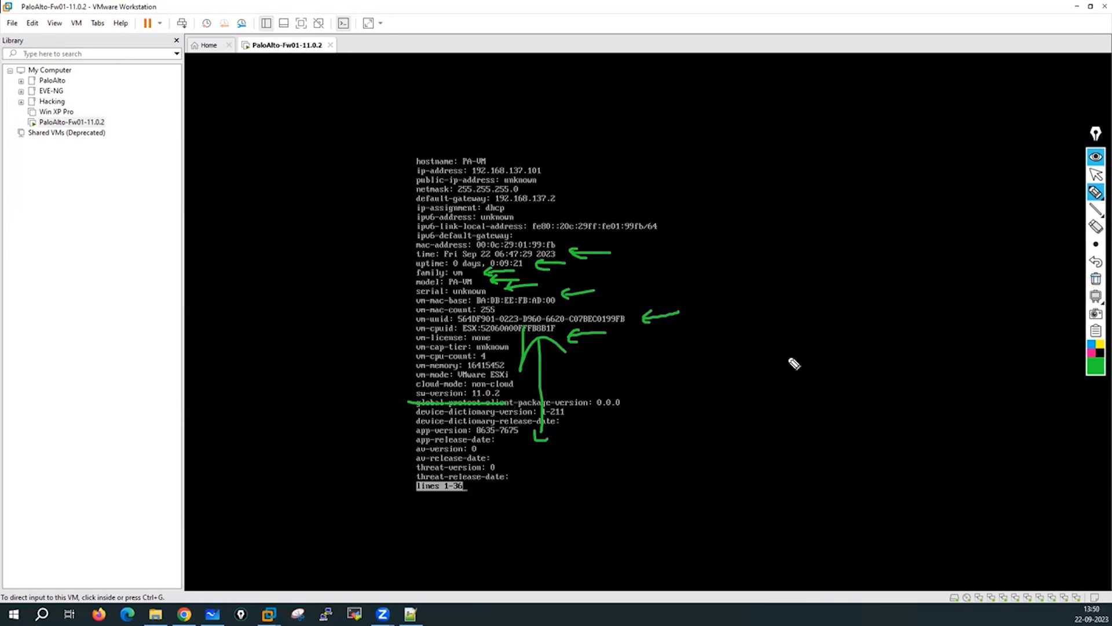
pyautogui.moveTo(405, 404)
pyautogui.mouseDown()
pyautogui.moveTo(405, 475)
pyautogui.moveTo(419, 408)
pyautogui.mouseUp()
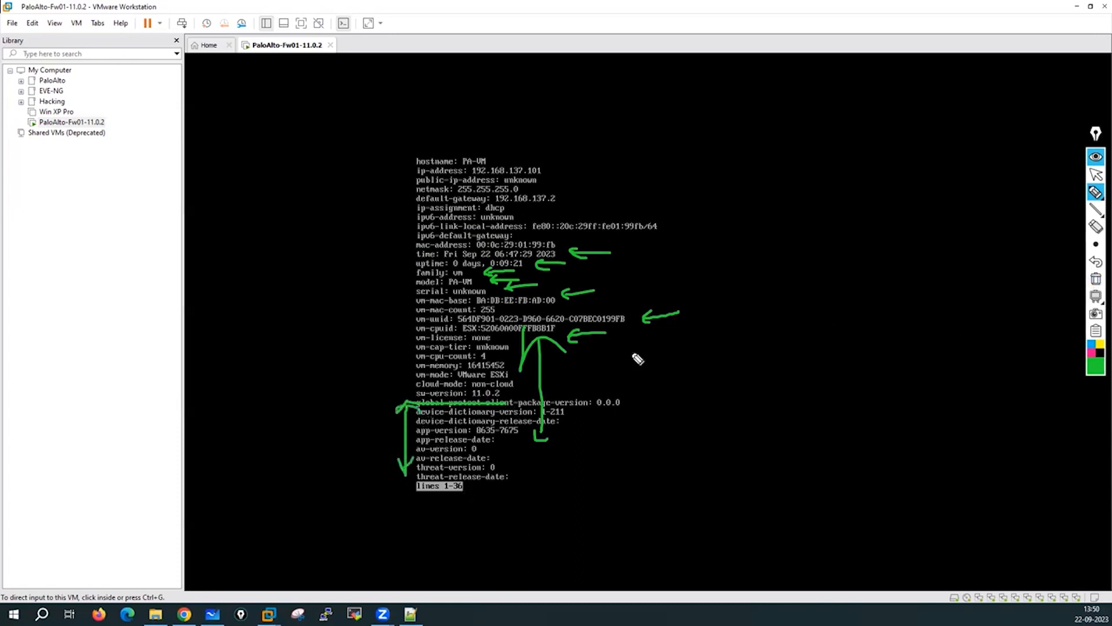
# Erase all annotations and hand keyboard input back to the firewall console.
pyautogui.click(1096, 280)
pyautogui.click(1096, 175)
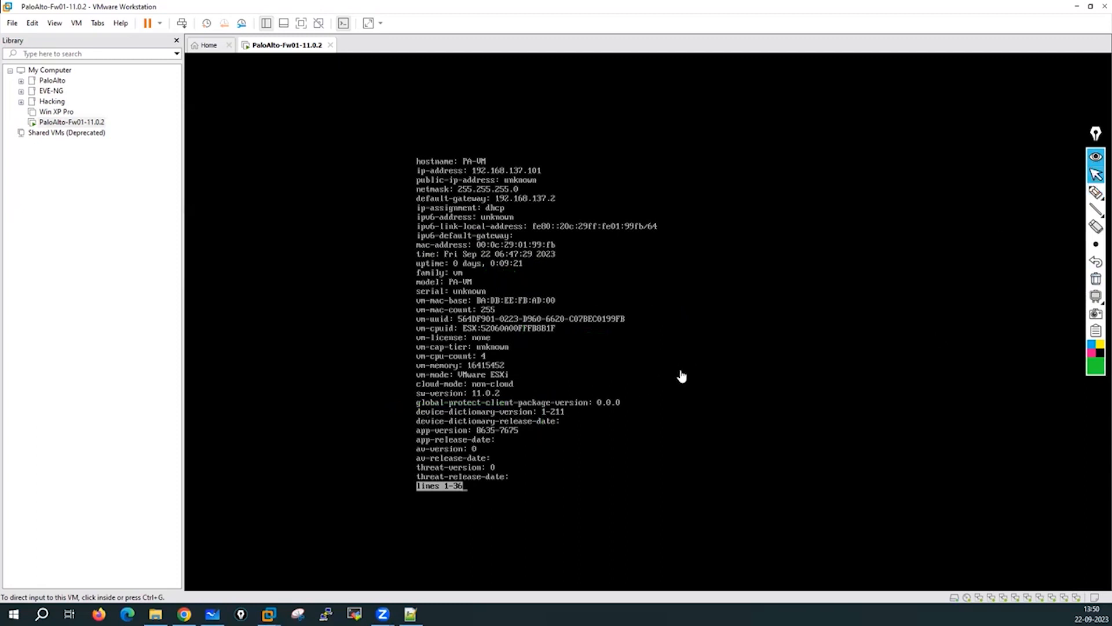
pyautogui.click(749, 362)
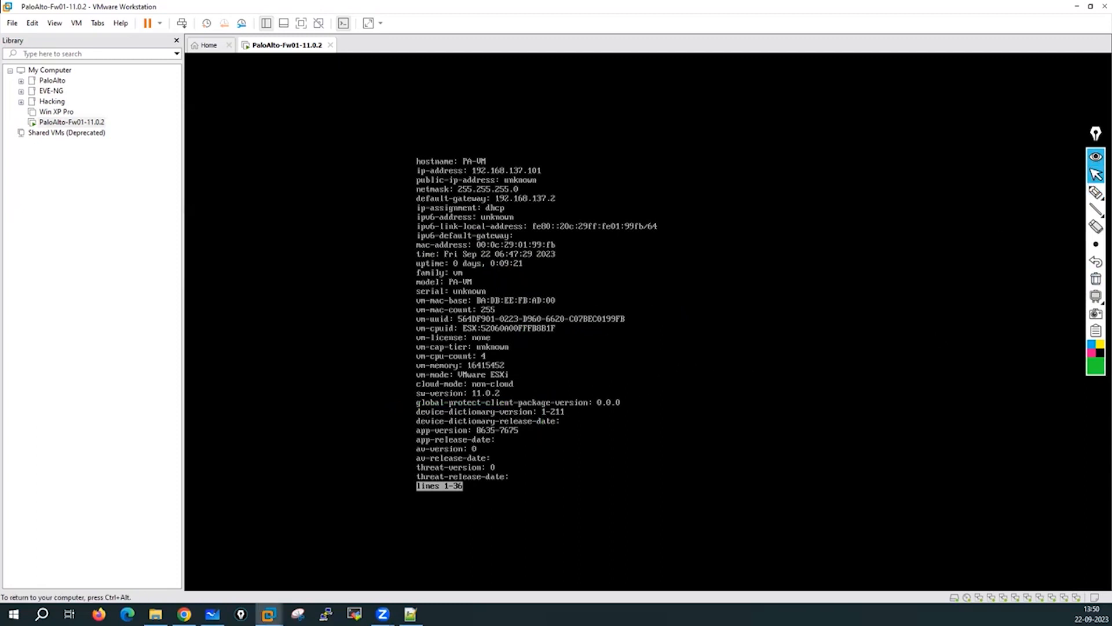
# Page to the end of the system info output and run show interface management.
pyautogui.press('Return')
pyautogui.press('Return')
pyautogui.press('Return')
pyautogui.press('Return')
pyautogui.press('Return')
pyautogui.press('Return')
pyautogui.press('Return')
pyautogui.press('Return')
pyautogui.press('Return')
pyautogui.press('Return')
pyautogui.press('Return')
pyautogui.press('Return')
pyautogui.press('Return')
pyautogui.press('Return')
pyautogui.press('Return')
pyautogui.press('Return')
pyautogui.press('Return')
pyautogui.press('Return')
pyautogui.press('Return')
pyautogui.press('Return')
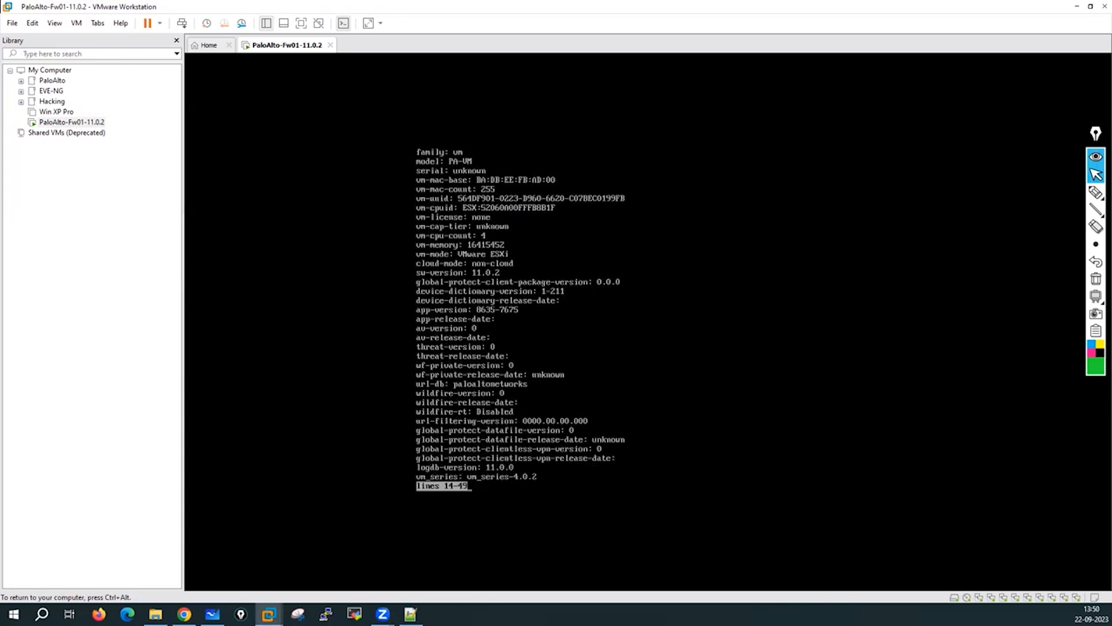
pyautogui.press('Return')
pyautogui.press('Return')
pyautogui.press('Return')
pyautogui.press('Return')
pyautogui.press('Return')
pyautogui.press('Return')
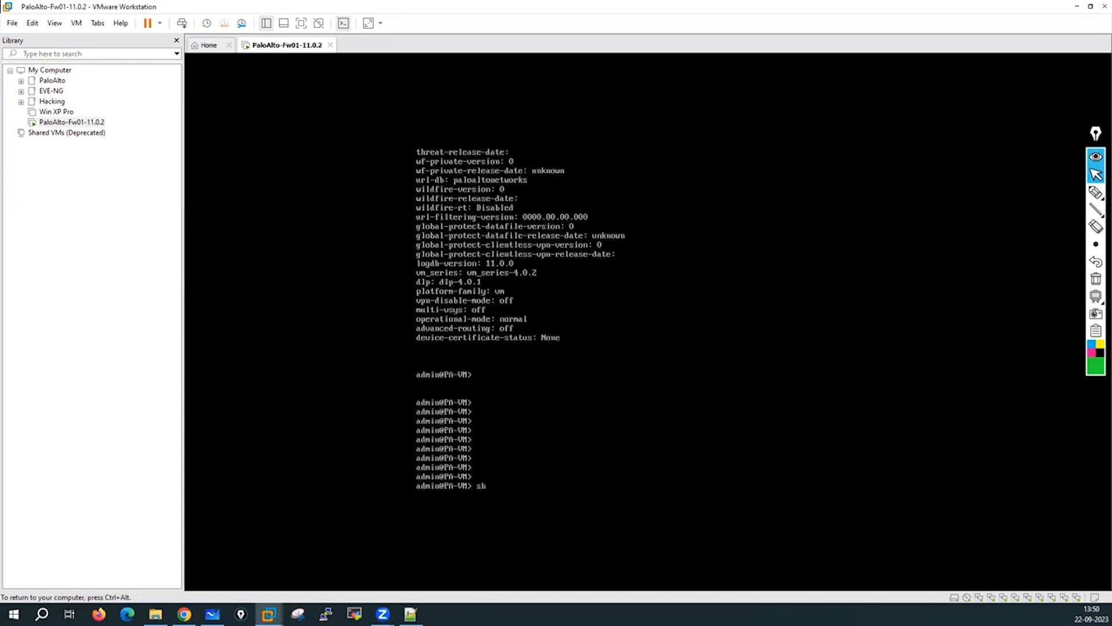
pyautogui.write('interface n')
pyautogui.write('anagement')
pyautogui.press('Return')
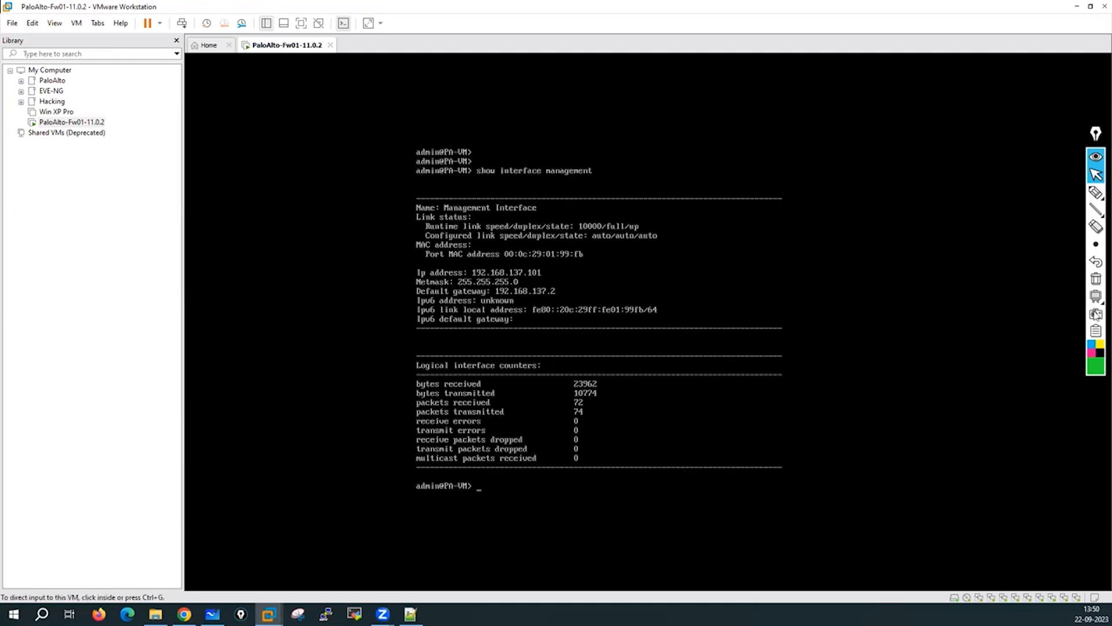
pyautogui.moveTo(1096, 194)
pyautogui.click(1043, 197)
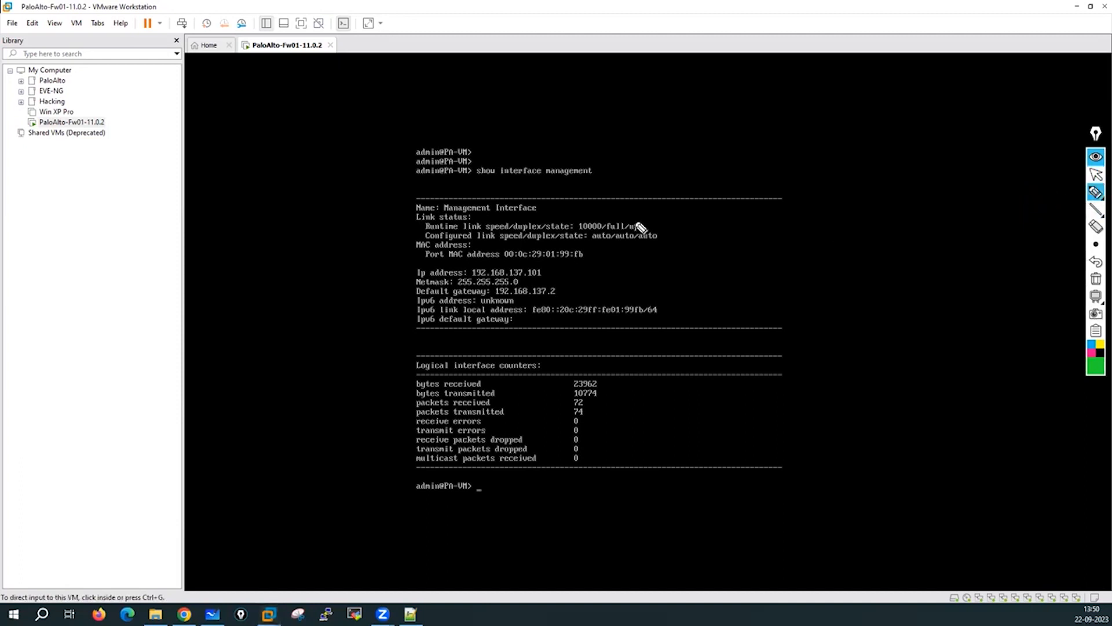
pyautogui.moveTo(552, 266); pyautogui.dragTo(615, 248)
pyautogui.moveTo(526, 282); pyautogui.dragTo(611, 261)
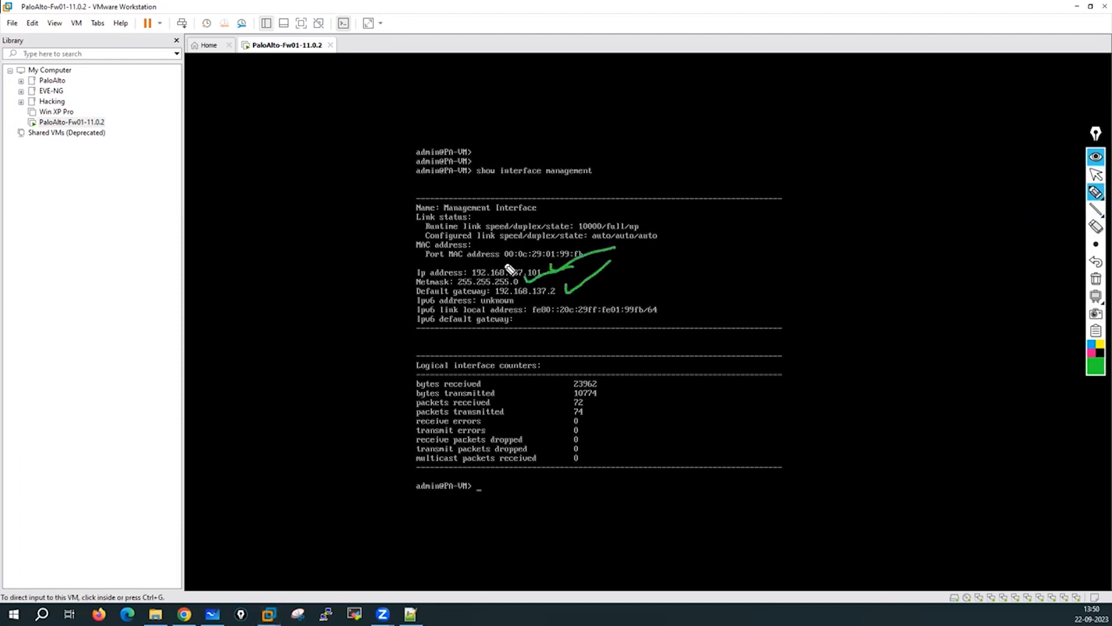
pyautogui.moveTo(504, 263); pyautogui.dragTo(608, 261)
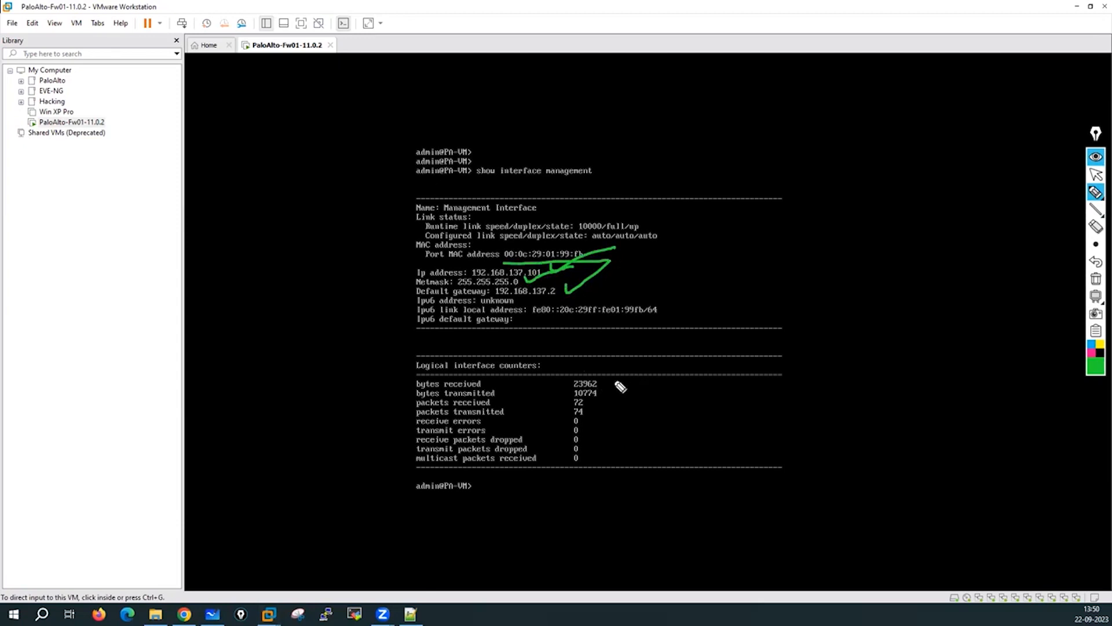
pyautogui.moveTo(643, 379)
pyautogui.mouseDown()
pyautogui.moveTo(614, 382)
pyautogui.moveTo(615, 393)
pyautogui.mouseUp()
pyautogui.moveTo(624, 401); pyautogui.dragTo(604, 413)
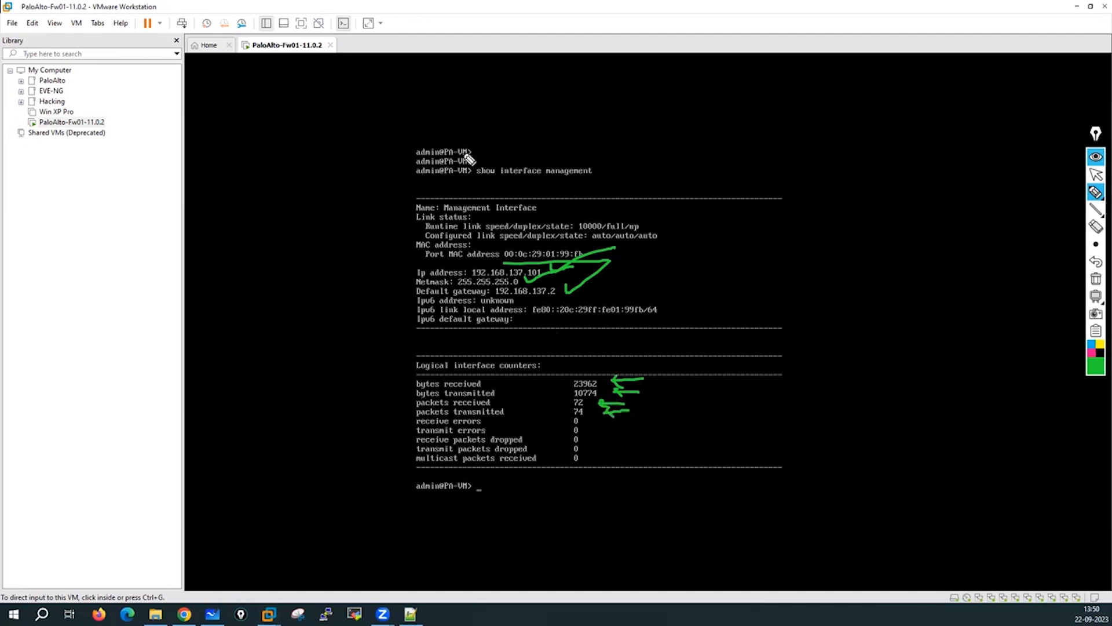
pyautogui.moveTo(385, 288)
pyautogui.mouseDown()
pyautogui.moveTo(385, 206)
pyautogui.moveTo(395, 273)
pyautogui.mouseUp()
pyautogui.moveTo(375, 222); pyautogui.dragTo(398, 226)
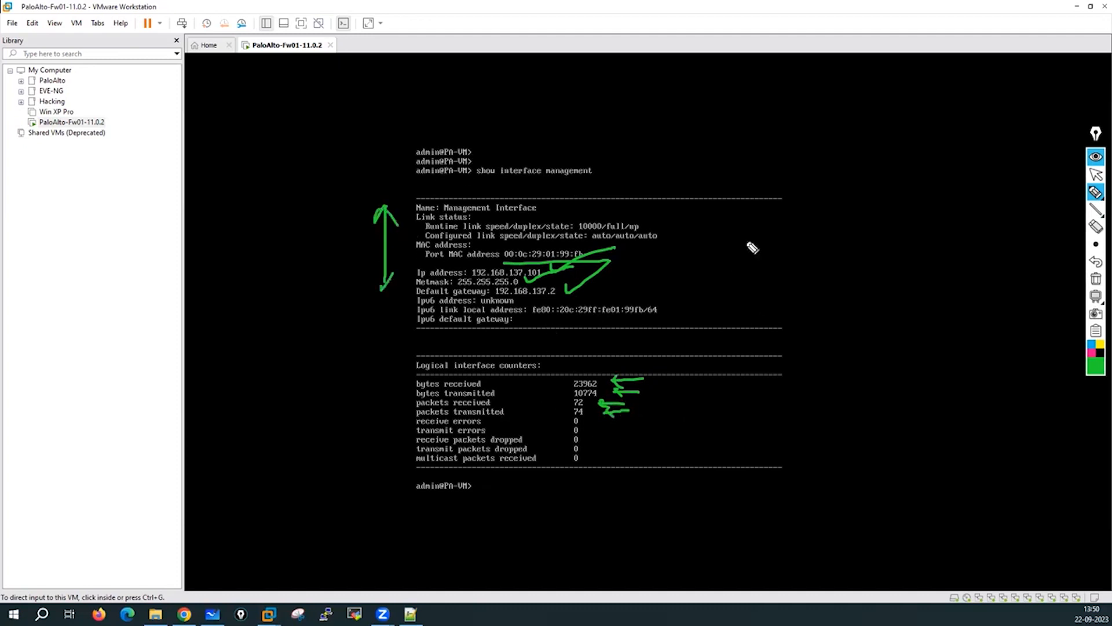
pyautogui.click(1095, 278)
pyautogui.click(1096, 175)
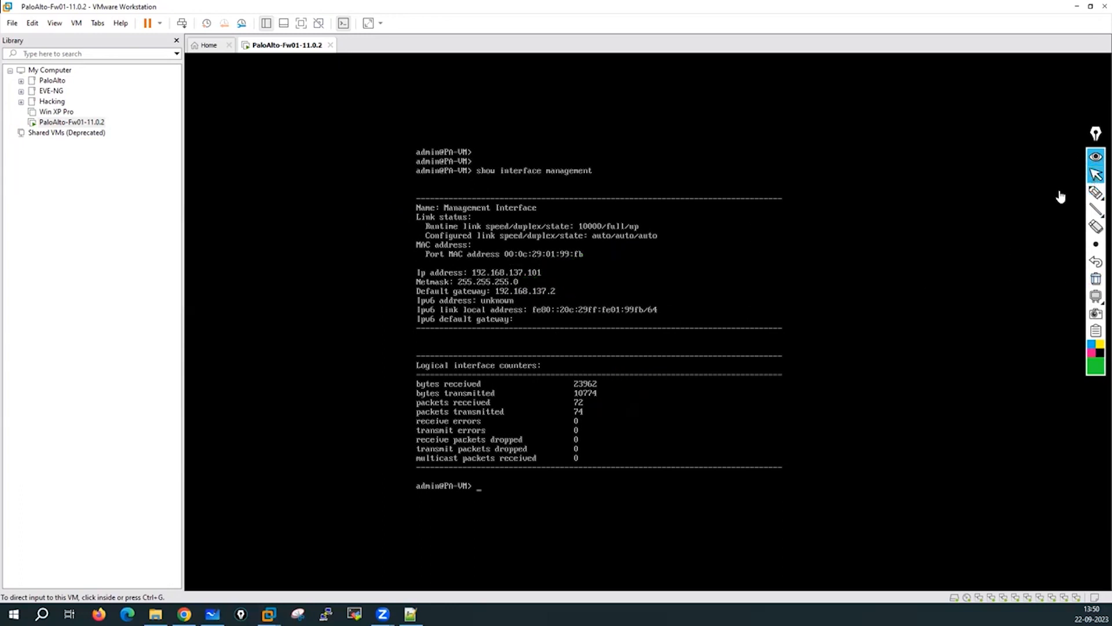
pyautogui.click(610, 351)
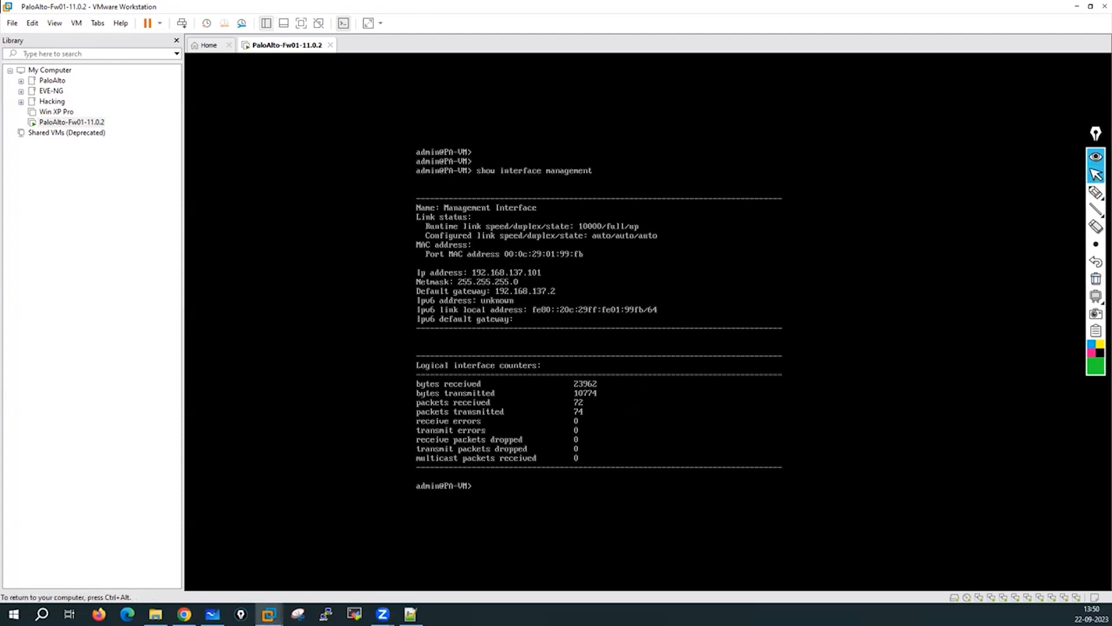
# Run show system info again on the firewall console.
pyautogui.press('Return')
pyautogui.press('Return')
pyautogui.press('Return')
pyautogui.press('Return')
pyautogui.press('Return')
pyautogui.press('Return')
pyautogui.press('Return')
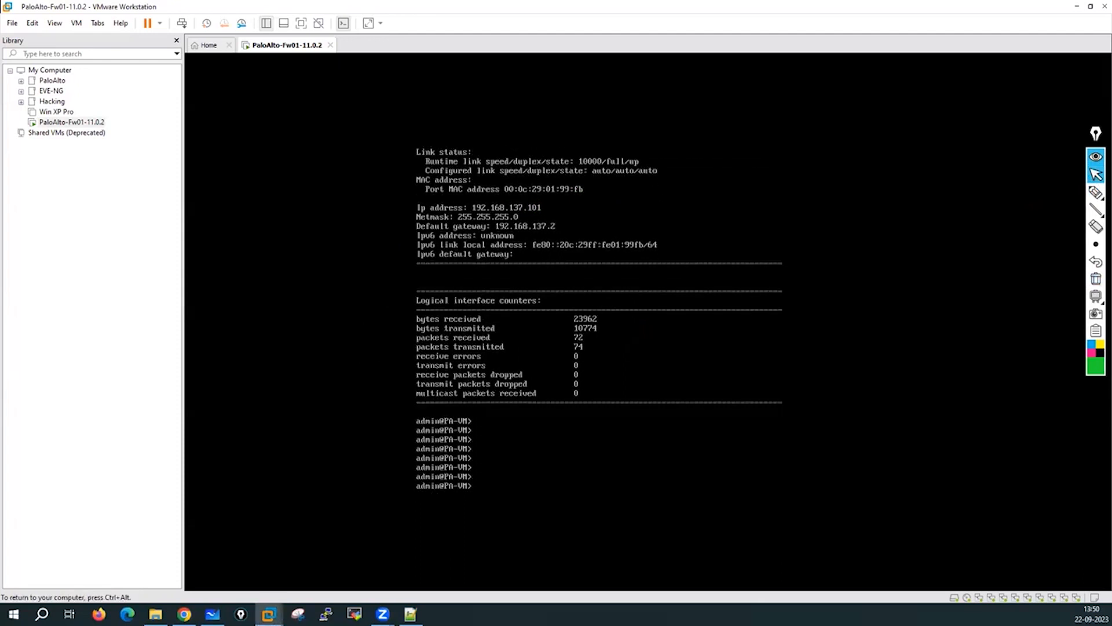
pyautogui.write('show system info')
pyautogui.press('Return')
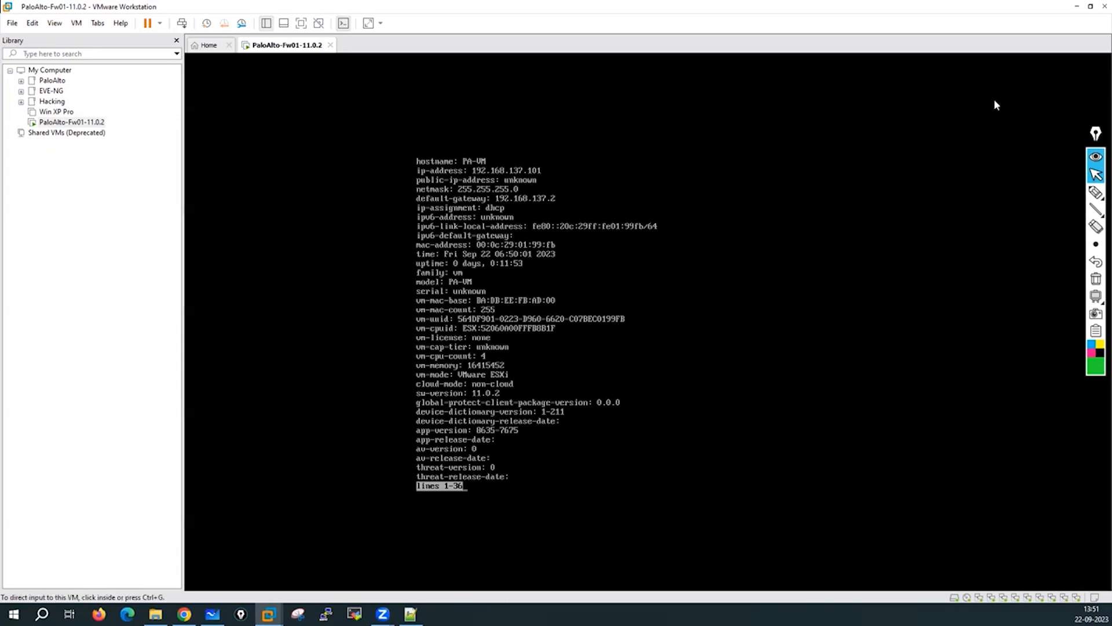
# Circle the serial: unknown line with an arrow, then erase the annotations.
pyautogui.click(1096, 192)
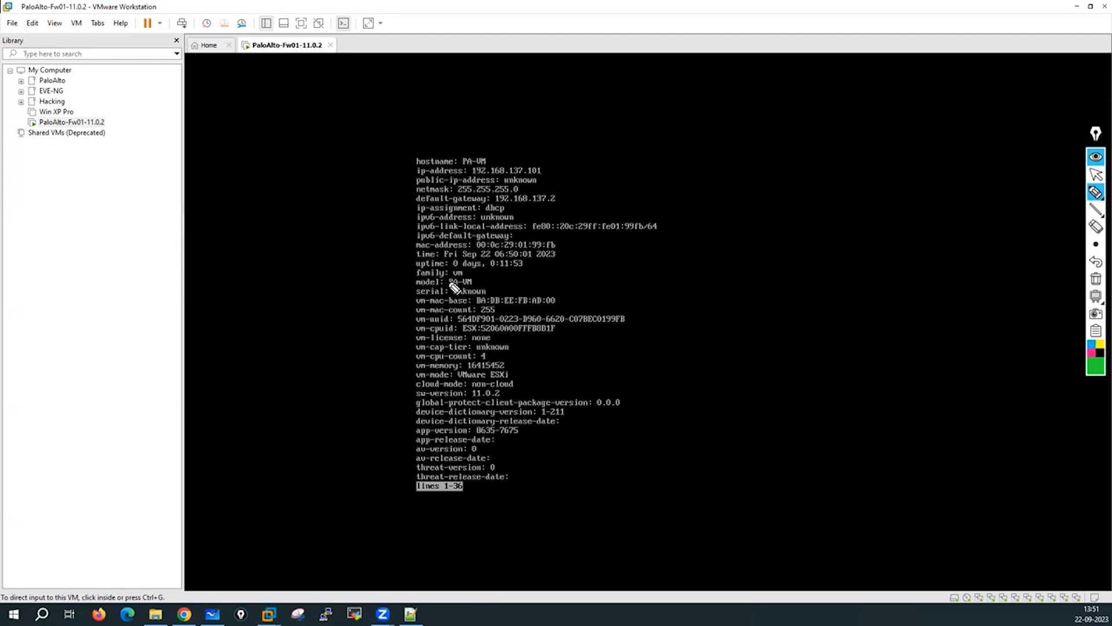
pyautogui.moveTo(443, 282)
pyautogui.mouseDown()
pyautogui.moveTo(414, 289)
pyautogui.moveTo(466, 304)
pyautogui.moveTo(444, 288)
pyautogui.mouseUp()
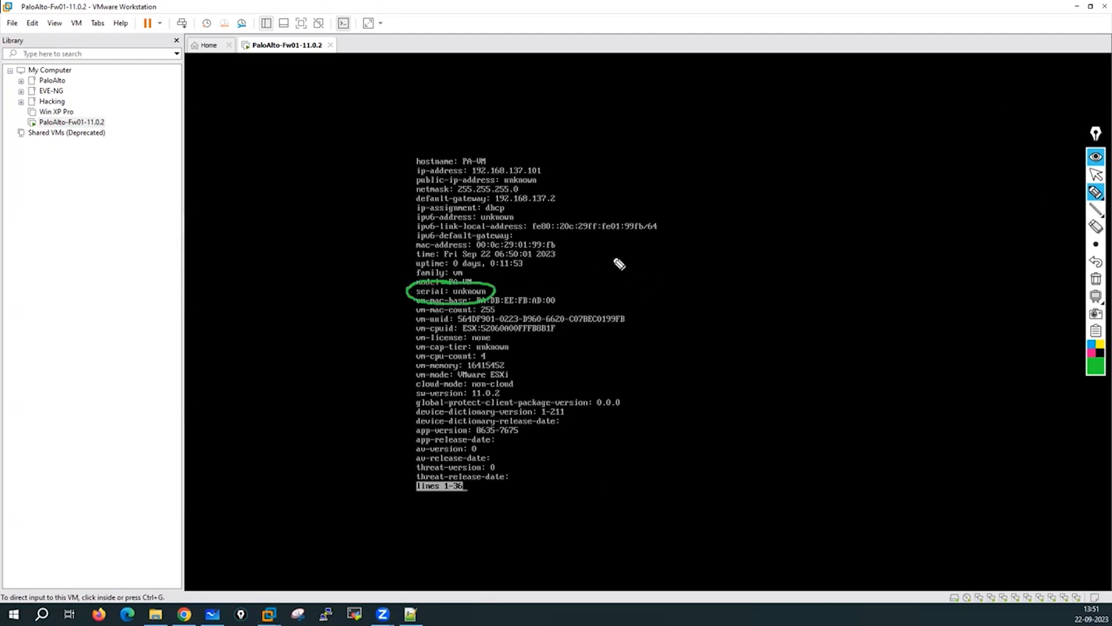
pyautogui.moveTo(506, 283)
pyautogui.mouseDown()
pyautogui.moveTo(600, 277)
pyautogui.moveTo(591, 280)
pyautogui.mouseUp()
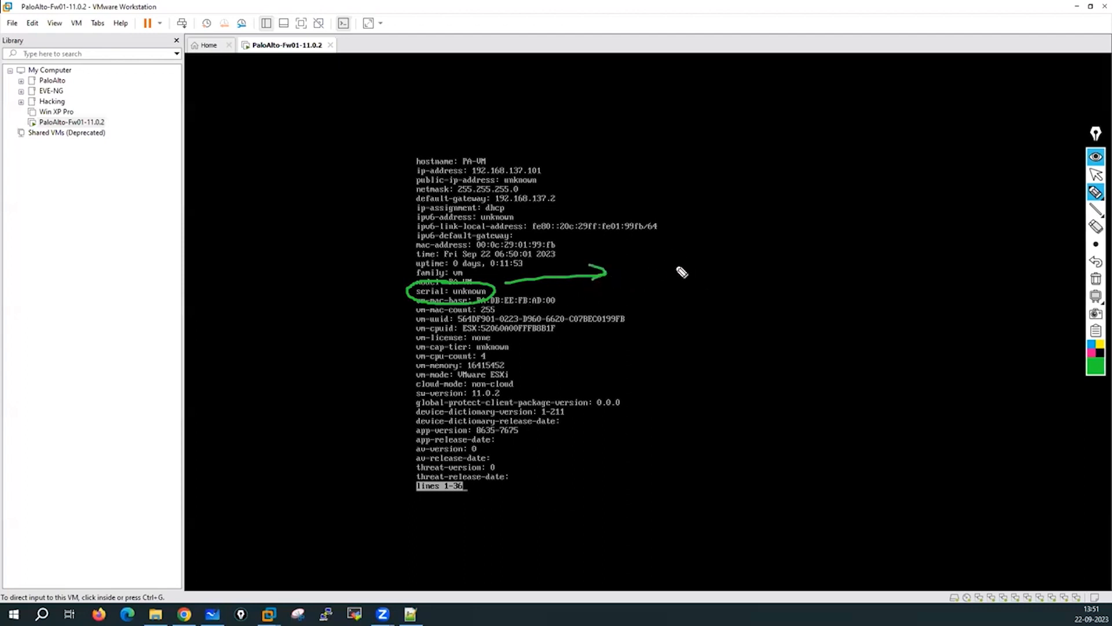
pyautogui.moveTo(667, 255)
pyautogui.mouseDown()
pyautogui.moveTo(669, 276)
pyautogui.moveTo(681, 258)
pyautogui.moveTo(718, 274)
pyautogui.moveTo(735, 251)
pyautogui.moveTo(772, 250)
pyautogui.mouseUp()
pyautogui.click(1097, 283)
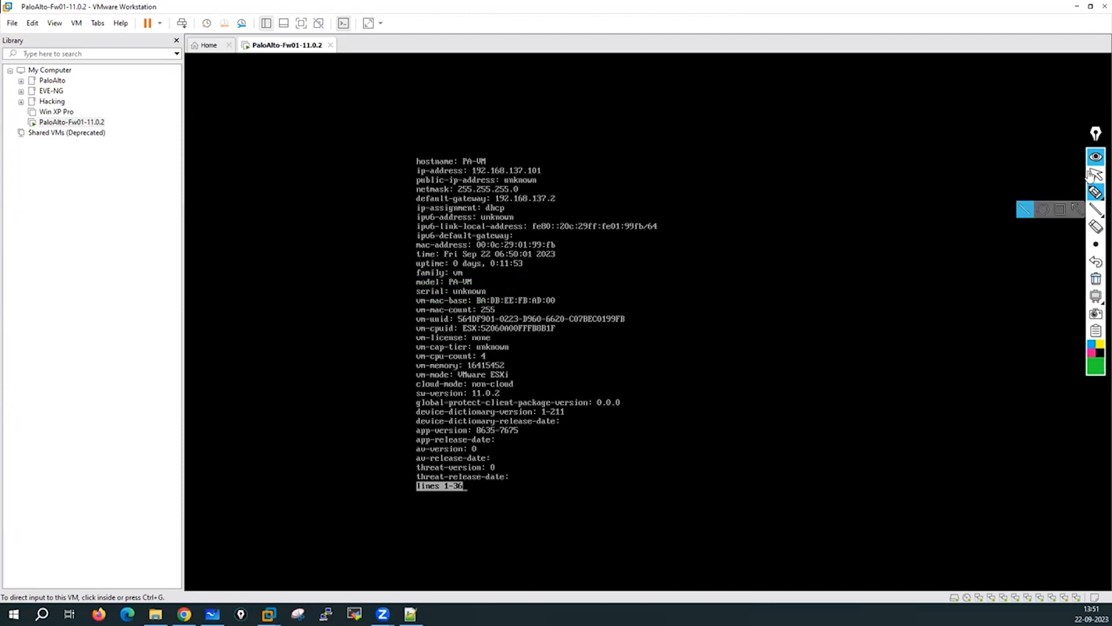
pyautogui.click(1095, 176)
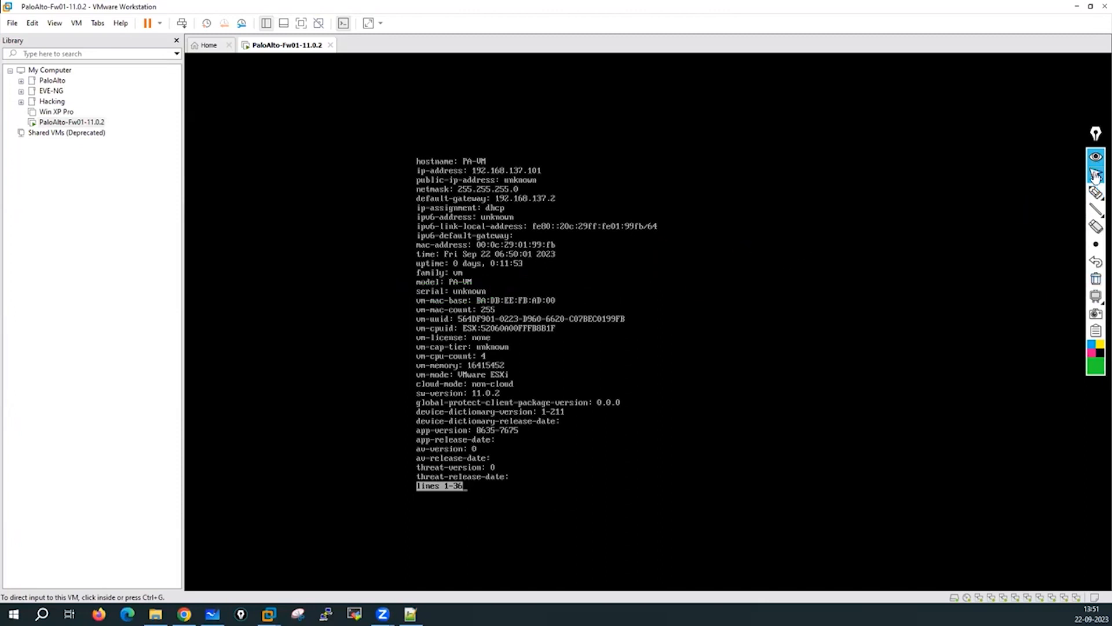
# Page through the rest of the system info back to the admin@PA-VM> prompt.
pyautogui.click(632, 369)
pyautogui.press('Return')
pyautogui.press('Return')
pyautogui.press('Return')
pyautogui.press('Return')
pyautogui.press('Return')
pyautogui.press('Return')
pyautogui.press('Return')
pyautogui.press('Return')
pyautogui.press('Return')
pyautogui.press('Return')
pyautogui.press('Return')
pyautogui.press('Return')
pyautogui.press('Return')
pyautogui.press('Return')
pyautogui.press('Return')
pyautogui.press('Return')
pyautogui.press('Return')
pyautogui.press('Return')
pyautogui.press('Return')
pyautogui.press('Return')
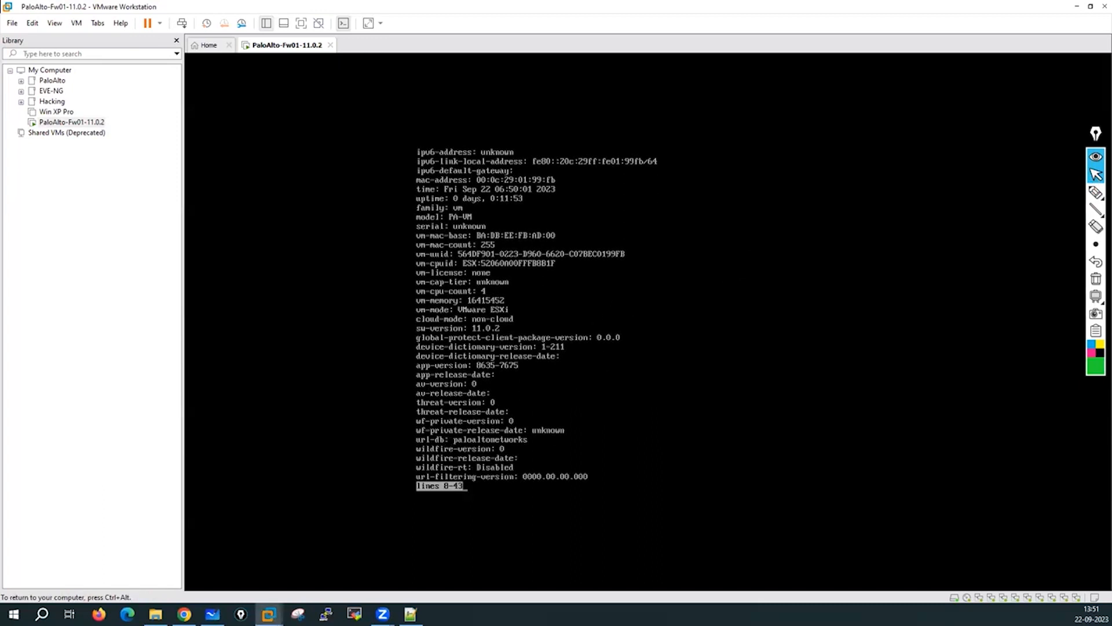
pyautogui.press('Return')
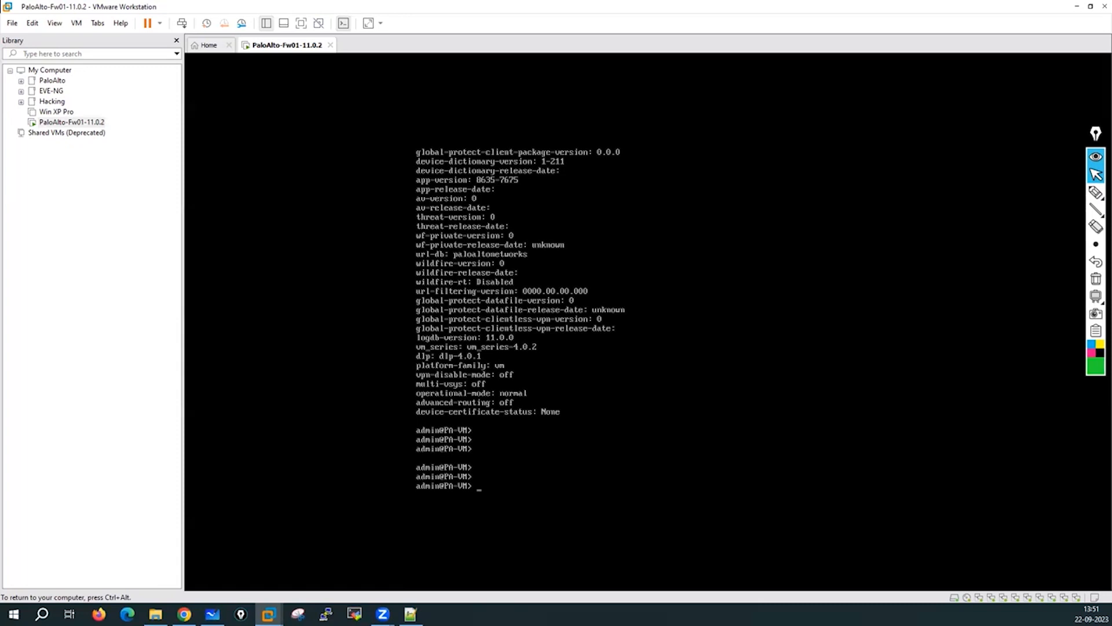
# Enter configuration mode with the configure command.
pyautogui.write('configure')
pyautogui.press('Return')
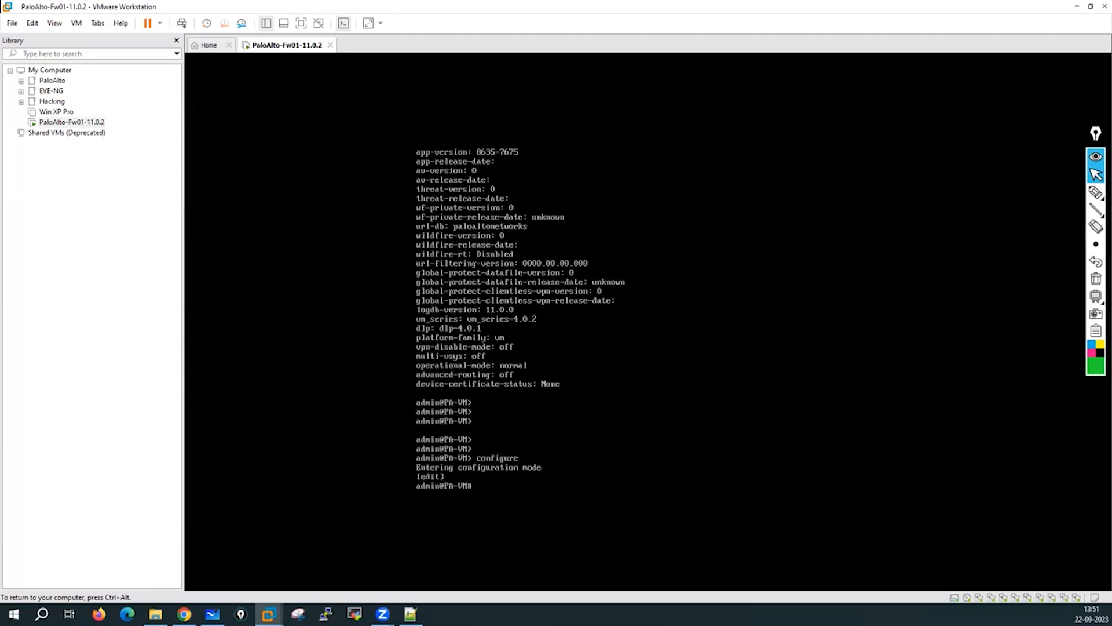
pyautogui.press('Return')
pyautogui.press('Return')
pyautogui.press('Return')
pyautogui.press('Return')
pyautogui.press('Return')
pyautogui.press('Return')
pyautogui.press('Return')
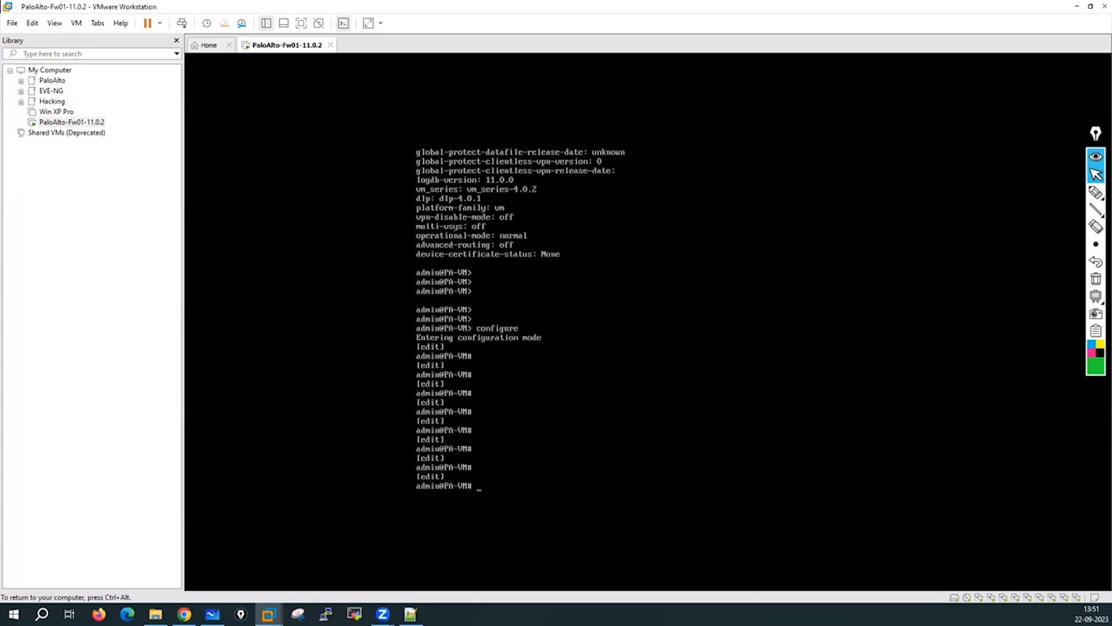
# Set the hostname with set deviceconfig system hostname PaloAlto-Fw01.
pyautogui.write('set deviceconfig system Ho')
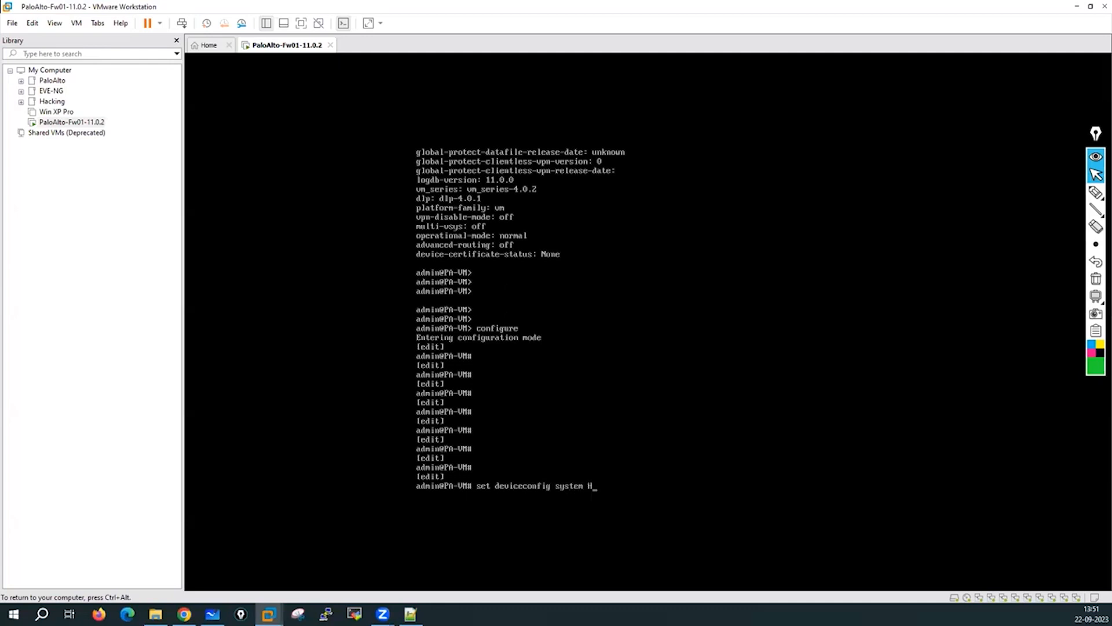
pyautogui.press('BackSpace')
pyautogui.press('BackSpace')
pyautogui.write('hostname PaloAlto-Fw01')
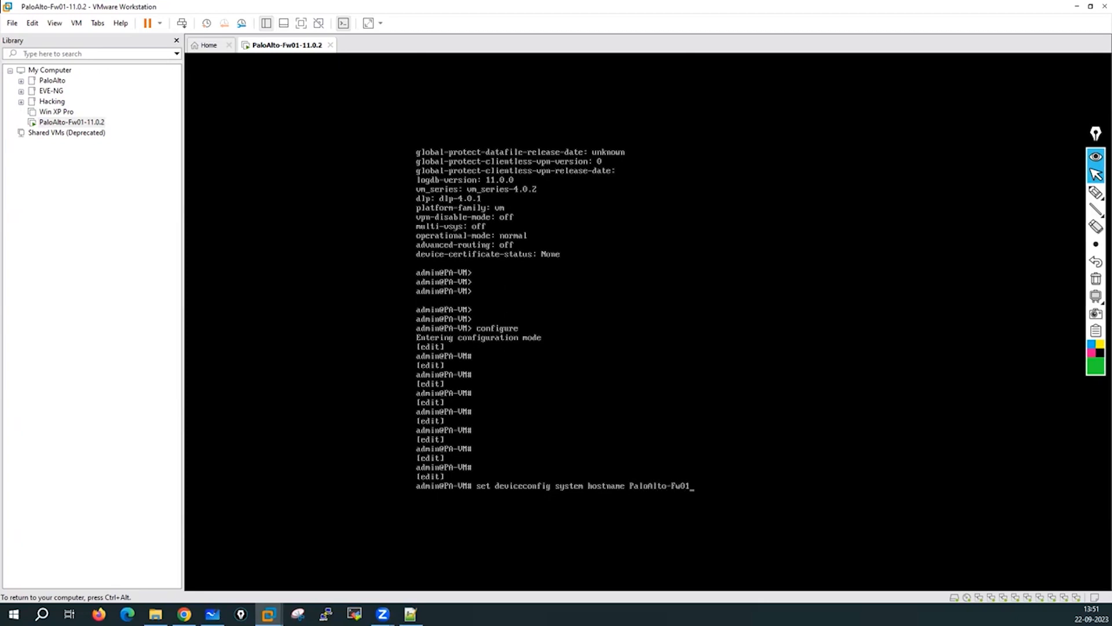
pyautogui.press('Return')
pyautogui.press('Return')
pyautogui.press('Return')
pyautogui.press('Return')
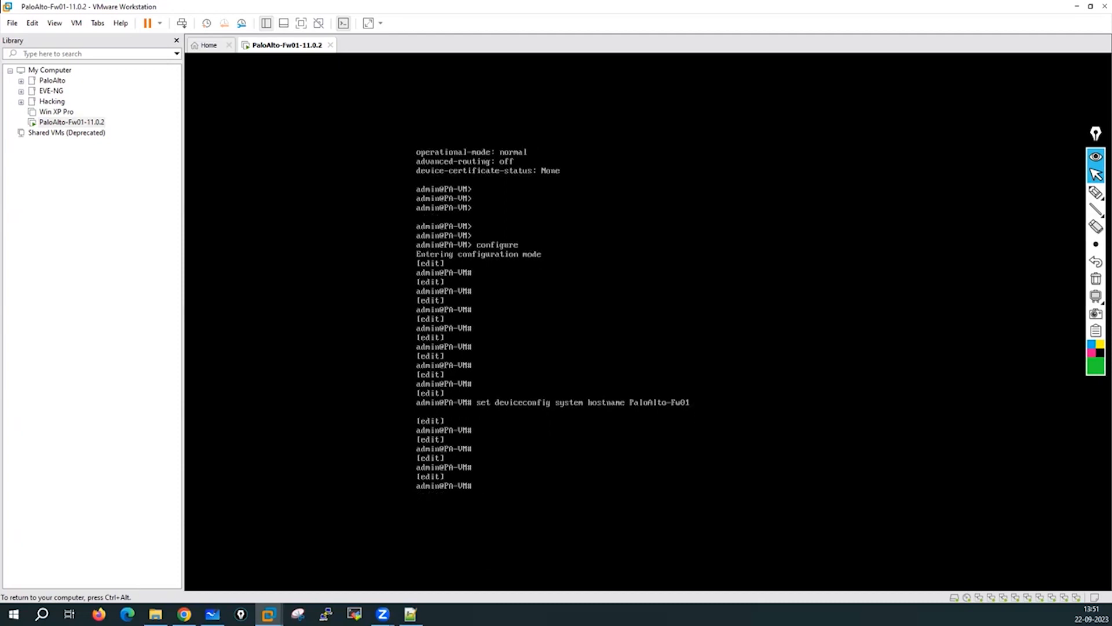
pyautogui.write('set deviceconfig system ')
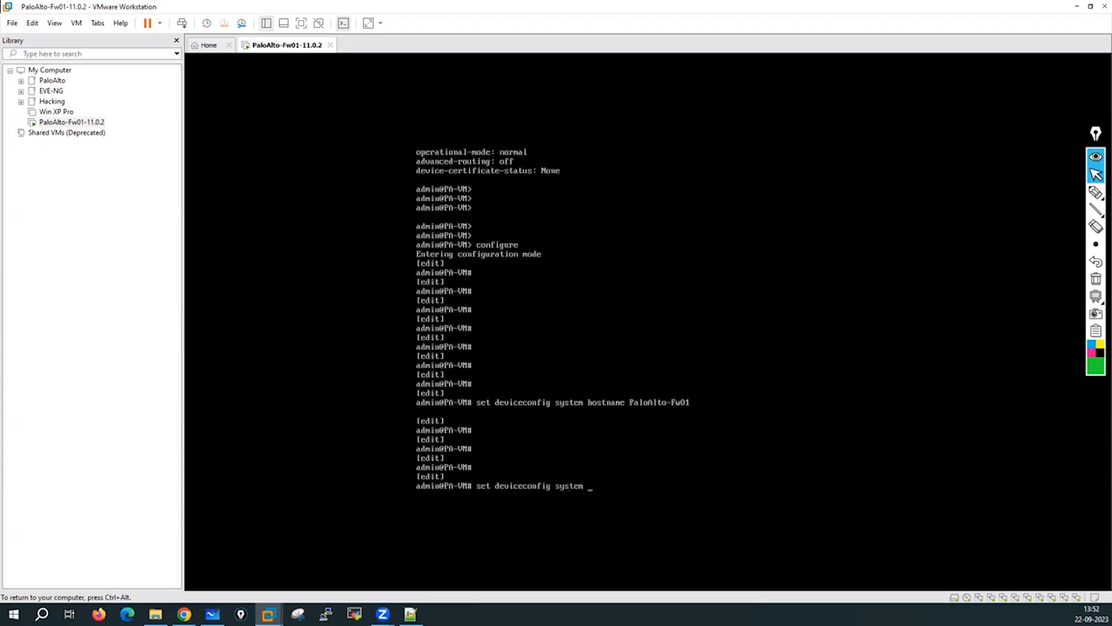
pyautogui.write('domain')
# Apply set deviceconfig system domain lab.local, then query set deviceconfig system ? for options.
pyautogui.press('Tab')
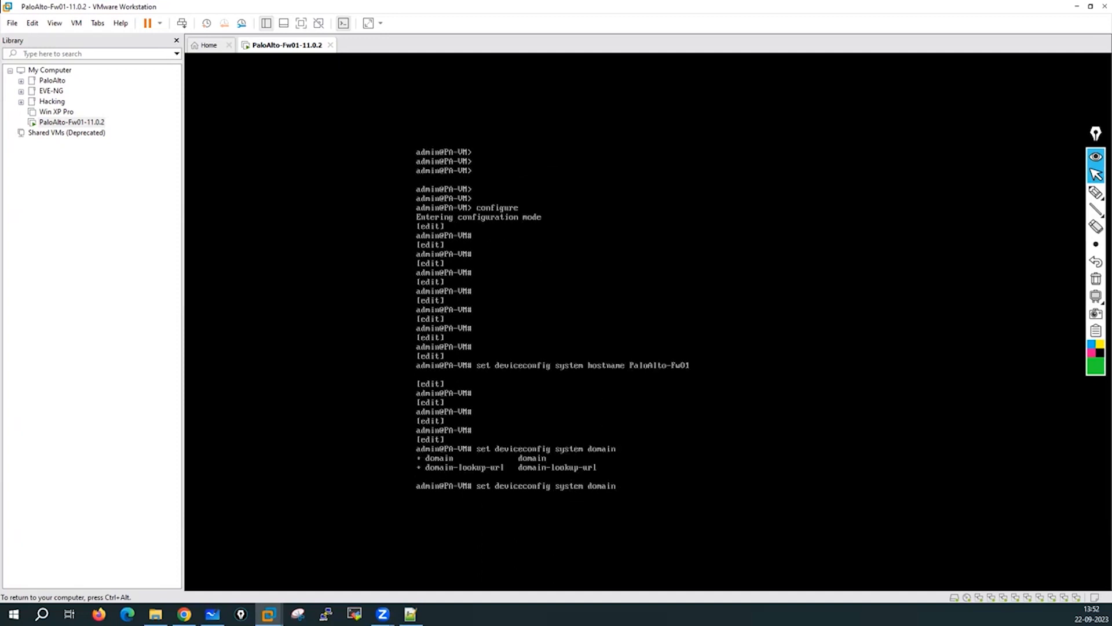
pyautogui.press('Tab')
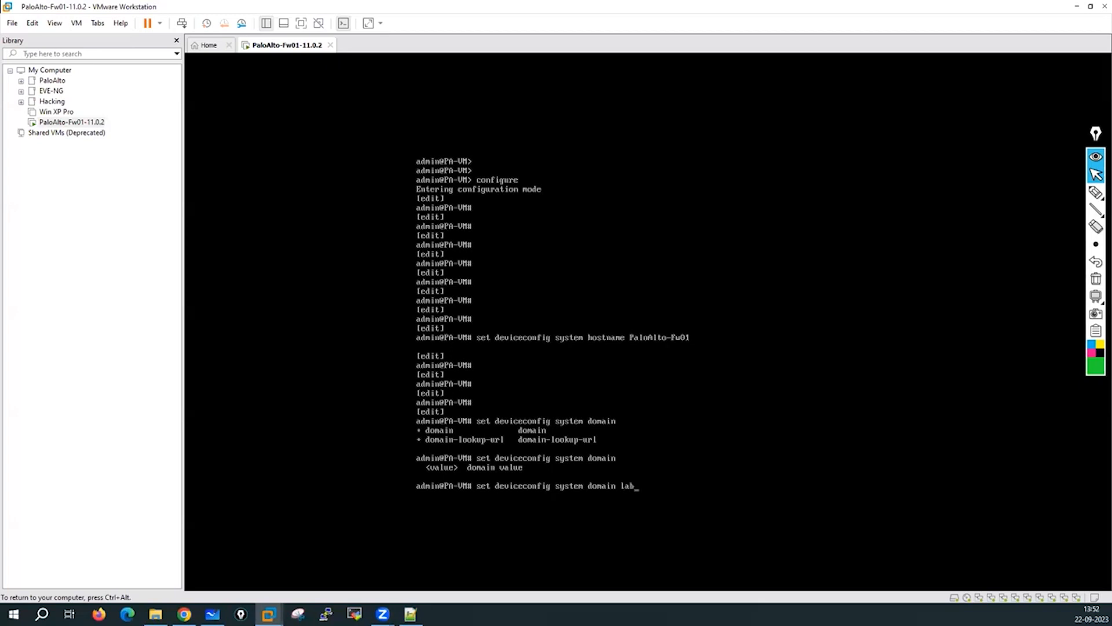
pyautogui.write('.local')
pyautogui.press('Return')
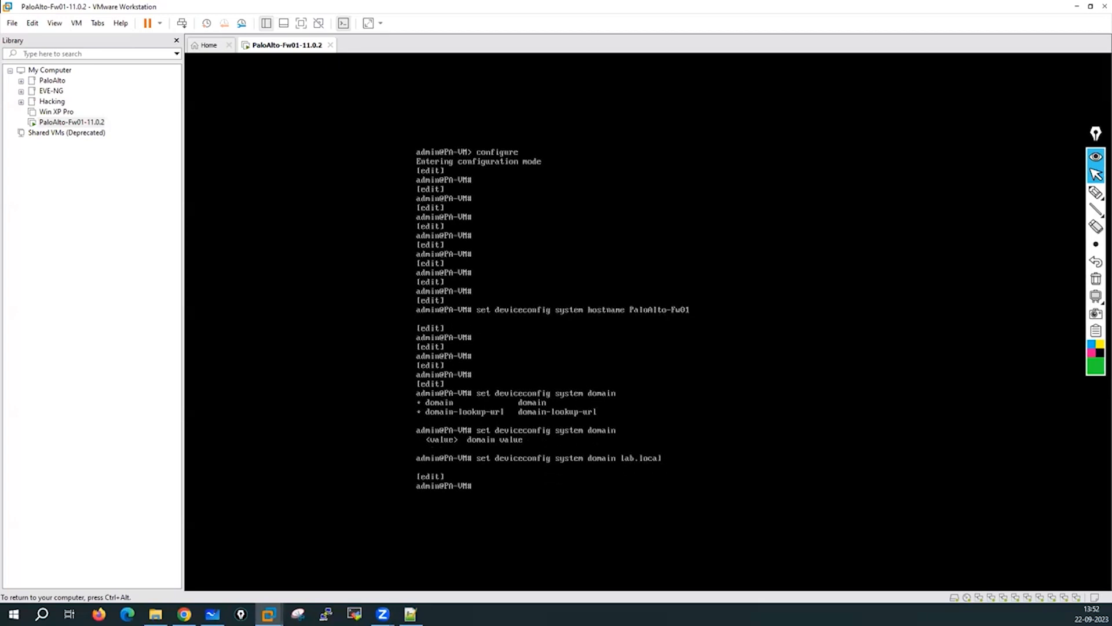
pyautogui.press('Return')
pyautogui.write('set device')
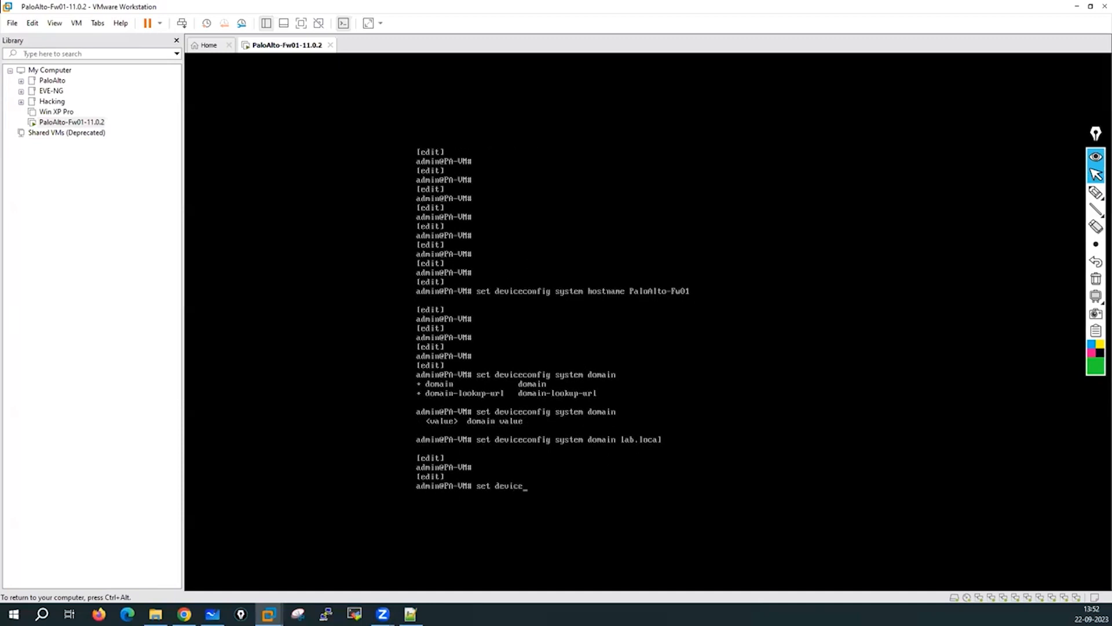
pyautogui.write('config system ?')
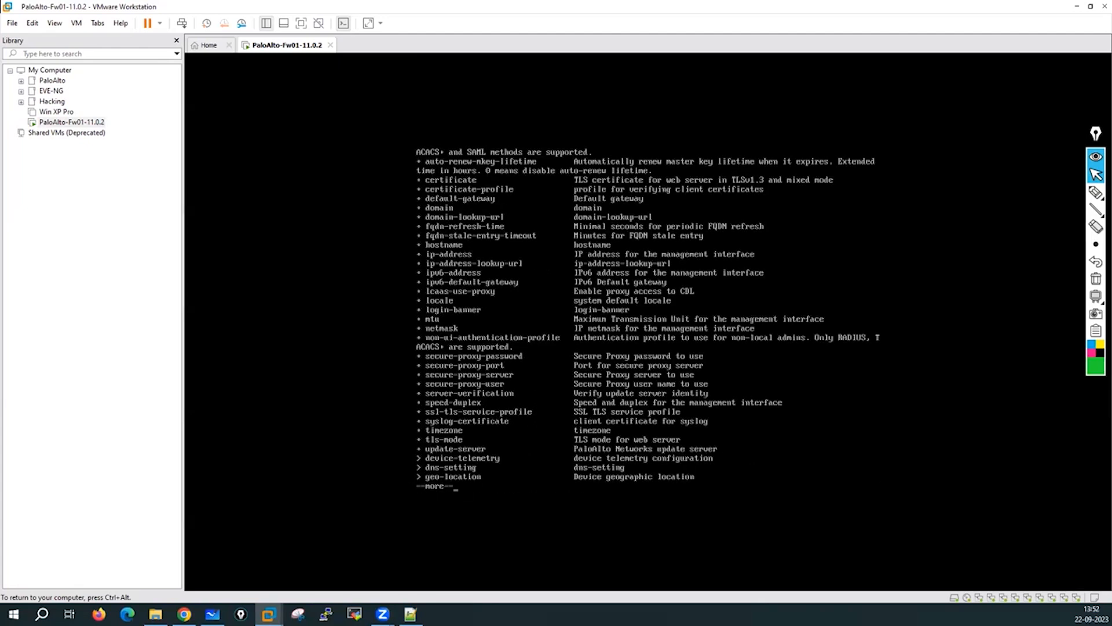
# Browse the available timezones and set the system timezone to Asia/Kolkata.
pyautogui.press('space')
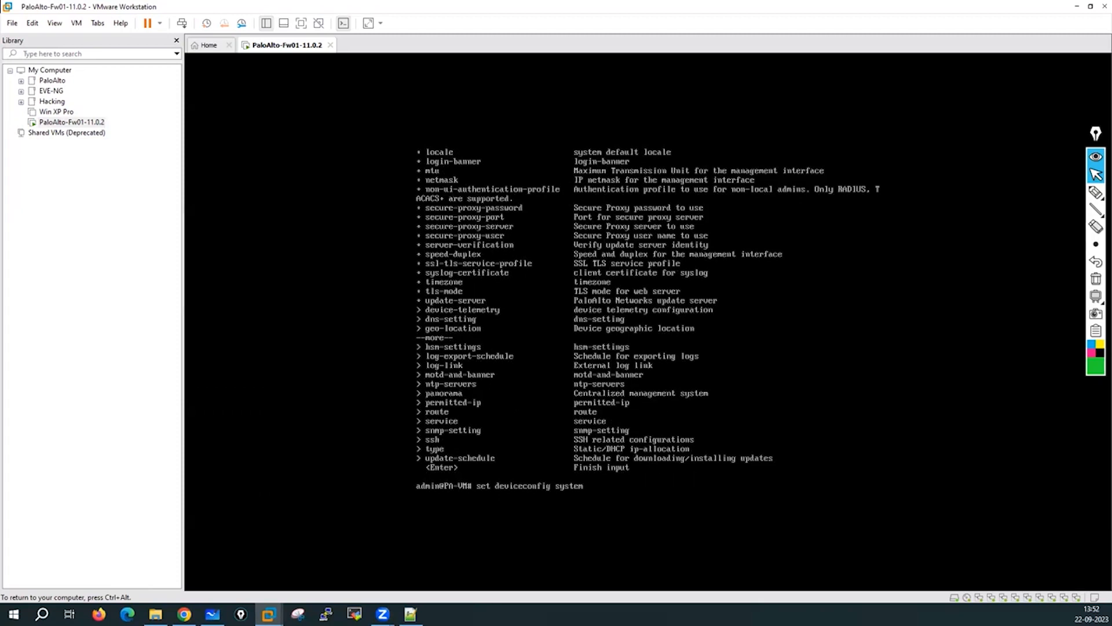
pyautogui.write('timezone ?')
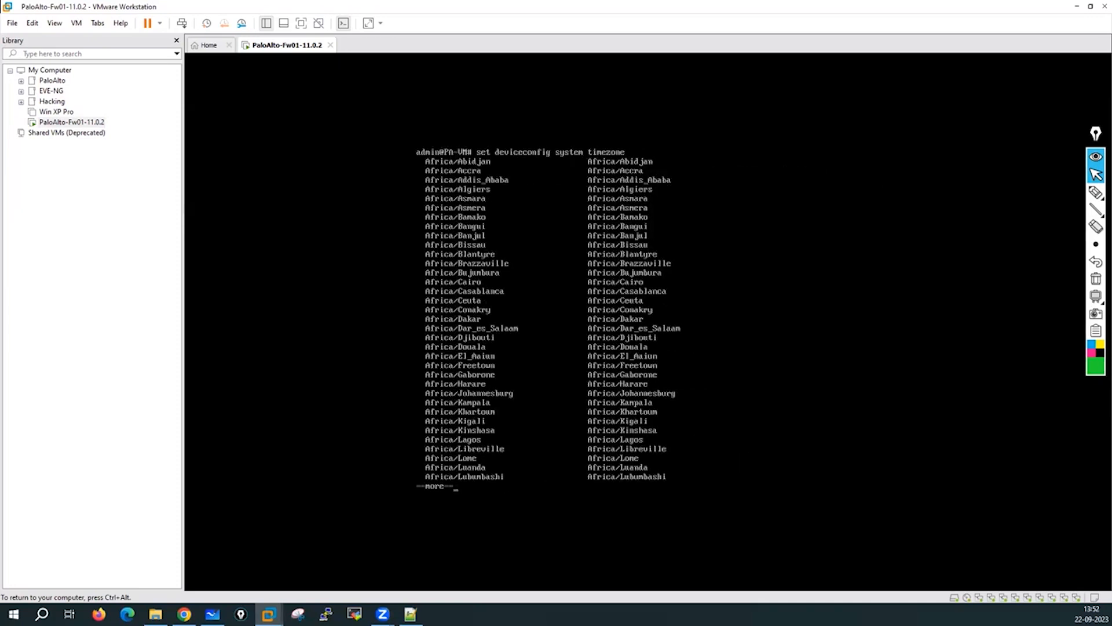
pyautogui.press('space')
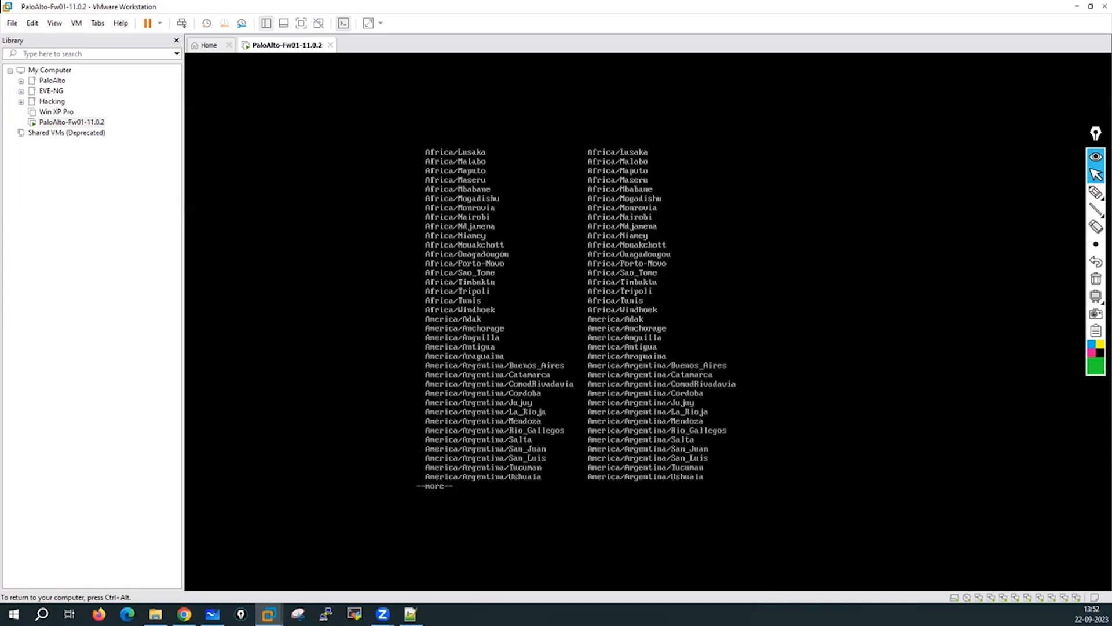
pyautogui.press('q')
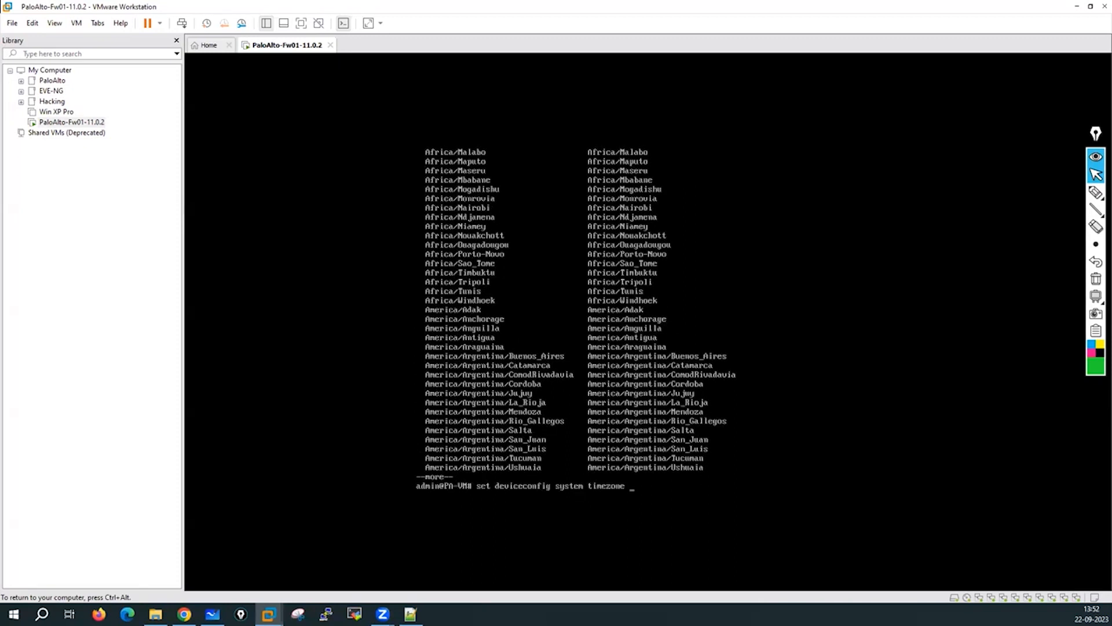
pyautogui.write('asAsia/Kolkata')
pyautogui.press('Return')
pyautogui.press('Return')
pyautogui.press('Return')
pyautogui.press('Return')
pyautogui.press('Return')
pyautogui.press('Return')
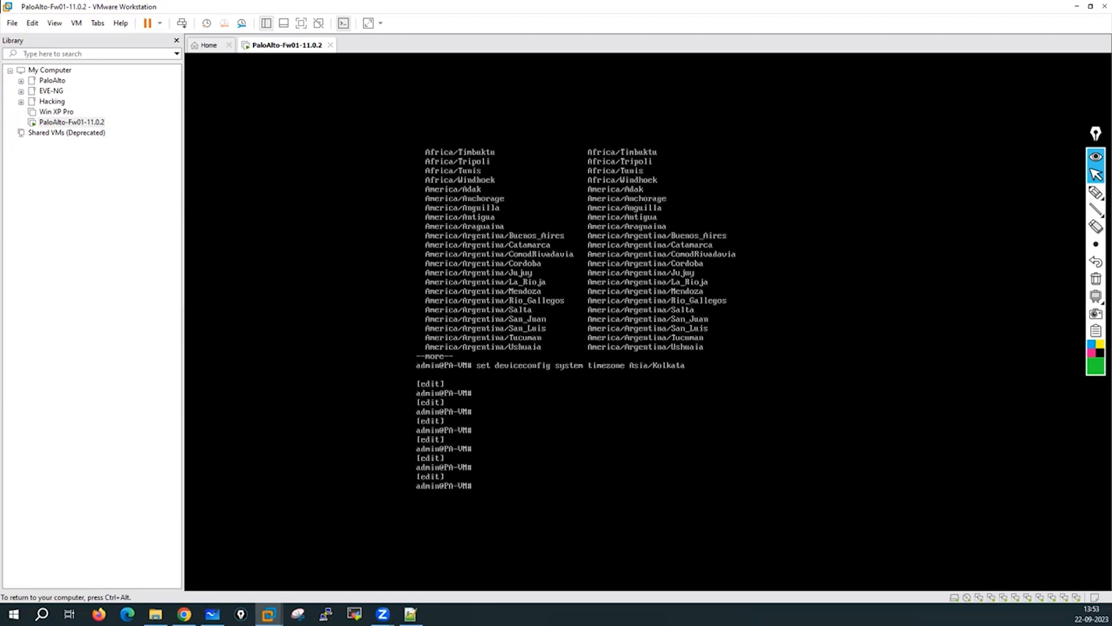
# Handwrite a circled green 'mgmt DHCP-client' note beside the firewall console, then return to the console.
pyautogui.click(1095, 192)
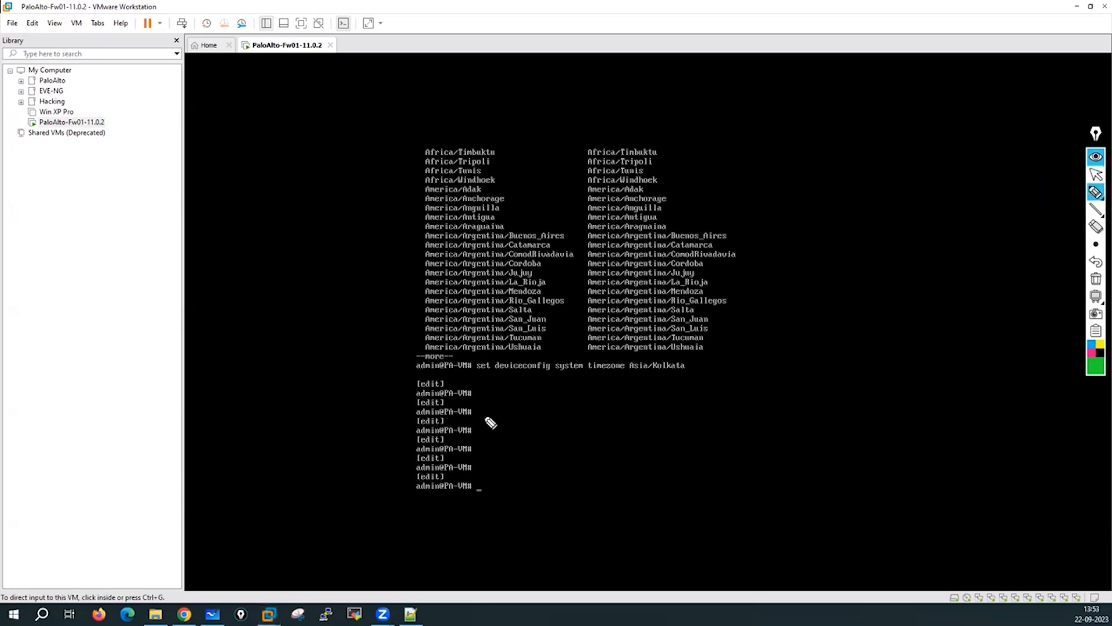
pyautogui.moveTo(225, 266)
pyautogui.mouseDown()
pyautogui.moveTo(259, 266)
pyautogui.moveTo(267, 278)
pyautogui.moveTo(286, 265)
pyautogui.mouseUp()
pyautogui.moveTo(230, 303)
pyautogui.mouseDown()
pyautogui.moveTo(259, 321)
pyautogui.moveTo(297, 303)
pyautogui.mouseUp()
pyautogui.click(250, 300)
pyautogui.moveTo(311, 287)
pyautogui.mouseDown()
pyautogui.moveTo(313, 302)
pyautogui.moveTo(349, 296)
pyautogui.mouseUp()
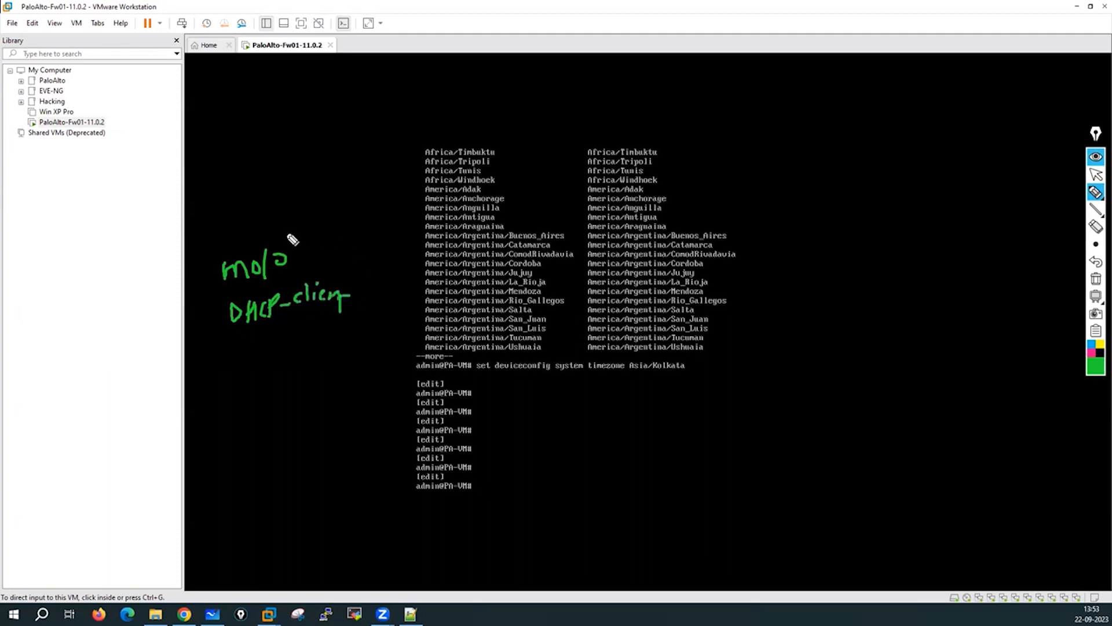
pyautogui.moveTo(292, 239)
pyautogui.mouseDown()
pyautogui.moveTo(229, 255)
pyautogui.moveTo(199, 318)
pyautogui.moveTo(363, 269)
pyautogui.moveTo(342, 243)
pyautogui.mouseUp()
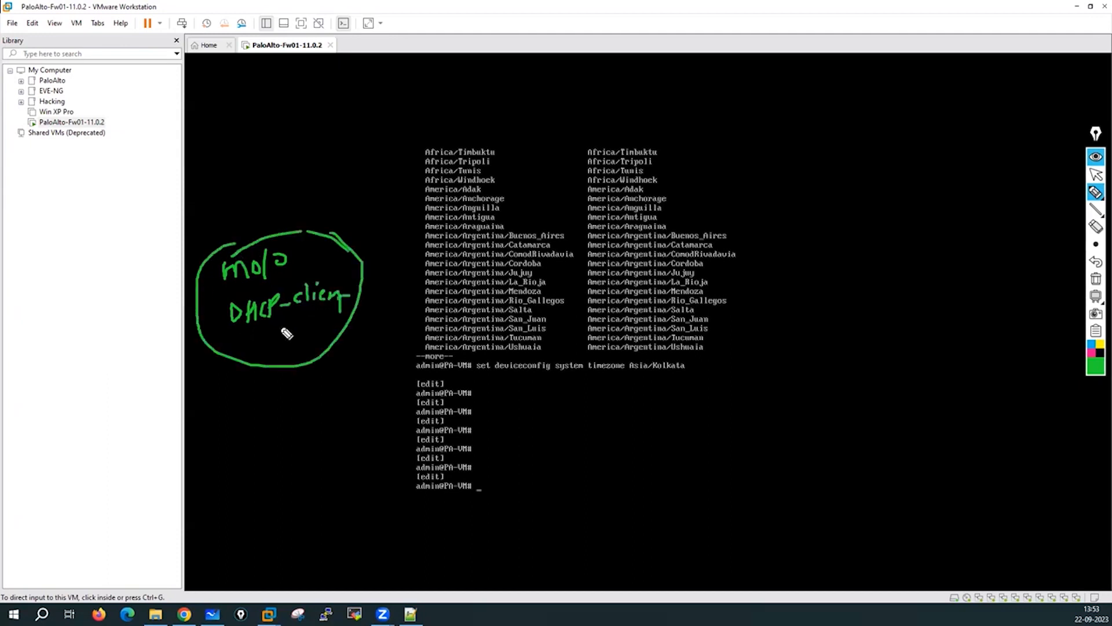
pyautogui.moveTo(281, 324); pyautogui.dragTo(313, 339)
pyautogui.click(1095, 175)
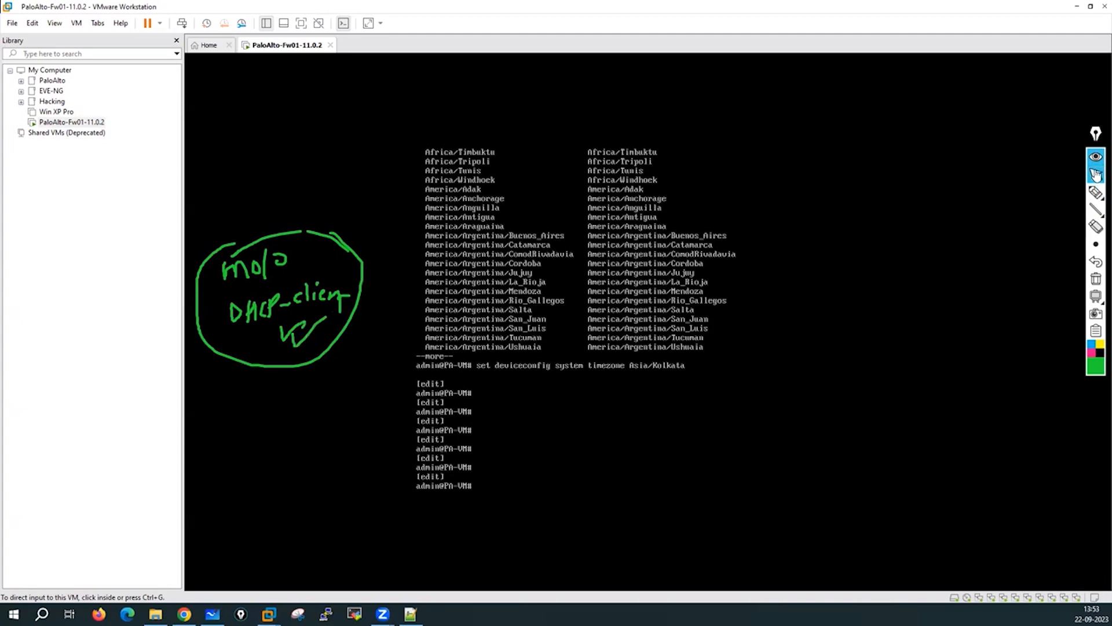
pyautogui.click(590, 438)
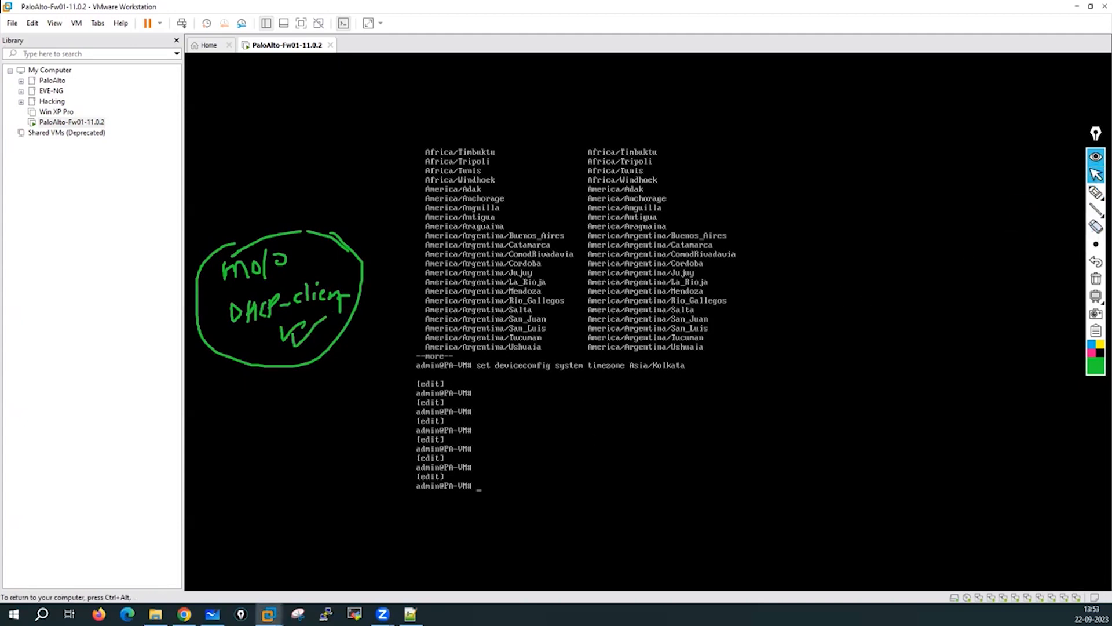
# Check the system type options and run set deviceconfig system type static.
pyautogui.write('set device')
pyautogui.press('Tab')
pyautogui.write('system tu')
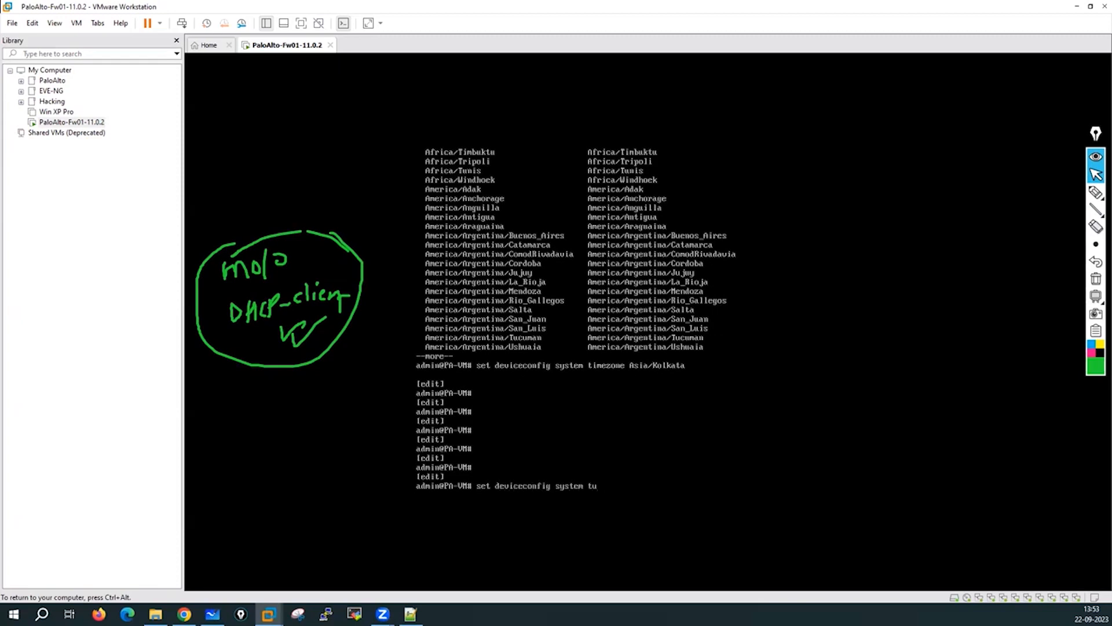
pyautogui.press('BackSpace')
pyautogui.write('ype ?')
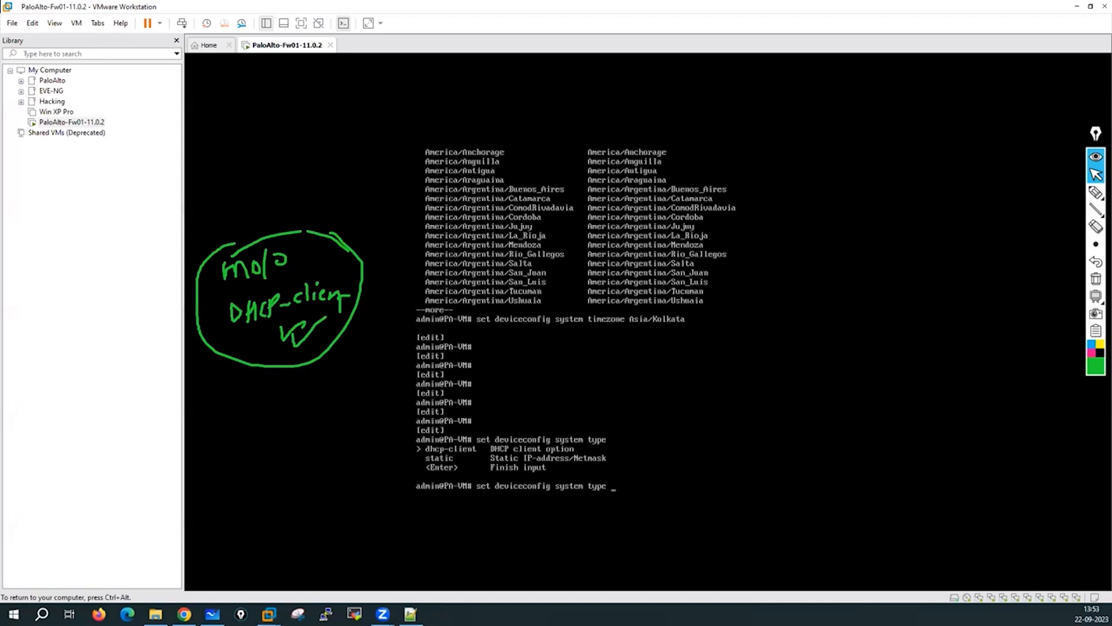
pyautogui.write('static')
pyautogui.press('Return')
pyautogui.press('Return')
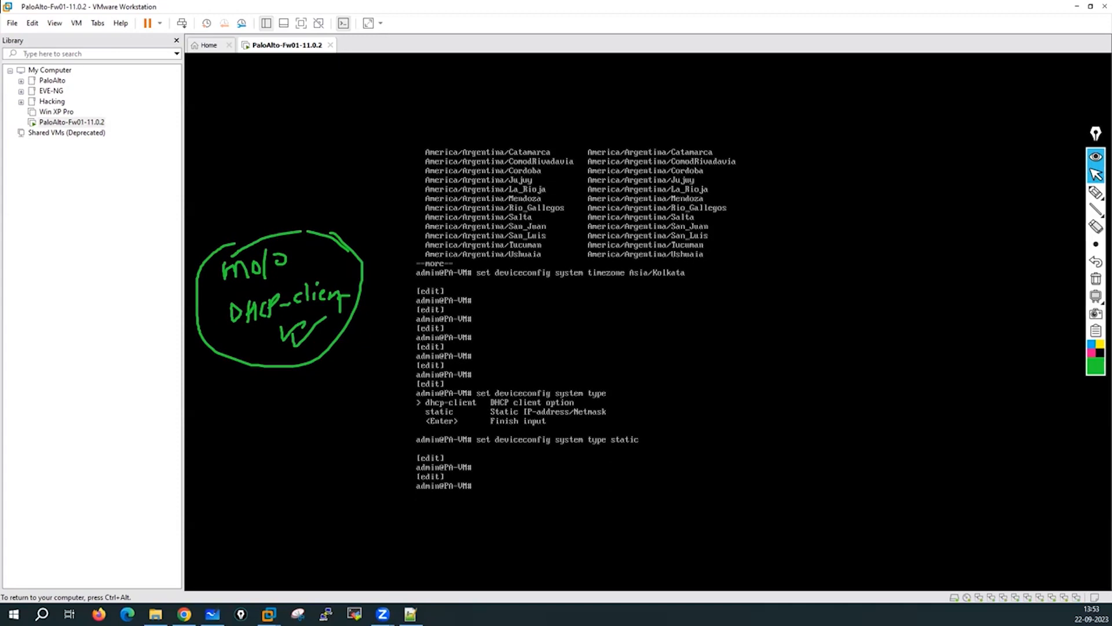
pyautogui.hotkey('ctrl', 'alt')
# Circle the VM's network connection and write 'NAT' as its network type.
pyautogui.moveTo(1096, 192)
pyautogui.click(1049, 194)
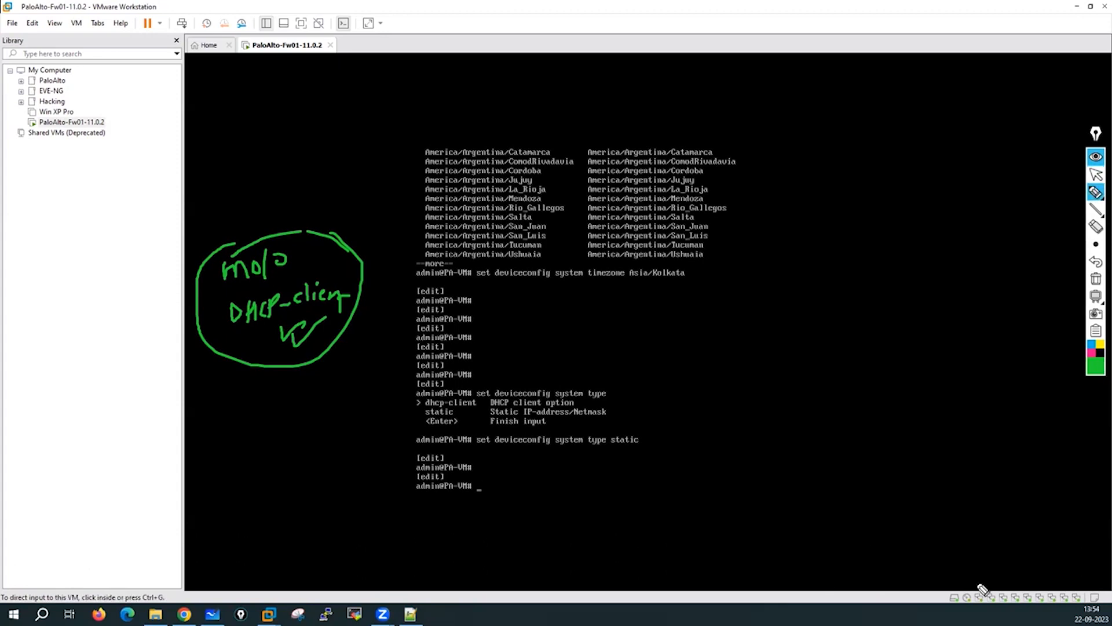
pyautogui.moveTo(978, 581)
pyautogui.mouseDown()
pyautogui.moveTo(992, 603)
pyautogui.moveTo(982, 606)
pyautogui.mouseUp()
pyautogui.moveTo(963, 521)
pyautogui.mouseDown()
pyautogui.moveTo(964, 538)
pyautogui.moveTo(979, 517)
pyautogui.moveTo(996, 538)
pyautogui.moveTo(1022, 515)
pyautogui.mouseUp()
pyautogui.moveTo(1013, 515); pyautogui.dragTo(1014, 545)
# Handwrite the NAT subnet 192.168.137.0/24.
pyautogui.moveTo(927, 454)
pyautogui.mouseDown()
pyautogui.moveTo(926, 479)
pyautogui.moveTo(944, 463)
pyautogui.moveTo(942, 476)
pyautogui.mouseUp()
pyautogui.moveTo(951, 457)
pyautogui.mouseDown()
pyautogui.moveTo(962, 476)
pyautogui.moveTo(1005, 455)
pyautogui.moveTo(1043, 476)
pyautogui.moveTo(1073, 460)
pyautogui.mouseUp()
pyautogui.click(965, 471)
pyautogui.click(1012, 464)
pyautogui.click(1067, 461)
pyautogui.moveTo(1076, 461)
pyautogui.mouseDown()
pyautogui.moveTo(1082, 450)
pyautogui.moveTo(1090, 474)
pyautogui.mouseUp()
pyautogui.moveTo(1096, 454)
pyautogui.mouseDown()
pyautogui.moveTo(1089, 470)
pyautogui.moveTo(1104, 472)
pyautogui.mouseUp()
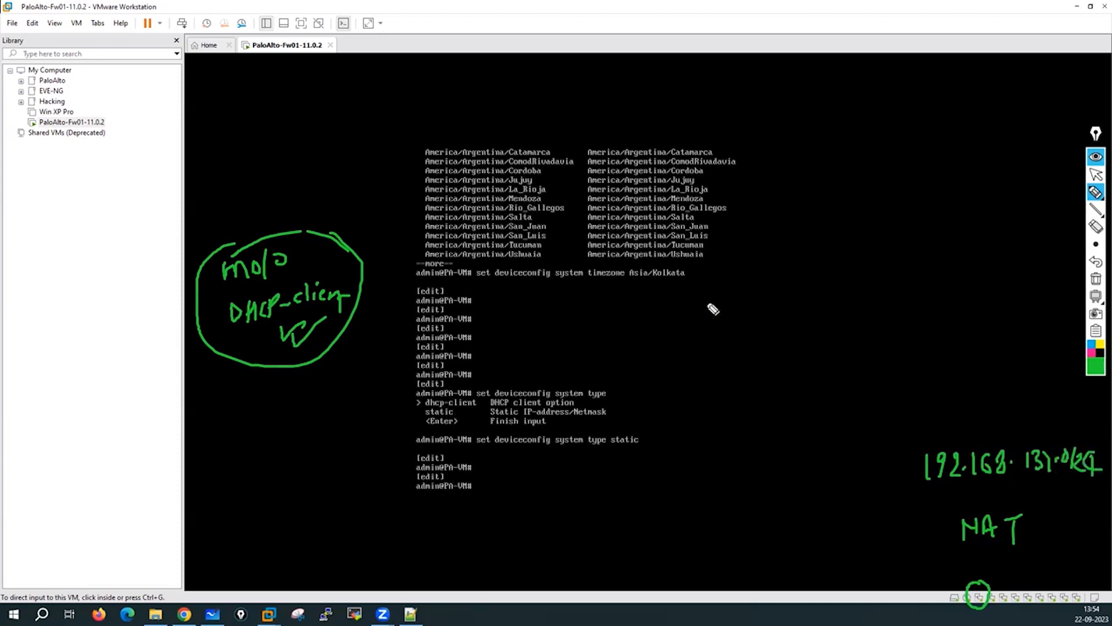
# Handwrite the planned management address 192.168.137.23.
pyautogui.moveTo(819, 133)
pyautogui.mouseDown()
pyautogui.moveTo(817, 157)
pyautogui.moveTo(873, 151)
pyautogui.mouseUp()
pyautogui.click(863, 155)
pyautogui.moveTo(891, 127); pyautogui.dragTo(884, 148)
pyautogui.moveTo(911, 123)
pyautogui.mouseDown()
pyautogui.moveTo(907, 152)
pyautogui.moveTo(962, 141)
pyautogui.mouseUp()
pyautogui.click(915, 138)
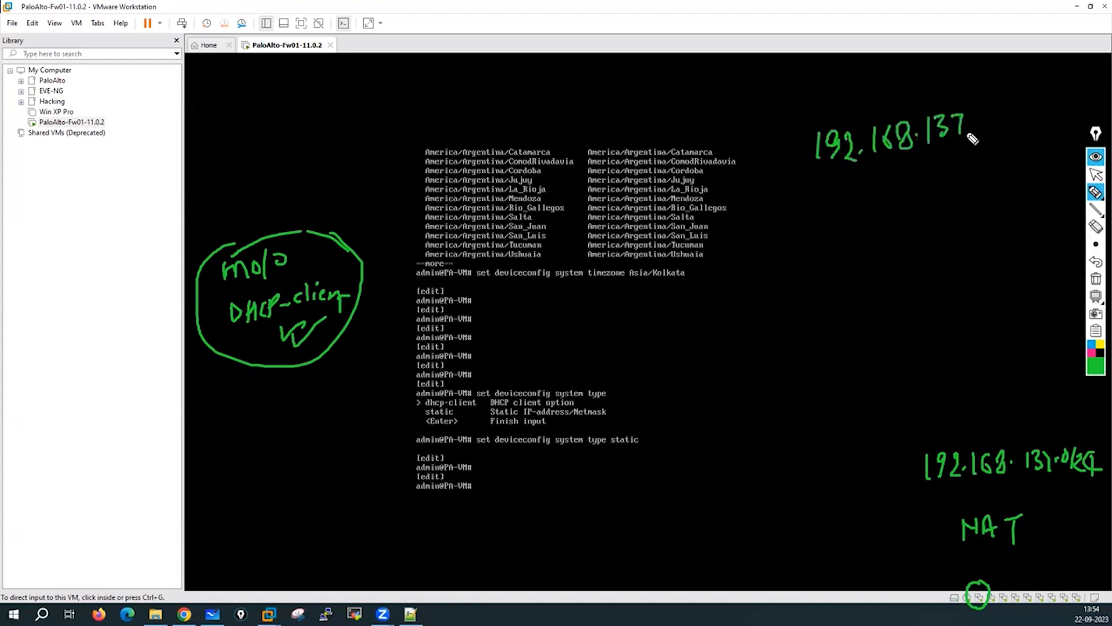
pyautogui.click(969, 138)
pyautogui.moveTo(977, 118); pyautogui.dragTo(994, 133)
pyautogui.moveTo(996, 109)
pyautogui.mouseDown()
pyautogui.moveTo(1019, 137)
pyautogui.moveTo(1007, 142)
pyautogui.mouseUp()
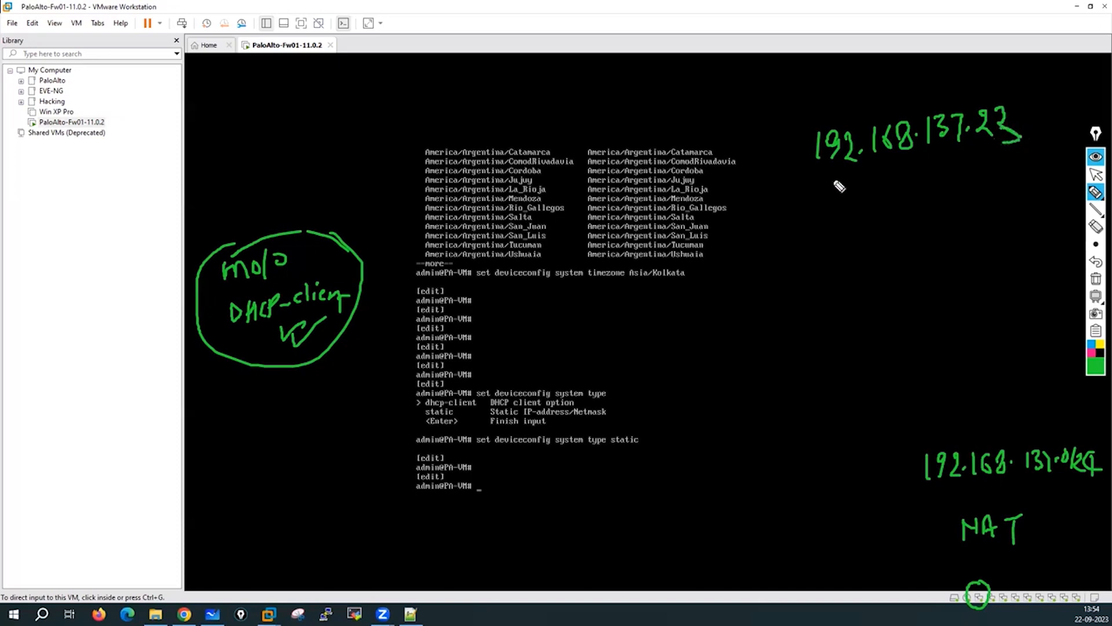
# Write netmask 255.255.255.0 and gateway 192.168.137.2 below it, then return to the console.
pyautogui.moveTo(825, 184)
pyautogui.mouseDown()
pyautogui.moveTo(831, 206)
pyautogui.moveTo(844, 200)
pyautogui.mouseUp()
pyautogui.moveTo(856, 184)
pyautogui.mouseDown()
pyautogui.moveTo(922, 174)
pyautogui.moveTo(930, 184)
pyautogui.moveTo(986, 165)
pyautogui.mouseUp()
pyautogui.moveTo(837, 215)
pyautogui.mouseDown()
pyautogui.moveTo(836, 235)
pyautogui.moveTo(895, 231)
pyautogui.moveTo(948, 198)
pyautogui.moveTo(948, 217)
pyautogui.mouseUp()
pyautogui.moveTo(956, 197)
pyautogui.mouseDown()
pyautogui.moveTo(969, 215)
pyautogui.moveTo(991, 207)
pyautogui.mouseUp()
pyautogui.moveTo(995, 197); pyautogui.dragTo(1011, 215)
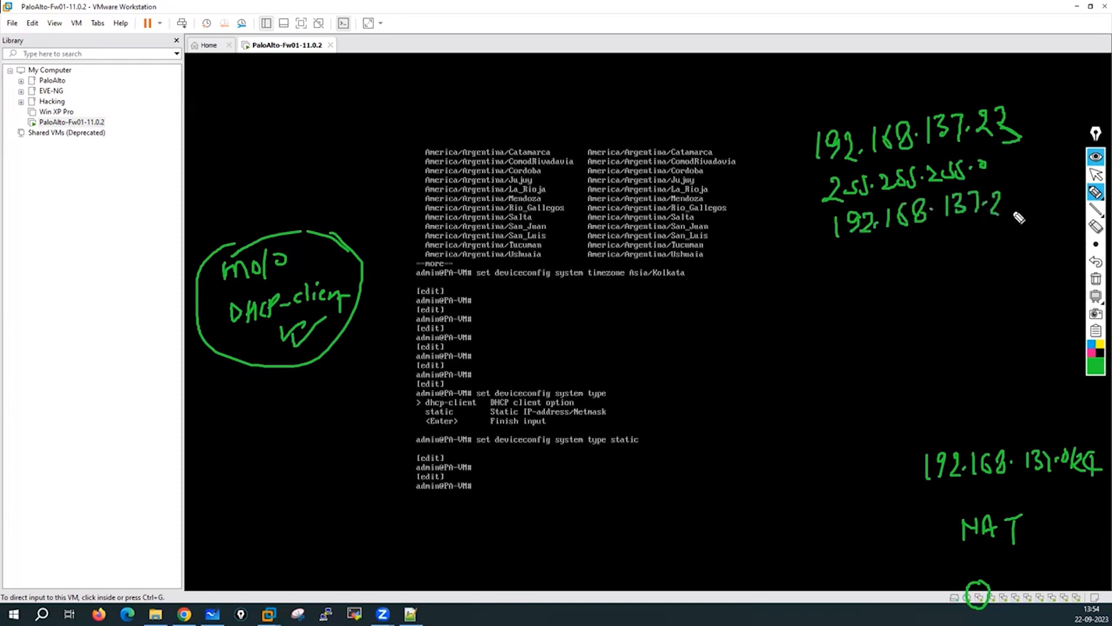
pyautogui.click(1097, 175)
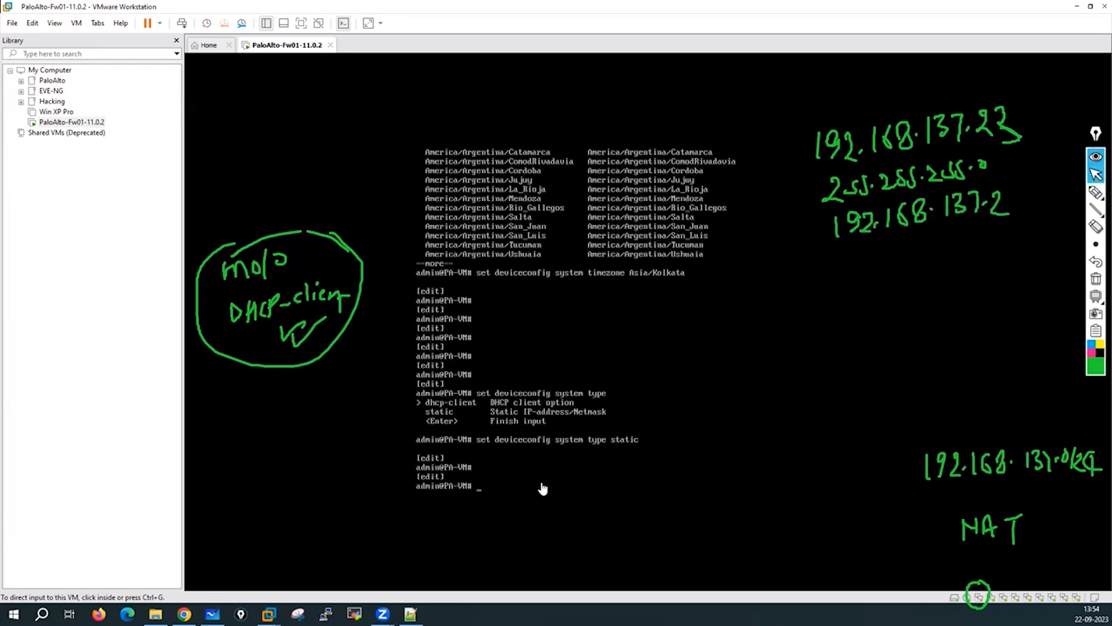
pyautogui.click(562, 468)
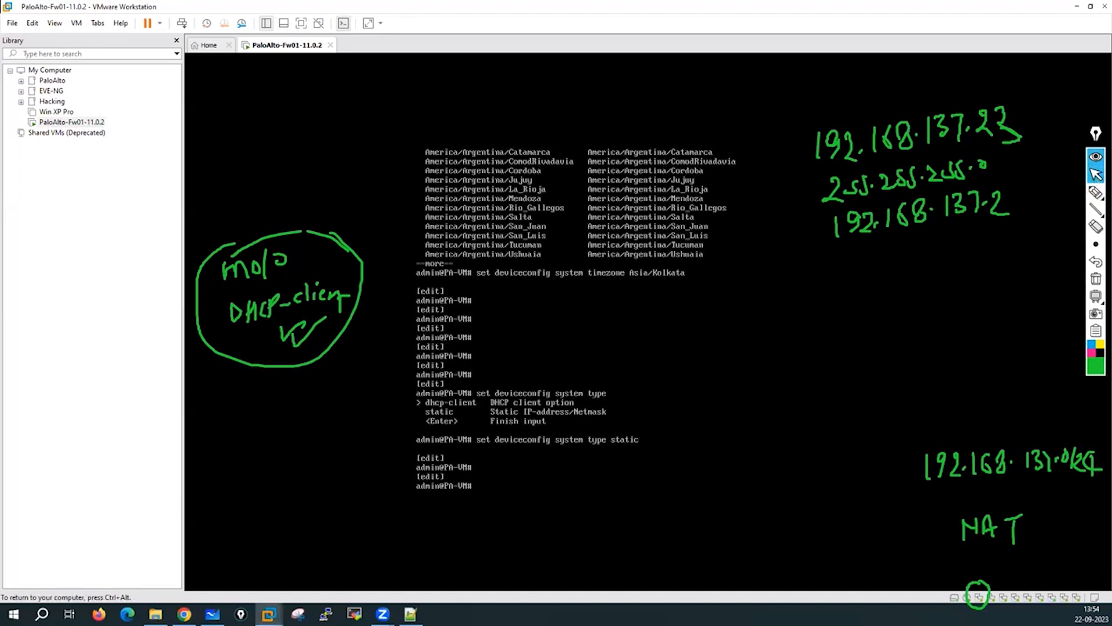
# Set the management IP address to 192.168.137.23.
pyautogui.hotkey('ctrl', 'alt')
pyautogui.moveTo(183, 100); pyautogui.dragTo(115, 99)
pyautogui.click(282, 131)
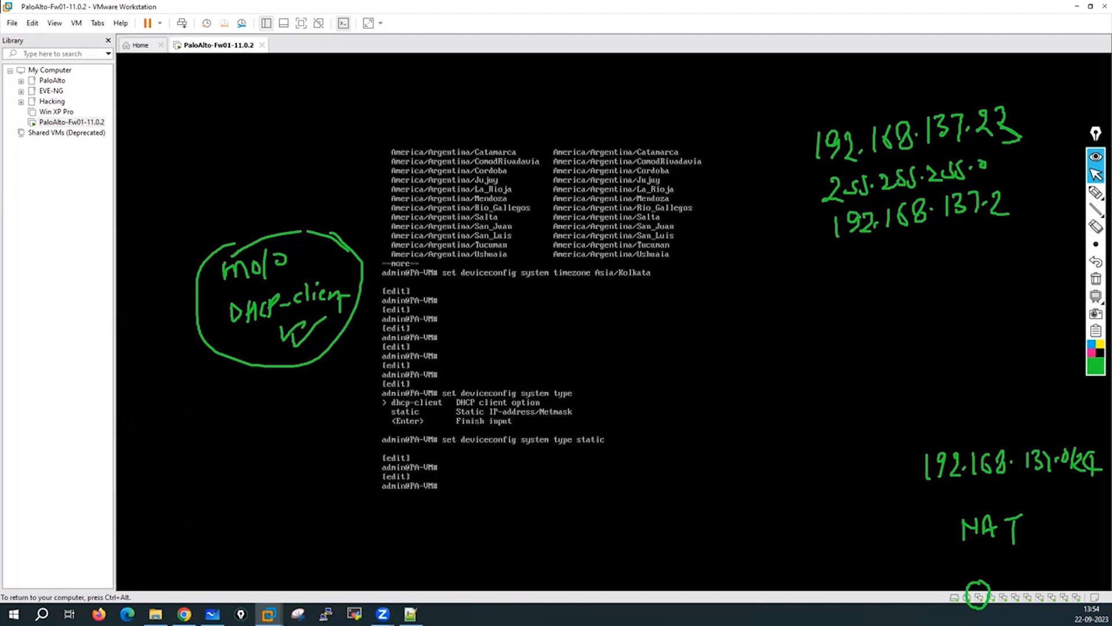
pyautogui.write('set deviceconfig system ')
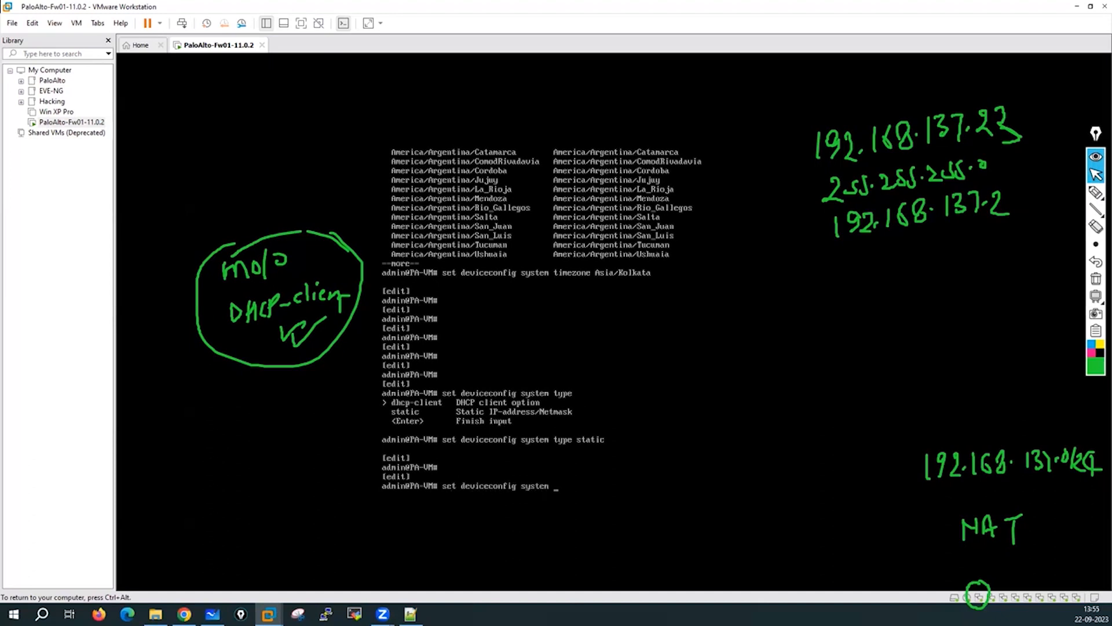
pyautogui.write('ip')
pyautogui.press('?')
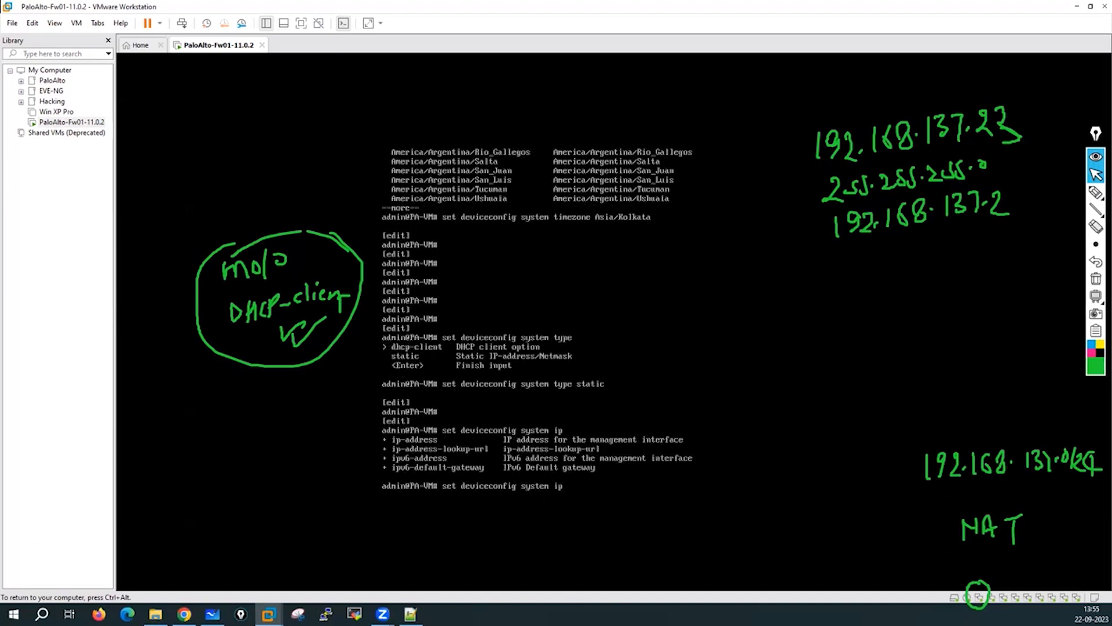
pyautogui.write('-address 192.168.137.23')
pyautogui.press('Return')
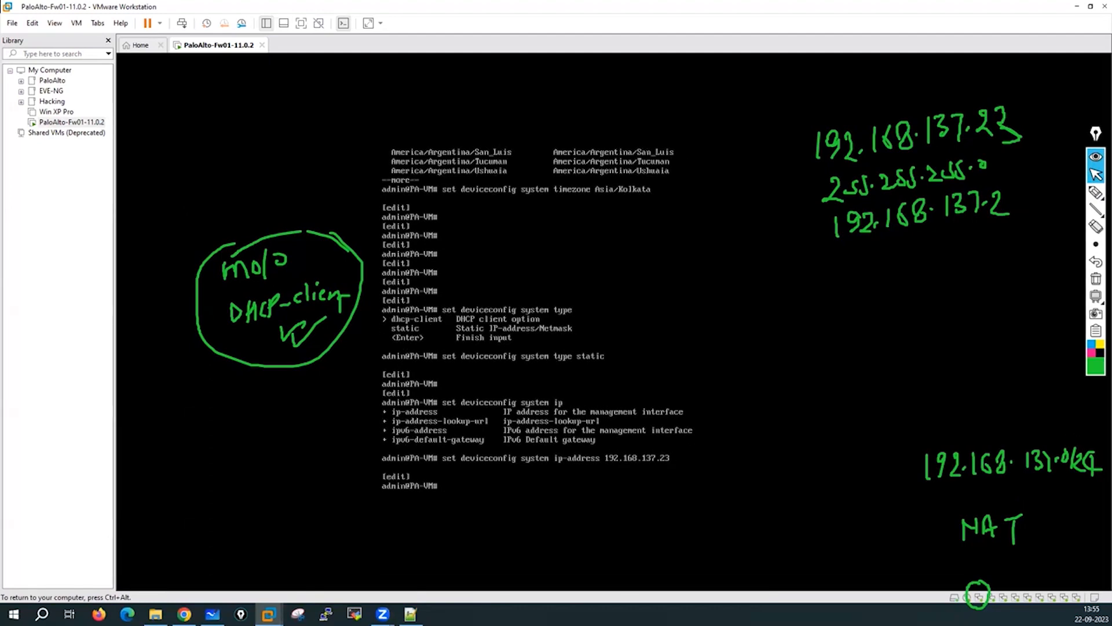
# Reuse the previous command to set the netmask to 255.255.255.0.
pyautogui.press('Up')
pyautogui.press('BackSpace')
pyautogui.press('BackSpace')
pyautogui.press('BackSpace')
pyautogui.press('BackSpace')
pyautogui.press('BackSpace')
pyautogui.press('BackSpace')
pyautogui.press('BackSpace')
pyautogui.press('BackSpace')
pyautogui.press('BackSpace')
pyautogui.press('BackSpace')
pyautogui.press('BackSpace')
pyautogui.press('BackSpace')
pyautogui.press('BackSpace')
pyautogui.press('BackSpace')
pyautogui.press('BackSpace')
pyautogui.press('BackSpace')
pyautogui.press('BackSpace')
pyautogui.press('BackSpace')
pyautogui.press('BackSpace')
pyautogui.press('BackSpace')
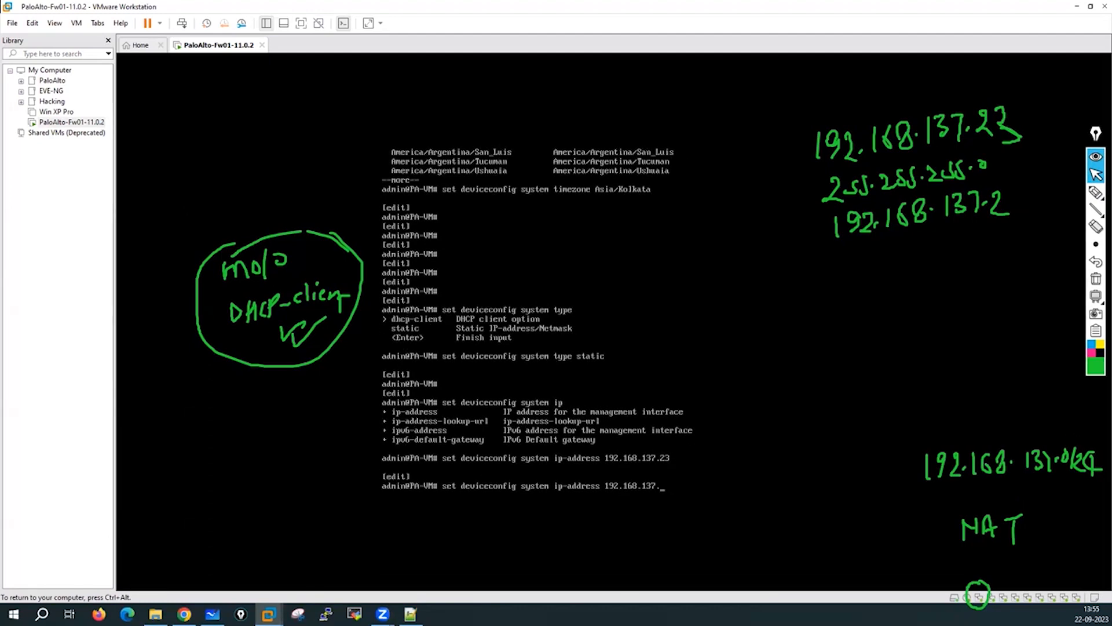
pyautogui.press('BackSpace')
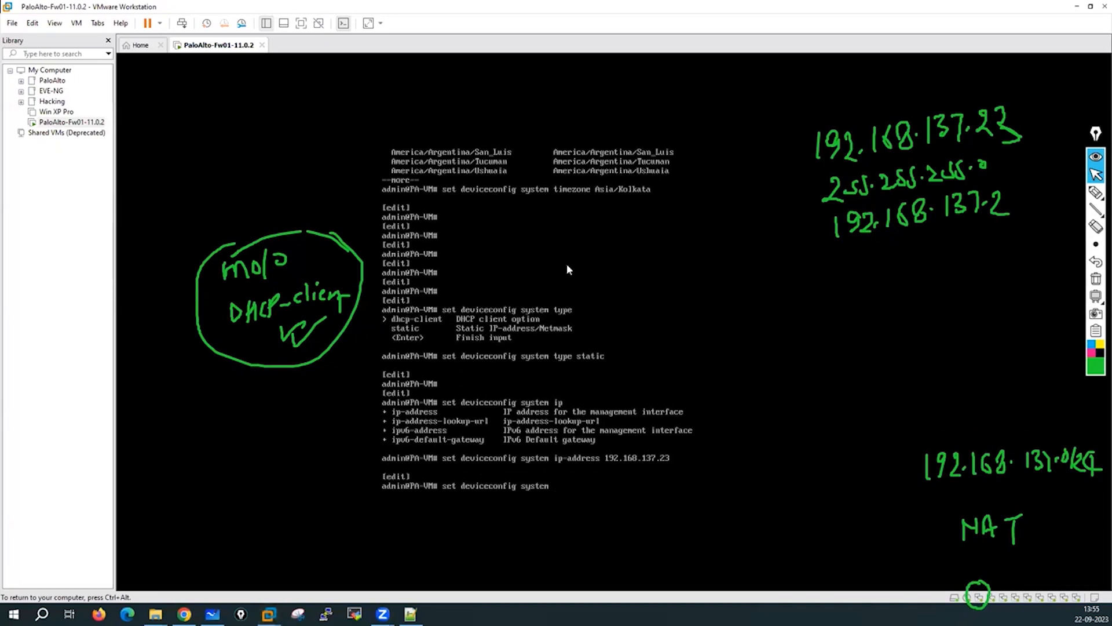
pyautogui.write('n')
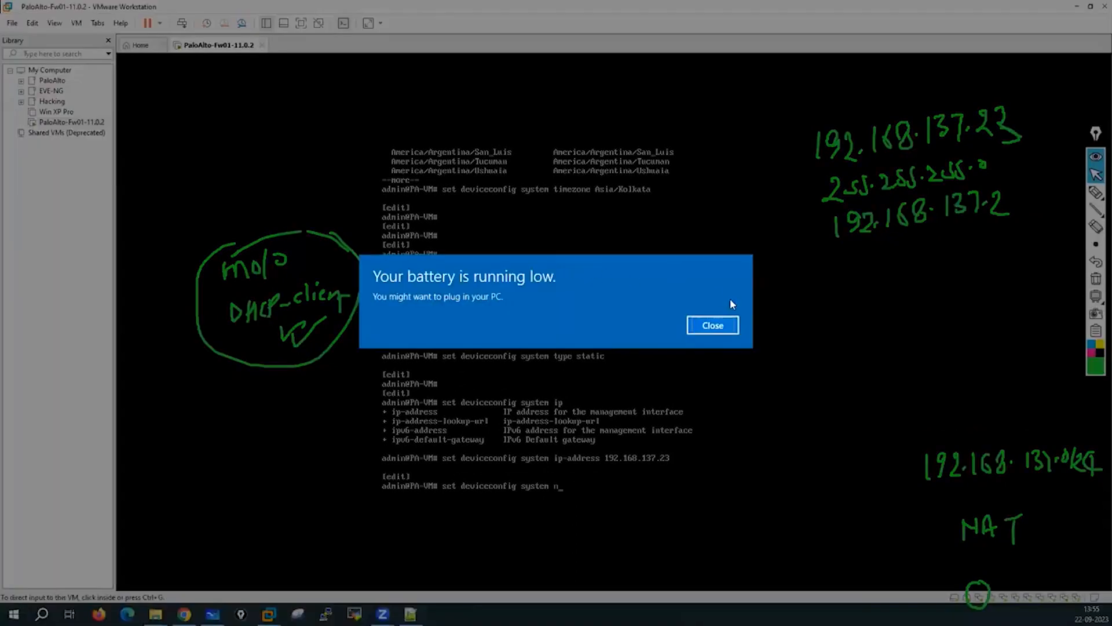
pyautogui.click(719, 327)
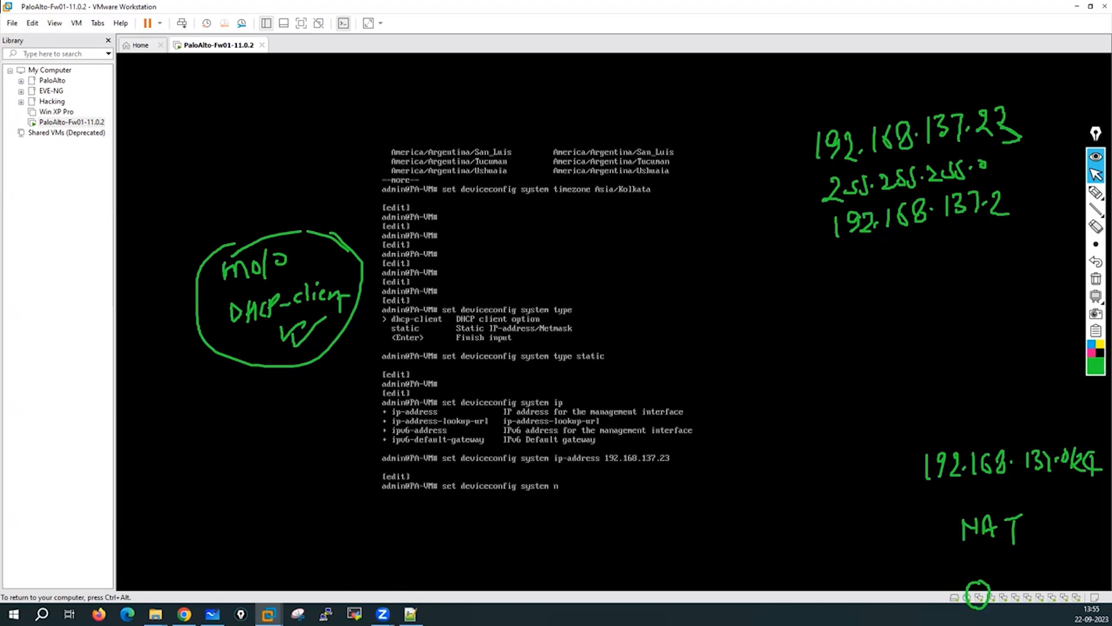
pyautogui.hotkey('ctrl', 'alt')
pyautogui.hotkey('ctrl', 'g')
pyautogui.write('255.255.255.0')
pyautogui.press('Return')
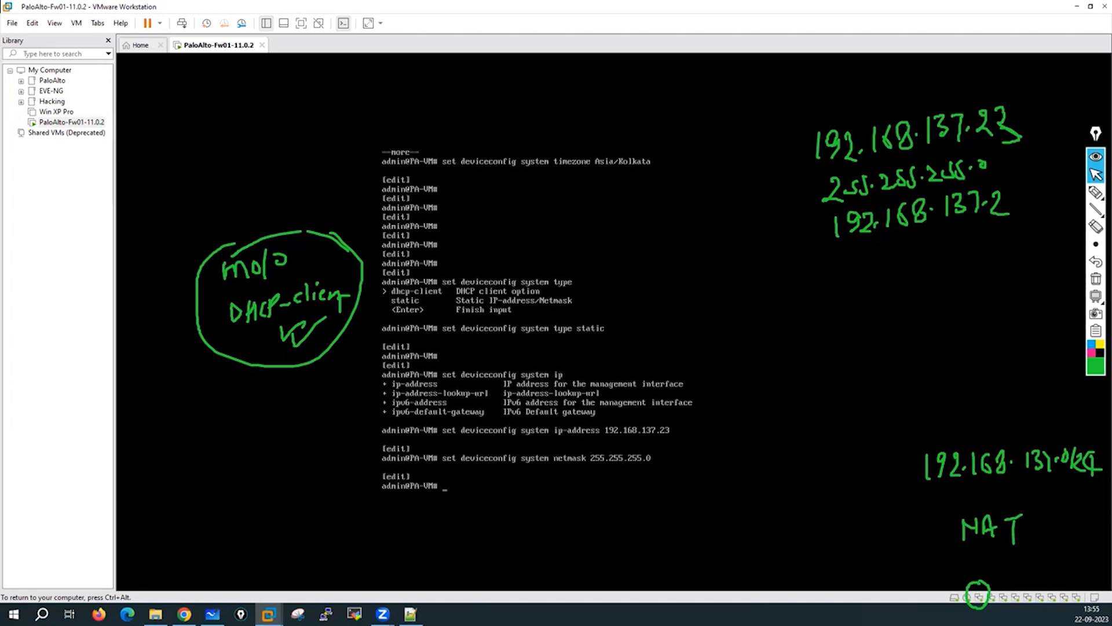
# Set the default gateway to 192.168.137.2.
pyautogui.press('Up')
pyautogui.press('BackSpace')
pyautogui.press('BackSpace')
pyautogui.press('BackSpace')
pyautogui.press('BackSpace')
pyautogui.press('BackSpace')
pyautogui.press('BackSpace')
pyautogui.press('BackSpace')
pyautogui.press('BackSpace')
pyautogui.press('BackSpace')
pyautogui.press('BackSpace')
pyautogui.press('BackSpace')
pyautogui.press('BackSpace')
pyautogui.press('BackSpace')
pyautogui.press('BackSpace')
pyautogui.press('BackSpace')
pyautogui.press('BackSpace')
pyautogui.press('BackSpace')
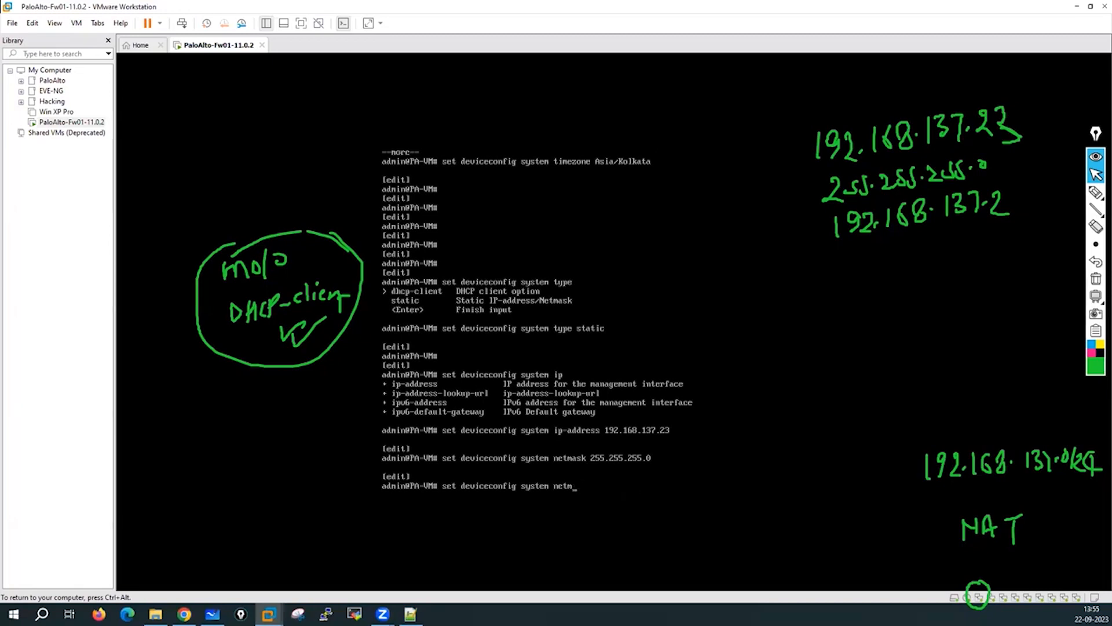
pyautogui.press('BackSpace')
pyautogui.press('BackSpace')
pyautogui.press('BackSpace')
pyautogui.press('BackSpace')
pyautogui.write('def')
pyautogui.press('Tab')
pyautogui.write('192.168.137.2')
pyautogui.press('Return')
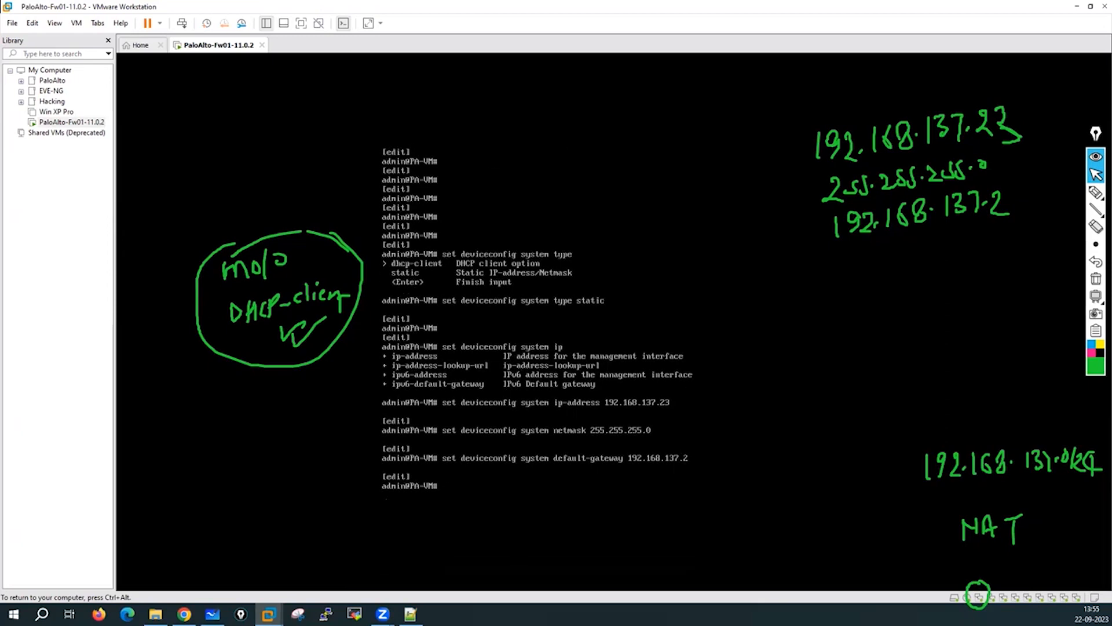
pyautogui.press('Return')
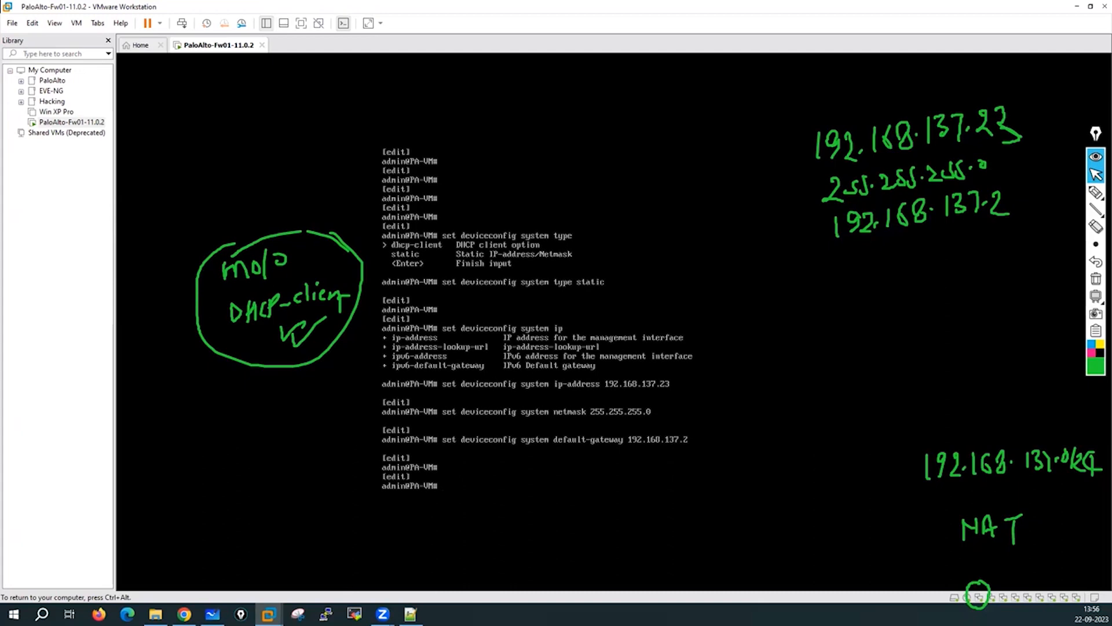
# Type a combined command with ip-address 192.168.137.23, netmask 255.255.255.0 and default-gateway 192.168.137.2.
pyautogui.write('set deviceconfig system ip-a')
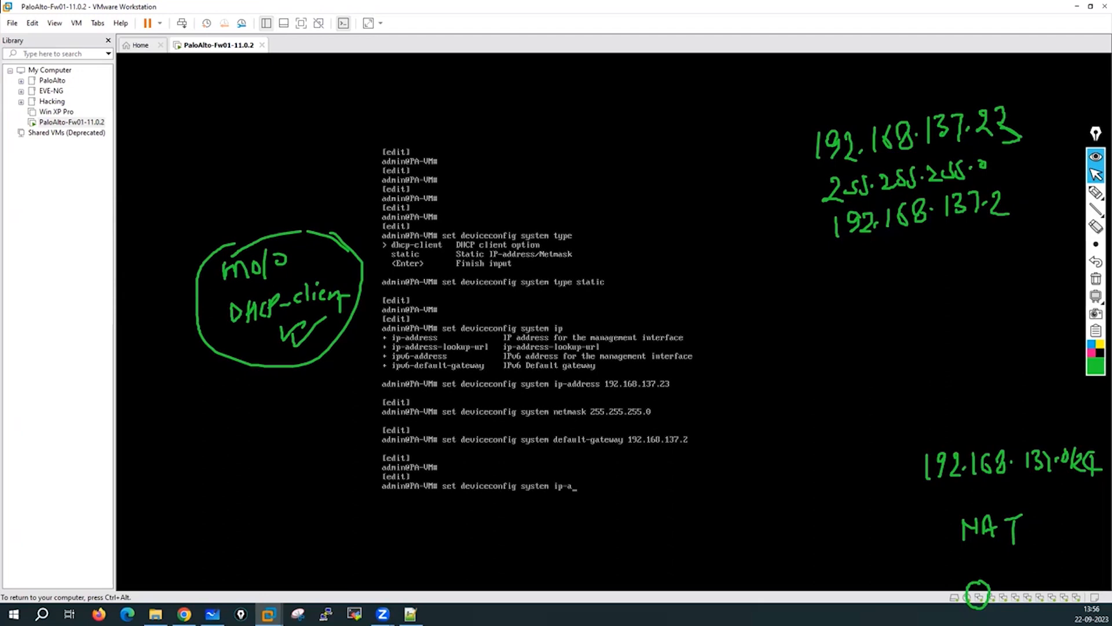
pyautogui.write('ddress 192.168.137.23 ne')
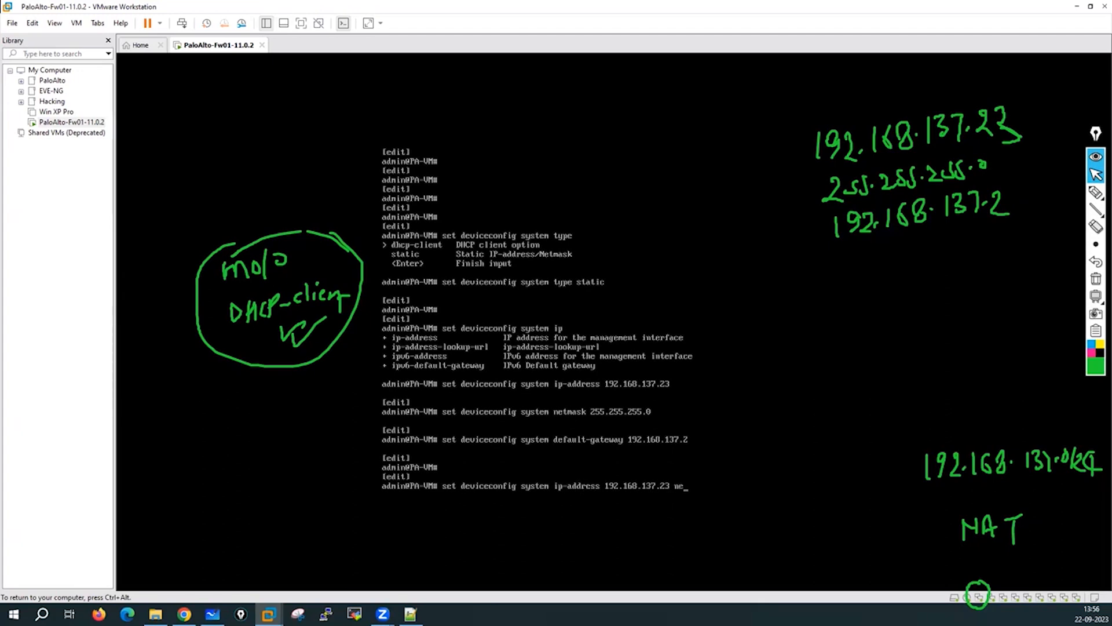
pyautogui.write('tmask 255.255.255.0 def')
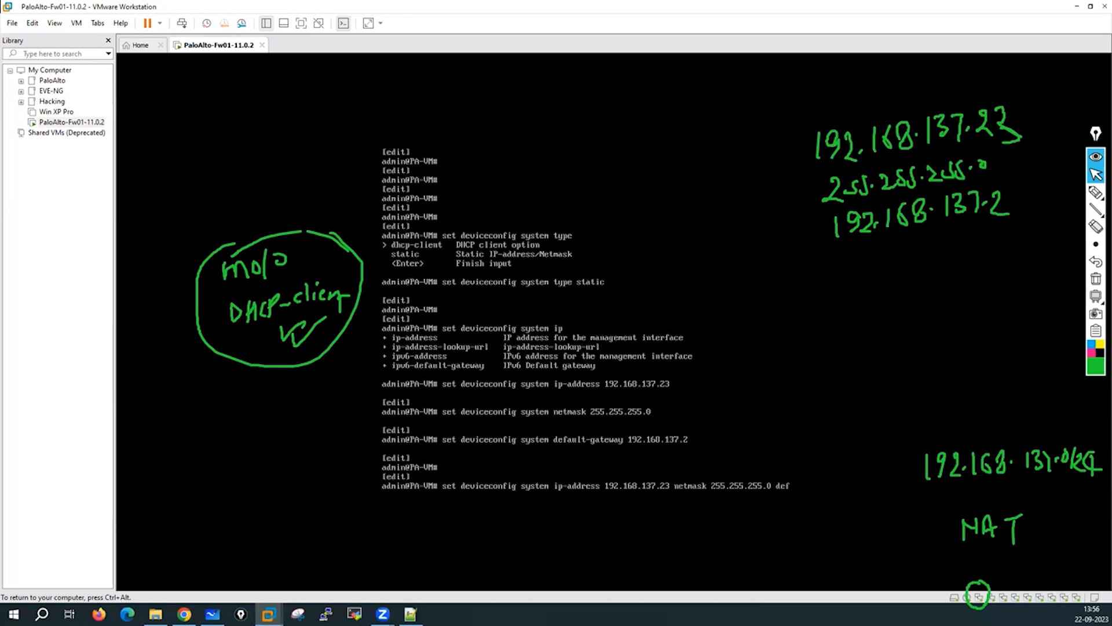
pyautogui.press('Tab')
pyautogui.write('192.168.')
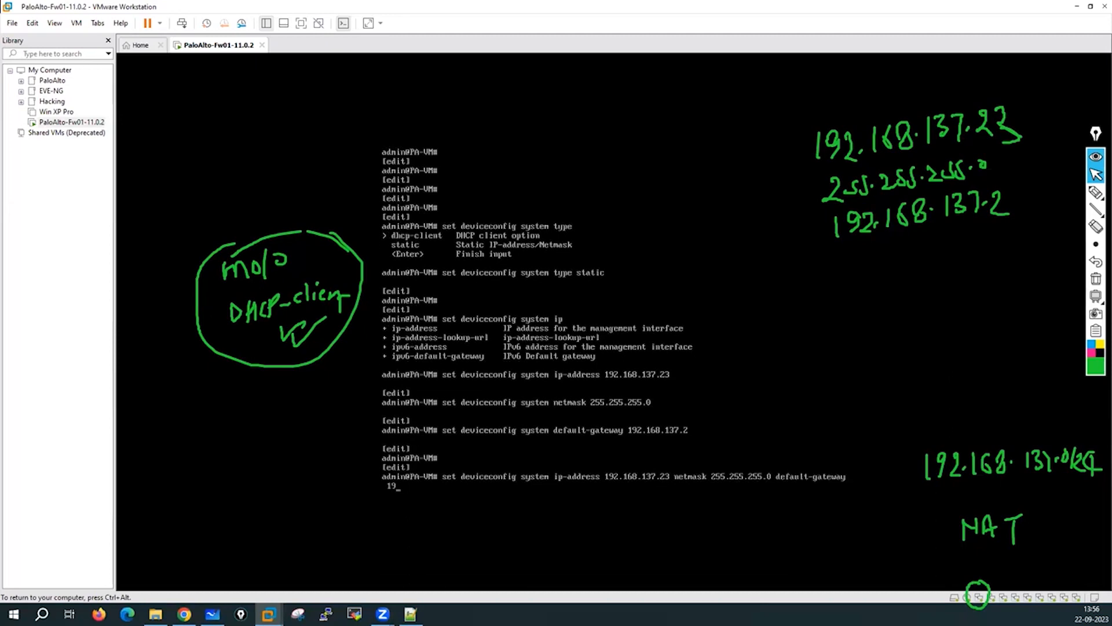
pyautogui.write('137.2 dns-setting')
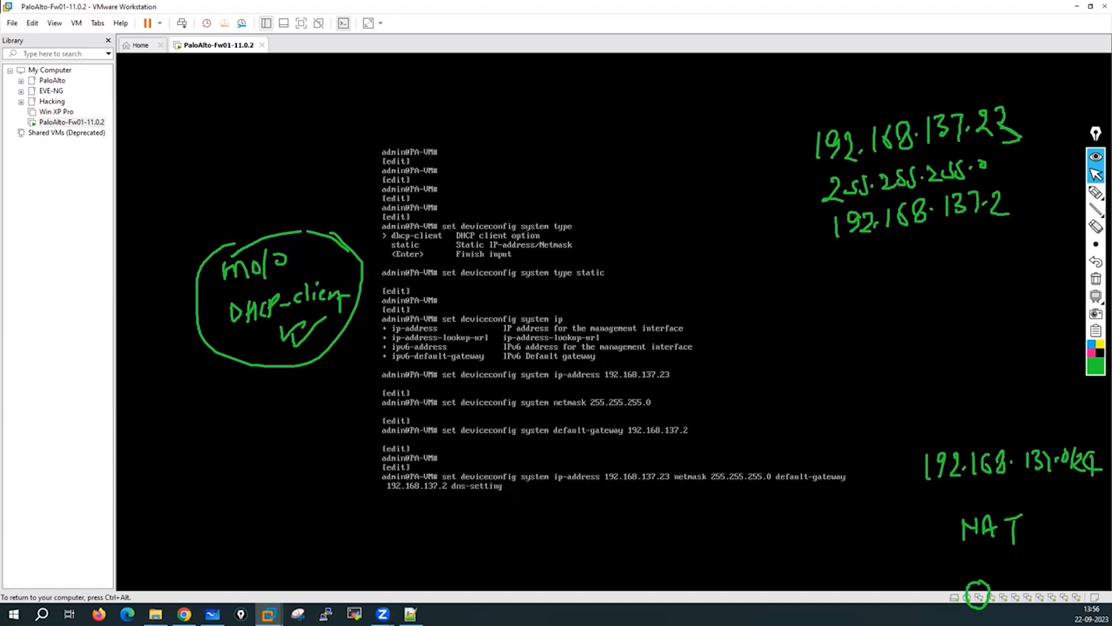
pyautogui.write(' pri')
# Append dns-setting servers primary 8.8.8.8 secondary 4.2.2.2 and verify the syntax.
pyautogui.press('BackSpace')
pyautogui.press('BackSpace')
pyautogui.write('ervers primary')
pyautogui.press('?')
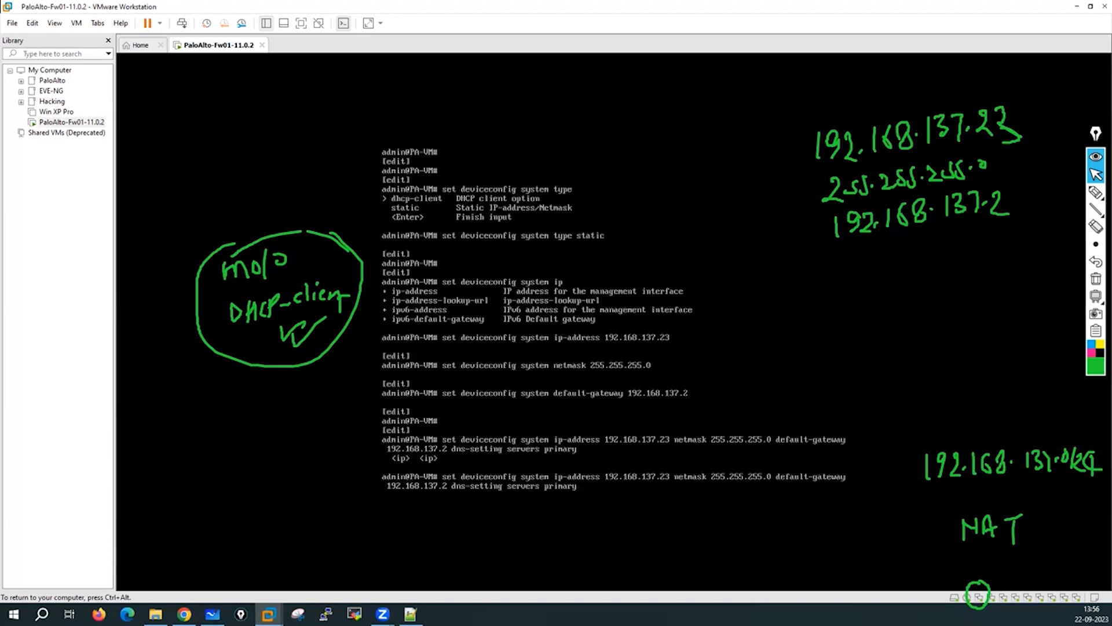
pyautogui.write('8.8.8.8 secondary 4.2.2.2')
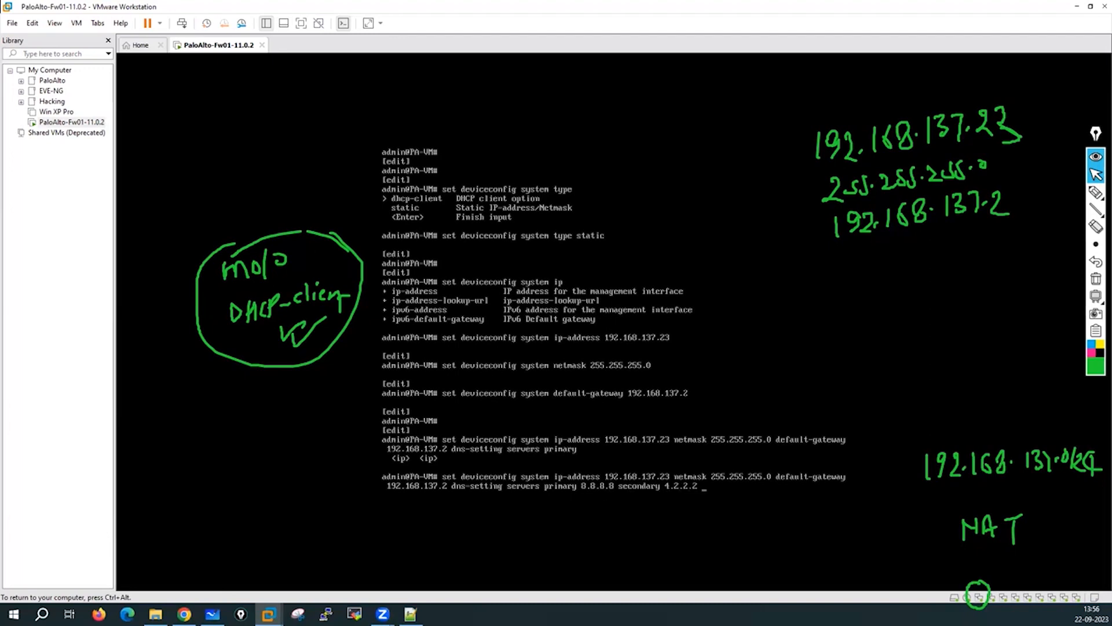
pyautogui.write(' nt')
pyautogui.press('BackSpace')
pyautogui.press('BackSpace')
pyautogui.press('BackSpace')
pyautogui.press('?')
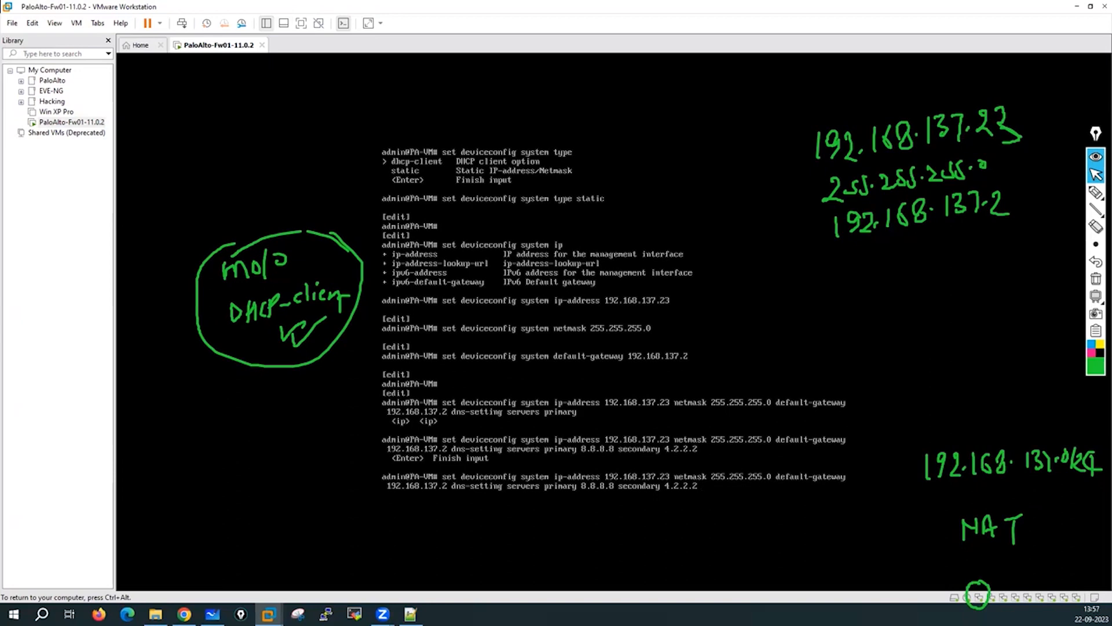
# Submit the combined IP 192.168.137.23, mask 255.255.255.0, gateway 192.168.137.2 and DNS command.
pyautogui.press('Return')
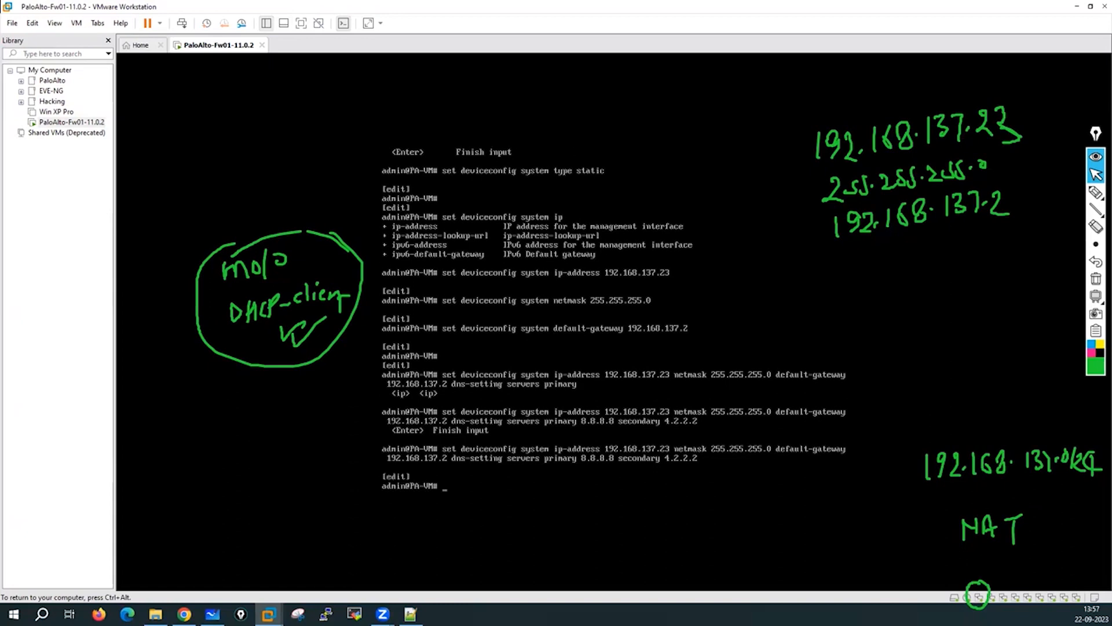
pyautogui.press('Return')
pyautogui.press('Return')
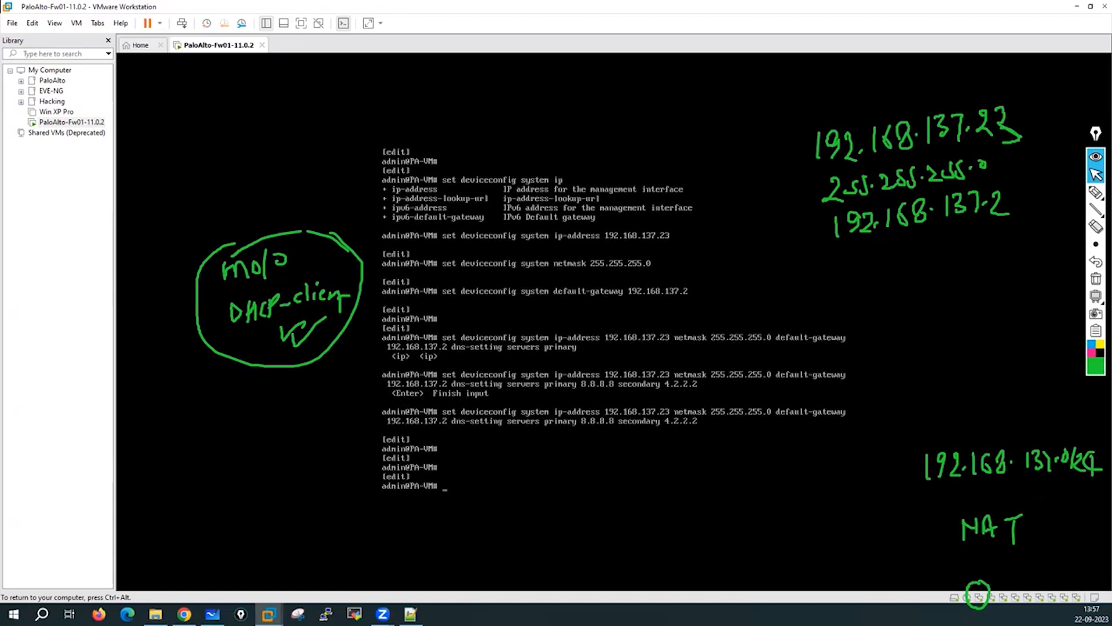
pyautogui.write('set deviceconfig system dn')
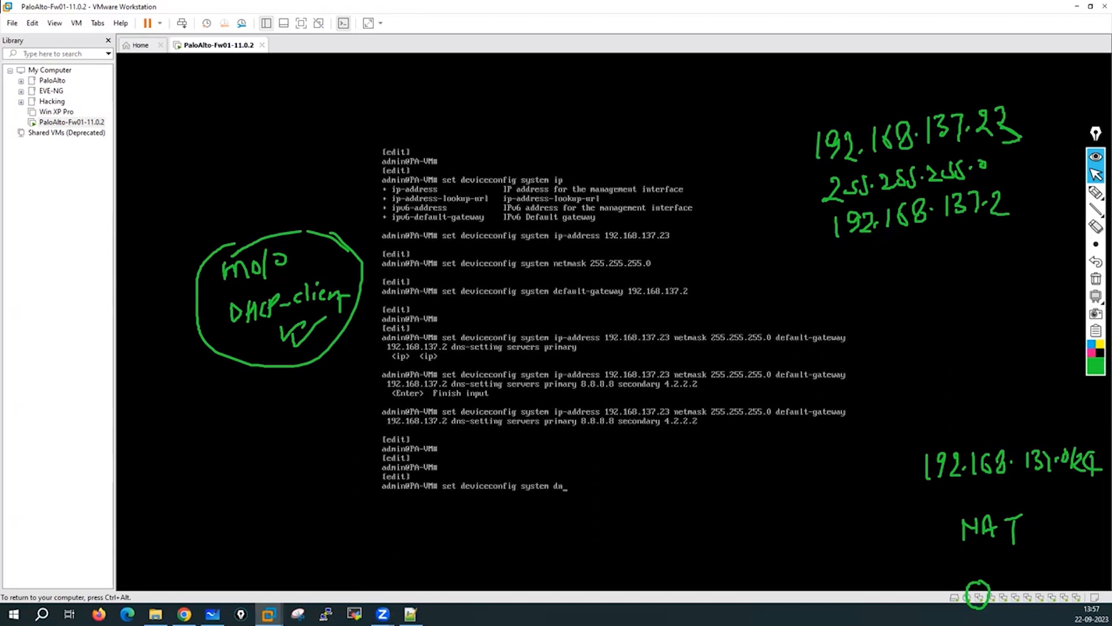
# Run a dns-setting servers command with primary 8.8.8.8 and secondary 4.2.2.2.
pyautogui.press('Tab')
pyautogui.write('servers')
pyautogui.press('Tab')
pyautogui.write('primary')
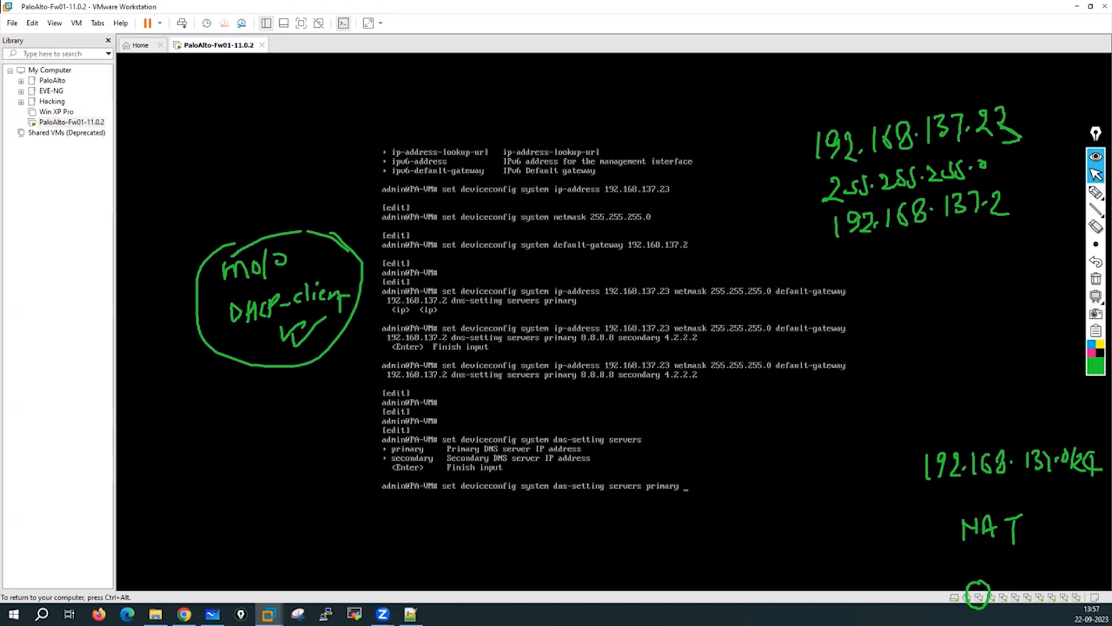
pyautogui.press('Tab')
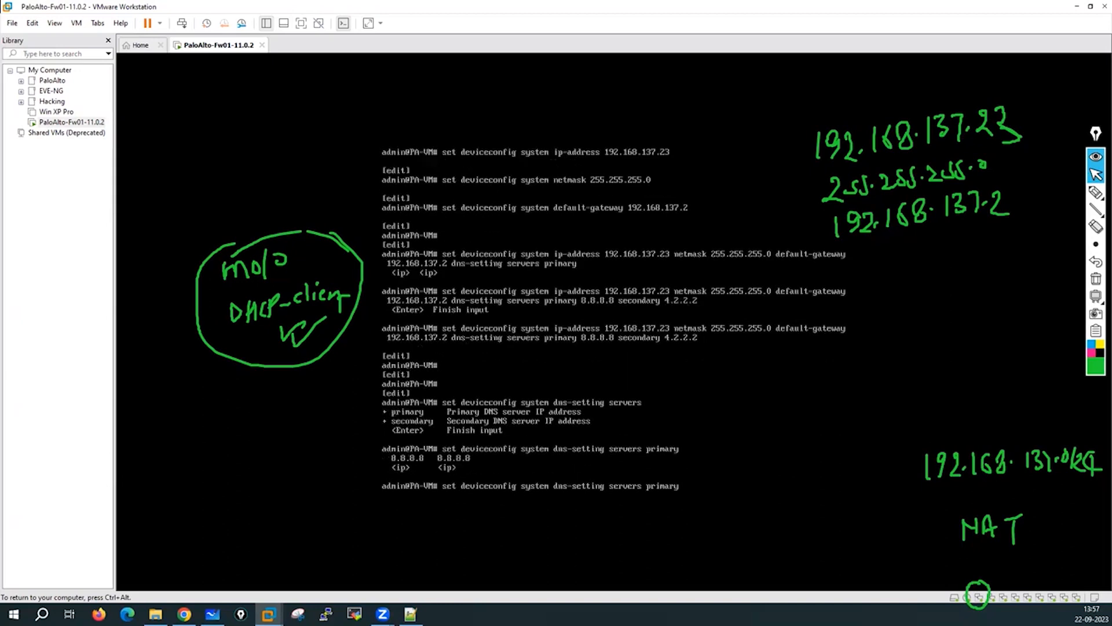
pyautogui.write('8.8.8.8 secondary 4.2.2.2')
pyautogui.press('Return')
pyautogui.press('Return')
pyautogui.press('Return')
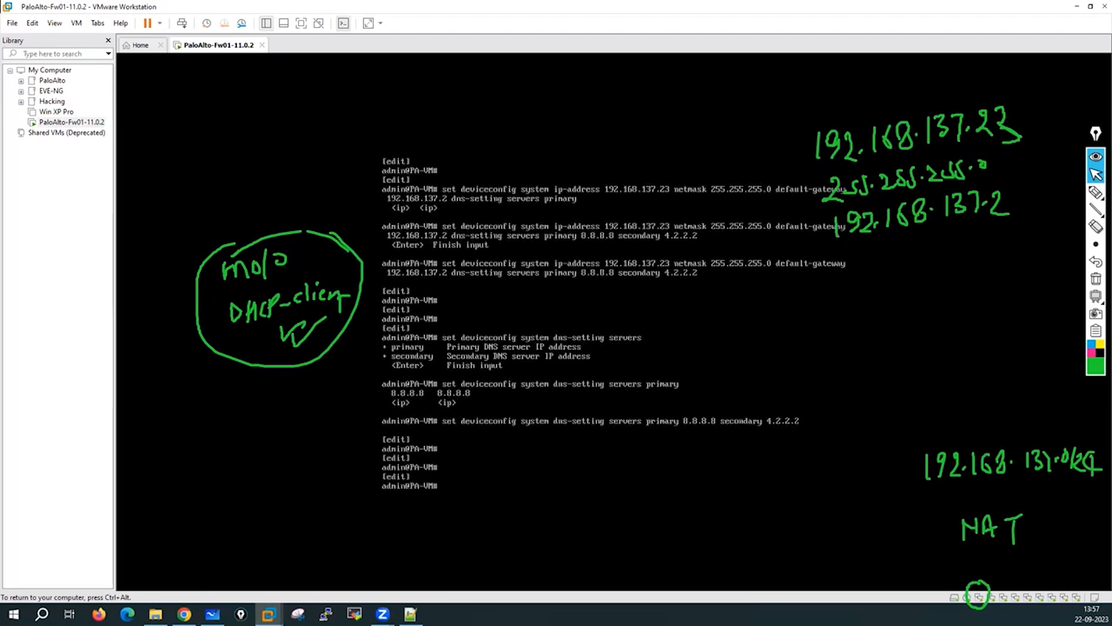
pyautogui.write('set deviceconfig system')
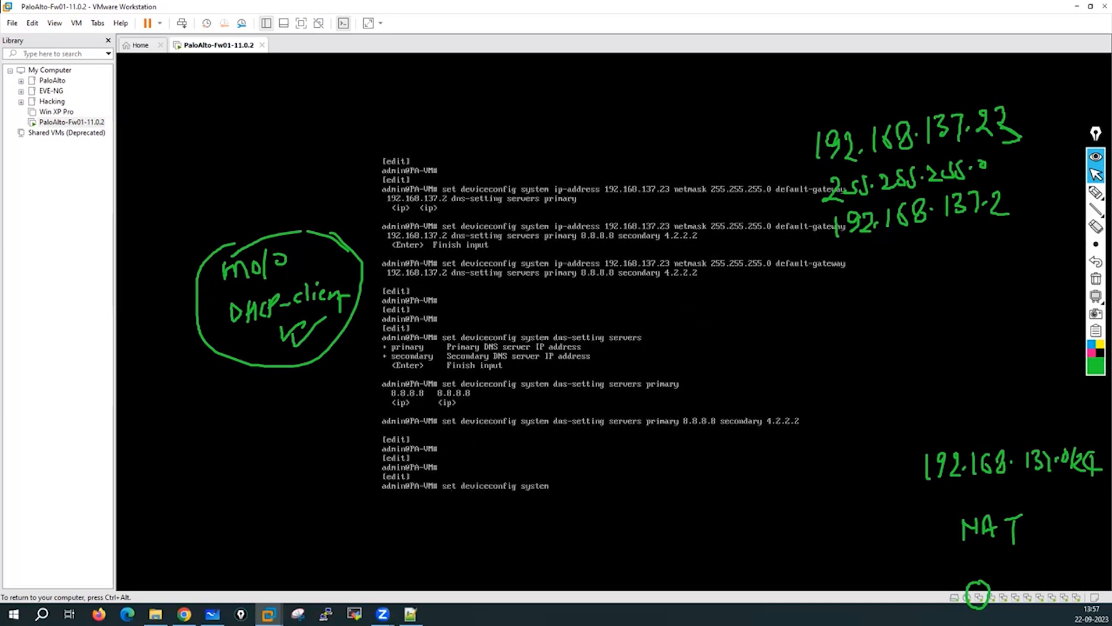
pyautogui.write(' ntp-servers ')
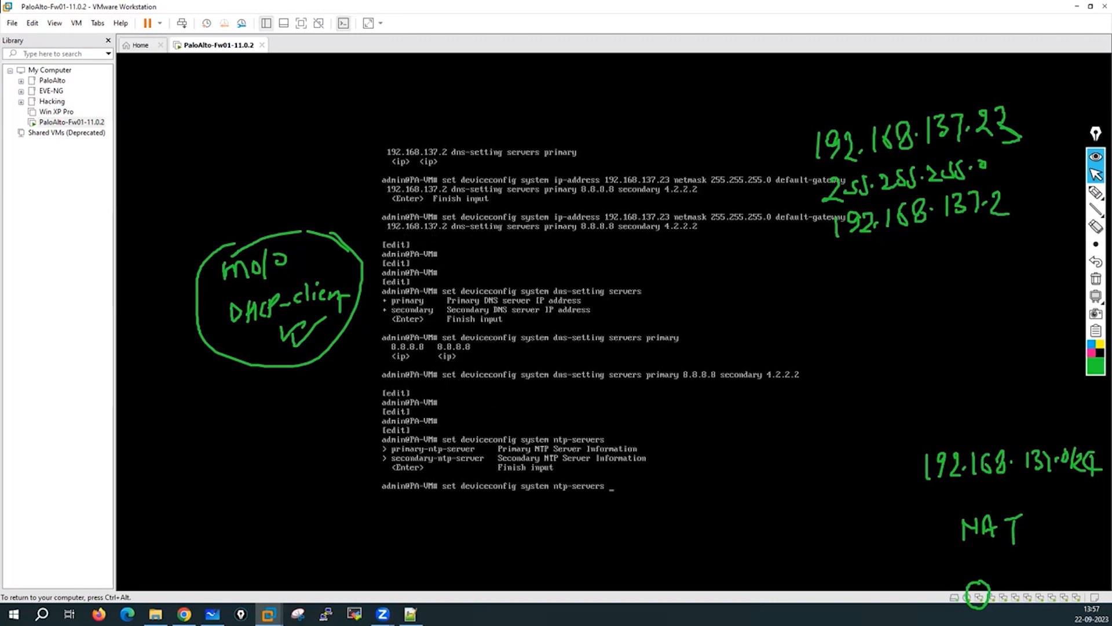
pyautogui.write('?primary-ntp-server ?')
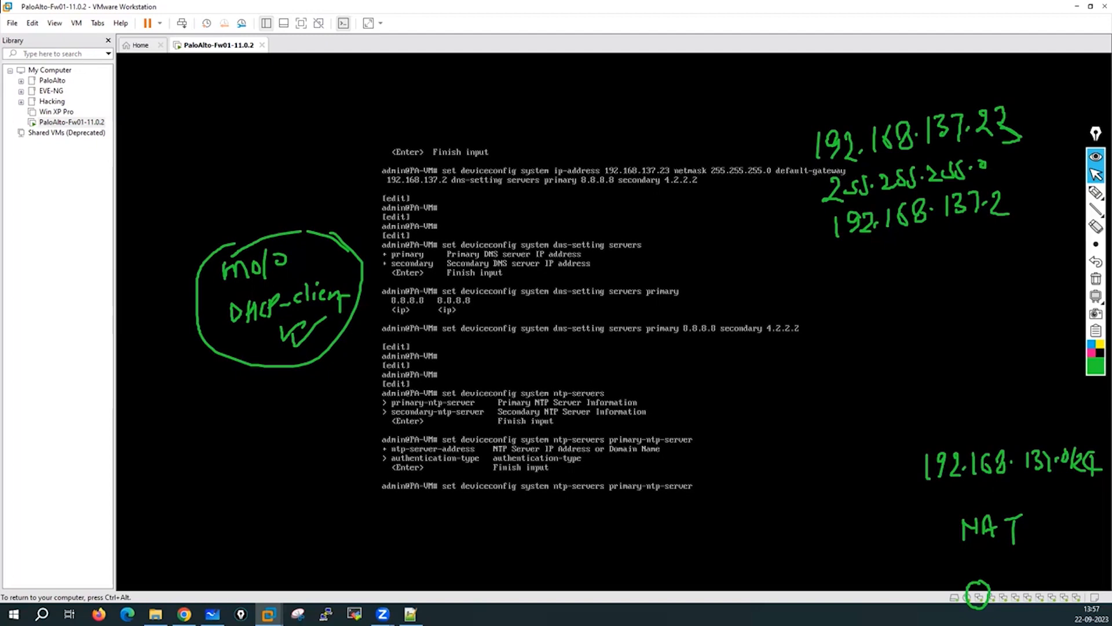
pyautogui.write('ntp')
# Start the primary-ntp-server ntp-server-address as '0.in', then release the VM to reach the browser.
pyautogui.press('Tab')
pyautogui.write('0.in.')
pyautogui.hotkey('ctrl', 'alt')
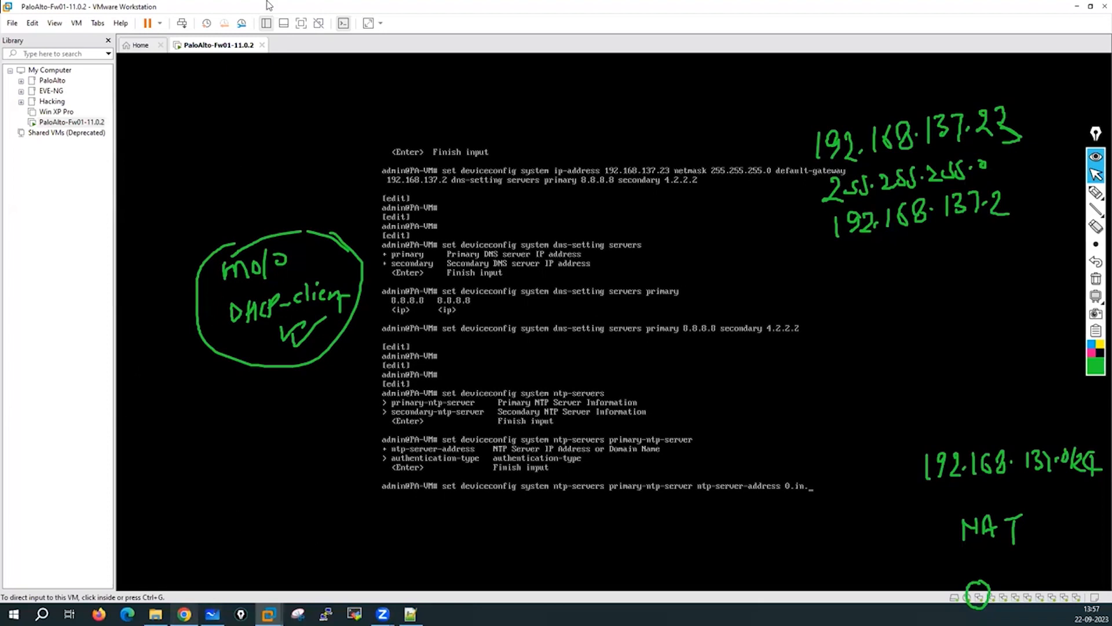
pyautogui.click(184, 614)
# Search for public NTP servers in India and open the in.pool.ntp.org NTP Pool page.
pyautogui.click(168, 30)
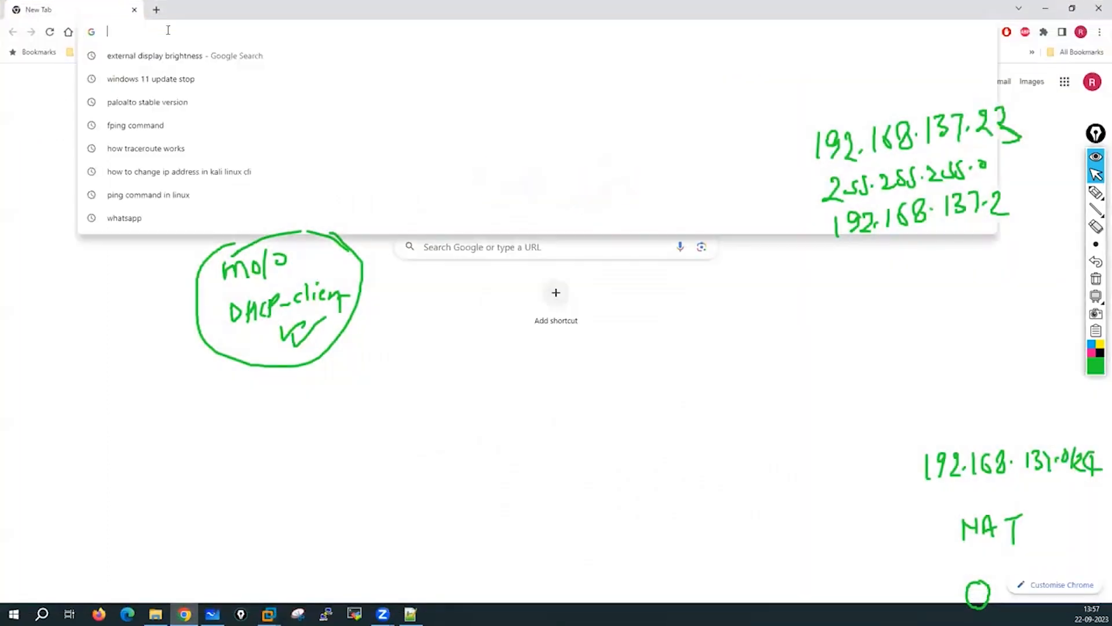
pyautogui.write('p')
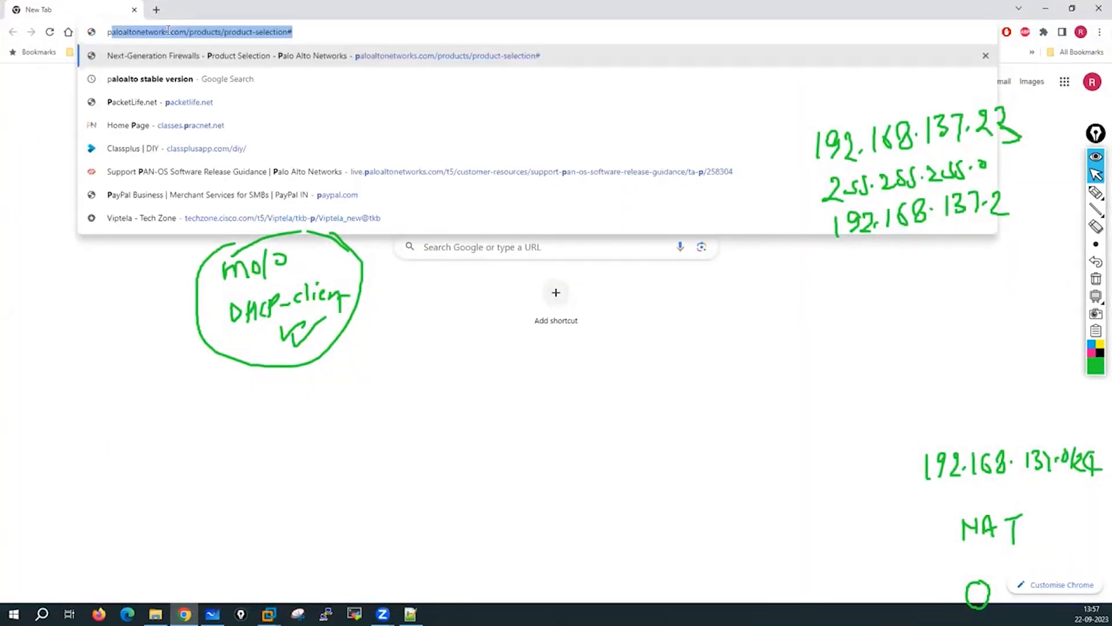
pyautogui.write('ublic ntp')
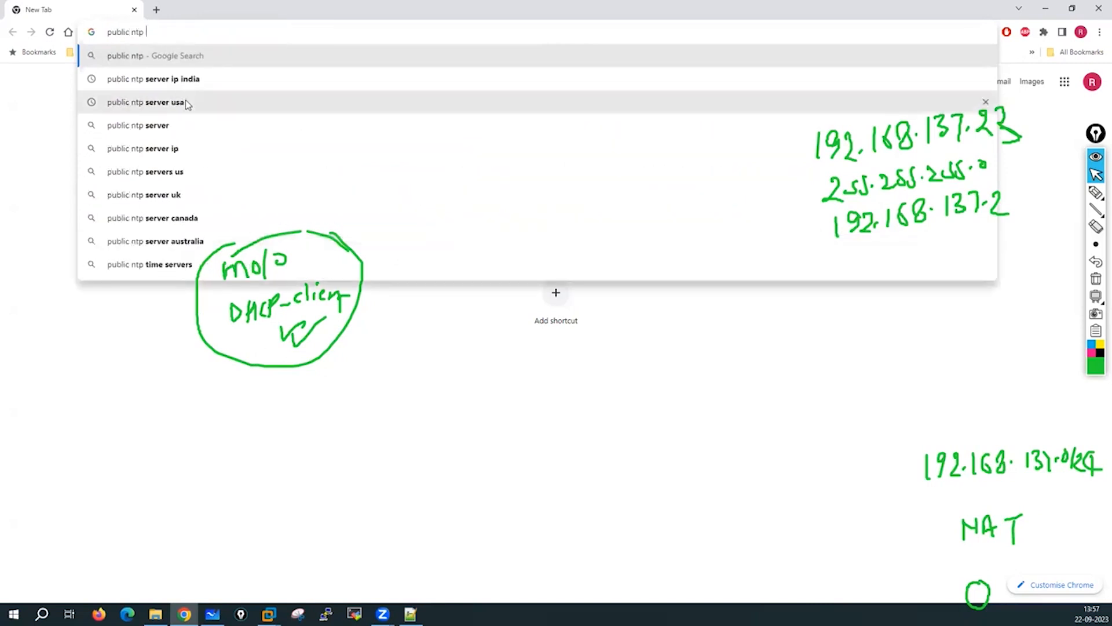
pyautogui.click(171, 81)
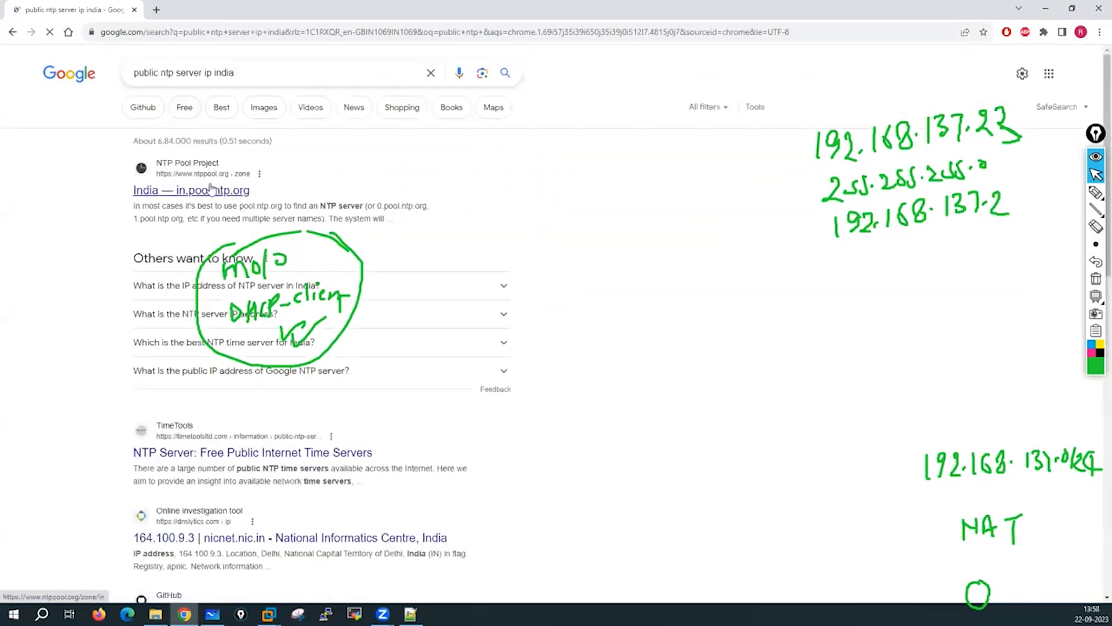
pyautogui.click(208, 194)
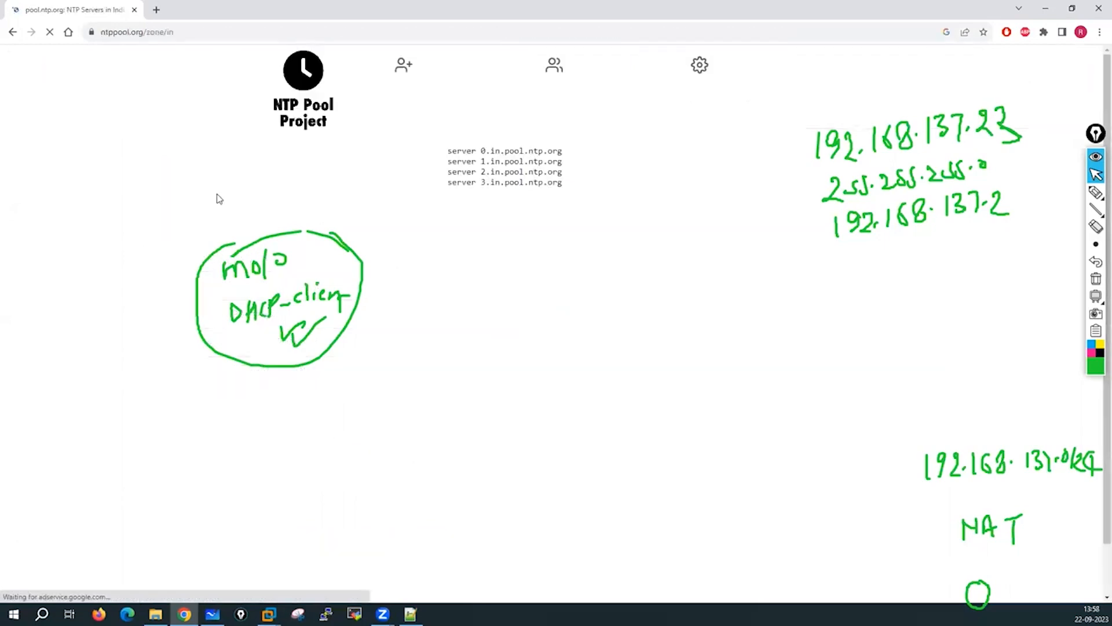
pyautogui.click(1048, 10)
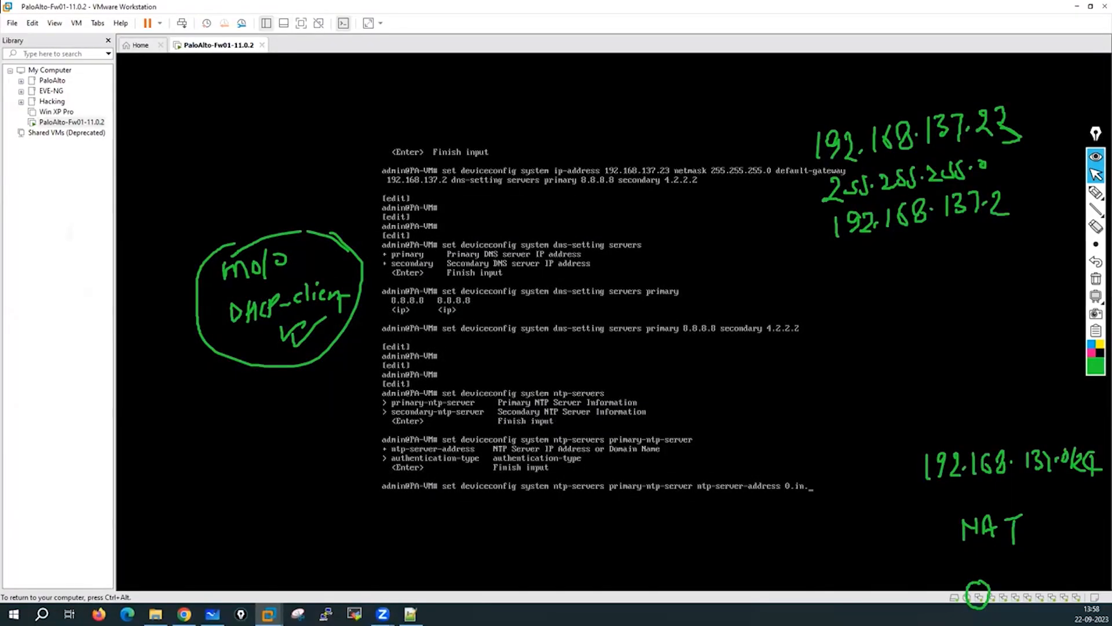
# Apply primary NTP server 0.in.pool.ntp.org with authentication-type none.
pyautogui.write('pool.ntp.o')
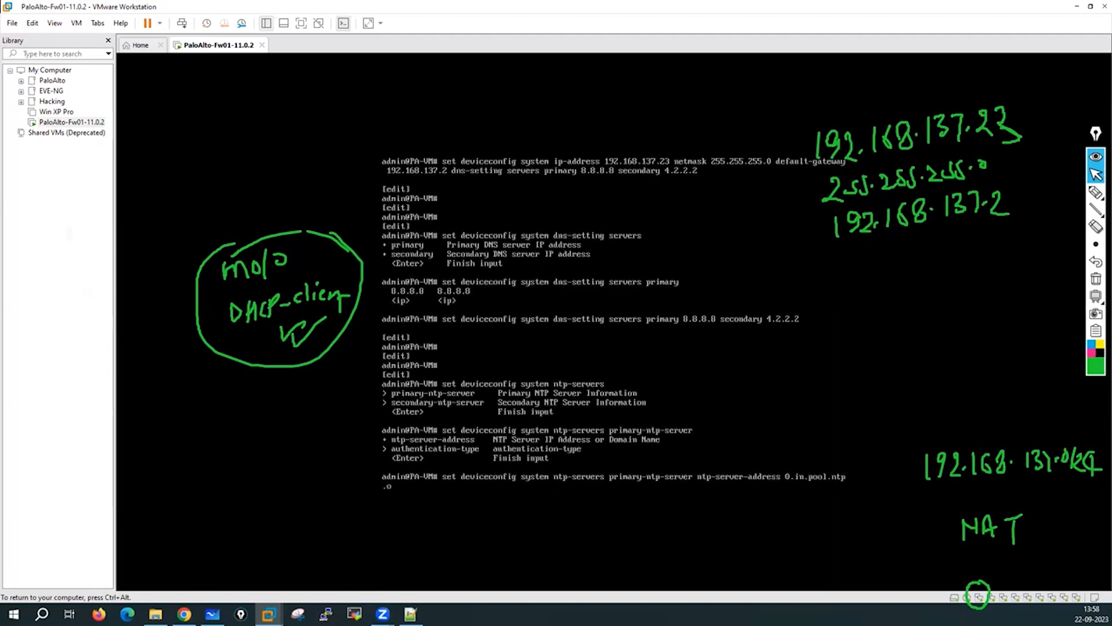
pyautogui.write('rg')
pyautogui.write(' se')
pyautogui.press('BackSpace')
pyautogui.press('BackSpace')
pyautogui.press('BackSpace')
pyautogui.press('?')
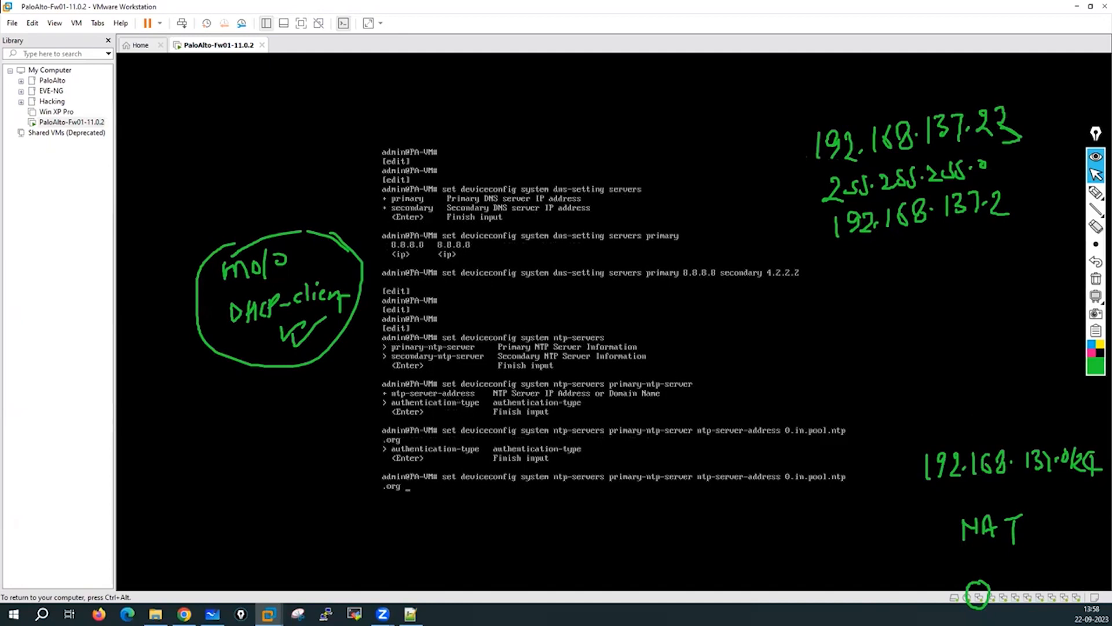
pyautogui.write('au')
pyautogui.press('Tab')
pyautogui.write('none')
pyautogui.press('?')
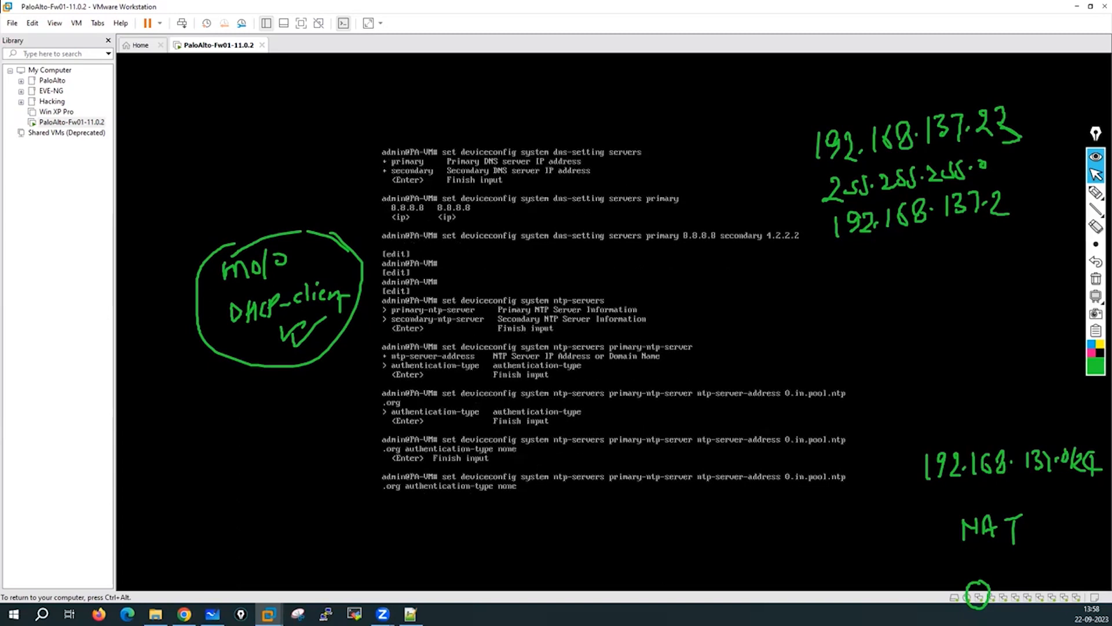
pyautogui.press('Return')
pyautogui.press('Return')
pyautogui.press('Return')
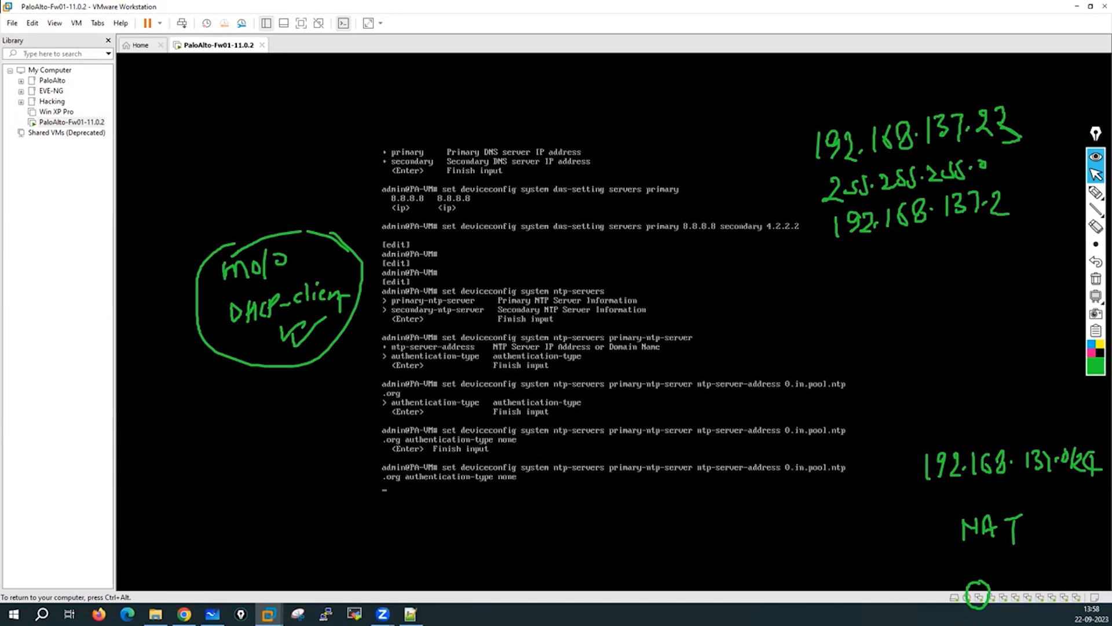
pyautogui.write('s')
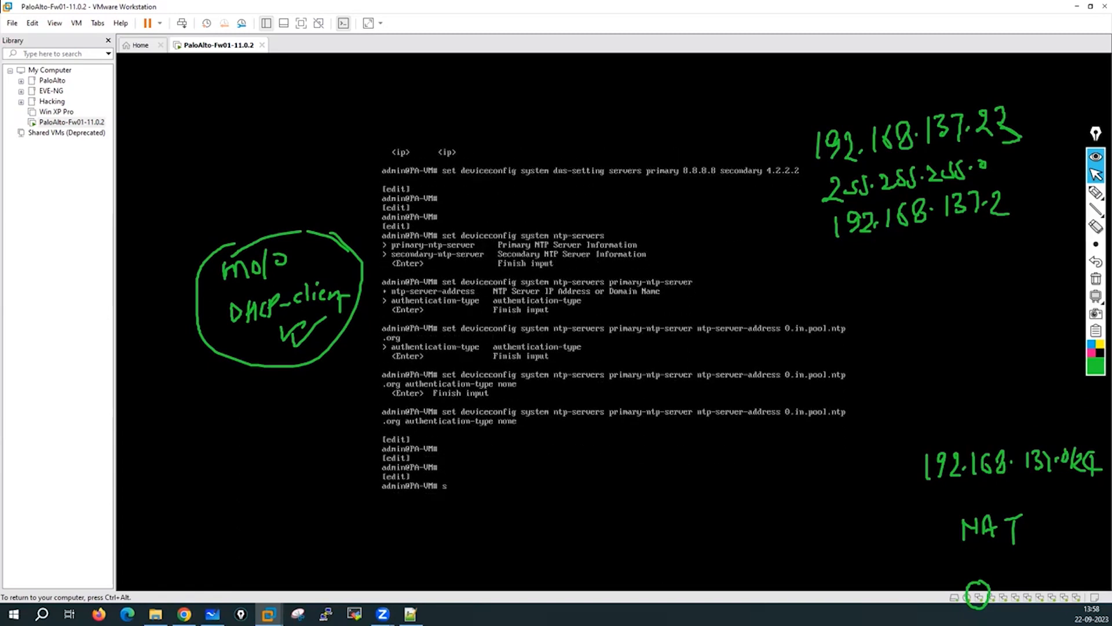
pyautogui.write('et deviceconfig system ntp-servers')
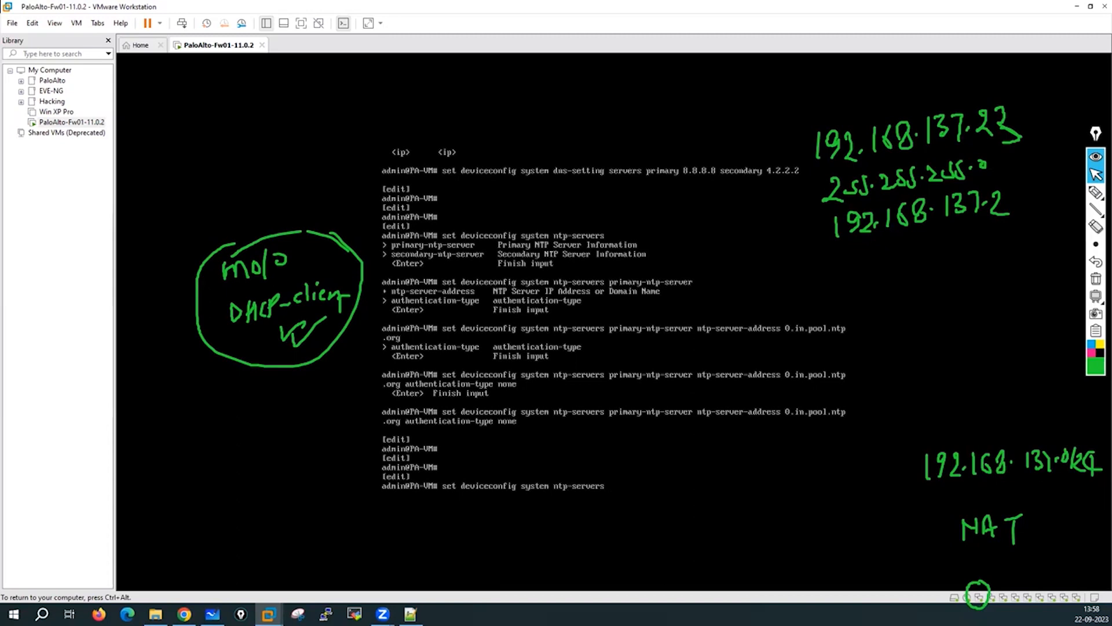
pyautogui.write(' ?se')
# Apply secondary NTP server 1.in.pool.ntp.org with authentication-type none.
pyautogui.press('Tab')
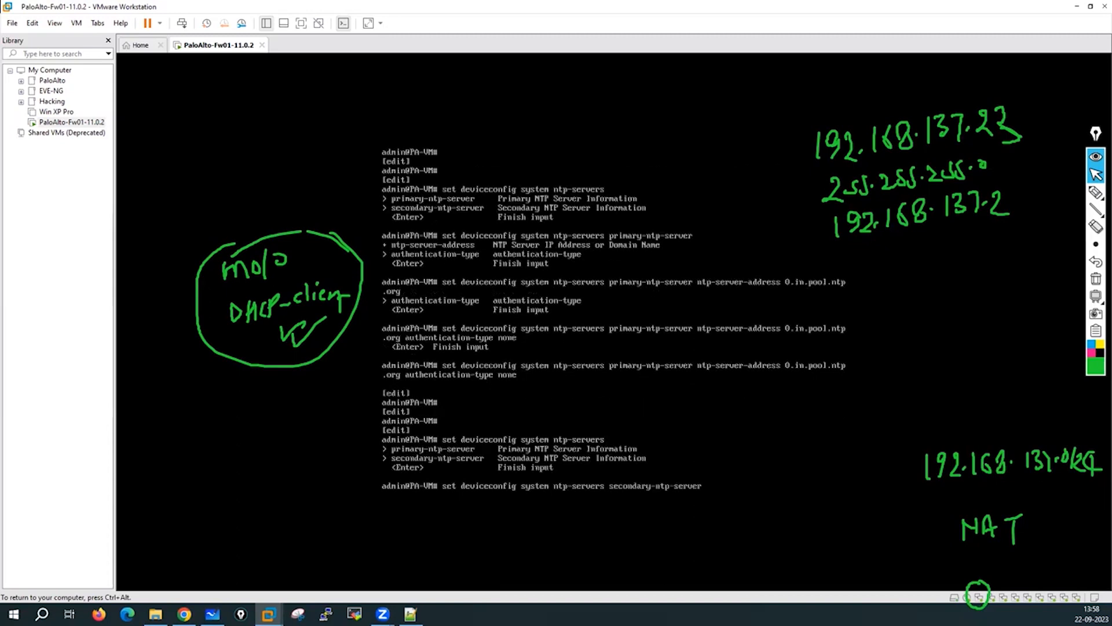
pyautogui.write('nt')
pyautogui.press('Tab')
pyautogui.write('?')
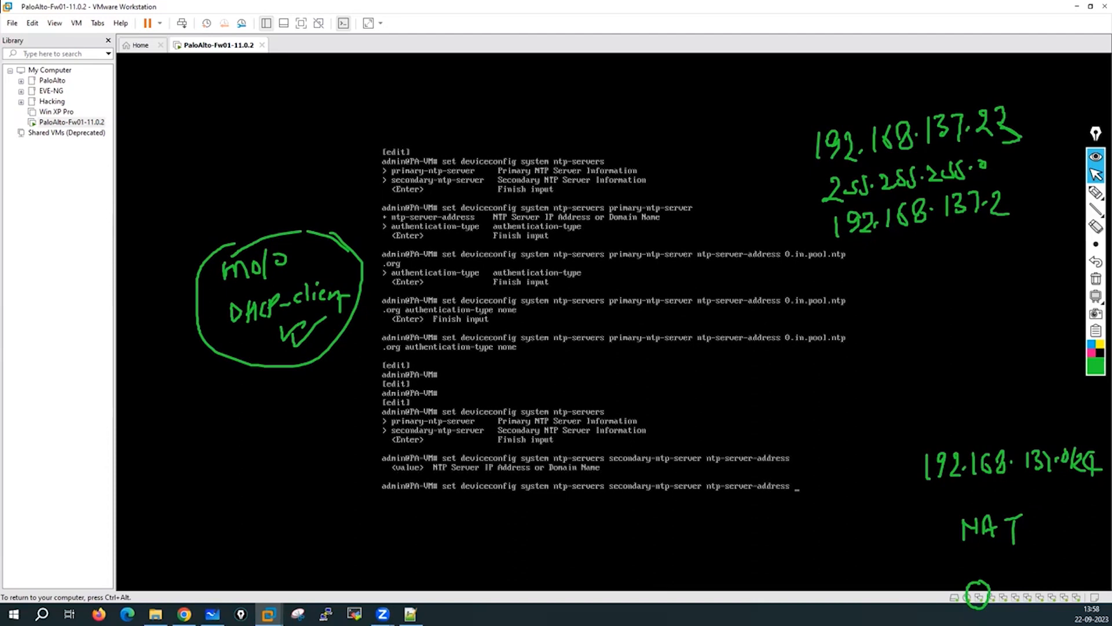
pyautogui.write('1.in.pool.ntp.o')
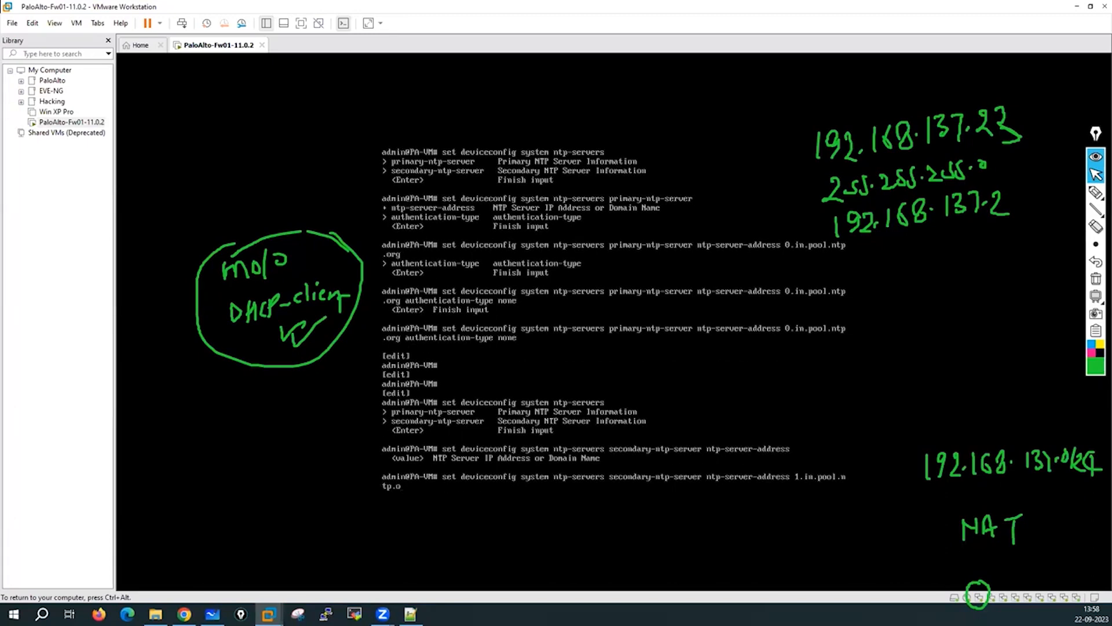
pyautogui.write('rg auth')
pyautogui.press('Tab')
pyautogui.write('on')
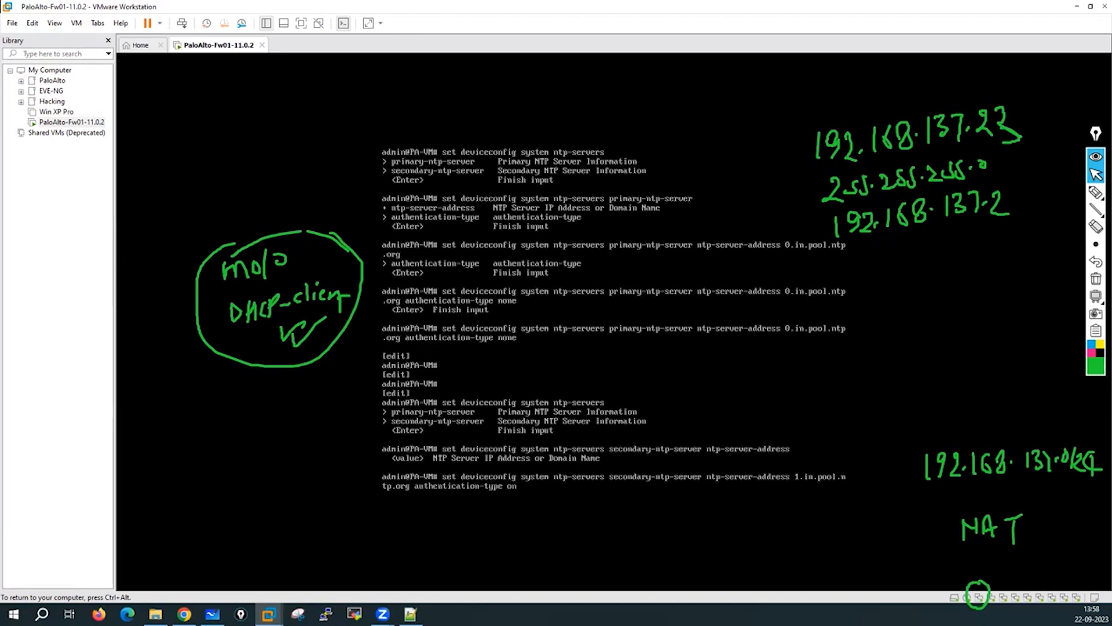
pyautogui.press('BackSpace')
pyautogui.press('BackSpace')
pyautogui.press('BackSpace')
pyautogui.write('none')
pyautogui.press('Return')
pyautogui.press('Return')
pyautogui.press('Return')
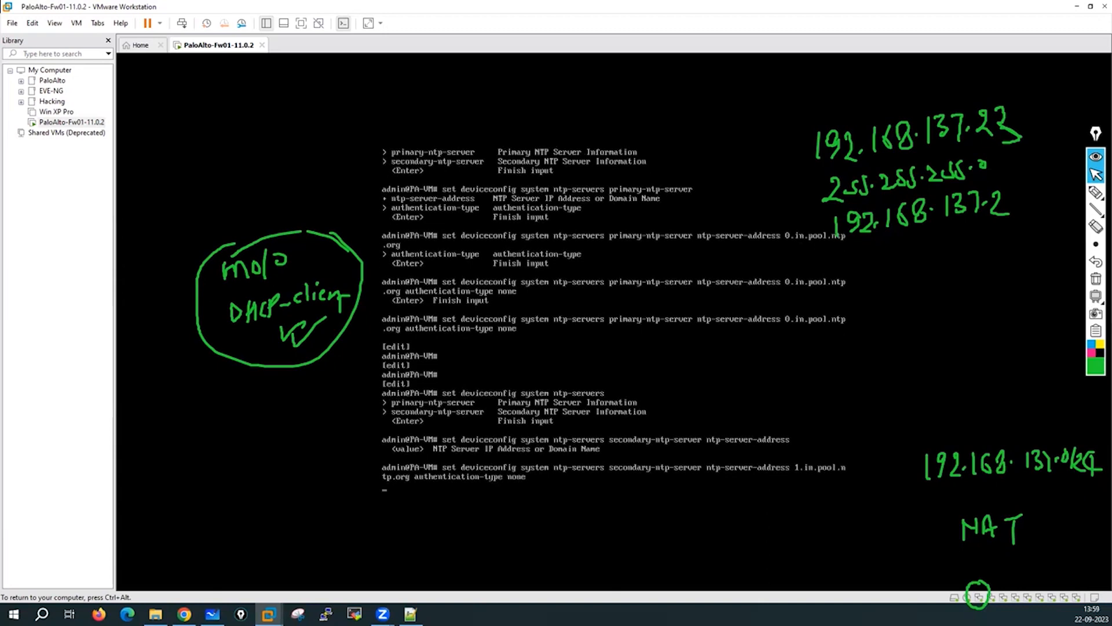
pyautogui.press('Return')
pyautogui.press('Return')
pyautogui.press('Return')
pyautogui.press('Return')
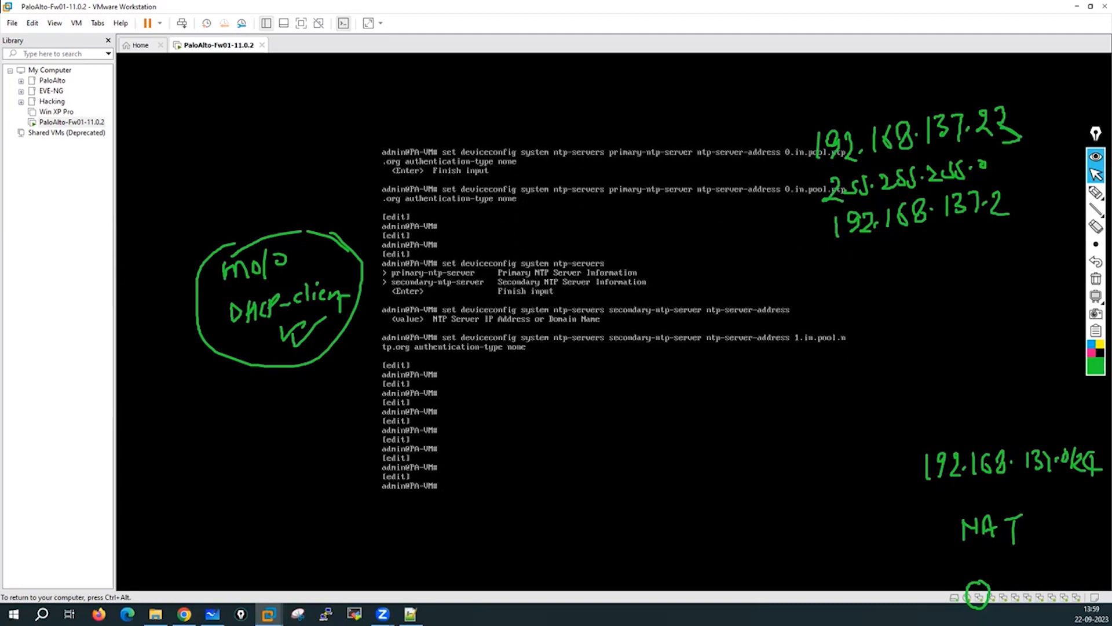
# Exit configuration mode and set the CLI config-output-format to set.
pyautogui.write('exit')
pyautogui.press('Return')
pyautogui.press('Return')
pyautogui.press('Return')
pyautogui.press('Return')
pyautogui.press('Return')
pyautogui.press('Return')
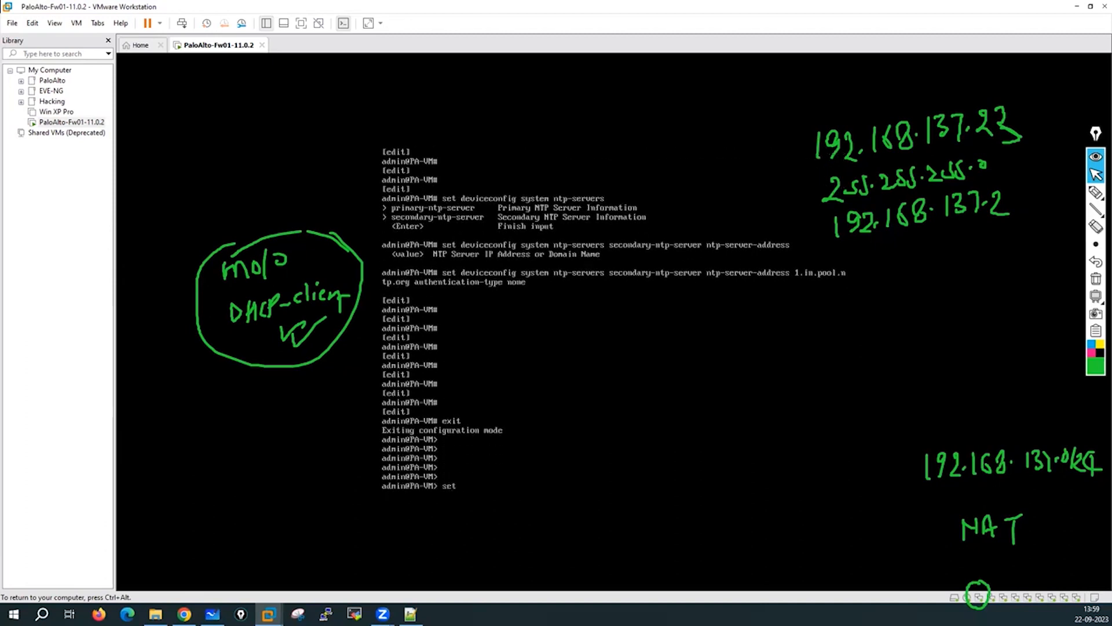
pyautogui.write('set cli confi')
pyautogui.press('?')
pyautogui.write('g')
pyautogui.press('Tab')
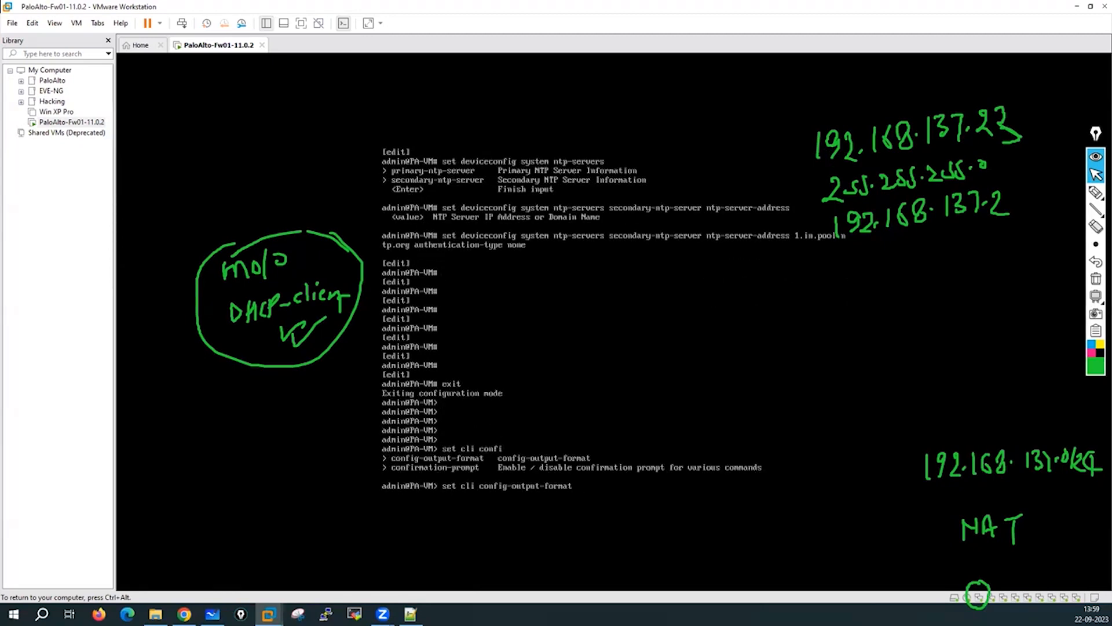
pyautogui.write('set')
pyautogui.press('Return')
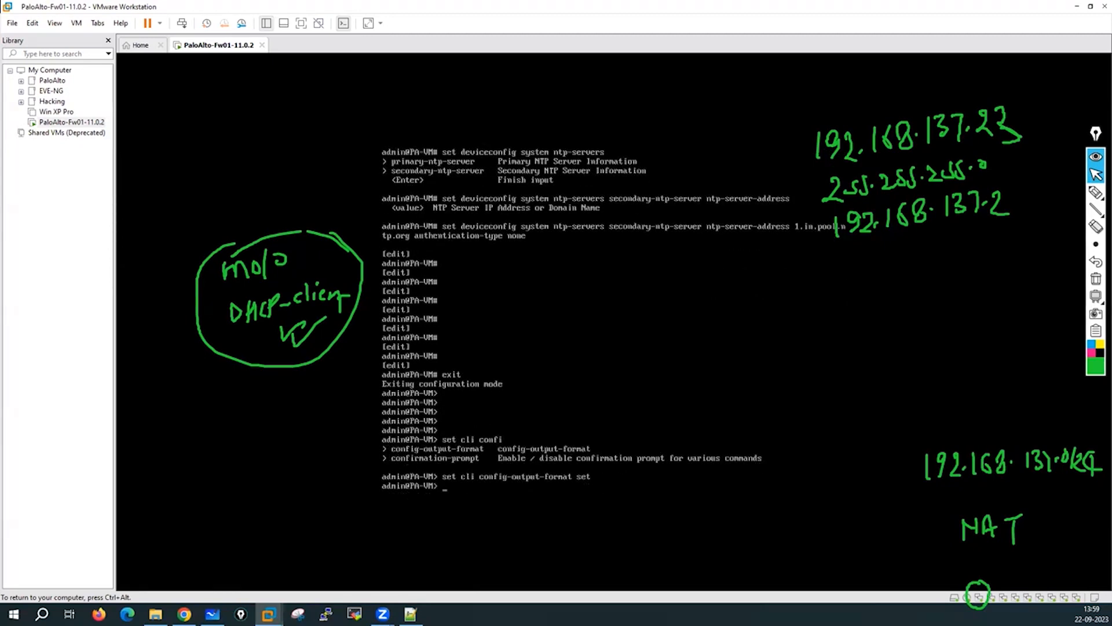
# Enter configure mode and run show deviceconfig system to review the settings.
pyautogui.write('configure')
pyautogui.press('Return')
pyautogui.press('Return')
pyautogui.press('Return')
pyautogui.press('Return')
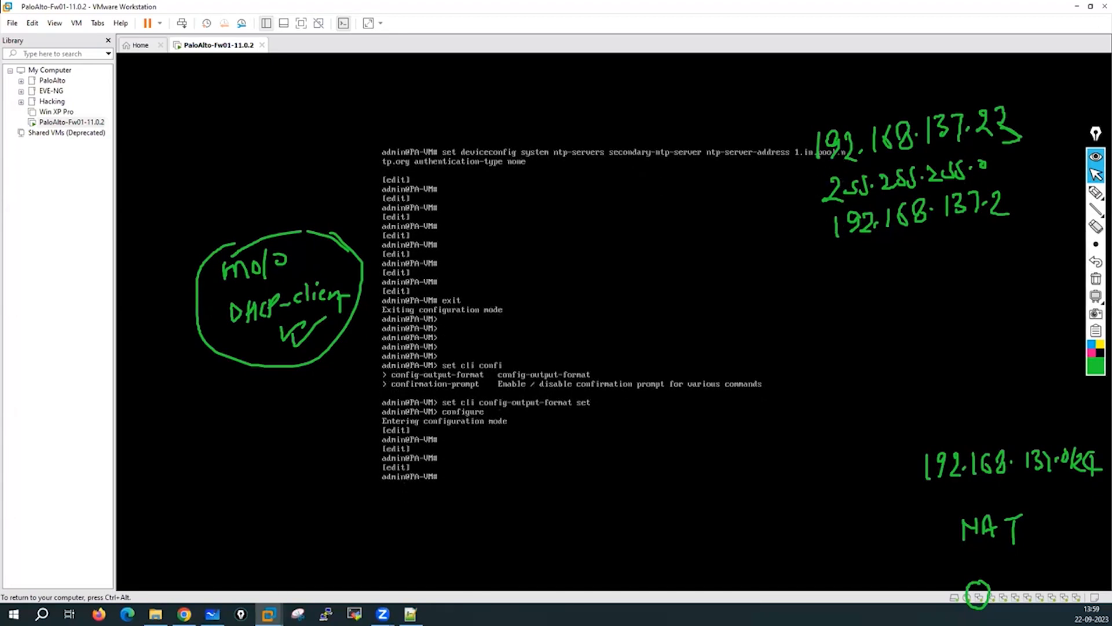
pyautogui.write('show de')
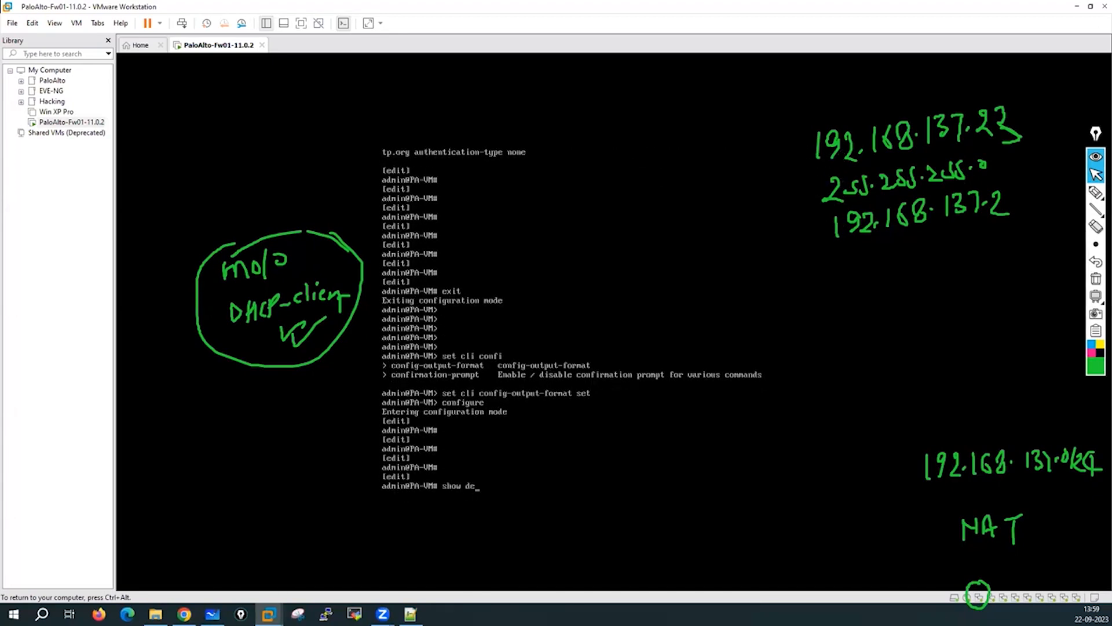
pyautogui.write('viceconfig system')
pyautogui.press('Return')
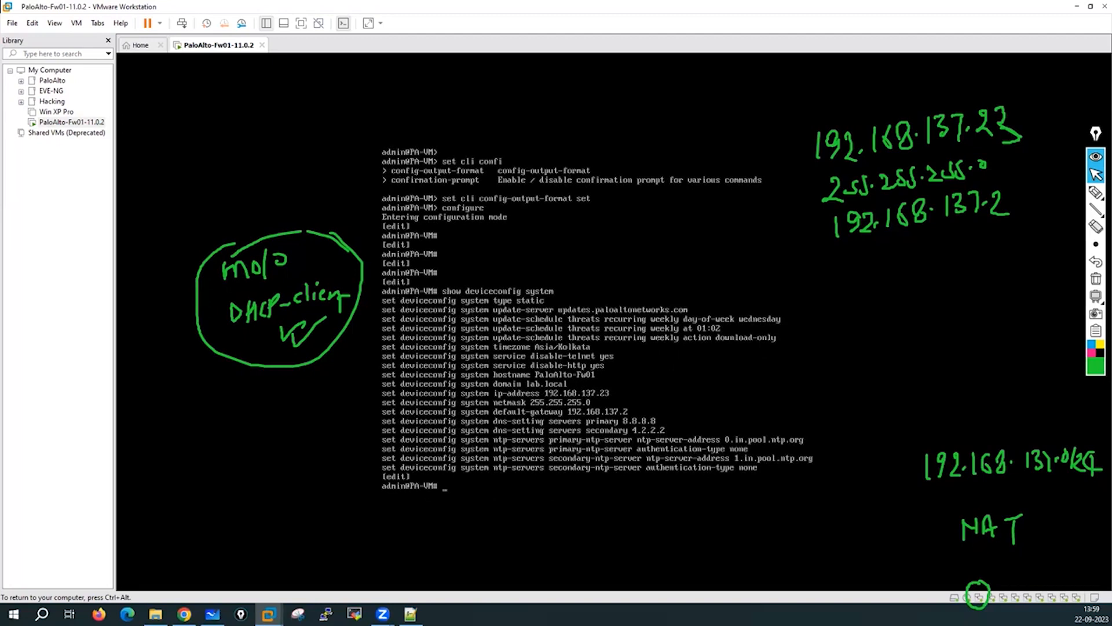
pyautogui.hotkey('ctrl', 'alt')
pyautogui.click(1096, 193)
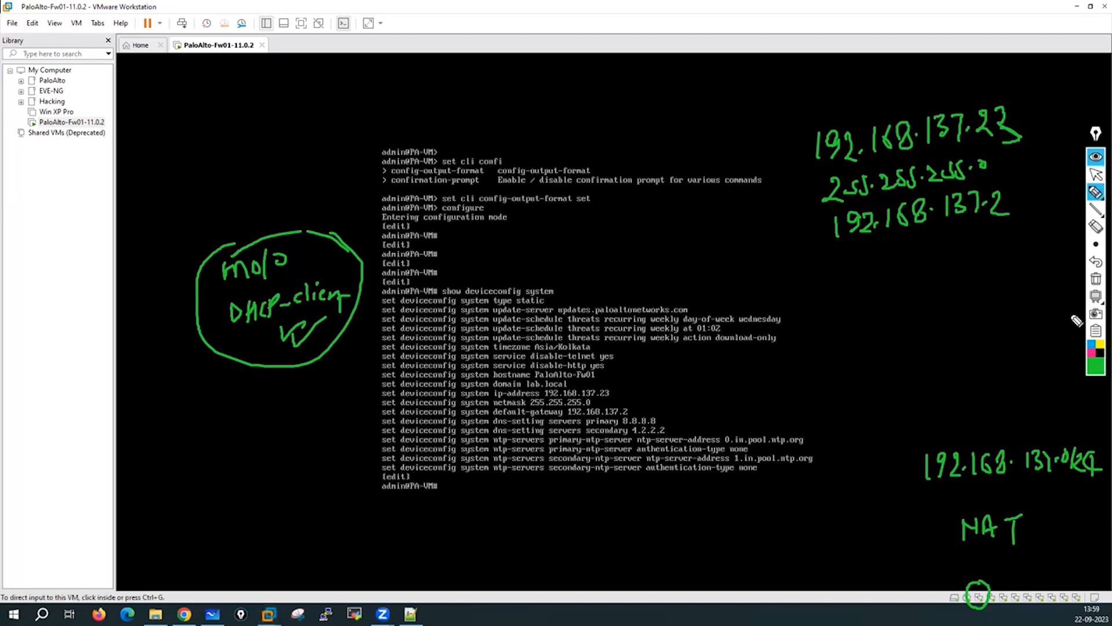
pyautogui.click(1097, 278)
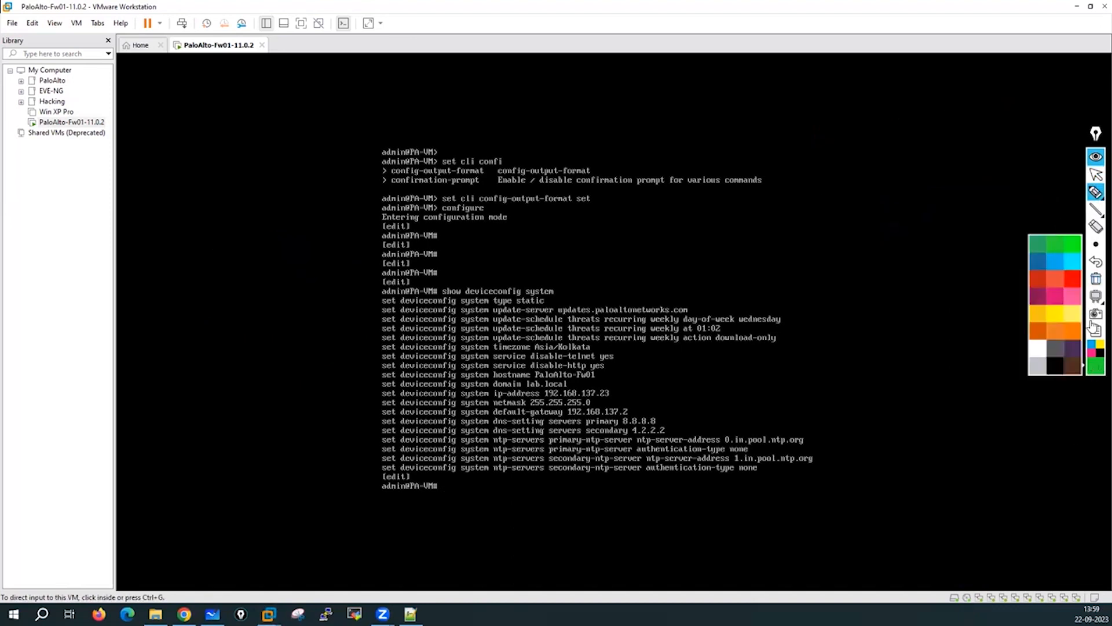
pyautogui.click(1074, 278)
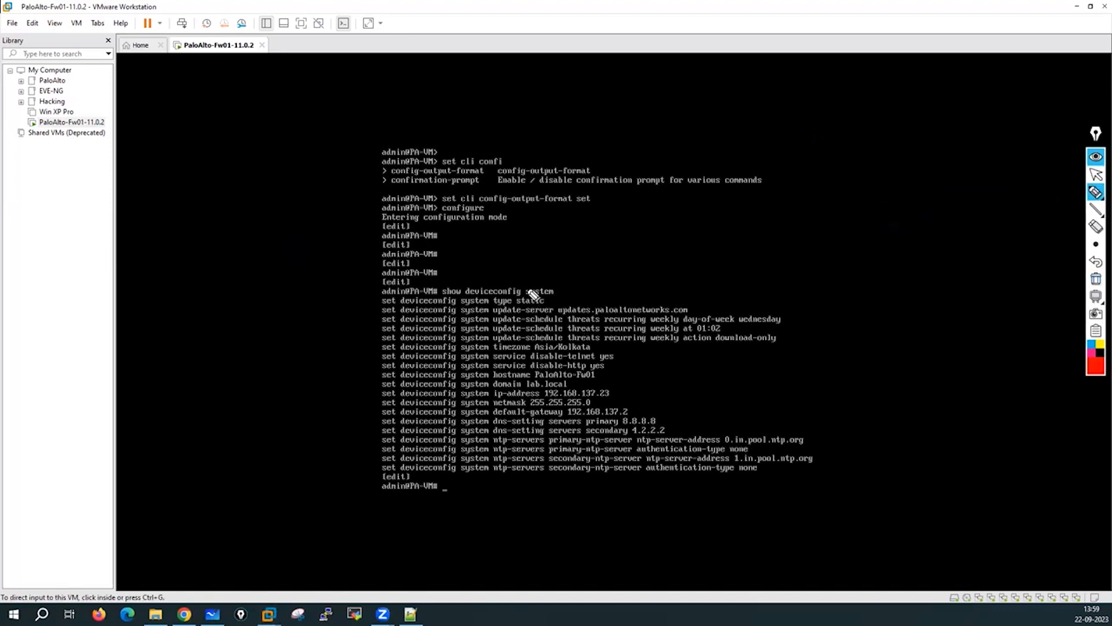
pyautogui.moveTo(575, 297); pyautogui.dragTo(545, 301)
pyautogui.moveTo(470, 305); pyautogui.dragTo(549, 306)
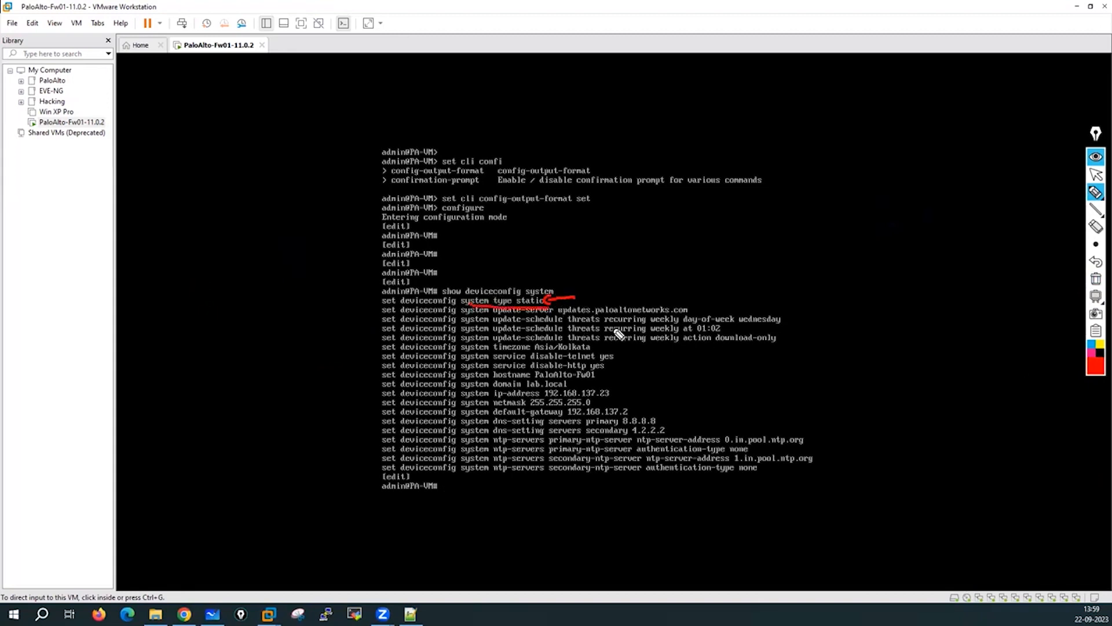
pyautogui.moveTo(497, 351); pyautogui.dragTo(606, 355)
pyautogui.moveTo(508, 381); pyautogui.dragTo(605, 380)
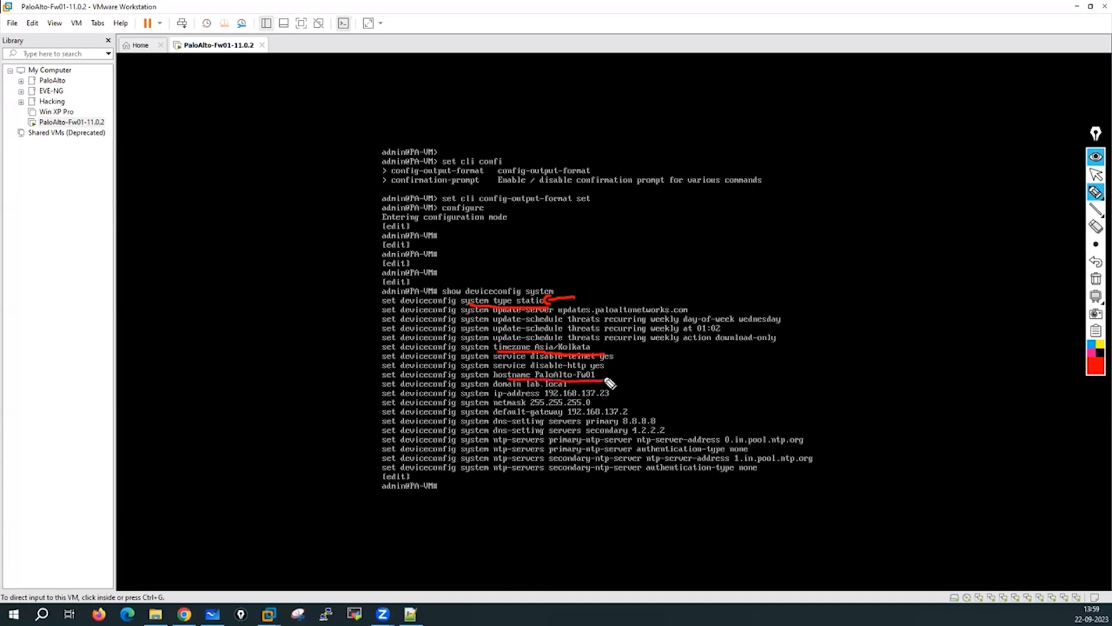
pyautogui.moveTo(512, 388); pyautogui.dragTo(573, 388)
pyautogui.moveTo(649, 388)
pyautogui.mouseDown()
pyautogui.moveTo(602, 401)
pyautogui.moveTo(689, 411)
pyautogui.moveTo(689, 425)
pyautogui.mouseUp()
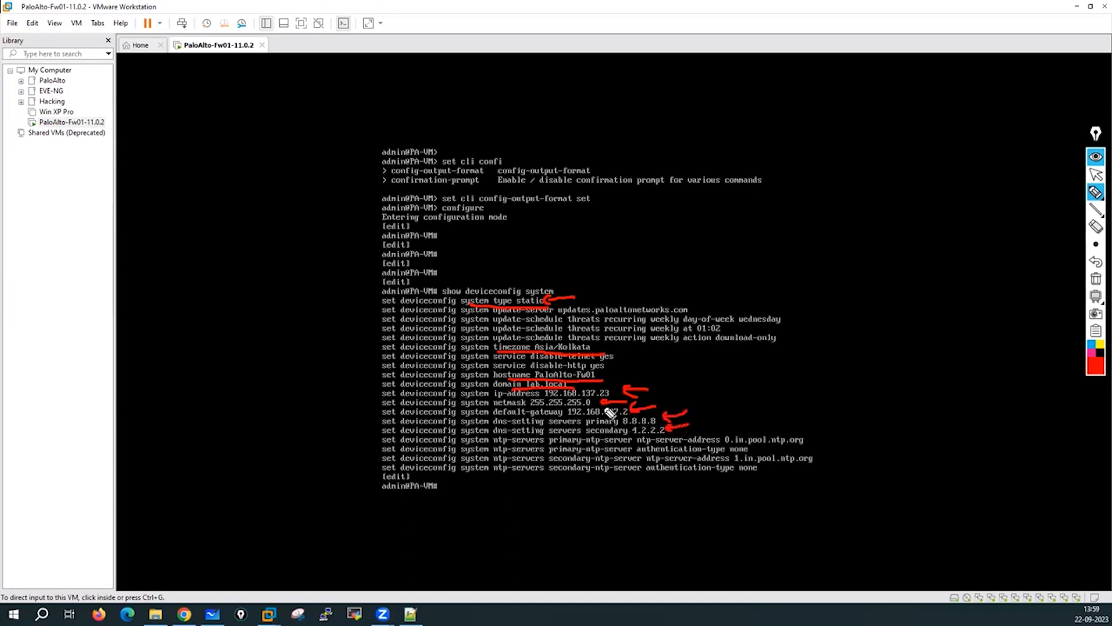
pyautogui.moveTo(752, 427)
pyautogui.mouseDown()
pyautogui.moveTo(765, 408)
pyautogui.moveTo(768, 431)
pyautogui.mouseUp()
pyautogui.moveTo(836, 451); pyautogui.dragTo(818, 458)
pyautogui.click(1094, 279)
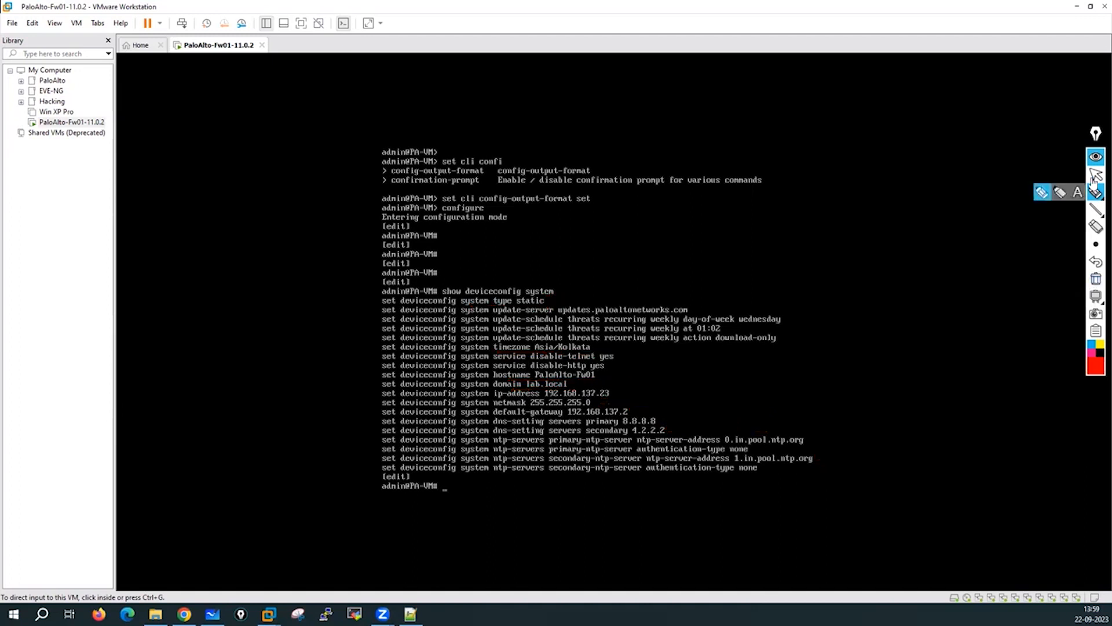
pyautogui.click(1094, 175)
pyautogui.click(627, 204)
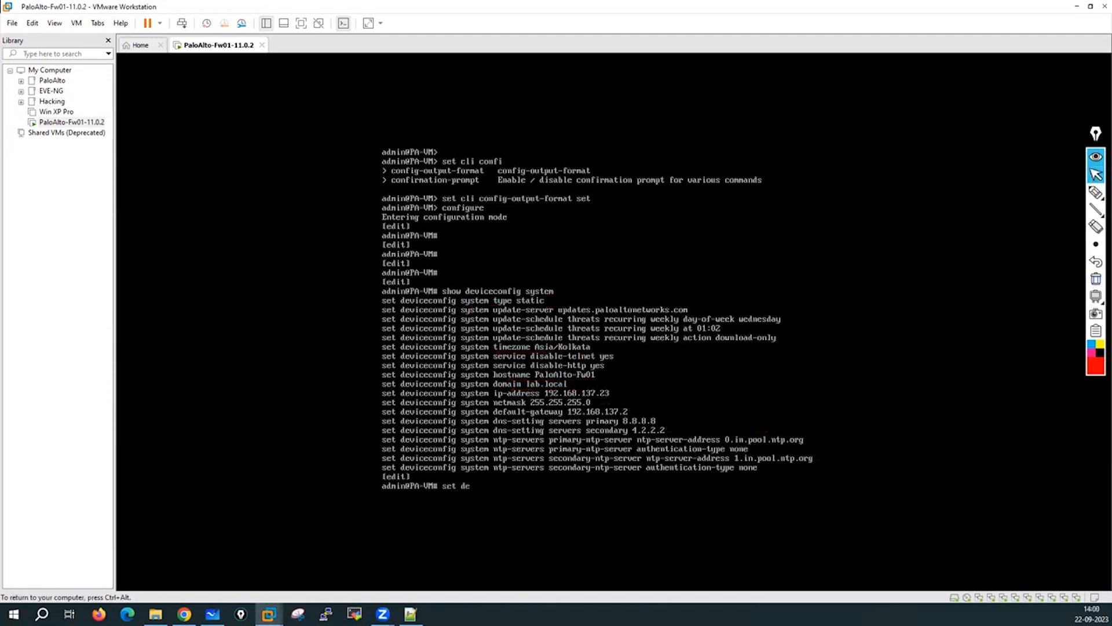
# List the deviceconfig system options, then the service options like disable-http and disable-ssh.
pyautogui.write('set deviceconfig system ?')
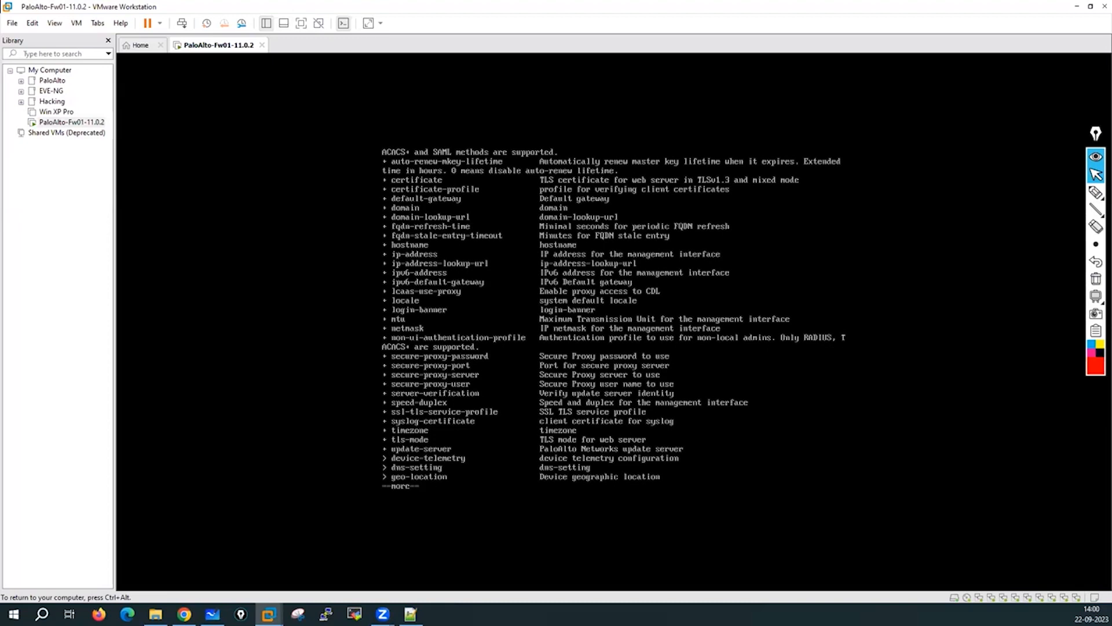
pyautogui.press('space')
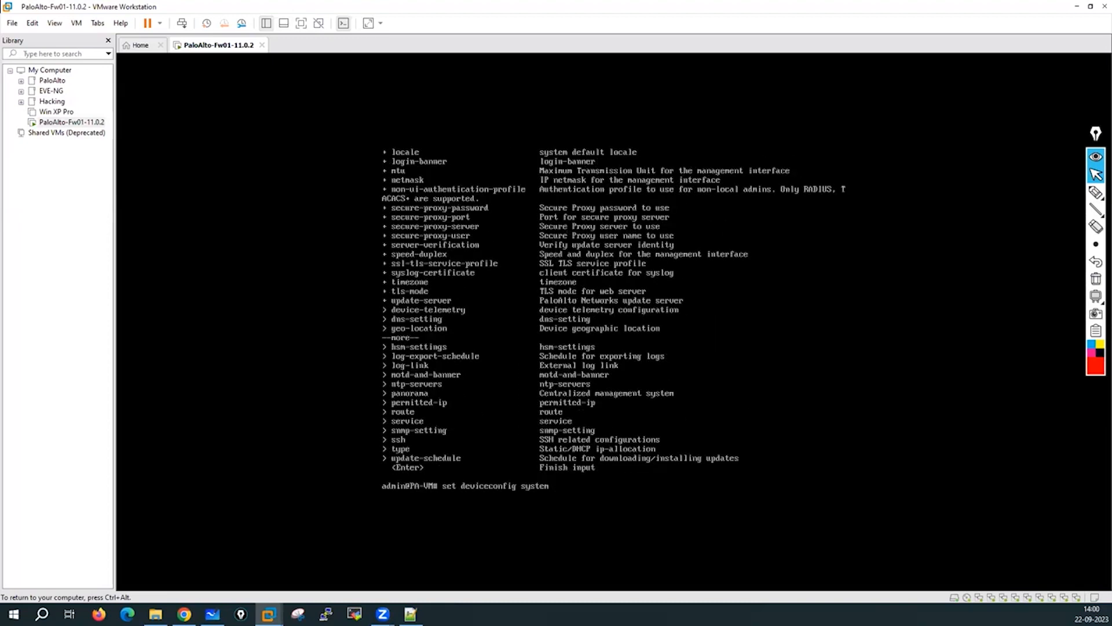
pyautogui.write('serv')
pyautogui.press('?')
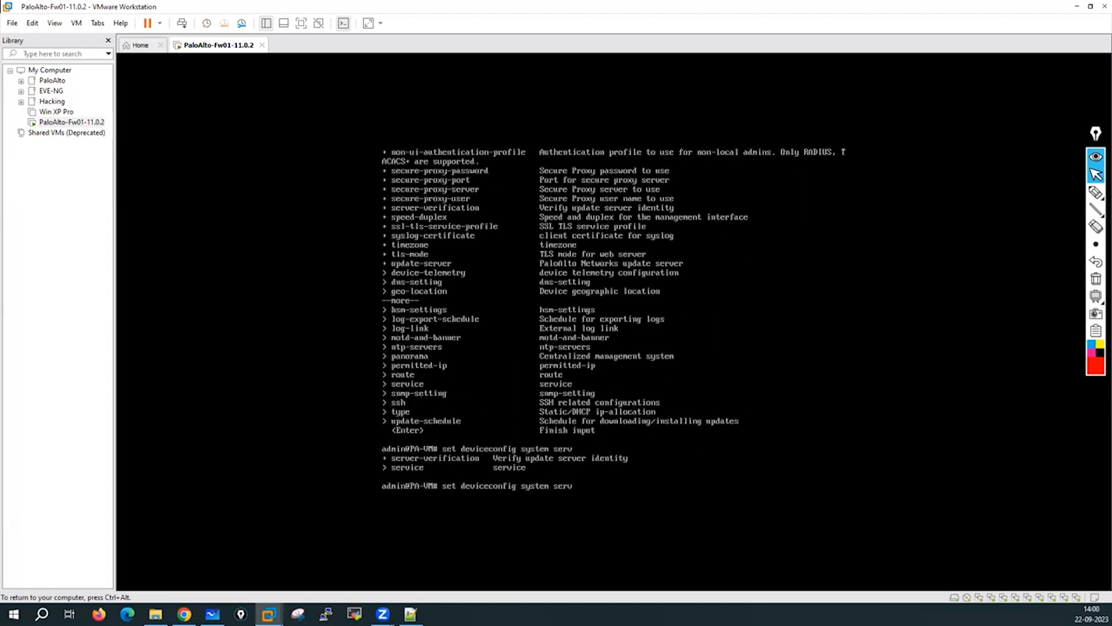
pyautogui.write('ce')
pyautogui.press('?')
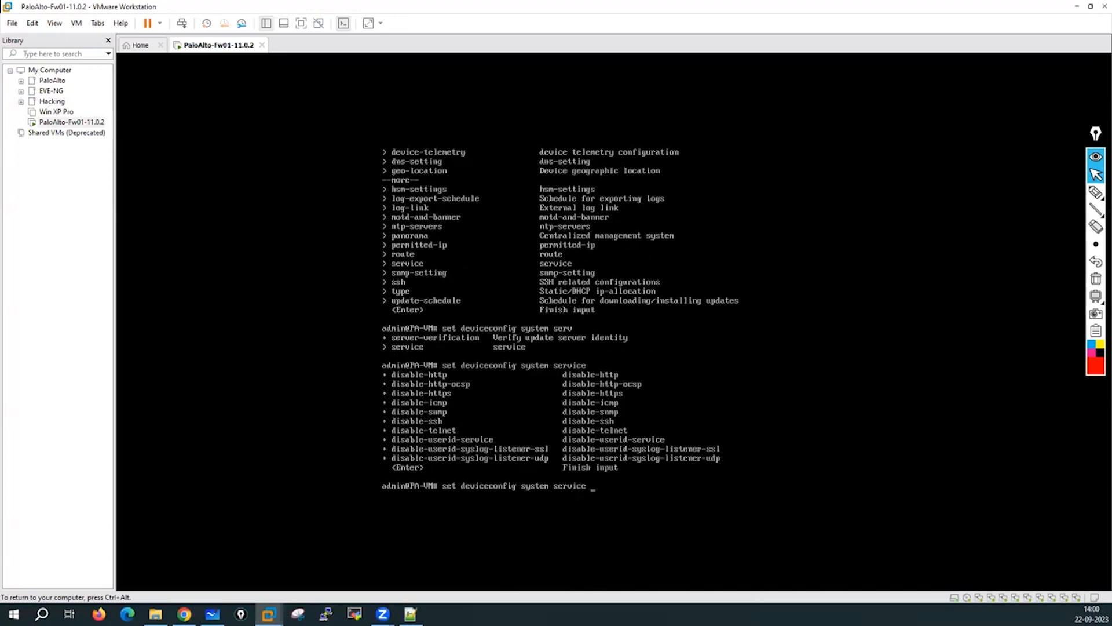
pyautogui.hotkey('ctrl', 'alt')
# Annotate the service command and its disable-http/disable-https options, then clear the drawings.
pyautogui.click(1096, 192)
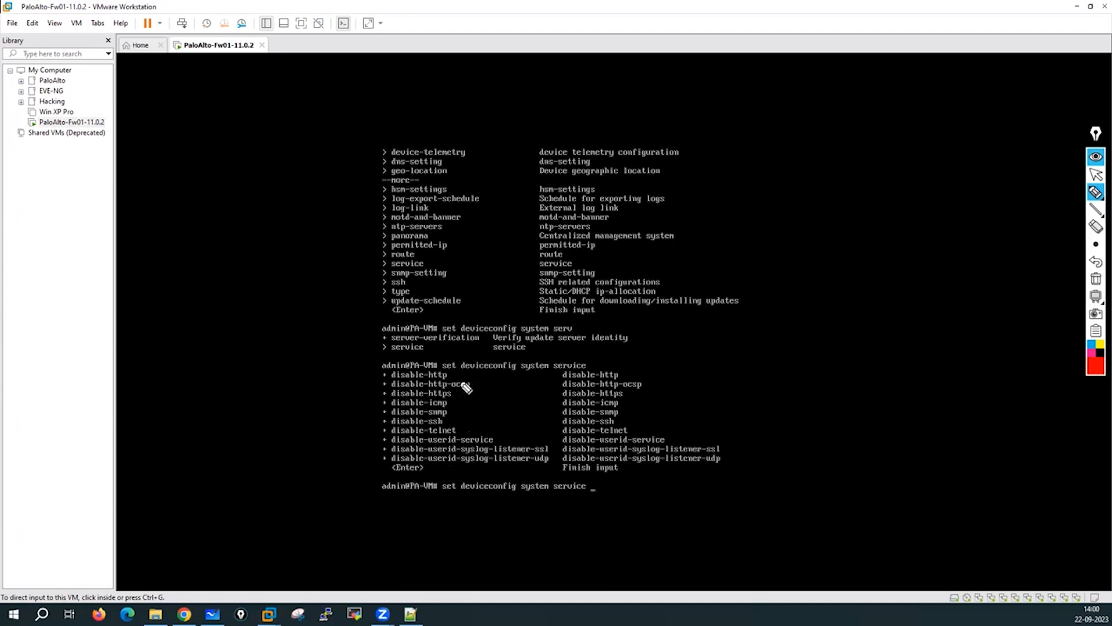
pyautogui.moveTo(452, 375); pyautogui.dragTo(499, 361)
pyautogui.moveTo(452, 396)
pyautogui.mouseDown()
pyautogui.moveTo(497, 383)
pyautogui.moveTo(487, 414)
pyautogui.mouseUp()
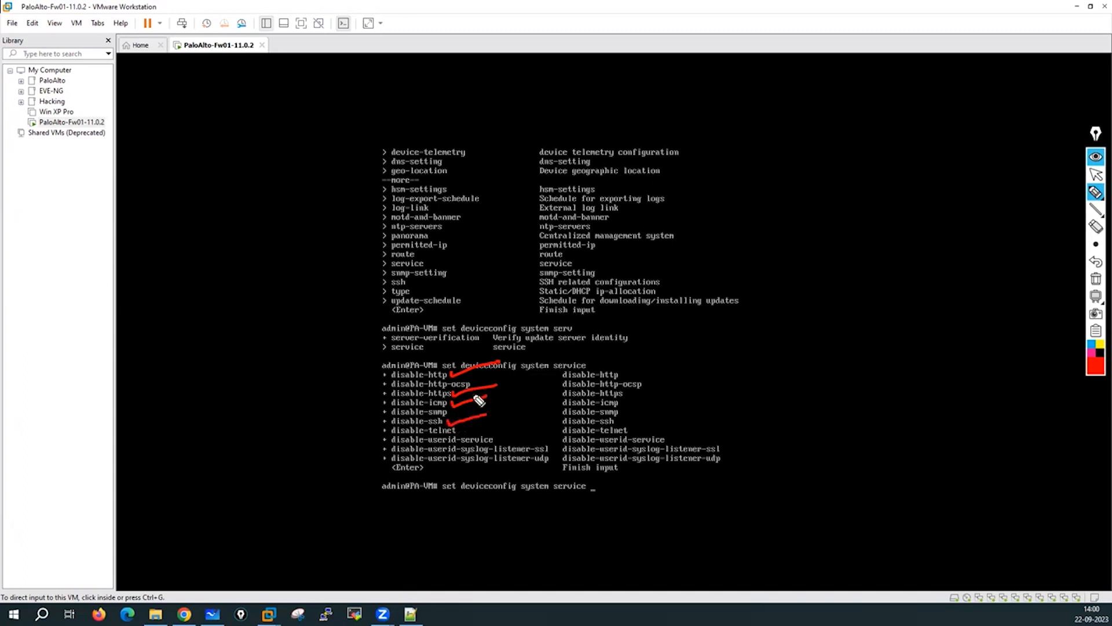
pyautogui.click(761, 322)
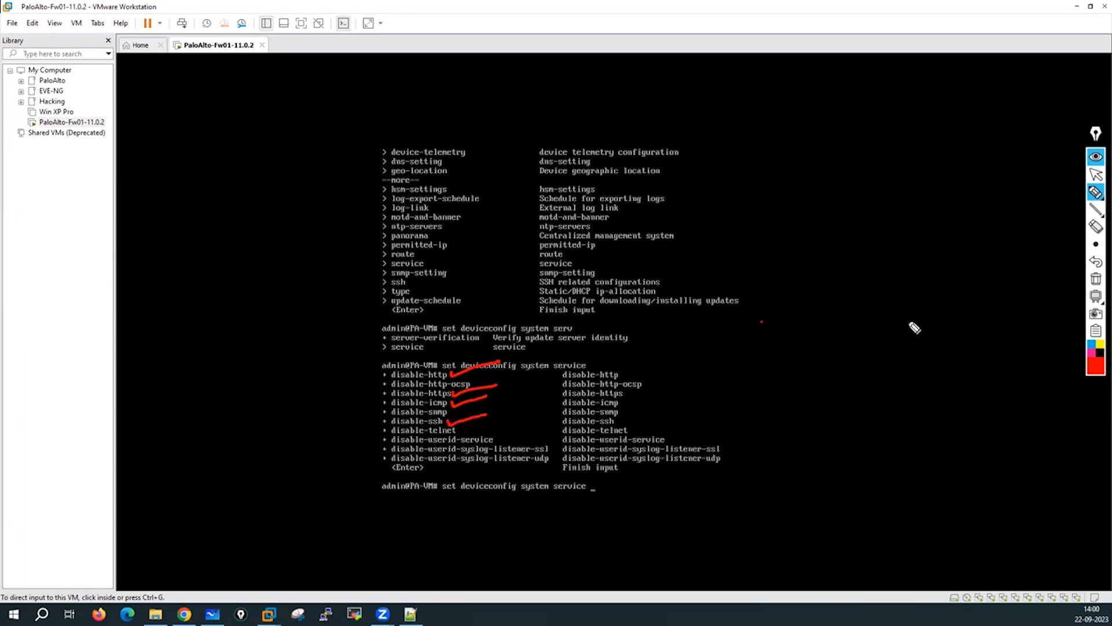
pyautogui.click(1097, 277)
pyautogui.click(1096, 174)
pyautogui.click(804, 453)
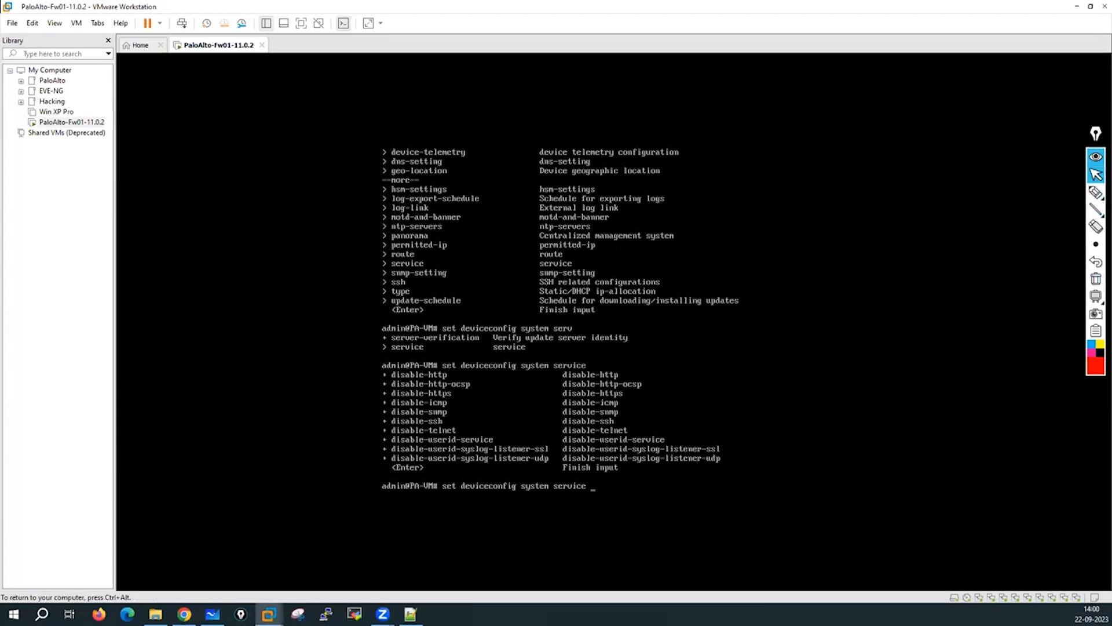
# Check that disable-http accepts yes or no, then erase the line for fresh prompts.
pyautogui.write('disable-http')
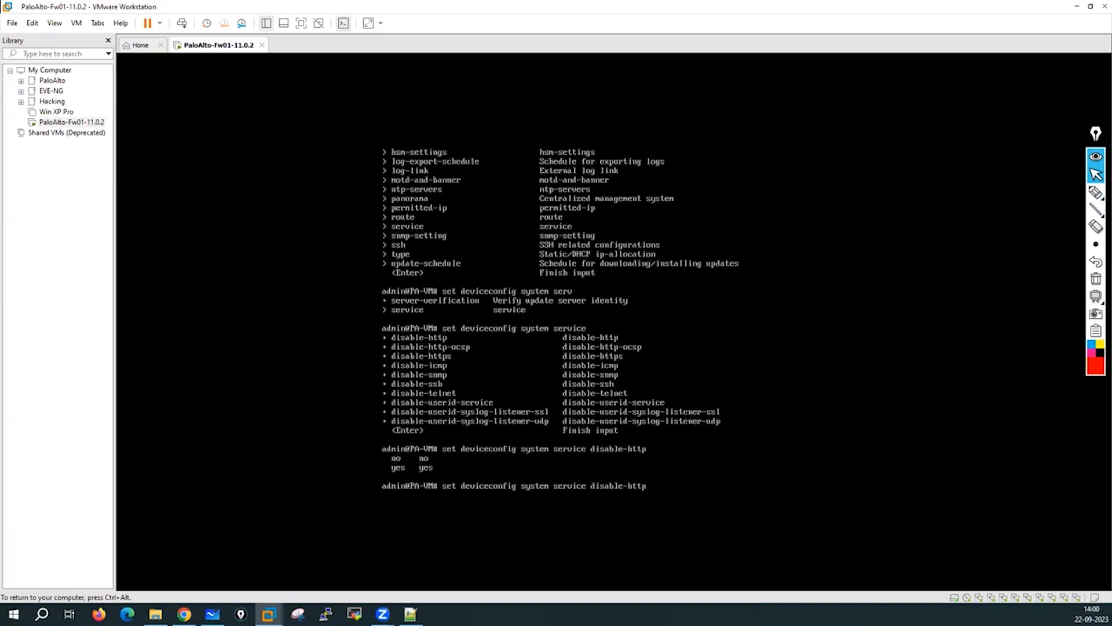
pyautogui.write(' ?n')
pyautogui.press('BackSpace')
pyautogui.press('BackSpace')
pyautogui.press('BackSpace')
pyautogui.press('BackSpace')
pyautogui.press('BackSpace')
pyautogui.press('BackSpace')
pyautogui.press('BackSpace')
pyautogui.press('BackSpace')
pyautogui.press('BackSpace')
pyautogui.press('BackSpace')
pyautogui.press('BackSpace')
pyautogui.press('BackSpace')
pyautogui.press('BackSpace')
pyautogui.press('BackSpace')
pyautogui.press('BackSpace')
pyautogui.press('BackSpace')
pyautogui.press('BackSpace')
pyautogui.press('BackSpace')
pyautogui.press('BackSpace')
pyautogui.press('BackSpace')
pyautogui.press('BackSpace')
pyautogui.press('BackSpace')
pyautogui.press('BackSpace')
pyautogui.press('BackSpace')
pyautogui.press('BackSpace')
pyautogui.press('BackSpace')
pyautogui.press('BackSpace')
pyautogui.press('BackSpace')
pyautogui.press('BackSpace')
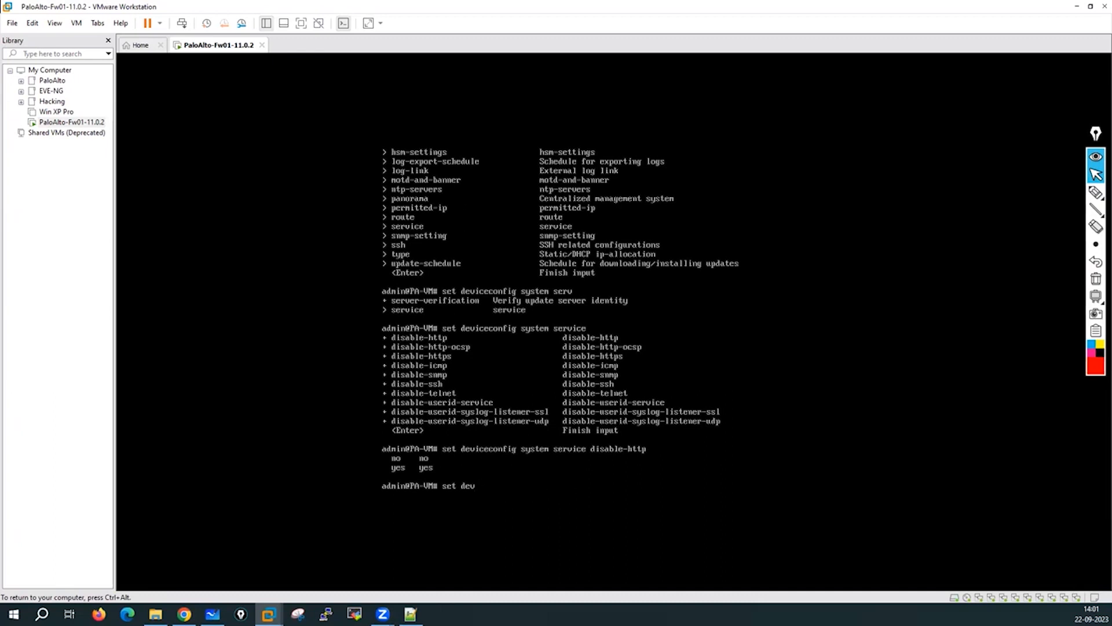
pyautogui.press('Return')
pyautogui.press('Return')
pyautogui.press('Return')
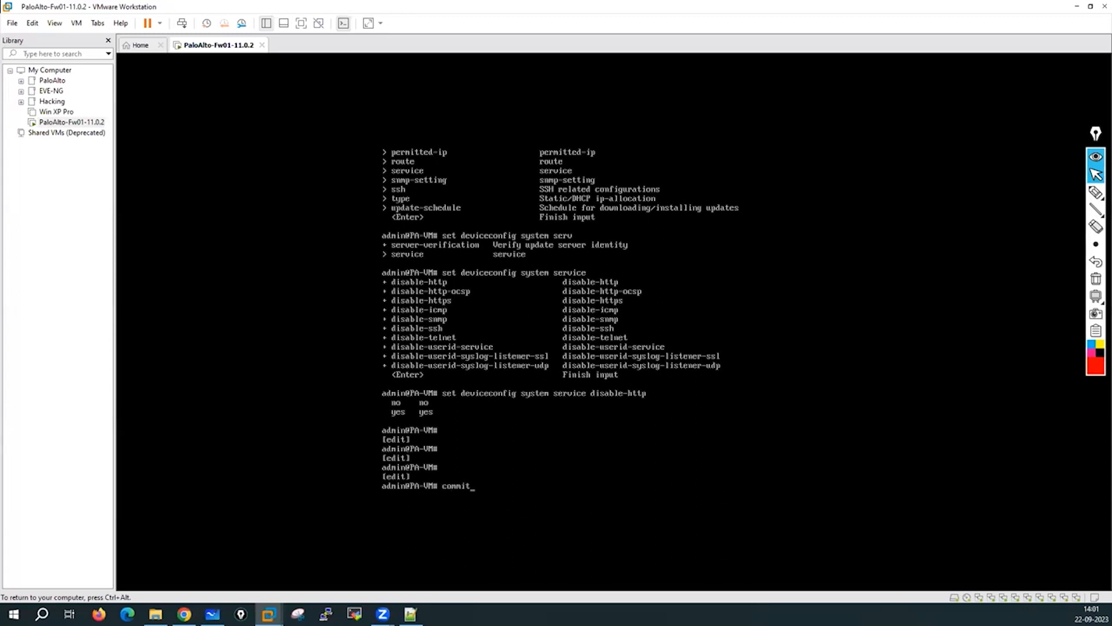
# Commit the configuration and annotate the candidate config as stored on the MP's SSD.
pyautogui.press('Return')
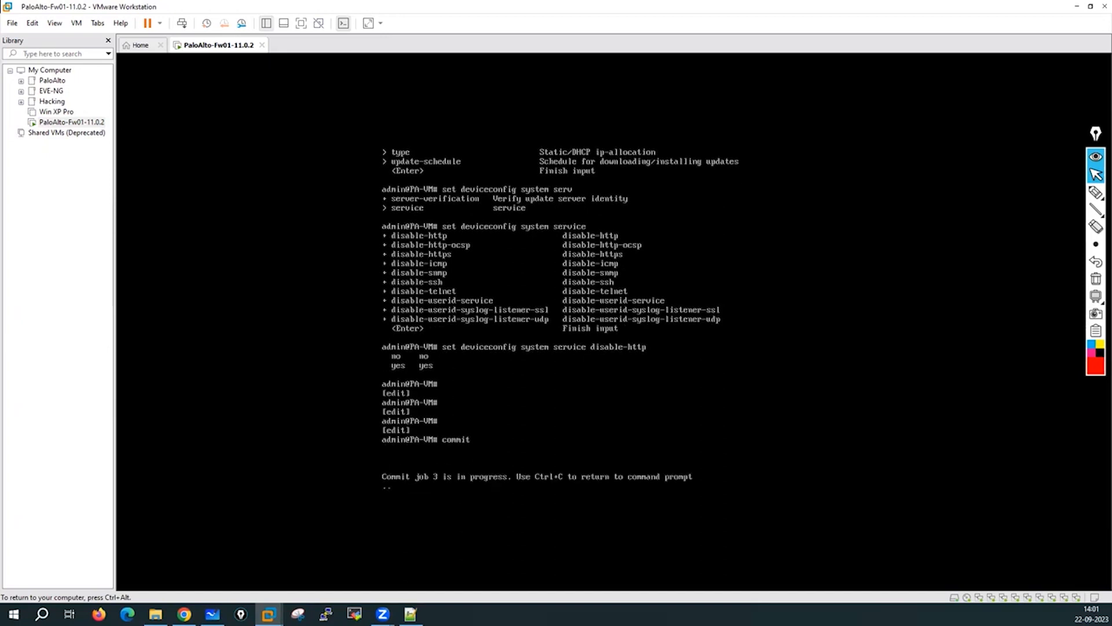
pyautogui.click(1096, 193)
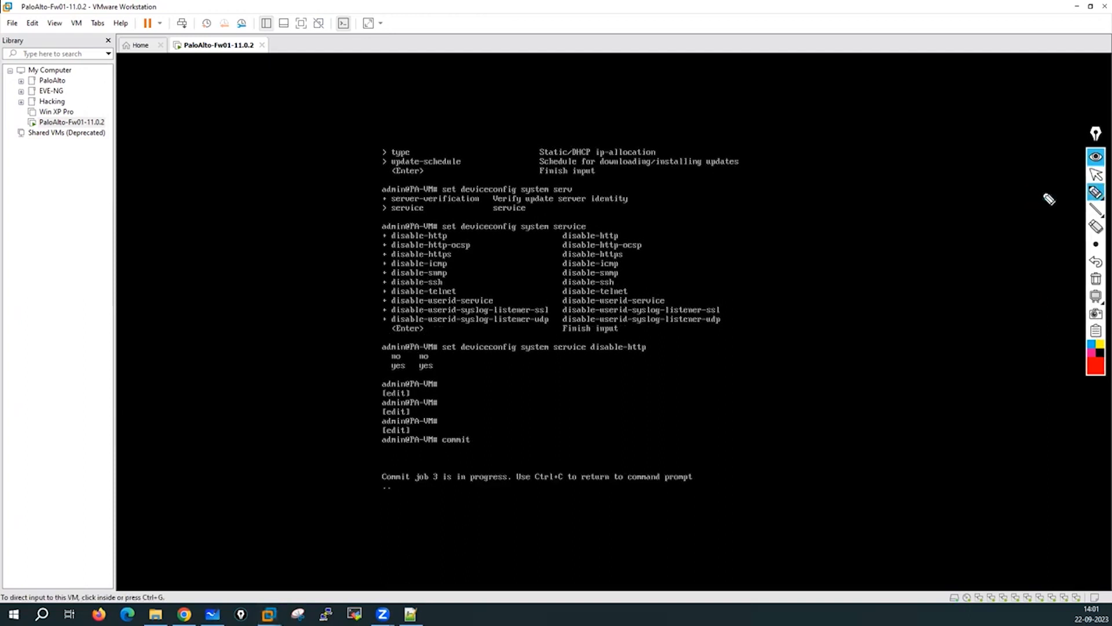
pyautogui.moveTo(393, 236); pyautogui.dragTo(485, 216)
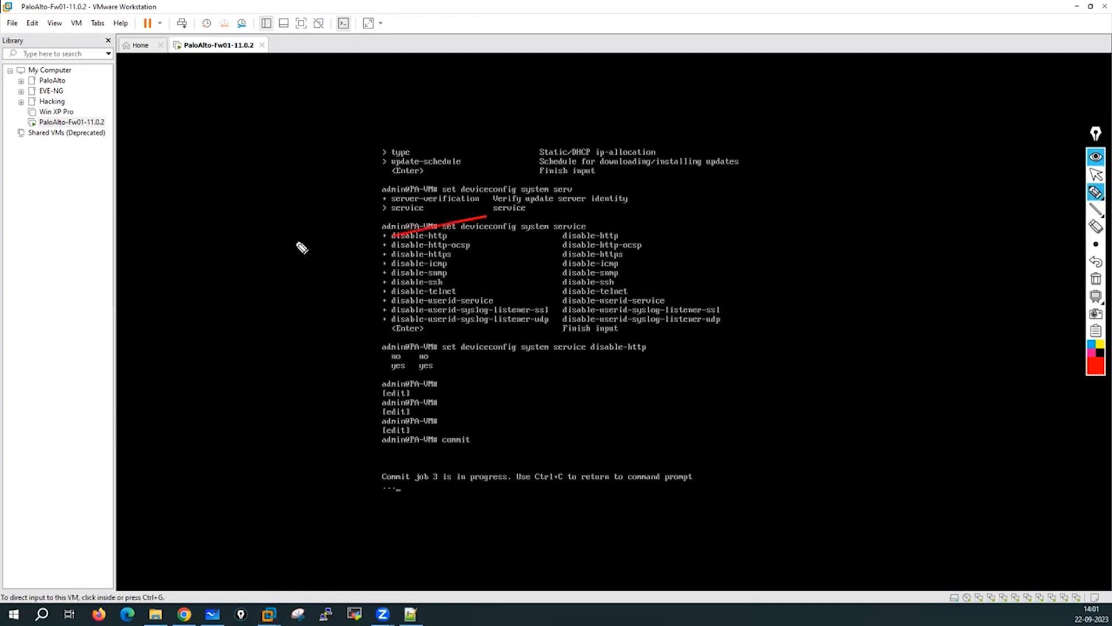
pyautogui.click(1095, 283)
pyautogui.moveTo(155, 216)
pyautogui.mouseDown()
pyautogui.moveTo(184, 229)
pyautogui.moveTo(205, 220)
pyautogui.moveTo(207, 207)
pyautogui.moveTo(241, 210)
pyautogui.moveTo(273, 170)
pyautogui.moveTo(315, 181)
pyautogui.moveTo(318, 164)
pyautogui.moveTo(323, 182)
pyautogui.moveTo(353, 144)
pyautogui.moveTo(387, 133)
pyautogui.moveTo(391, 143)
pyautogui.mouseUp()
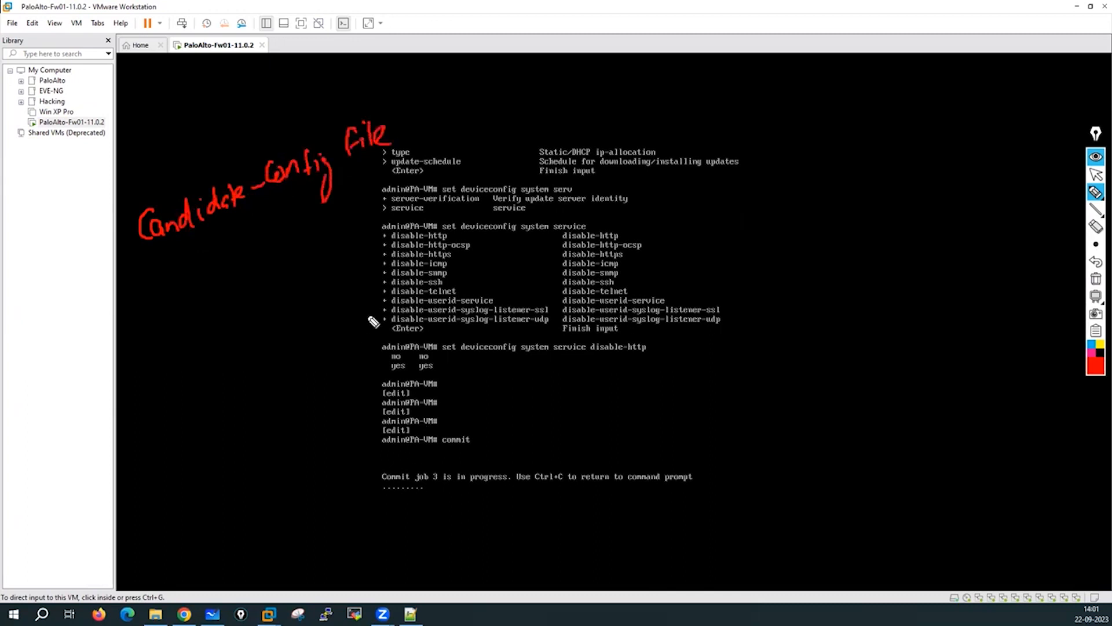
pyautogui.moveTo(380, 249)
pyautogui.mouseDown()
pyautogui.moveTo(236, 236)
pyautogui.moveTo(250, 238)
pyautogui.mouseUp()
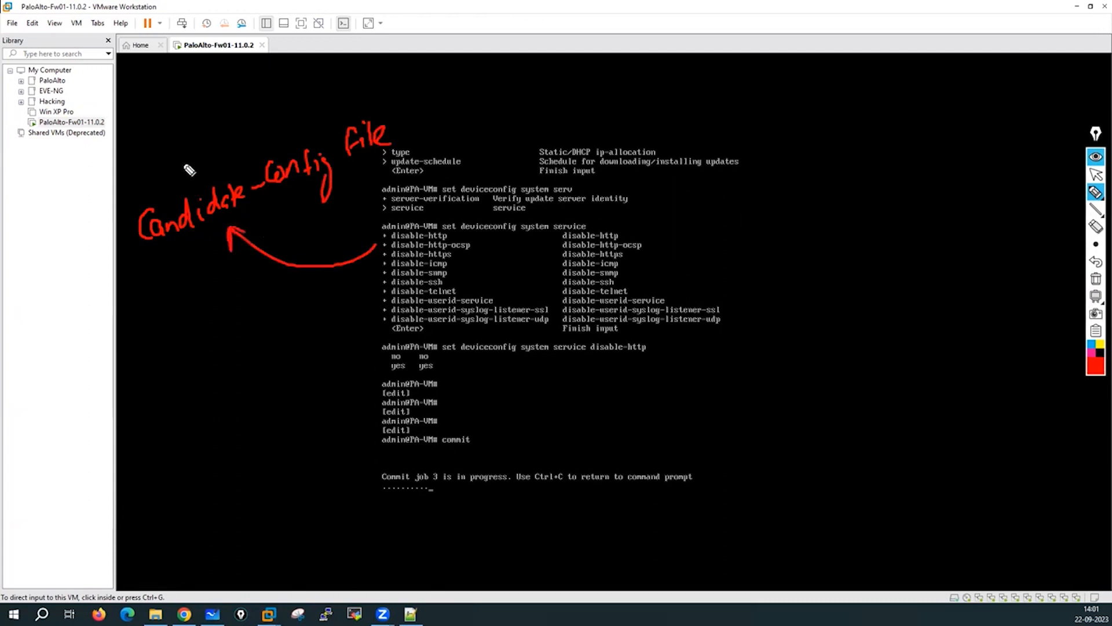
pyautogui.moveTo(163, 152)
pyautogui.mouseDown()
pyautogui.moveTo(177, 174)
pyautogui.moveTo(197, 163)
pyautogui.moveTo(192, 145)
pyautogui.moveTo(253, 120)
pyautogui.mouseUp()
pyautogui.moveTo(241, 116); pyautogui.dragTo(248, 130)
pyautogui.moveTo(300, 97)
pyautogui.mouseDown()
pyautogui.moveTo(280, 113)
pyautogui.moveTo(322, 108)
pyautogui.mouseUp()
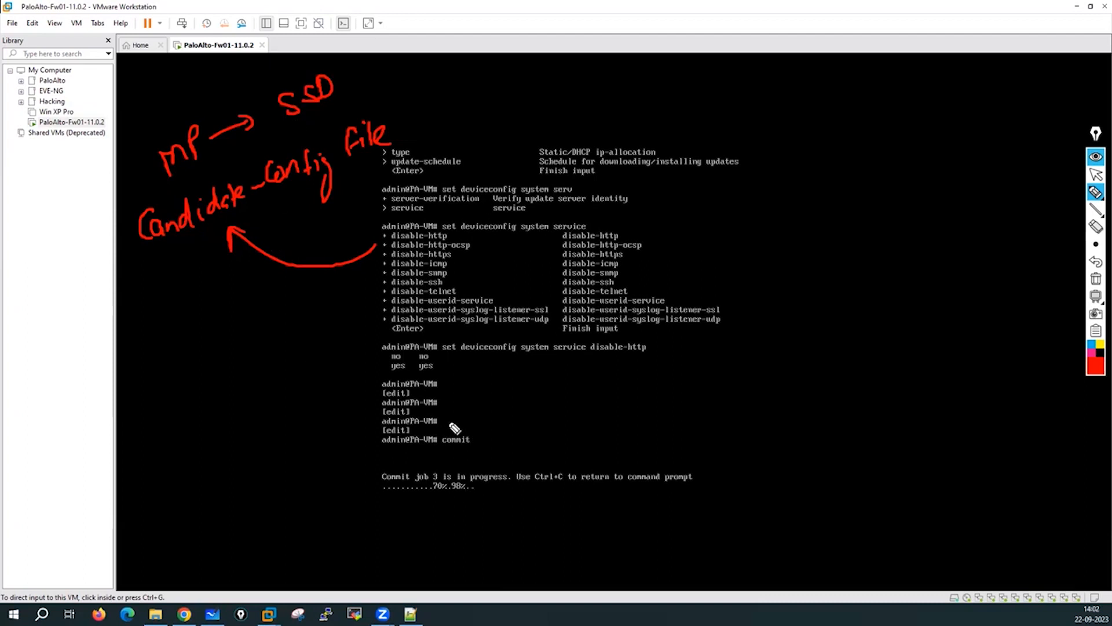
# Annotate the commit to running config in DP RAM and the new PaloAlto-Fw01 prompt.
pyautogui.moveTo(459, 420)
pyautogui.mouseDown()
pyautogui.moveTo(487, 448)
pyautogui.moveTo(462, 419)
pyautogui.mouseUp()
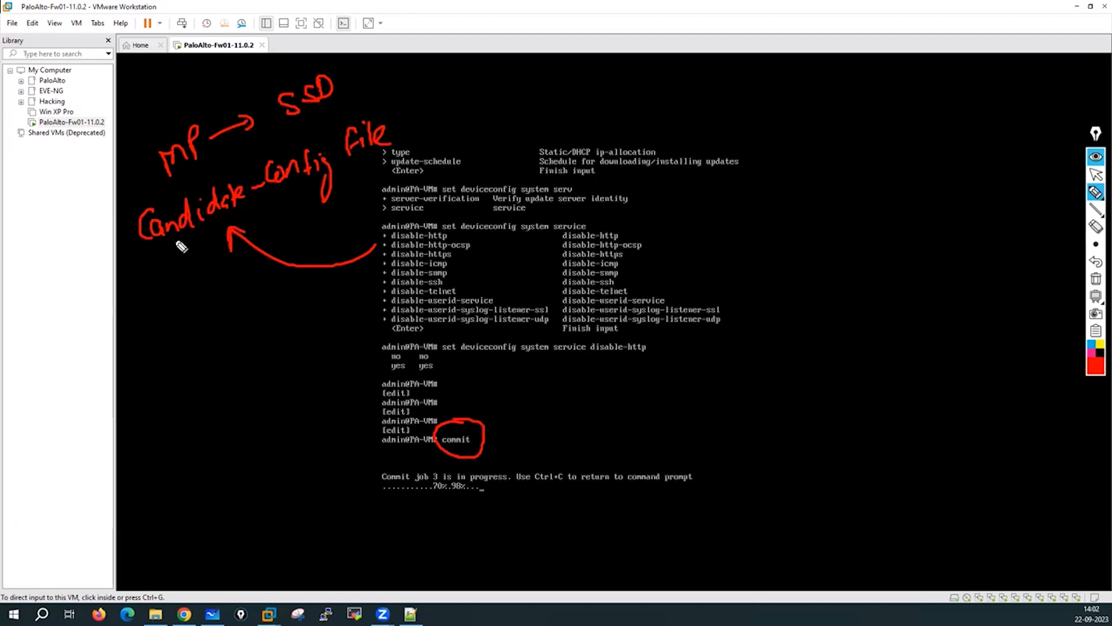
pyautogui.moveTo(171, 238)
pyautogui.mouseDown()
pyautogui.moveTo(147, 337)
pyautogui.moveTo(266, 355)
pyautogui.moveTo(280, 332)
pyautogui.moveTo(293, 346)
pyautogui.moveTo(306, 328)
pyautogui.moveTo(327, 339)
pyautogui.moveTo(400, 321)
pyautogui.moveTo(409, 339)
pyautogui.moveTo(445, 307)
pyautogui.moveTo(466, 323)
pyautogui.mouseUp()
pyautogui.moveTo(246, 392)
pyautogui.mouseDown()
pyautogui.moveTo(248, 418)
pyautogui.moveTo(359, 350)
pyautogui.mouseUp()
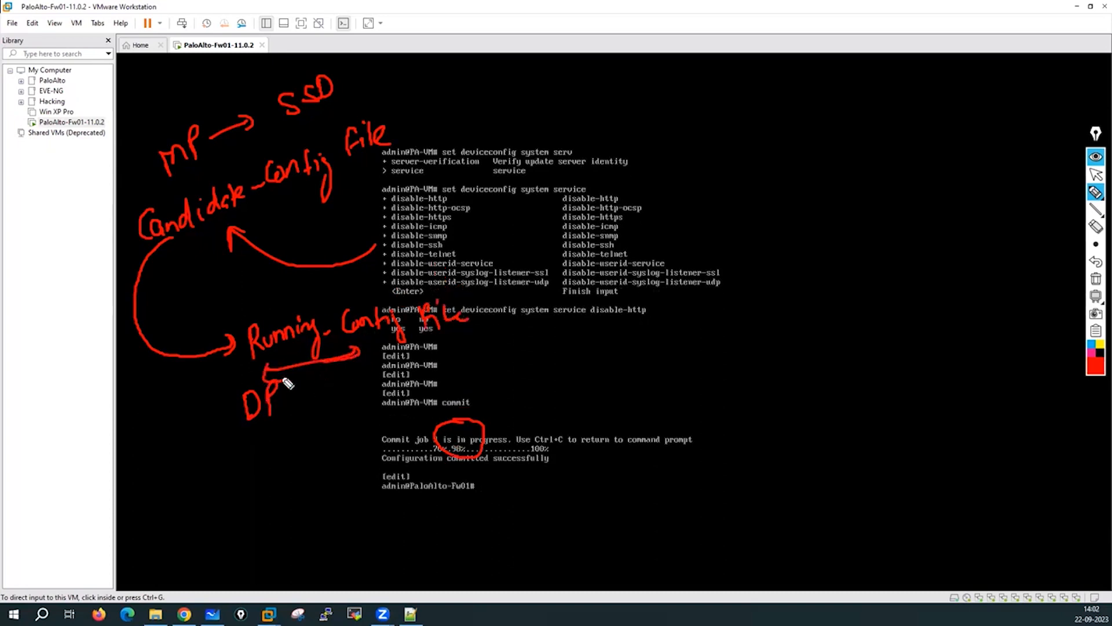
pyautogui.moveTo(286, 380)
pyautogui.mouseDown()
pyautogui.moveTo(303, 437)
pyautogui.moveTo(273, 380)
pyautogui.mouseUp()
pyautogui.moveTo(261, 461)
pyautogui.mouseDown()
pyautogui.moveTo(266, 495)
pyautogui.moveTo(298, 467)
pyautogui.moveTo(324, 466)
pyautogui.mouseUp()
pyautogui.moveTo(318, 437)
pyautogui.mouseDown()
pyautogui.moveTo(272, 524)
pyautogui.moveTo(321, 419)
pyautogui.moveTo(337, 404)
pyautogui.moveTo(358, 409)
pyautogui.mouseUp()
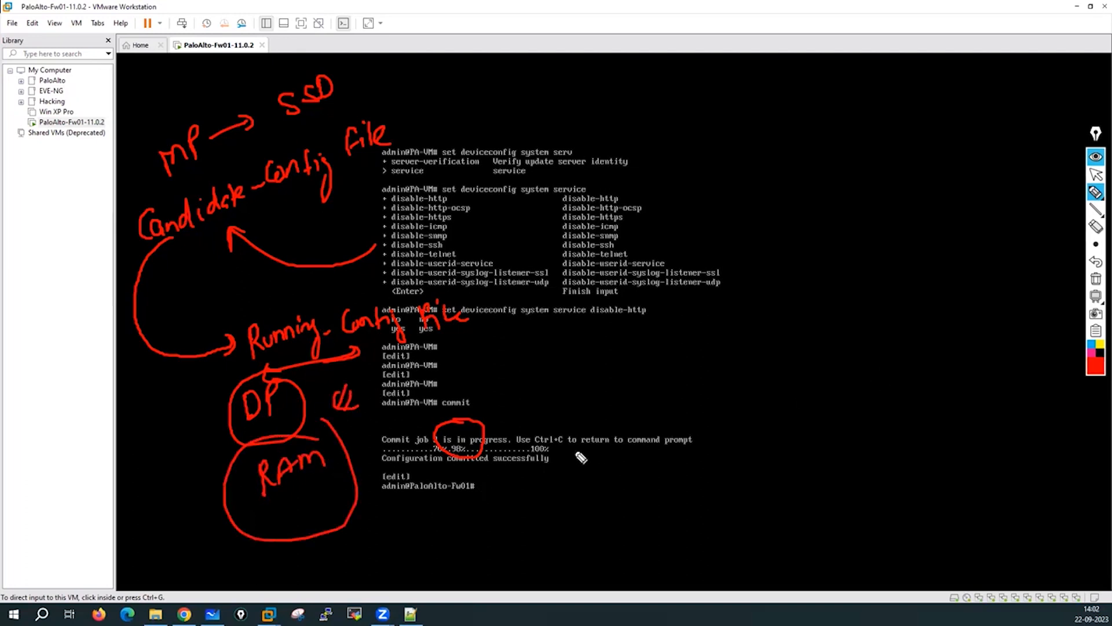
pyautogui.moveTo(564, 414)
pyautogui.mouseDown()
pyautogui.moveTo(559, 437)
pyautogui.moveTo(580, 443)
pyautogui.mouseUp()
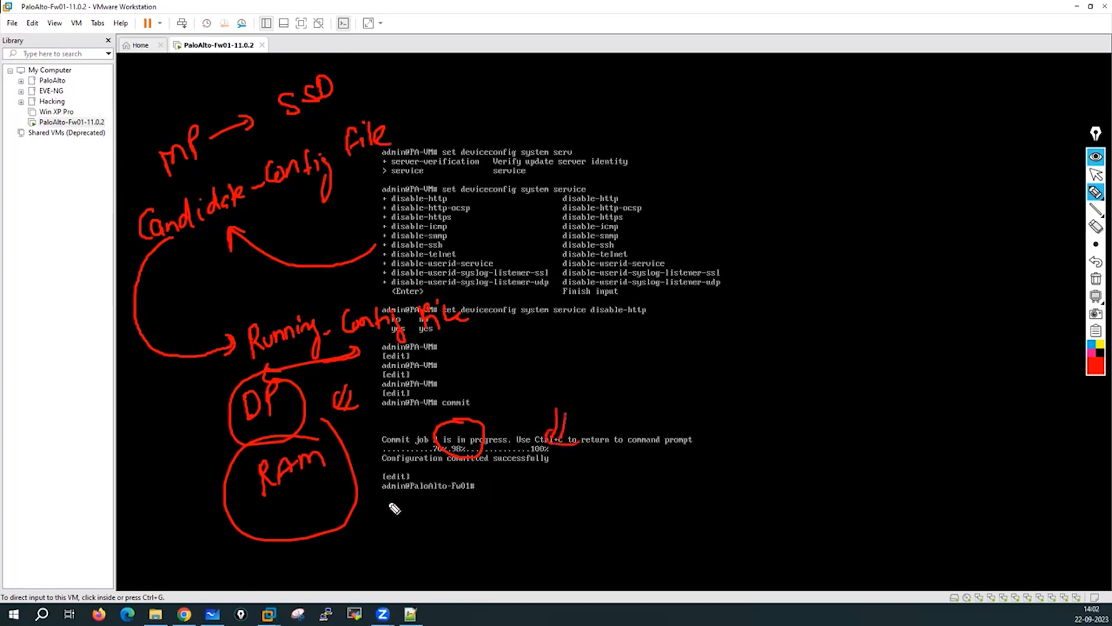
pyautogui.moveTo(381, 498); pyautogui.dragTo(482, 492)
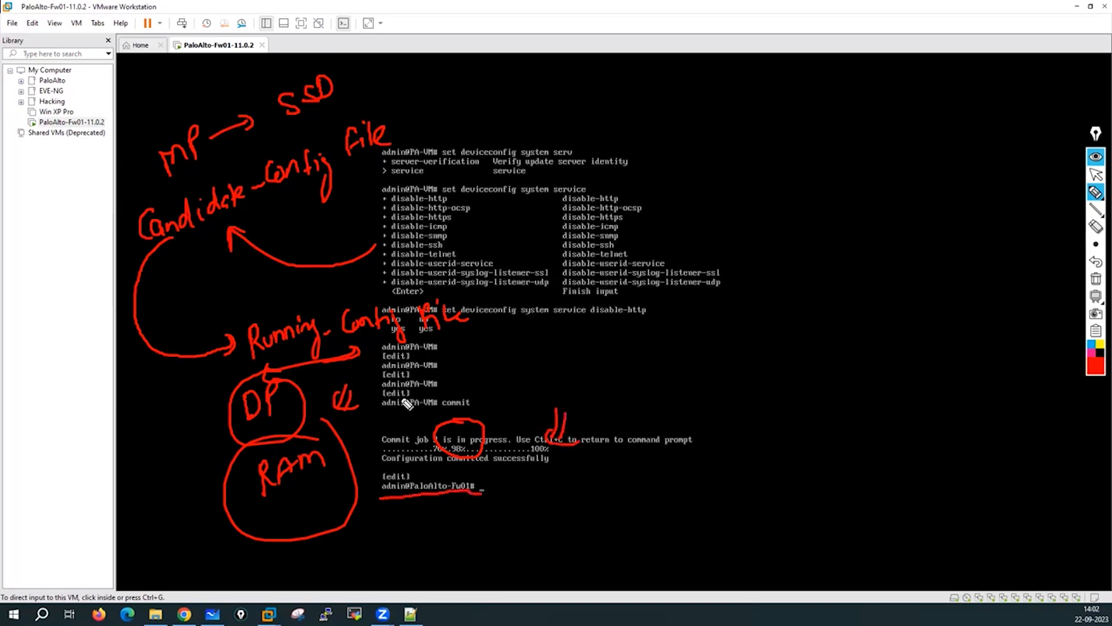
pyautogui.moveTo(375, 412); pyautogui.dragTo(438, 411)
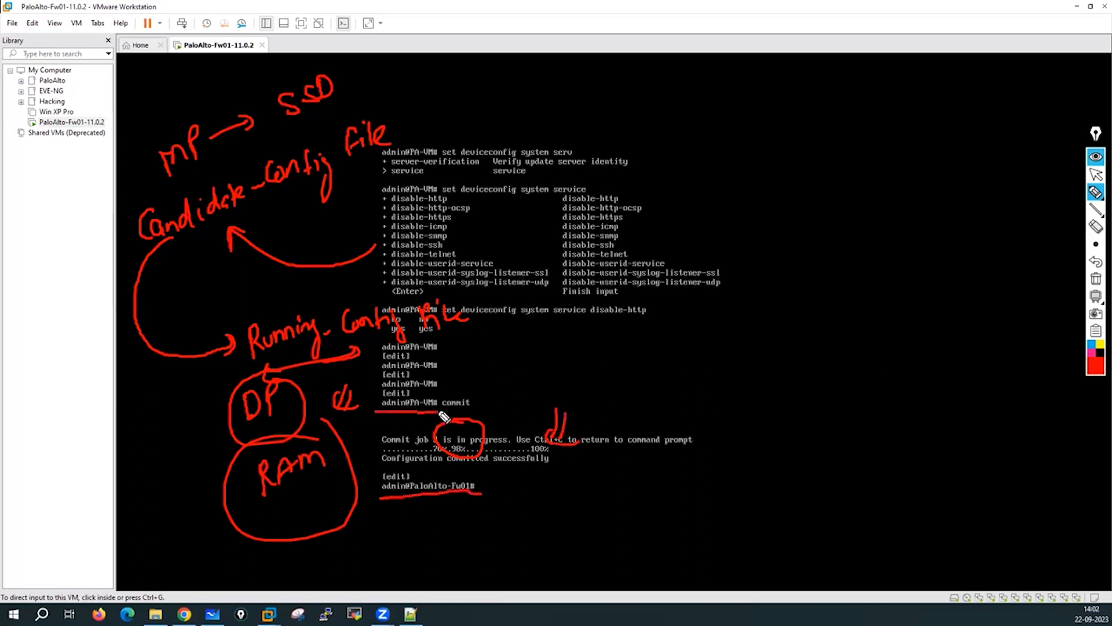
pyautogui.click(1096, 279)
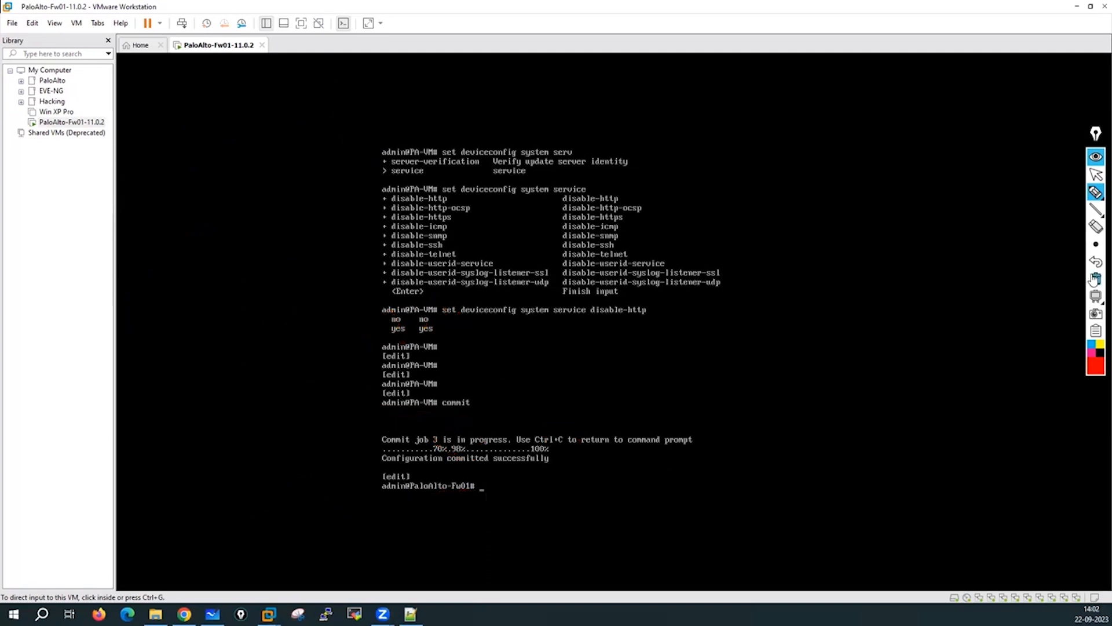
pyautogui.click(1094, 175)
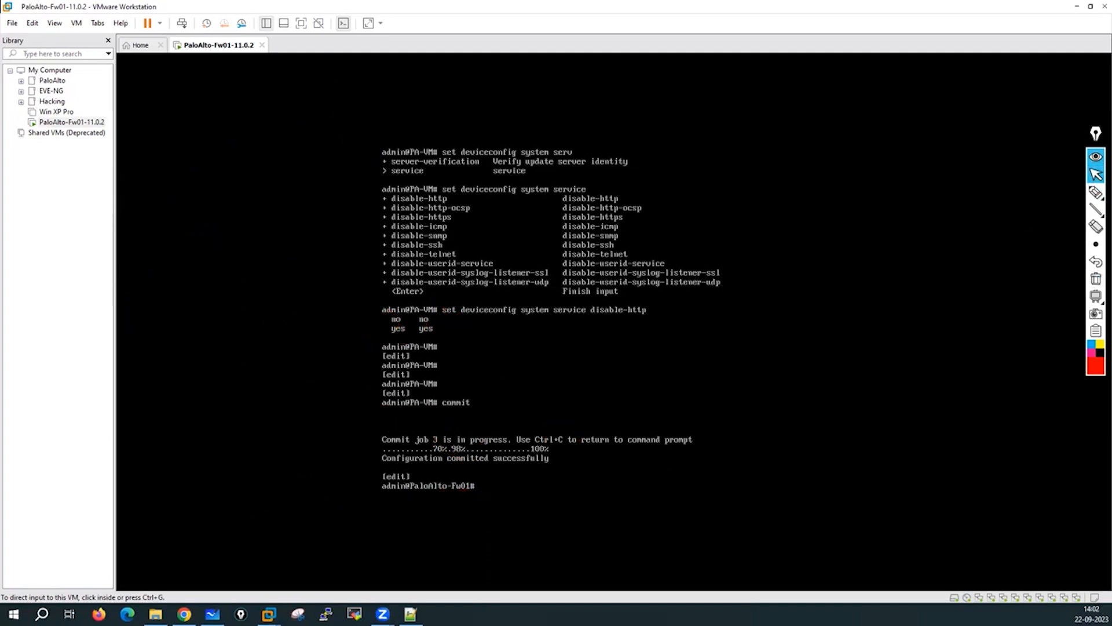
# Run 'run show system info' on the console to show PaloAlto-Fw01, 192.168.137.23 and gateway 192.168.137.2.
pyautogui.click(605, 402)
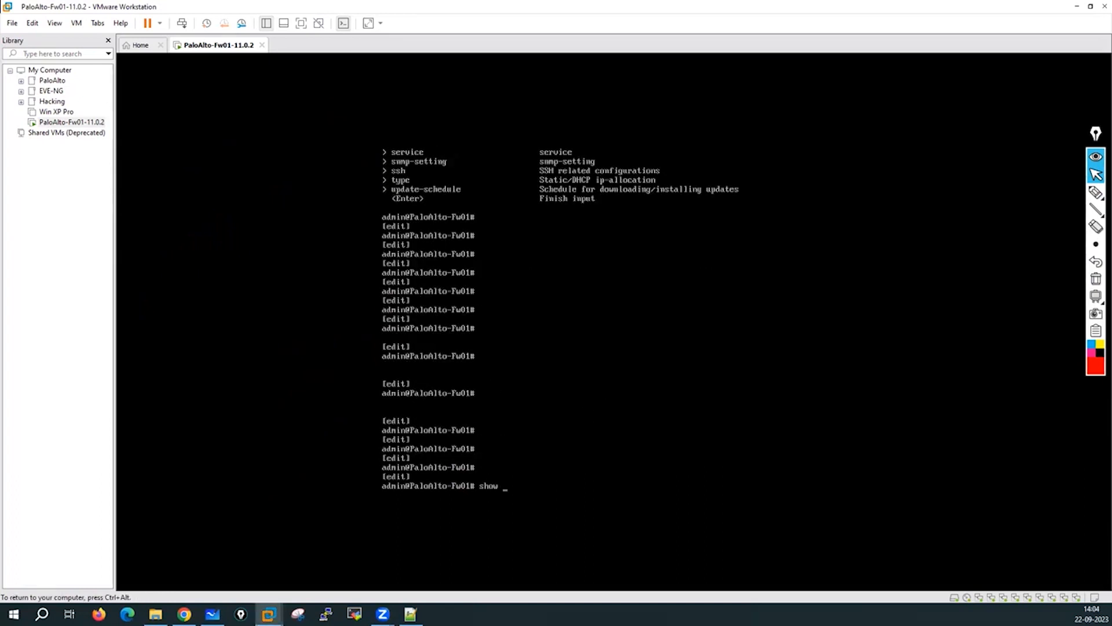
pyautogui.write('systeimm info')
pyautogui.press('Return')
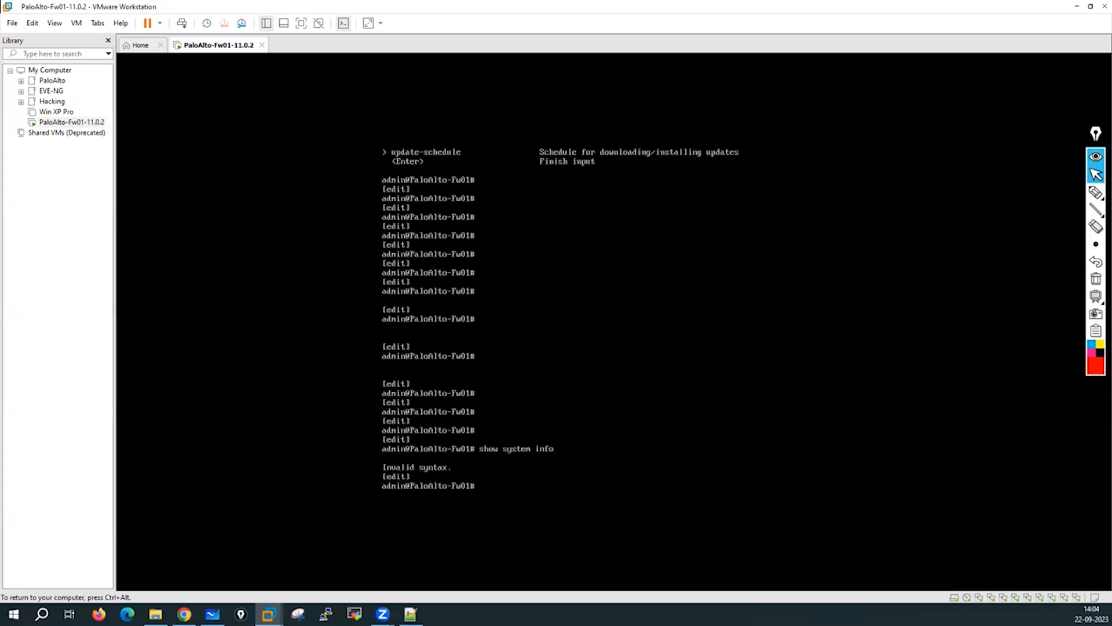
pyautogui.press('Return')
pyautogui.press('Return')
pyautogui.press('Return')
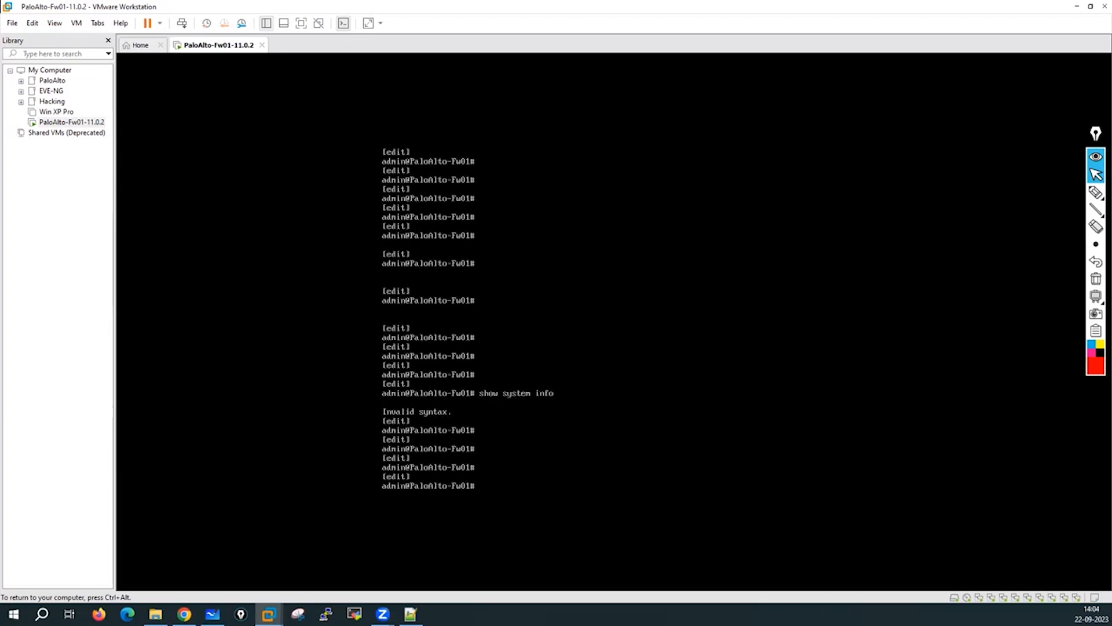
pyautogui.write('run sh')
pyautogui.write('ow system info')
pyautogui.press('Return')
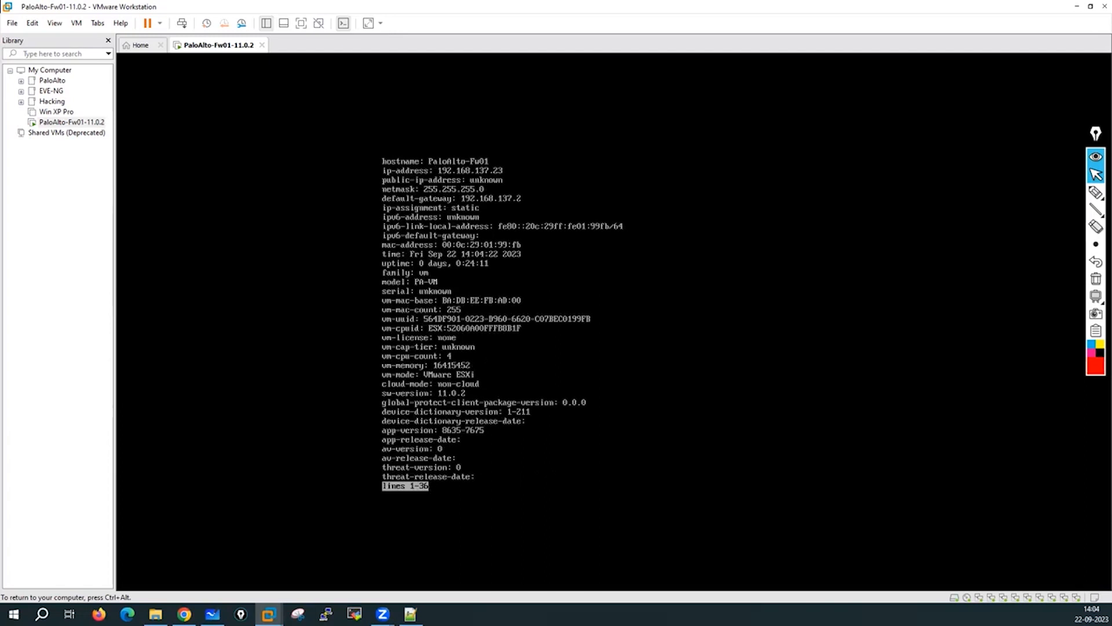
pyautogui.press('q')
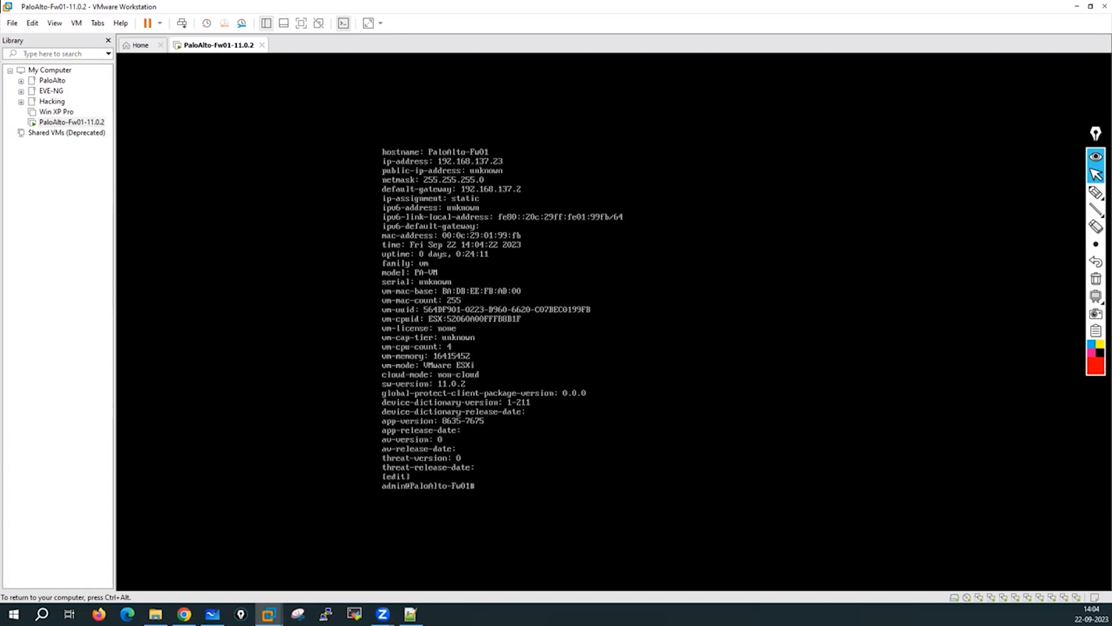
pyautogui.hotkey('ctrl', 'alt')
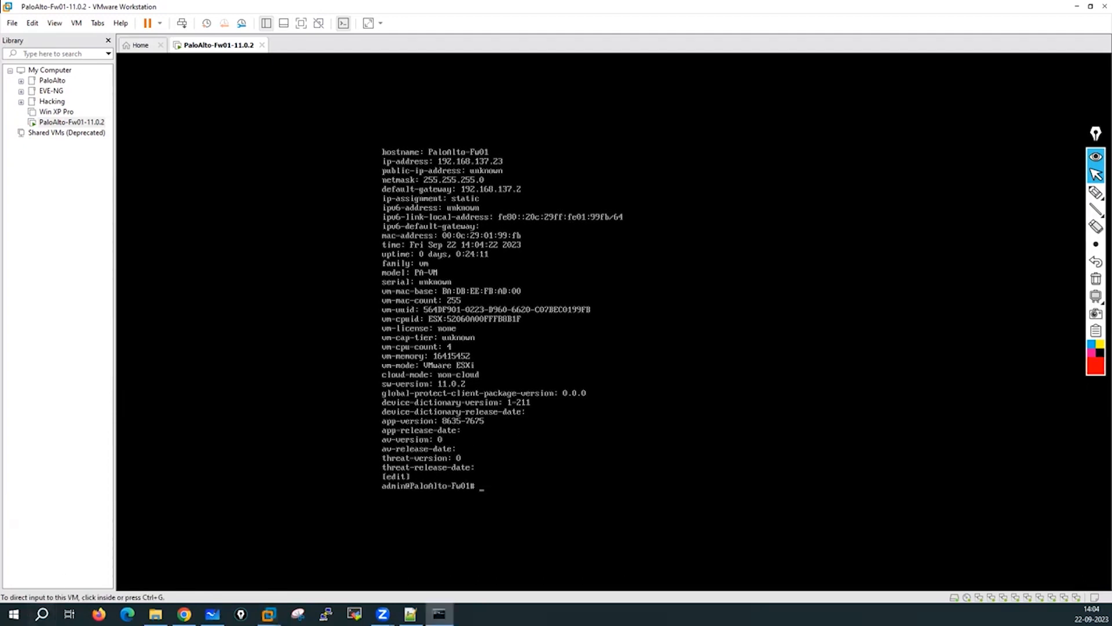
# Ping the firewall at 192.168.137.23 from Command Prompt, then stop the ping.
pyautogui.click(455, 339)
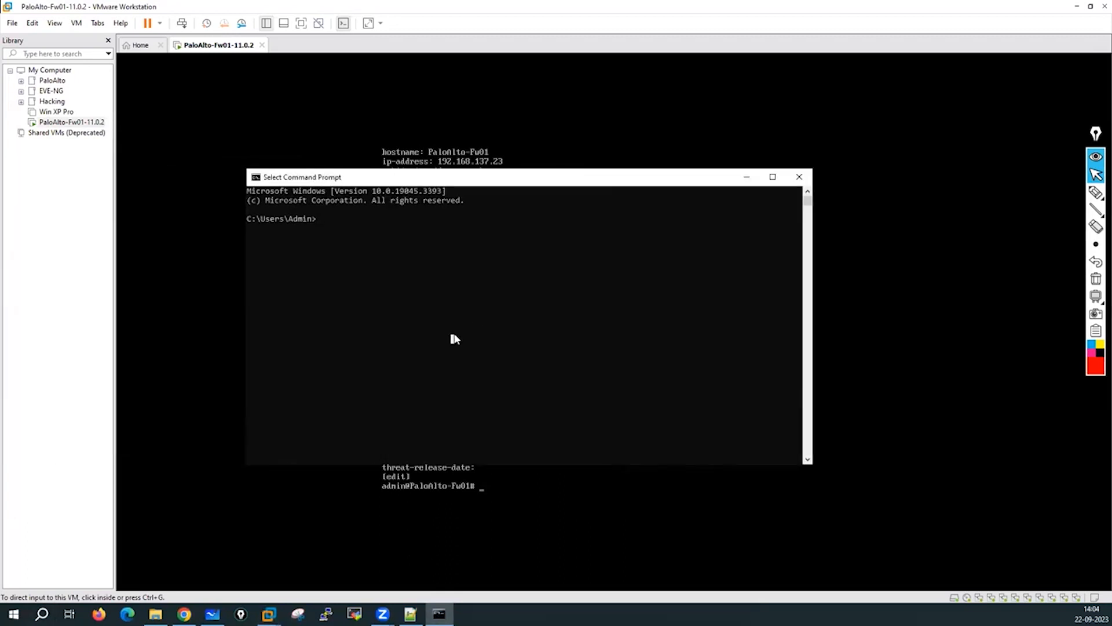
pyautogui.write('ping 192.168.13')
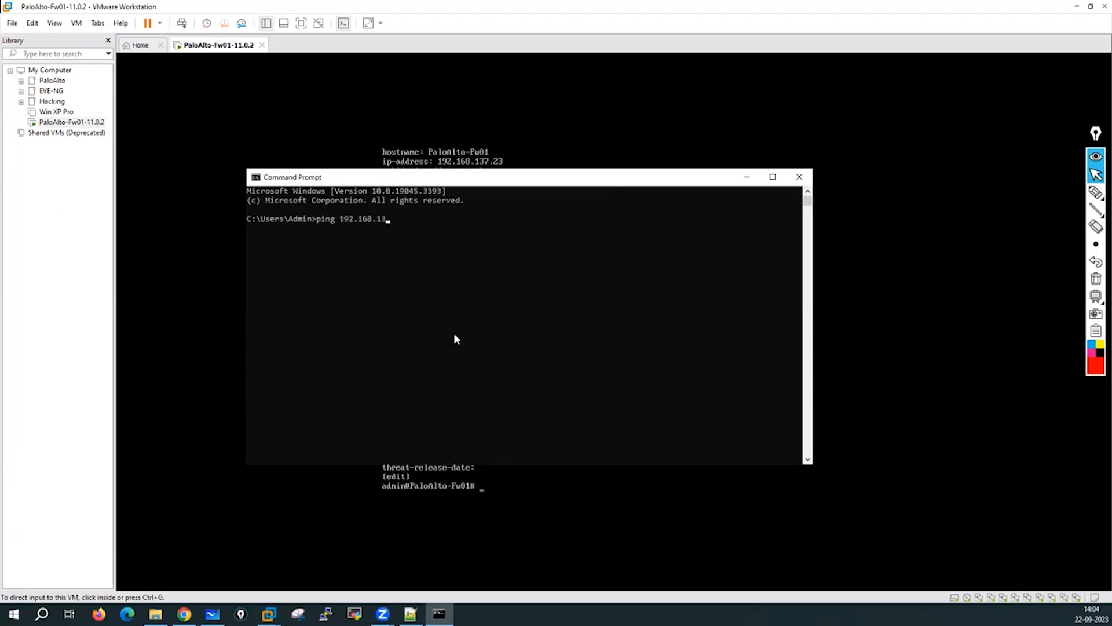
pyautogui.write('7.23')
pyautogui.press('Return')
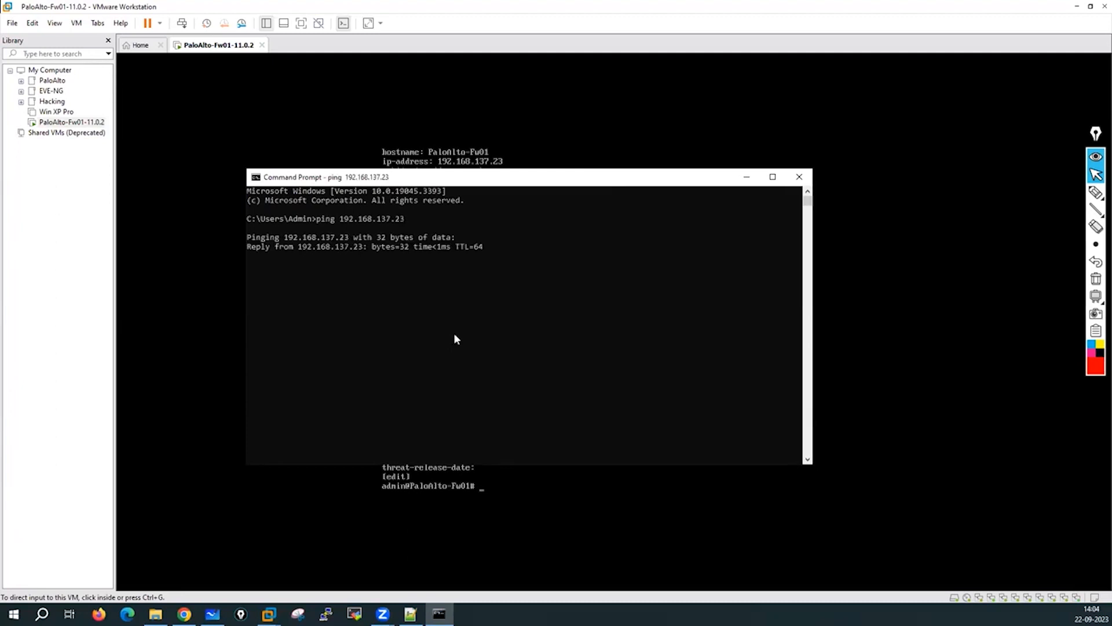
pyautogui.hotkey('ctrl', 'c')
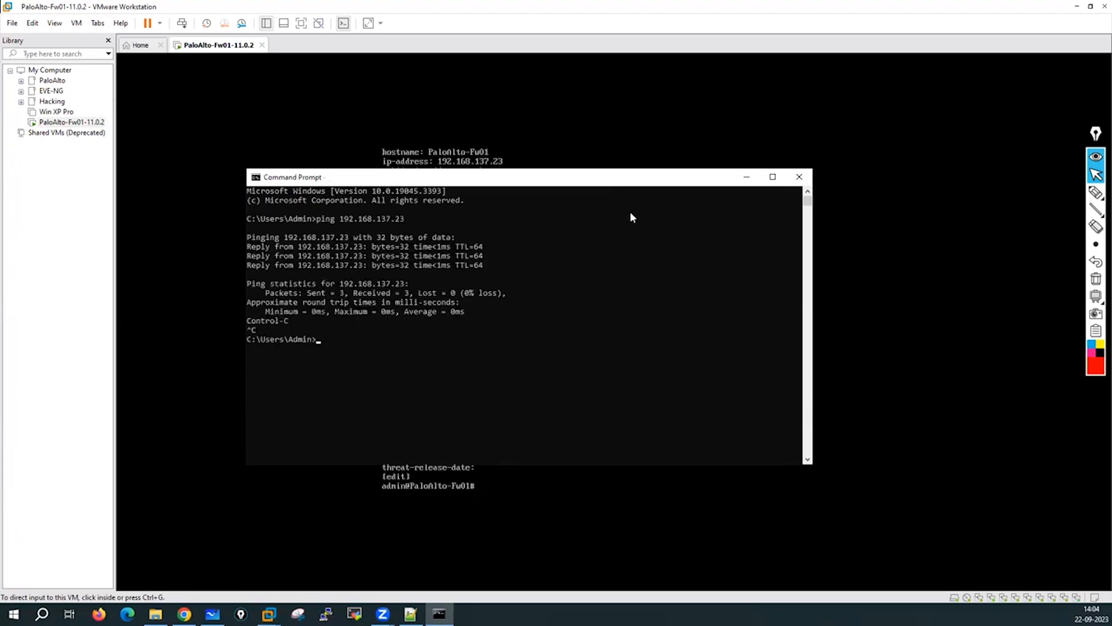
# Try an SSH connection to 192.168.137.23, accepting the firewall's host key.
pyautogui.click(421, 352)
pyautogui.write('h 192.168.137.23')
pyautogui.press('Return')
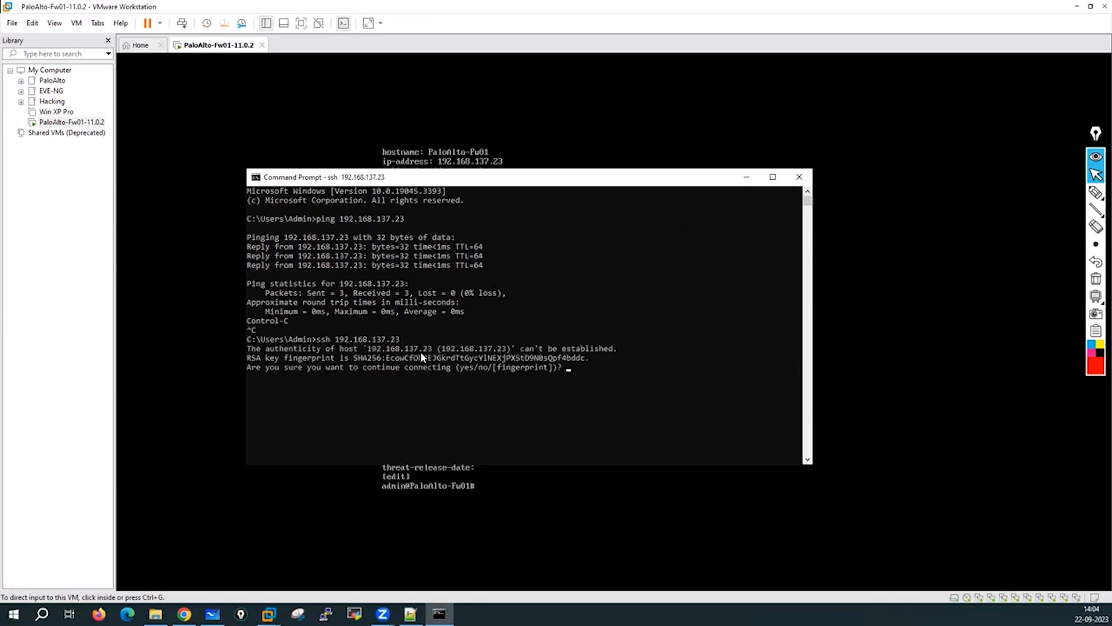
pyautogui.write('yes')
pyautogui.press('Return')
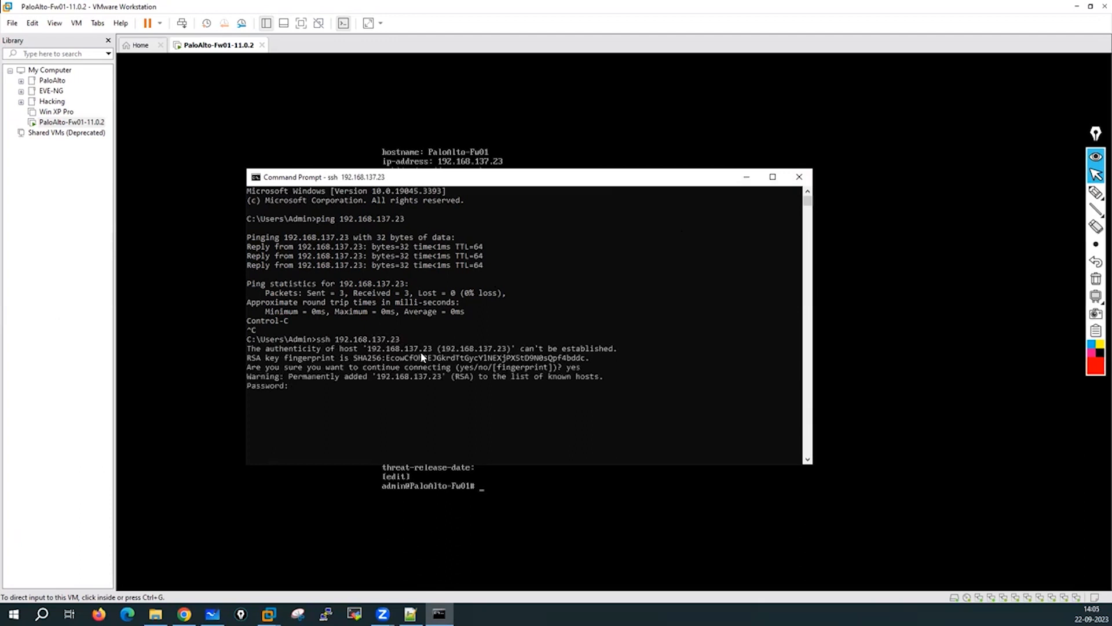
pyautogui.press('Return')
pyautogui.press('Return')
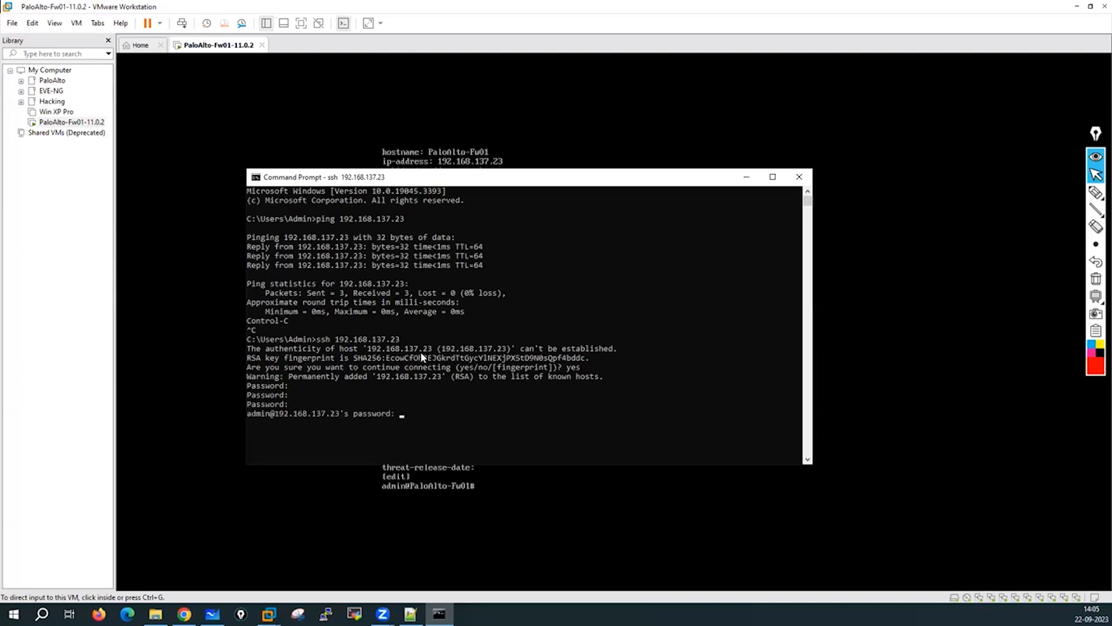
pyautogui.press('Return')
pyautogui.press('Return')
pyautogui.press('Return')
pyautogui.press('Return')
pyautogui.press('Return')
pyautogui.press('Return')
pyautogui.press('Return')
pyautogui.press('Return')
pyautogui.press('Return')
pyautogui.press('Return')
pyautogui.press('Return')
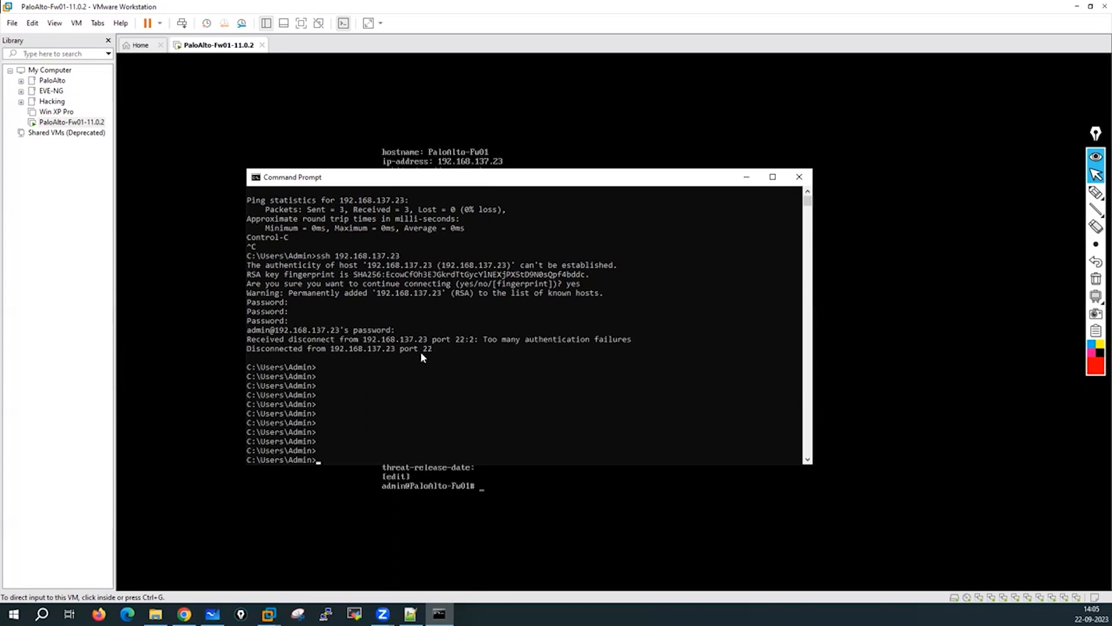
pyautogui.press('Up')
pyautogui.press('Left')
pyautogui.press('Left')
pyautogui.press('Left')
pyautogui.press('Left')
pyautogui.press('Left')
pyautogui.press('Left')
pyautogui.press('Left')
pyautogui.press('Left')
pyautogui.press('Left')
pyautogui.press('Left')
pyautogui.press('Left')
pyautogui.press('Left')
pyautogui.write('admin@')
pyautogui.press('Return')
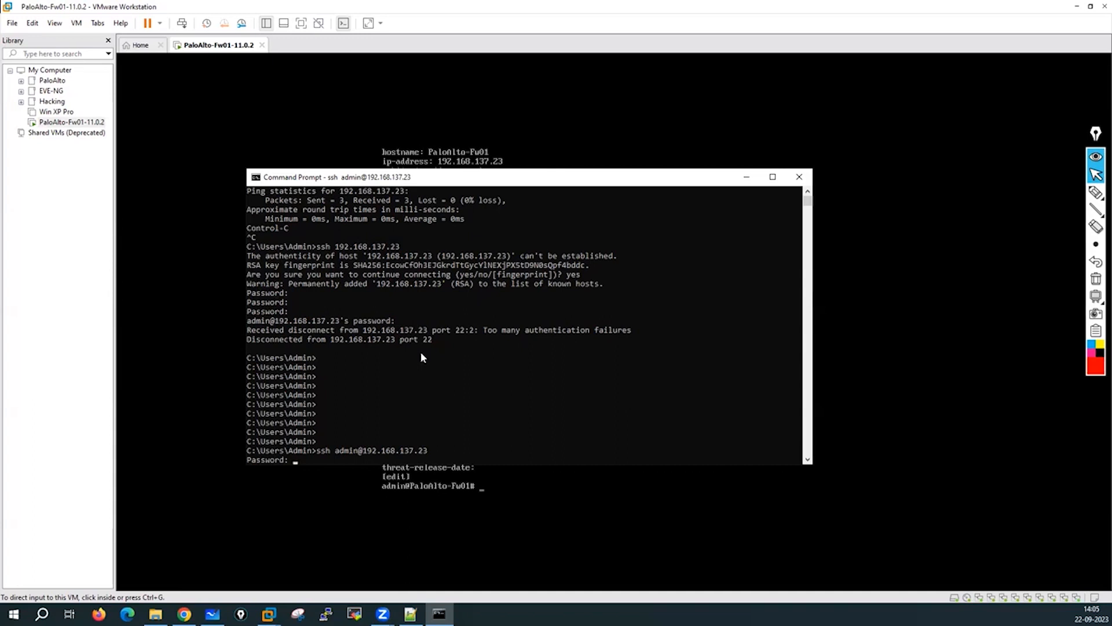
pyautogui.press('Return')
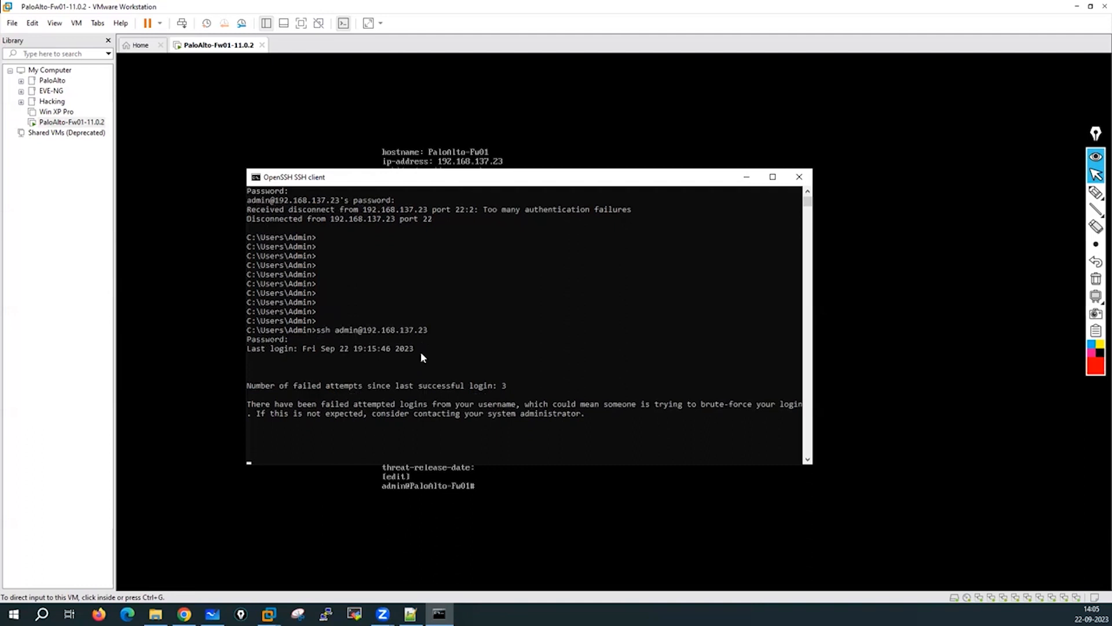
pyautogui.press('Return')
pyautogui.press('Return')
pyautogui.press('Return')
pyautogui.press('Return')
pyautogui.press('Return')
pyautogui.press('Return')
pyautogui.press('Return')
pyautogui.press('Return')
pyautogui.press('Return')
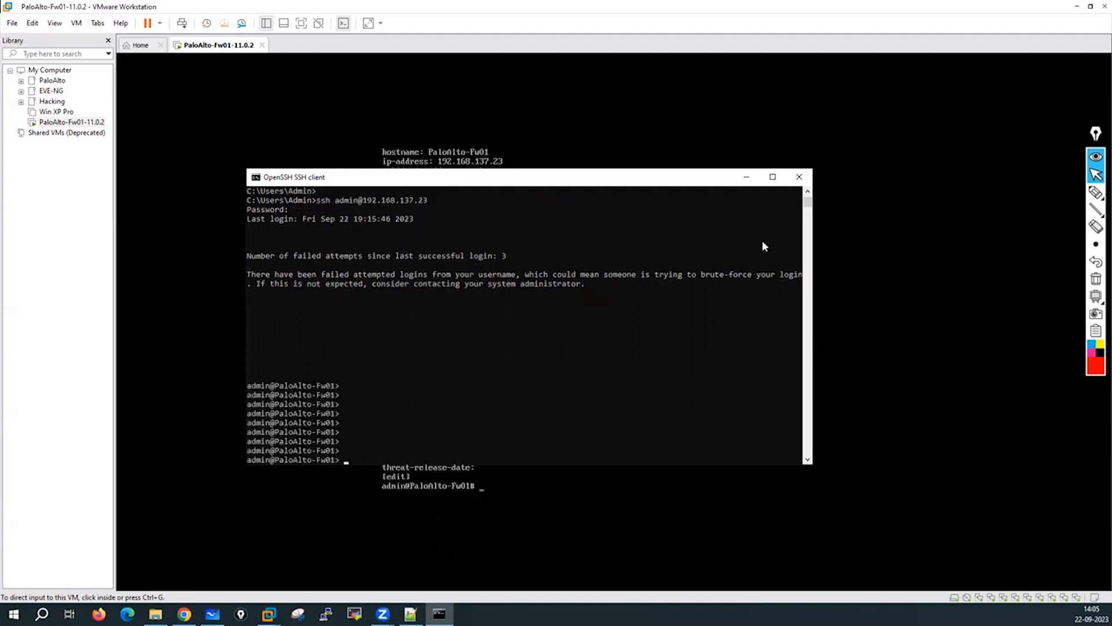
pyautogui.click(799, 176)
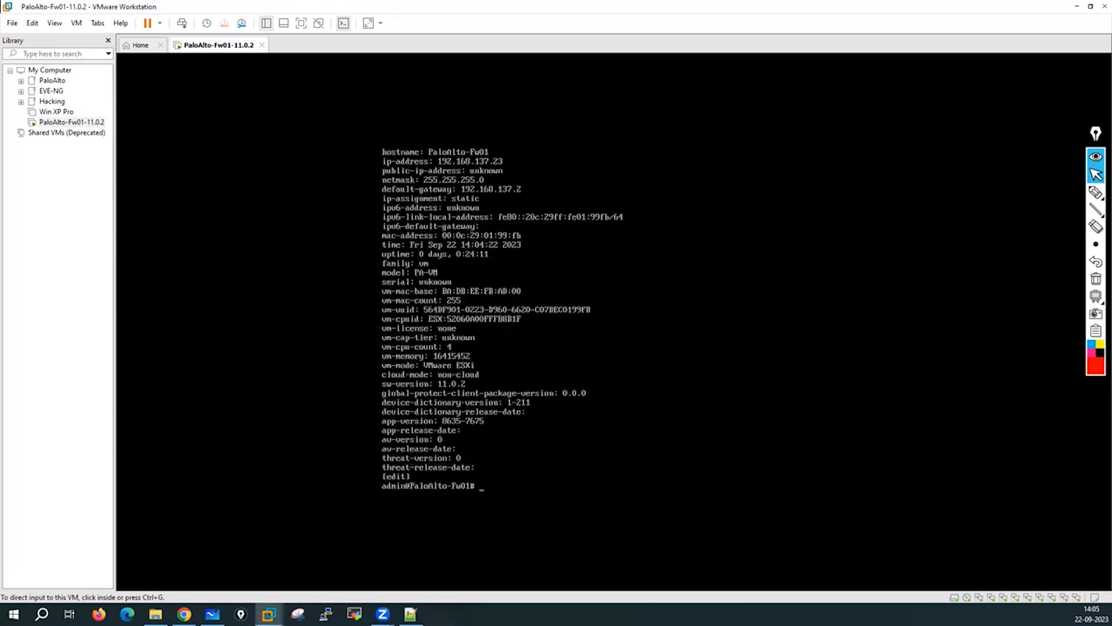
pyautogui.click(185, 614)
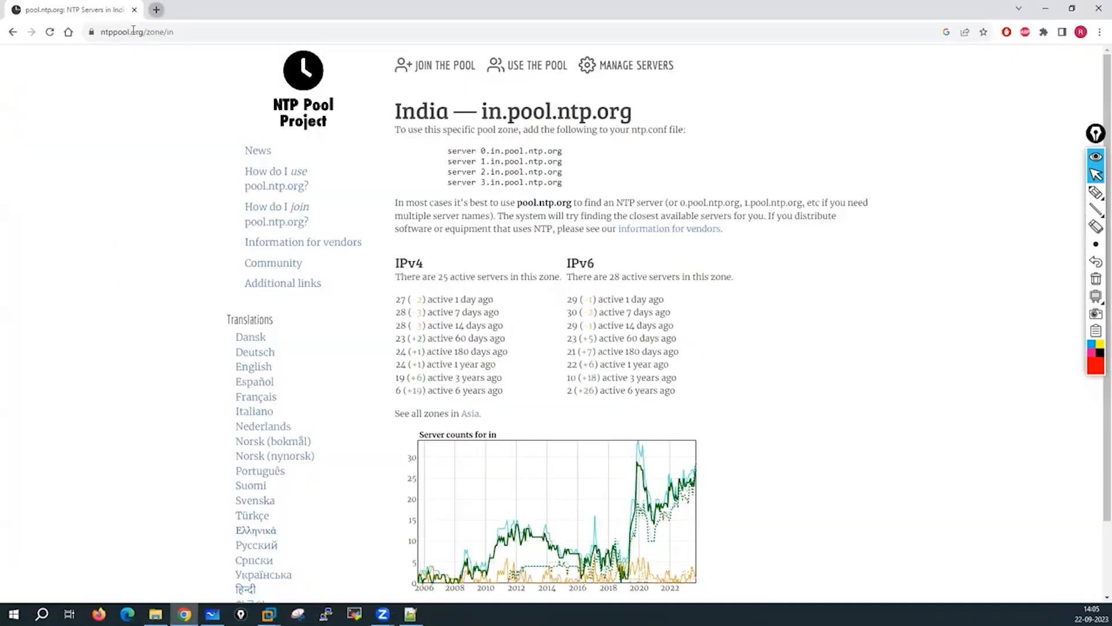
pyautogui.hotkey('ctrl', 'n')
pyautogui.write('https:')
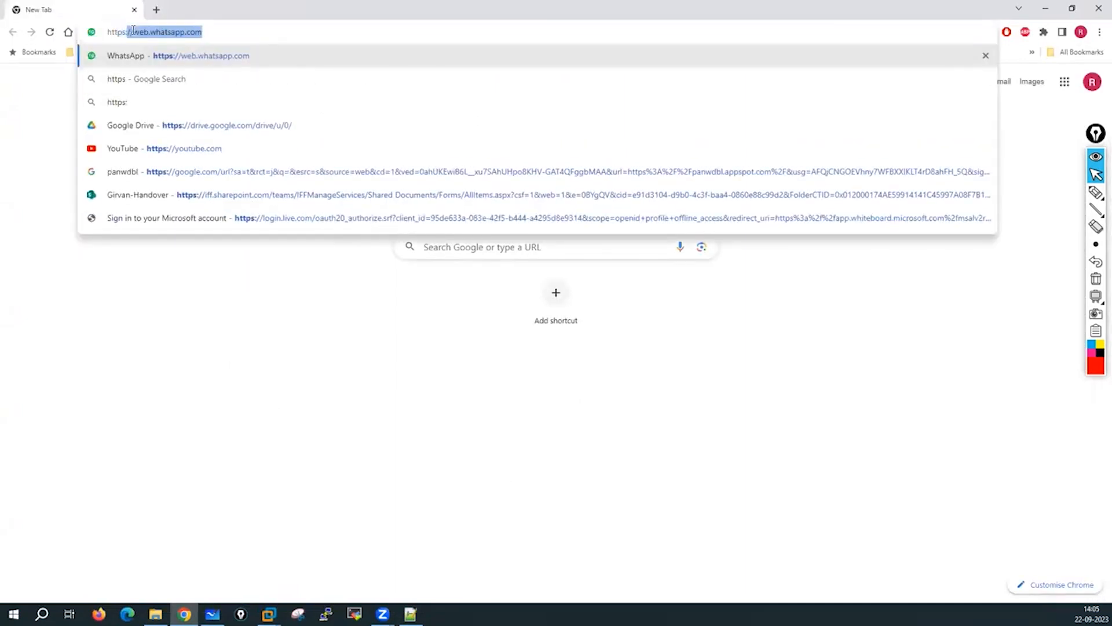
pyautogui.write('//192.1')
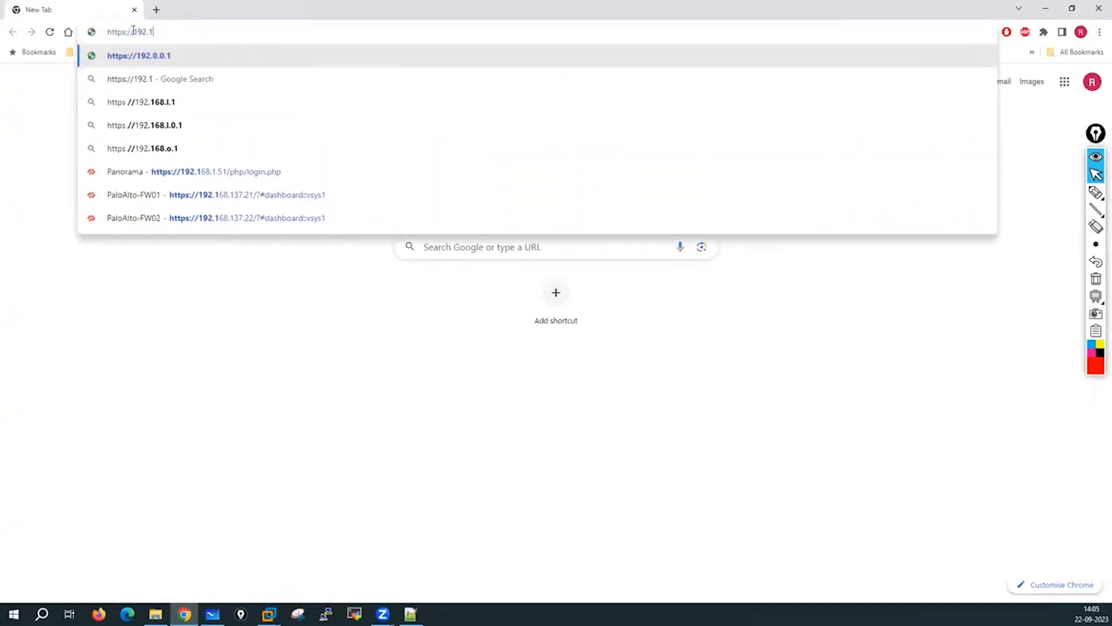
pyautogui.write('68.137.23')
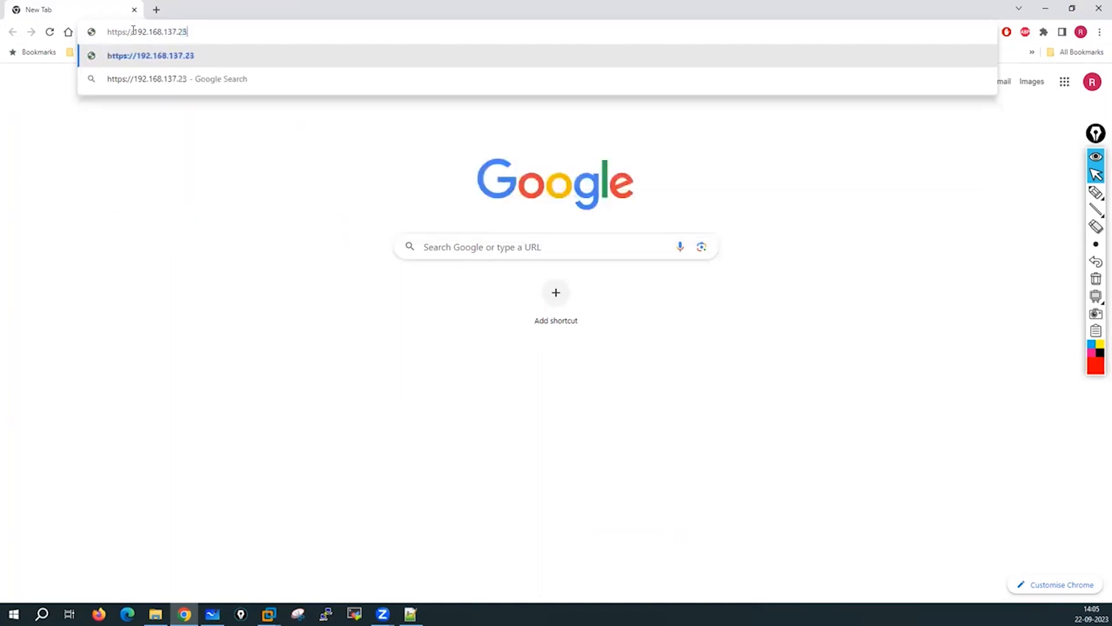
pyautogui.press('Return')
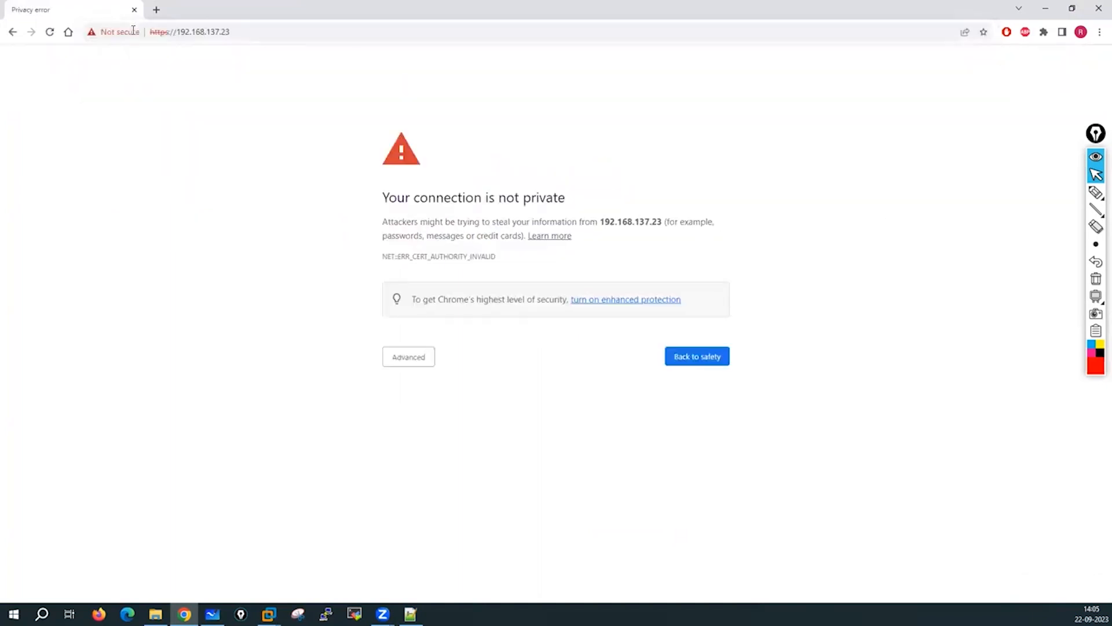
pyautogui.click(410, 356)
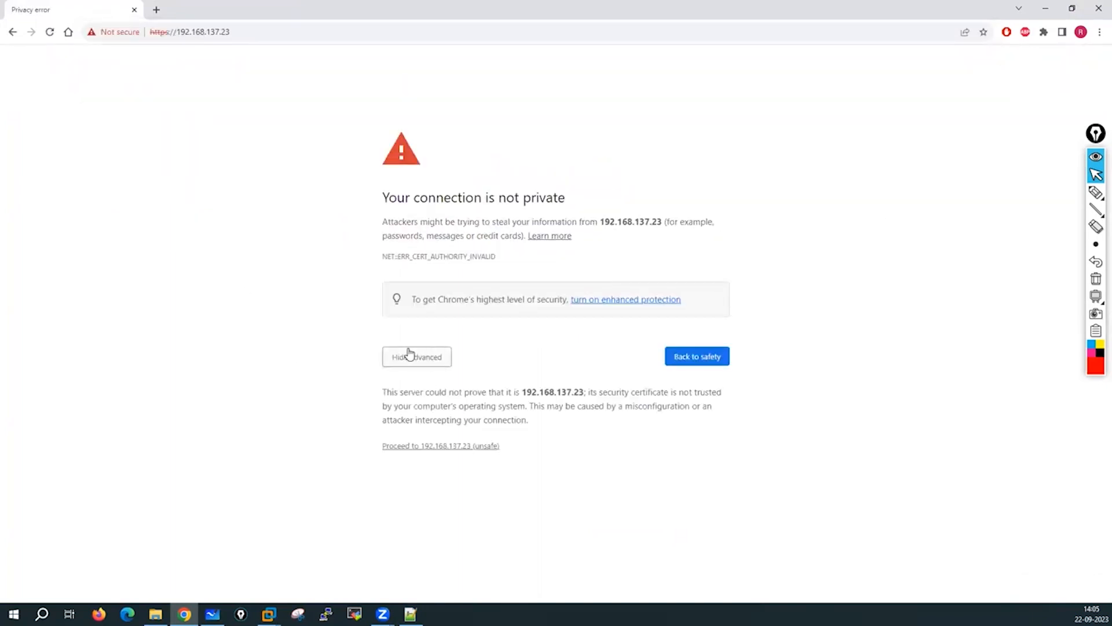
pyautogui.click(432, 447)
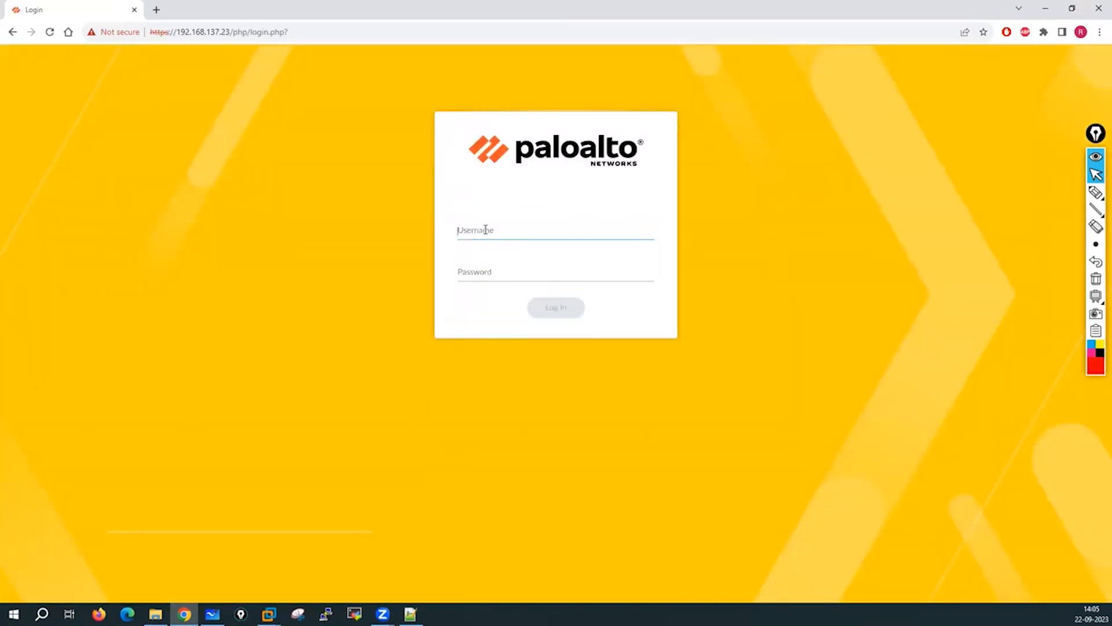
# Sign in to the web GUI as admin with the account password, then return to the VMware console.
pyautogui.write('admin')
pyautogui.press('Tab')
pyautogui.write('Admin@123')
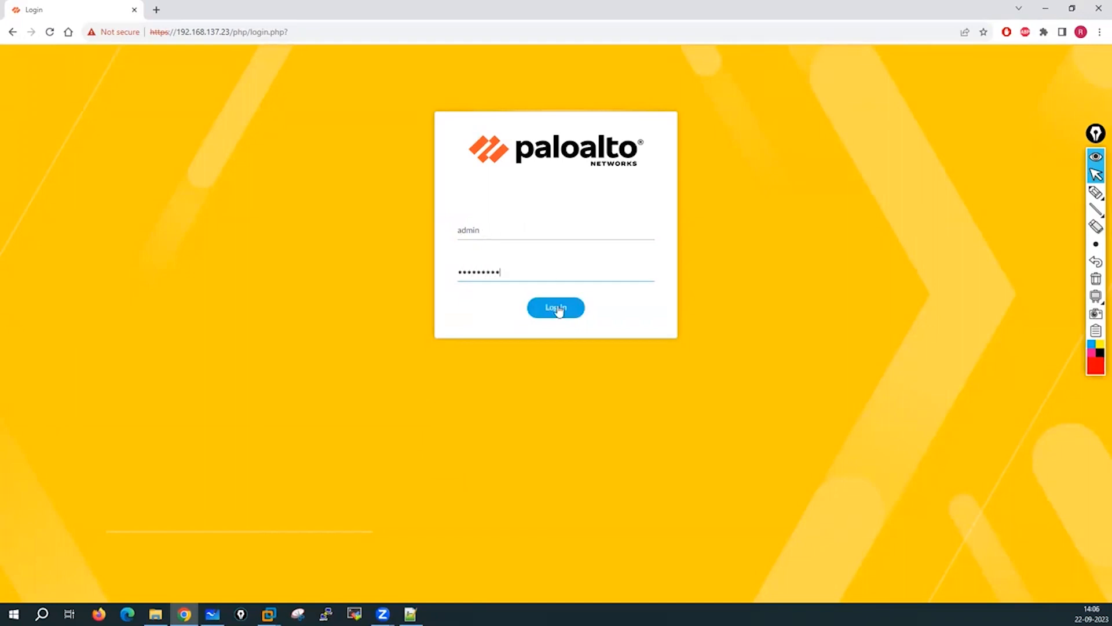
pyautogui.click(557, 311)
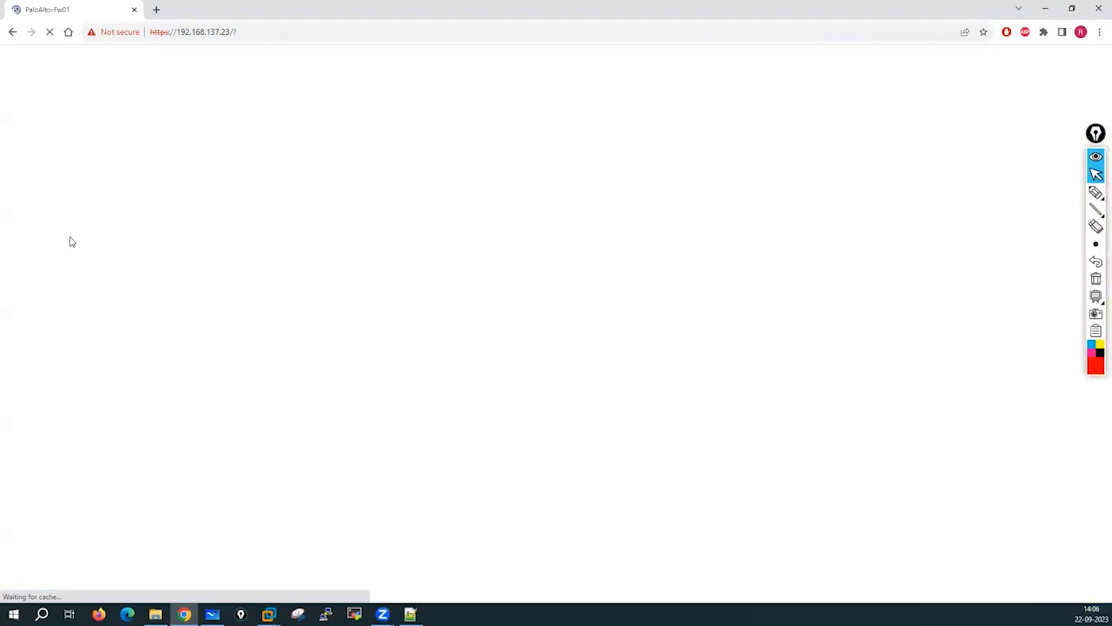
pyautogui.moveTo(269, 614)
pyautogui.click(328, 534)
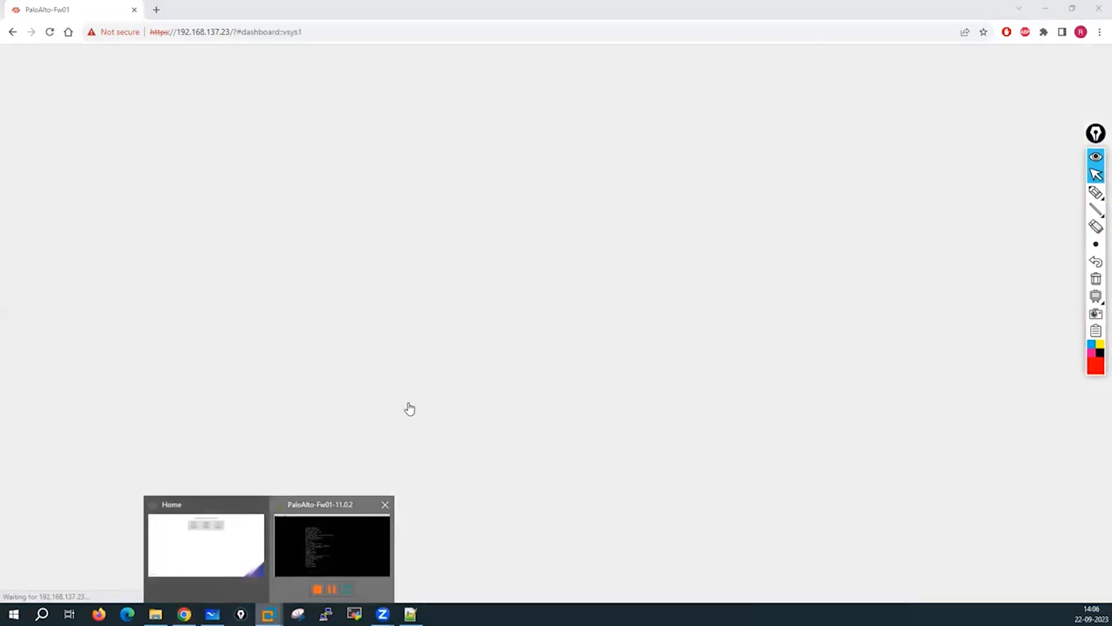
pyautogui.click(409, 407)
# Leave configuration mode on the firewall console with 'exit'.
pyautogui.press('Return')
pyautogui.press('Return')
pyautogui.press('Return')
pyautogui.press('Return')
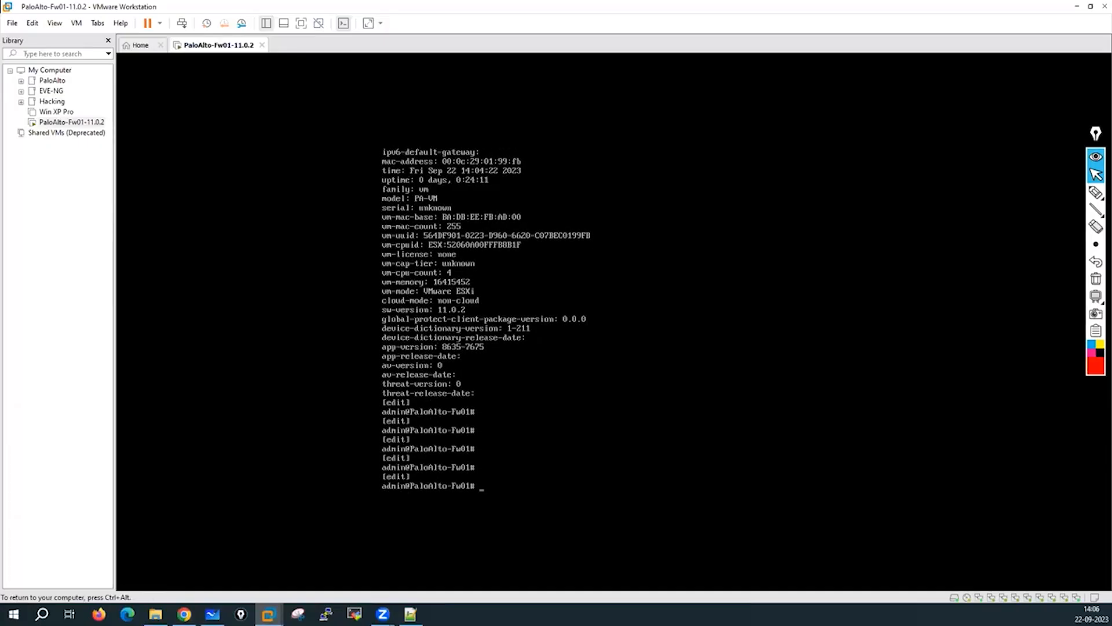
pyautogui.write('exit')
pyautogui.press('Return')
pyautogui.press('Return')
pyautogui.press('Return')
pyautogui.press('Return')
pyautogui.press('Return')
pyautogui.press('Return')
pyautogui.press('Return')
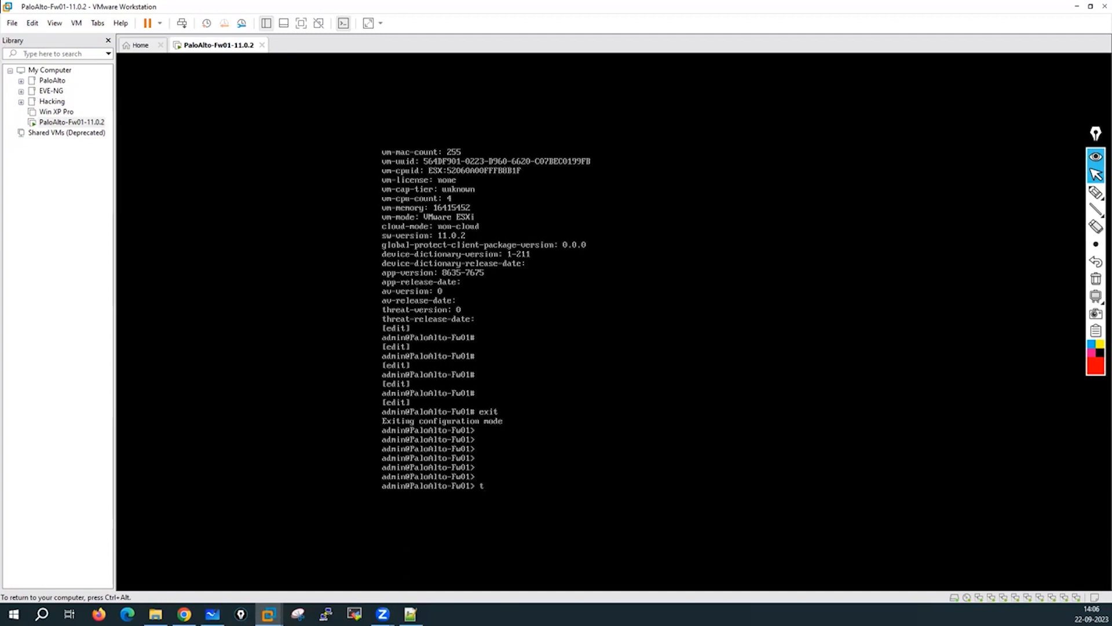
# Enter the command 'tail follow yes mp-log authd.log' to stream the authentication log.
pyautogui.write('tailf')
pyautogui.press('BackSpace')
pyautogui.press('BackSpace')
pyautogui.press('BackSpace')
pyautogui.write('il follow yes mp-log authd.log')
# Follow the authd log briefly, then stop it with Ctrl+C.
pyautogui.press('Return')
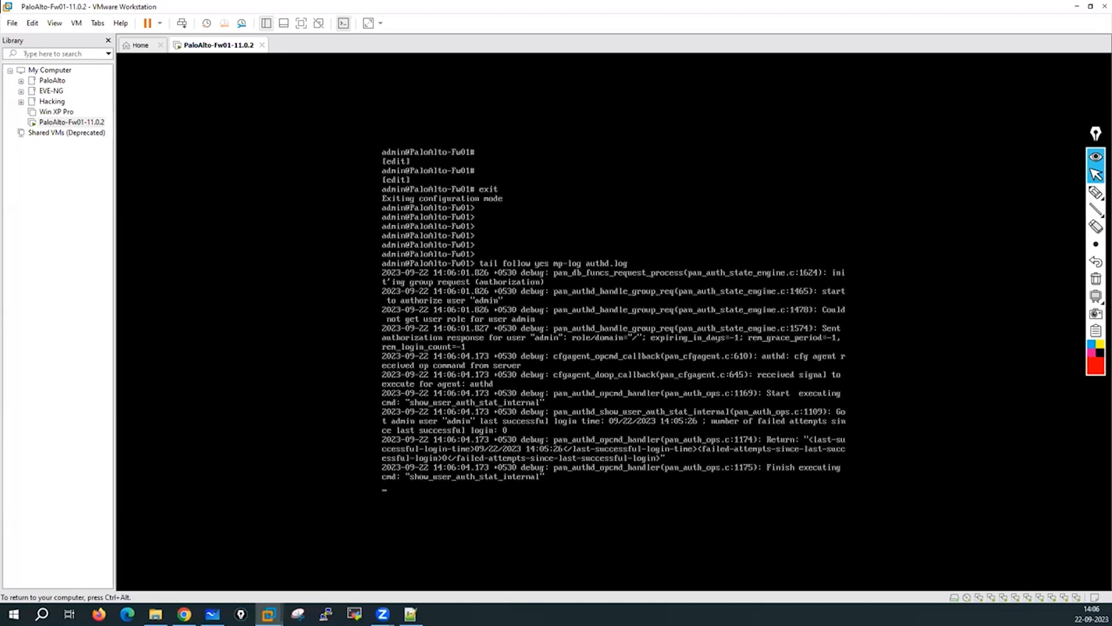
pyautogui.press('Return')
pyautogui.press('Return')
pyautogui.press('Return')
pyautogui.press('Return')
pyautogui.press('Return')
pyautogui.press('Return')
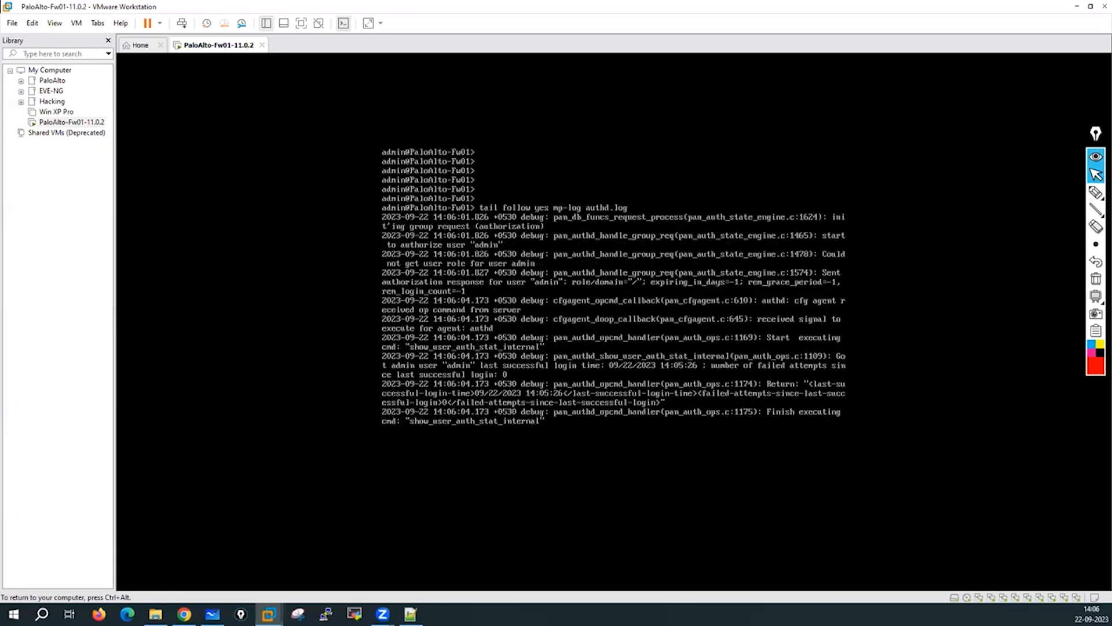
pyautogui.hotkey('ctrl', 'c')
# Open mp-log authd.log with 'less' and page down to the latest login entries.
pyautogui.press('Up')
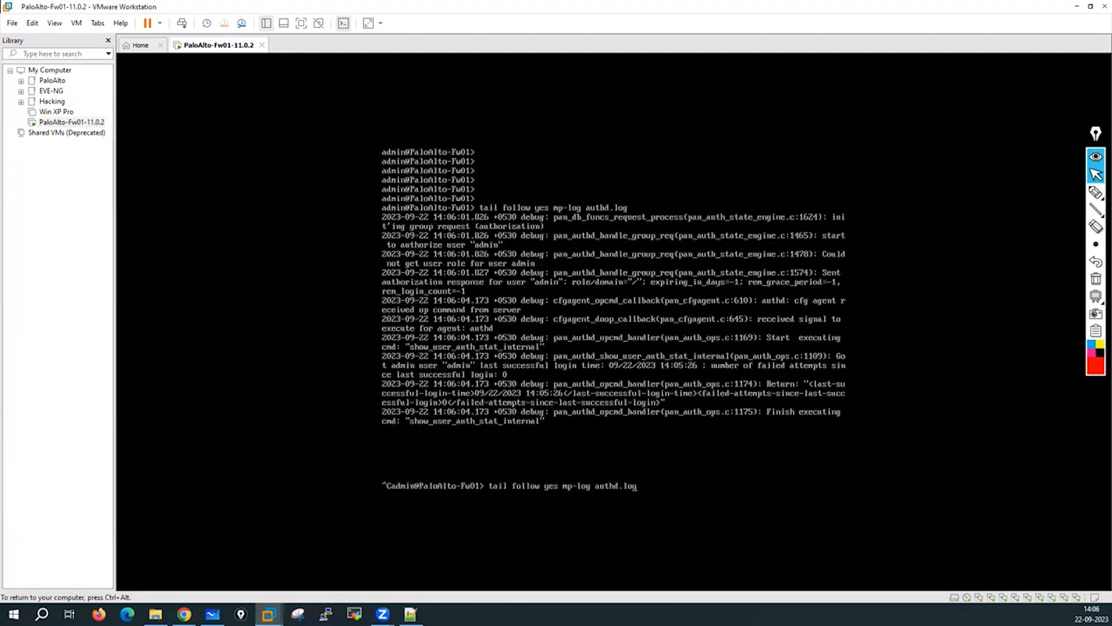
pyautogui.press('BackSpace')
pyautogui.press('BackSpace')
pyautogui.press('BackSpace')
pyautogui.press('BackSpace')
pyautogui.press('BackSpace')
pyautogui.press('BackSpace')
pyautogui.press('BackSpace')
pyautogui.press('BackSpace')
pyautogui.press('BackSpace')
pyautogui.press('BackSpace')
pyautogui.press('BackSpace')
pyautogui.press('BackSpace')
pyautogui.press('BackSpace')
pyautogui.press('BackSpace')
pyautogui.press('BackSpace')
pyautogui.press('BackSpace')
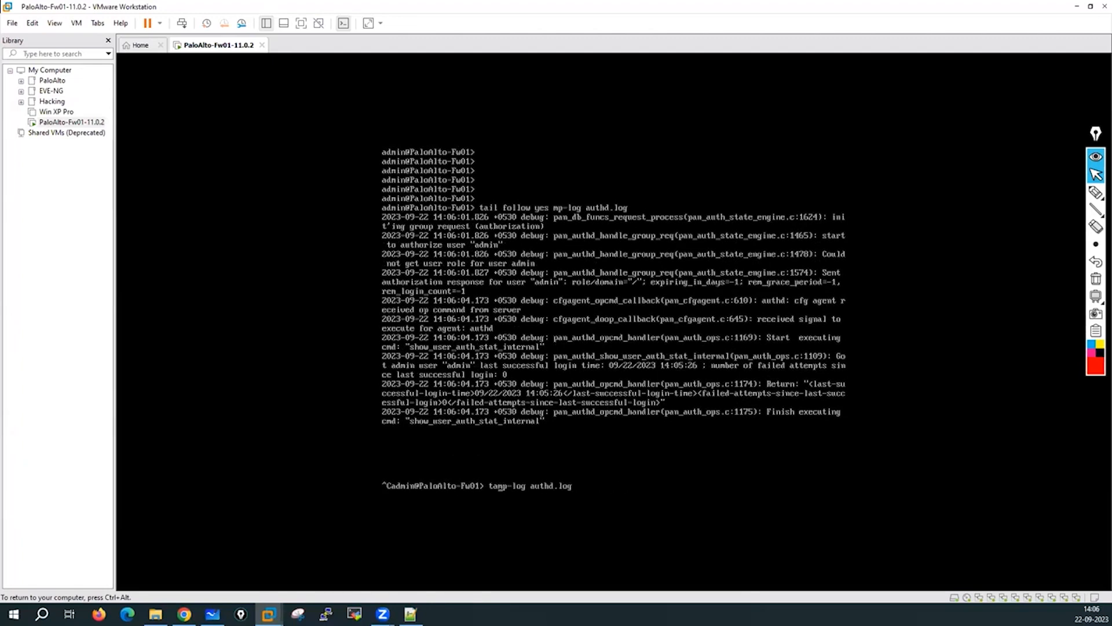
pyautogui.write('less')
pyautogui.press('Return')
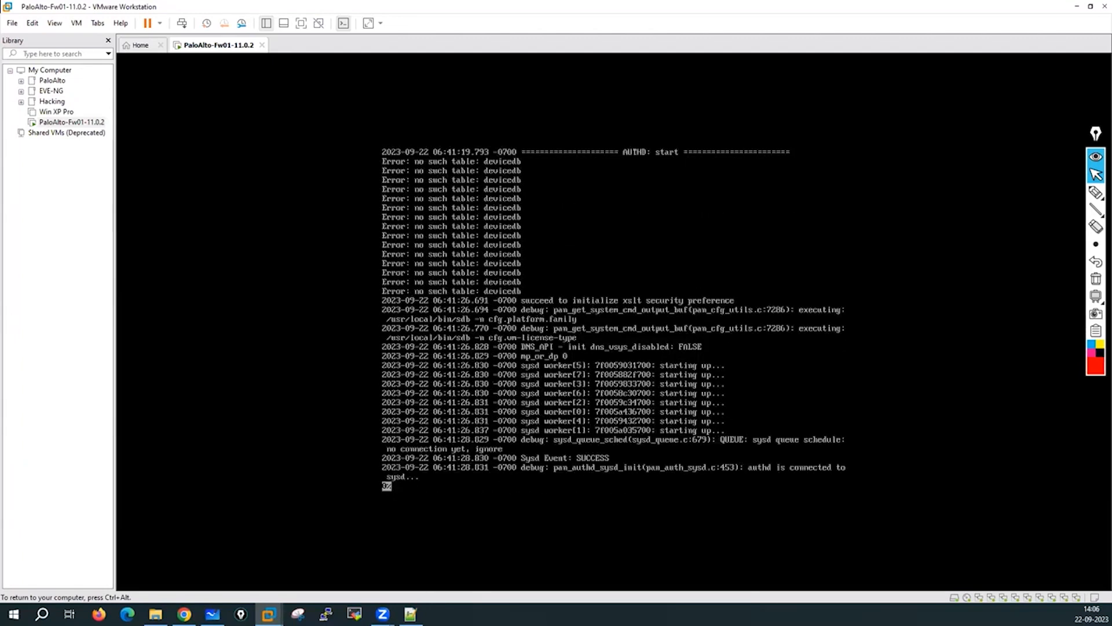
pyautogui.press('Down')
pyautogui.press('Down')
pyautogui.press('Down')
pyautogui.press('Down')
pyautogui.press('Down')
pyautogui.press('Down')
pyautogui.press('Down')
pyautogui.press('Down')
pyautogui.press('Down')
pyautogui.press('Down')
pyautogui.press('Down')
pyautogui.press('Down')
pyautogui.press('Down')
pyautogui.press('Down')
pyautogui.press('Down')
pyautogui.press('Down')
pyautogui.press('Down')
pyautogui.press('Down')
pyautogui.press('Down')
pyautogui.press('Down')
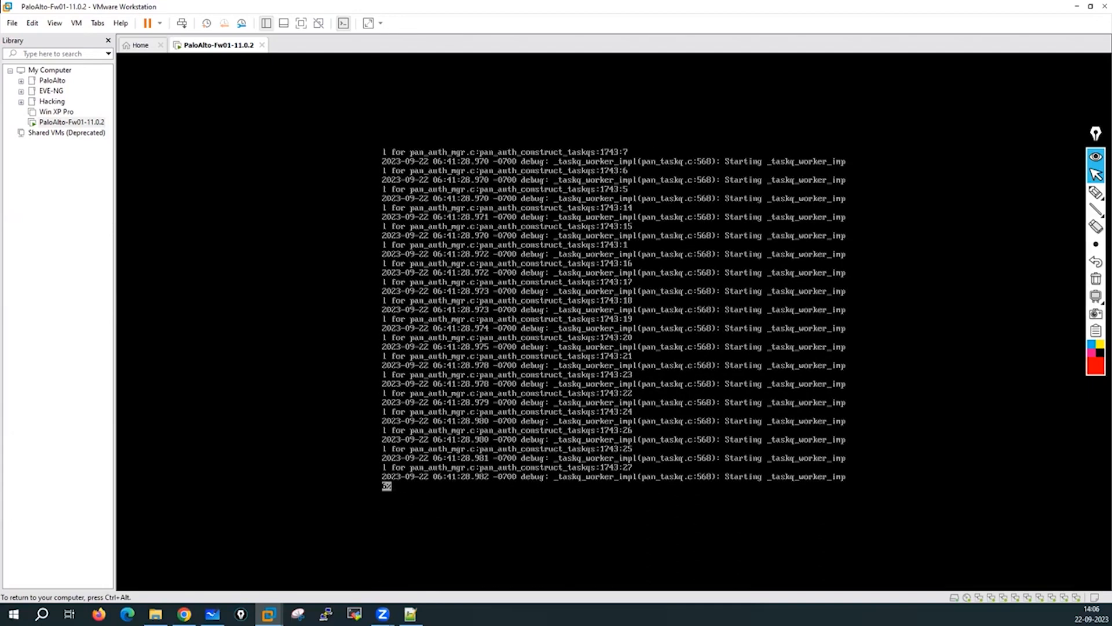
pyautogui.press('Down')
pyautogui.press('Down')
pyautogui.press('Down')
pyautogui.press('Down')
pyautogui.press('Down')
pyautogui.press('Down')
pyautogui.press('Down')
pyautogui.press('Down')
pyautogui.press('Down')
pyautogui.press('Down')
pyautogui.press('Down')
pyautogui.press('Down')
pyautogui.press('Down')
pyautogui.press('Down')
pyautogui.press('Down')
pyautogui.press('Down')
pyautogui.press('Down')
pyautogui.press('Down')
pyautogui.press('Down')
pyautogui.press('Down')
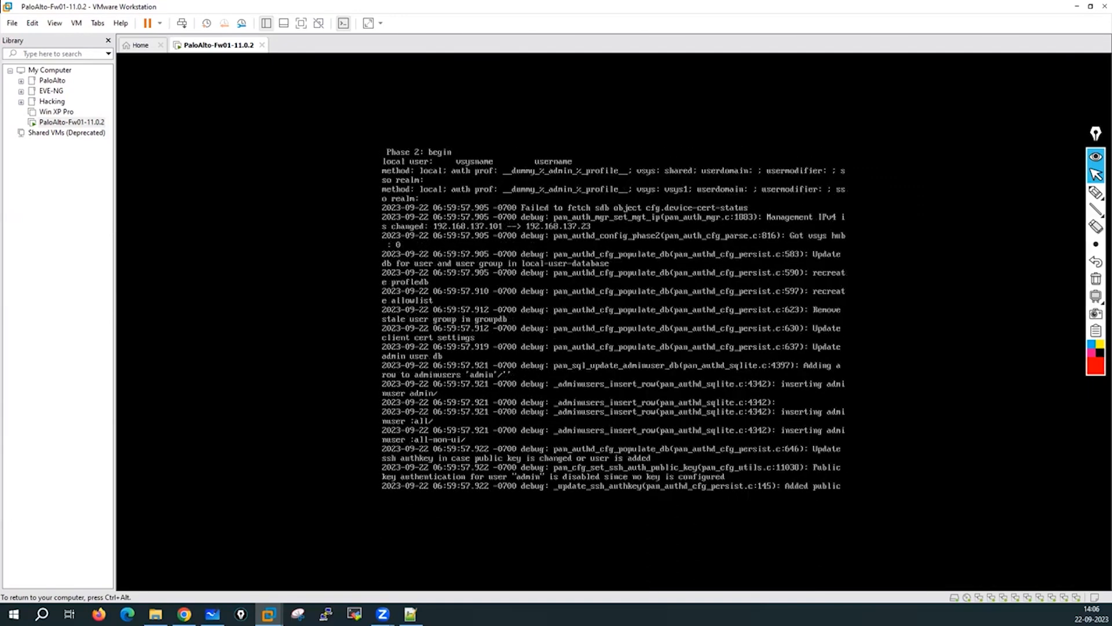
pyautogui.press('Down')
pyautogui.press('Down')
pyautogui.press('Down')
pyautogui.press('Down')
pyautogui.press('Down')
pyautogui.press('Down')
pyautogui.press('Down')
pyautogui.press('Down')
pyautogui.press('Down')
pyautogui.press('Down')
pyautogui.press('Down')
pyautogui.press('Down')
pyautogui.press('Down')
pyautogui.press('Down')
pyautogui.press('Down')
pyautogui.press('Down')
pyautogui.press('Down')
pyautogui.press('Down')
pyautogui.press('Down')
pyautogui.press('Down')
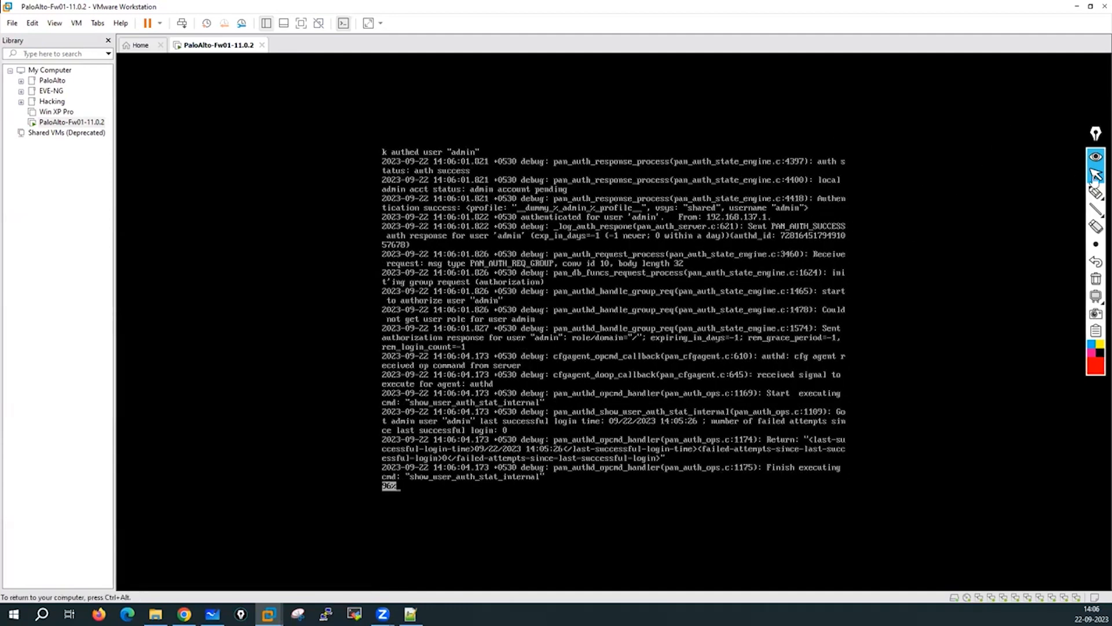
# Return to the firewall prompt, release the VM and minimize VMware to reveal the PAN-OS dashboard.
pyautogui.click(1096, 192)
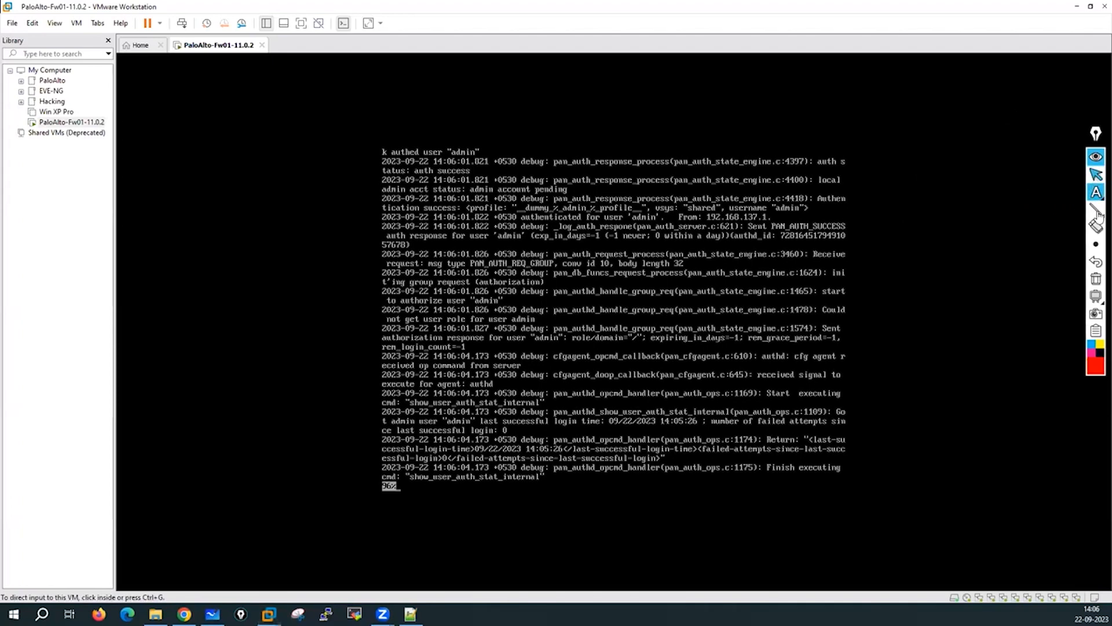
pyautogui.moveTo(1097, 191)
pyautogui.click(1041, 194)
pyautogui.click(1095, 174)
pyautogui.click(760, 325)
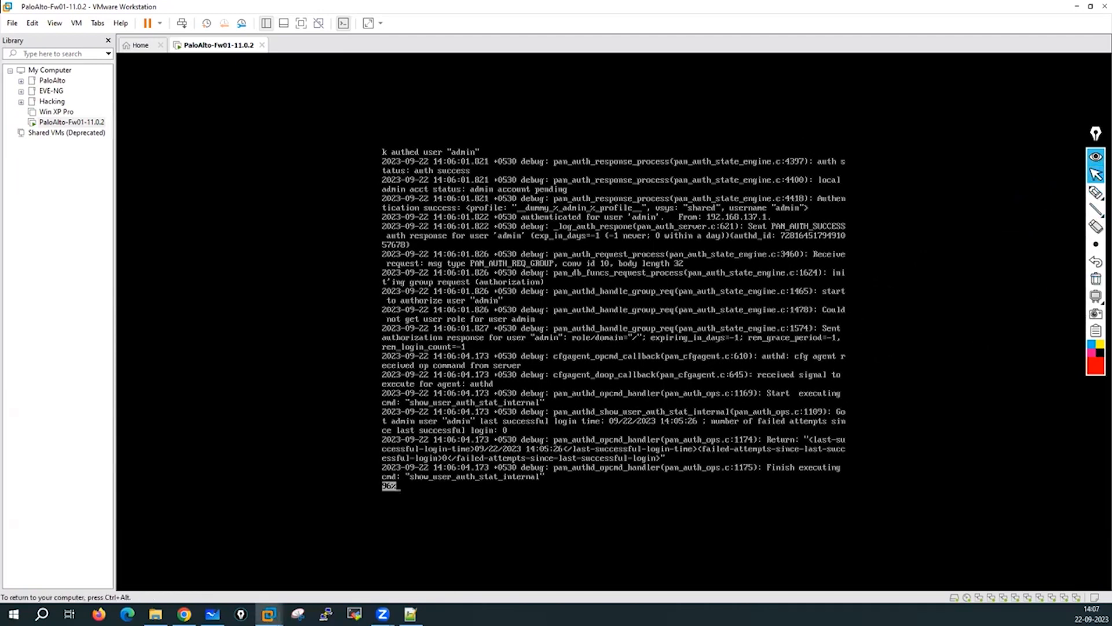
pyautogui.press('Return')
pyautogui.press('Return')
pyautogui.press('Return')
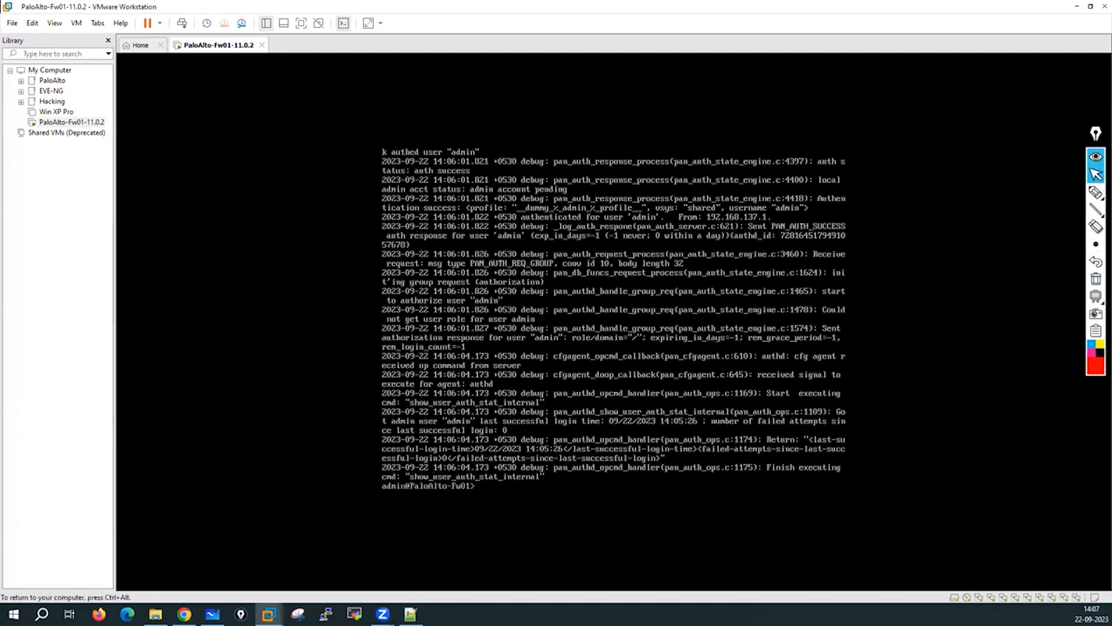
pyautogui.hotkey('ctrl', 'alt')
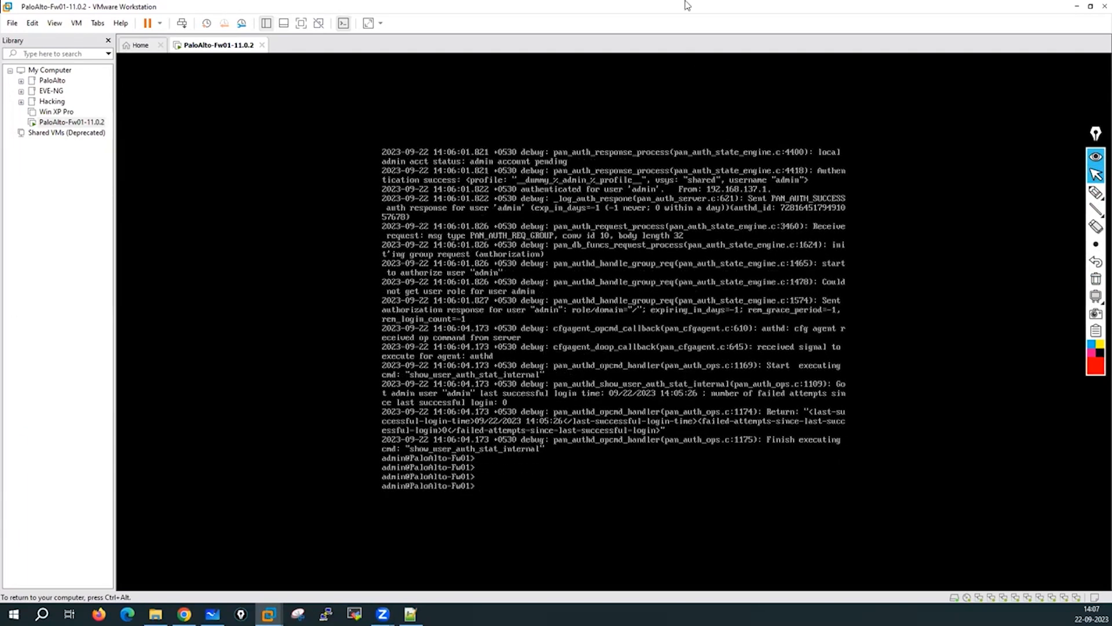
pyautogui.click(1078, 10)
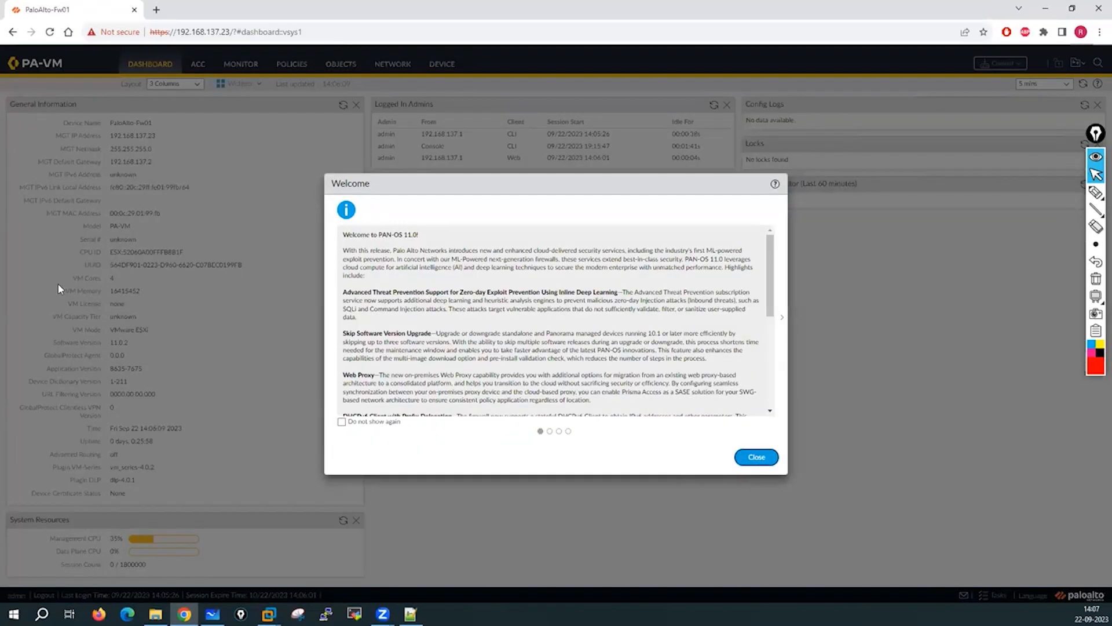
pyautogui.click(757, 457)
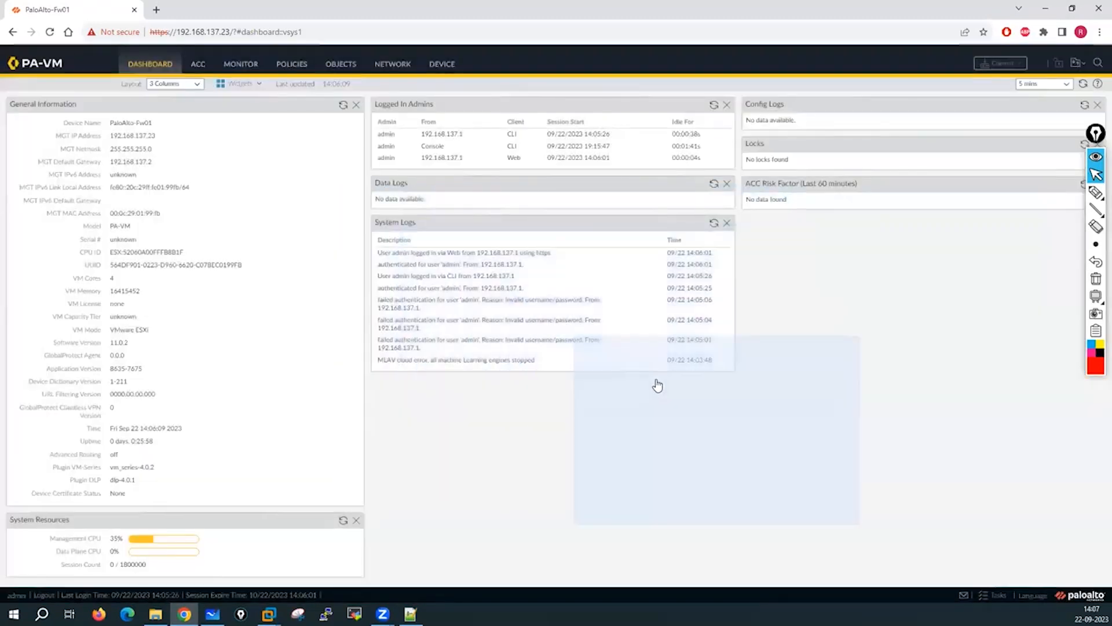
# Dismiss the telemetry prompt, return to the Dashboard and zoom Chrome to 110%.
pyautogui.click(668, 385)
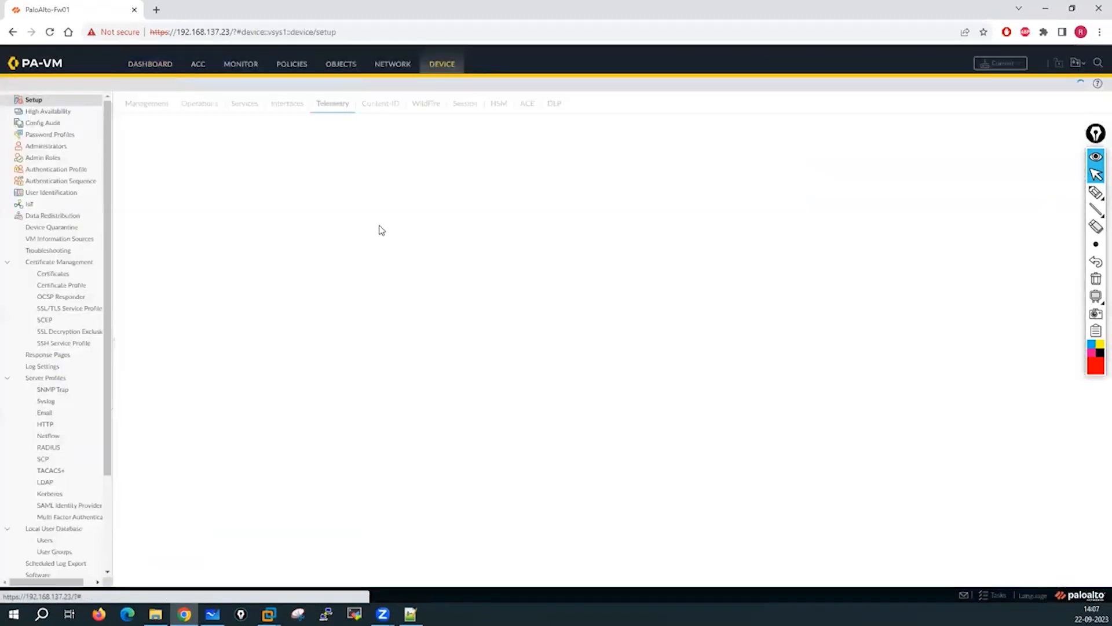
pyautogui.click(152, 65)
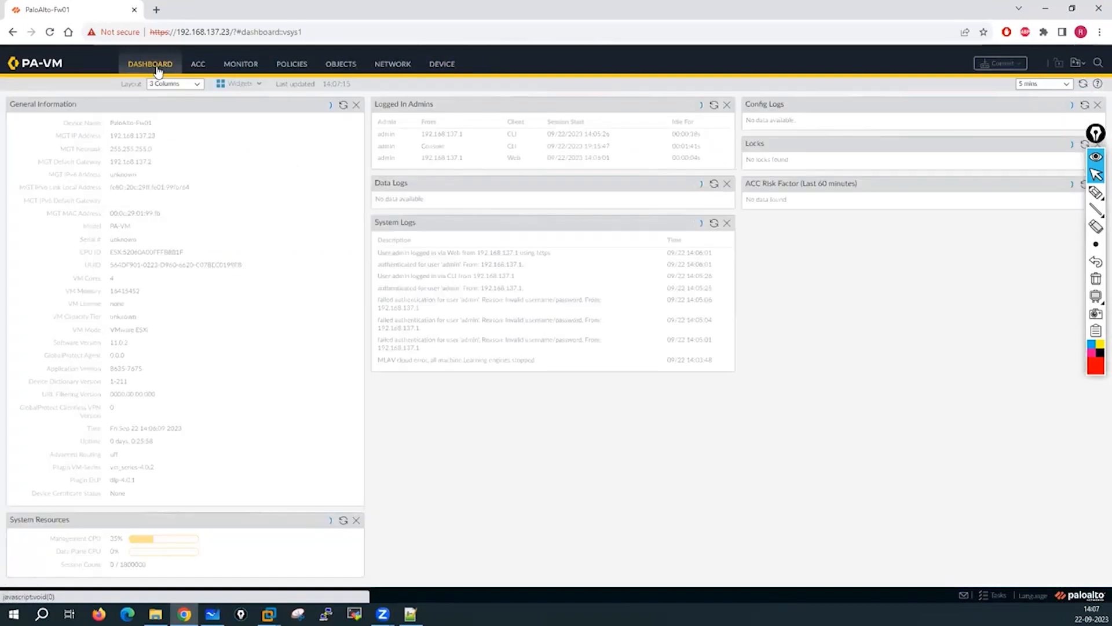
pyautogui.click(1100, 32)
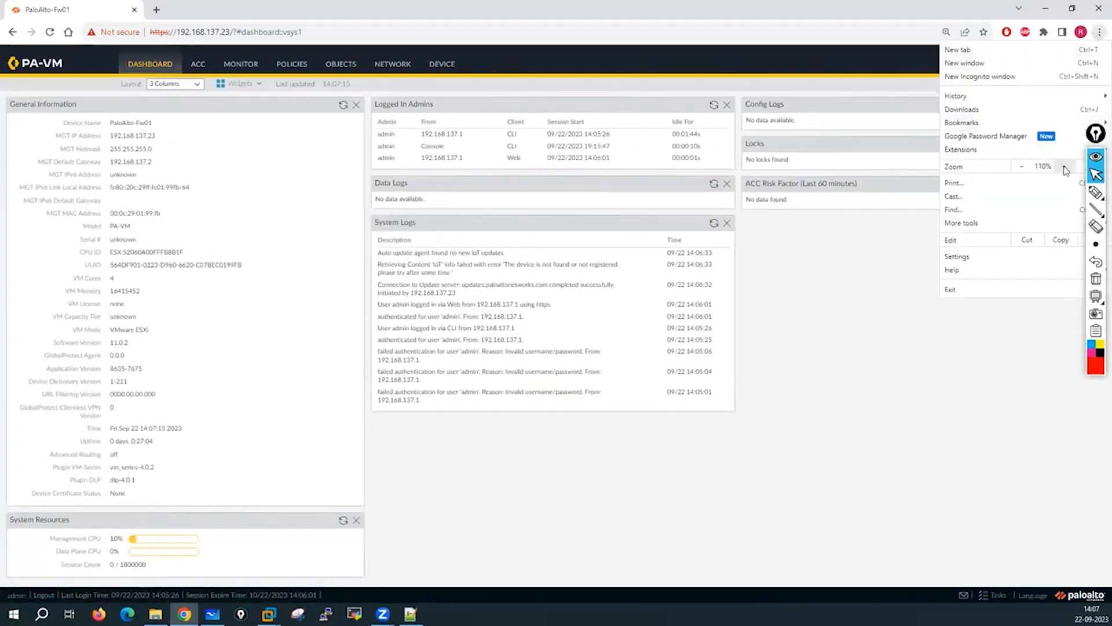
pyautogui.click(1064, 167)
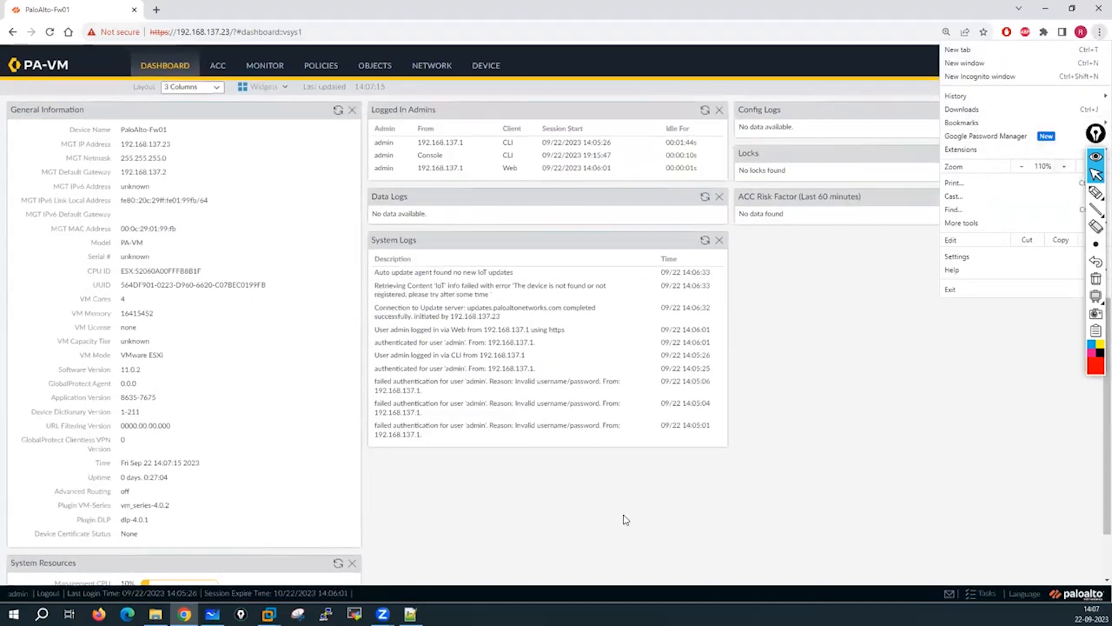
pyautogui.click(566, 462)
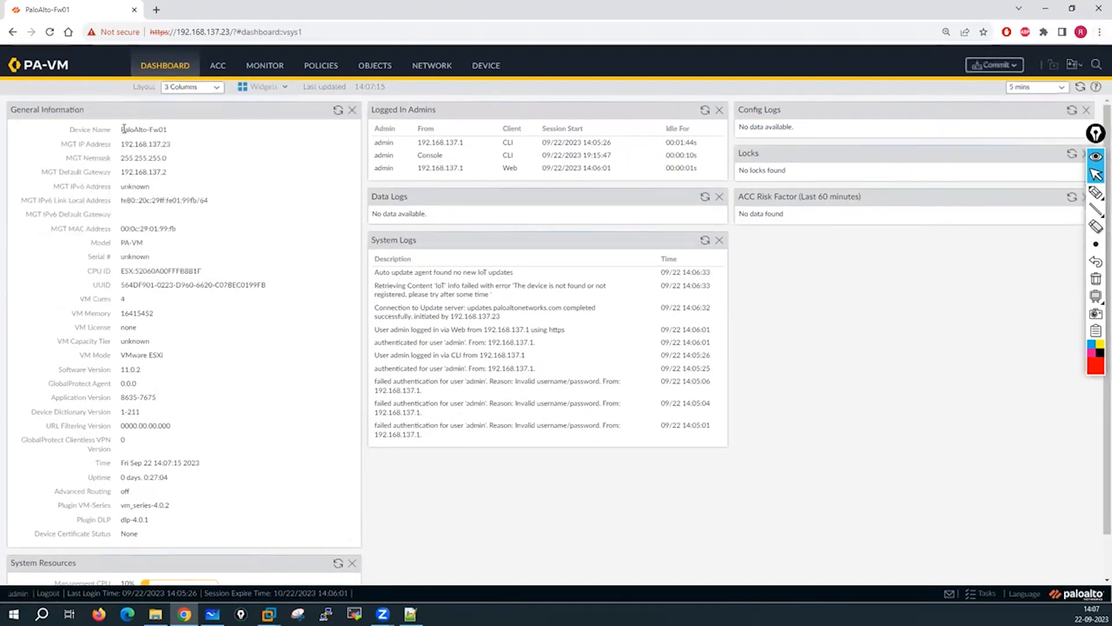
# Highlight the dashboard's device name, management address, MAC, VM and software version details.
pyautogui.moveTo(121, 130); pyautogui.dragTo(211, 174)
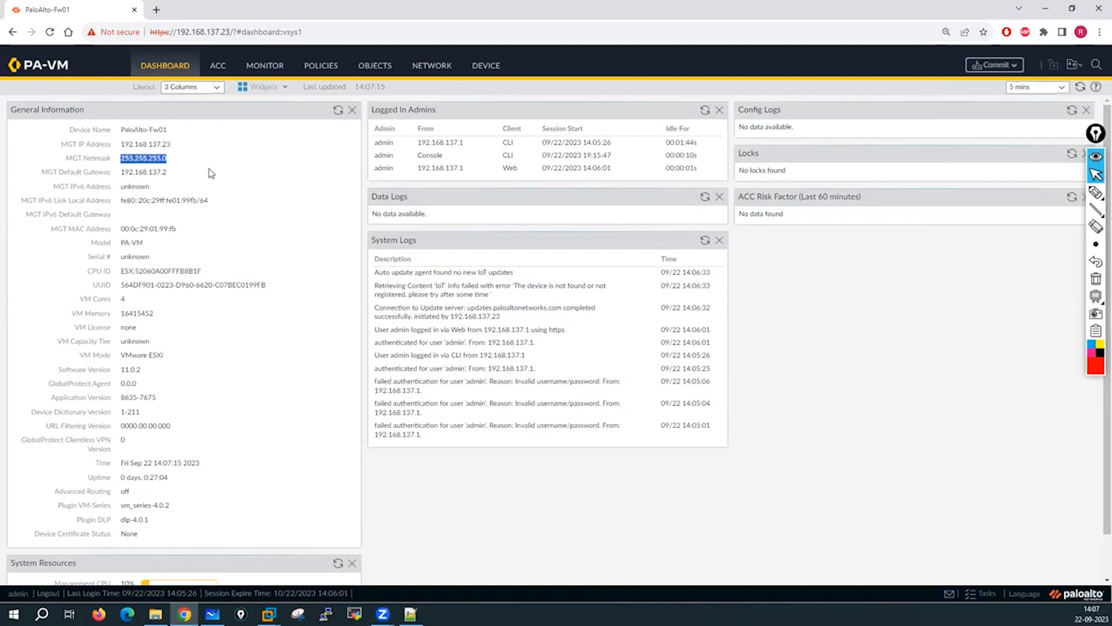
pyautogui.moveTo(69, 132); pyautogui.dragTo(133, 187)
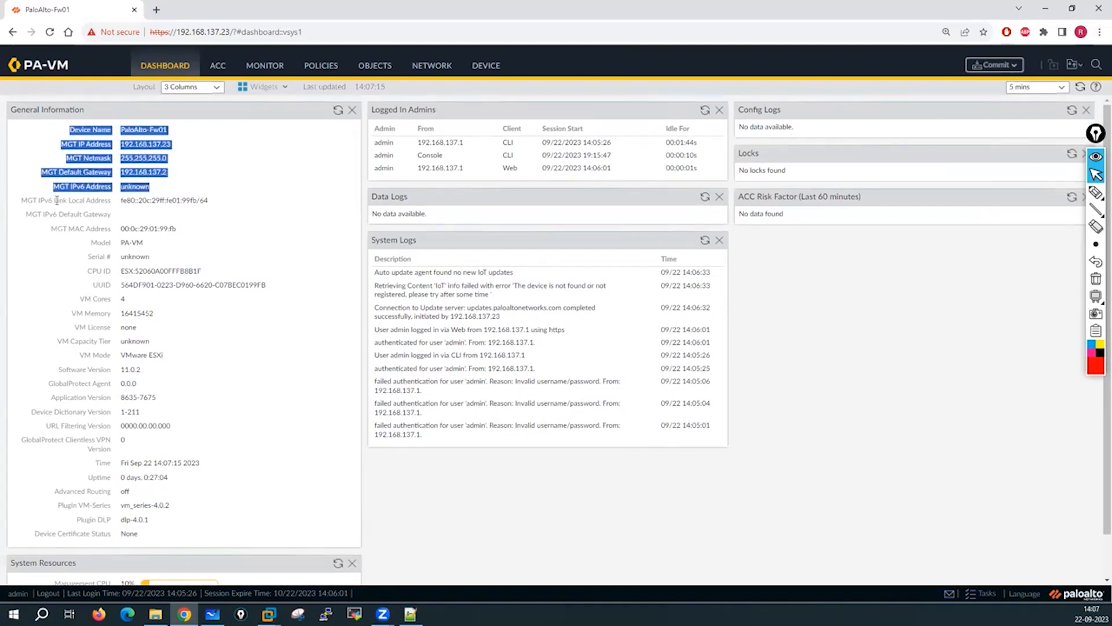
pyautogui.moveTo(27, 200); pyautogui.dragTo(193, 300)
pyautogui.click(191, 357)
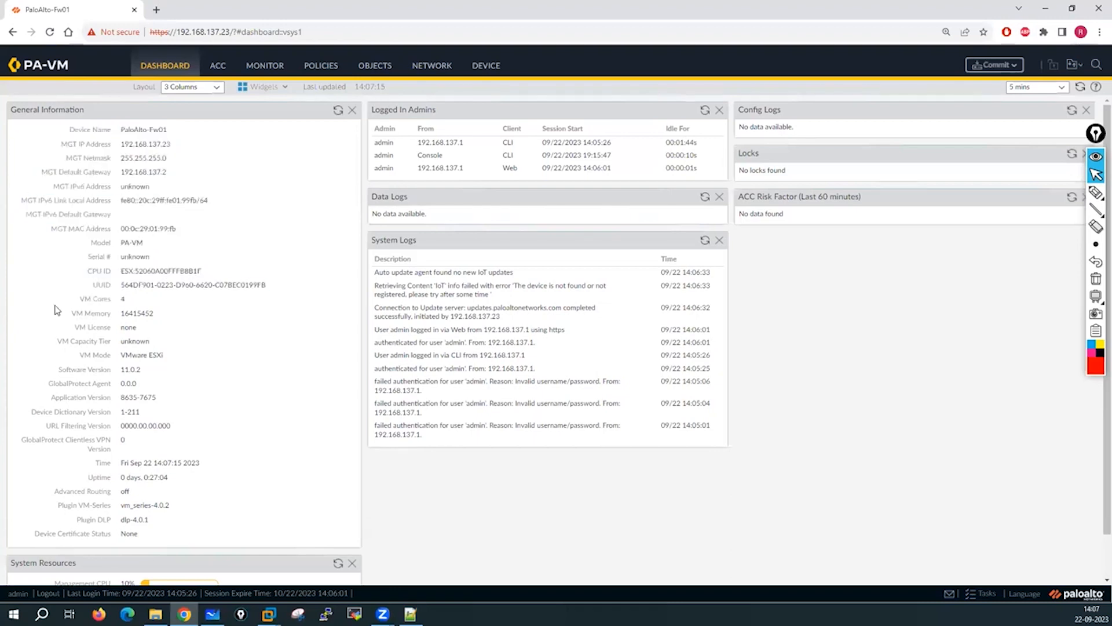
pyautogui.moveTo(54, 305); pyautogui.dragTo(216, 524)
pyautogui.click(456, 438)
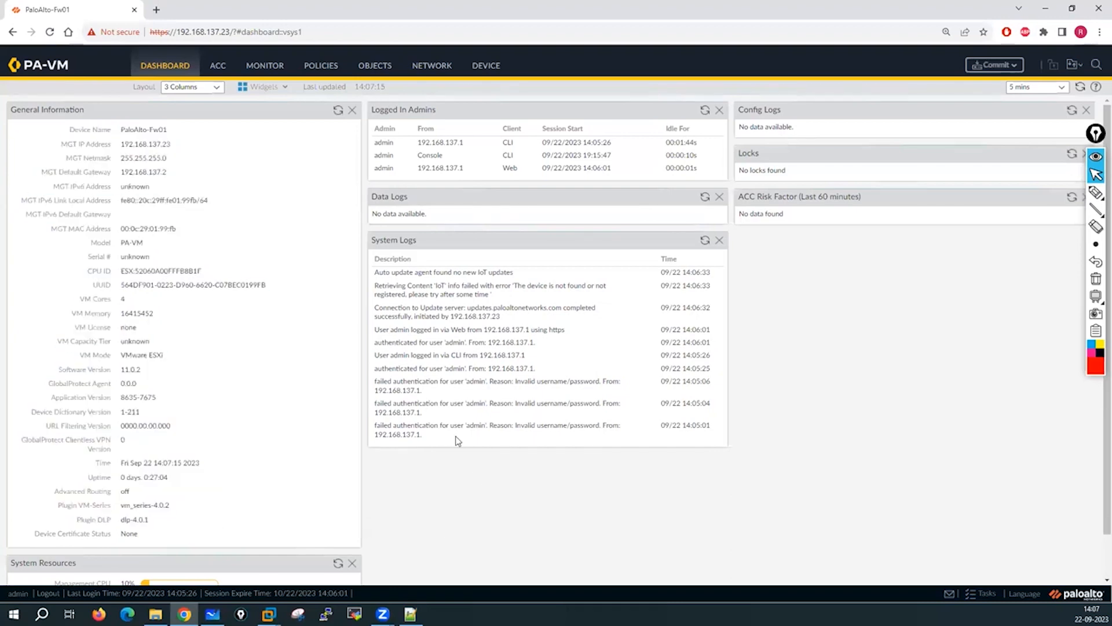
# View the traffic logs, the Ethernet interfaces list, then Device > Setup > Management.
pyautogui.click(259, 71)
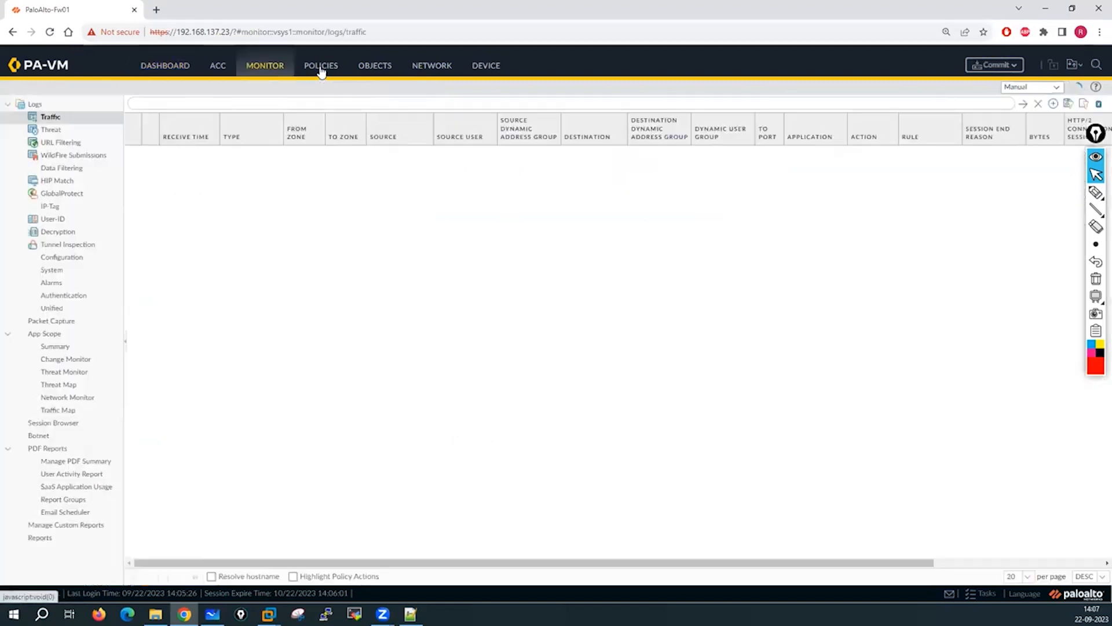
pyautogui.click(432, 70)
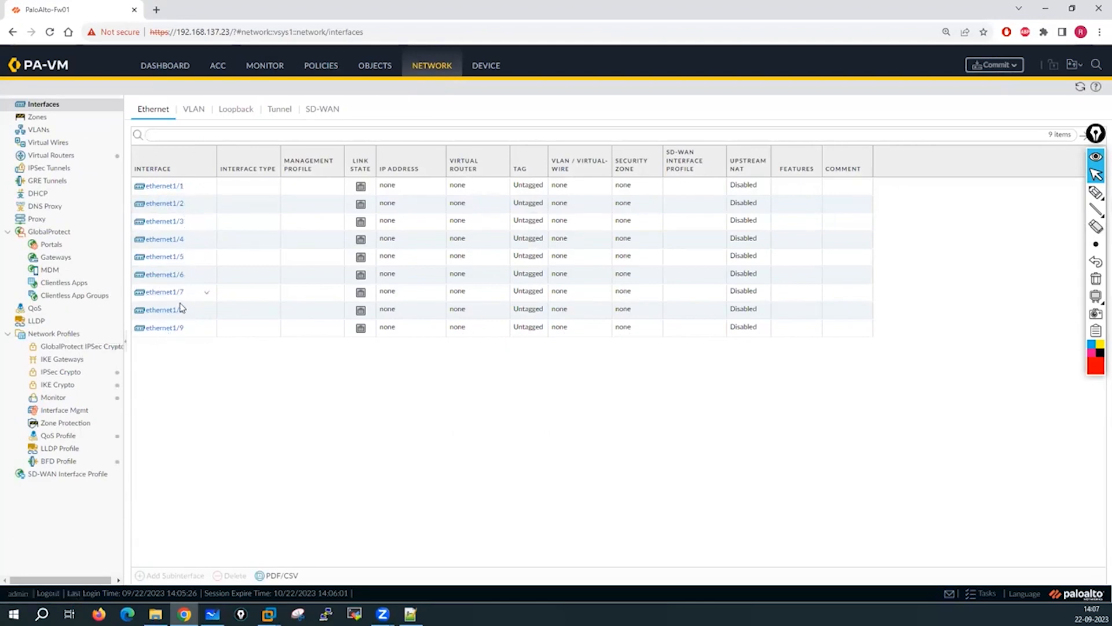
pyautogui.click(487, 66)
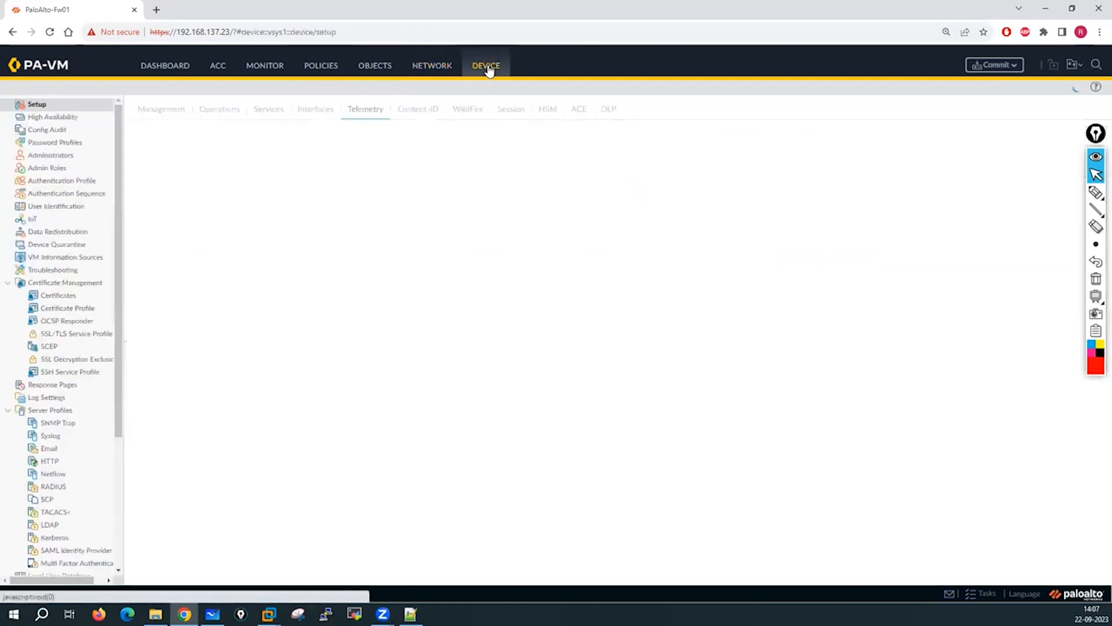
pyautogui.click(152, 110)
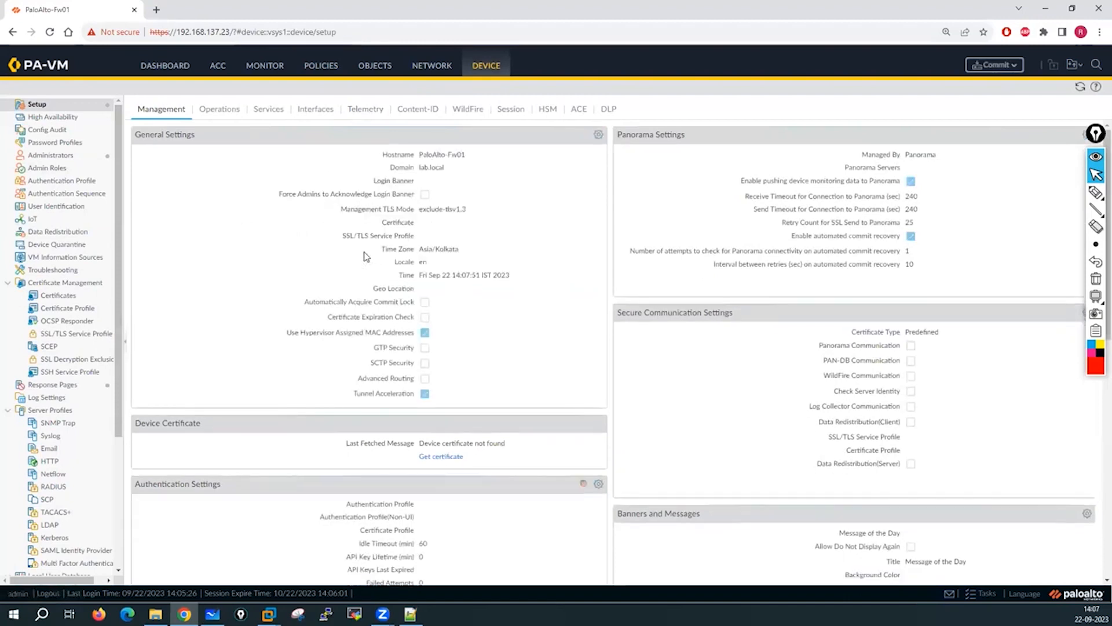
# Open General Settings, clear the hostname and inspect the domain and TLS fields, then discard changes.
pyautogui.click(599, 137)
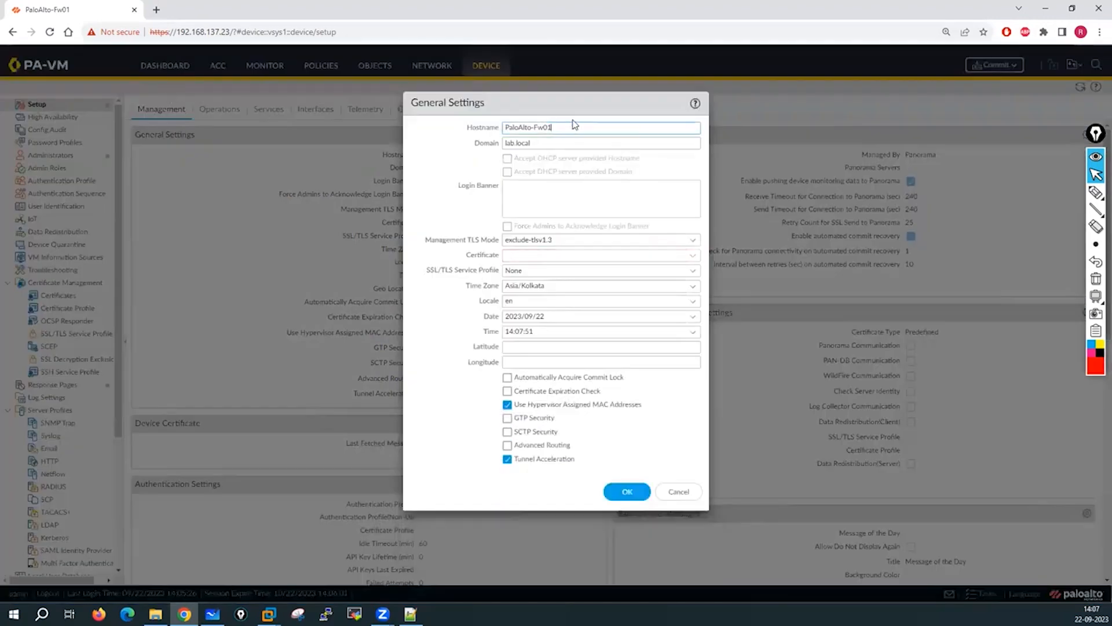
pyautogui.moveTo(571, 126); pyautogui.dragTo(497, 127)
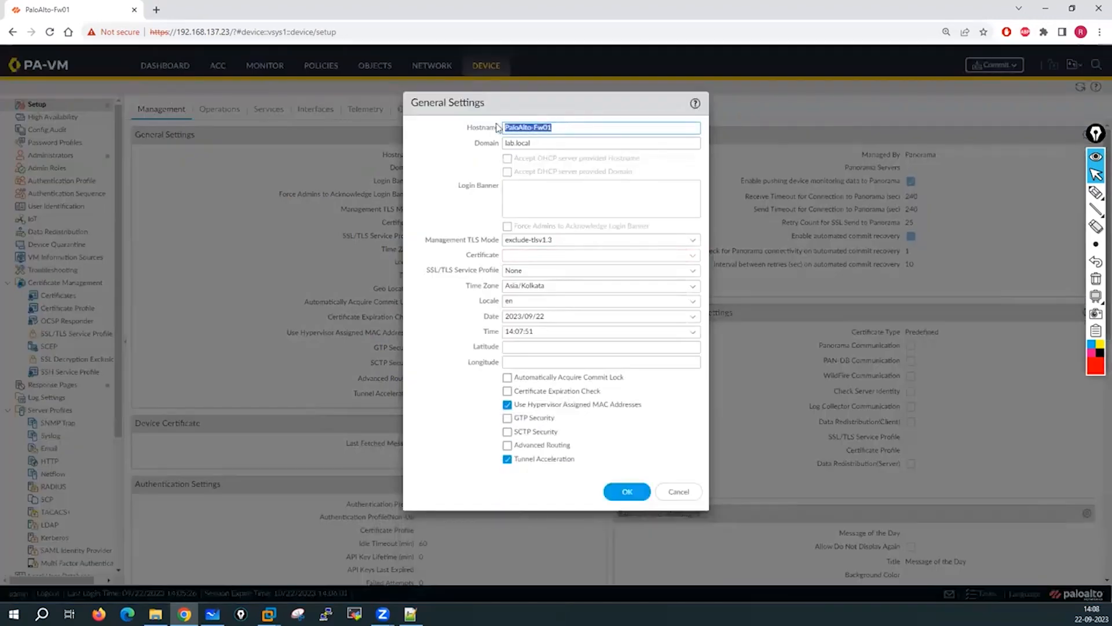
pyautogui.press('BackSpace')
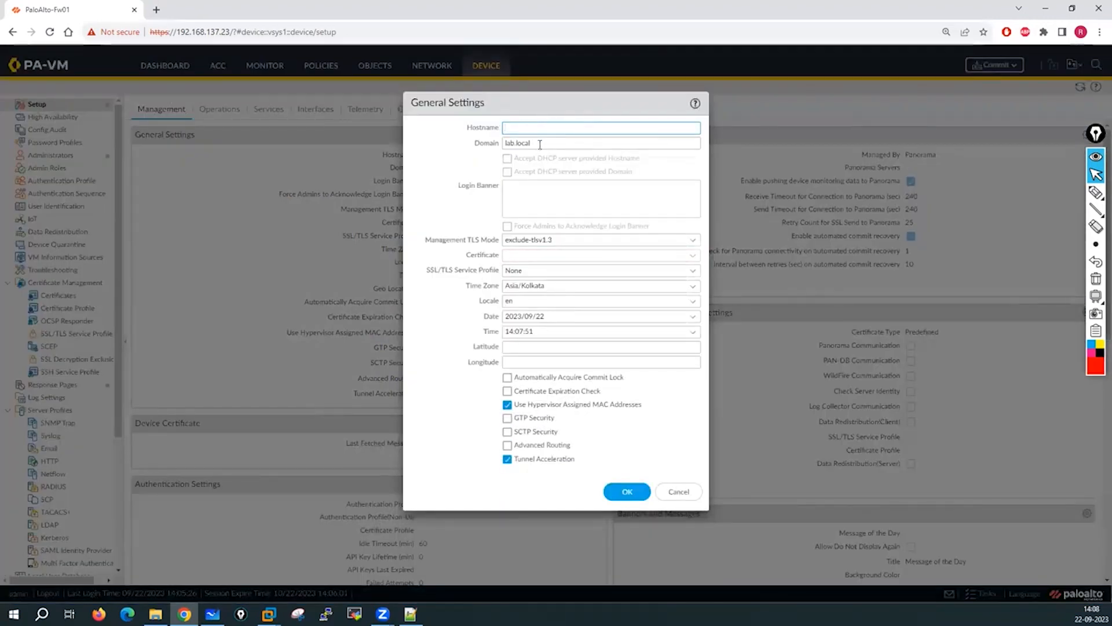
pyautogui.click(538, 142)
pyautogui.click(540, 239)
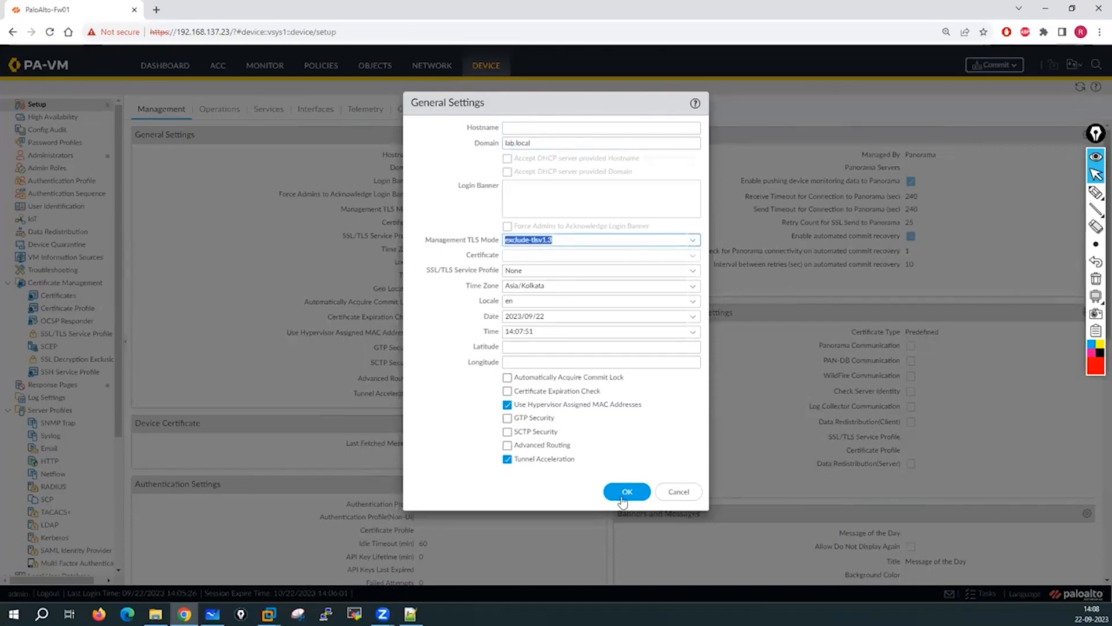
pyautogui.click(676, 491)
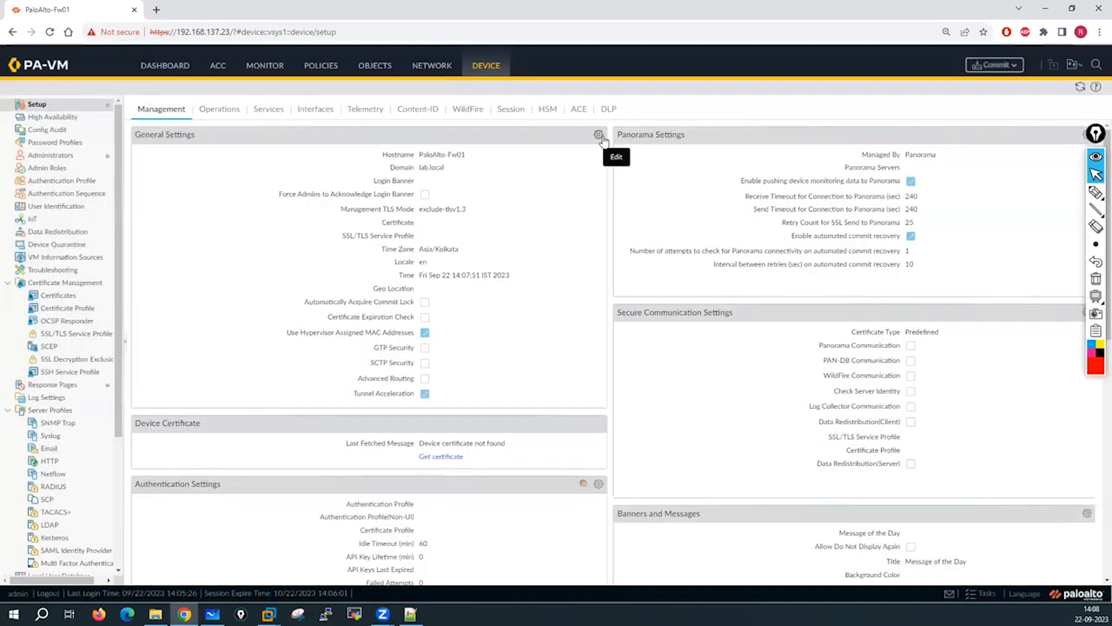
# Check the time zone stays Asia/Kolkata, cancel General Settings, and show the Interfaces tab.
pyautogui.click(598, 134)
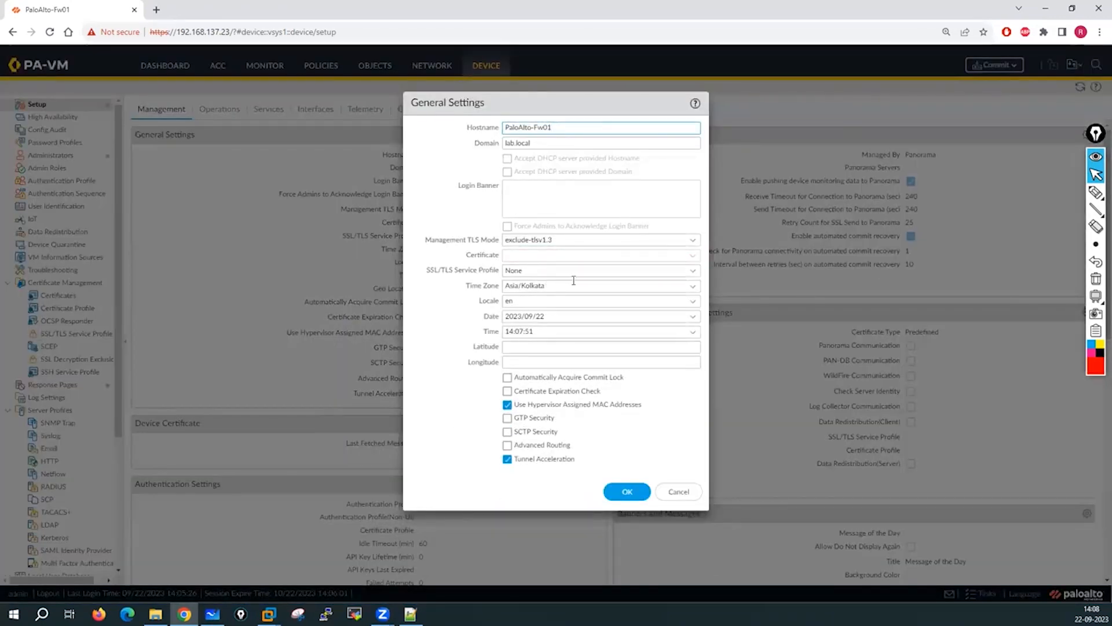
pyautogui.click(626, 286)
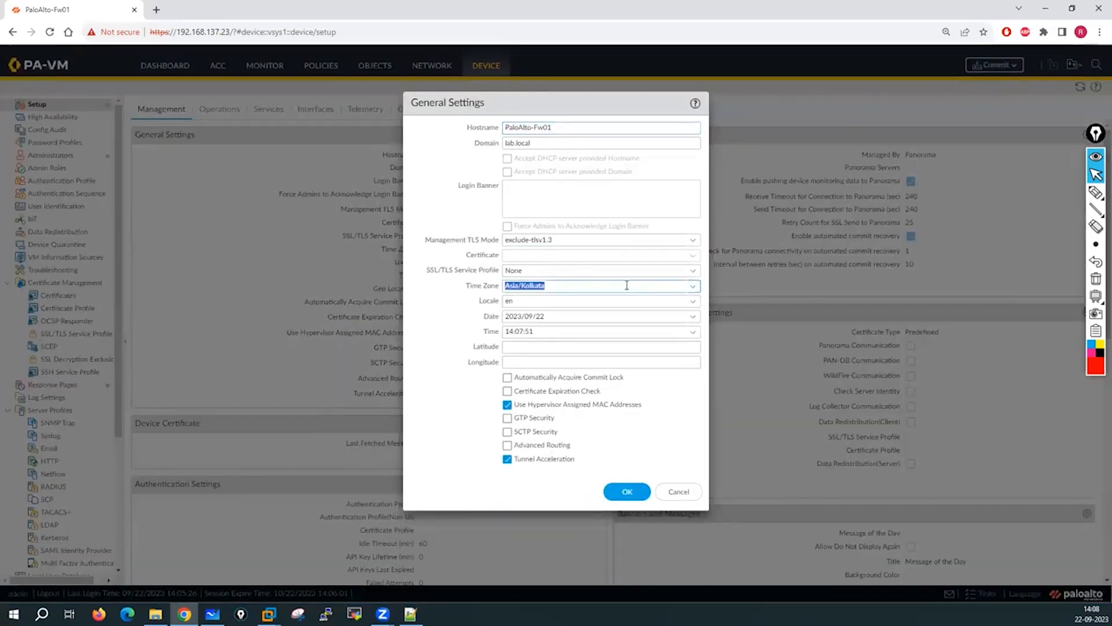
pyautogui.click(693, 286)
pyautogui.click(693, 286)
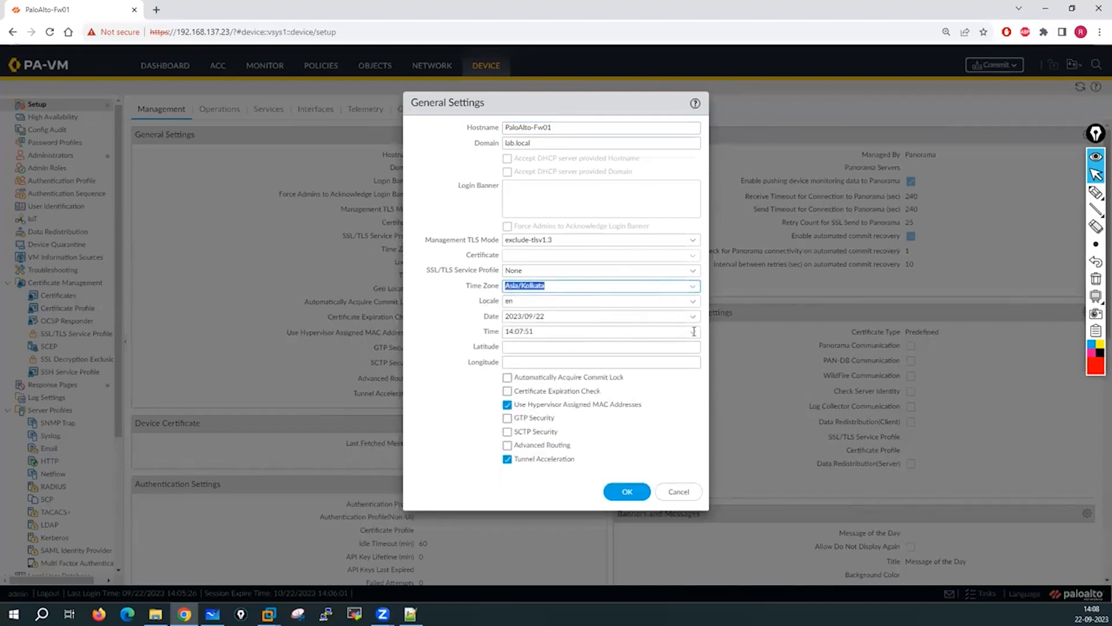
pyautogui.click(689, 495)
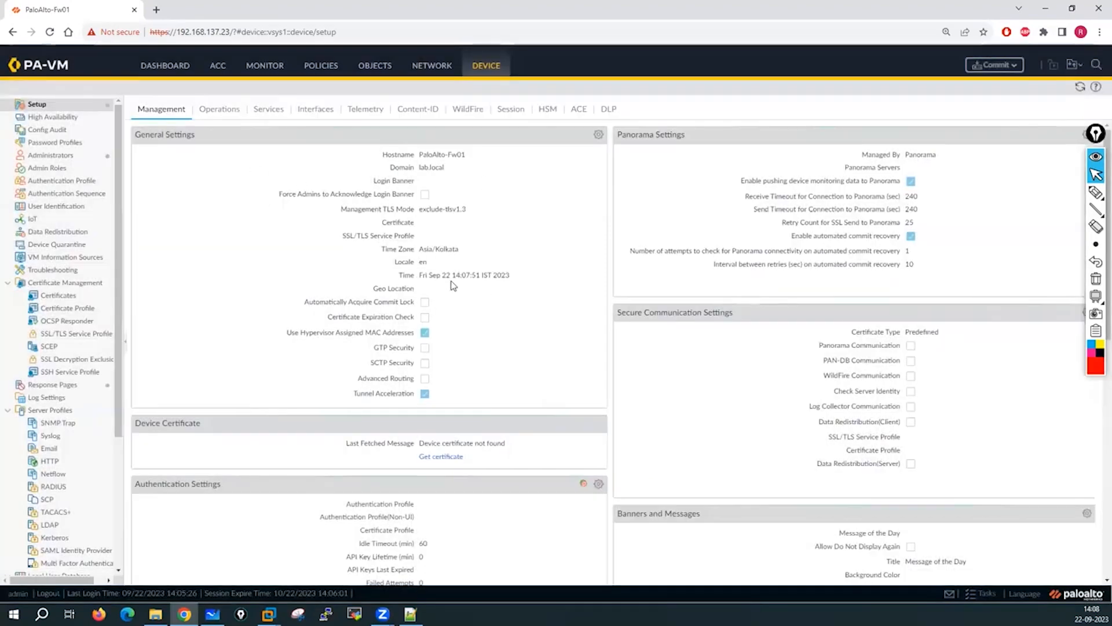
pyautogui.click(318, 111)
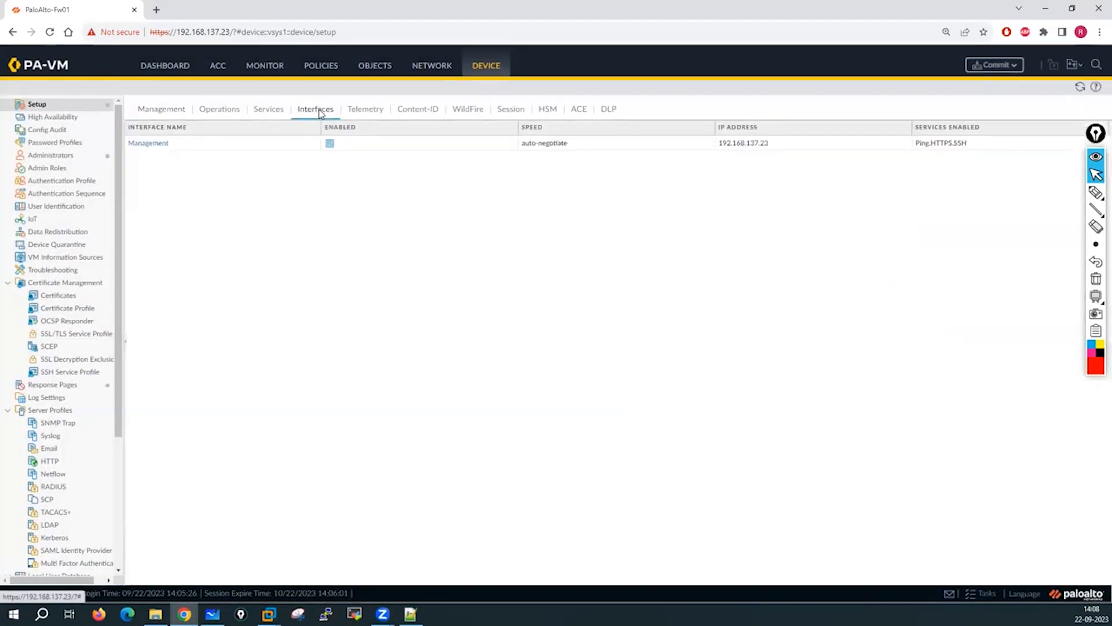
# Inspect Management Interface, Services and General Settings without changes, ending on the Operations tab.
pyautogui.click(148, 144)
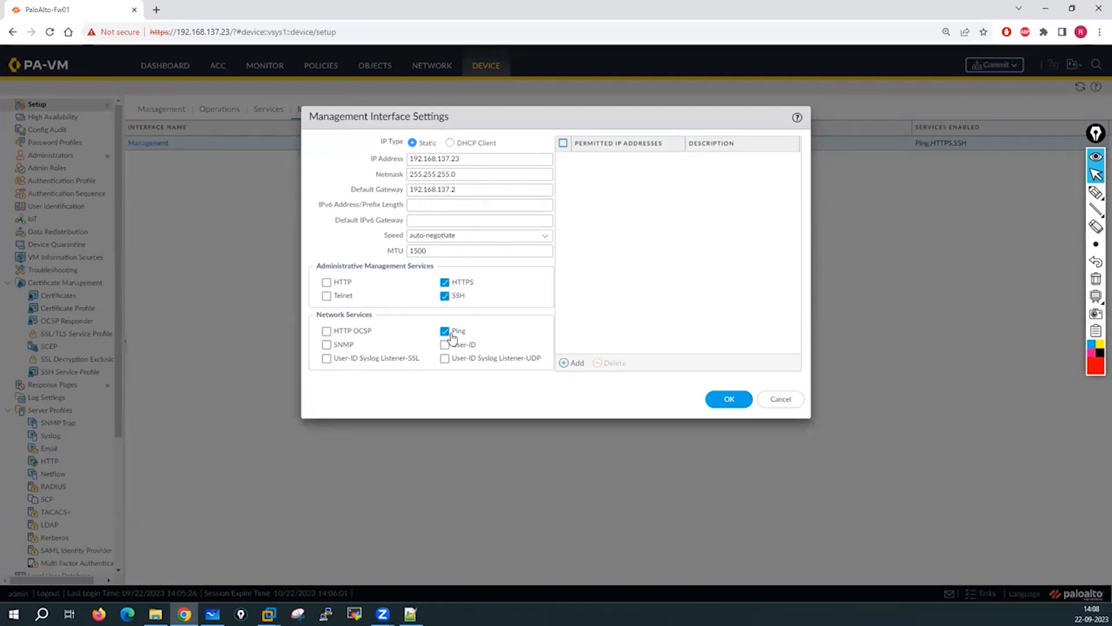
pyautogui.click(784, 399)
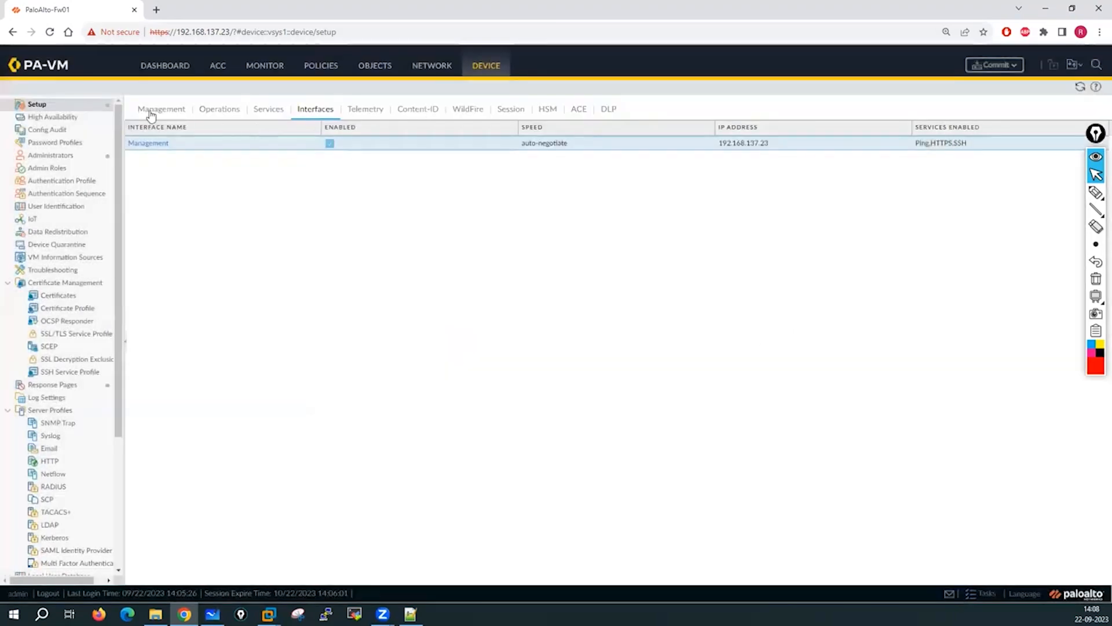
pyautogui.click(267, 116)
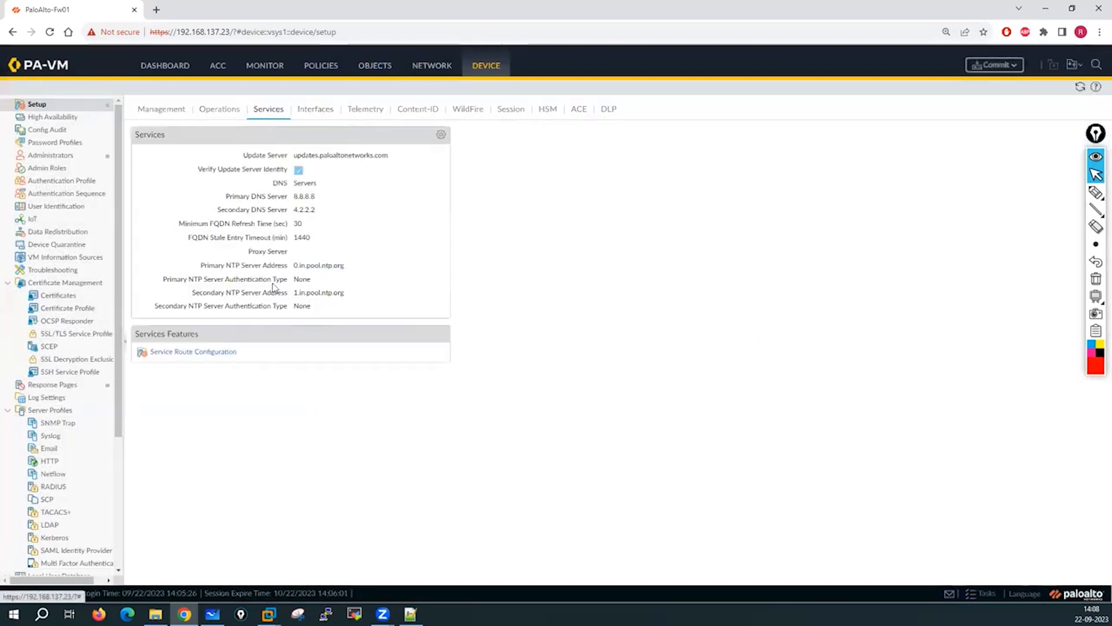
pyautogui.click(160, 111)
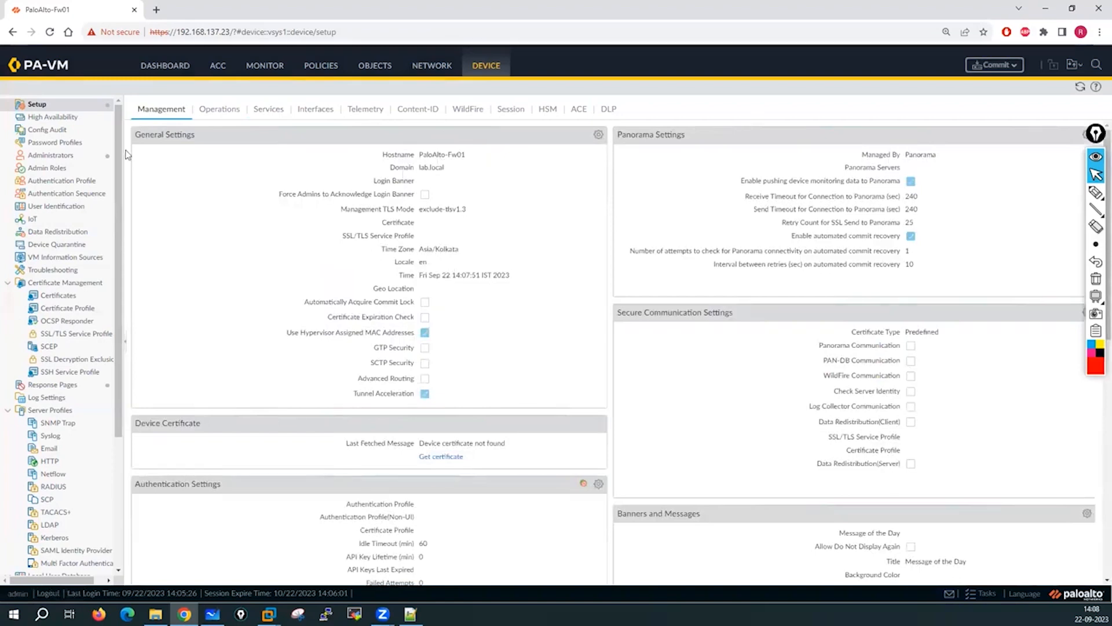
pyautogui.click(598, 135)
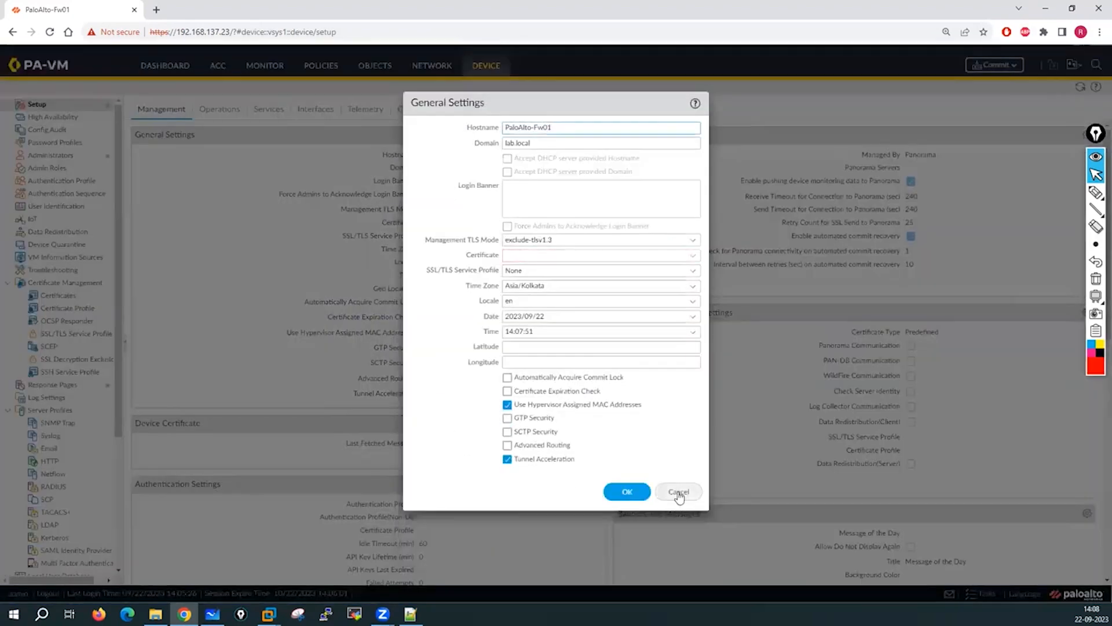
pyautogui.click(678, 492)
pyautogui.click(219, 110)
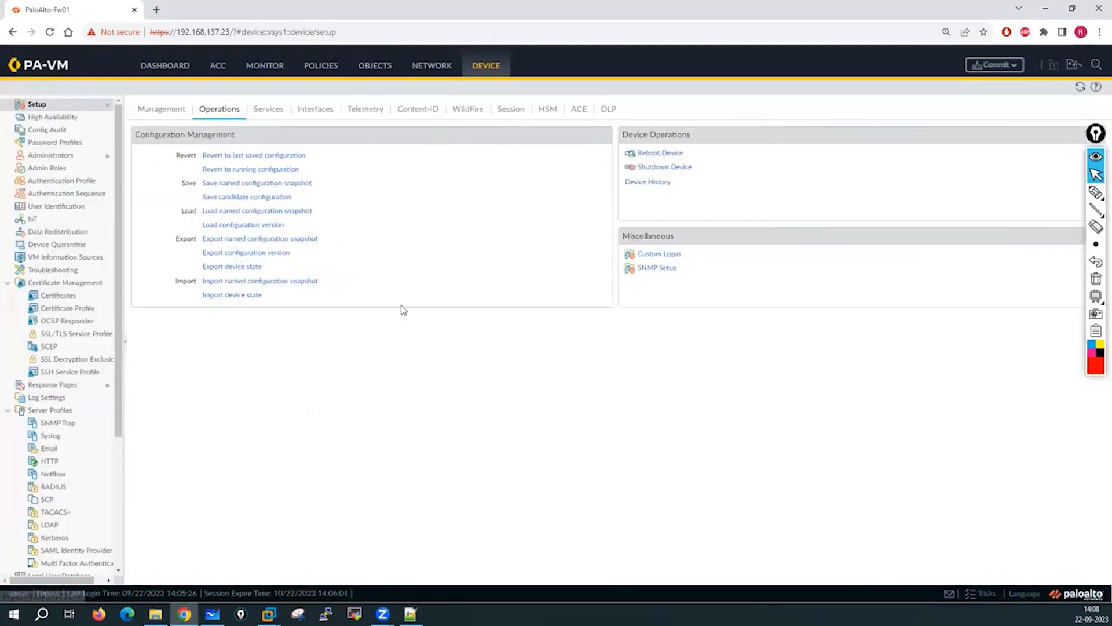
# Open the Services settings, check the DNS and NTP servers, and cancel unchanged.
pyautogui.click(269, 110)
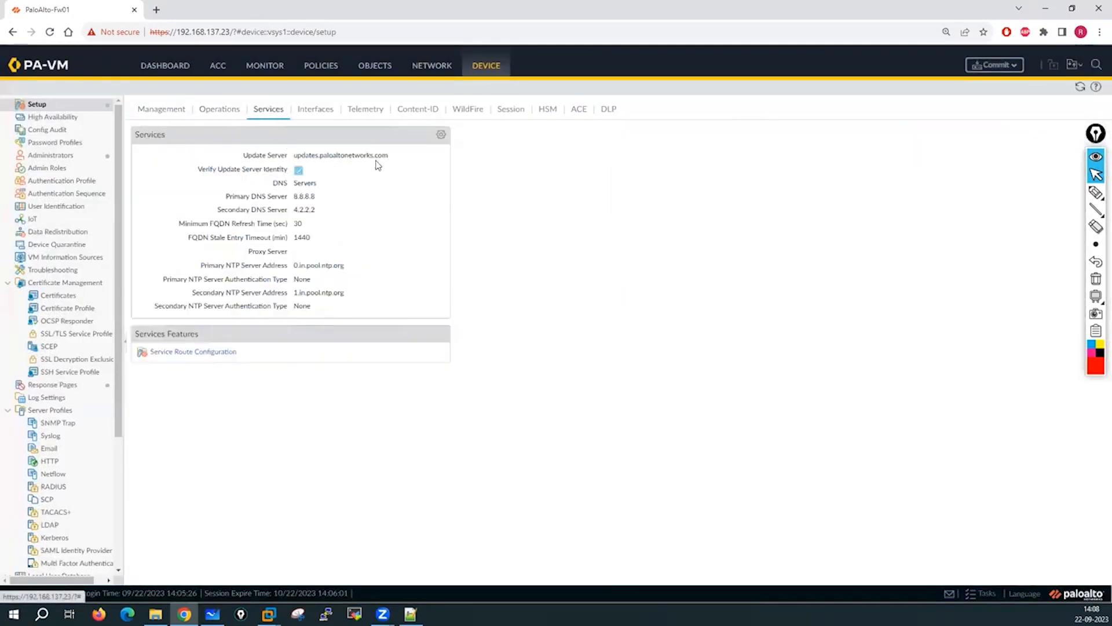
pyautogui.click(441, 134)
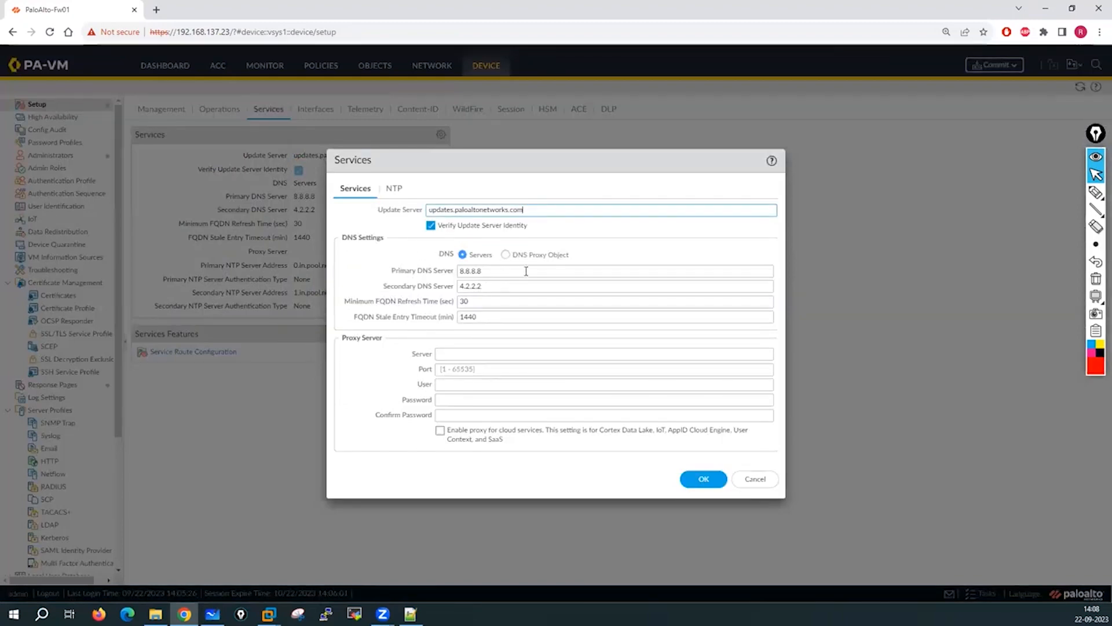
pyautogui.click(393, 190)
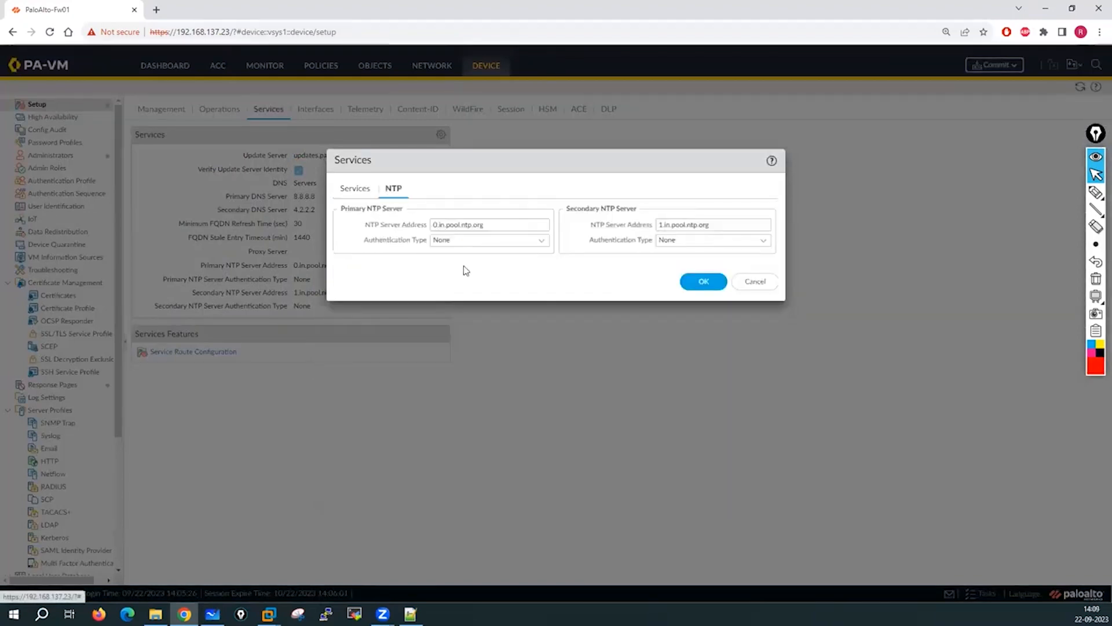
pyautogui.click(756, 284)
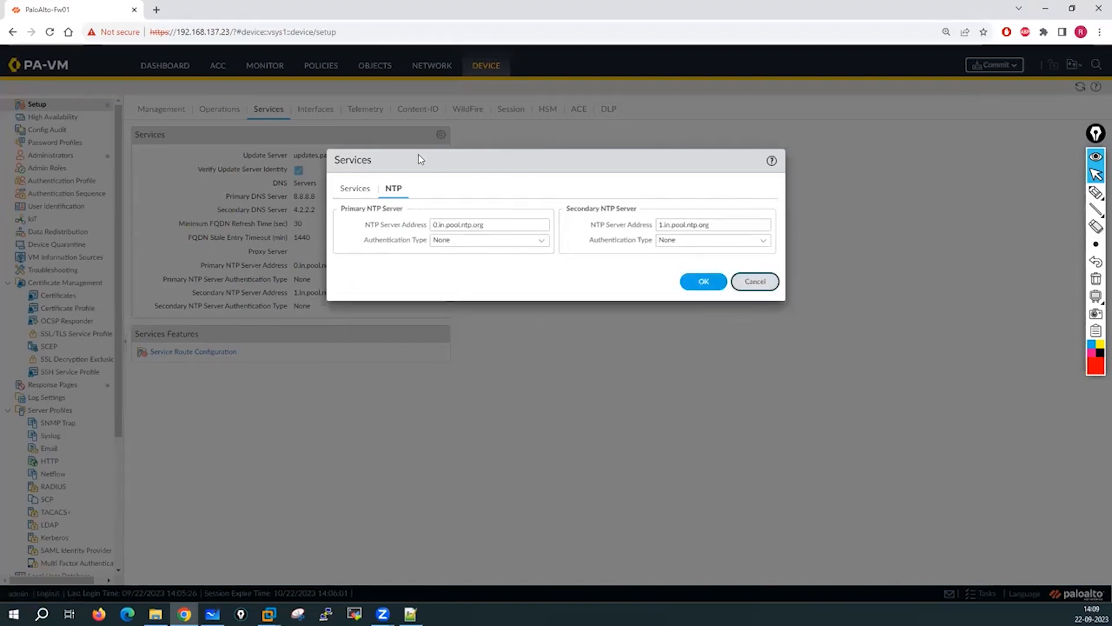
# Open the Management interface settings on the Interfaces tab and cancel unchanged.
pyautogui.click(317, 111)
pyautogui.click(149, 145)
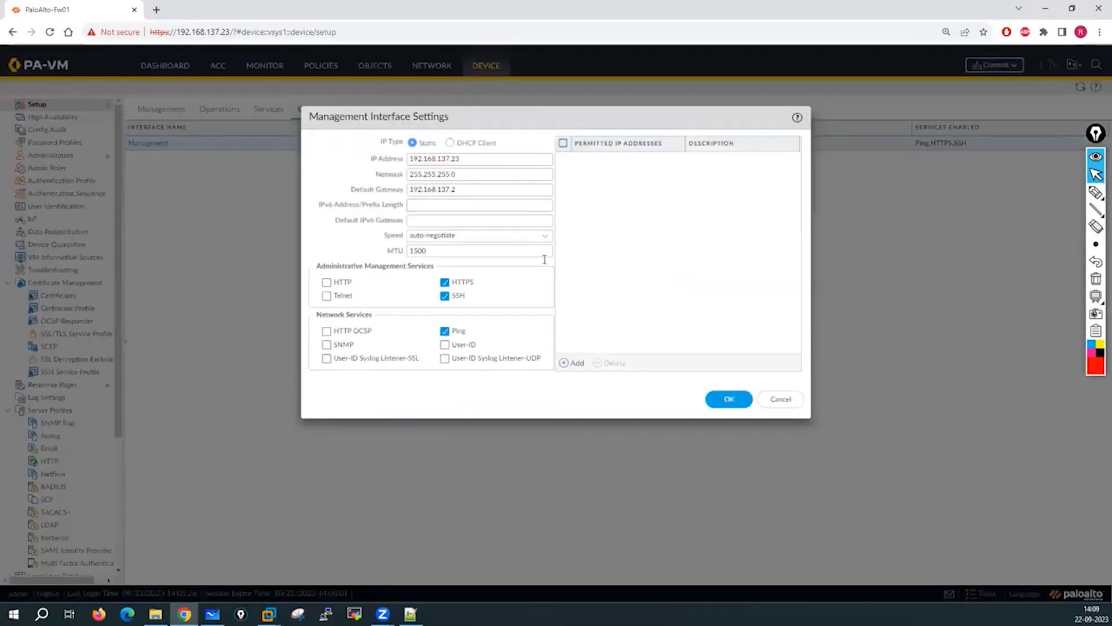
pyautogui.click(786, 399)
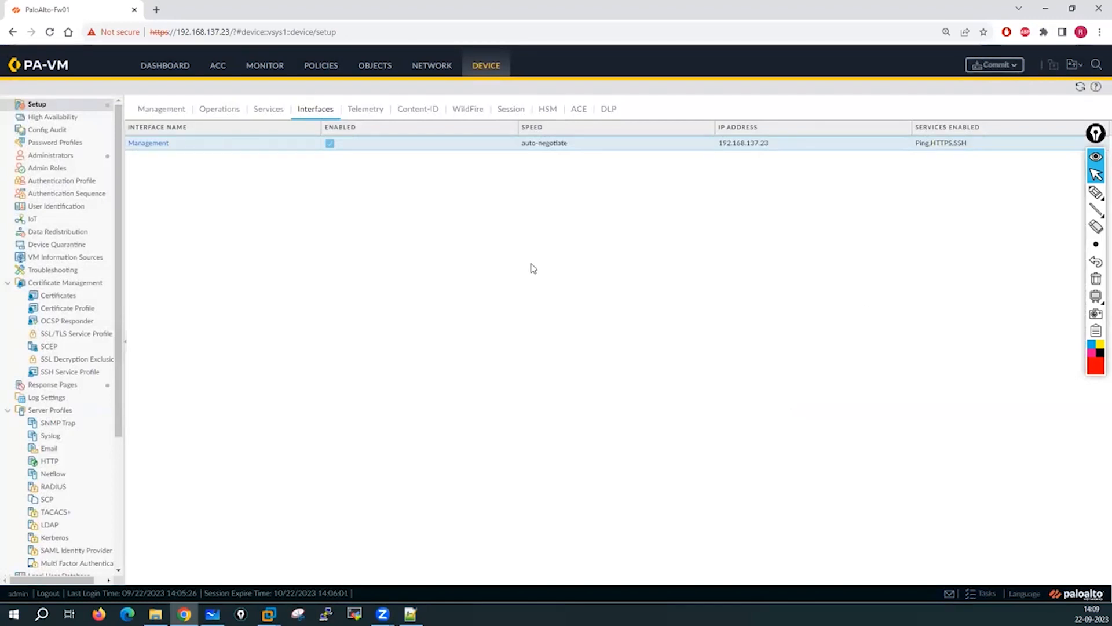
# Open Network > Interfaces > Ethernet showing ethernet1/1 to ethernet1/9, then start a screen capture.
pyautogui.click(433, 66)
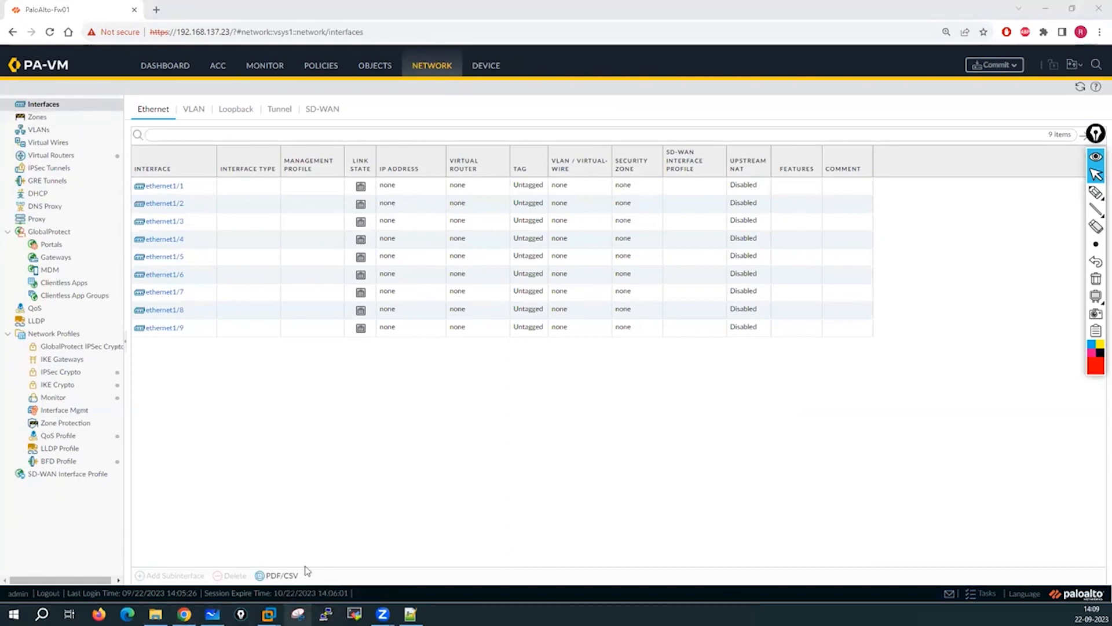
pyautogui.click(765, 246)
# Snip the ethernet1/1–1/9 Interface and Interface Type columns and paste them onto the whiteboard.
pyautogui.moveTo(127, 143); pyautogui.dragTo(199, 321)
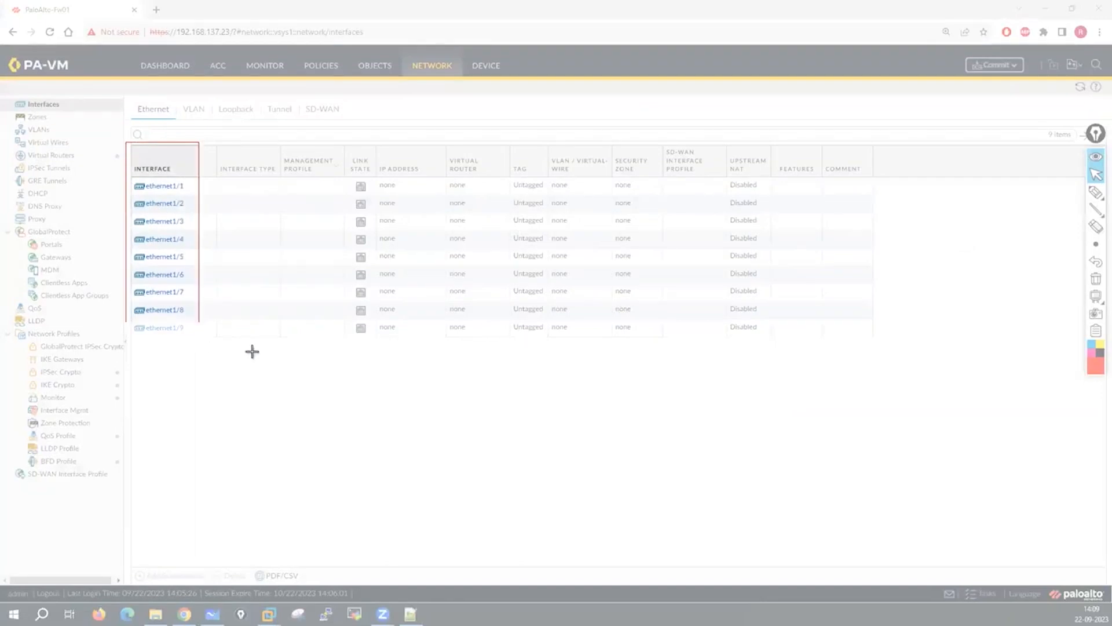
pyautogui.moveTo(252, 351); pyautogui.dragTo(282, 347)
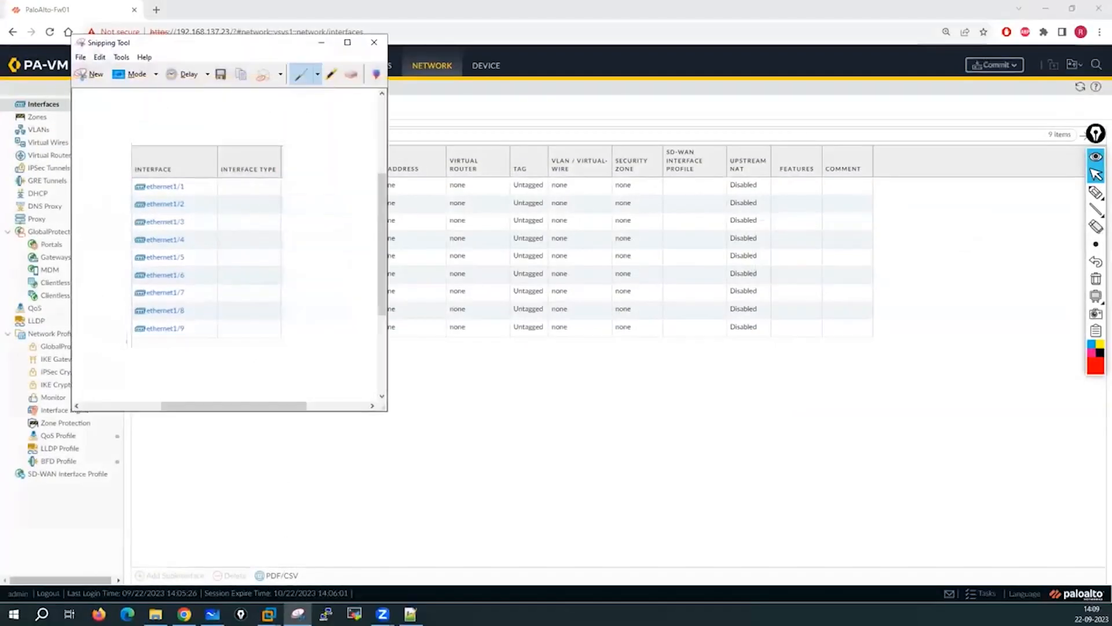
pyautogui.click(212, 614)
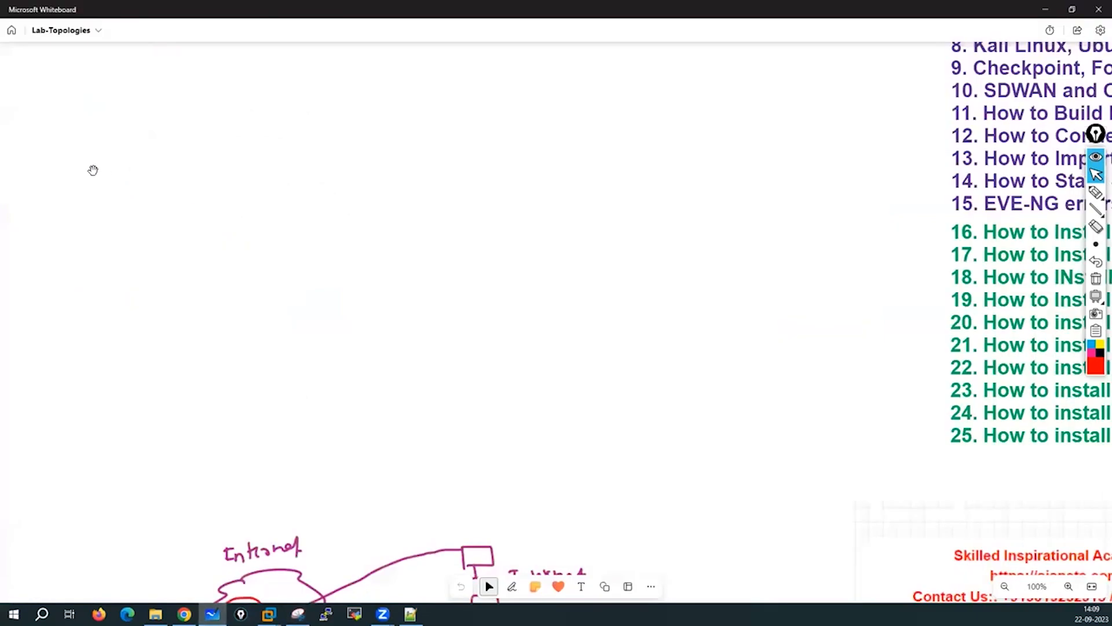
pyautogui.hotkey('ctrl', 'v')
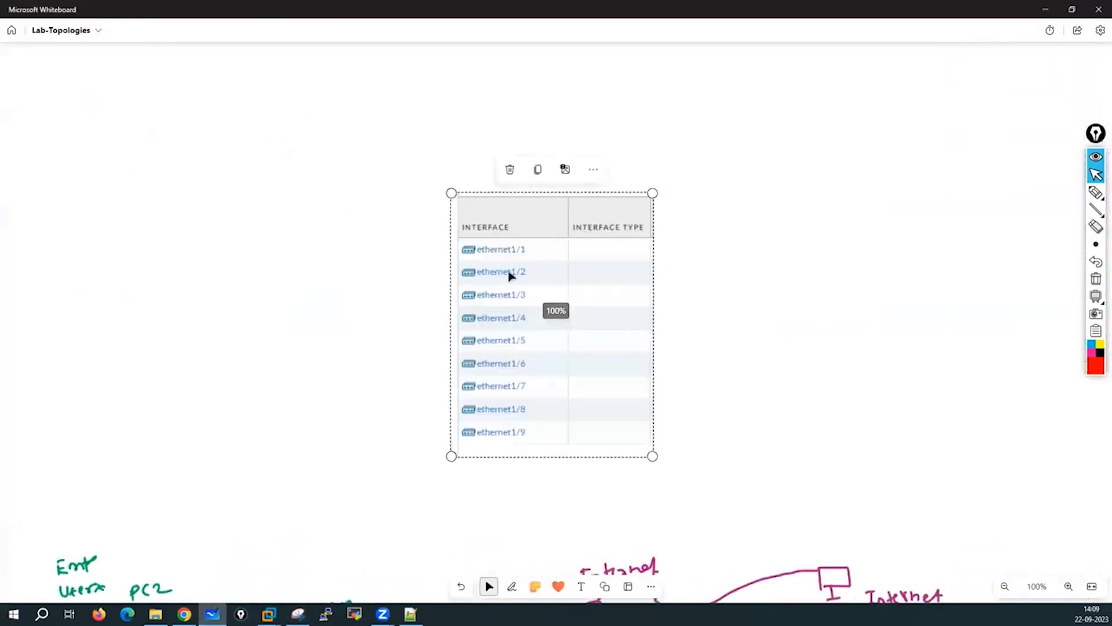
# Enlarge the pasted interface table and place it at the board's upper left.
pyautogui.moveTo(509, 272); pyautogui.dragTo(209, 158)
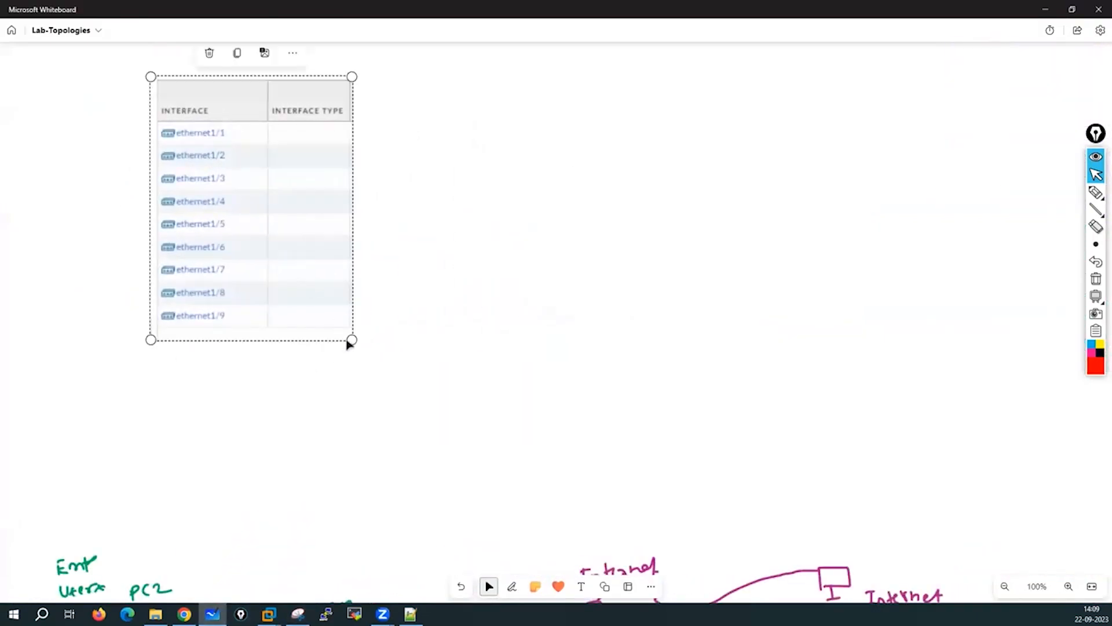
pyautogui.moveTo(351, 340); pyautogui.dragTo(510, 435)
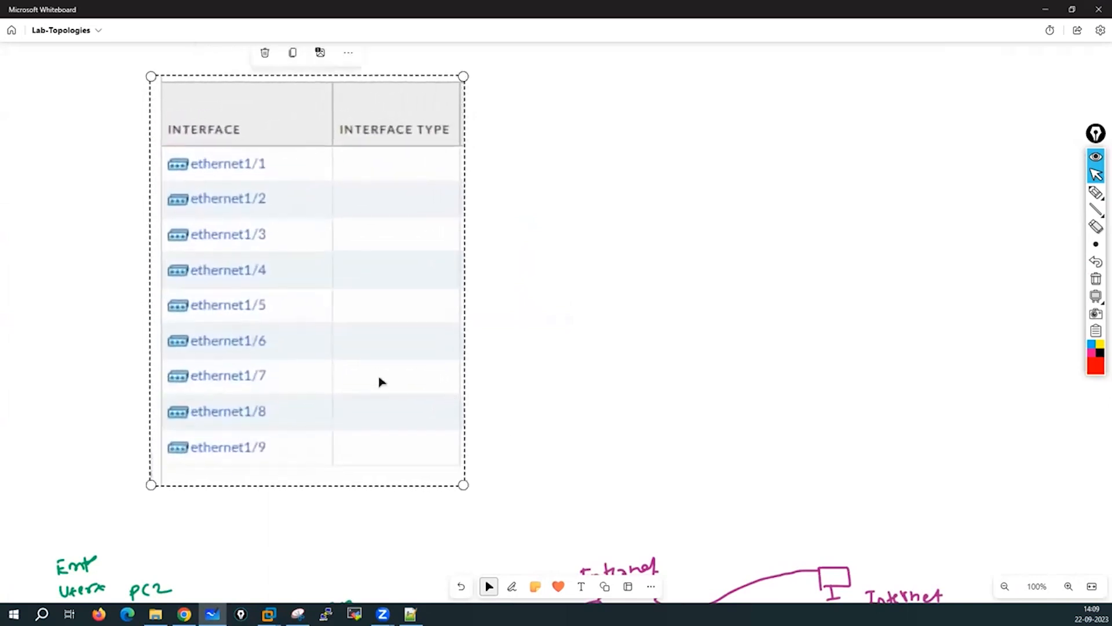
pyautogui.moveTo(380, 380); pyautogui.dragTo(299, 355)
pyautogui.moveTo(385, 460); pyautogui.dragTo(350, 415)
pyautogui.click(627, 361)
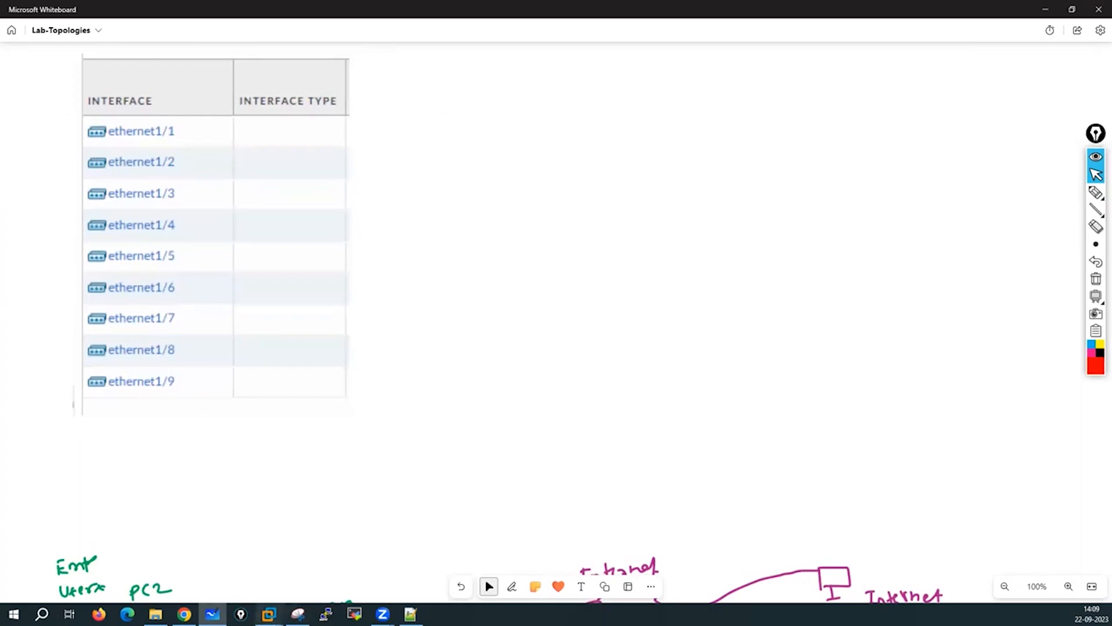
pyautogui.click(345, 525)
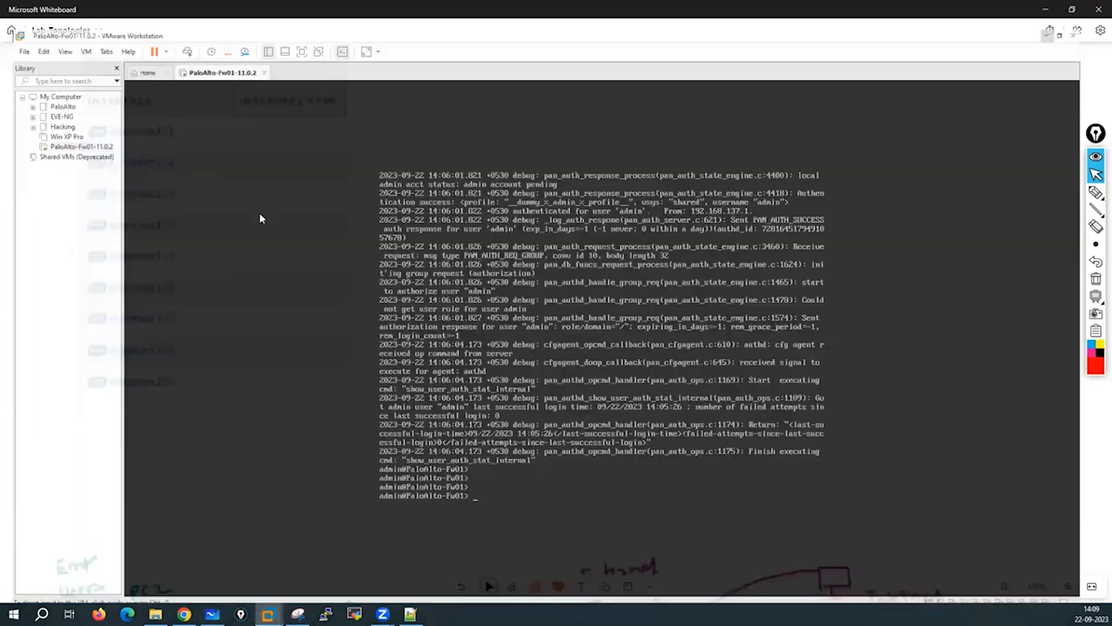
# Snip PaloAlto-Fw01's network adapter list (NAT, Bridged, VMnet1–VMnet6) from its settings, then cancel the settings.
pyautogui.rightClick(224, 45)
pyautogui.click(259, 213)
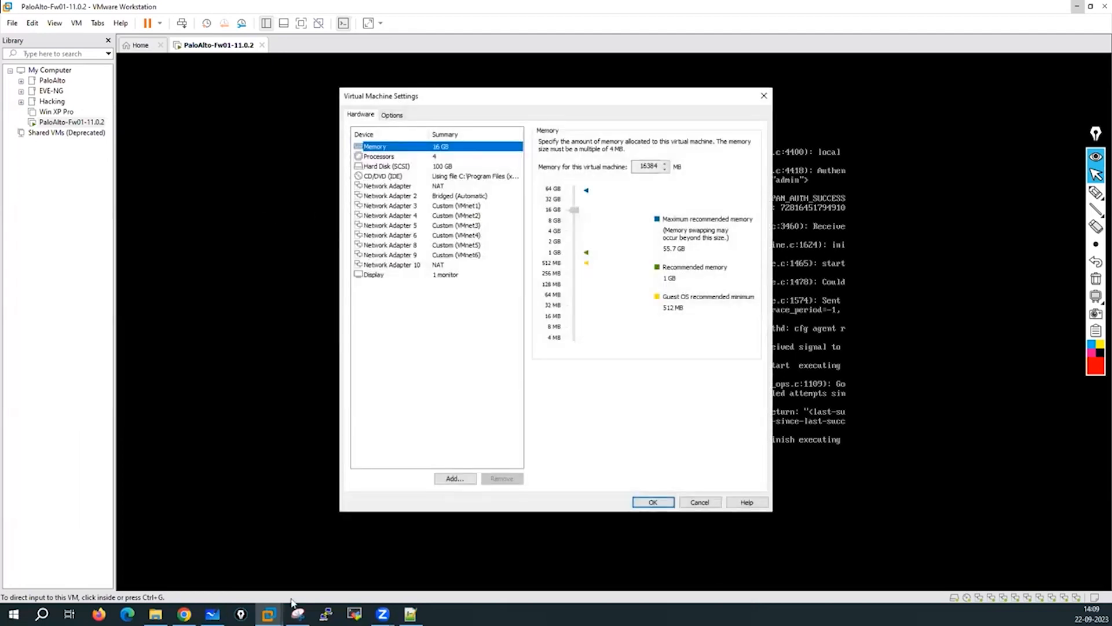
pyautogui.click(298, 614)
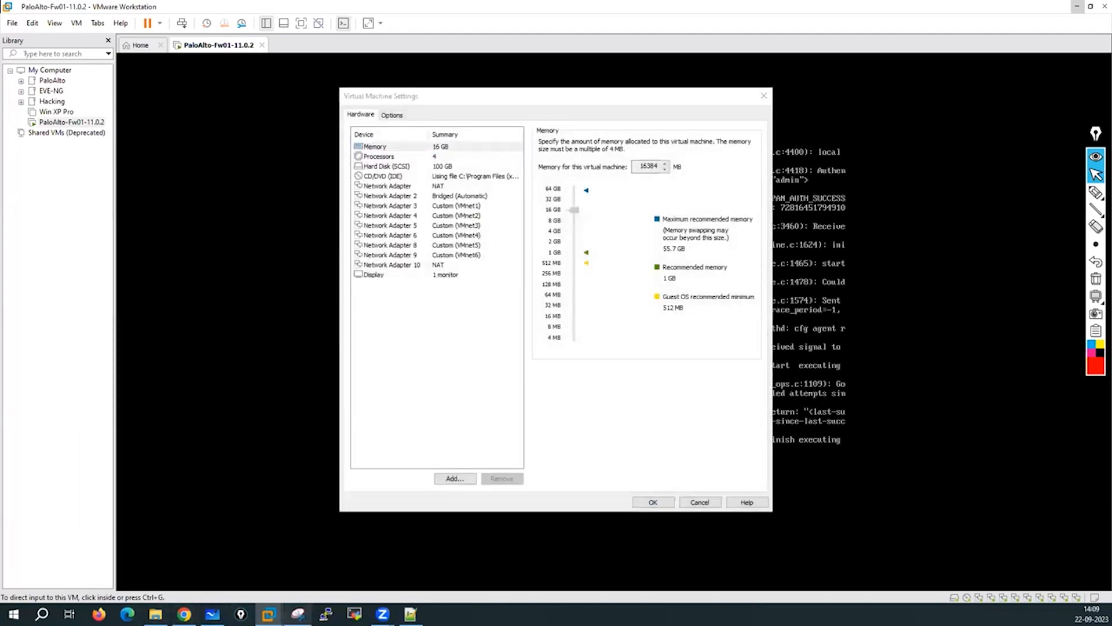
pyautogui.click(91, 74)
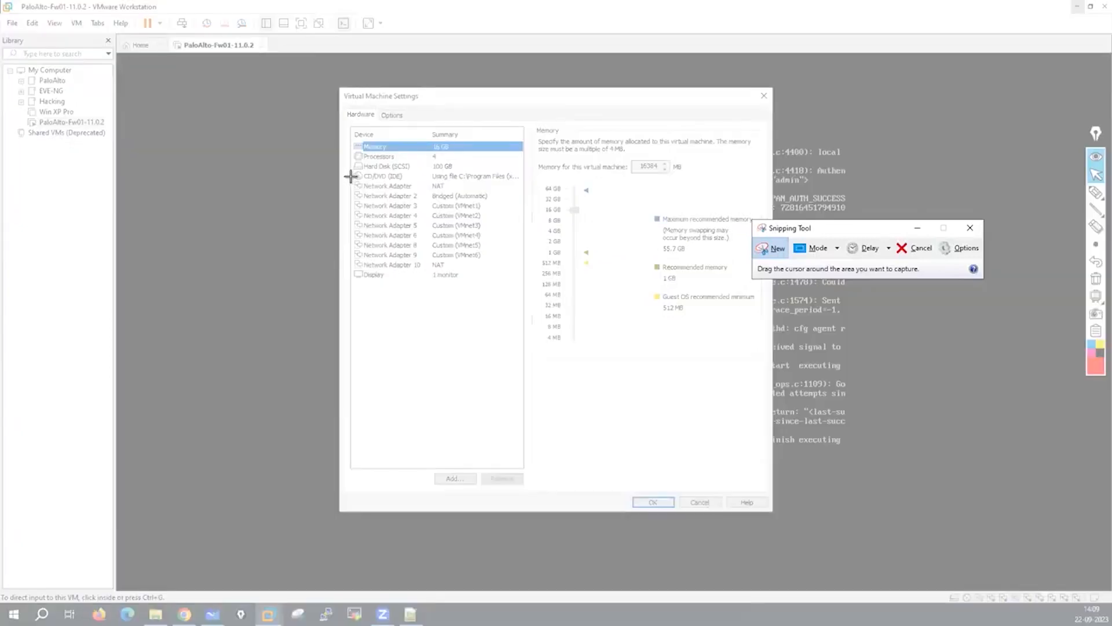
pyautogui.moveTo(351, 176); pyautogui.dragTo(535, 273)
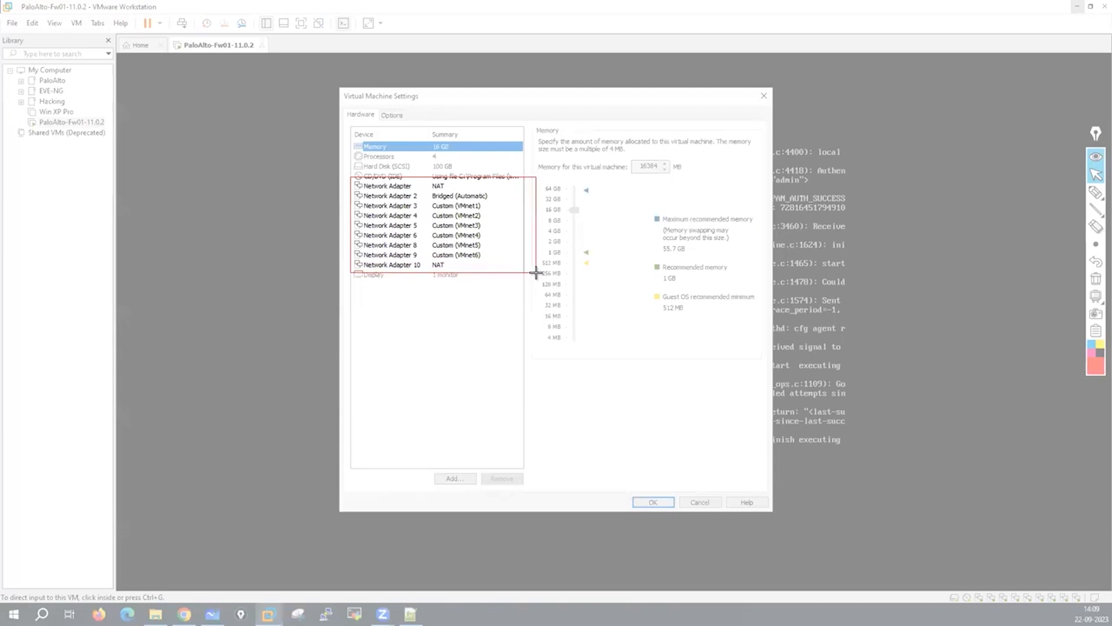
pyautogui.moveTo(535, 273); pyautogui.dragTo(536, 272)
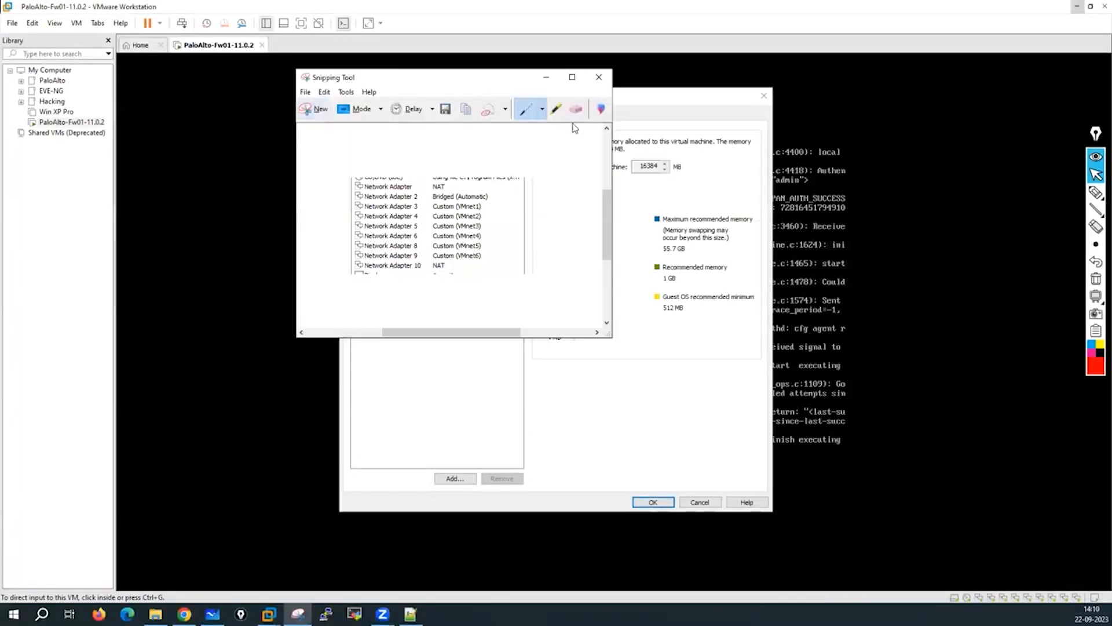
pyautogui.click(545, 77)
pyautogui.click(700, 502)
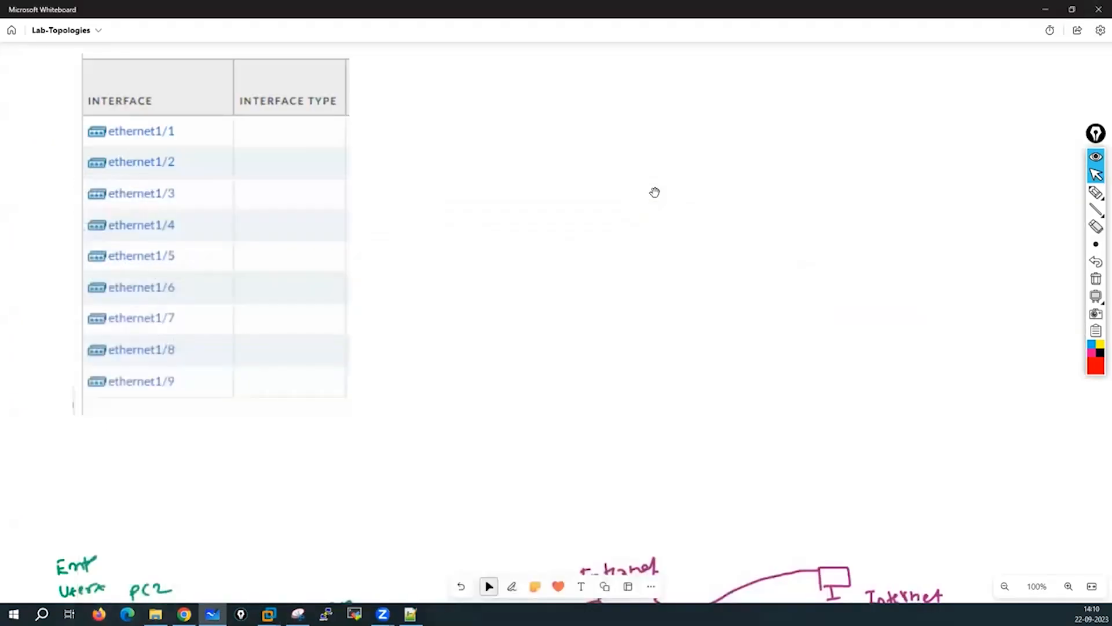
# Paste the network adapter snip onto the whiteboard and move it up and left.
pyautogui.hotkey('ctrl', 'v')
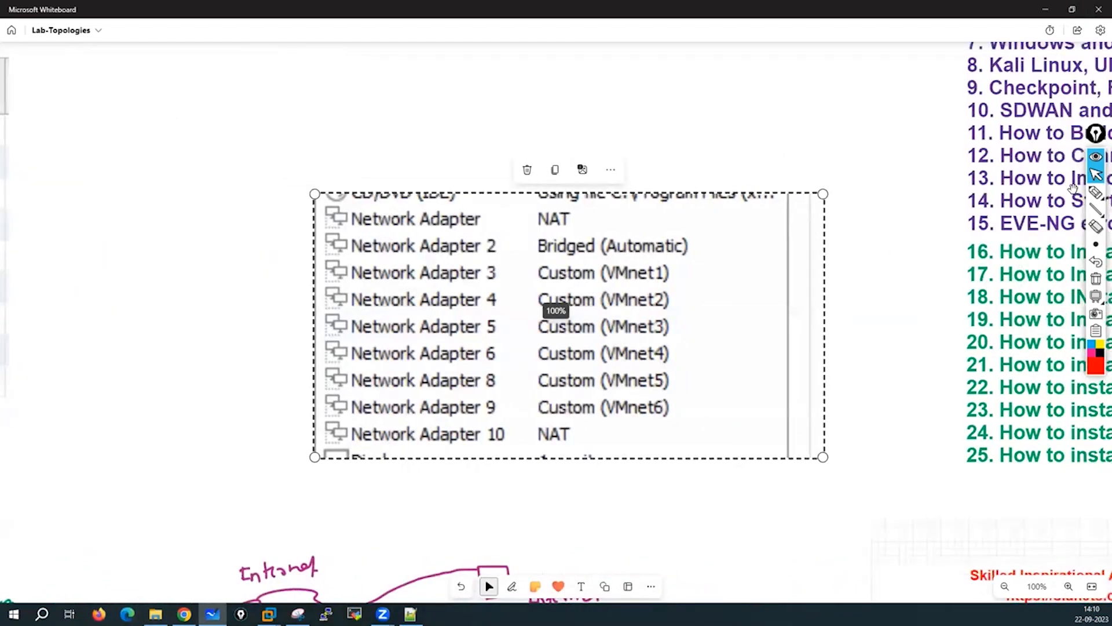
pyautogui.moveTo(786, 198); pyautogui.dragTo(553, 93)
pyautogui.moveTo(578, 352); pyautogui.dragTo(874, 411)
pyautogui.hscroll(-10, 1031, 433)
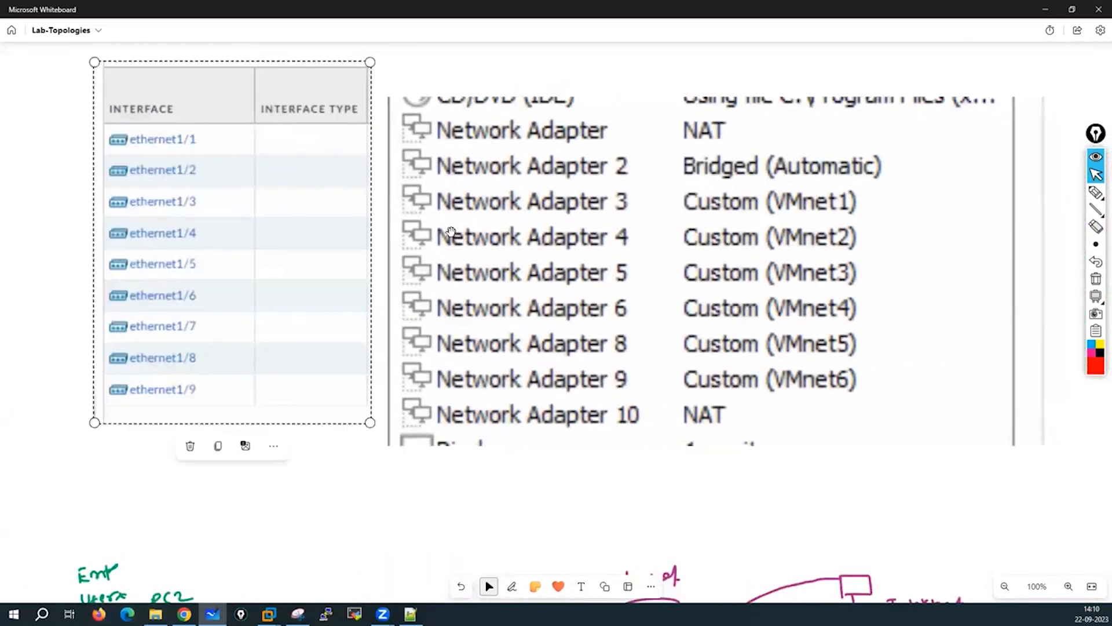
# Place the interface table to the right of the adapter list, then scroll up to blank canvas.
pyautogui.moveTo(336, 128); pyautogui.dragTo(758, 359)
pyautogui.click(753, 365)
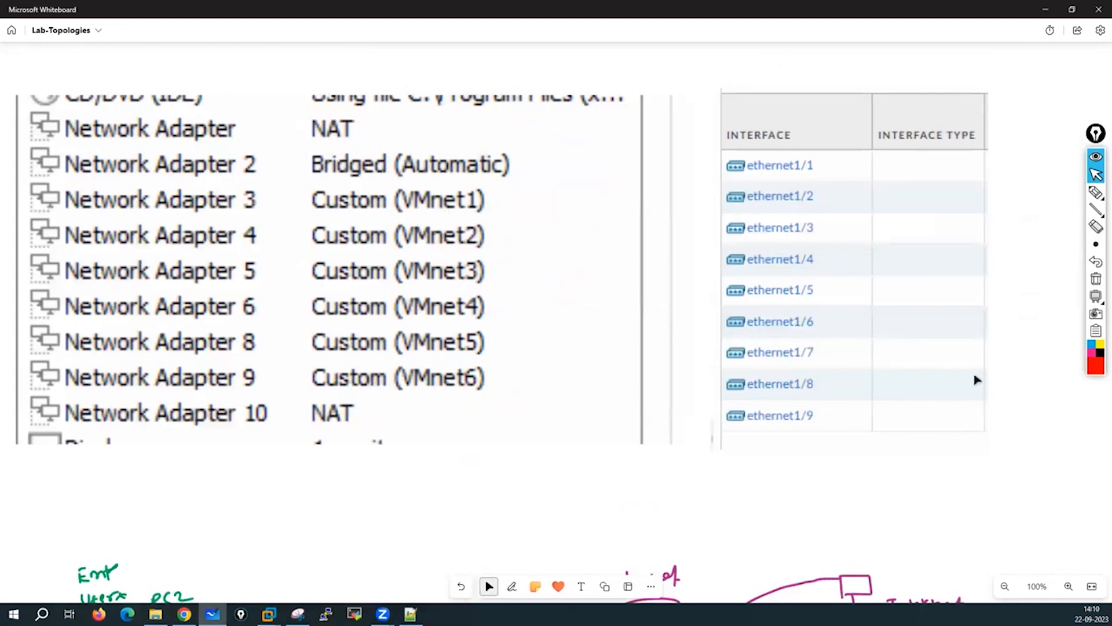
pyautogui.scroll(3, 869, 145)
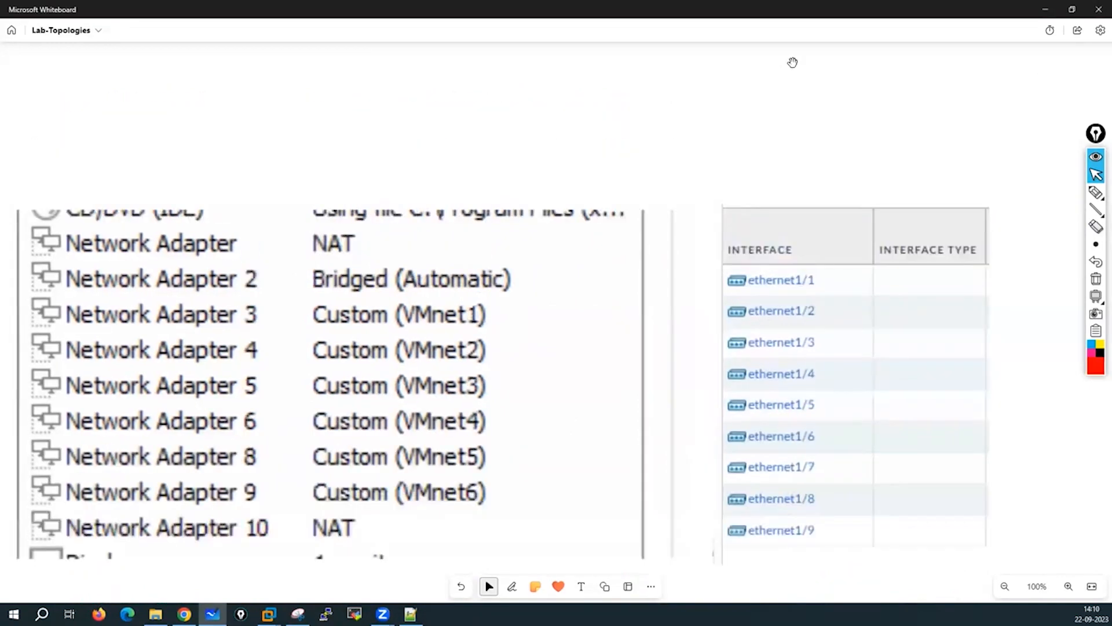
pyautogui.scroll(5, 792, 62)
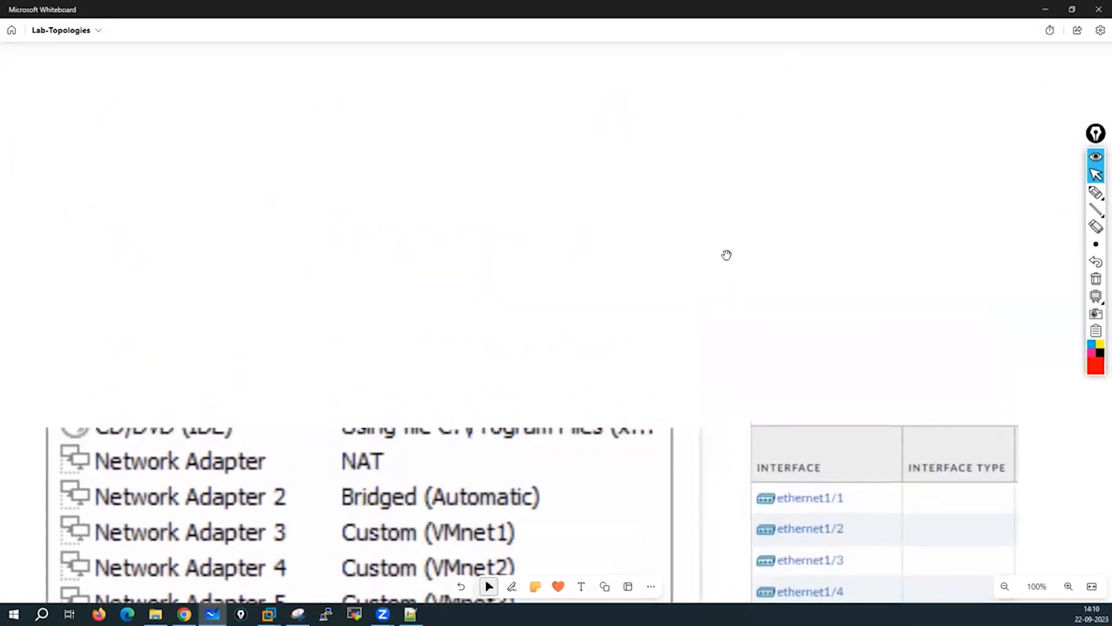
pyautogui.scroll(4, 727, 255)
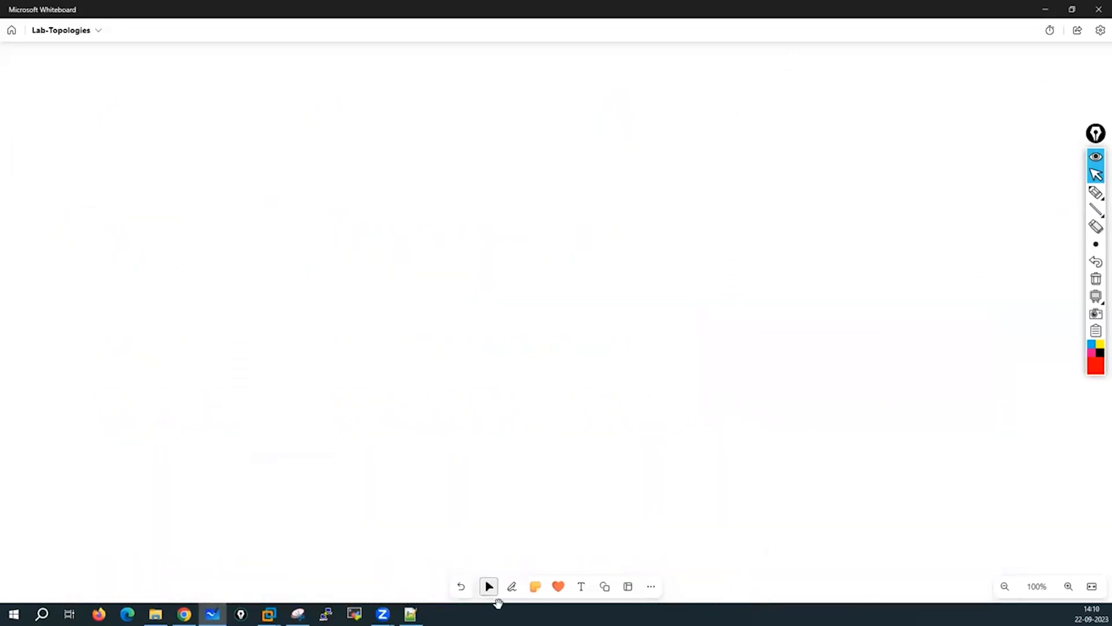
# With red ink, sketch a first box attempt, then undo all five strokes.
pyautogui.click(513, 586)
pyautogui.click(500, 566)
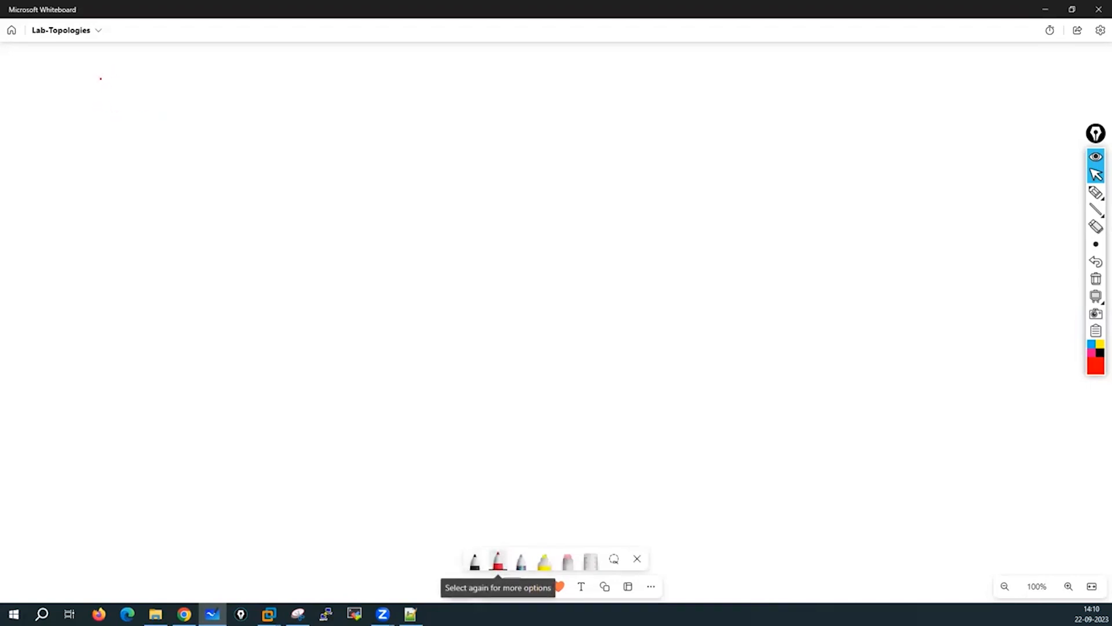
pyautogui.moveTo(99, 68)
pyautogui.mouseDown()
pyautogui.moveTo(97, 348)
pyautogui.moveTo(112, 602)
pyautogui.mouseUp()
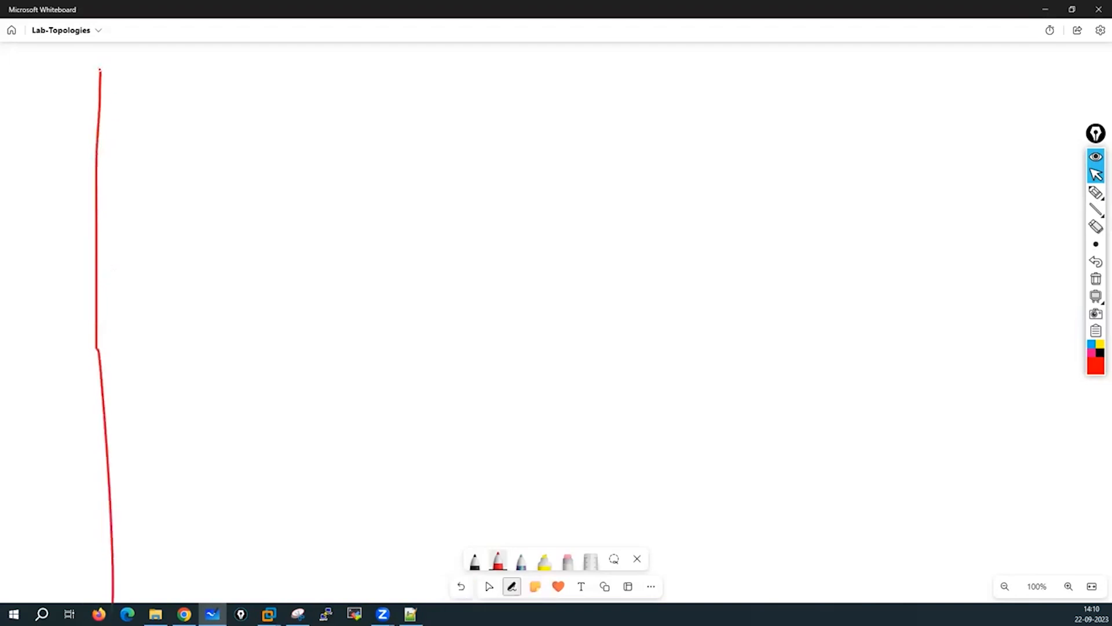
pyautogui.moveTo(167, 68)
pyautogui.mouseDown()
pyautogui.moveTo(337, 78)
pyautogui.moveTo(103, 69)
pyautogui.mouseUp()
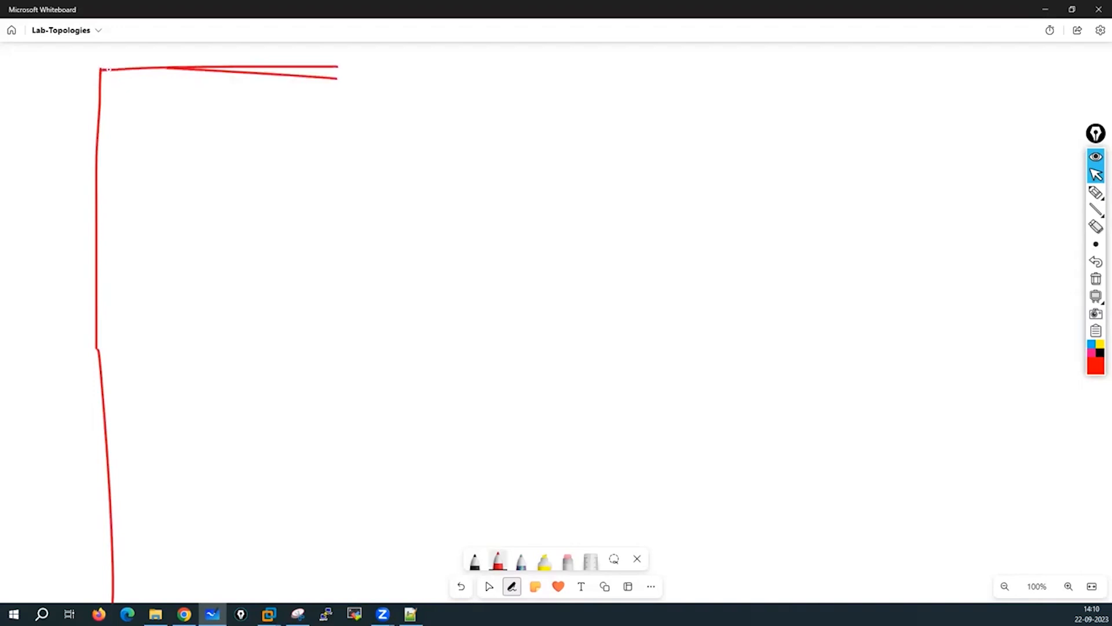
pyautogui.moveTo(339, 67)
pyautogui.mouseDown()
pyautogui.moveTo(650, 74)
pyautogui.moveTo(676, 330)
pyautogui.mouseUp()
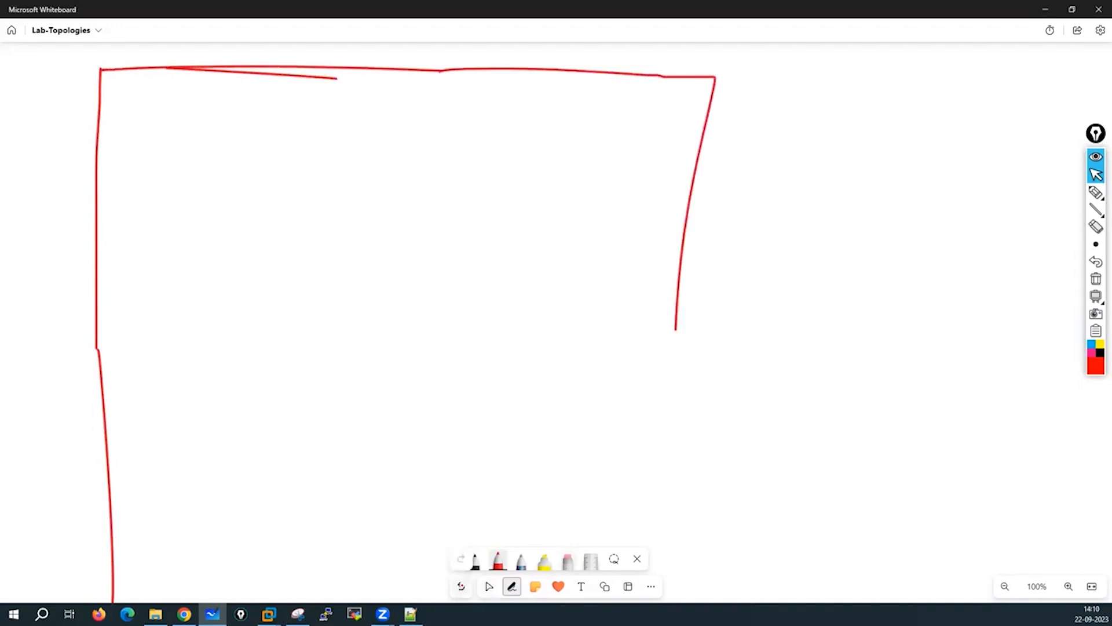
pyautogui.click(462, 586)
pyautogui.click(461, 586)
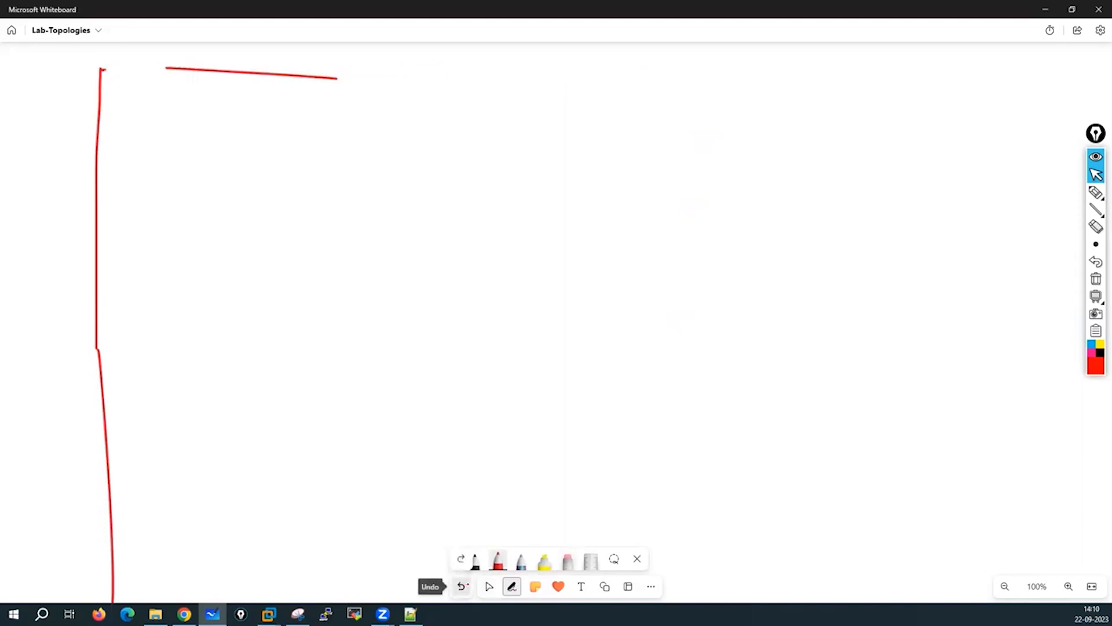
pyautogui.click(461, 586)
pyautogui.click(461, 586)
pyautogui.click(461, 587)
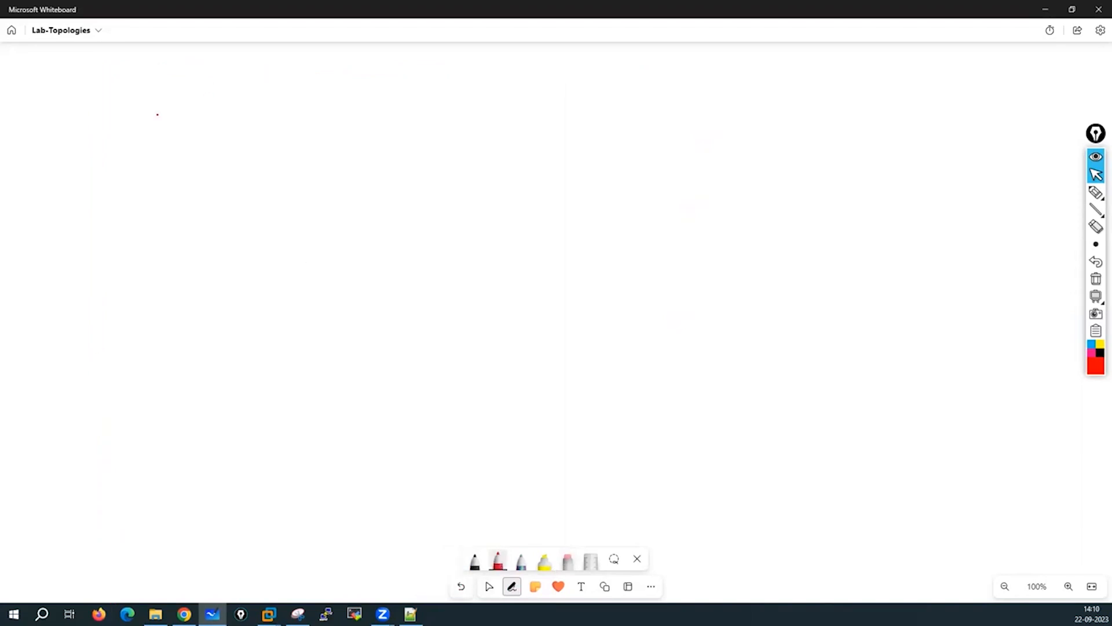
# Redraw the large red rectangle and write 'PC' beside it.
pyautogui.moveTo(72, 68); pyautogui.dragTo(78, 309)
pyautogui.moveTo(78, 347); pyautogui.dragTo(81, 489)
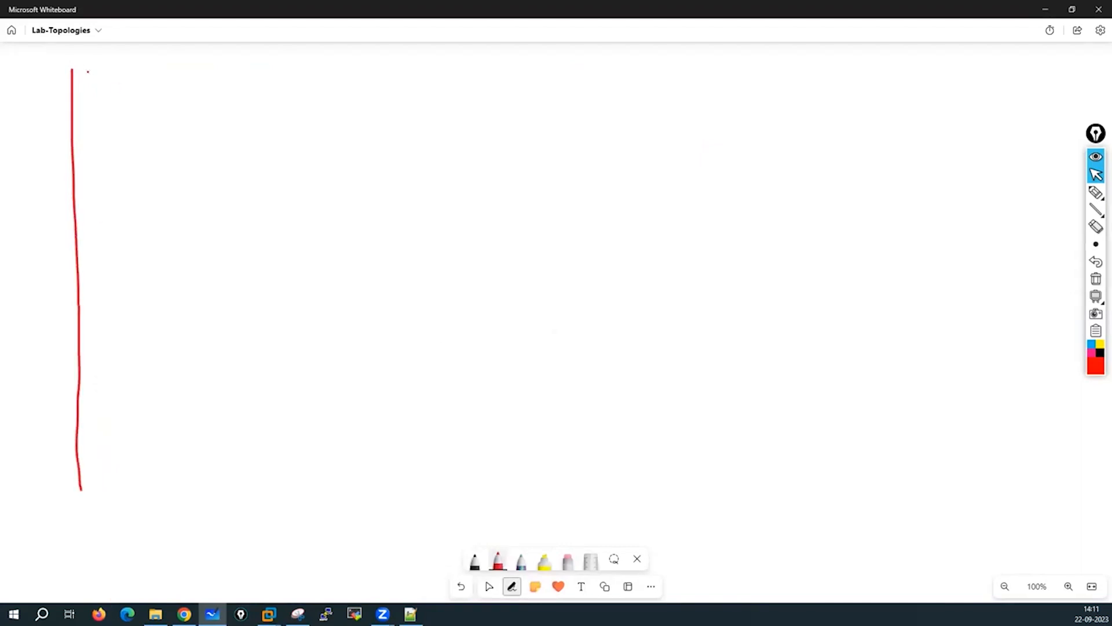
pyautogui.moveTo(72, 69)
pyautogui.mouseDown()
pyautogui.moveTo(607, 68)
pyautogui.moveTo(679, 231)
pyautogui.moveTo(677, 412)
pyautogui.mouseUp()
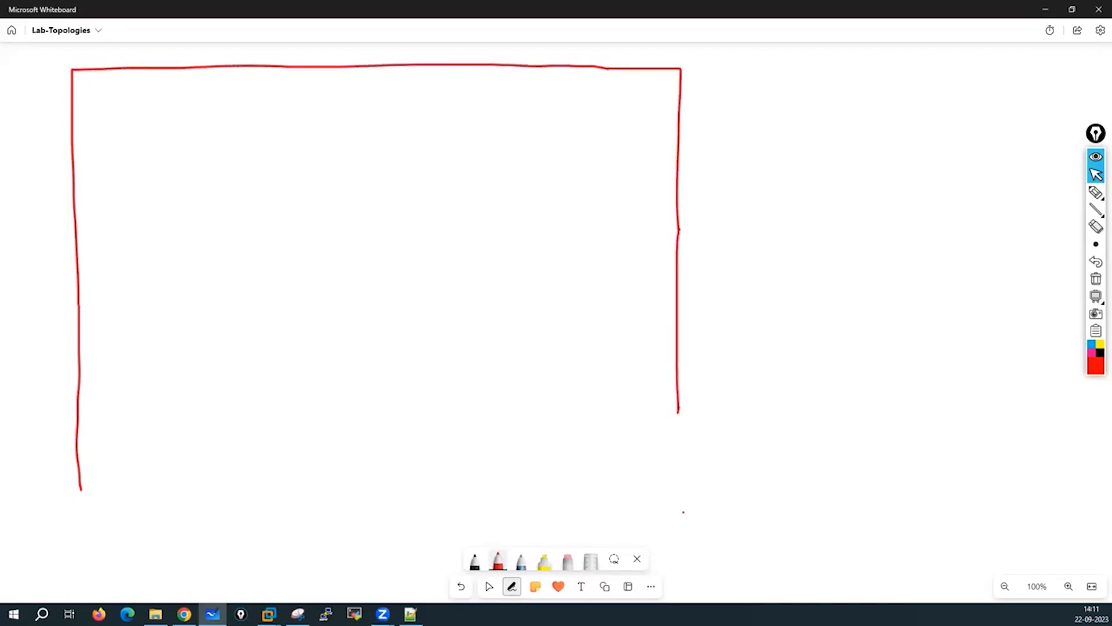
pyautogui.moveTo(683, 512); pyautogui.dragTo(378, 484)
pyautogui.moveTo(81, 490)
pyautogui.mouseDown()
pyautogui.moveTo(281, 519)
pyautogui.moveTo(683, 505)
pyautogui.mouseUp()
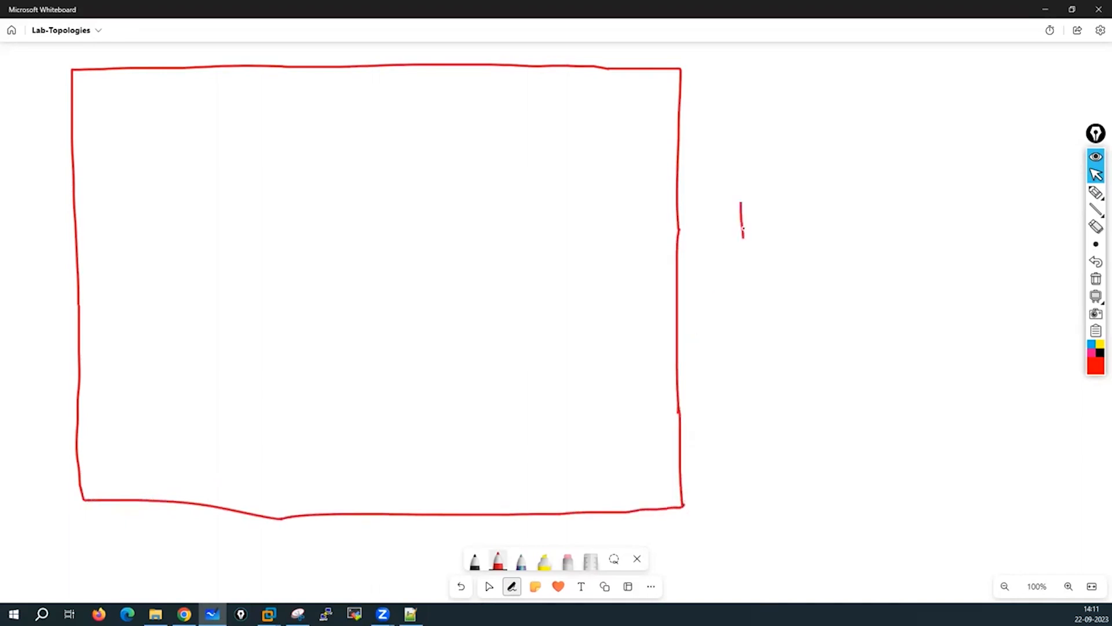
pyautogui.moveTo(775, 203); pyautogui.dragTo(774, 228)
pyautogui.click(489, 587)
pyautogui.moveTo(813, 377); pyautogui.dragTo(850, 401)
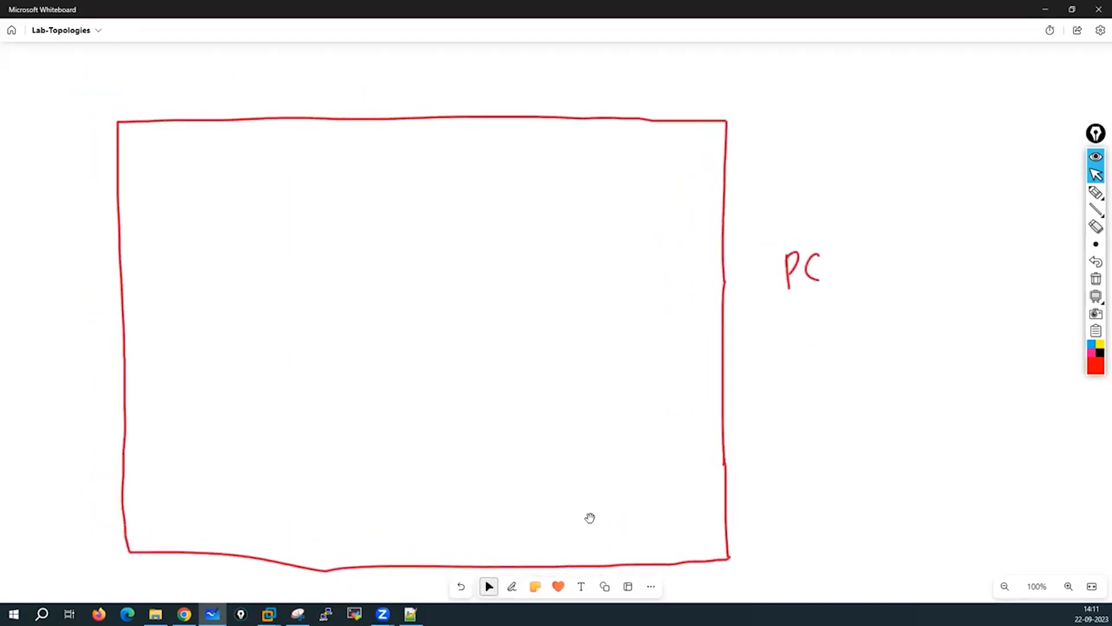
# Draw red 'wifi adapter' and 'ethernet' boxes on top of the PC box.
pyautogui.click(511, 586)
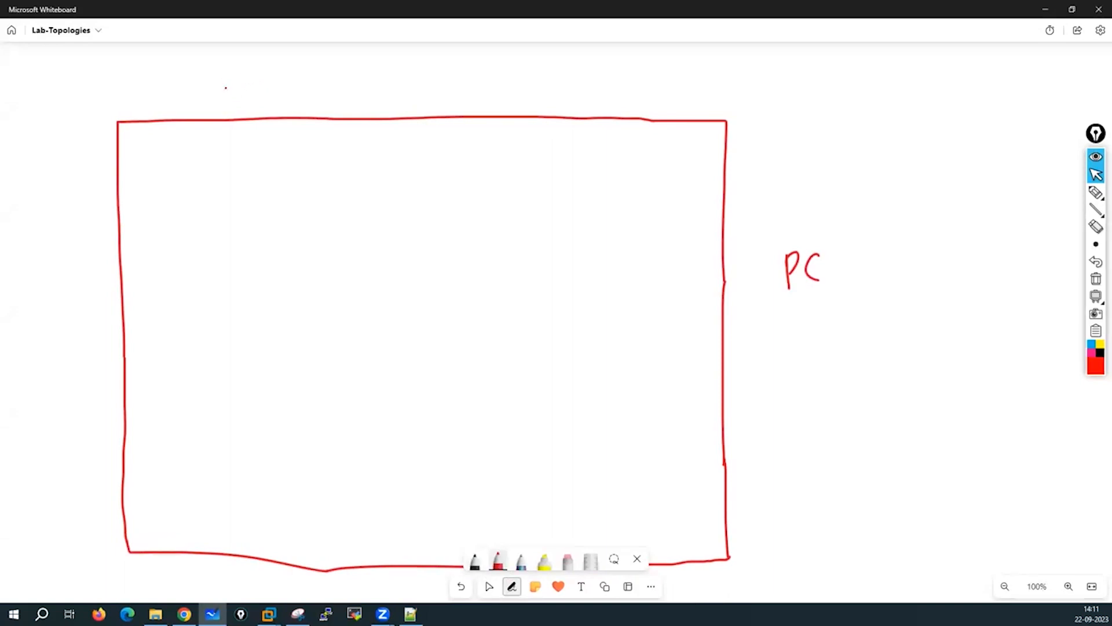
pyautogui.moveTo(225, 76)
pyautogui.mouseDown()
pyautogui.moveTo(225, 105)
pyautogui.moveTo(282, 76)
pyautogui.moveTo(330, 74)
pyautogui.moveTo(332, 107)
pyautogui.moveTo(225, 107)
pyautogui.moveTo(250, 87)
pyautogui.moveTo(253, 100)
pyautogui.moveTo(267, 92)
pyautogui.mouseUp()
pyautogui.moveTo(268, 91)
pyautogui.mouseDown()
pyautogui.moveTo(281, 98)
pyautogui.moveTo(294, 80)
pyautogui.moveTo(305, 99)
pyautogui.moveTo(332, 94)
pyautogui.moveTo(365, 115)
pyautogui.mouseUp()
pyautogui.moveTo(365, 76)
pyautogui.mouseDown()
pyautogui.moveTo(485, 76)
pyautogui.moveTo(409, 113)
pyautogui.moveTo(365, 115)
pyautogui.moveTo(377, 99)
pyautogui.mouseUp()
pyautogui.moveTo(390, 83)
pyautogui.mouseDown()
pyautogui.moveTo(391, 100)
pyautogui.moveTo(396, 87)
pyautogui.mouseUp()
pyautogui.click(407, 97)
pyautogui.moveTo(395, 81); pyautogui.dragTo(412, 97)
pyautogui.moveTo(414, 90); pyautogui.dragTo(434, 90)
pyautogui.moveTo(437, 93); pyautogui.dragTo(450, 85)
pyautogui.moveTo(446, 88); pyautogui.dragTo(461, 87)
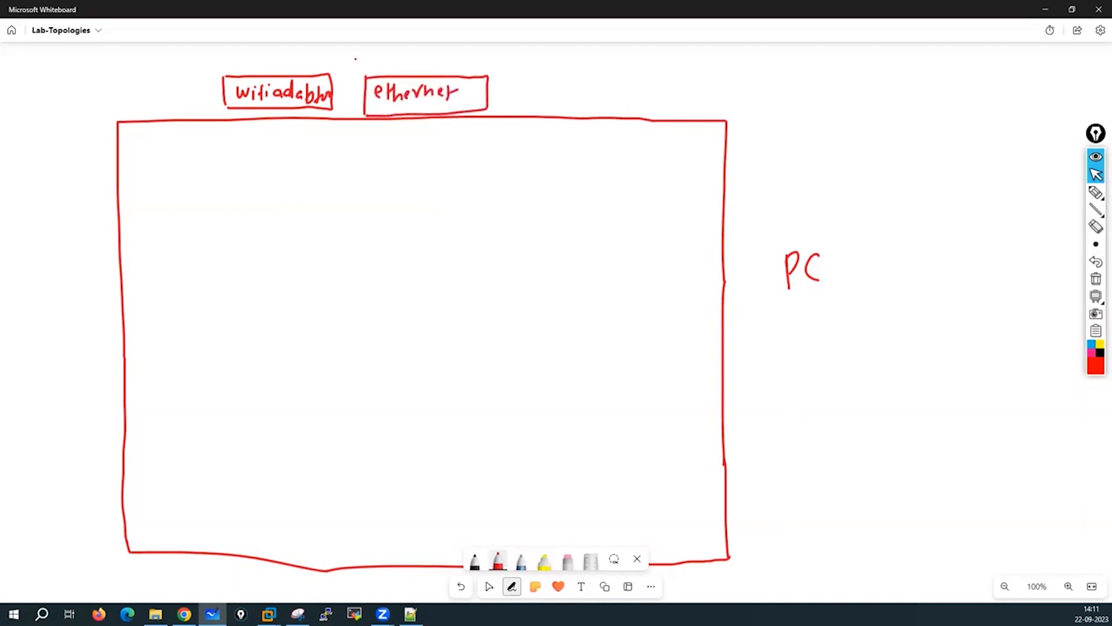
# Write 'NIC' above the two adapter boxes.
pyautogui.moveTo(332, 44); pyautogui.dragTo(333, 63)
pyautogui.moveTo(332, 44); pyautogui.dragTo(353, 63)
pyautogui.moveTo(369, 46); pyautogui.dragTo(372, 57)
# Change the pen's ink colour to green.
pyautogui.click(521, 562)
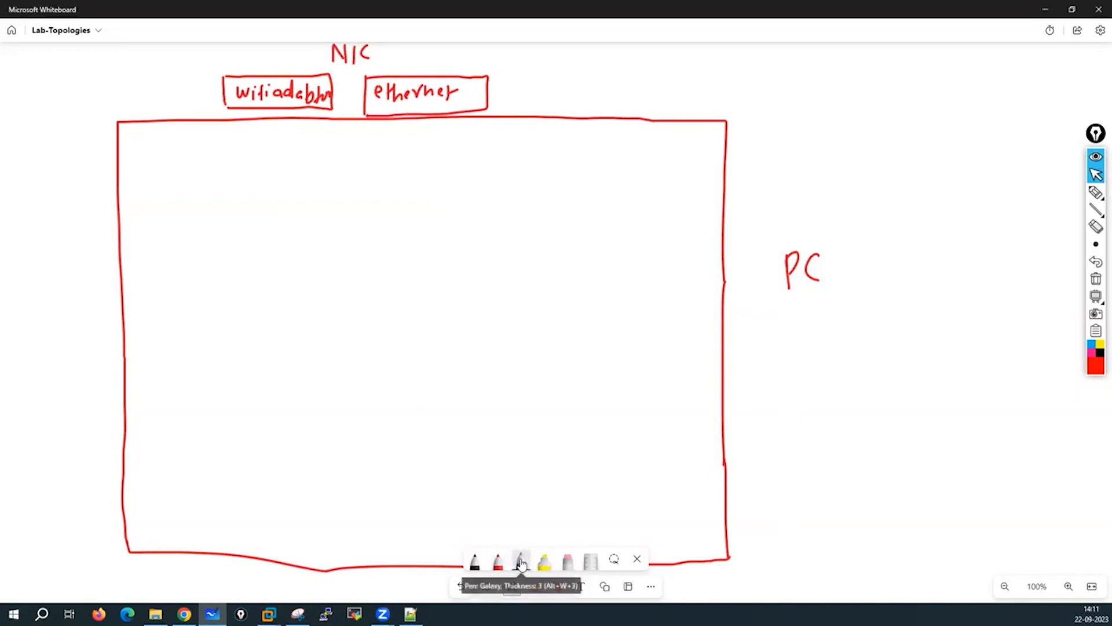
pyautogui.click(521, 562)
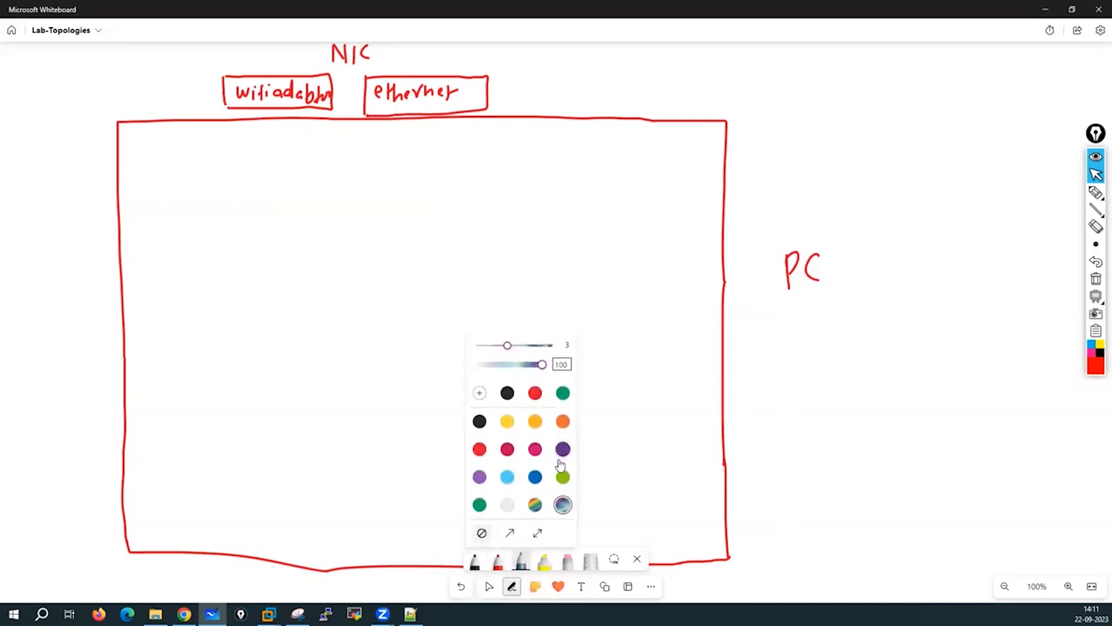
pyautogui.click(479, 504)
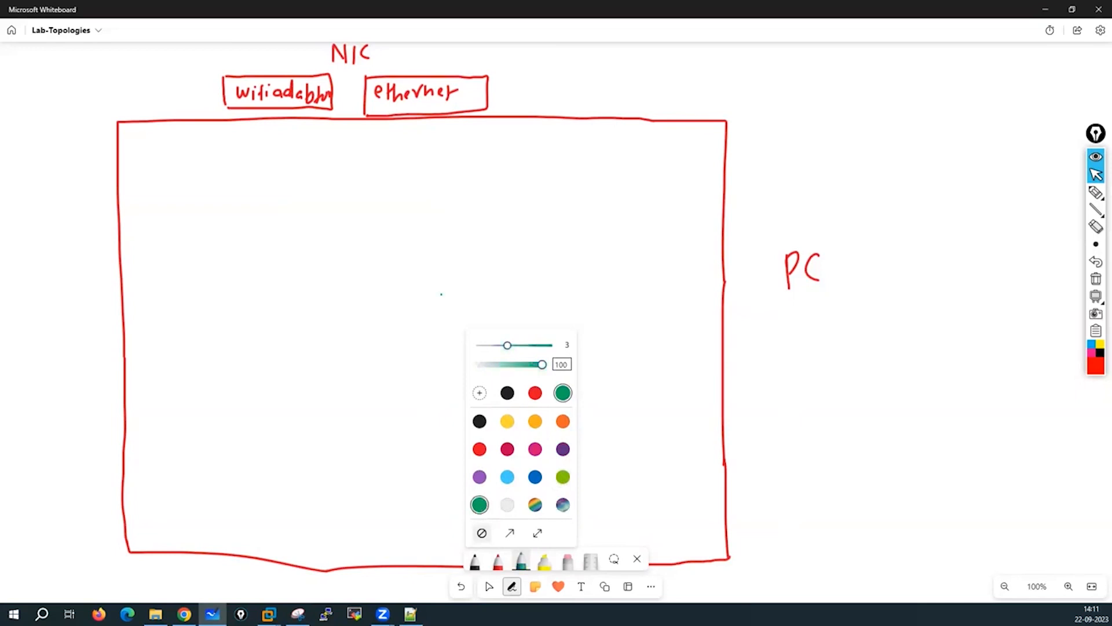
pyautogui.click(520, 564)
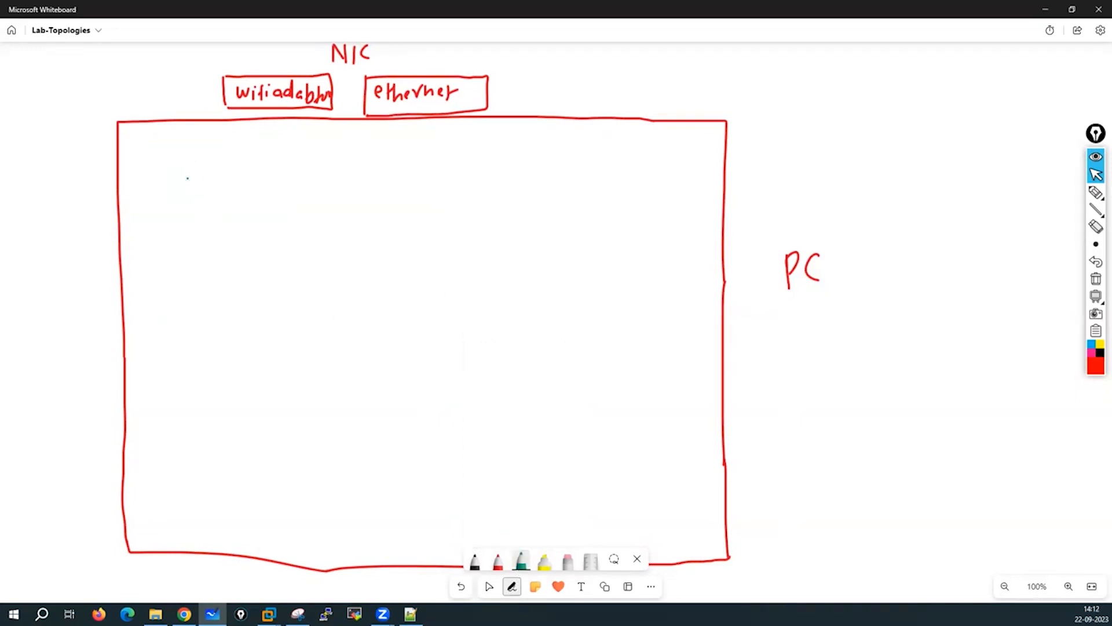
# Draw a green inner rectangle with an arrow labelled 'vm workstation'.
pyautogui.moveTo(158, 169); pyautogui.dragTo(173, 410)
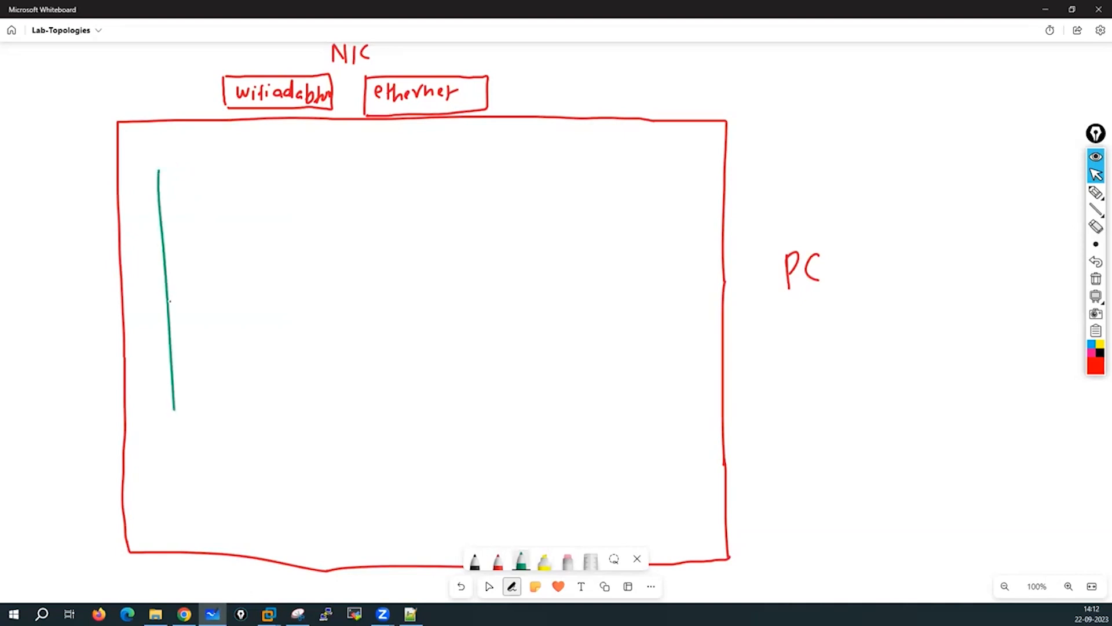
pyautogui.moveTo(159, 171)
pyautogui.mouseDown()
pyautogui.moveTo(666, 174)
pyautogui.moveTo(685, 197)
pyautogui.moveTo(682, 488)
pyautogui.mouseUp()
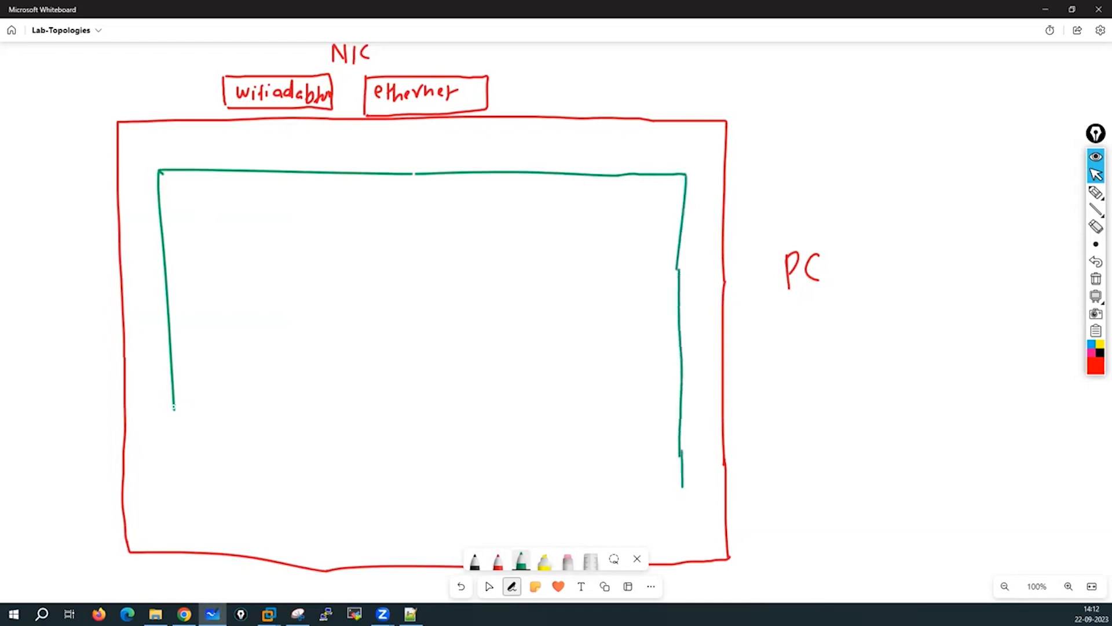
pyautogui.moveTo(174, 409)
pyautogui.mouseDown()
pyautogui.moveTo(180, 498)
pyautogui.moveTo(703, 493)
pyautogui.moveTo(682, 485)
pyautogui.mouseUp()
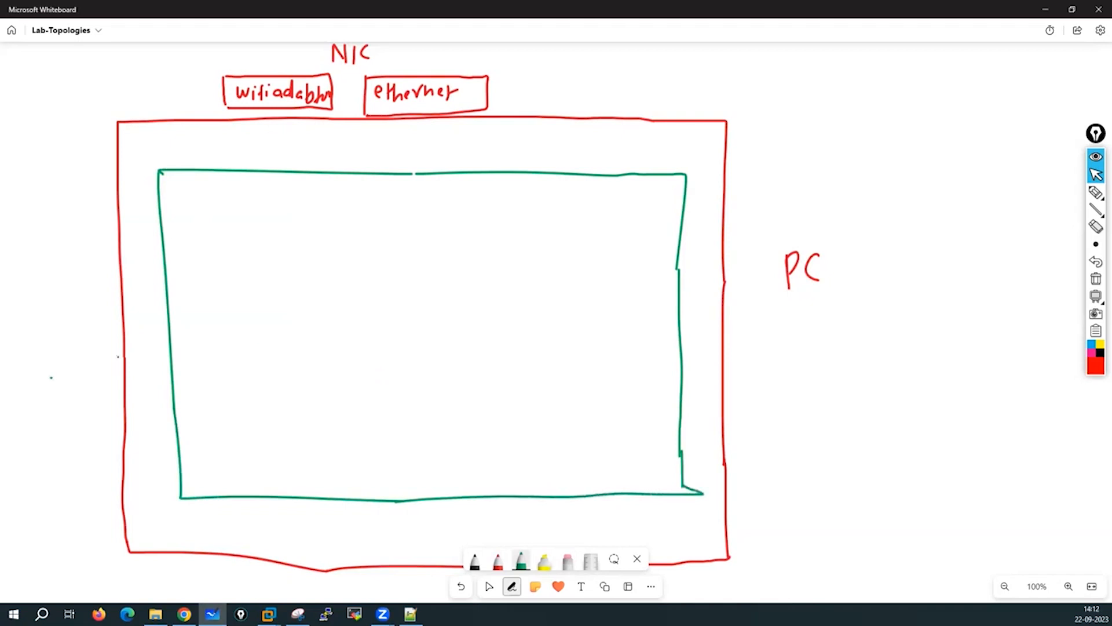
pyautogui.moveTo(51, 377)
pyautogui.mouseDown()
pyautogui.moveTo(167, 338)
pyautogui.moveTo(161, 355)
pyautogui.mouseUp()
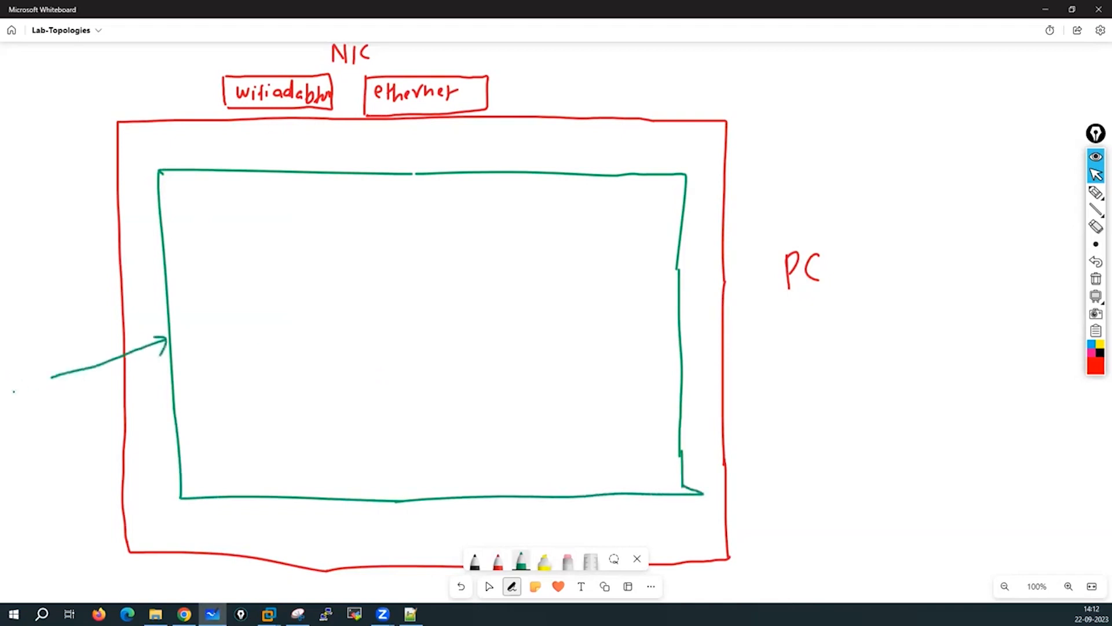
pyautogui.moveTo(6, 389)
pyautogui.mouseDown()
pyautogui.moveTo(15, 406)
pyautogui.moveTo(22, 385)
pyautogui.mouseUp()
pyautogui.moveTo(26, 387)
pyautogui.mouseDown()
pyautogui.moveTo(28, 400)
pyautogui.moveTo(46, 395)
pyautogui.moveTo(31, 425)
pyautogui.moveTo(61, 426)
pyautogui.moveTo(29, 456)
pyautogui.moveTo(46, 461)
pyautogui.mouseUp()
pyautogui.click(67, 416)
pyautogui.moveTo(49, 449)
pyautogui.mouseDown()
pyautogui.moveTo(75, 452)
pyautogui.moveTo(76, 440)
pyautogui.mouseUp()
pyautogui.click(99, 417)
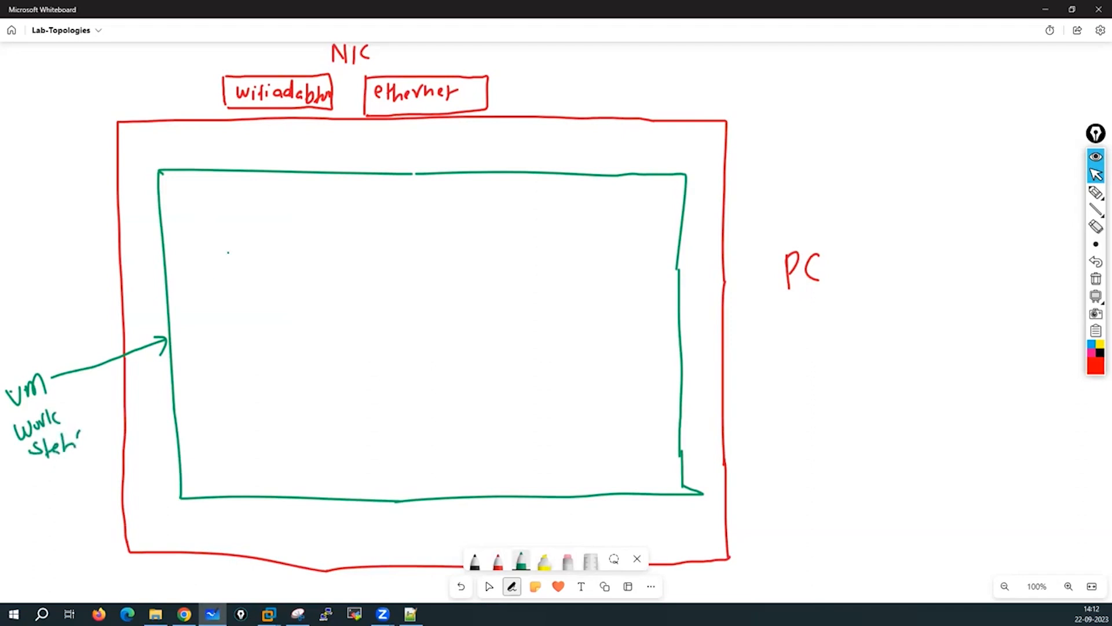
# Switch to black ink and draw a vmnet8 box on the green box's top edge.
pyautogui.click(474, 561)
pyautogui.moveTo(182, 150)
pyautogui.mouseDown()
pyautogui.moveTo(182, 169)
pyautogui.moveTo(231, 148)
pyautogui.moveTo(250, 155)
pyautogui.moveTo(251, 171)
pyautogui.moveTo(182, 171)
pyautogui.moveTo(196, 158)
pyautogui.moveTo(241, 161)
pyautogui.mouseUp()
pyautogui.moveTo(248, 155)
pyautogui.mouseDown()
pyautogui.moveTo(242, 166)
pyautogui.moveTo(247, 155)
pyautogui.moveTo(263, 170)
pyautogui.moveTo(325, 152)
pyautogui.moveTo(339, 163)
pyautogui.moveTo(273, 172)
pyautogui.mouseUp()
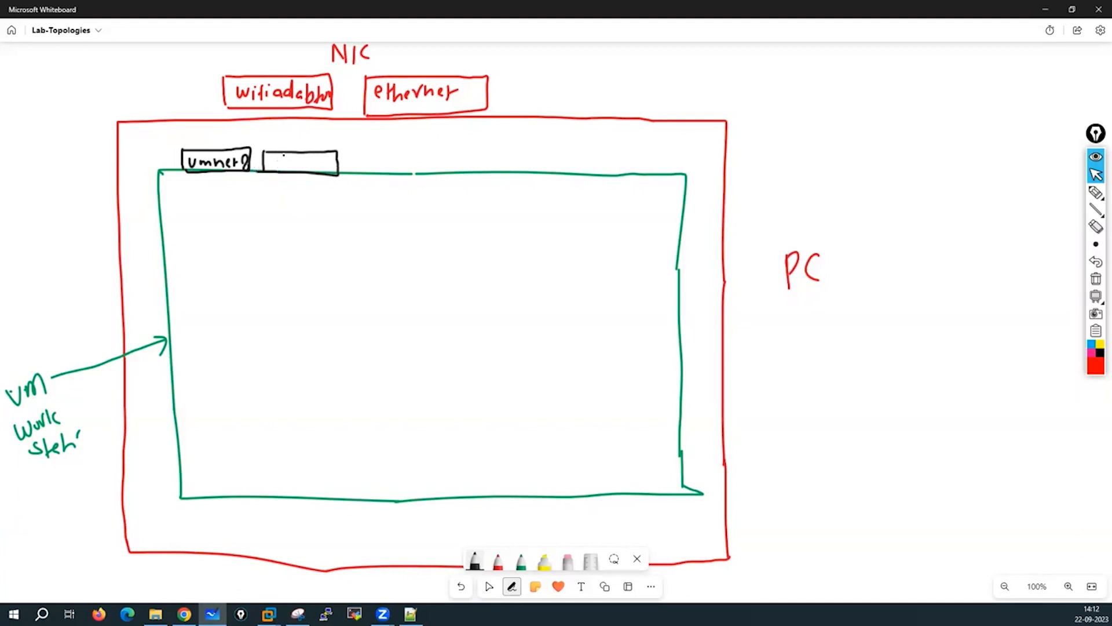
# Draw more black vmnet boxes, labelled vmnet0 and vmnet1, along the top edge.
pyautogui.moveTo(268, 159); pyautogui.dragTo(309, 169)
pyautogui.moveTo(312, 157)
pyautogui.mouseDown()
pyautogui.moveTo(314, 171)
pyautogui.moveTo(316, 162)
pyautogui.mouseUp()
pyautogui.moveTo(324, 161); pyautogui.dragTo(349, 171)
pyautogui.moveTo(350, 151)
pyautogui.mouseDown()
pyautogui.moveTo(428, 152)
pyautogui.moveTo(429, 175)
pyautogui.moveTo(347, 174)
pyautogui.moveTo(372, 161)
pyautogui.moveTo(406, 171)
pyautogui.mouseUp()
pyautogui.moveTo(401, 165); pyautogui.dragTo(410, 163)
pyautogui.moveTo(415, 157)
pyautogui.mouseDown()
pyautogui.moveTo(421, 171)
pyautogui.moveTo(457, 151)
pyautogui.moveTo(538, 153)
pyautogui.moveTo(454, 175)
pyautogui.moveTo(481, 159)
pyautogui.moveTo(636, 178)
pyautogui.moveTo(576, 180)
pyautogui.moveTo(619, 164)
pyautogui.moveTo(656, 181)
pyautogui.moveTo(716, 146)
pyautogui.moveTo(648, 183)
pyautogui.moveTo(671, 168)
pyautogui.moveTo(714, 166)
pyautogui.mouseUp()
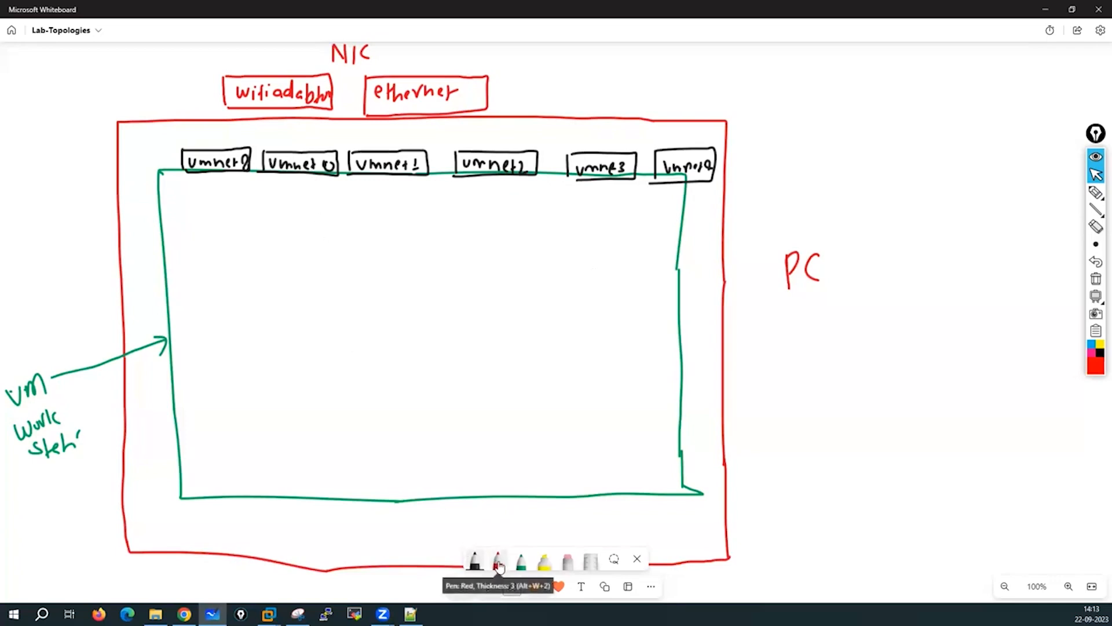
# In green, label vmnet8 'NAT' and vmnet0 'Bridge', and connect vmnet0 to the wifi adapter.
pyautogui.click(521, 561)
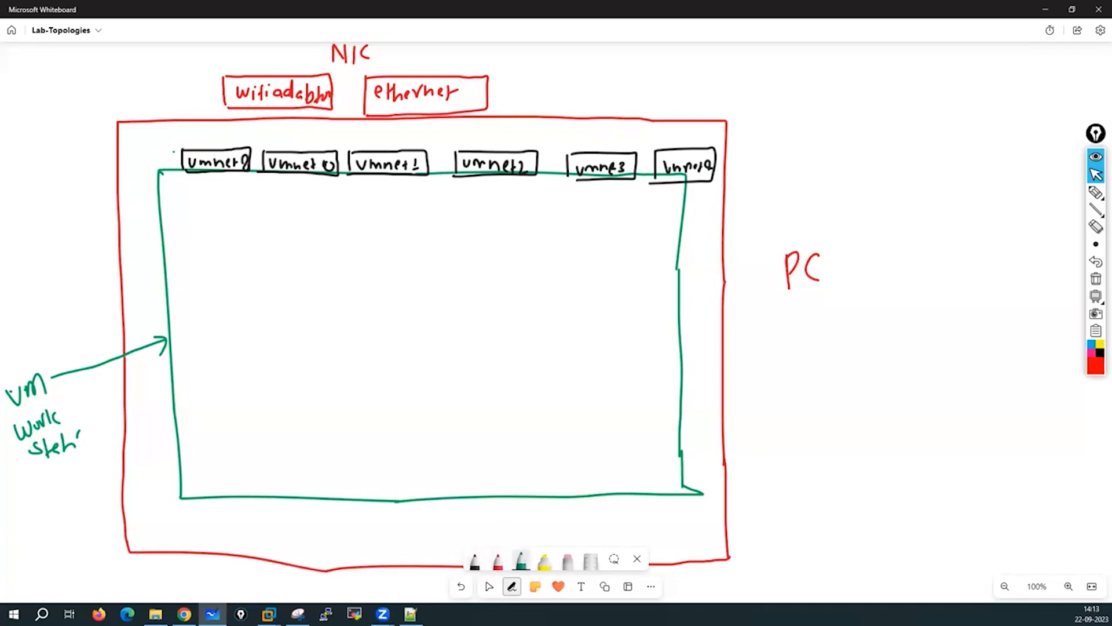
pyautogui.moveTo(145, 142)
pyautogui.mouseDown()
pyautogui.moveTo(145, 153)
pyautogui.moveTo(178, 145)
pyautogui.moveTo(170, 157)
pyautogui.mouseUp()
pyautogui.moveTo(272, 139)
pyautogui.mouseDown()
pyautogui.moveTo(273, 149)
pyautogui.moveTo(306, 152)
pyautogui.moveTo(319, 141)
pyautogui.mouseUp()
pyautogui.click(328, 139)
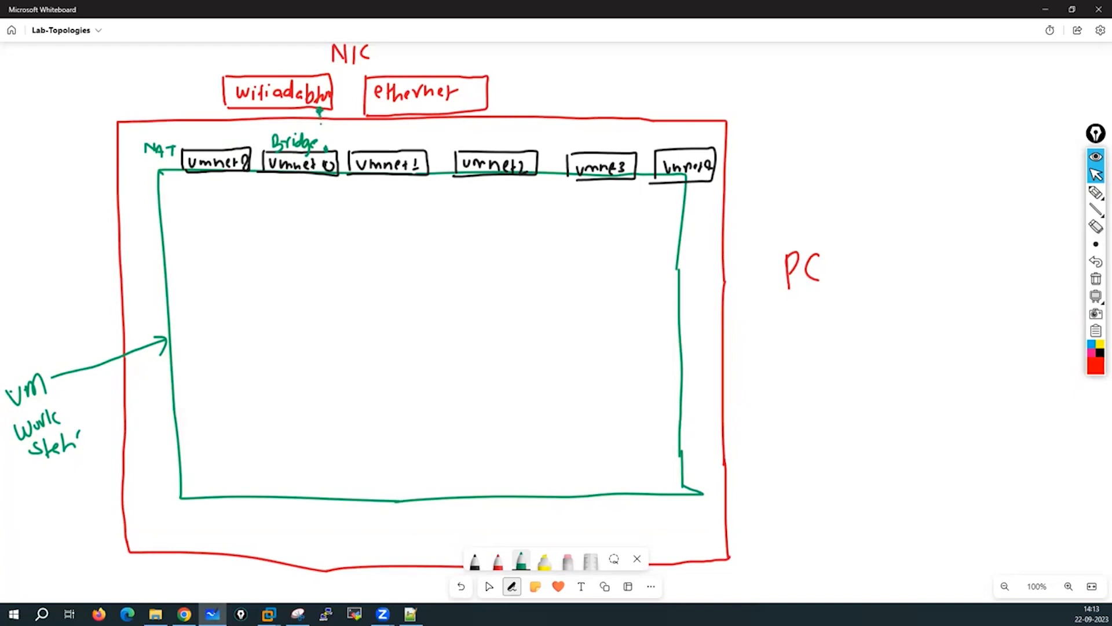
pyautogui.moveTo(320, 110); pyautogui.dragTo(324, 150)
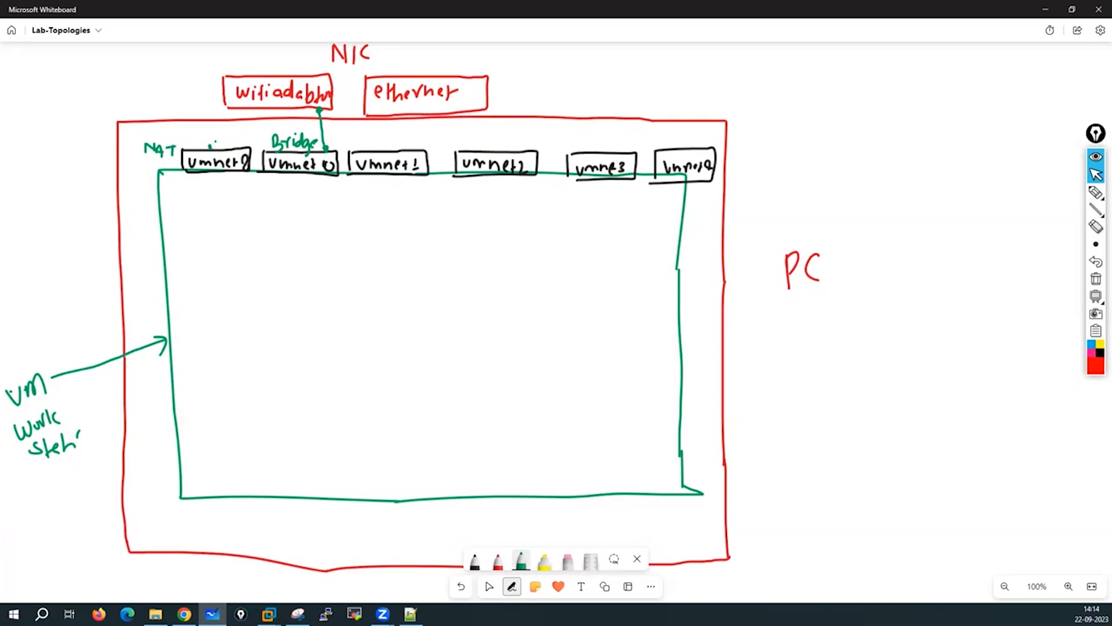
# Draw a green arrow linking vmnet0 to the Wi-Fi adapter box.
pyautogui.moveTo(213, 142)
pyautogui.mouseDown()
pyautogui.moveTo(248, 135)
pyautogui.moveTo(269, 109)
pyautogui.mouseUp()
pyautogui.click(270, 109)
pyautogui.moveTo(215, 142); pyautogui.dragTo(218, 147)
# Bring VMware Workstation to the front and open the menu holding the network editor.
pyautogui.moveTo(268, 613)
pyautogui.click(183, 549)
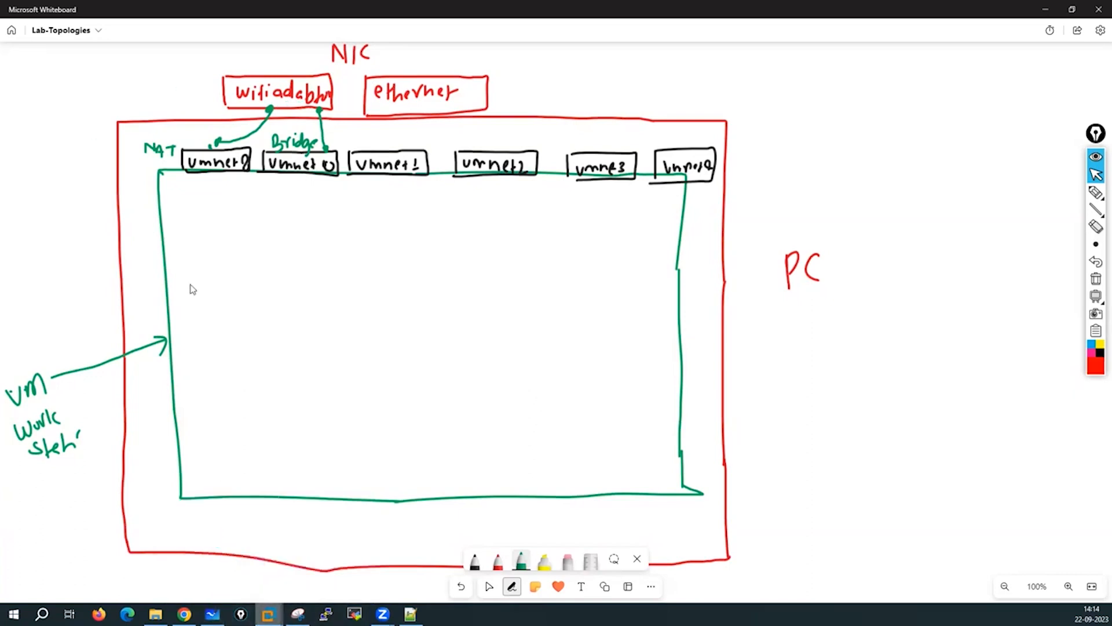
pyautogui.click(30, 24)
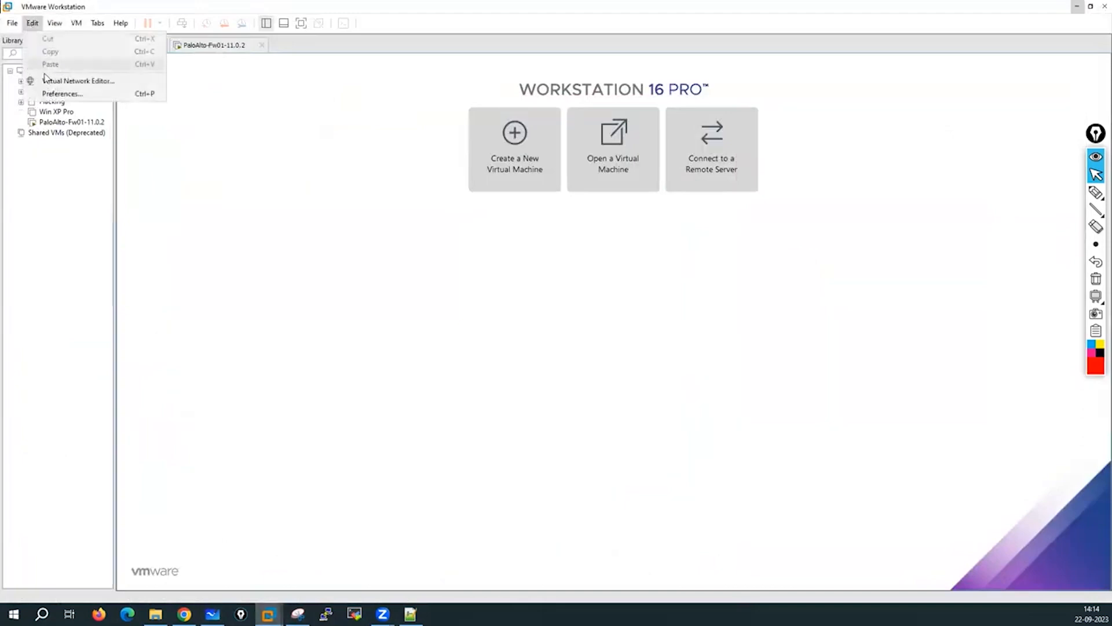
pyautogui.click(75, 81)
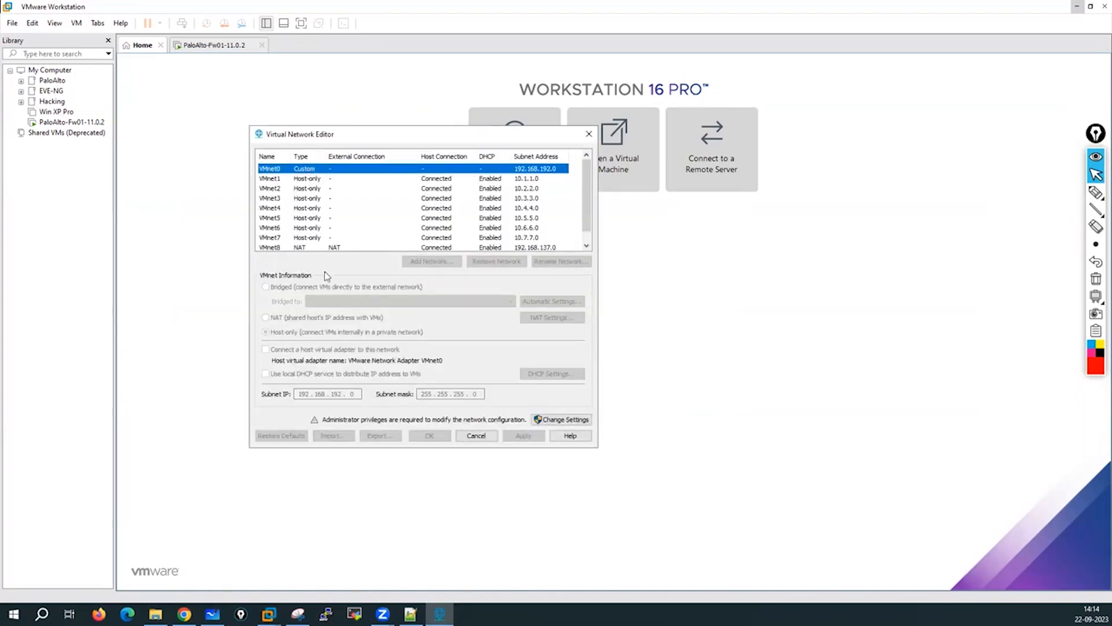
pyautogui.click(563, 419)
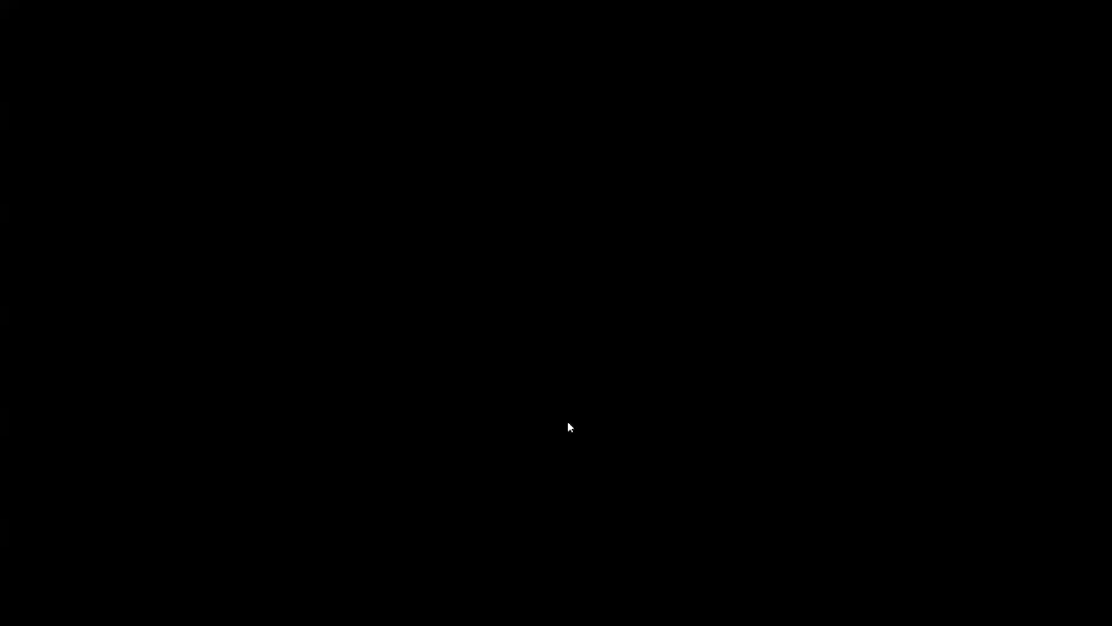
pyautogui.click(568, 424)
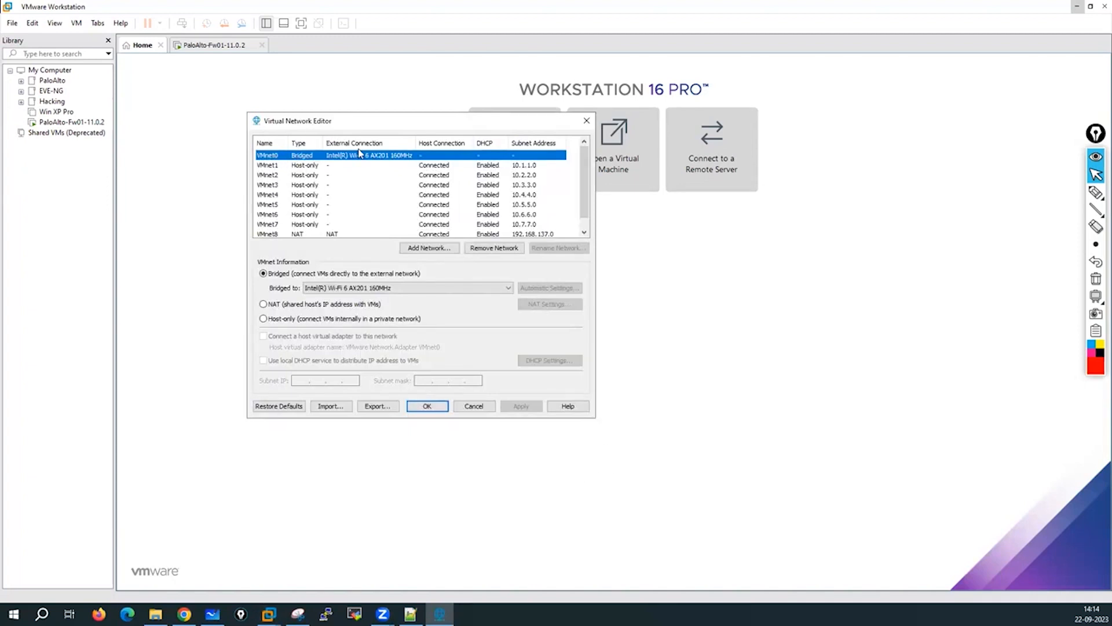
pyautogui.click(356, 292)
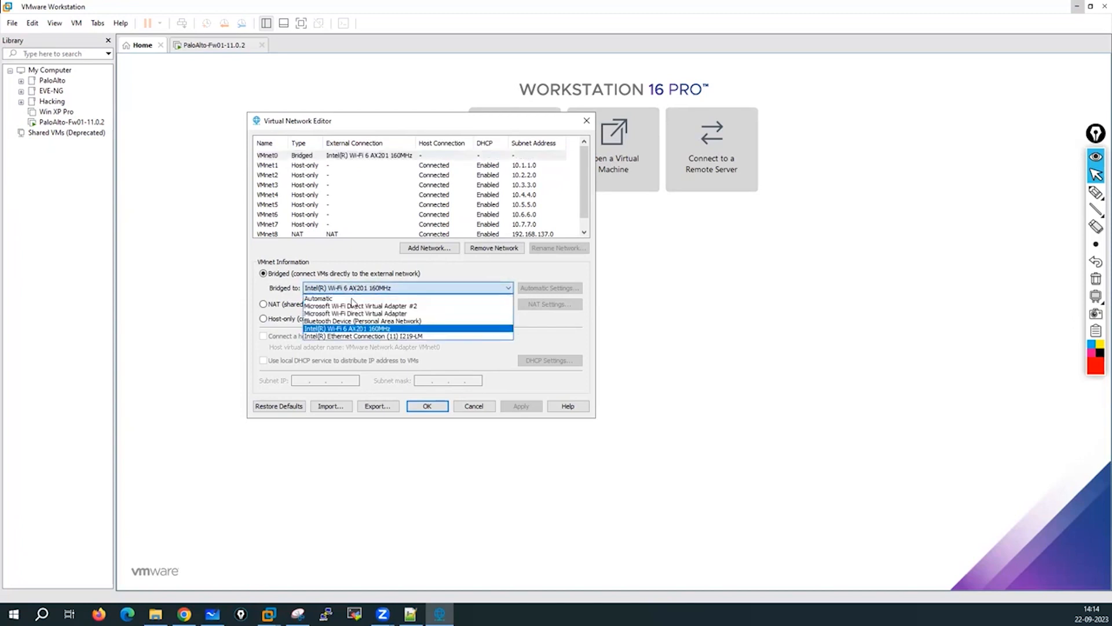
pyautogui.click(347, 329)
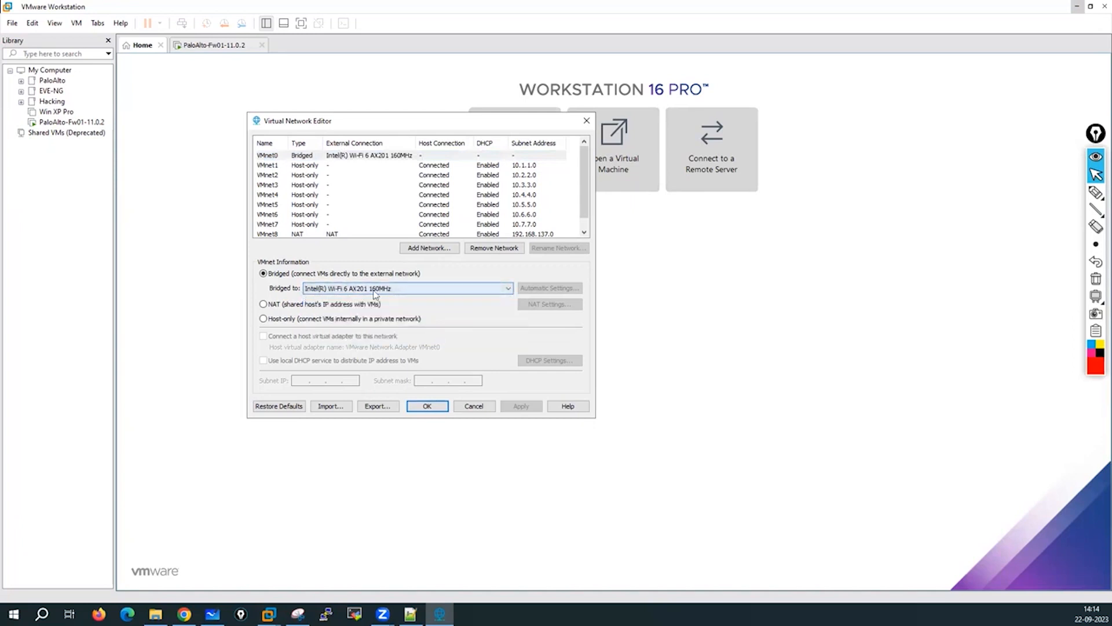
pyautogui.click(302, 167)
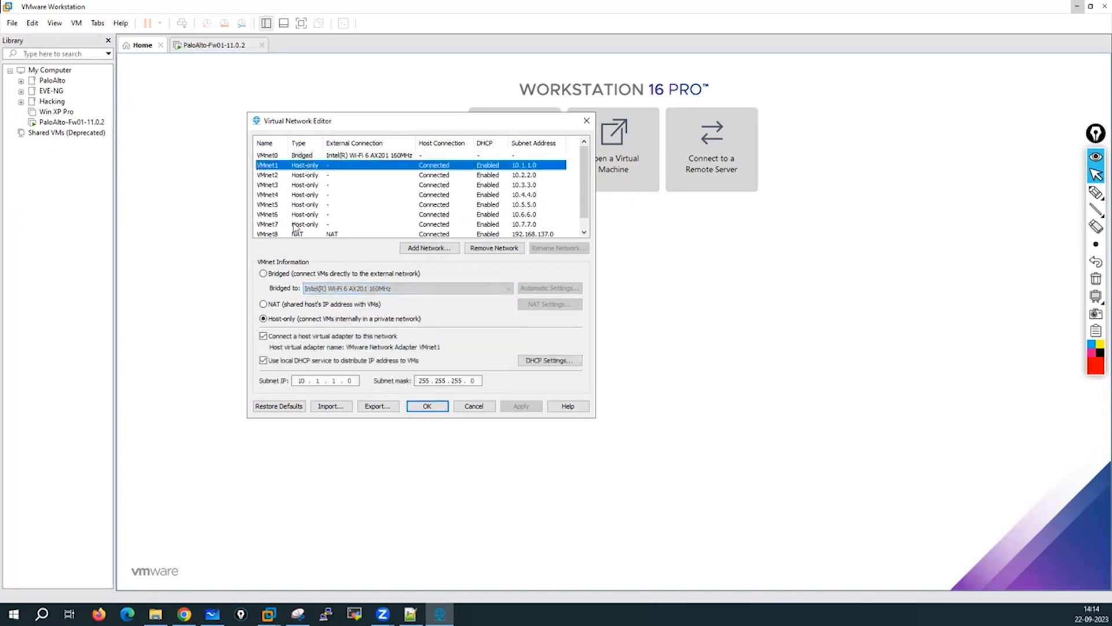
pyautogui.click(268, 235)
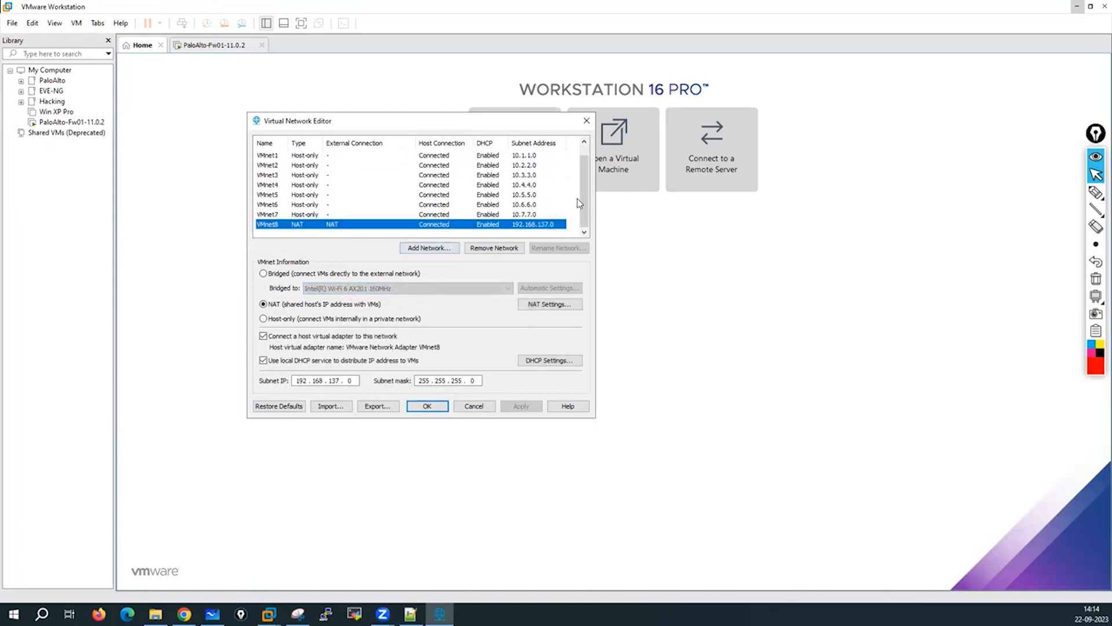
pyautogui.scroll(1, 588, 204)
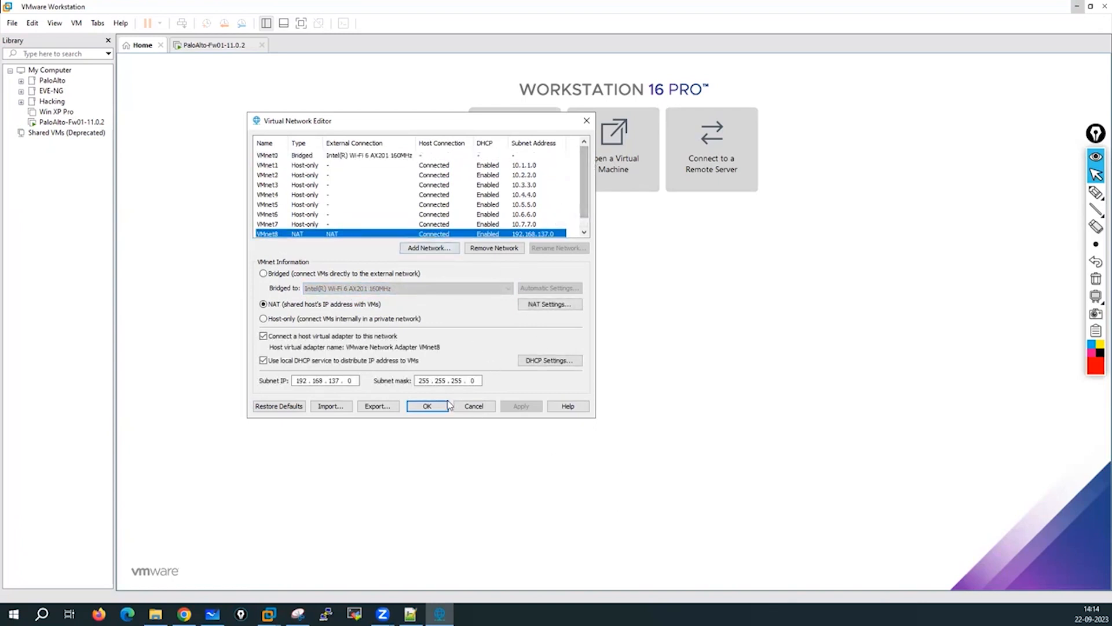
pyautogui.click(472, 406)
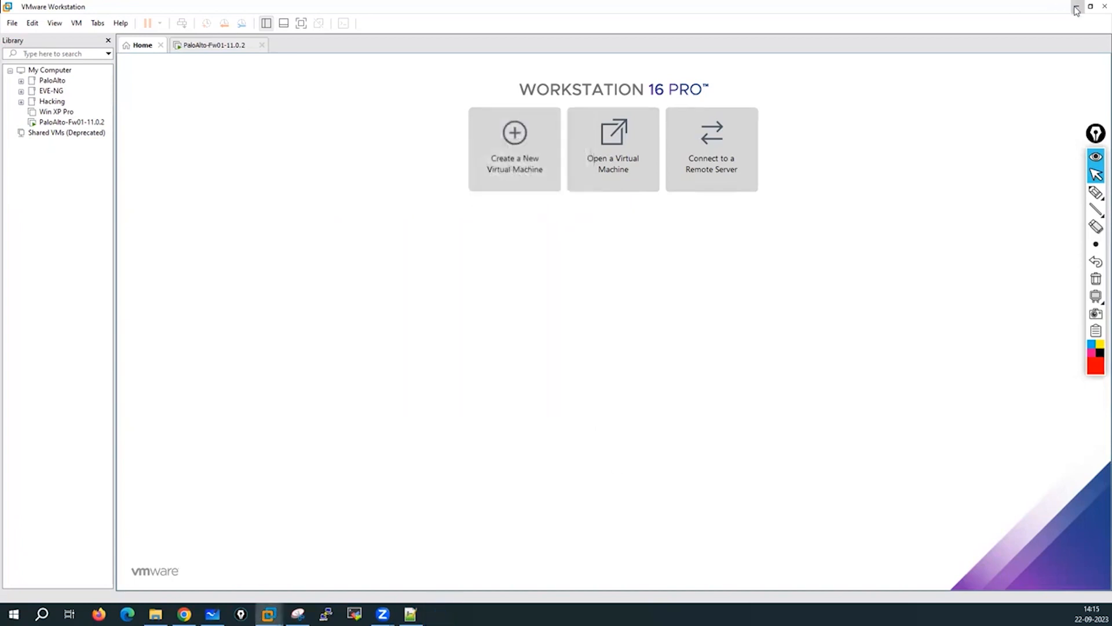
pyautogui.hotkey('alt', 'Tab')
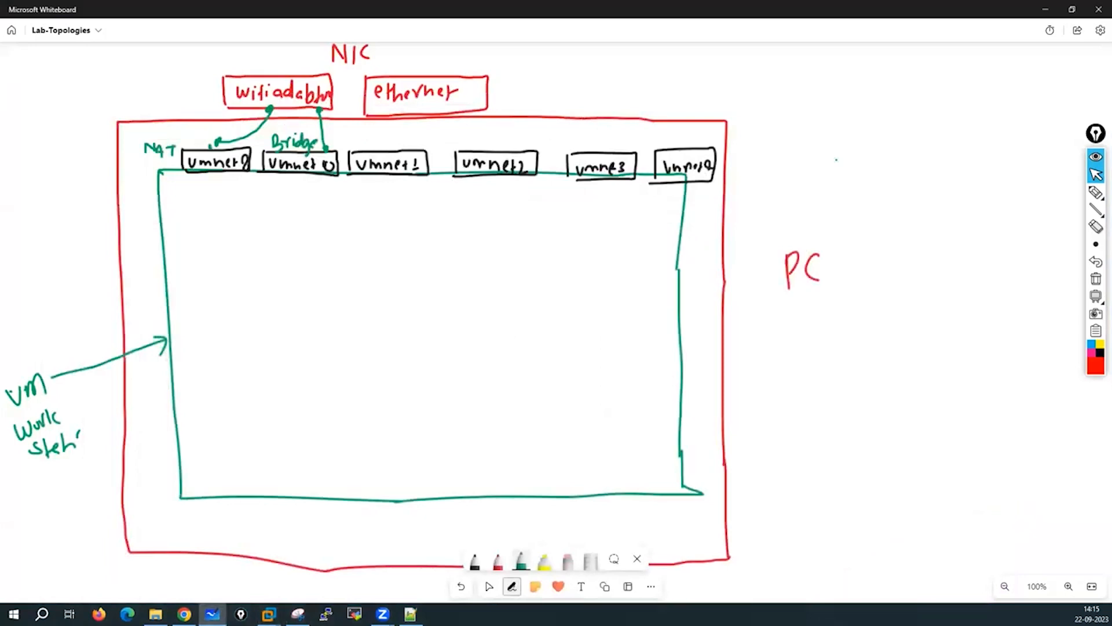
pyautogui.click(1096, 193)
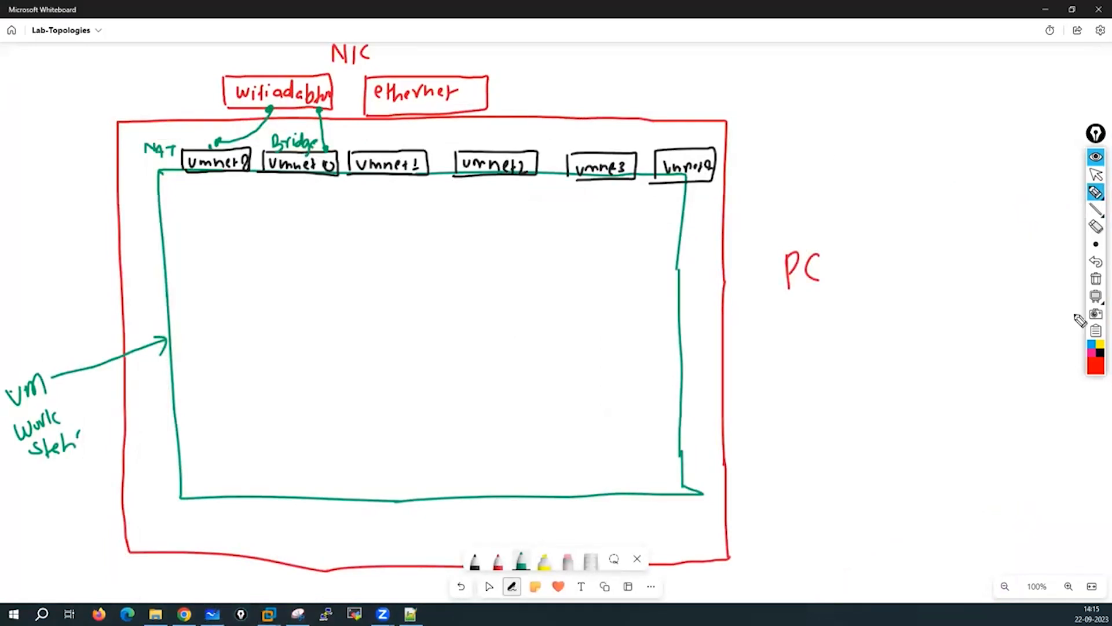
pyautogui.click(1096, 368)
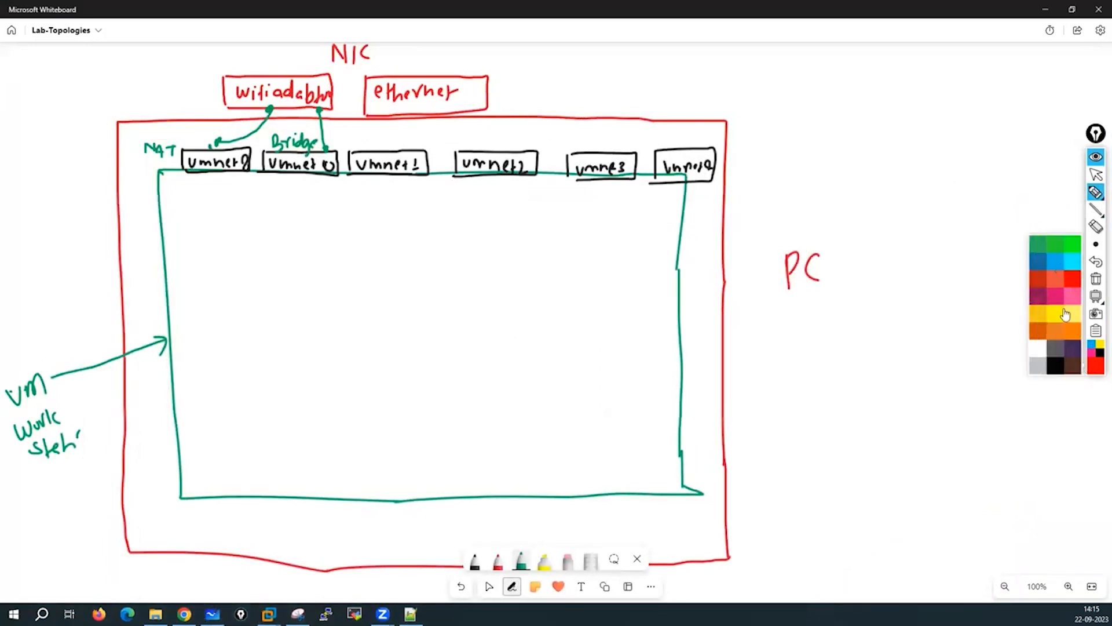
pyautogui.click(1057, 265)
pyautogui.moveTo(215, 71)
pyautogui.mouseDown()
pyautogui.moveTo(252, 63)
pyautogui.moveTo(263, 78)
pyautogui.mouseUp()
pyautogui.moveTo(280, 160); pyautogui.dragTo(305, 152)
pyautogui.moveTo(293, 166); pyautogui.dragTo(315, 159)
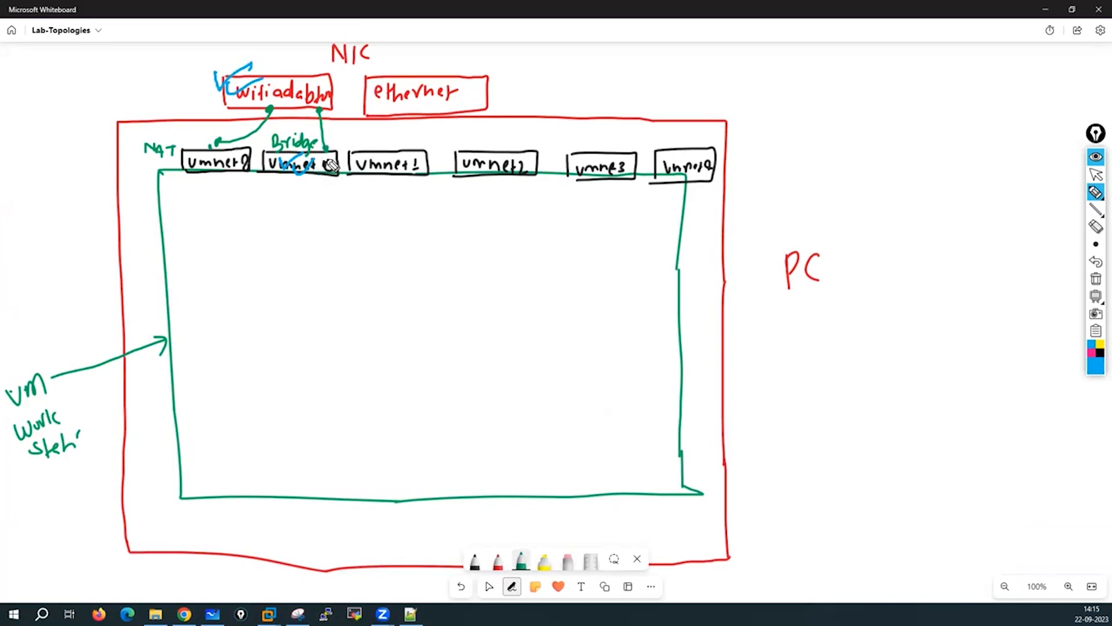
pyautogui.moveTo(281, 57)
pyautogui.mouseDown()
pyautogui.moveTo(281, 70)
pyautogui.moveTo(298, 65)
pyautogui.mouseUp()
pyautogui.moveTo(884, 57)
pyautogui.mouseDown()
pyautogui.moveTo(889, 69)
pyautogui.moveTo(934, 53)
pyautogui.mouseUp()
pyautogui.moveTo(847, 64)
pyautogui.mouseDown()
pyautogui.moveTo(638, 55)
pyautogui.moveTo(334, 87)
pyautogui.moveTo(400, 69)
pyautogui.mouseUp()
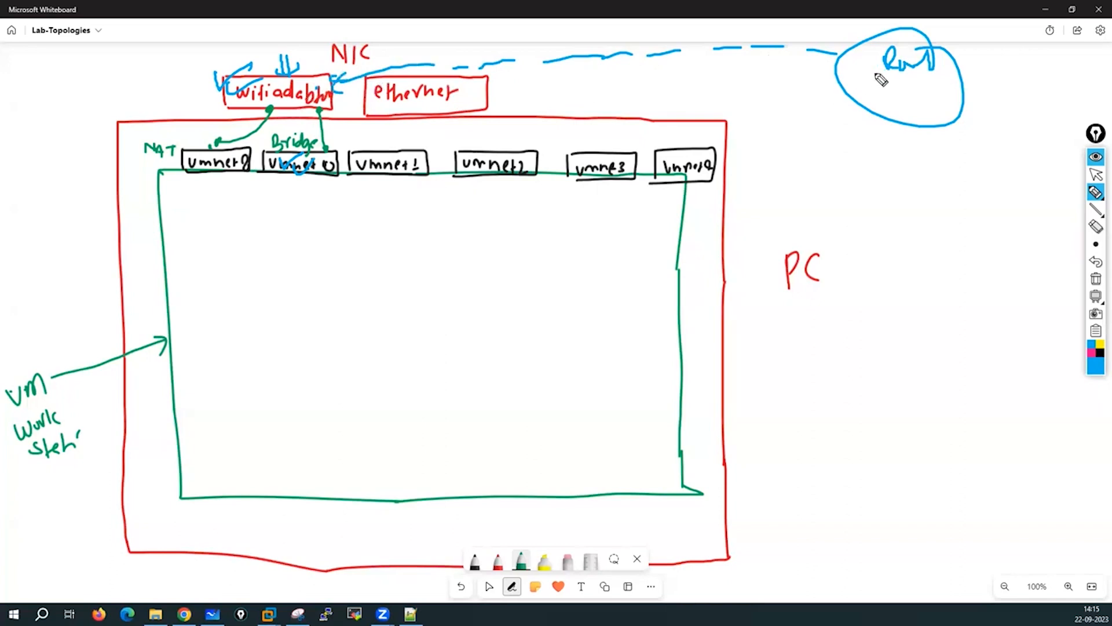
pyautogui.moveTo(890, 73); pyautogui.dragTo(875, 87)
pyautogui.moveTo(875, 80); pyautogui.dragTo(898, 85)
pyautogui.moveTo(300, 181); pyautogui.dragTo(301, 194)
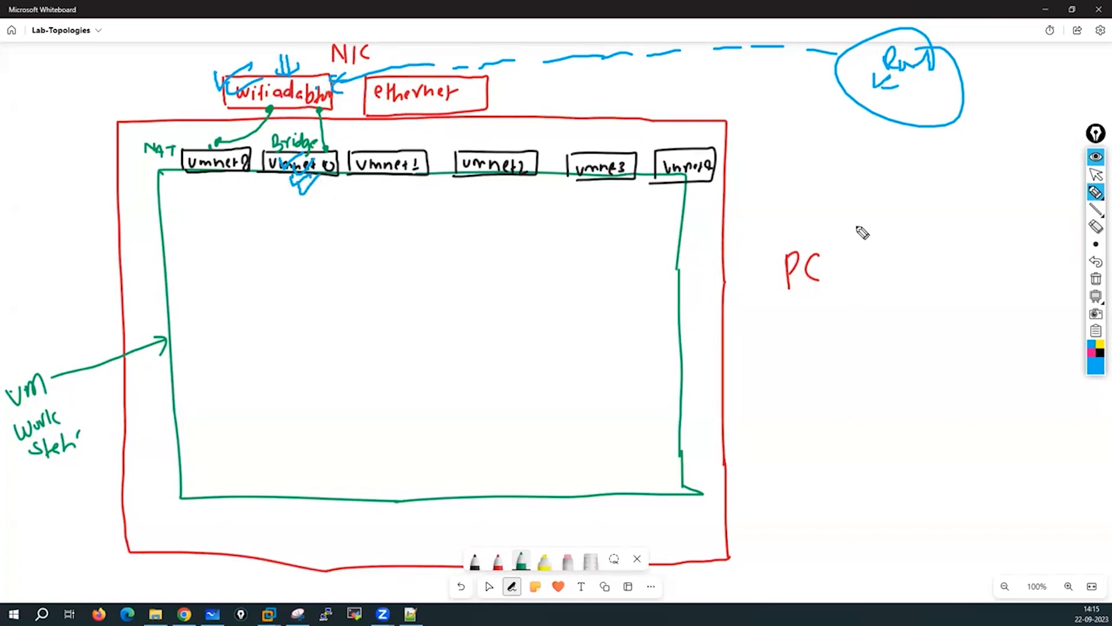
pyautogui.click(1096, 279)
pyautogui.click(1096, 174)
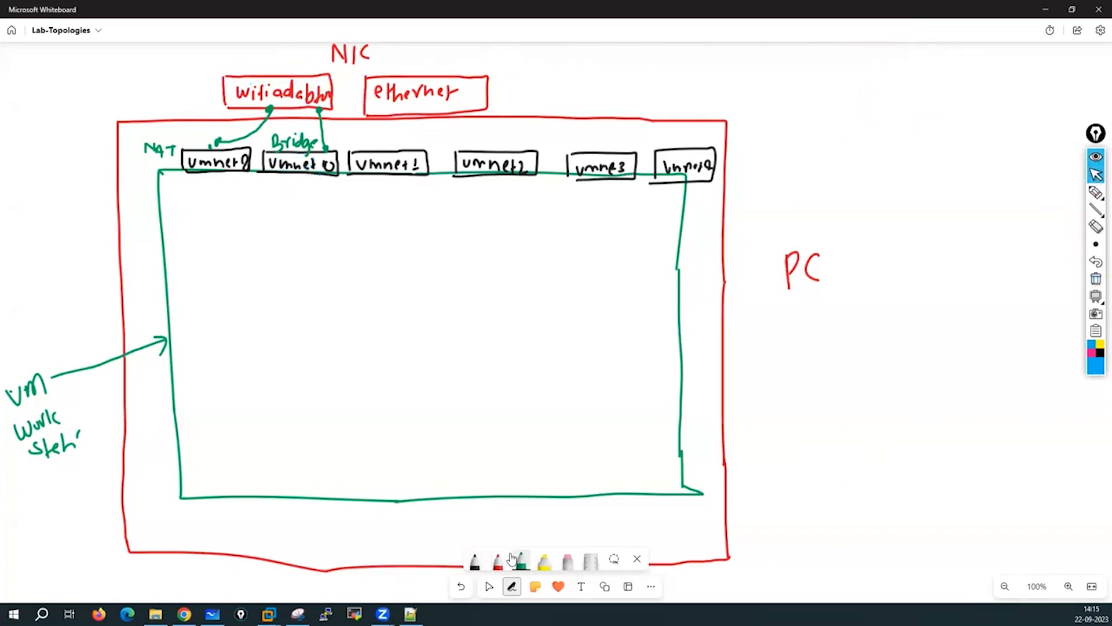
# Switch the pen to blue and draw a box labelled PA-VM inside the Workstation frame.
pyautogui.click(476, 564)
pyautogui.click(476, 563)
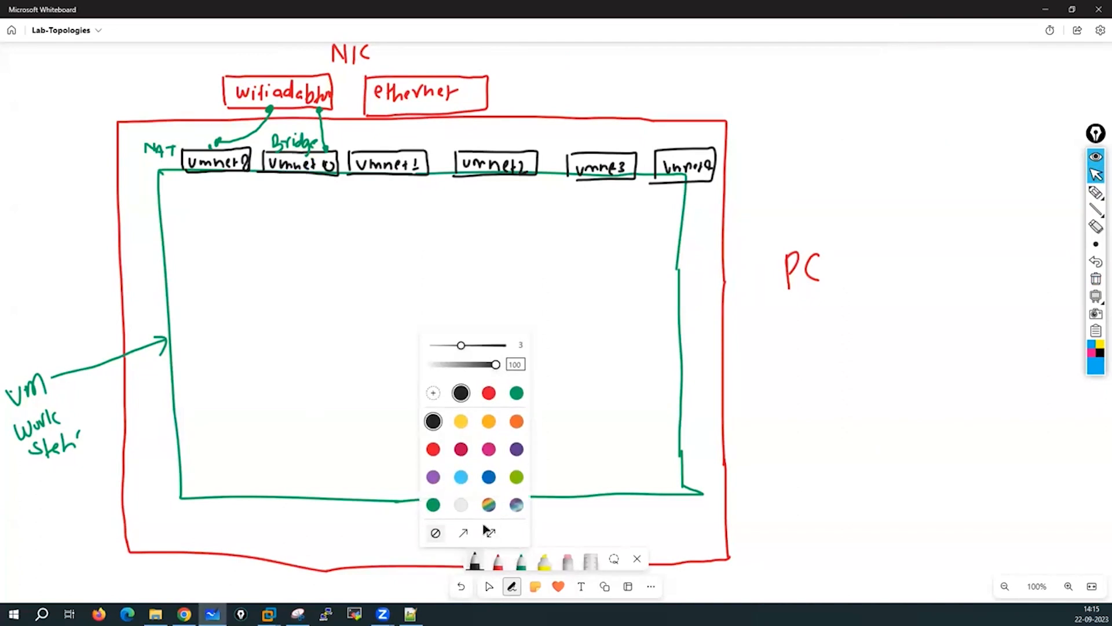
pyautogui.click(489, 477)
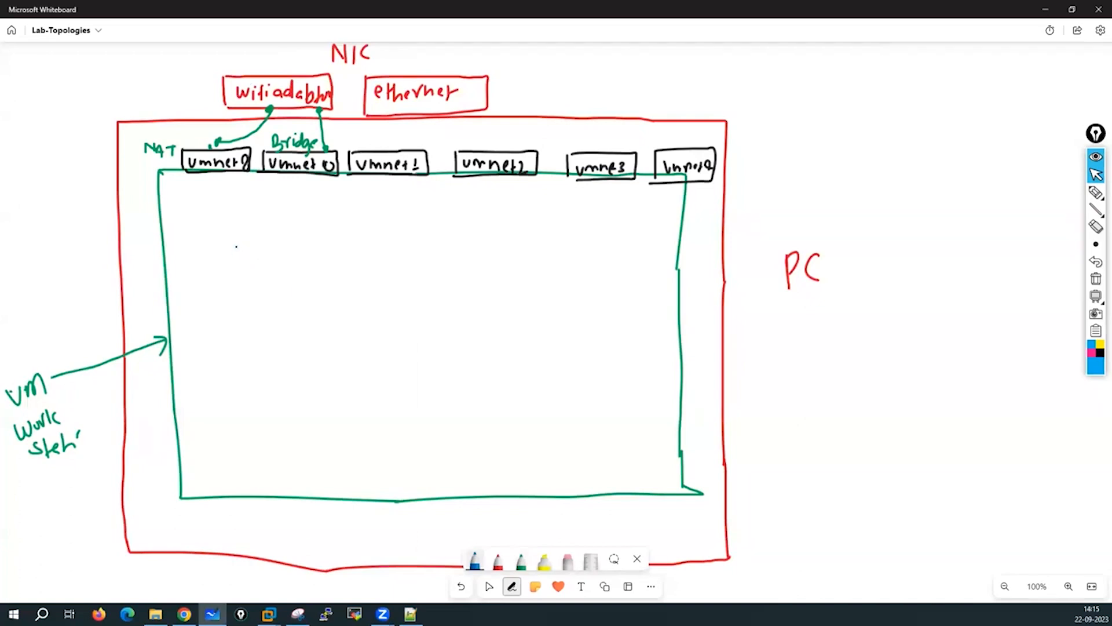
pyautogui.moveTo(229, 247); pyautogui.dragTo(235, 347)
pyautogui.moveTo(230, 245)
pyautogui.mouseDown()
pyautogui.moveTo(387, 240)
pyautogui.moveTo(620, 257)
pyautogui.moveTo(626, 367)
pyautogui.moveTo(241, 359)
pyautogui.moveTo(238, 348)
pyautogui.mouseUp()
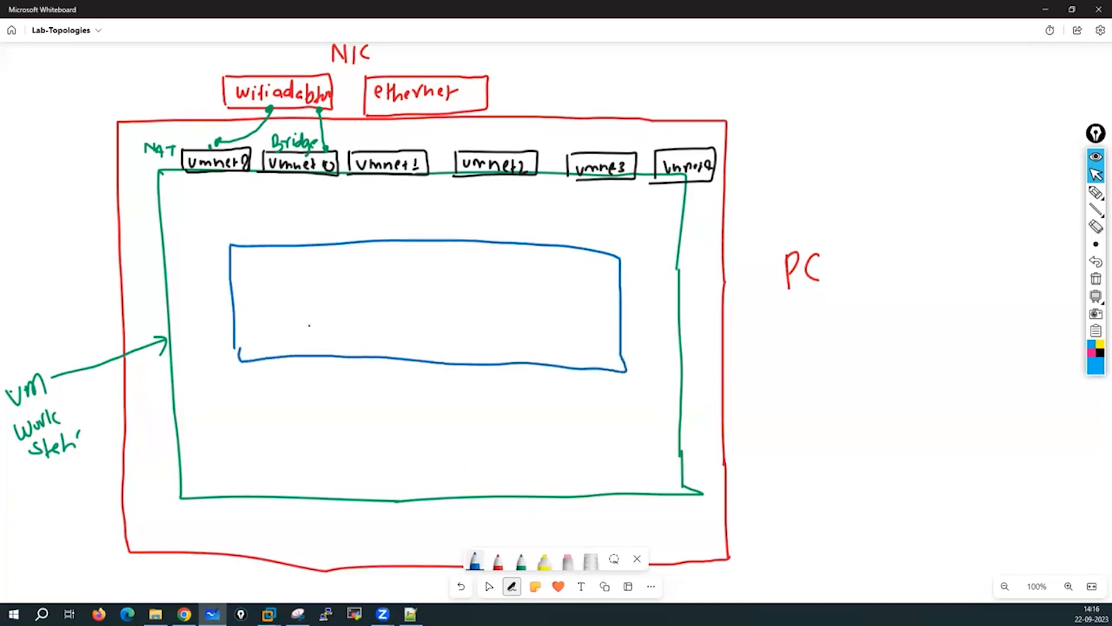
pyautogui.moveTo(323, 288)
pyautogui.mouseDown()
pyautogui.moveTo(322, 312)
pyautogui.moveTo(384, 291)
pyautogui.moveTo(414, 308)
pyautogui.mouseUp()
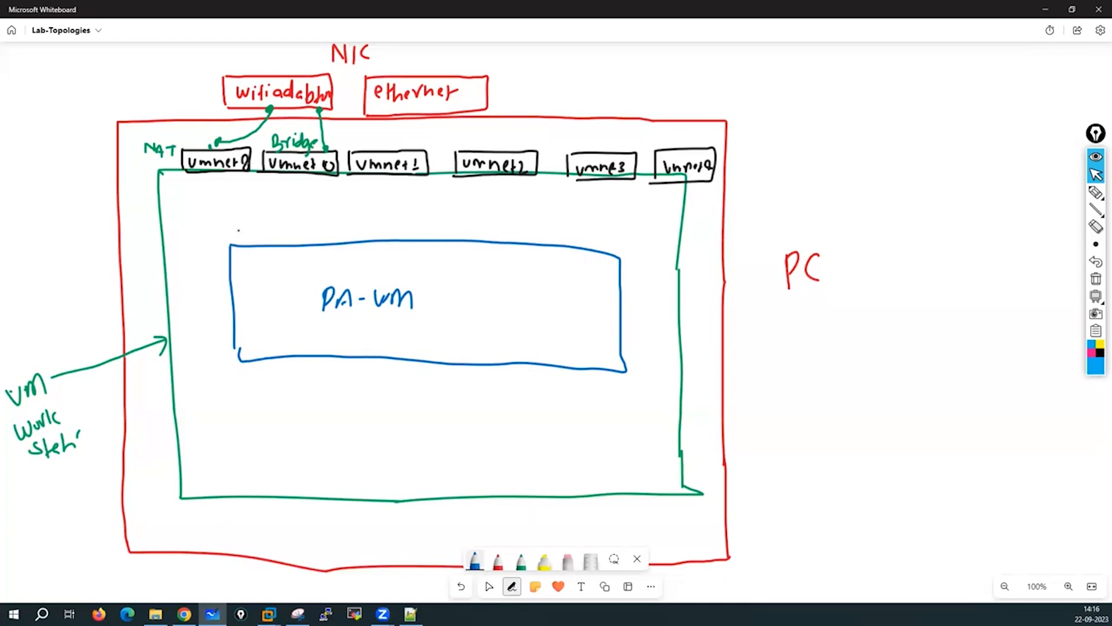
# Add the mgmt port and interface boxes e1/1 through e1/5 along PA-VM's top edge.
pyautogui.click(256, 234)
pyautogui.moveTo(238, 230)
pyautogui.mouseDown()
pyautogui.moveTo(274, 228)
pyautogui.moveTo(231, 247)
pyautogui.moveTo(286, 215)
pyautogui.moveTo(286, 245)
pyautogui.moveTo(332, 213)
pyautogui.moveTo(352, 248)
pyautogui.moveTo(416, 209)
pyautogui.moveTo(419, 243)
pyautogui.moveTo(387, 234)
pyautogui.moveTo(439, 238)
pyautogui.mouseUp()
pyautogui.click(392, 224)
pyautogui.click(392, 231)
pyautogui.moveTo(438, 210); pyautogui.dragTo(486, 208)
pyautogui.moveTo(485, 207)
pyautogui.mouseDown()
pyautogui.moveTo(487, 245)
pyautogui.moveTo(469, 235)
pyautogui.mouseUp()
pyautogui.moveTo(472, 223)
pyautogui.mouseDown()
pyautogui.moveTo(509, 242)
pyautogui.moveTo(552, 214)
pyautogui.moveTo(552, 253)
pyautogui.moveTo(607, 215)
pyautogui.mouseUp()
pyautogui.moveTo(608, 214)
pyautogui.mouseDown()
pyautogui.moveTo(608, 249)
pyautogui.moveTo(594, 253)
pyautogui.moveTo(581, 237)
pyautogui.mouseUp()
pyautogui.moveTo(586, 231); pyautogui.dragTo(602, 238)
pyautogui.moveTo(601, 223); pyautogui.dragTo(611, 225)
# Add interface boxes e1/6 and e1/7 right of PA-VM, and e1/8 and e1/9 below it.
pyautogui.moveTo(626, 269); pyautogui.dragTo(669, 265)
pyautogui.moveTo(670, 265); pyautogui.dragTo(672, 296)
pyautogui.moveTo(672, 298); pyautogui.dragTo(630, 298)
pyautogui.moveTo(636, 282); pyautogui.dragTo(639, 284)
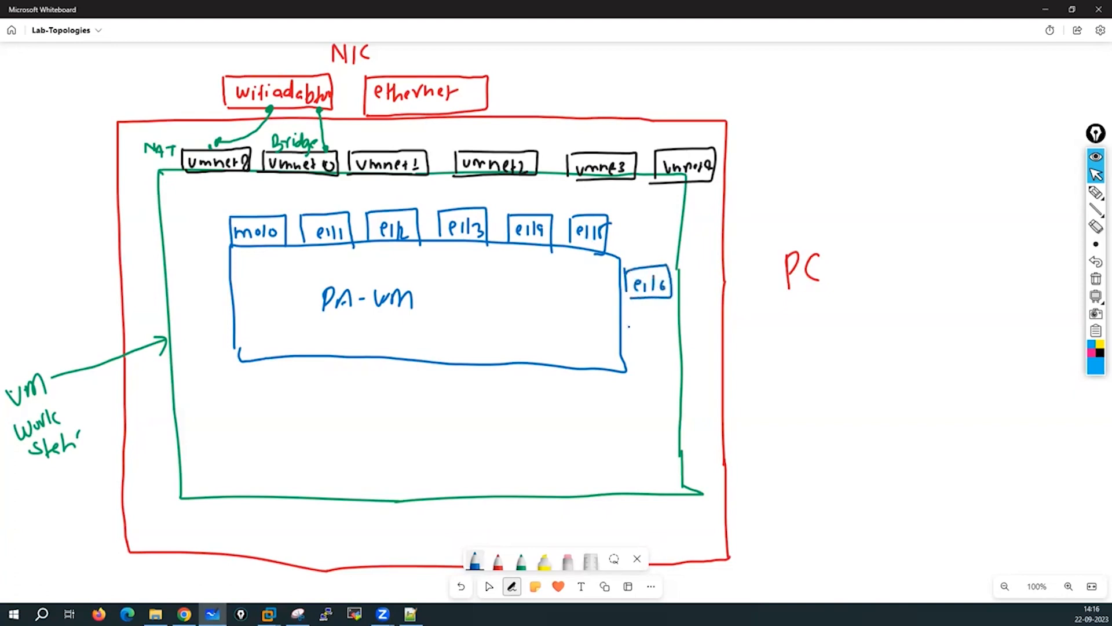
pyautogui.moveTo(628, 327); pyautogui.dragTo(628, 348)
pyautogui.moveTo(629, 325); pyautogui.dragTo(678, 348)
pyautogui.moveTo(677, 349)
pyautogui.mouseDown()
pyautogui.moveTo(640, 351)
pyautogui.moveTo(646, 341)
pyautogui.mouseUp()
pyautogui.moveTo(652, 335); pyautogui.dragTo(660, 344)
pyautogui.moveTo(664, 332); pyautogui.dragTo(671, 343)
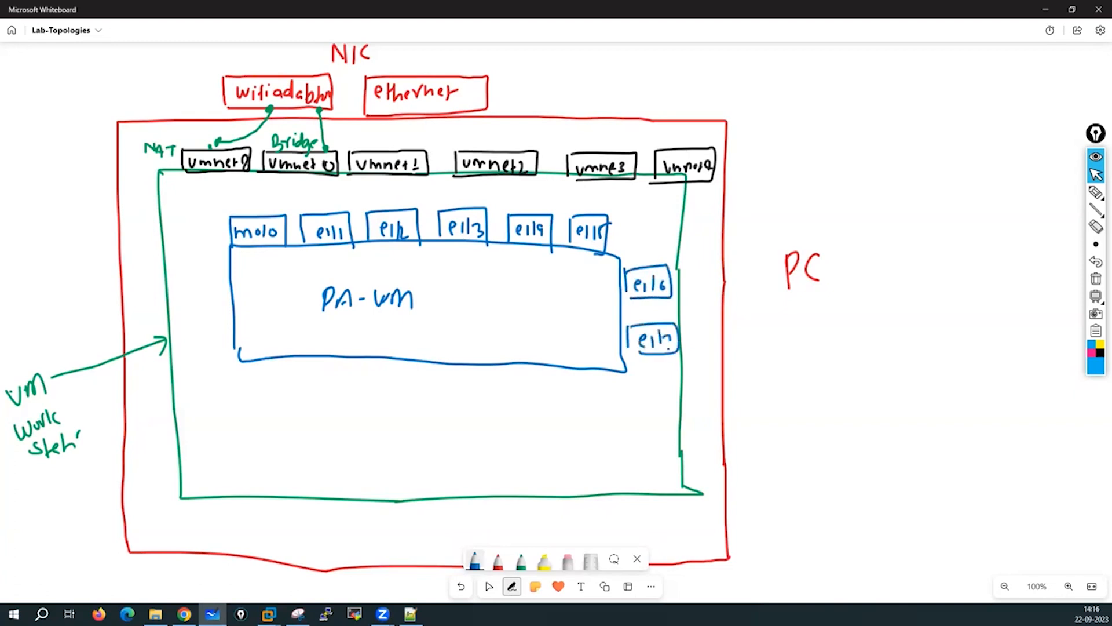
pyautogui.moveTo(587, 374)
pyautogui.mouseDown()
pyautogui.moveTo(587, 405)
pyautogui.moveTo(624, 371)
pyautogui.mouseUp()
pyautogui.moveTo(624, 374)
pyautogui.mouseDown()
pyautogui.moveTo(588, 416)
pyautogui.moveTo(598, 389)
pyautogui.moveTo(616, 415)
pyautogui.mouseUp()
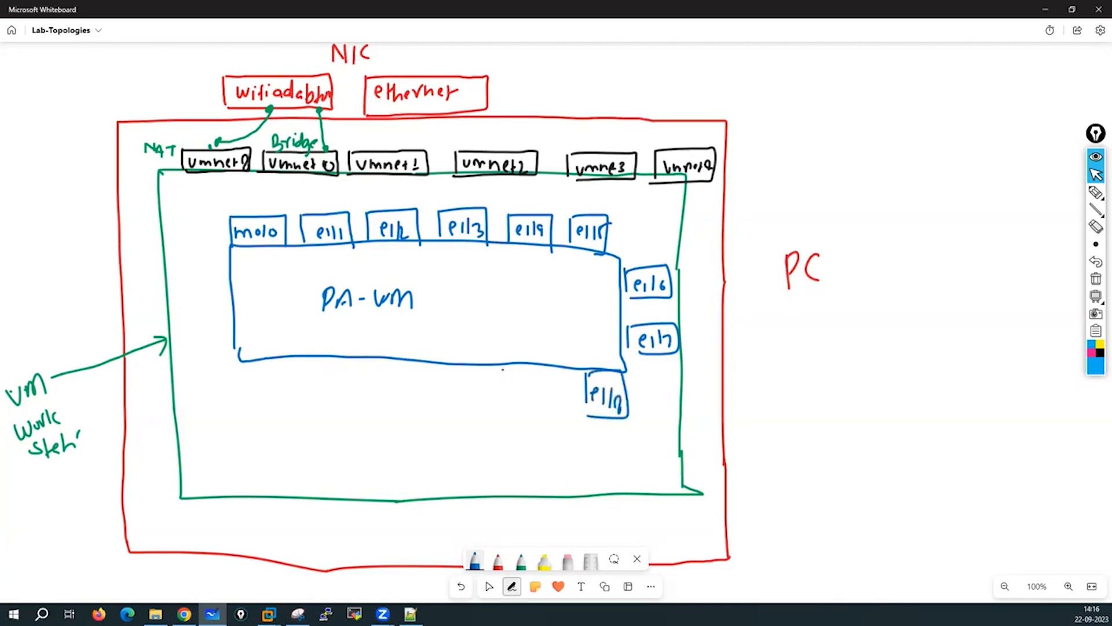
pyautogui.moveTo(503, 369); pyautogui.dragTo(504, 409)
pyautogui.moveTo(541, 367)
pyautogui.mouseDown()
pyautogui.moveTo(505, 409)
pyautogui.moveTo(539, 405)
pyautogui.mouseUp()
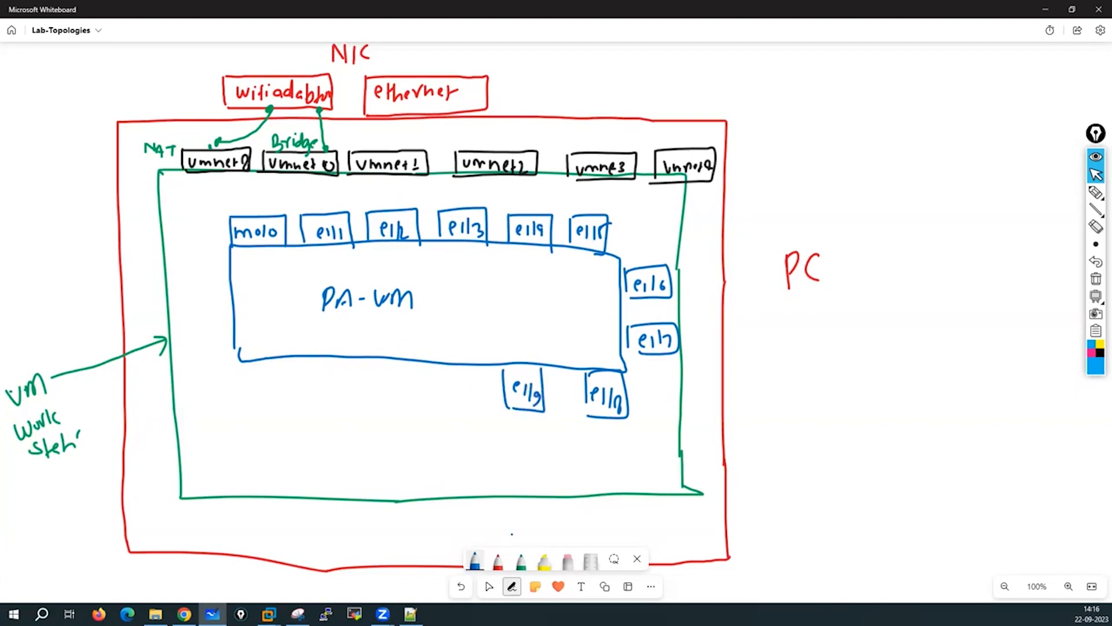
pyautogui.click(498, 561)
# Open the PaloAlto-Fw01 VM's settings and inspect its network adapter.
pyautogui.moveTo(268, 613)
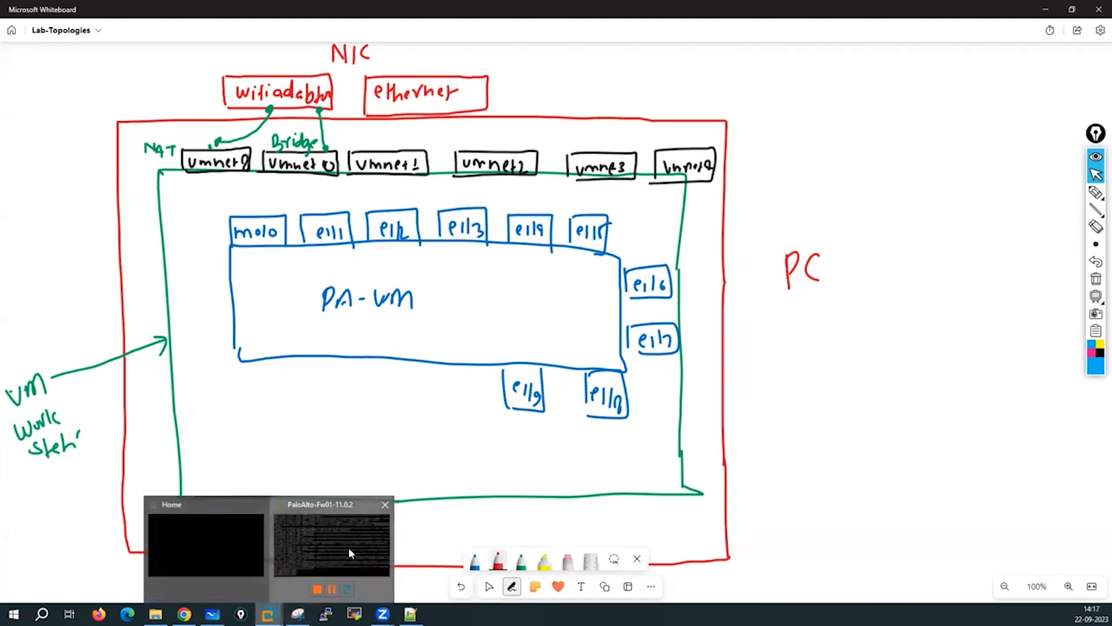
pyautogui.click(349, 547)
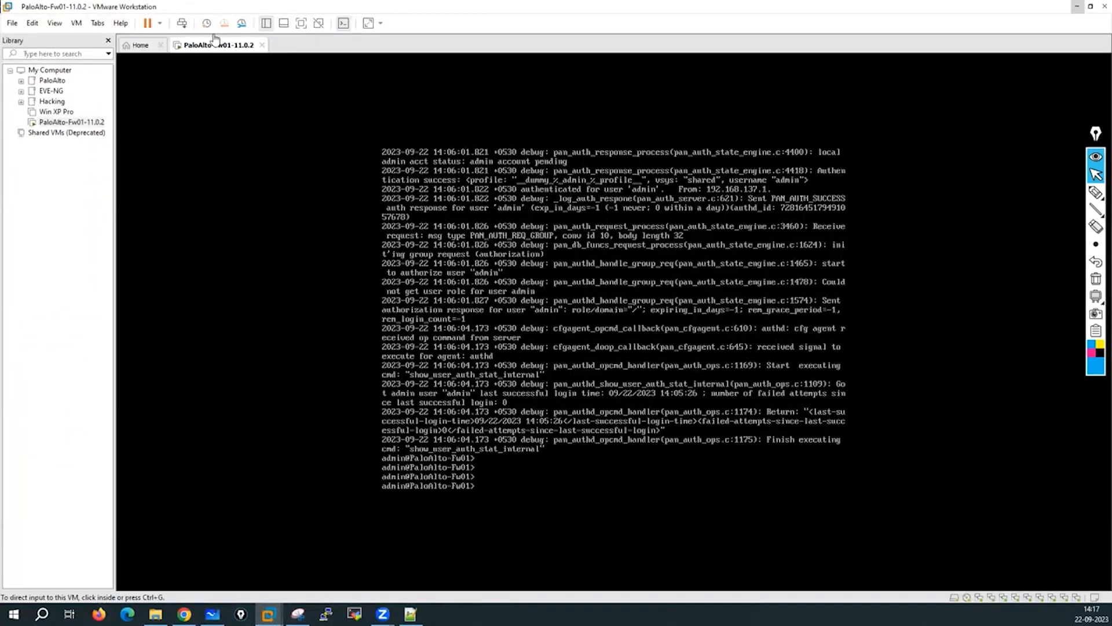
pyautogui.rightClick(214, 48)
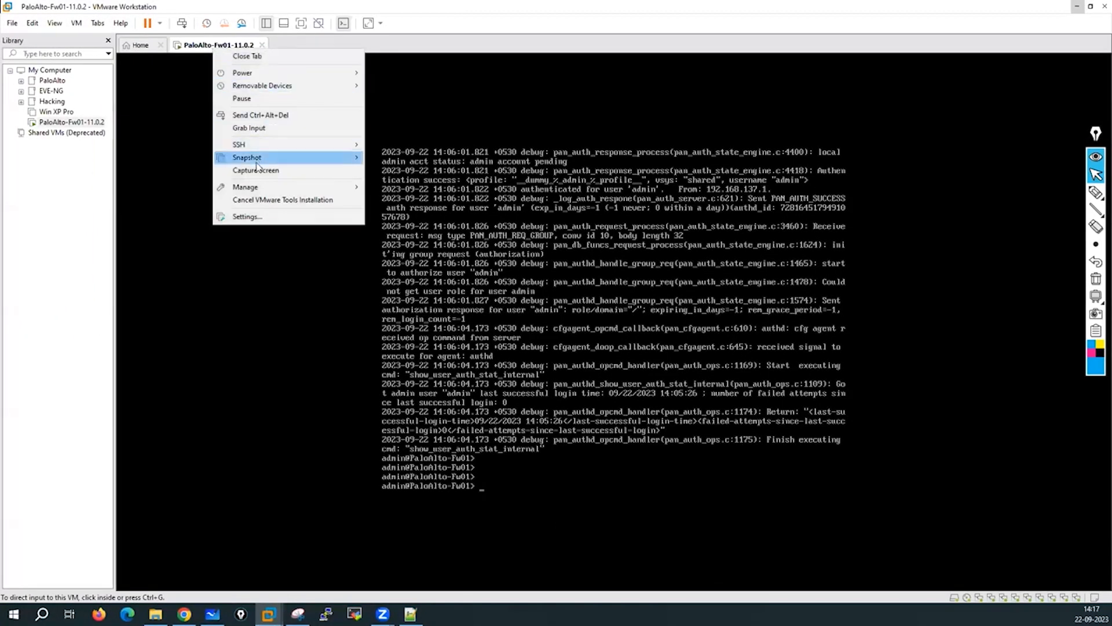
pyautogui.click(248, 217)
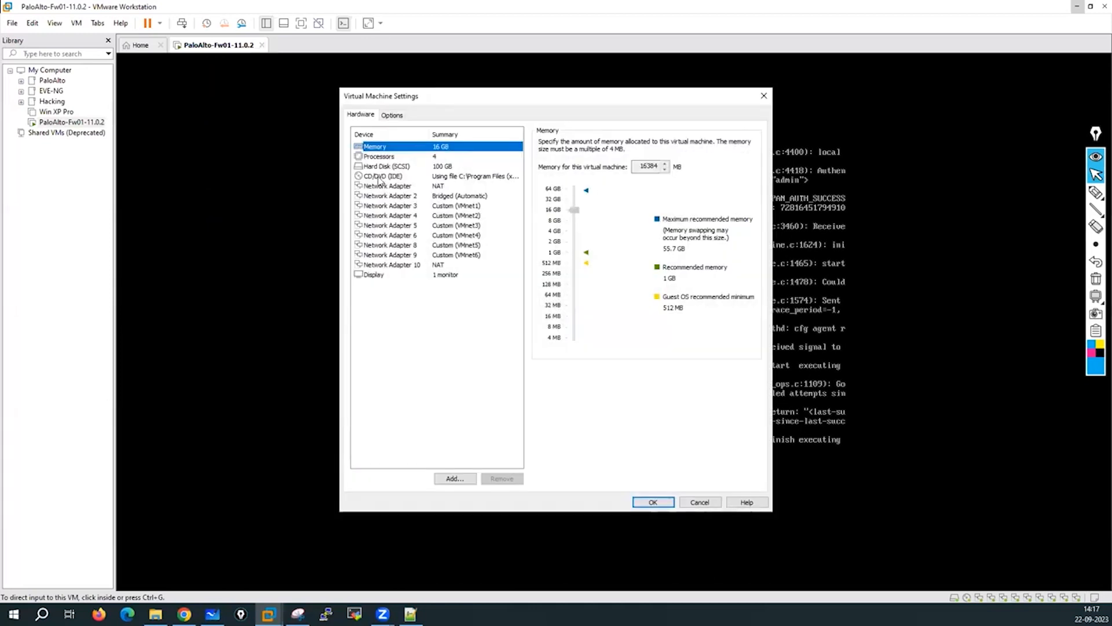
pyautogui.click(384, 187)
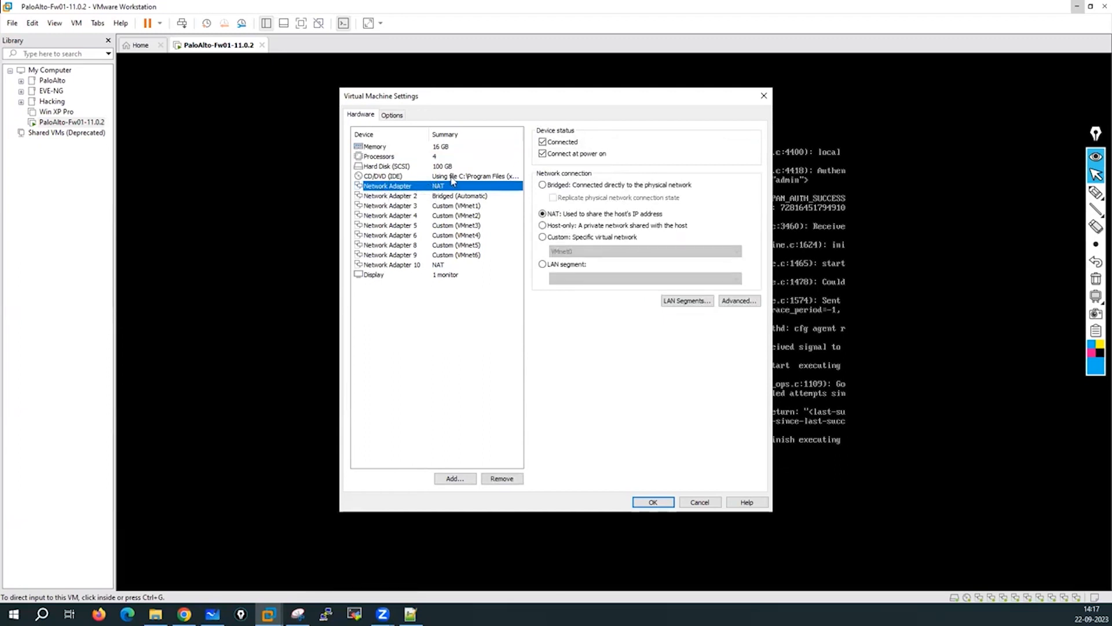
# Retrace the red vmnet8-to-mgmt link solidly on the whiteboard.
pyautogui.click(212, 614)
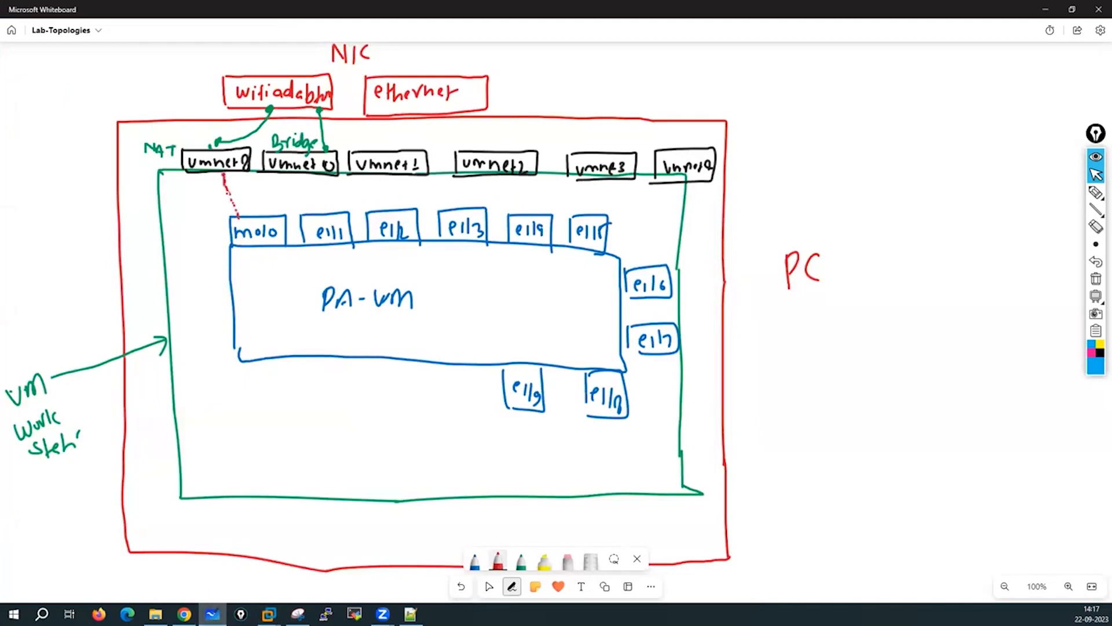
pyautogui.moveTo(223, 184); pyautogui.dragTo(237, 219)
pyautogui.moveTo(224, 171); pyautogui.dragTo(236, 214)
# Check the firewall's interfaces, then review adapters 1–4: NAT, Bridged, VMnet1, VMnet2.
pyautogui.moveTo(268, 614)
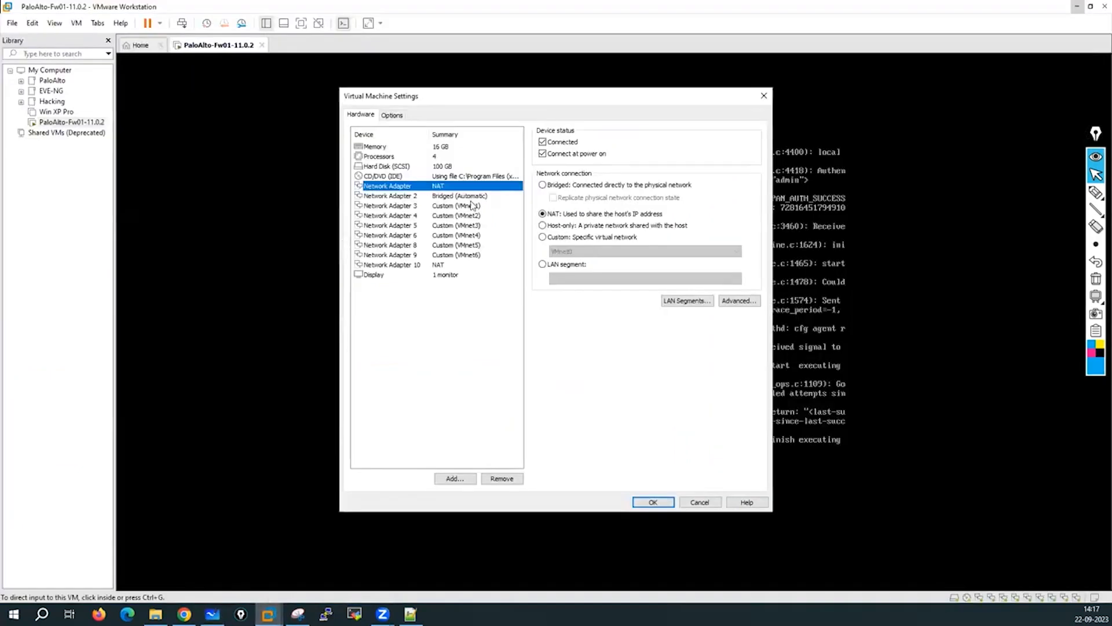
pyautogui.click(456, 197)
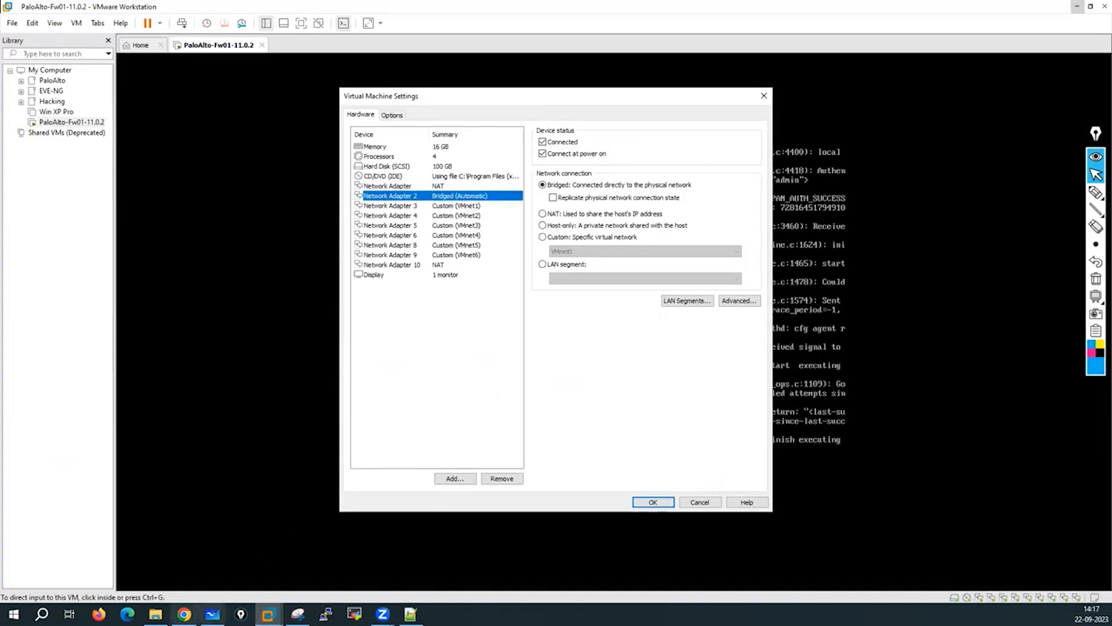
pyautogui.click(185, 615)
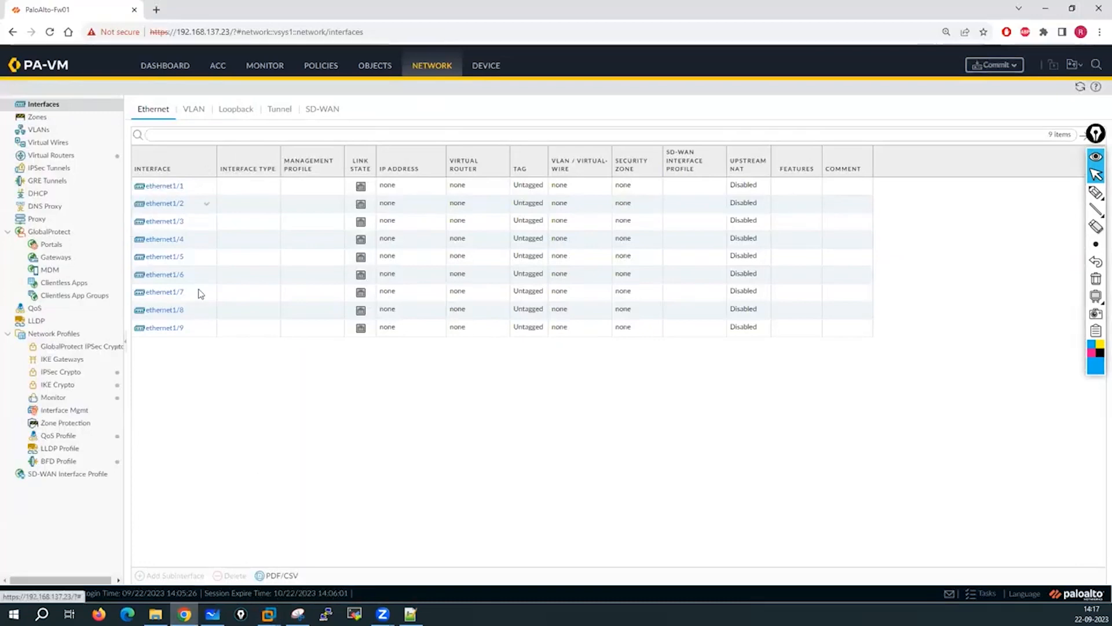
pyautogui.moveTo(268, 614)
pyautogui.click(325, 545)
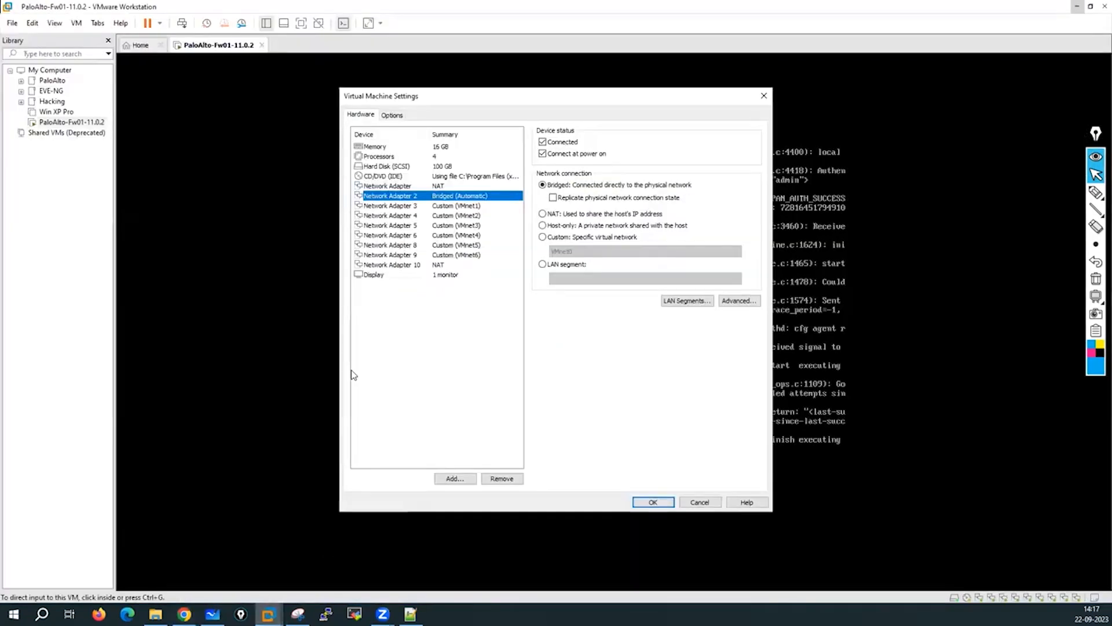
pyautogui.click(410, 187)
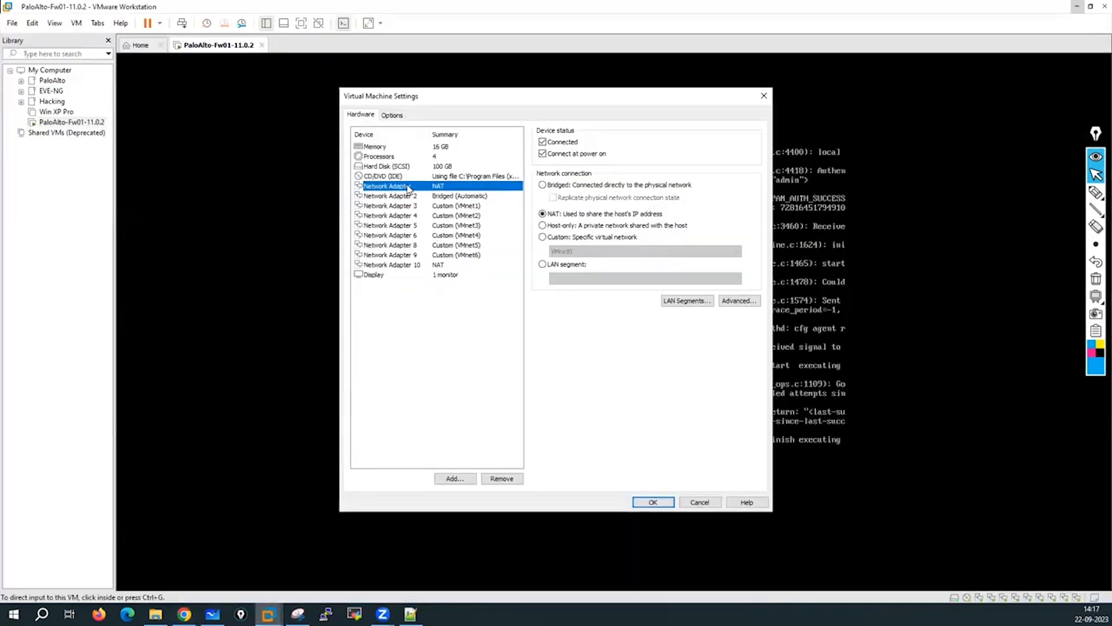
pyautogui.click(410, 197)
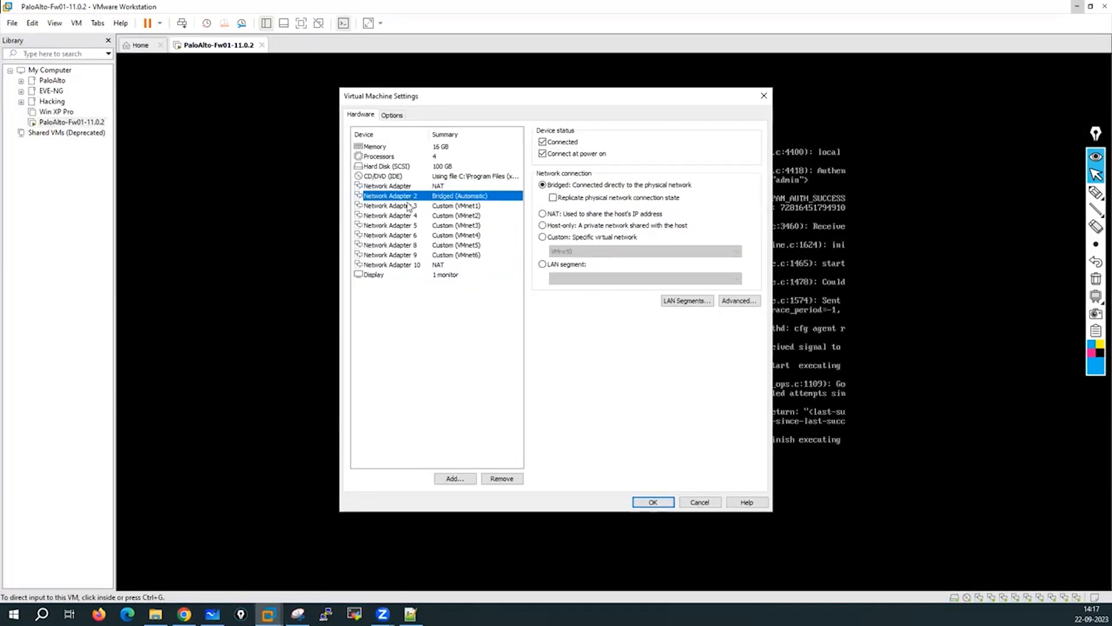
pyautogui.click(405, 206)
pyautogui.click(403, 218)
pyautogui.click(400, 197)
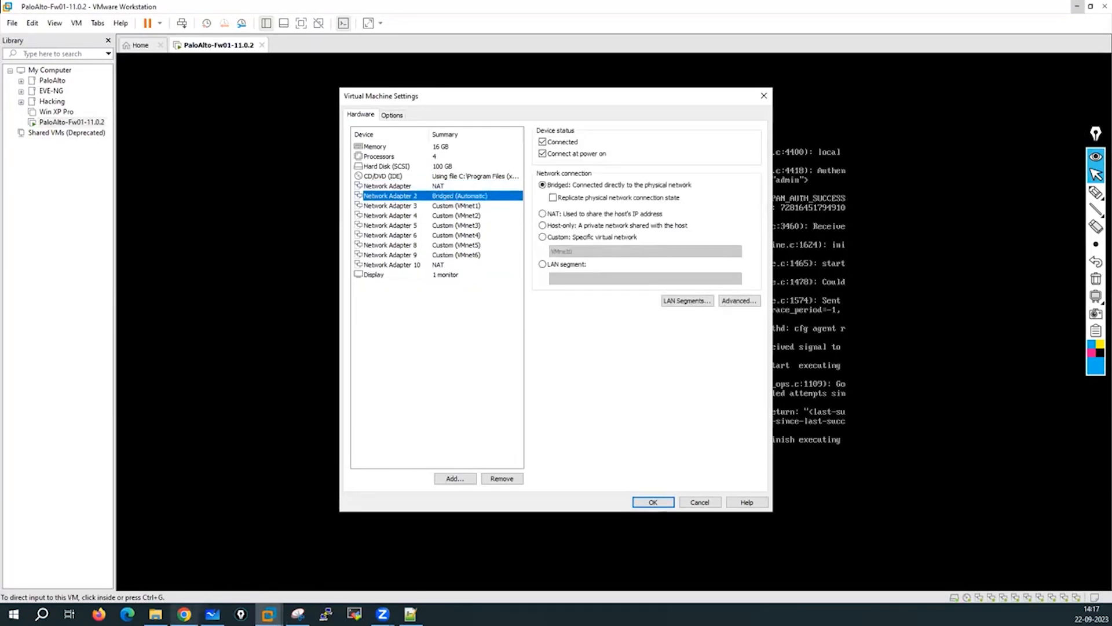
pyautogui.click(212, 614)
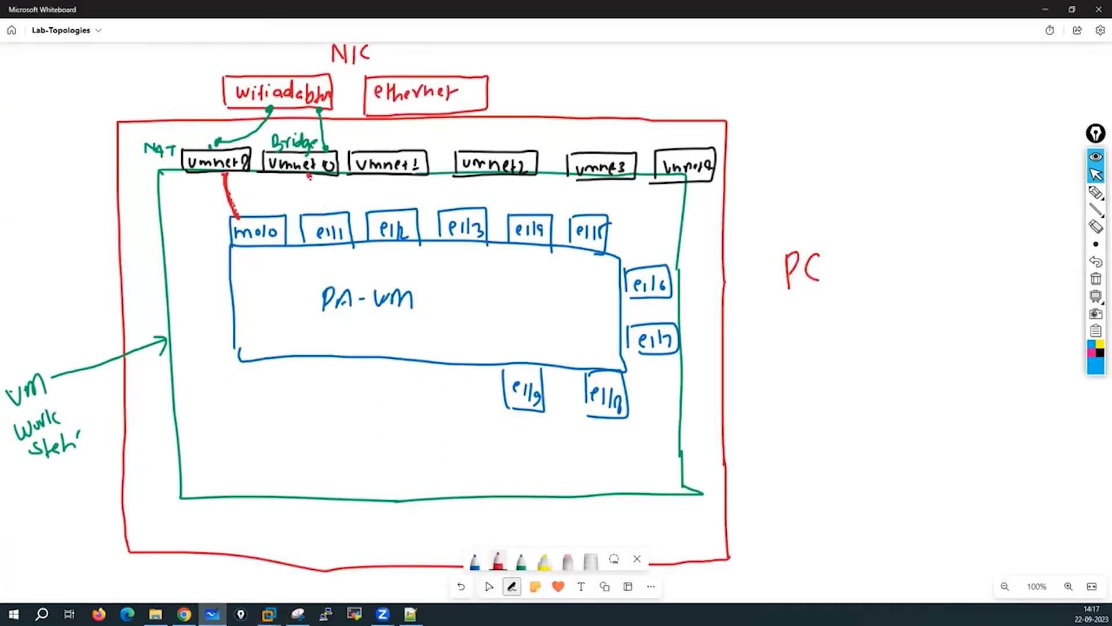
# Draw a red link from vmnet0 to e1/1 and circle the R for the Home Router.
pyautogui.moveTo(310, 178); pyautogui.dragTo(315, 212)
pyautogui.click(309, 178)
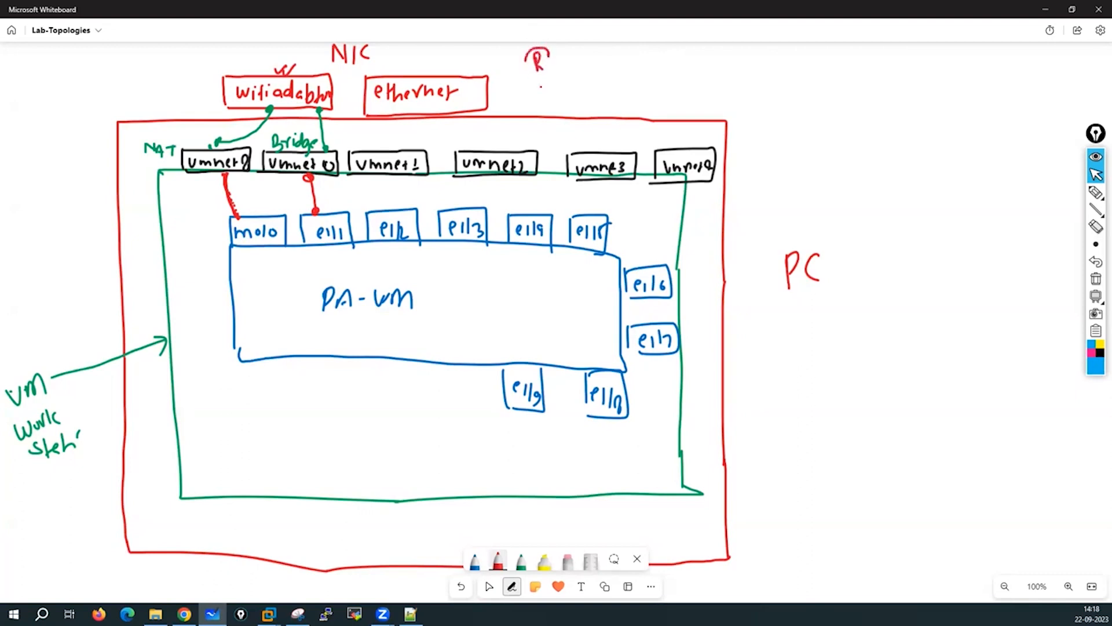
pyautogui.moveTo(541, 87); pyautogui.dragTo(528, 51)
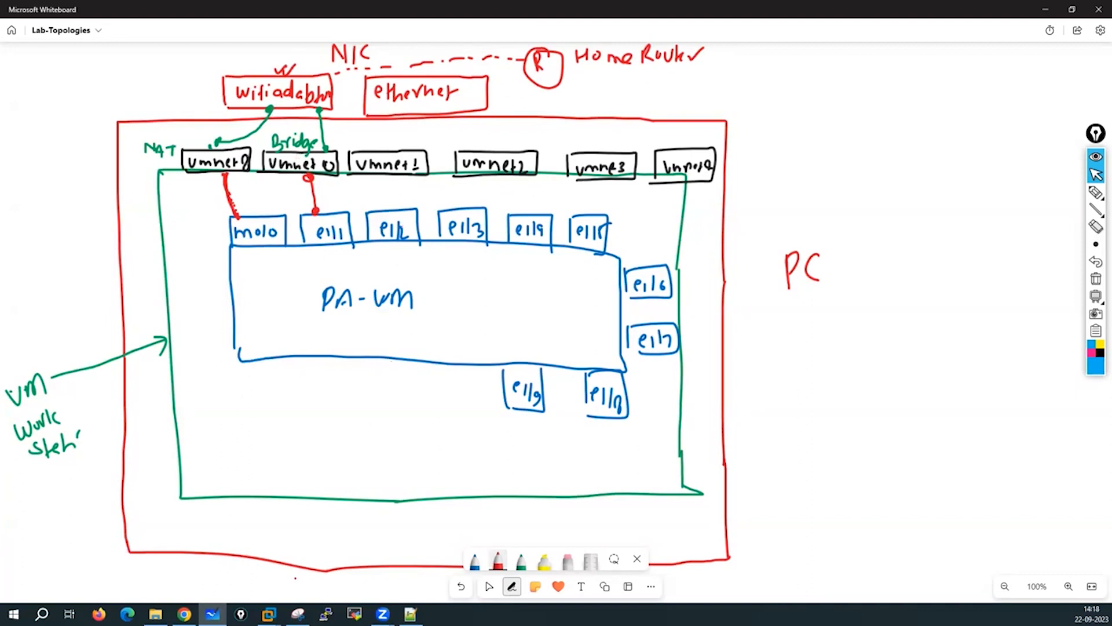
pyautogui.click(267, 614)
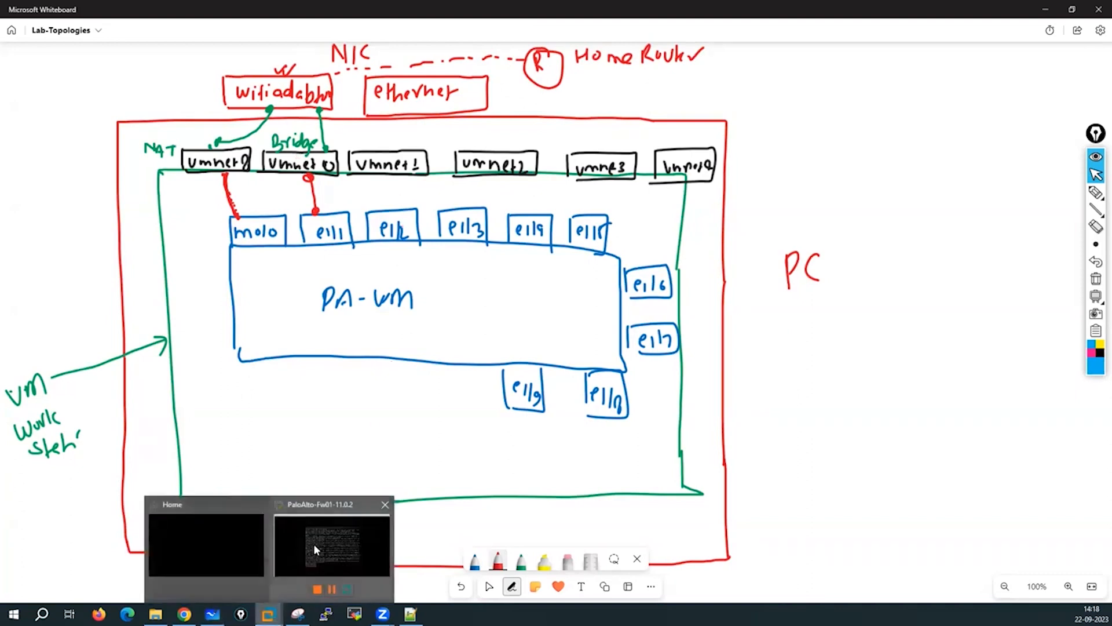
# Confirm the firewall VM's Network Adapter 3 uses VMnet1 and compare with its interface list.
pyautogui.click(328, 545)
pyautogui.click(467, 207)
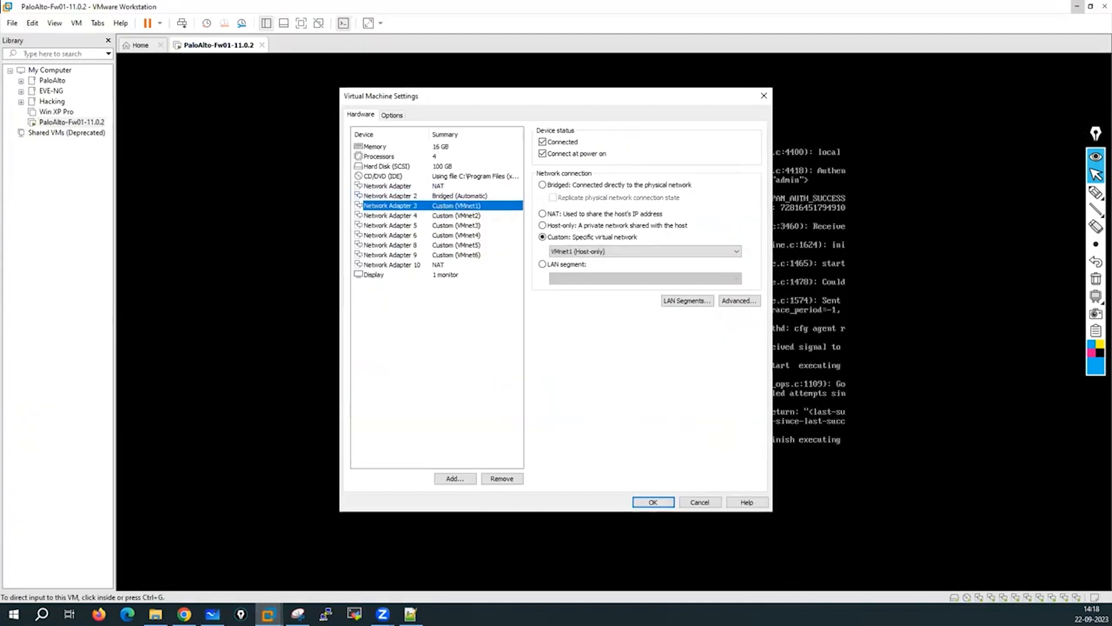
pyautogui.hotkey('alt', 'Tab')
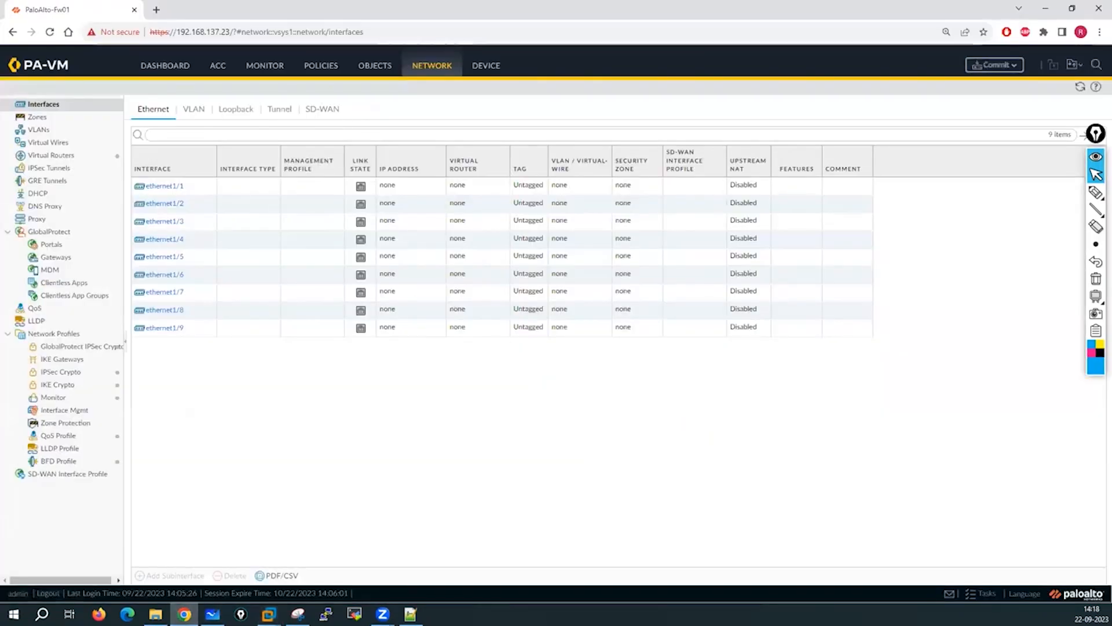
pyautogui.click(212, 614)
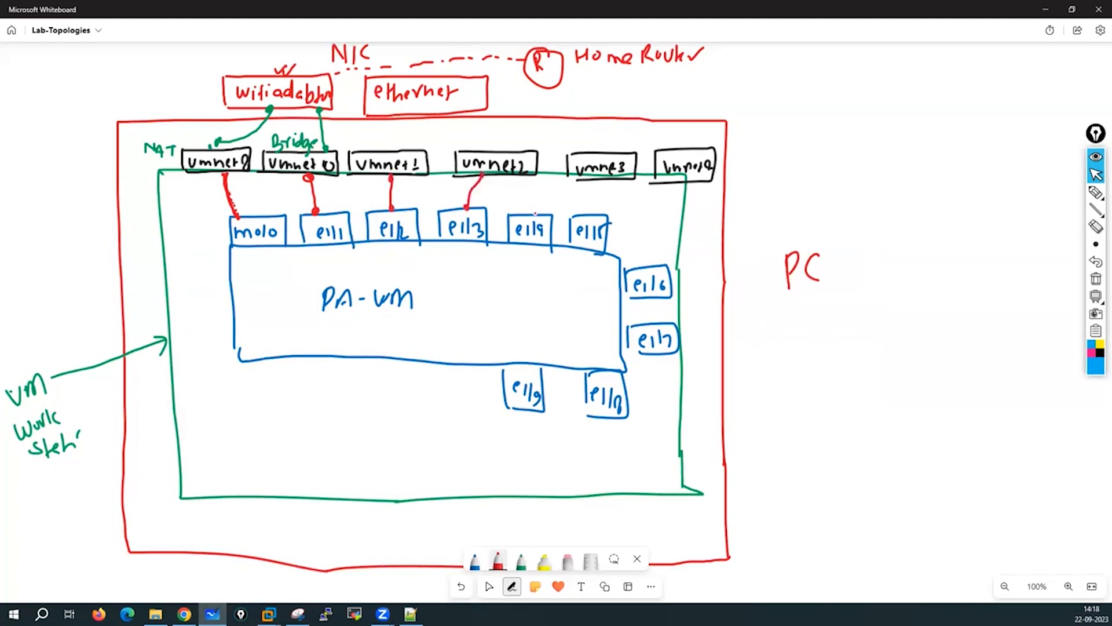
# Draw red links joining e1/4 to vmnet3 and e1/5 to vmnet4.
pyautogui.moveTo(589, 180); pyautogui.dragTo(660, 183)
pyautogui.click(1096, 193)
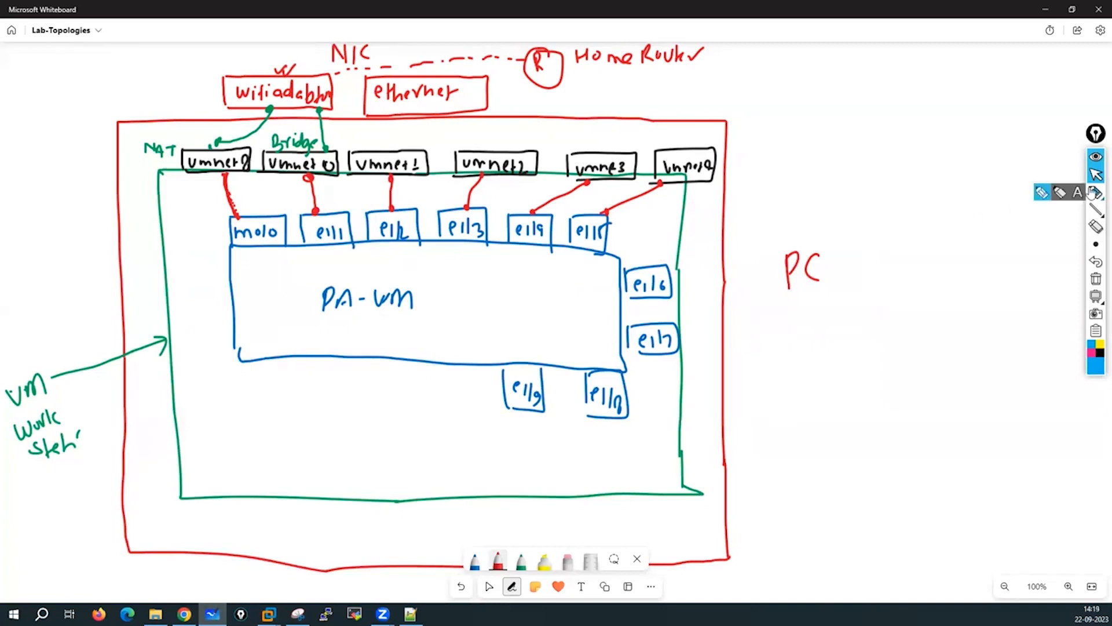
pyautogui.click(1041, 192)
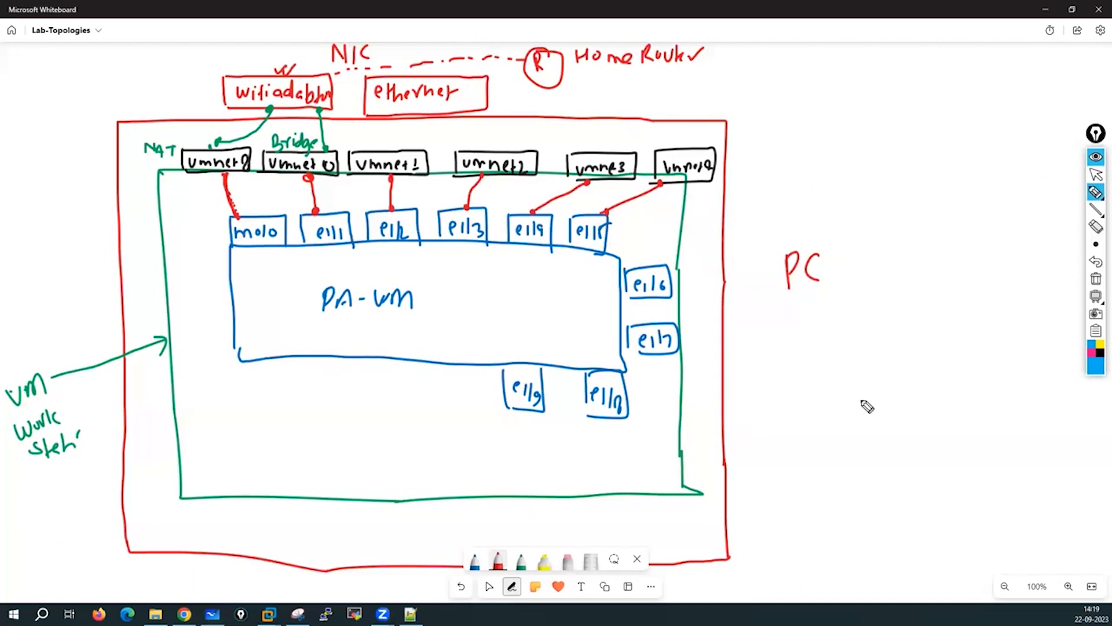
# Sketch a blue Test-PC monitor and connect it upward to its network.
pyautogui.moveTo(803, 328)
pyautogui.mouseDown()
pyautogui.moveTo(805, 377)
pyautogui.moveTo(862, 376)
pyautogui.moveTo(820, 376)
pyautogui.mouseUp()
pyautogui.moveTo(846, 377)
pyautogui.mouseDown()
pyautogui.moveTo(840, 394)
pyautogui.moveTo(863, 385)
pyautogui.mouseUp()
pyautogui.moveTo(931, 350)
pyautogui.mouseDown()
pyautogui.moveTo(950, 377)
pyautogui.moveTo(998, 359)
pyautogui.mouseUp()
pyautogui.moveTo(1002, 349); pyautogui.dragTo(1004, 376)
pyautogui.moveTo(1002, 350)
pyautogui.mouseDown()
pyautogui.moveTo(1006, 363)
pyautogui.moveTo(1030, 369)
pyautogui.mouseUp()
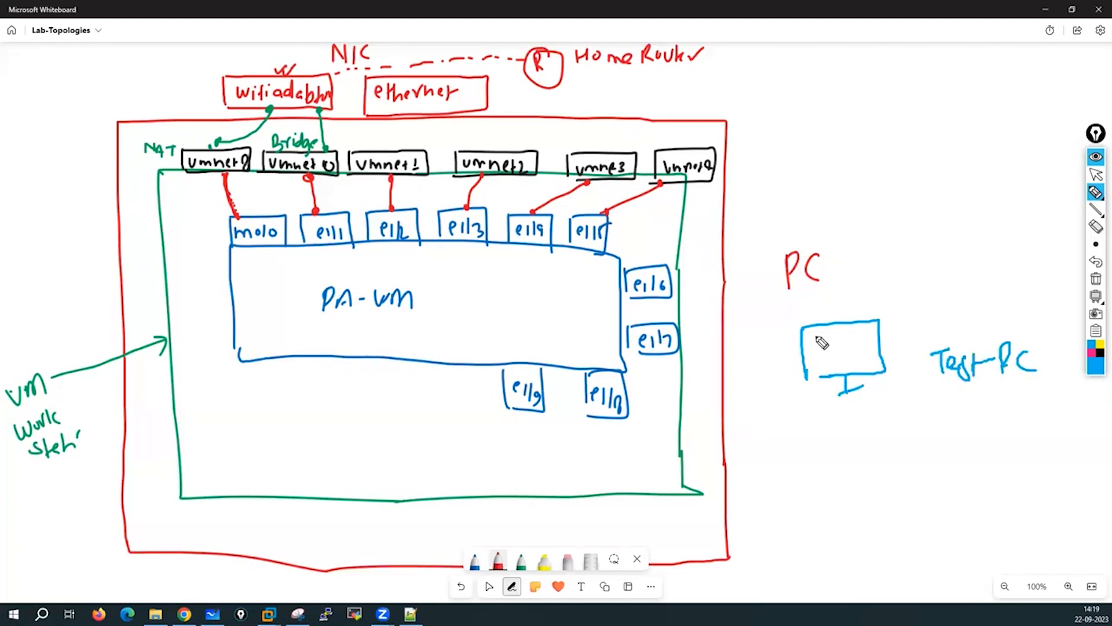
pyautogui.moveTo(851, 320)
pyautogui.mouseDown()
pyautogui.moveTo(836, 252)
pyautogui.moveTo(866, 275)
pyautogui.moveTo(876, 259)
pyautogui.moveTo(917, 268)
pyautogui.moveTo(935, 254)
pyautogui.moveTo(945, 266)
pyautogui.mouseUp()
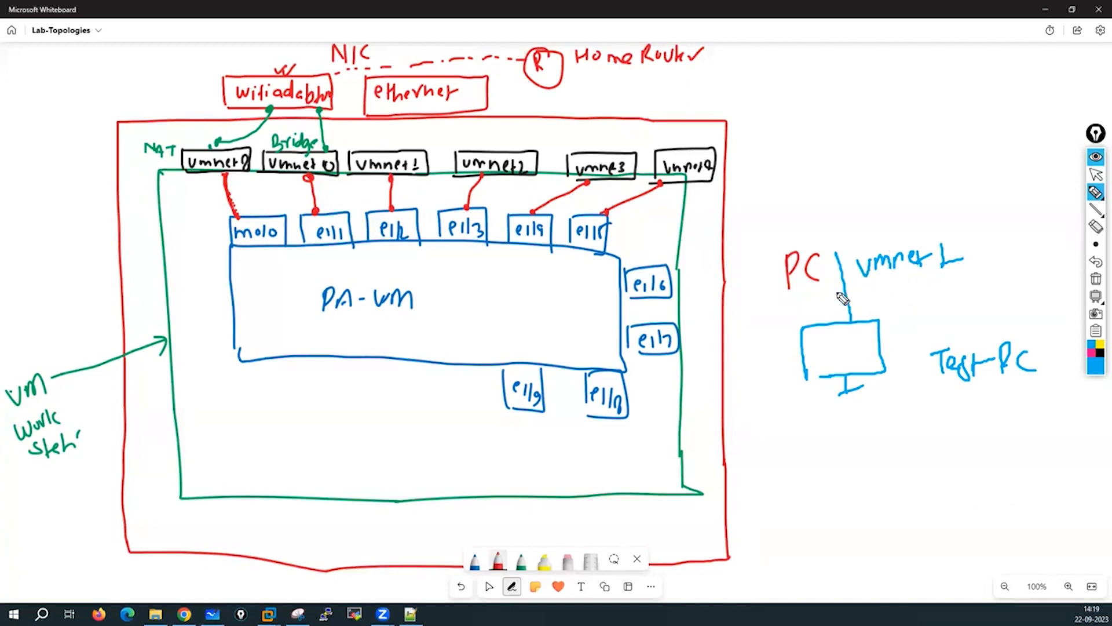
# Mark the vmnet1 link and e1/2 as the Test-PC's default gateway, labelled DG.
pyautogui.moveTo(869, 295)
pyautogui.mouseDown()
pyautogui.moveTo(919, 278)
pyautogui.moveTo(886, 297)
pyautogui.mouseUp()
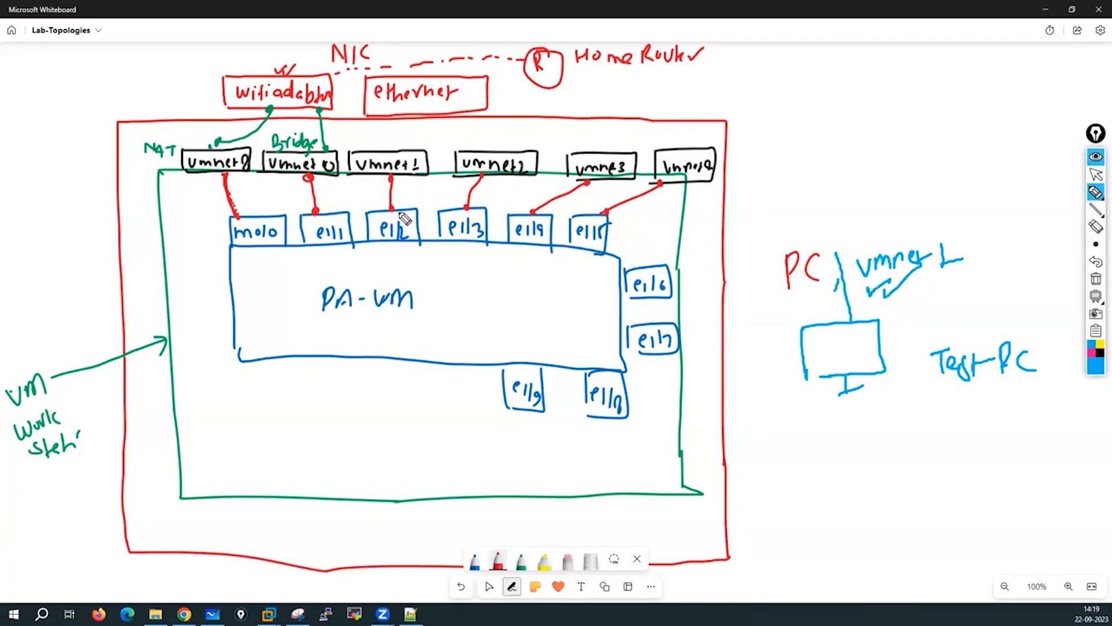
pyautogui.moveTo(410, 222); pyautogui.dragTo(426, 199)
pyautogui.moveTo(875, 404)
pyautogui.mouseDown()
pyautogui.moveTo(877, 429)
pyautogui.moveTo(909, 432)
pyautogui.mouseUp()
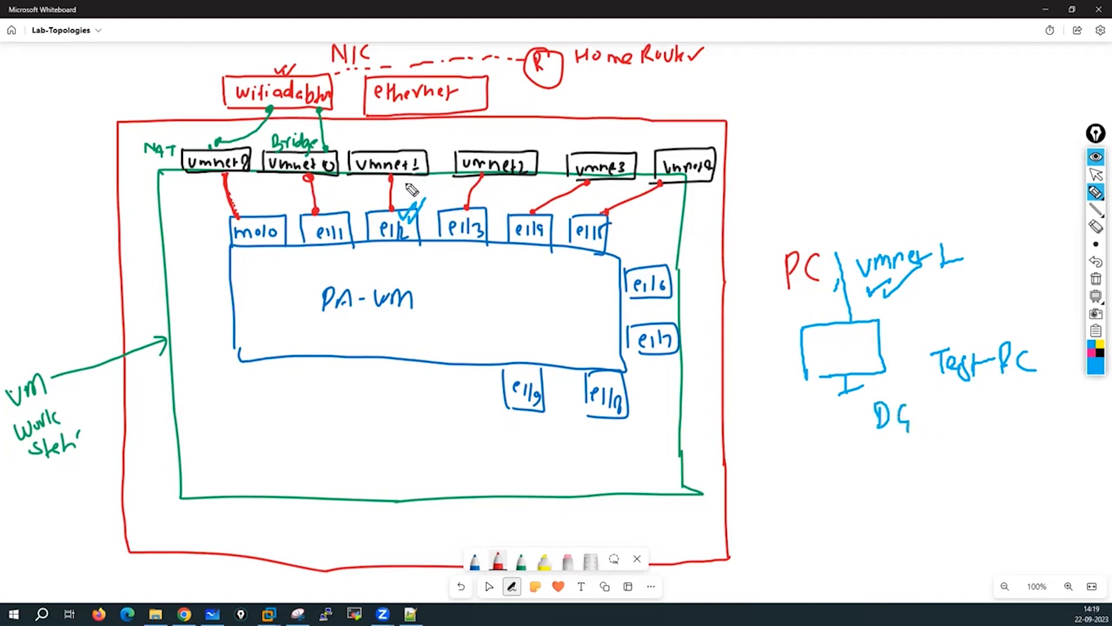
pyautogui.moveTo(406, 182); pyautogui.dragTo(427, 177)
pyautogui.moveTo(896, 327)
pyautogui.mouseDown()
pyautogui.moveTo(909, 338)
pyautogui.moveTo(917, 329)
pyautogui.mouseUp()
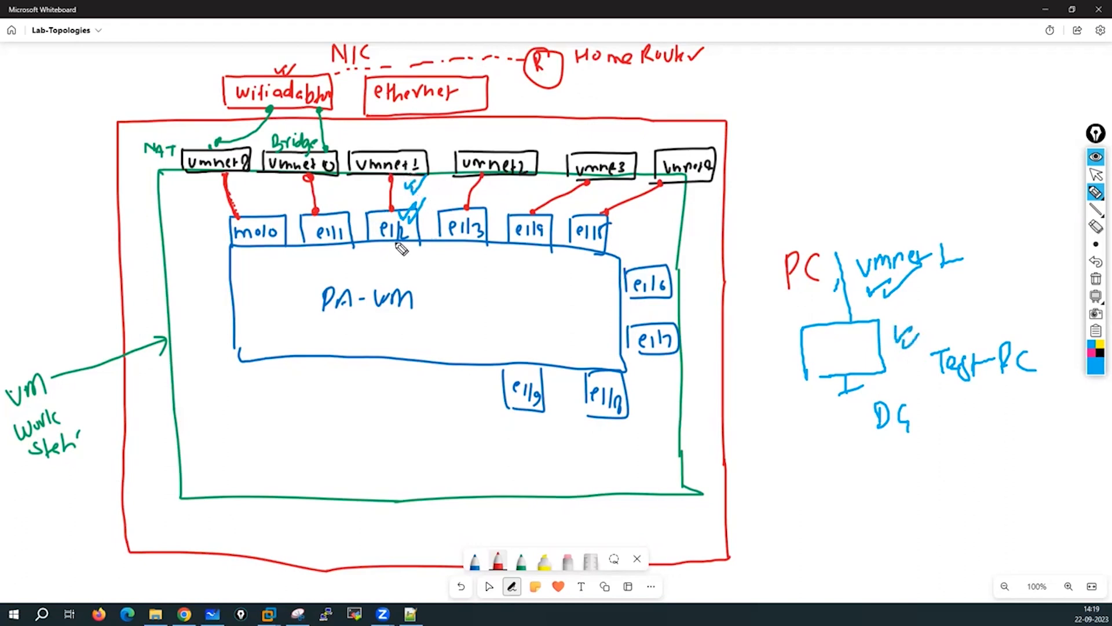
pyautogui.moveTo(400, 248)
pyautogui.mouseDown()
pyautogui.moveTo(406, 261)
pyautogui.moveTo(427, 242)
pyautogui.mouseUp()
# Clear the annotations and pan down to the pasted adapter and interface tables.
pyautogui.click(1096, 279)
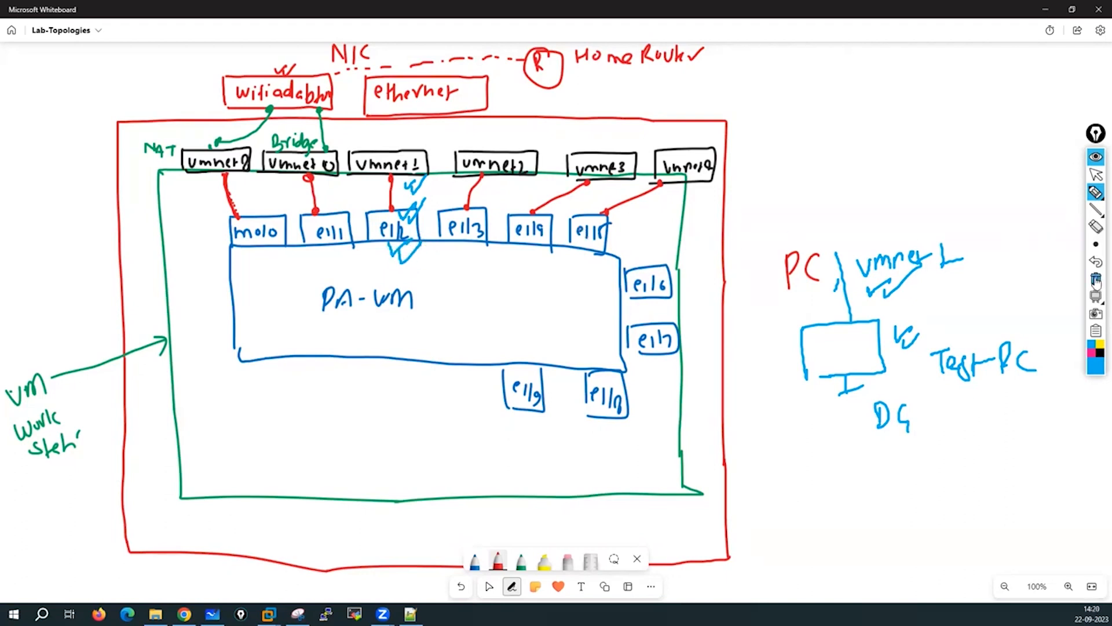
pyautogui.click(1097, 175)
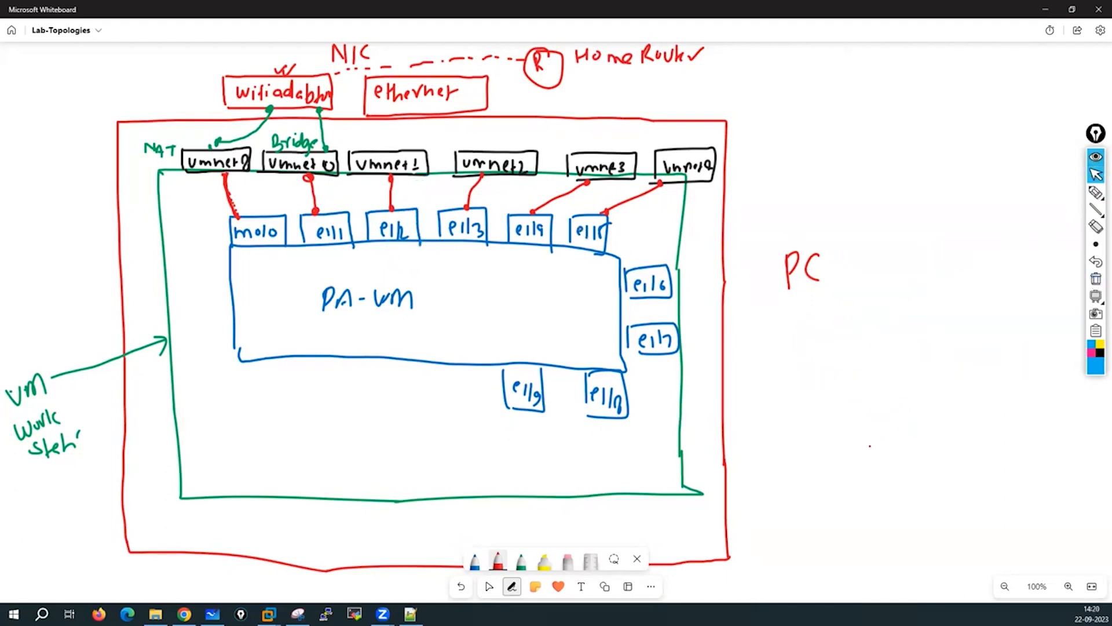
pyautogui.click(489, 586)
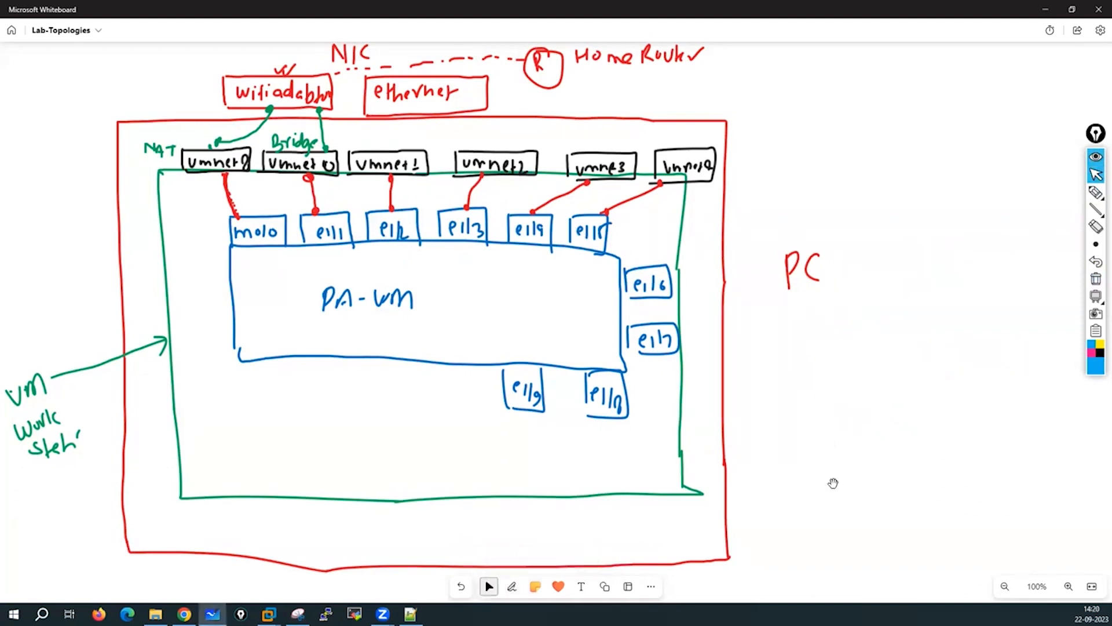
pyautogui.moveTo(857, 488); pyautogui.dragTo(819, 59)
pyautogui.moveTo(822, 173); pyautogui.dragTo(819, 48)
# In red ink, draw an arrow from NAT to m0/0 and circle NAT.
pyautogui.scroll(-3, 1026, 155)
pyautogui.click(1095, 192)
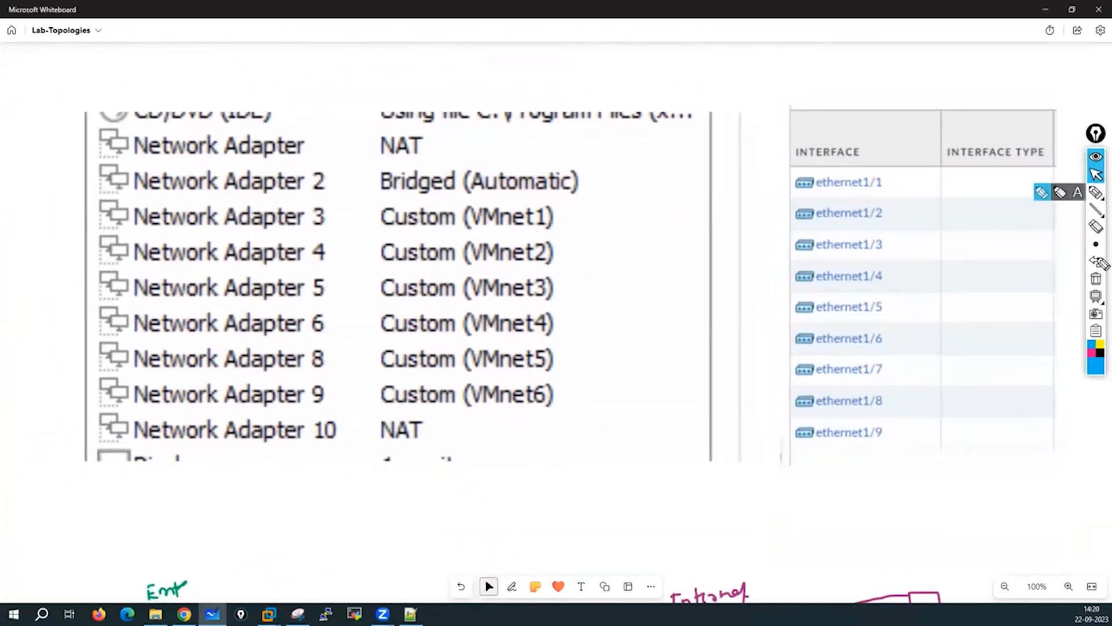
pyautogui.click(1095, 244)
pyautogui.click(1026, 244)
pyautogui.click(1096, 365)
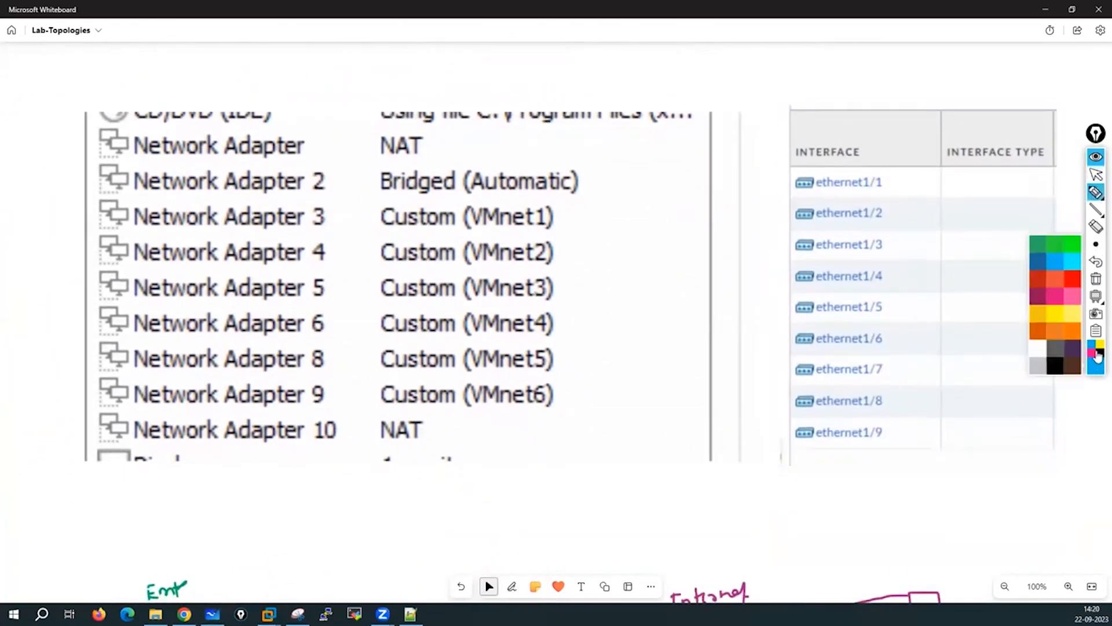
pyautogui.click(1068, 282)
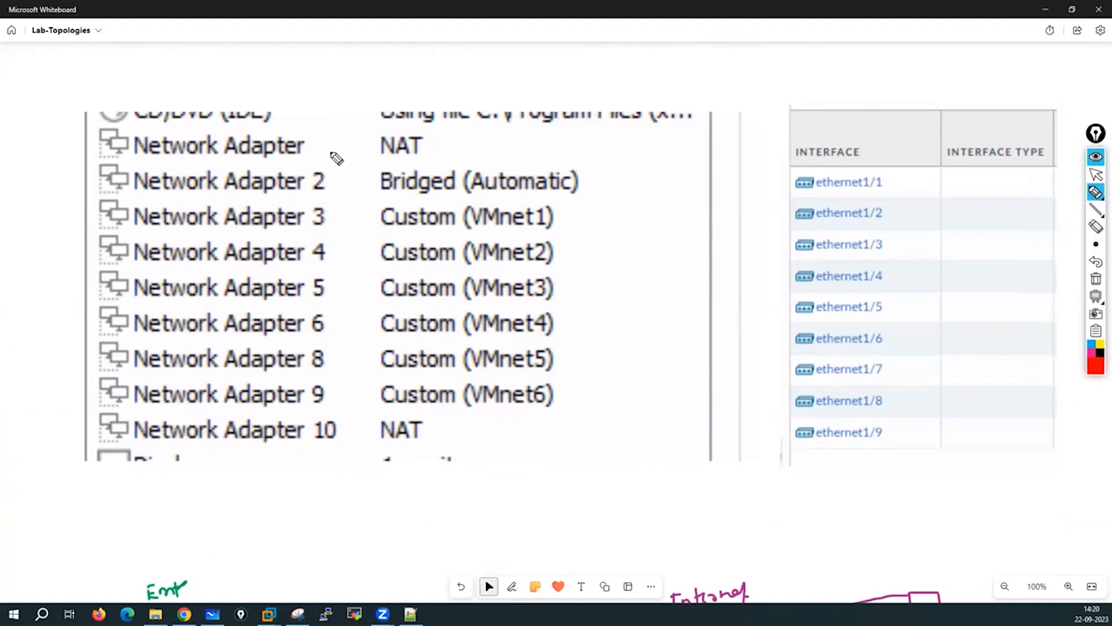
pyautogui.moveTo(438, 146)
pyautogui.mouseDown()
pyautogui.moveTo(749, 119)
pyautogui.moveTo(733, 123)
pyautogui.moveTo(799, 103)
pyautogui.mouseUp()
pyautogui.moveTo(811, 72)
pyautogui.mouseDown()
pyautogui.moveTo(812, 86)
pyautogui.moveTo(811, 72)
pyautogui.mouseUp()
pyautogui.moveTo(829, 66)
pyautogui.mouseDown()
pyautogui.moveTo(837, 95)
pyautogui.moveTo(838, 75)
pyautogui.mouseUp()
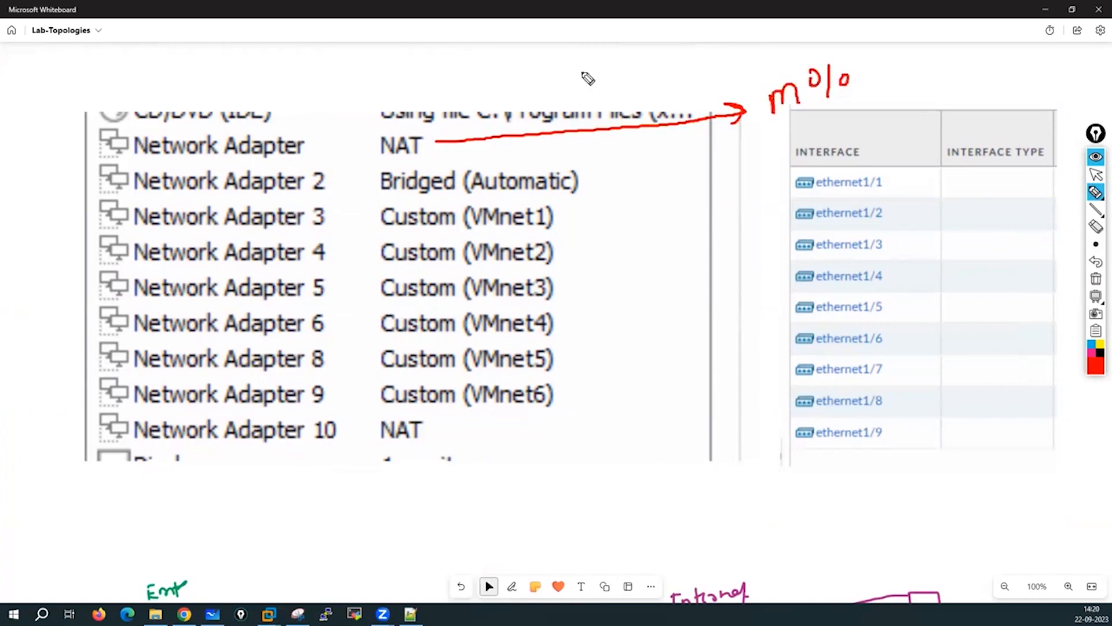
pyautogui.moveTo(415, 126)
pyautogui.mouseDown()
pyautogui.moveTo(375, 143)
pyautogui.moveTo(429, 165)
pyautogui.moveTo(405, 126)
pyautogui.mouseUp()
pyautogui.moveTo(503, 110)
pyautogui.mouseDown()
pyautogui.moveTo(548, 116)
pyautogui.moveTo(611, 98)
pyautogui.mouseUp()
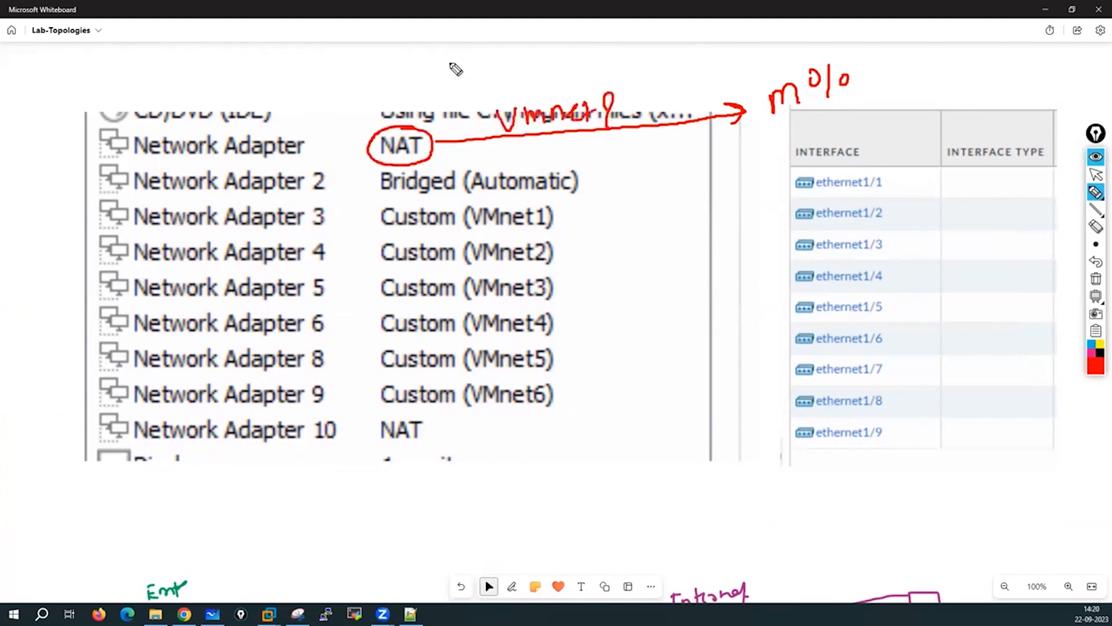
# Label the arrow VMnet8 with subnet 192.168.137.0/24.
pyautogui.moveTo(458, 55)
pyautogui.mouseDown()
pyautogui.moveTo(459, 83)
pyautogui.moveTo(497, 81)
pyautogui.moveTo(497, 71)
pyautogui.mouseUp()
pyautogui.moveTo(511, 51)
pyautogui.mouseDown()
pyautogui.moveTo(512, 79)
pyautogui.moveTo(607, 68)
pyautogui.mouseUp()
pyautogui.moveTo(618, 50)
pyautogui.mouseDown()
pyautogui.moveTo(630, 43)
pyautogui.moveTo(642, 65)
pyautogui.mouseUp()
pyautogui.moveTo(651, 43); pyautogui.dragTo(684, 49)
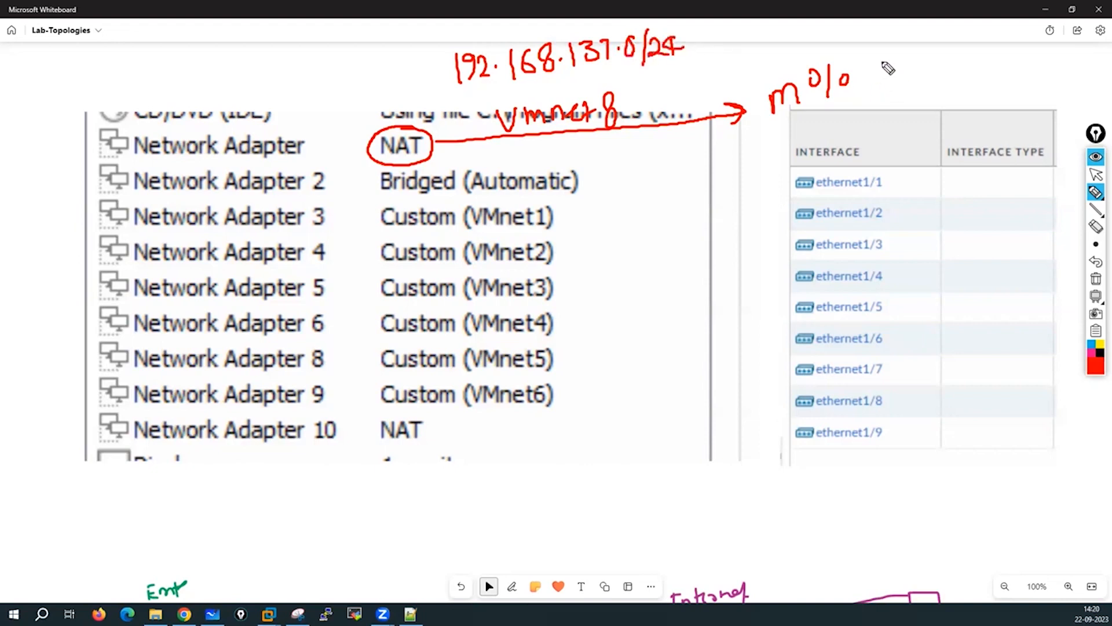
# Write 192.168.137.23/24 beside m0/0, circle VMnet8, and arrow m0/0 to its address.
pyautogui.moveTo(881, 51)
pyautogui.mouseDown()
pyautogui.moveTo(883, 71)
pyautogui.moveTo(925, 71)
pyautogui.mouseUp()
pyautogui.click(914, 65)
pyautogui.moveTo(943, 49)
pyautogui.mouseDown()
pyautogui.moveTo(937, 69)
pyautogui.moveTo(1044, 55)
pyautogui.moveTo(1050, 71)
pyautogui.mouseUp()
pyautogui.click(966, 66)
pyautogui.click(1018, 55)
pyautogui.moveTo(1069, 36)
pyautogui.mouseDown()
pyautogui.moveTo(1059, 60)
pyautogui.moveTo(1104, 49)
pyautogui.mouseUp()
pyautogui.moveTo(1090, 39); pyautogui.dragTo(1089, 60)
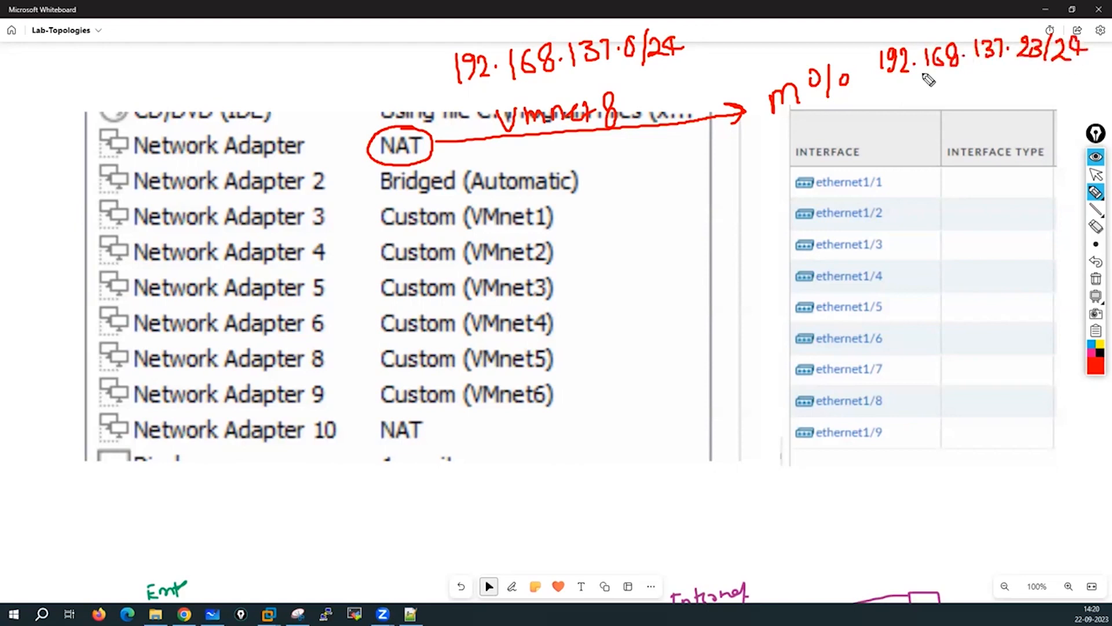
pyautogui.moveTo(549, 86)
pyautogui.mouseDown()
pyautogui.moveTo(497, 116)
pyautogui.moveTo(574, 142)
pyautogui.moveTo(637, 113)
pyautogui.moveTo(544, 92)
pyautogui.mouseUp()
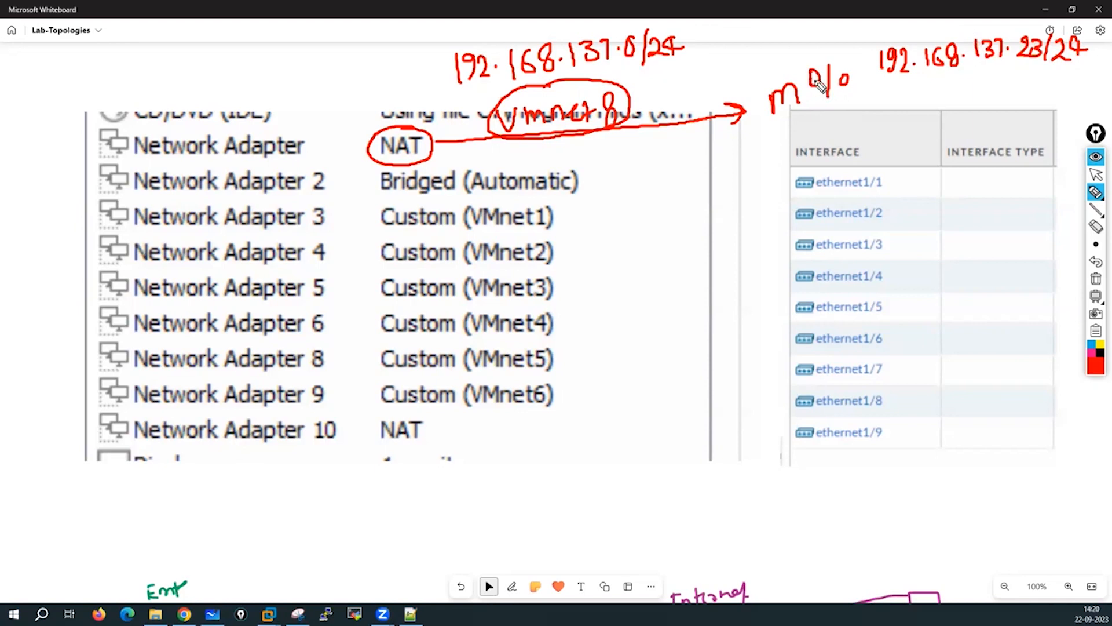
pyautogui.moveTo(856, 65); pyautogui.dragTo(868, 68)
# Draw red arrows from the Bridged, VMnet1, VMnet2 and VMnet3 adapters to ethernet1/1–1/4.
pyautogui.moveTo(584, 180)
pyautogui.mouseDown()
pyautogui.moveTo(765, 172)
pyautogui.moveTo(789, 191)
pyautogui.mouseUp()
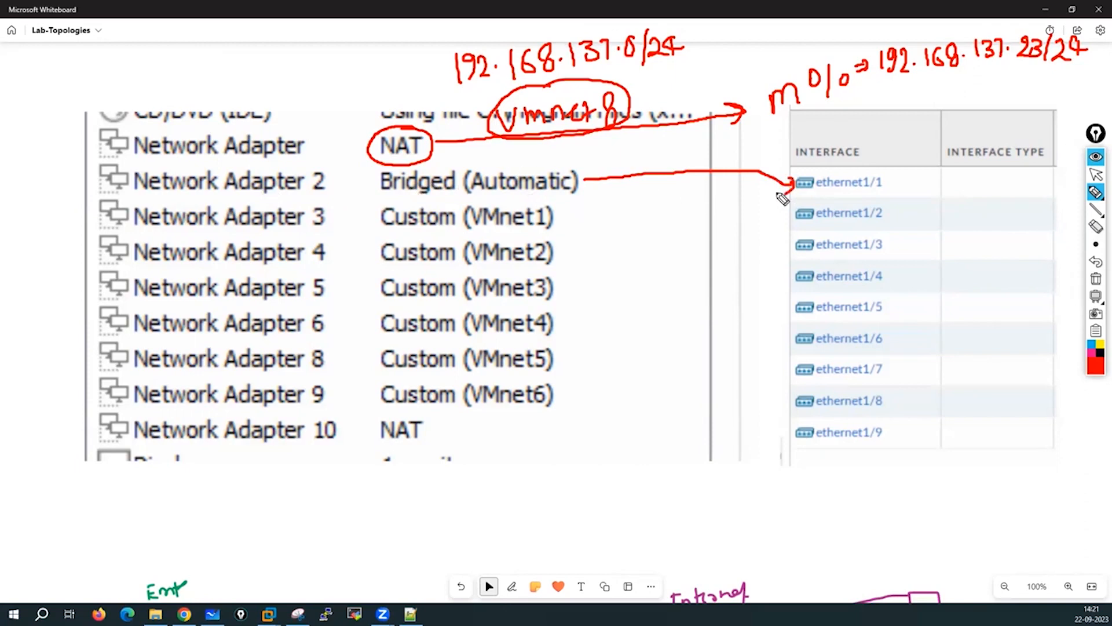
pyautogui.moveTo(554, 218); pyautogui.dragTo(788, 215)
pyautogui.moveTo(770, 208)
pyautogui.mouseDown()
pyautogui.moveTo(792, 216)
pyautogui.moveTo(776, 223)
pyautogui.mouseUp()
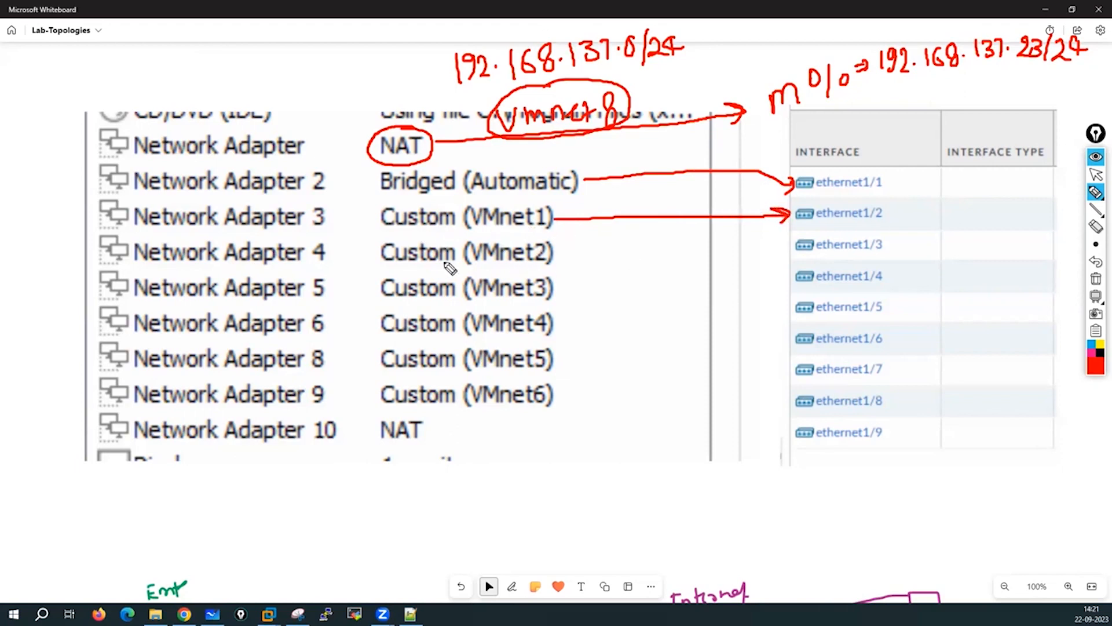
pyautogui.click(557, 252)
pyautogui.moveTo(558, 252); pyautogui.dragTo(797, 244)
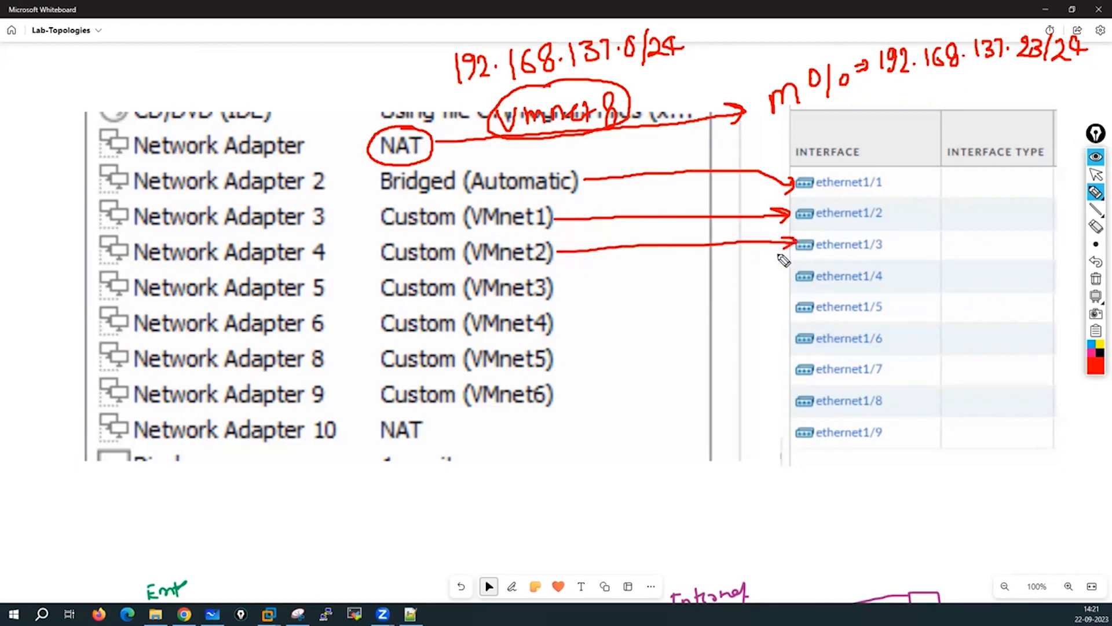
pyautogui.moveTo(554, 292); pyautogui.dragTo(606, 292)
pyautogui.moveTo(713, 299); pyautogui.dragTo(795, 277)
pyautogui.moveTo(795, 278); pyautogui.dragTo(771, 298)
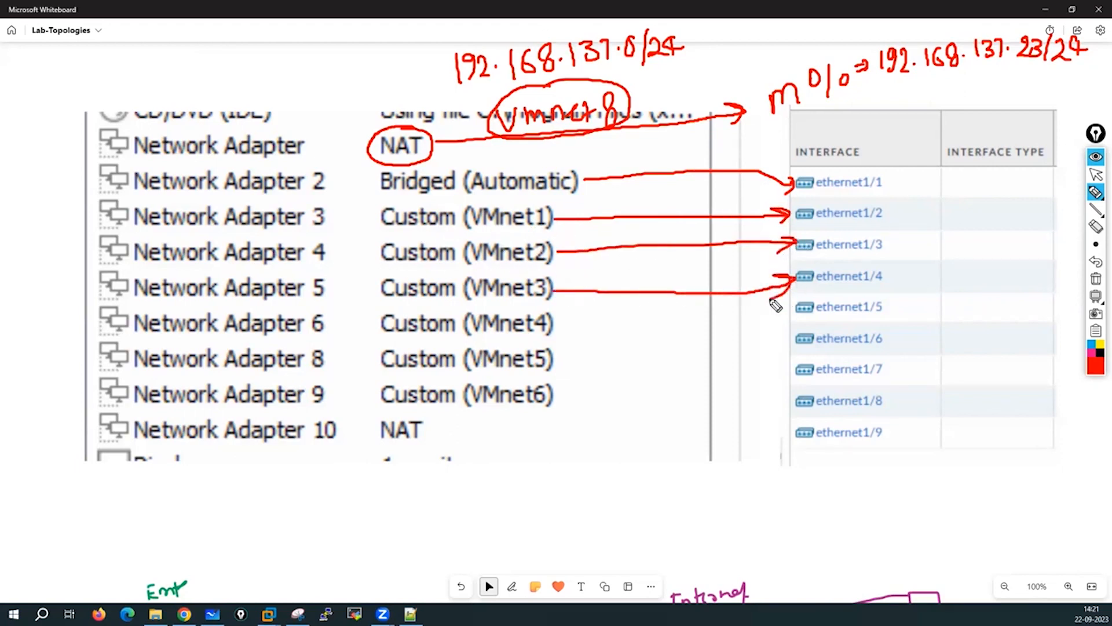
# Link the VMnet4, VMnet5, VMnet6 adapters and Adapter 10's NAT to ethernet1/5–1/8.
pyautogui.moveTo(558, 326); pyautogui.dragTo(798, 308)
pyautogui.moveTo(777, 303)
pyautogui.mouseDown()
pyautogui.moveTo(799, 307)
pyautogui.moveTo(774, 325)
pyautogui.mouseUp()
pyautogui.moveTo(556, 363)
pyautogui.mouseDown()
pyautogui.moveTo(745, 360)
pyautogui.moveTo(790, 339)
pyautogui.mouseUp()
pyautogui.moveTo(790, 340); pyautogui.dragTo(771, 354)
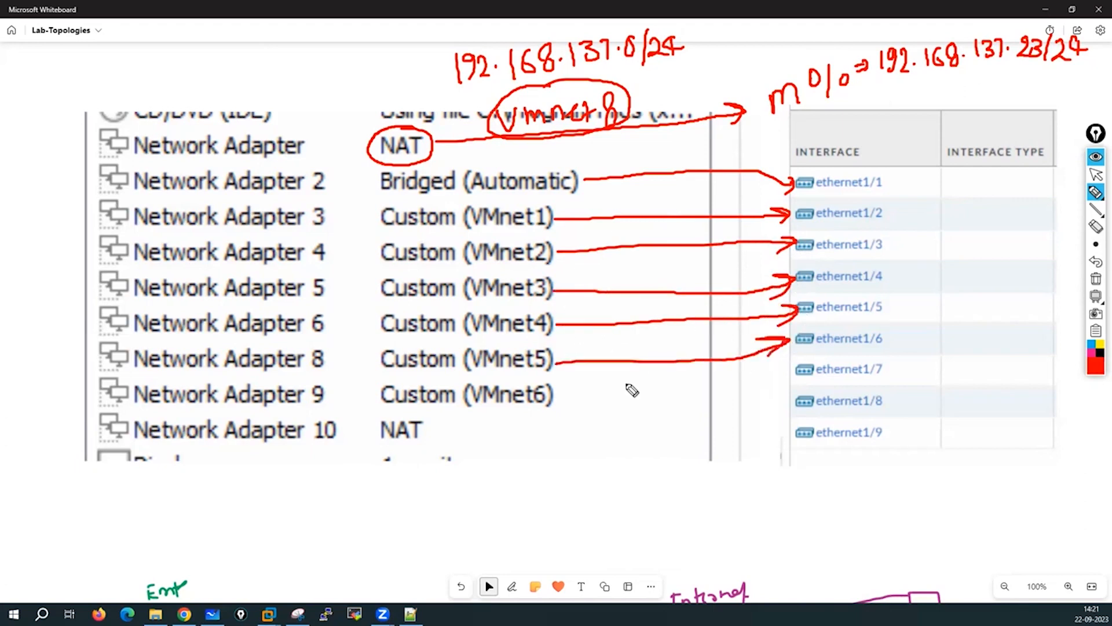
pyautogui.moveTo(564, 395); pyautogui.dragTo(731, 379)
pyautogui.moveTo(777, 365); pyautogui.dragTo(780, 390)
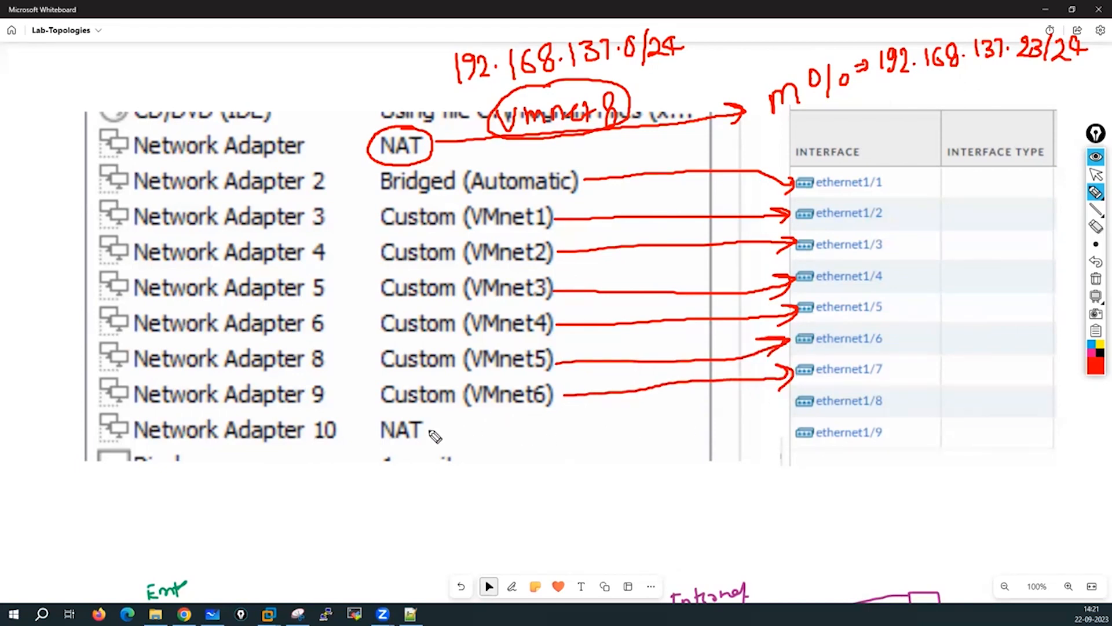
pyautogui.moveTo(428, 431)
pyautogui.mouseDown()
pyautogui.moveTo(759, 419)
pyautogui.moveTo(782, 408)
pyautogui.moveTo(788, 424)
pyautogui.mouseUp()
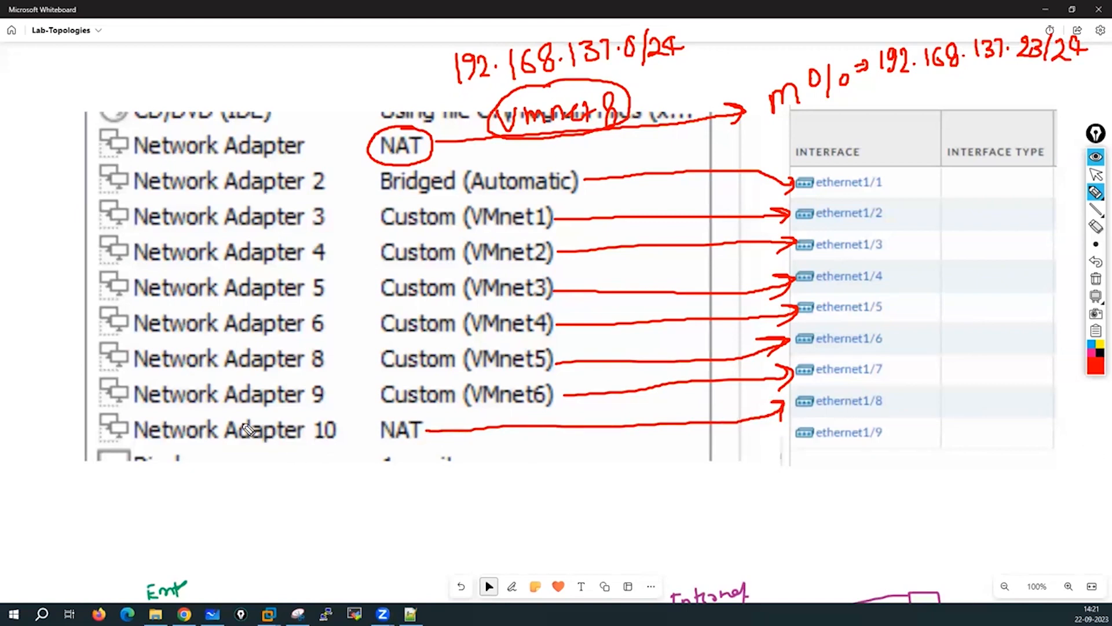
# Circle Network Adapter 10, its NAT and ethernet1/8, labelling ethernet1/8 VMnet8.
pyautogui.moveTo(182, 409)
pyautogui.mouseDown()
pyautogui.moveTo(137, 417)
pyautogui.moveTo(267, 459)
pyautogui.moveTo(310, 412)
pyautogui.moveTo(181, 411)
pyautogui.mouseUp()
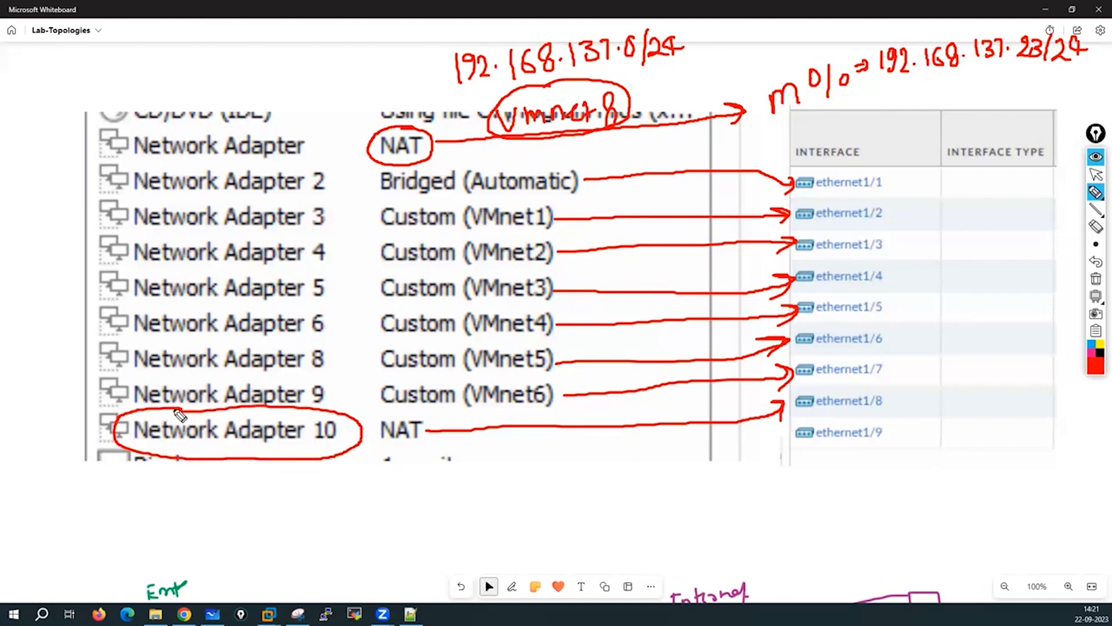
pyautogui.moveTo(416, 414)
pyautogui.mouseDown()
pyautogui.moveTo(365, 437)
pyautogui.moveTo(413, 413)
pyautogui.mouseUp()
pyautogui.moveTo(846, 384)
pyautogui.mouseDown()
pyautogui.moveTo(820, 394)
pyautogui.moveTo(866, 426)
pyautogui.moveTo(826, 384)
pyautogui.mouseUp()
pyautogui.moveTo(904, 389)
pyautogui.mouseDown()
pyautogui.moveTo(979, 400)
pyautogui.moveTo(977, 409)
pyautogui.mouseUp()
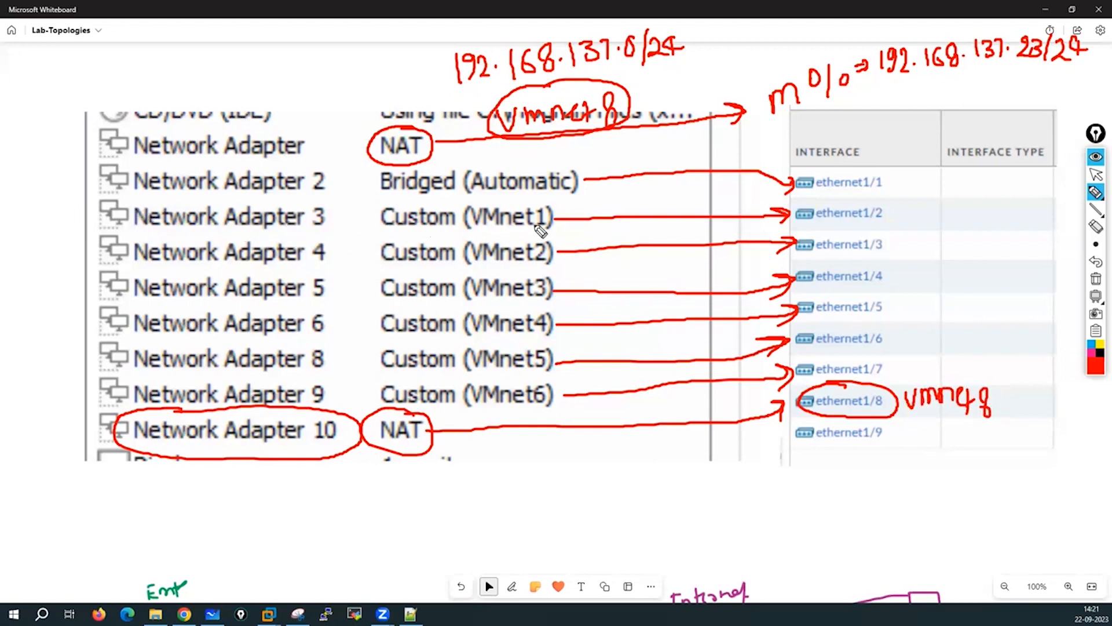
# Circle VMnet1 and ethernet1/2, label it VMnet1 10.1.1.0/24, then clear all annotations.
pyautogui.moveTo(520, 204)
pyautogui.mouseDown()
pyautogui.moveTo(468, 228)
pyautogui.moveTo(552, 207)
pyautogui.mouseUp()
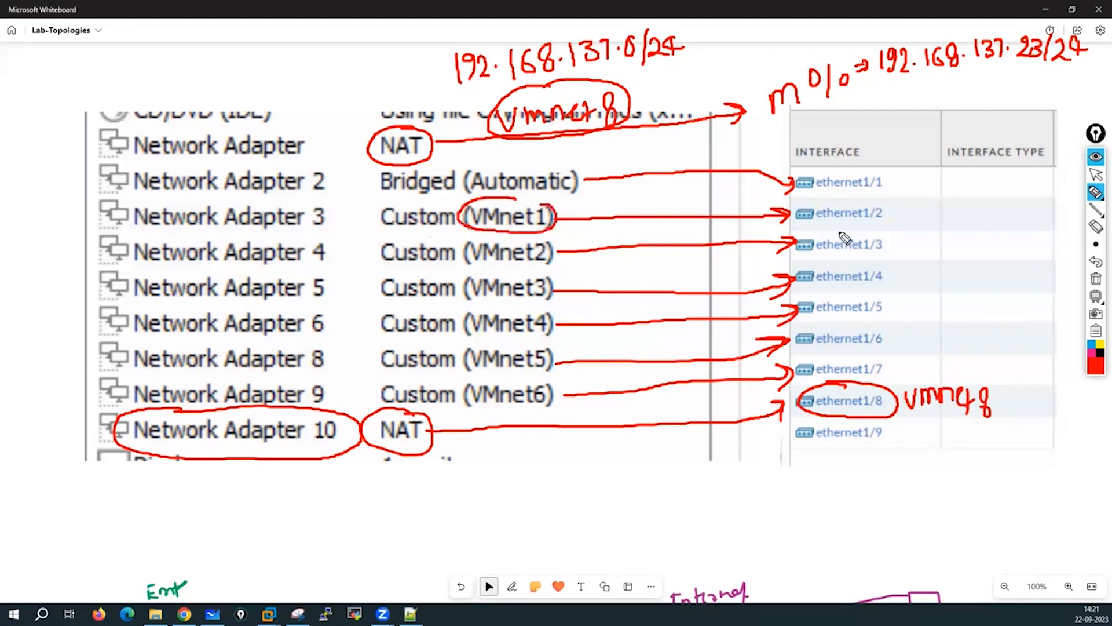
pyautogui.moveTo(861, 208)
pyautogui.mouseDown()
pyautogui.moveTo(795, 219)
pyautogui.moveTo(897, 206)
pyautogui.moveTo(840, 198)
pyautogui.mouseUp()
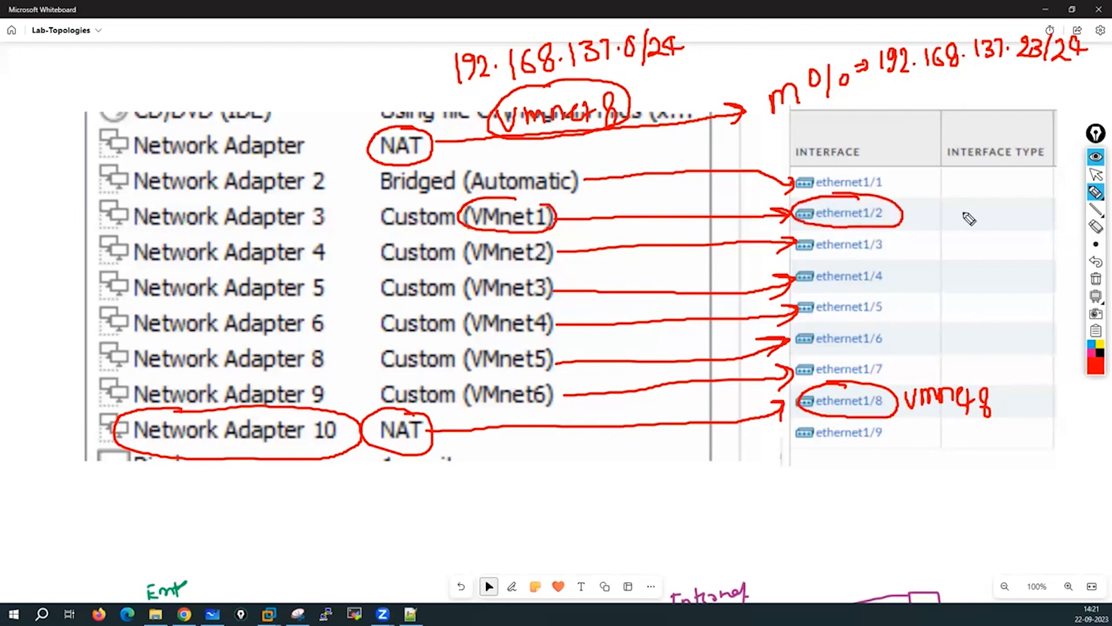
pyautogui.moveTo(923, 201); pyautogui.dragTo(1002, 216)
pyautogui.moveTo(1007, 202); pyautogui.dragTo(1021, 220)
pyautogui.moveTo(912, 194)
pyautogui.mouseDown()
pyautogui.moveTo(895, 204)
pyautogui.moveTo(903, 210)
pyautogui.mouseUp()
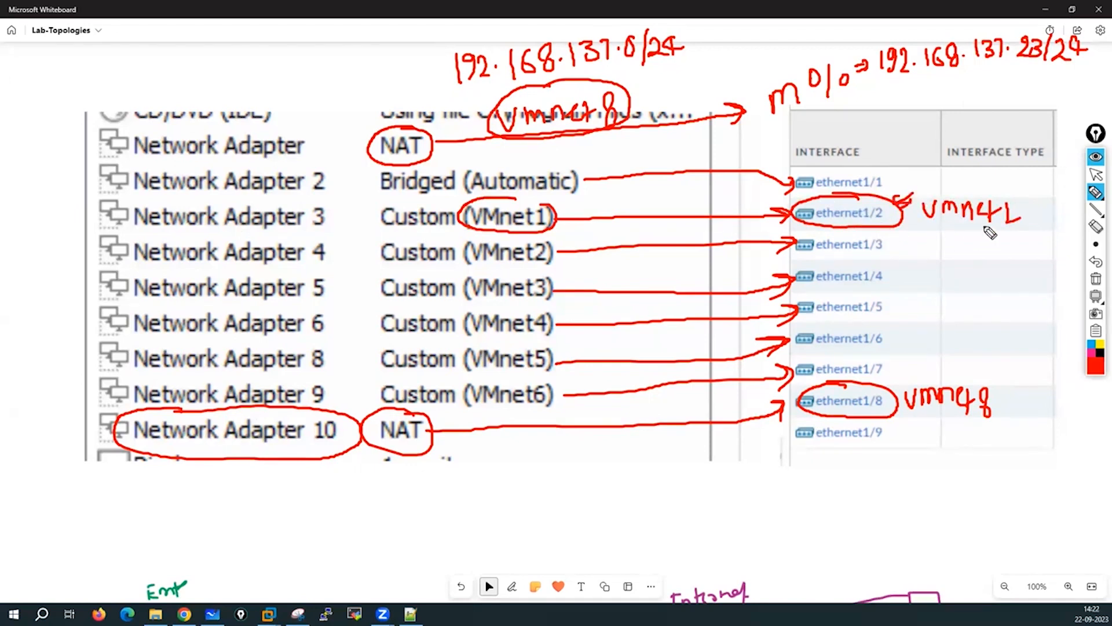
pyautogui.moveTo(943, 223)
pyautogui.mouseDown()
pyautogui.moveTo(942, 238)
pyautogui.moveTo(953, 230)
pyautogui.mouseUp()
pyautogui.moveTo(965, 236); pyautogui.dragTo(1040, 247)
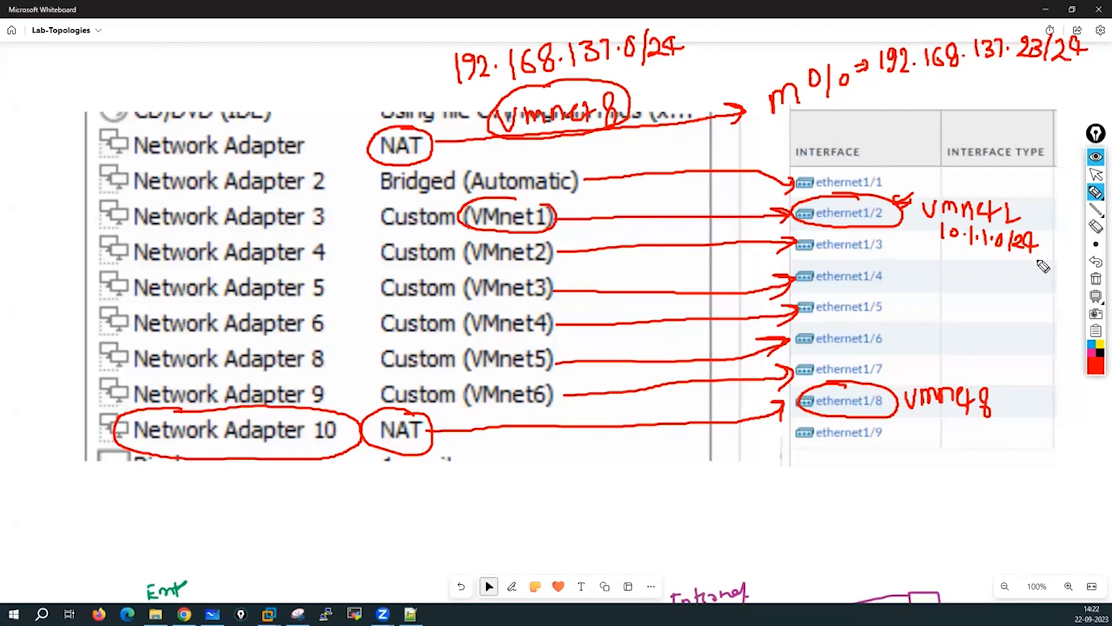
pyautogui.click(1096, 279)
# Return to the select cursor and pan the board to an empty area.
pyautogui.click(1095, 174)
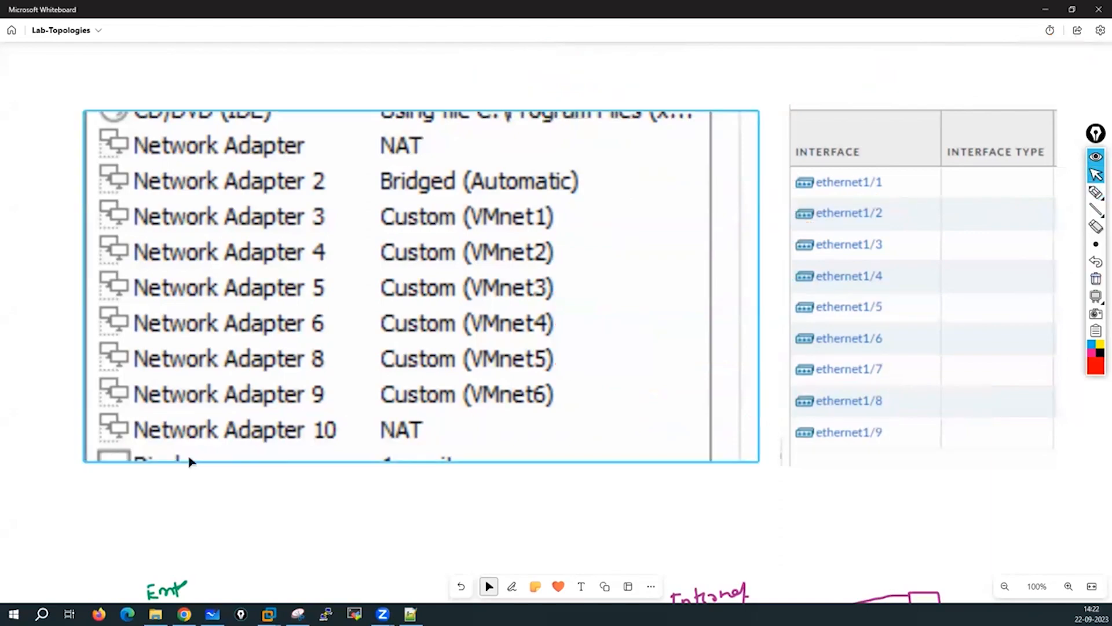
pyautogui.moveTo(113, 519)
pyautogui.mouseDown()
pyautogui.moveTo(237, 391)
pyautogui.moveTo(147, 346)
pyautogui.moveTo(548, 447)
pyautogui.moveTo(360, 281)
pyautogui.moveTo(528, 412)
pyautogui.moveTo(553, 361)
pyautogui.moveTo(634, 382)
pyautogui.mouseUp()
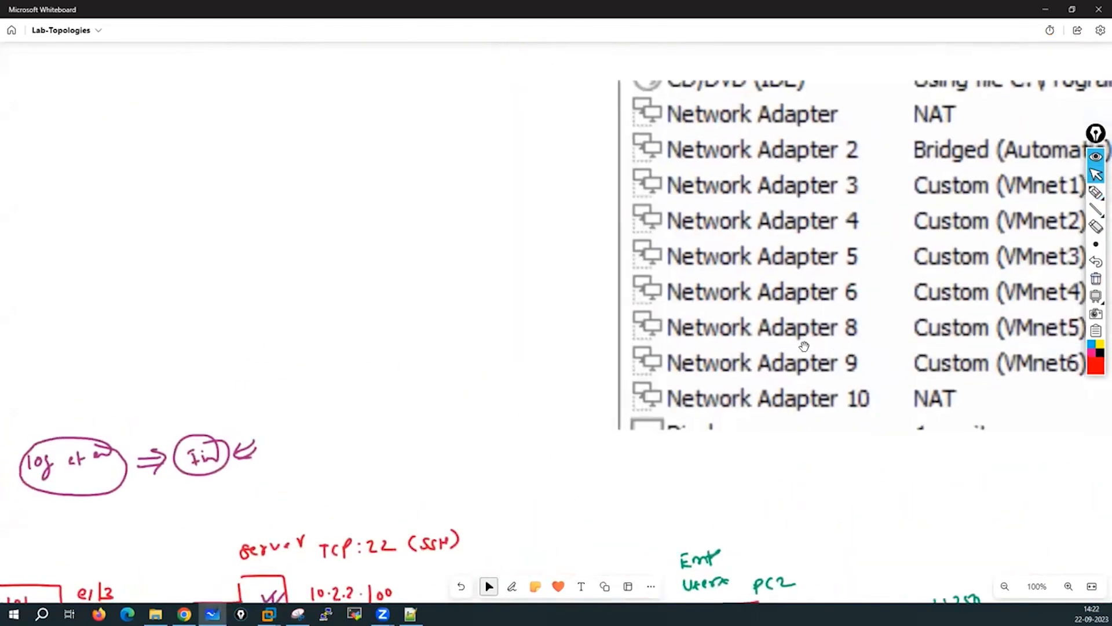
pyautogui.moveTo(801, 345); pyautogui.dragTo(826, 370)
pyautogui.moveTo(420, 327); pyautogui.dragTo(740, 464)
pyautogui.moveTo(452, 231); pyautogui.dragTo(717, 395)
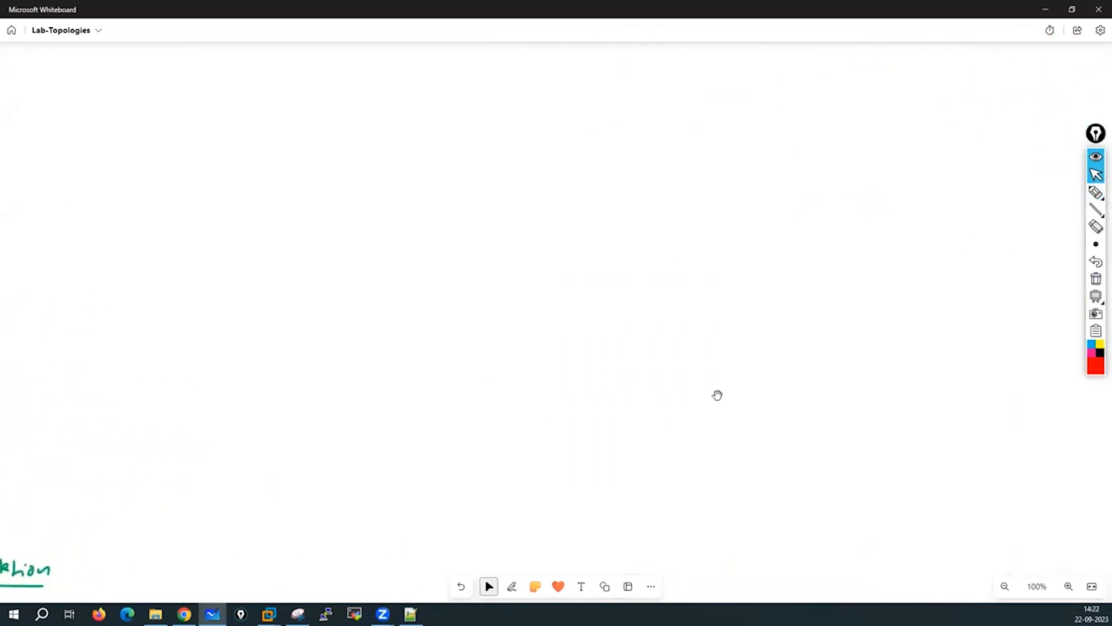
# Draw a short red test stroke, erase it, and go back to the select cursor.
pyautogui.click(1096, 192)
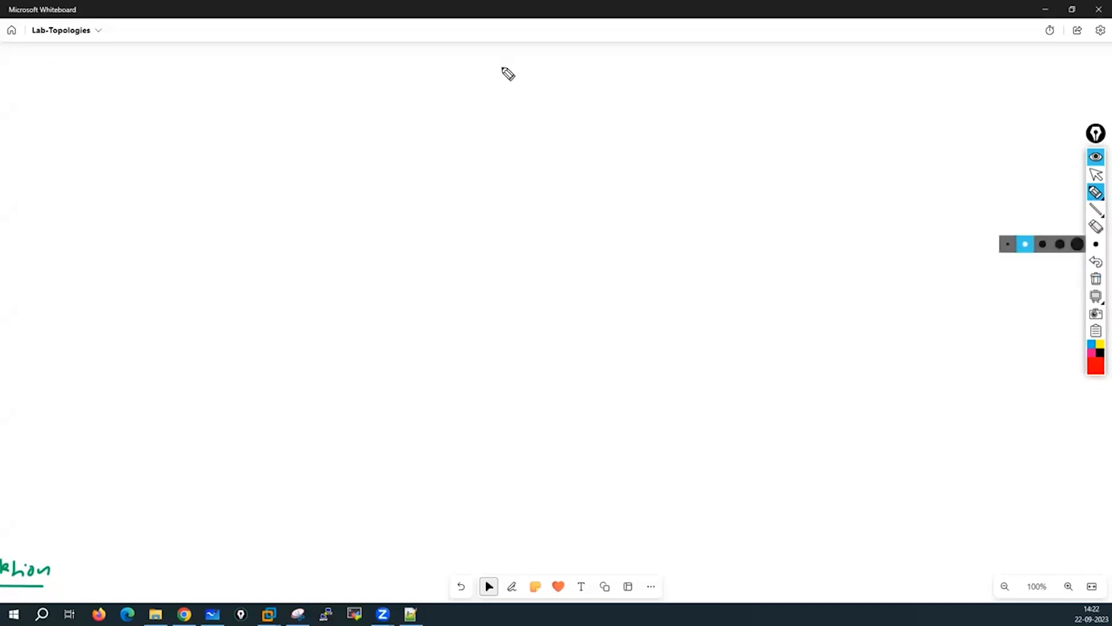
pyautogui.moveTo(498, 60)
pyautogui.mouseDown()
pyautogui.moveTo(496, 77)
pyautogui.moveTo(497, 67)
pyautogui.mouseUp()
pyautogui.click(1095, 279)
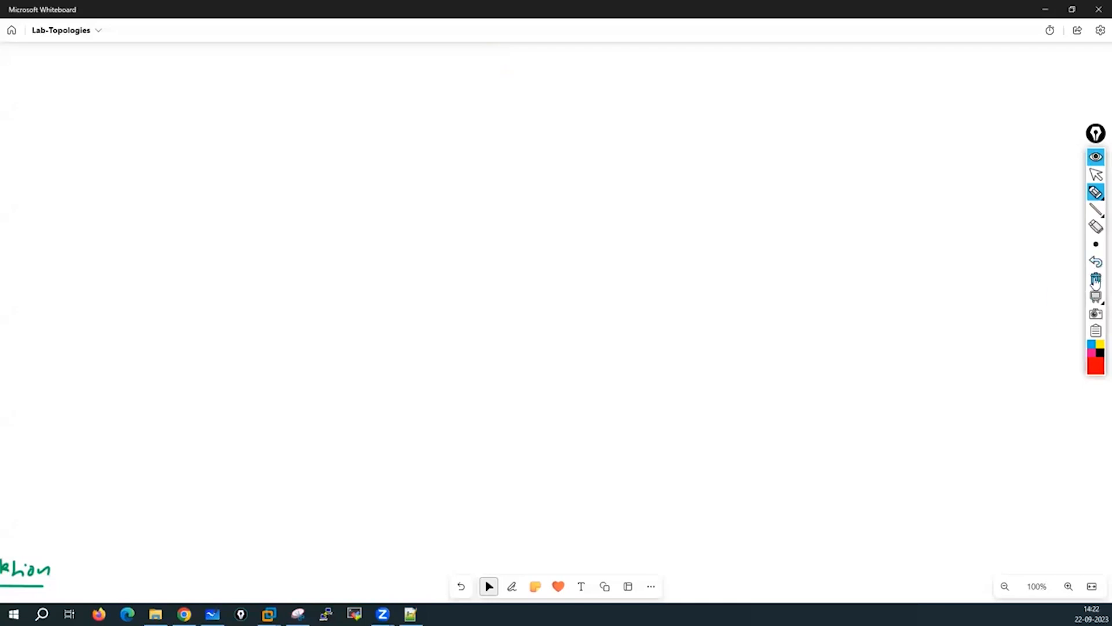
pyautogui.click(1096, 174)
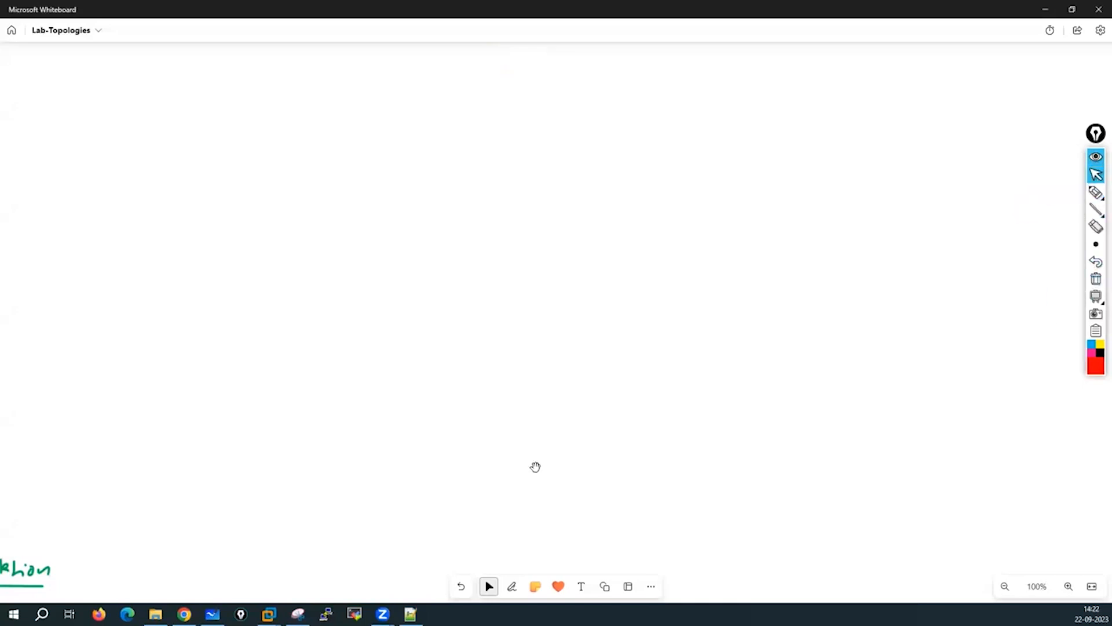
# With Whiteboard's red pen, write a circled R1 labelled Home Router and begin the large box's left and top edges.
pyautogui.click(512, 587)
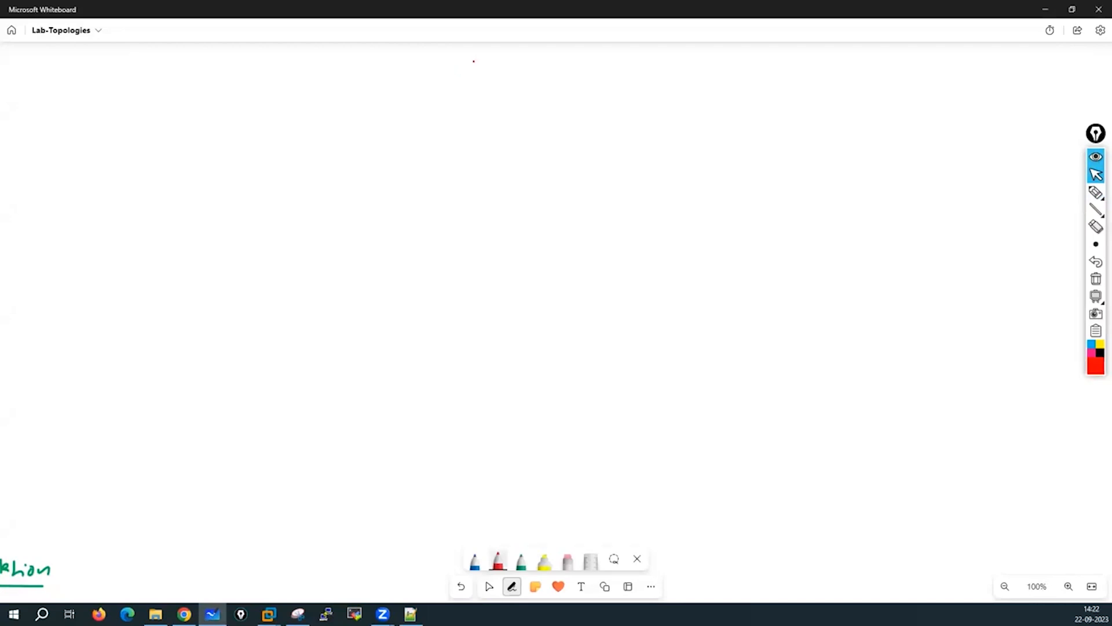
pyautogui.moveTo(474, 61)
pyautogui.mouseDown()
pyautogui.moveTo(474, 82)
pyautogui.moveTo(489, 82)
pyautogui.moveTo(457, 80)
pyautogui.moveTo(508, 92)
pyautogui.moveTo(493, 51)
pyautogui.moveTo(559, 76)
pyautogui.mouseUp()
pyautogui.moveTo(569, 65); pyautogui.dragTo(589, 81)
pyautogui.moveTo(591, 77); pyautogui.dragTo(625, 78)
pyautogui.click(621, 77)
pyautogui.moveTo(627, 71); pyautogui.dragTo(640, 76)
pyautogui.moveTo(640, 74); pyautogui.dragTo(656, 72)
pyautogui.moveTo(654, 70); pyautogui.dragTo(667, 65)
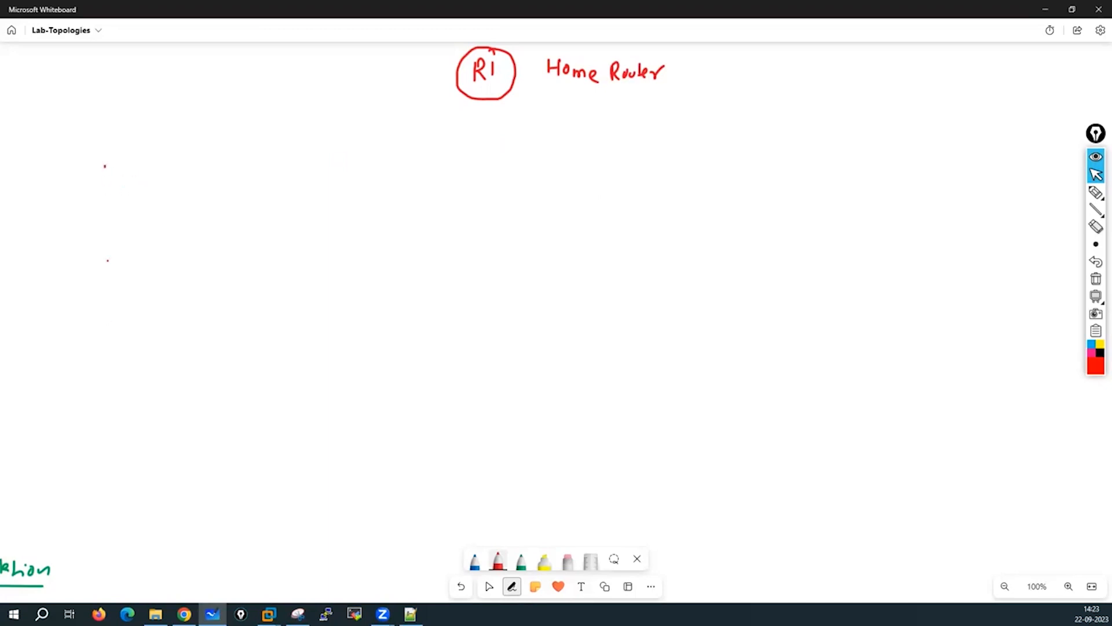
pyautogui.moveTo(105, 167); pyautogui.dragTo(110, 340)
pyautogui.moveTo(105, 167)
pyautogui.mouseDown()
pyautogui.moveTo(280, 178)
pyautogui.moveTo(1000, 171)
pyautogui.moveTo(1004, 516)
pyautogui.mouseUp()
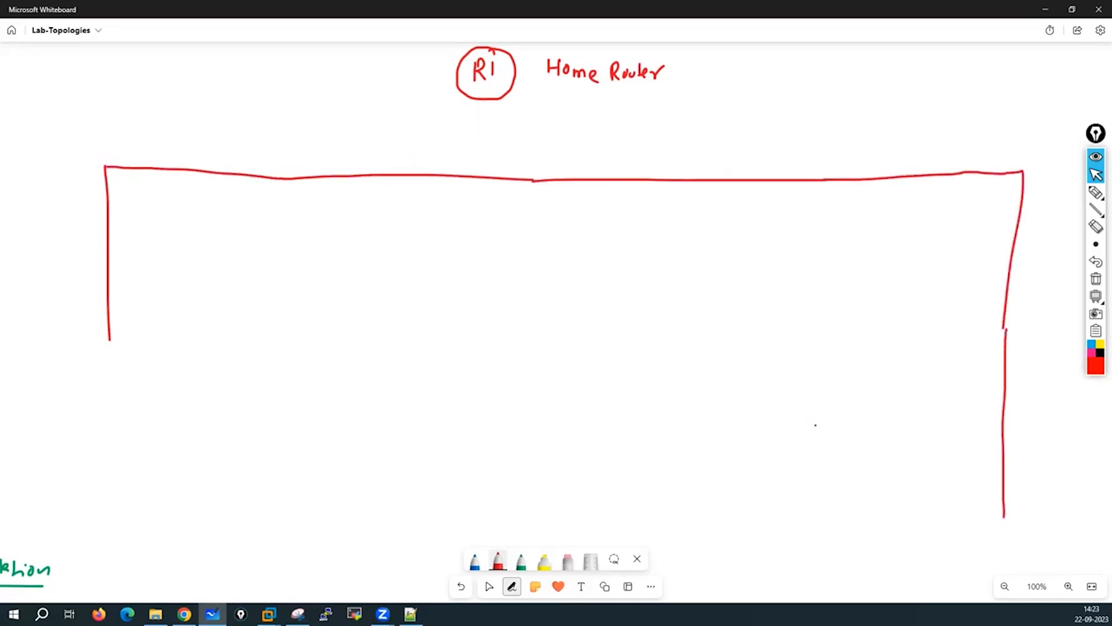
# Close the large red rectangle and label it PC.
pyautogui.moveTo(109, 337)
pyautogui.mouseDown()
pyautogui.moveTo(99, 539)
pyautogui.moveTo(463, 562)
pyautogui.mouseUp()
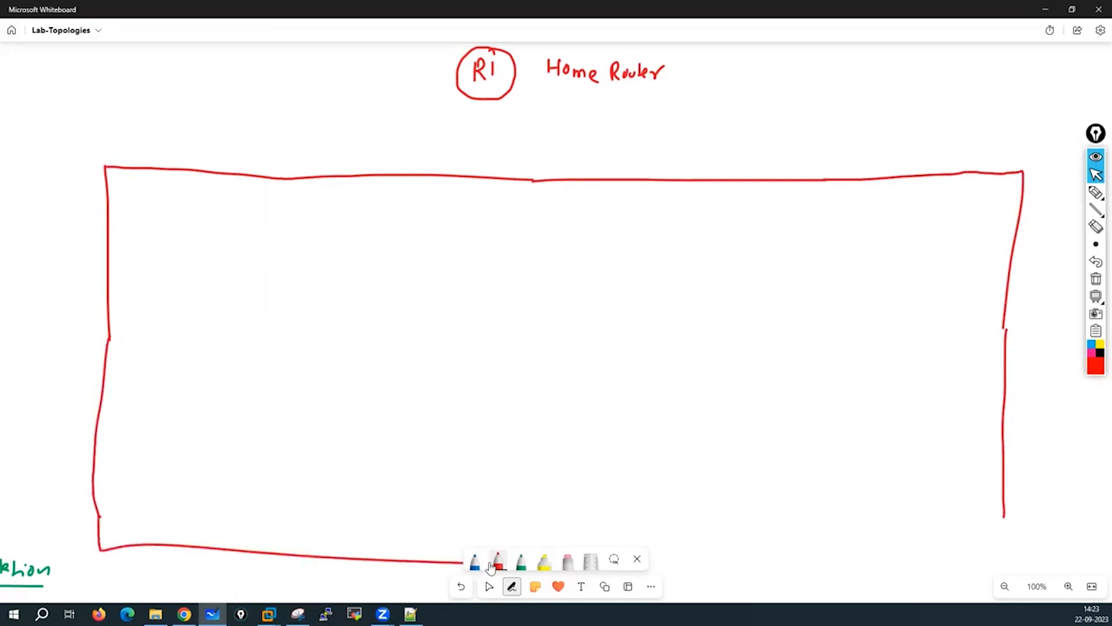
pyautogui.moveTo(659, 559)
pyautogui.mouseDown()
pyautogui.moveTo(965, 559)
pyautogui.moveTo(1009, 516)
pyautogui.mouseUp()
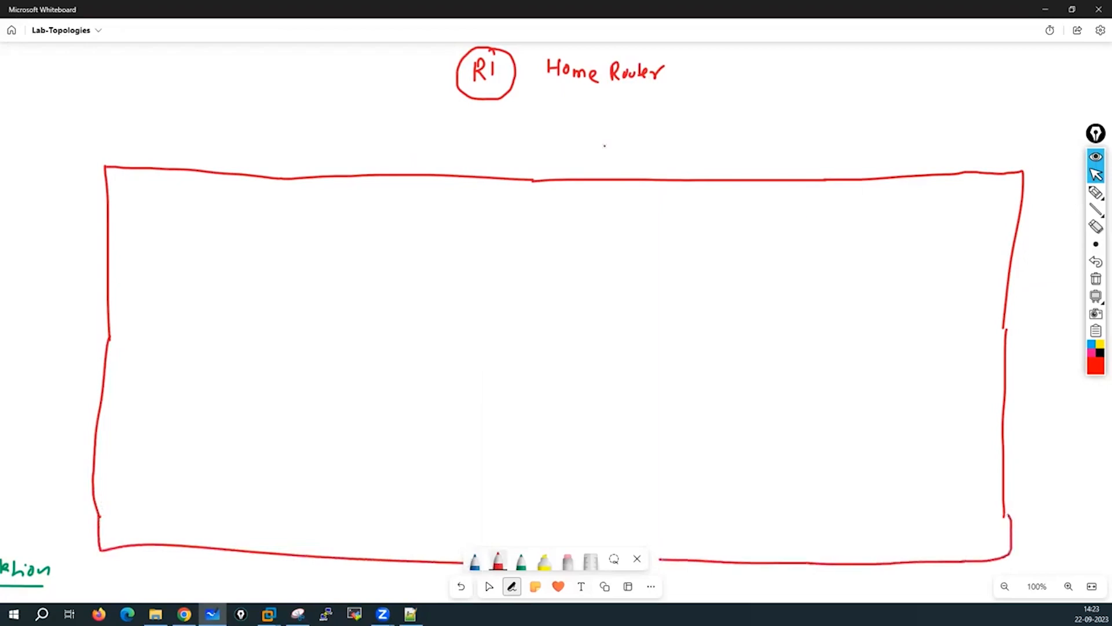
pyautogui.moveTo(39, 207); pyautogui.dragTo(41, 228)
pyautogui.moveTo(41, 206); pyautogui.dragTo(56, 219)
# Draw a small box on the PC box's top edge labelled wifi.
pyautogui.moveTo(419, 158)
pyautogui.mouseDown()
pyautogui.moveTo(418, 148)
pyautogui.moveTo(539, 148)
pyautogui.moveTo(535, 180)
pyautogui.mouseUp()
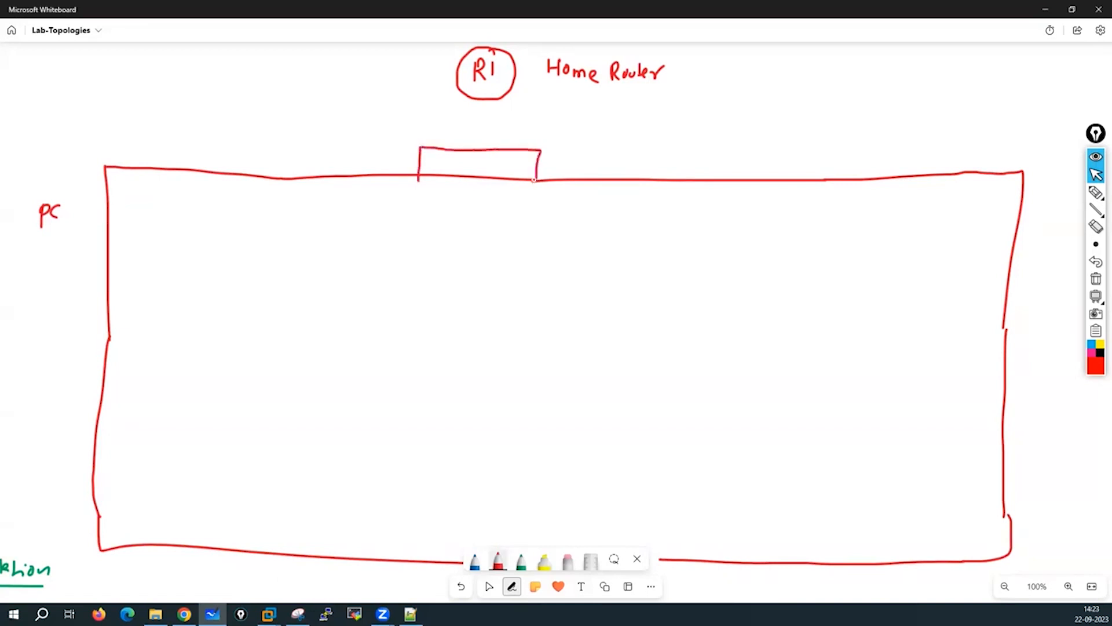
pyautogui.moveTo(428, 158); pyautogui.dragTo(451, 174)
pyautogui.click(444, 161)
pyautogui.click(444, 166)
pyautogui.moveTo(449, 165)
pyautogui.mouseDown()
pyautogui.moveTo(493, 161)
pyautogui.moveTo(513, 171)
pyautogui.mouseUp()
pyautogui.click(461, 160)
# Draw a second small box to its right labelled ethernet NIC.
pyautogui.moveTo(588, 178)
pyautogui.mouseDown()
pyautogui.moveTo(589, 152)
pyautogui.moveTo(708, 153)
pyautogui.moveTo(705, 179)
pyautogui.mouseUp()
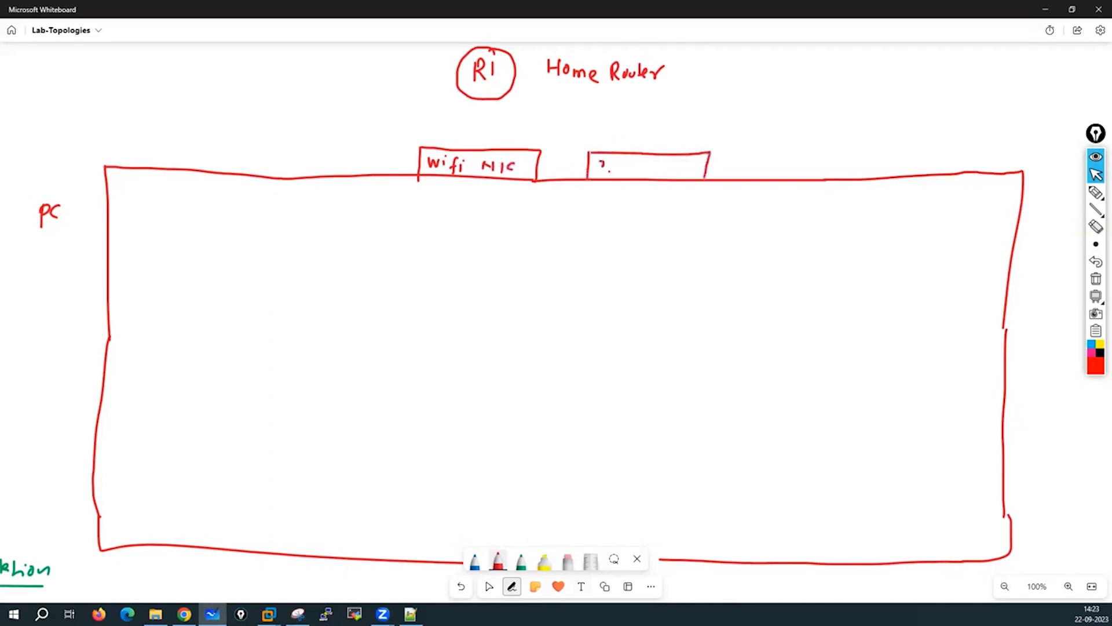
pyautogui.moveTo(599, 166); pyautogui.dragTo(605, 172)
pyautogui.moveTo(611, 160)
pyautogui.mouseDown()
pyautogui.moveTo(613, 172)
pyautogui.moveTo(617, 164)
pyautogui.mouseUp()
pyautogui.moveTo(617, 158)
pyautogui.mouseDown()
pyautogui.moveTo(626, 173)
pyautogui.moveTo(652, 174)
pyautogui.mouseUp()
pyautogui.click(646, 166)
pyautogui.click(647, 171)
pyautogui.moveTo(654, 171)
pyautogui.mouseDown()
pyautogui.moveTo(687, 164)
pyautogui.moveTo(693, 175)
pyautogui.mouseUp()
pyautogui.click(703, 168)
pyautogui.moveTo(698, 164); pyautogui.dragTo(705, 175)
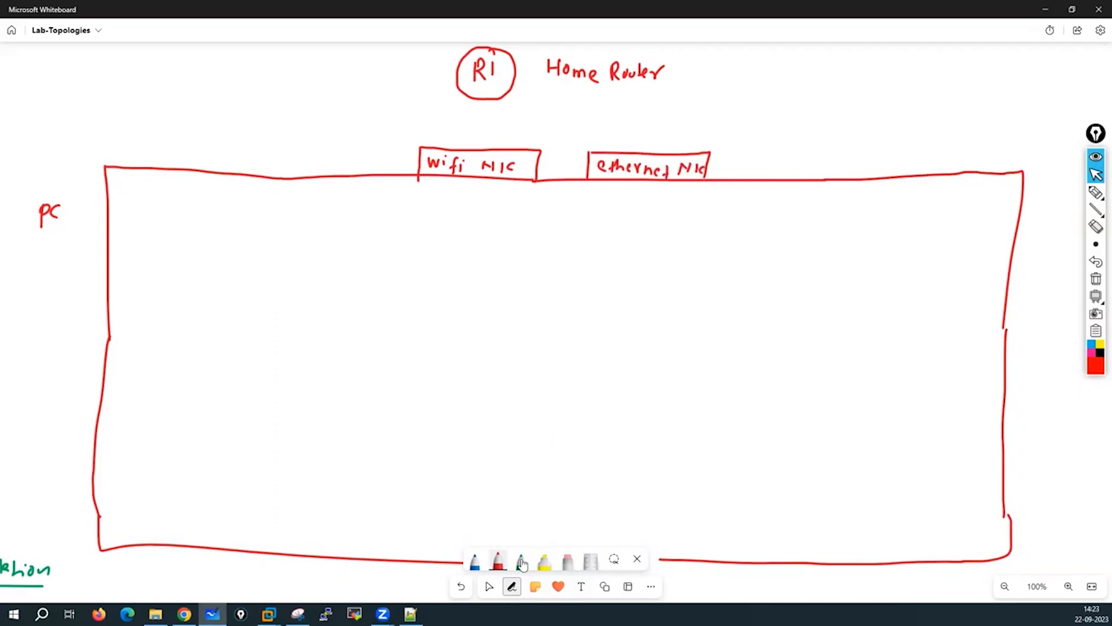
pyautogui.click(476, 565)
# Draw a blue line from R1 to the wifi NIC, labelled 192.168.1.1/24.
pyautogui.moveTo(481, 102); pyautogui.dragTo(484, 150)
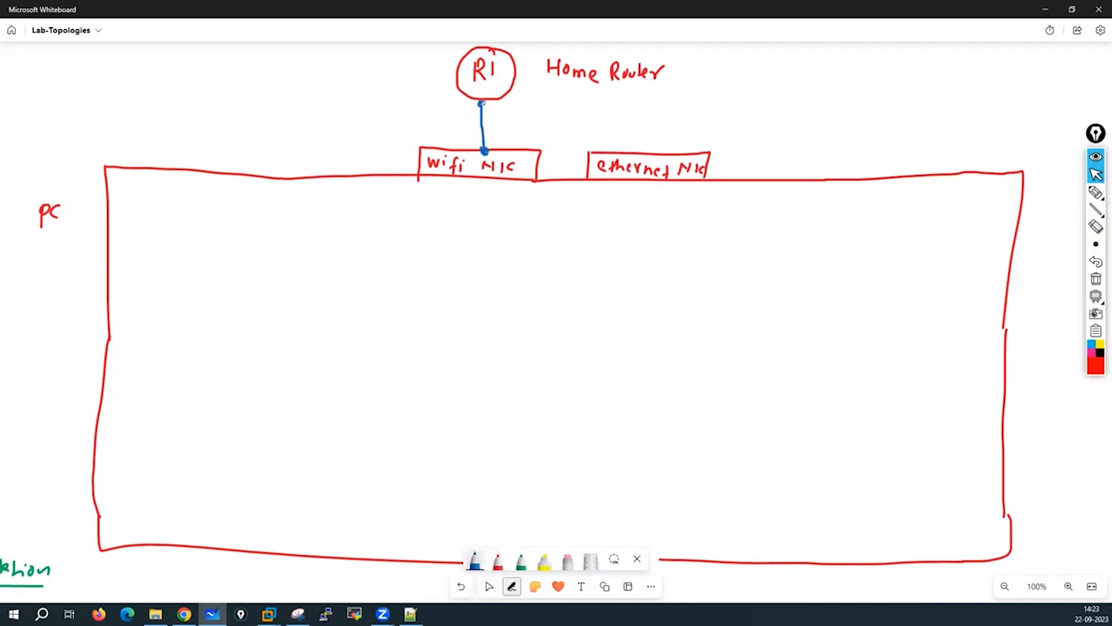
pyautogui.moveTo(516, 98)
pyautogui.mouseDown()
pyautogui.moveTo(517, 113)
pyautogui.moveTo(524, 103)
pyautogui.moveTo(547, 117)
pyautogui.moveTo(572, 102)
pyautogui.moveTo(602, 117)
pyautogui.moveTo(632, 111)
pyautogui.mouseUp()
pyautogui.click(545, 109)
pyautogui.click(549, 108)
pyautogui.click(596, 110)
pyautogui.click(628, 106)
pyautogui.moveTo(637, 99)
pyautogui.mouseDown()
pyautogui.moveTo(633, 109)
pyautogui.moveTo(647, 106)
pyautogui.mouseUp()
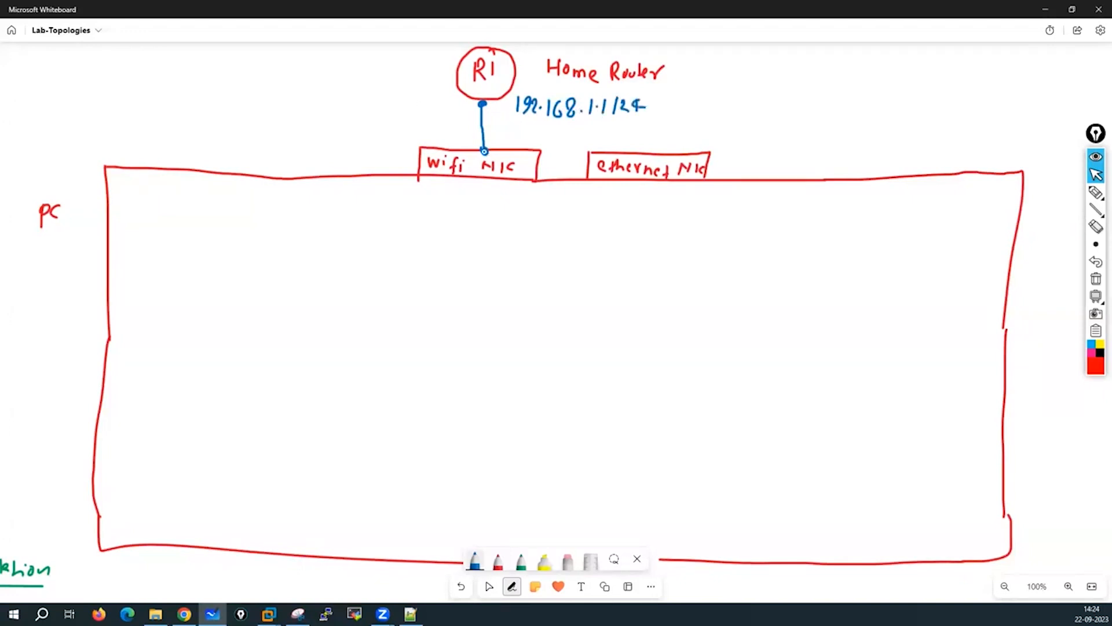
pyautogui.click(485, 151)
# Draw a blue inner box inside the PC outline and begin a green VMNET8 label.
pyautogui.moveTo(154, 236); pyautogui.dragTo(142, 411)
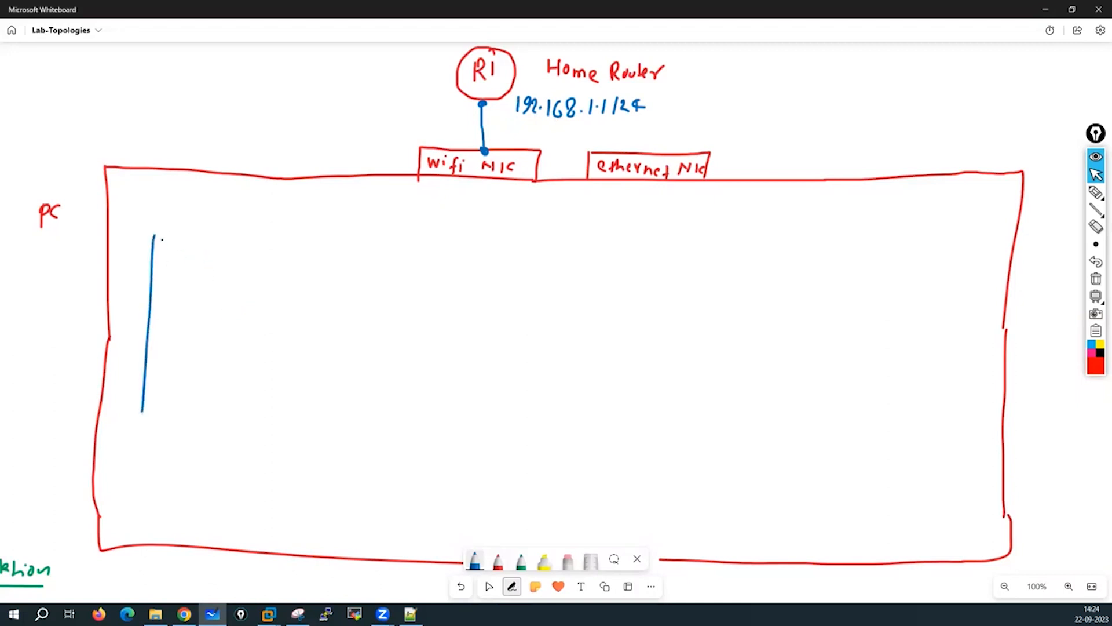
pyautogui.moveTo(154, 236)
pyautogui.mouseDown()
pyautogui.moveTo(981, 253)
pyautogui.moveTo(943, 394)
pyautogui.moveTo(937, 487)
pyautogui.mouseUp()
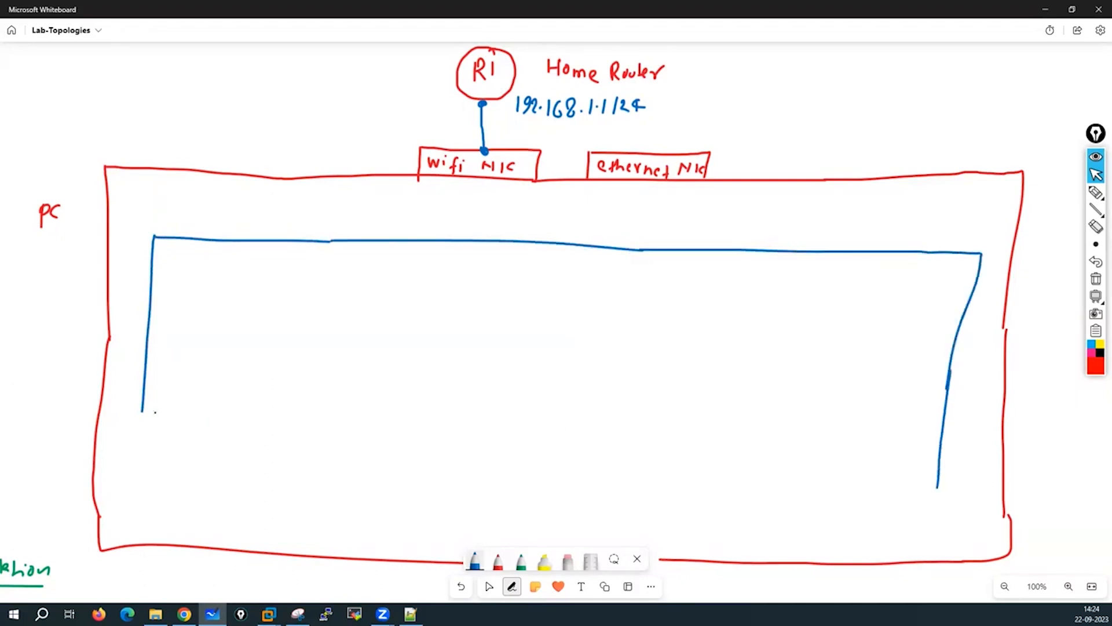
pyautogui.moveTo(143, 413)
pyautogui.mouseDown()
pyautogui.moveTo(133, 486)
pyautogui.moveTo(918, 499)
pyautogui.moveTo(945, 488)
pyautogui.mouseUp()
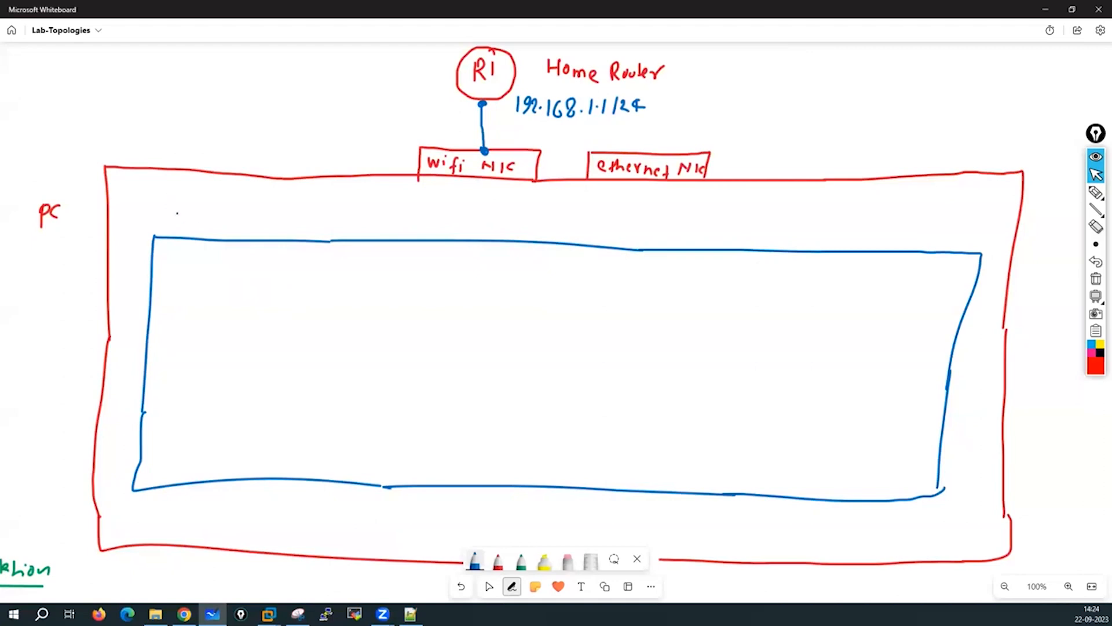
pyautogui.click(521, 561)
pyautogui.moveTo(168, 224)
pyautogui.mouseDown()
pyautogui.moveTo(229, 237)
pyautogui.moveTo(241, 222)
pyautogui.moveTo(236, 238)
pyautogui.mouseUp()
# Finish the green VMNET8 label and its box, and start the vmnet0 box beside it.
pyautogui.click(204, 229)
pyautogui.moveTo(259, 220)
pyautogui.mouseDown()
pyautogui.moveTo(255, 232)
pyautogui.moveTo(258, 221)
pyautogui.mouseUp()
pyautogui.moveTo(163, 240)
pyautogui.mouseDown()
pyautogui.moveTo(163, 212)
pyautogui.moveTo(270, 216)
pyautogui.moveTo(273, 238)
pyautogui.moveTo(296, 240)
pyautogui.moveTo(309, 223)
pyautogui.moveTo(350, 234)
pyautogui.mouseUp()
pyautogui.moveTo(347, 229); pyautogui.dragTo(354, 230)
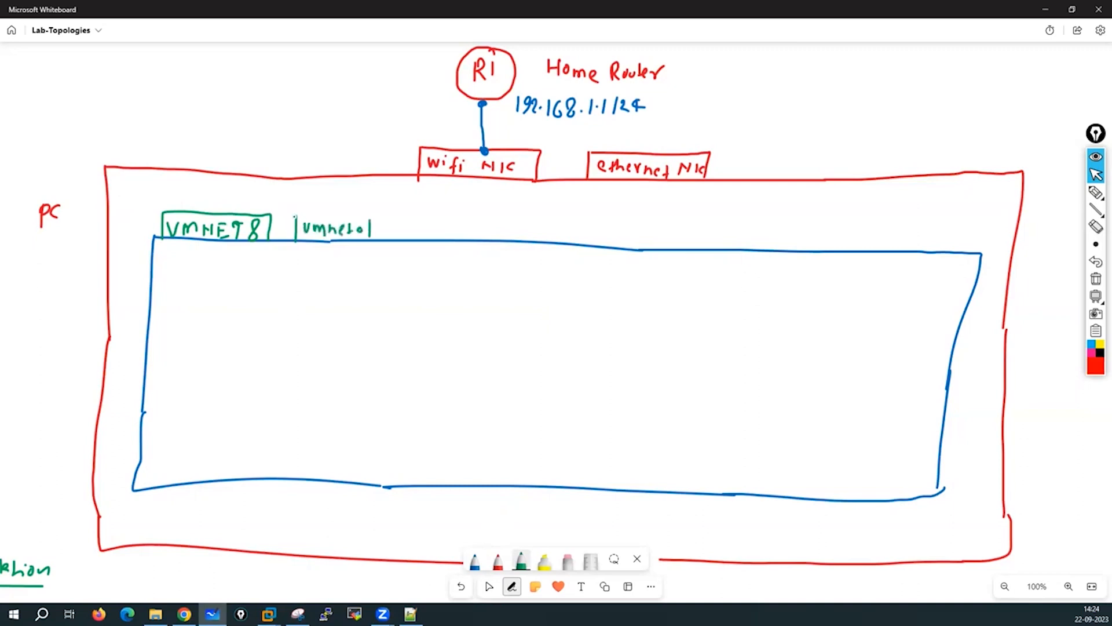
pyautogui.moveTo(295, 217)
pyautogui.mouseDown()
pyautogui.moveTo(369, 218)
pyautogui.moveTo(372, 233)
pyautogui.moveTo(370, 246)
pyautogui.moveTo(296, 241)
pyautogui.mouseUp()
pyautogui.moveTo(165, 240); pyautogui.dragTo(274, 241)
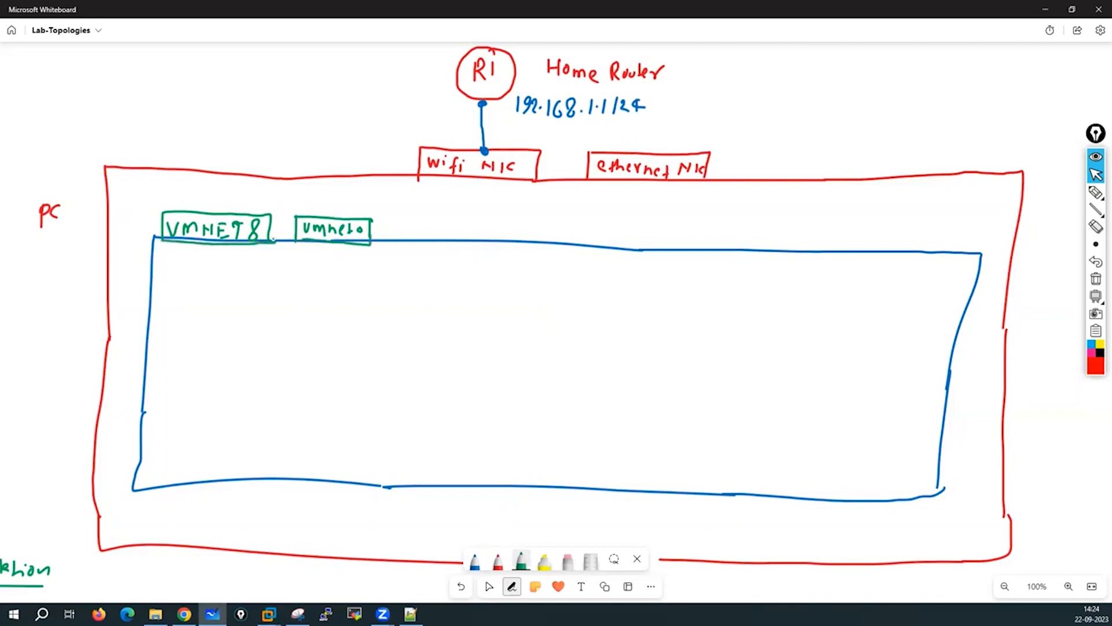
# Add further green labelled vmnet boxes along the blue box's top edge, up to vmnet6.
pyautogui.moveTo(388, 218)
pyautogui.mouseDown()
pyautogui.moveTo(387, 242)
pyautogui.moveTo(476, 219)
pyautogui.moveTo(487, 245)
pyautogui.moveTo(383, 243)
pyautogui.moveTo(416, 227)
pyautogui.moveTo(447, 238)
pyautogui.mouseUp()
pyautogui.moveTo(452, 230)
pyautogui.mouseDown()
pyautogui.moveTo(512, 240)
pyautogui.moveTo(608, 223)
pyautogui.moveTo(606, 250)
pyautogui.mouseUp()
pyautogui.moveTo(606, 250)
pyautogui.mouseDown()
pyautogui.moveTo(511, 245)
pyautogui.moveTo(591, 237)
pyautogui.moveTo(728, 264)
pyautogui.moveTo(650, 263)
pyautogui.moveTo(658, 240)
pyautogui.moveTo(712, 239)
pyautogui.mouseUp()
pyautogui.moveTo(705, 242); pyautogui.dragTo(748, 251)
pyautogui.moveTo(747, 229)
pyautogui.mouseDown()
pyautogui.moveTo(815, 230)
pyautogui.moveTo(817, 251)
pyautogui.mouseUp()
pyautogui.moveTo(752, 255); pyautogui.dragTo(817, 258)
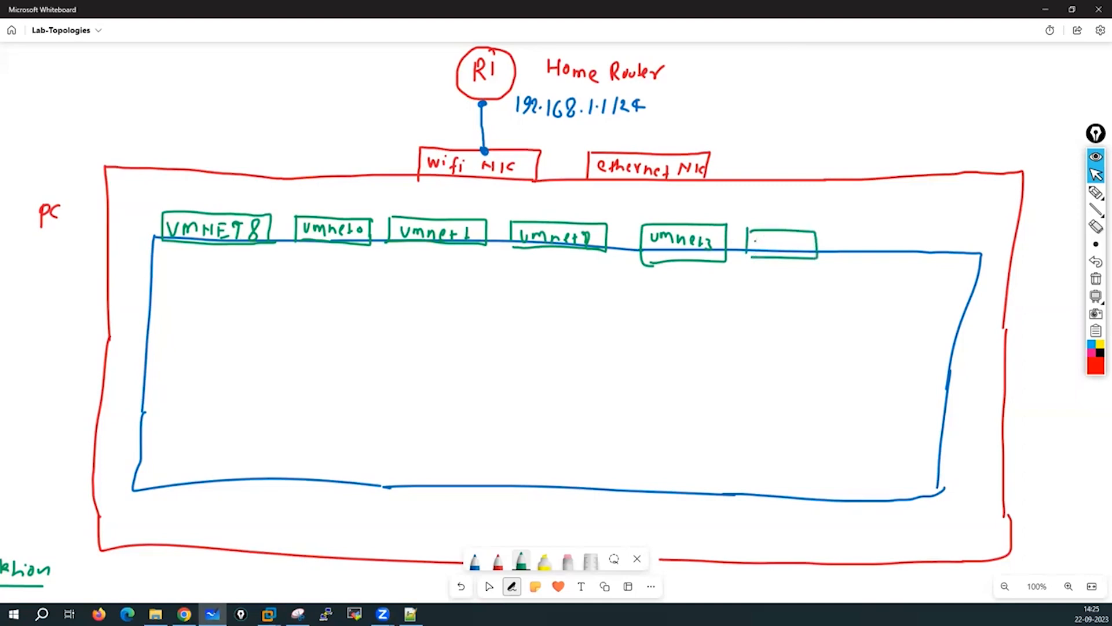
pyautogui.moveTo(753, 240)
pyautogui.mouseDown()
pyautogui.moveTo(757, 251)
pyautogui.moveTo(834, 250)
pyautogui.moveTo(894, 235)
pyautogui.moveTo(894, 259)
pyautogui.mouseUp()
pyautogui.moveTo(823, 256)
pyautogui.mouseDown()
pyautogui.moveTo(895, 257)
pyautogui.moveTo(852, 252)
pyautogui.moveTo(882, 251)
pyautogui.mouseUp()
pyautogui.moveTo(878, 245); pyautogui.dragTo(913, 250)
pyautogui.moveTo(911, 230)
pyautogui.mouseDown()
pyautogui.moveTo(961, 230)
pyautogui.moveTo(963, 254)
pyautogui.mouseUp()
pyautogui.moveTo(908, 257)
pyautogui.mouseDown()
pyautogui.moveTo(964, 255)
pyautogui.moveTo(927, 251)
pyautogui.moveTo(949, 247)
pyautogui.mouseUp()
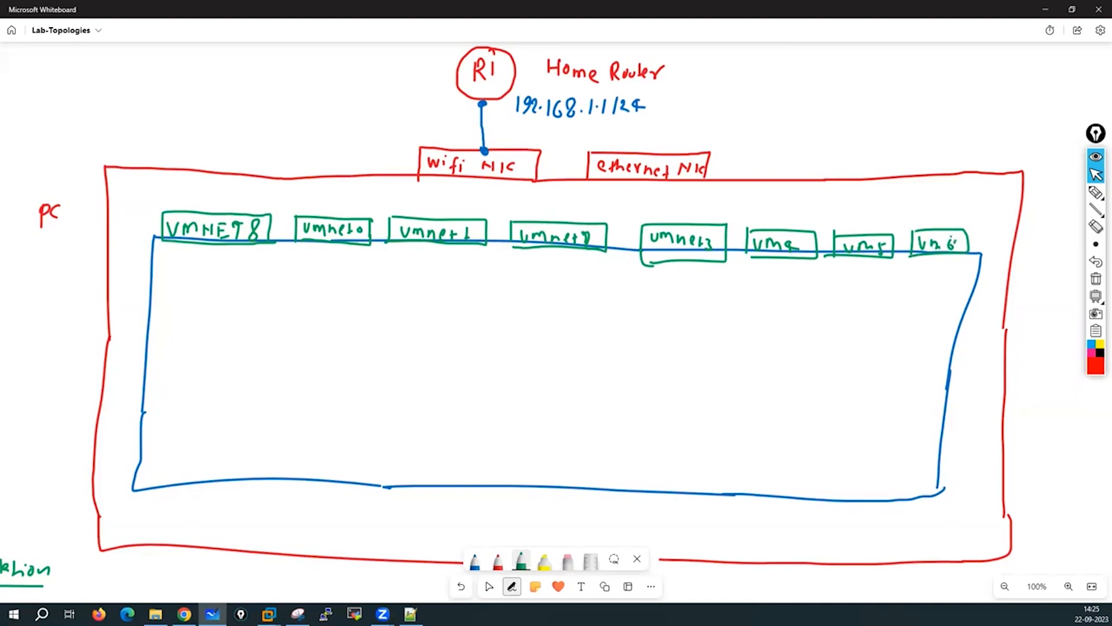
pyautogui.click(476, 561)
# Draw a large green rectangle inside the blue box and label it PA-VM.
pyautogui.click(521, 562)
pyautogui.moveTo(185, 303); pyautogui.dragTo(177, 393)
pyautogui.moveTo(313, 305); pyautogui.dragTo(371, 305)
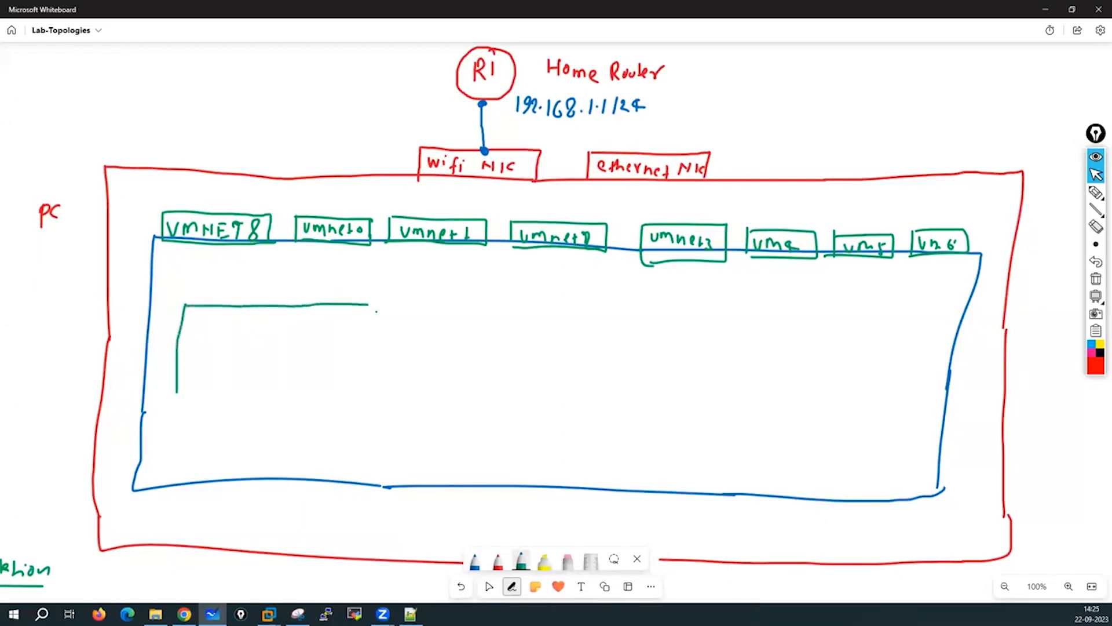
pyautogui.moveTo(449, 300)
pyautogui.mouseDown()
pyautogui.moveTo(573, 312)
pyautogui.moveTo(575, 414)
pyautogui.moveTo(361, 417)
pyautogui.moveTo(160, 399)
pyautogui.mouseUp()
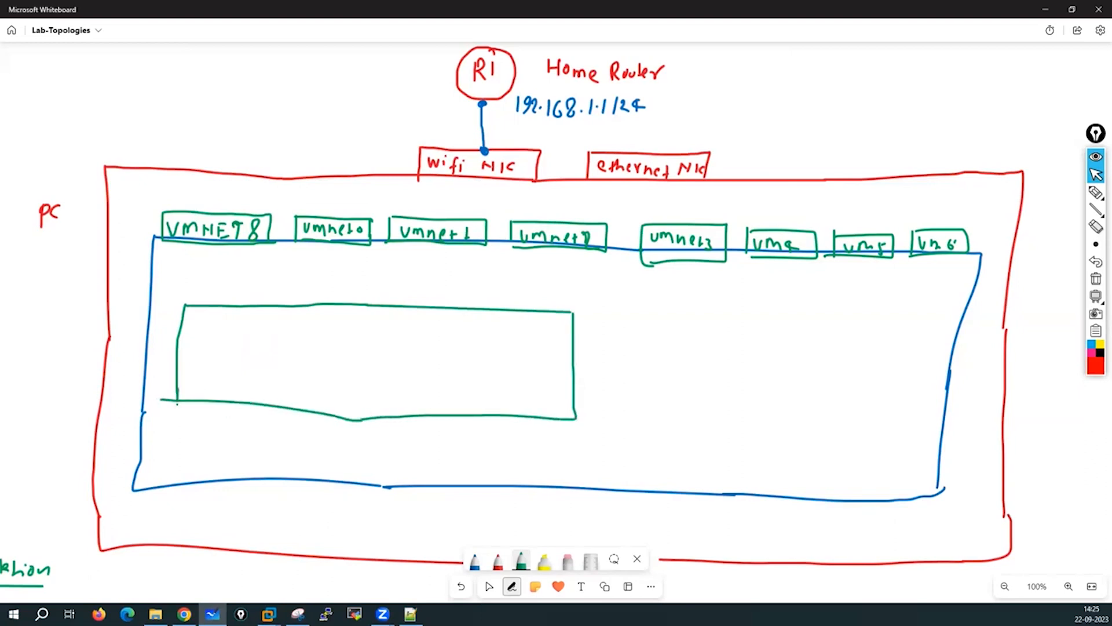
pyautogui.moveTo(251, 341)
pyautogui.mouseDown()
pyautogui.moveTo(252, 359)
pyautogui.moveTo(281, 357)
pyautogui.mouseUp()
pyautogui.moveTo(270, 350); pyautogui.dragTo(306, 362)
pyautogui.moveTo(320, 355)
pyautogui.mouseDown()
pyautogui.moveTo(330, 338)
pyautogui.moveTo(345, 361)
pyautogui.mouseUp()
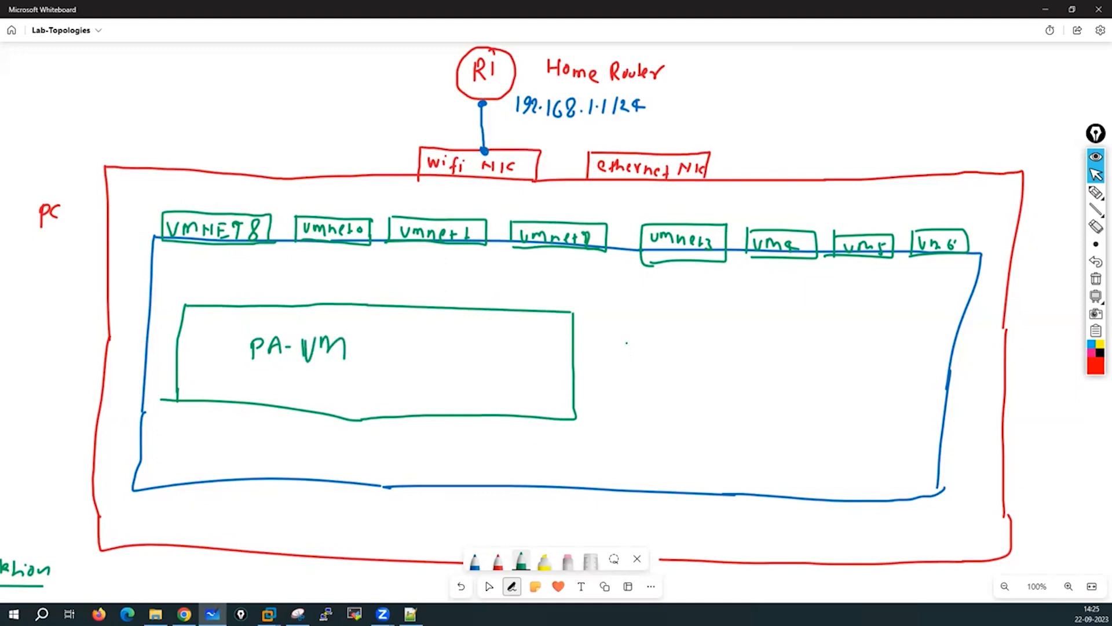
# Sketch a green monitor icon beside PA-VM labelled Testpc.
pyautogui.moveTo(626, 343)
pyautogui.mouseDown()
pyautogui.moveTo(626, 371)
pyautogui.moveTo(660, 345)
pyautogui.moveTo(673, 369)
pyautogui.moveTo(642, 382)
pyautogui.mouseUp()
pyautogui.moveTo(636, 383)
pyautogui.mouseDown()
pyautogui.moveTo(648, 383)
pyautogui.moveTo(635, 410)
pyautogui.mouseUp()
pyautogui.click(654, 399)
pyautogui.moveTo(644, 401); pyautogui.dragTo(647, 411)
pyautogui.moveTo(656, 400)
pyautogui.mouseDown()
pyautogui.moveTo(649, 412)
pyautogui.moveTo(661, 415)
pyautogui.mouseUp()
pyautogui.moveTo(657, 409); pyautogui.dragTo(673, 416)
pyautogui.moveTo(672, 397); pyautogui.dragTo(687, 409)
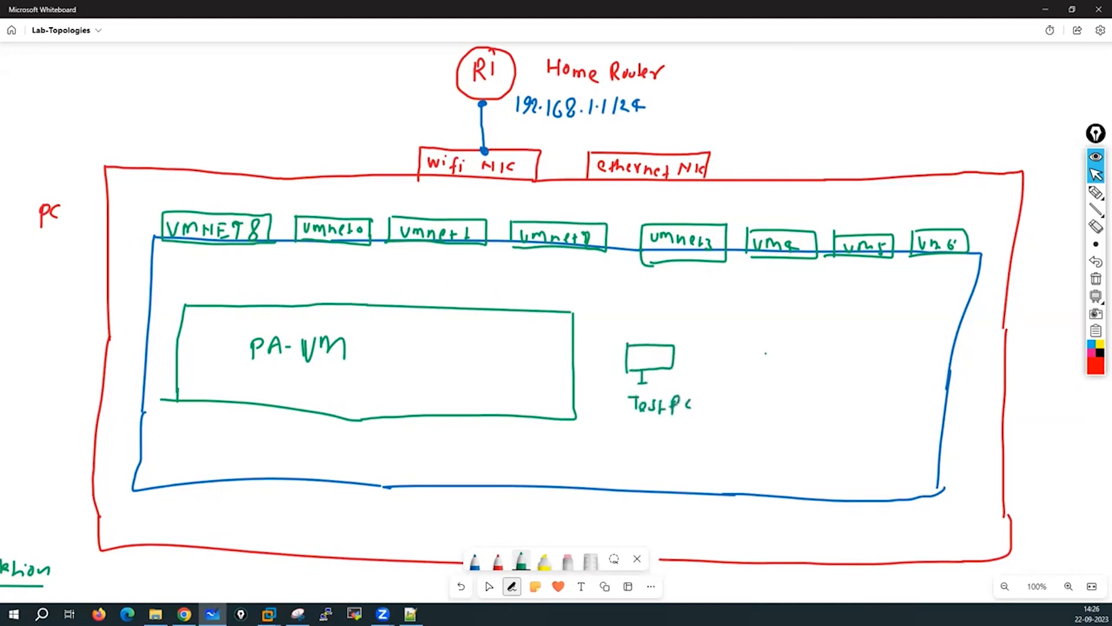
# Sketch two more monitor icons labelled S01 and S02 with stands.
pyautogui.moveTo(726, 336); pyautogui.dragTo(724, 373)
pyautogui.moveTo(726, 335)
pyautogui.mouseDown()
pyautogui.moveTo(803, 351)
pyautogui.moveTo(753, 383)
pyautogui.moveTo(721, 377)
pyautogui.moveTo(765, 355)
pyautogui.mouseUp()
pyautogui.click(777, 374)
pyautogui.moveTo(775, 351)
pyautogui.mouseDown()
pyautogui.moveTo(776, 365)
pyautogui.moveTo(821, 377)
pyautogui.moveTo(876, 343)
pyautogui.moveTo(884, 399)
pyautogui.moveTo(820, 370)
pyautogui.moveTo(875, 377)
pyautogui.mouseUp()
pyautogui.click(852, 367)
pyautogui.moveTo(767, 385); pyautogui.dragTo(777, 396)
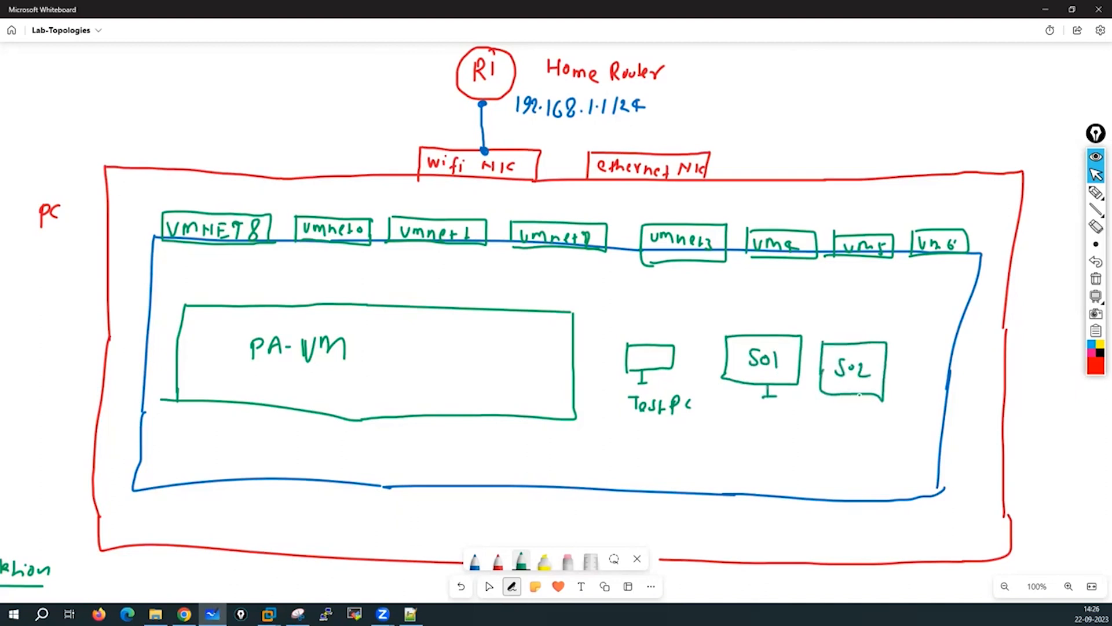
pyautogui.moveTo(860, 393); pyautogui.dragTo(860, 408)
pyautogui.moveTo(854, 407); pyautogui.dragTo(867, 407)
pyautogui.click(498, 562)
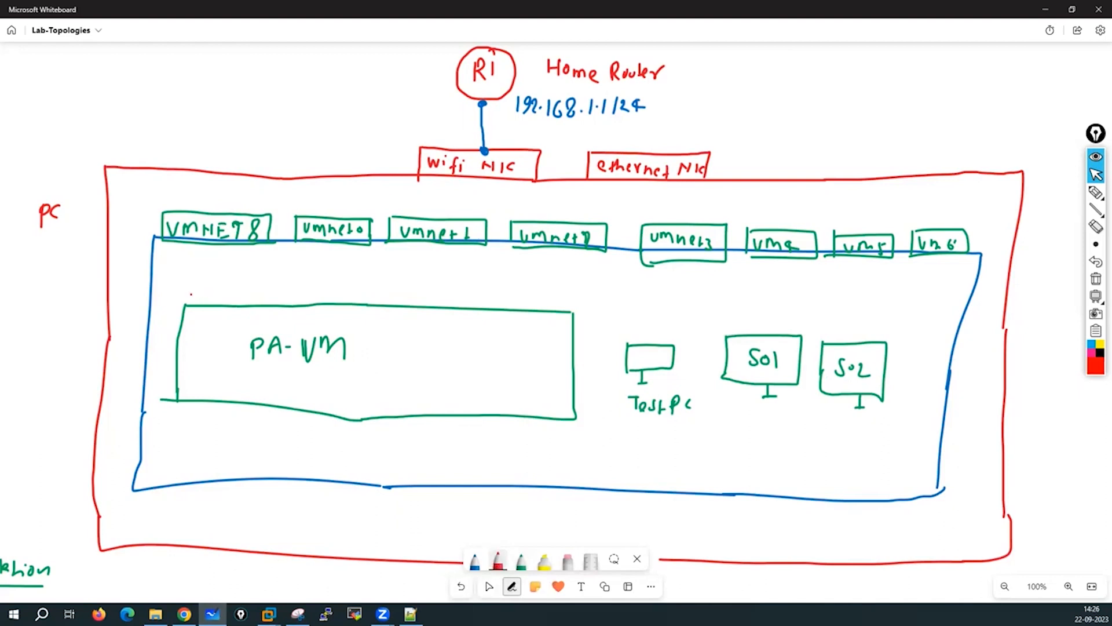
# Draw red interface boxes m0/0 and e1/1 through e1/4 along PA-VM's top.
pyautogui.moveTo(190, 292)
pyautogui.mouseDown()
pyautogui.moveTo(223, 299)
pyautogui.moveTo(212, 285)
pyautogui.moveTo(200, 307)
pyautogui.moveTo(185, 307)
pyautogui.moveTo(282, 283)
pyautogui.moveTo(244, 307)
pyautogui.mouseUp()
pyautogui.moveTo(252, 294)
pyautogui.mouseDown()
pyautogui.moveTo(282, 305)
pyautogui.moveTo(306, 284)
pyautogui.moveTo(352, 305)
pyautogui.moveTo(303, 304)
pyautogui.moveTo(321, 300)
pyautogui.mouseUp()
pyautogui.moveTo(331, 292)
pyautogui.mouseDown()
pyautogui.moveTo(328, 301)
pyautogui.moveTo(342, 302)
pyautogui.mouseUp()
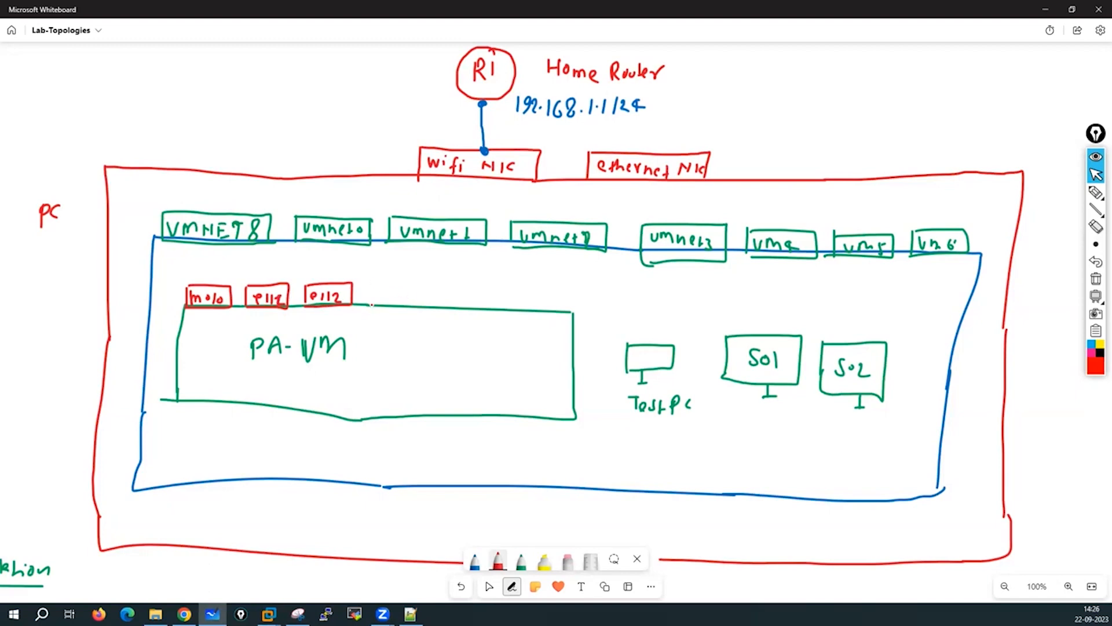
pyautogui.moveTo(372, 308)
pyautogui.mouseDown()
pyautogui.moveTo(416, 282)
pyautogui.moveTo(373, 310)
pyautogui.moveTo(395, 300)
pyautogui.mouseUp()
pyautogui.moveTo(404, 288)
pyautogui.mouseDown()
pyautogui.moveTo(404, 311)
pyautogui.moveTo(440, 316)
pyautogui.mouseUp()
pyautogui.moveTo(441, 289)
pyautogui.mouseDown()
pyautogui.moveTo(496, 292)
pyautogui.moveTo(494, 321)
pyautogui.mouseUp()
pyautogui.moveTo(493, 320)
pyautogui.mouseDown()
pyautogui.moveTo(446, 317)
pyautogui.moveTo(461, 301)
pyautogui.moveTo(461, 310)
pyautogui.mouseUp()
pyautogui.moveTo(471, 295)
pyautogui.mouseDown()
pyautogui.moveTo(468, 310)
pyautogui.moveTo(506, 291)
pyautogui.moveTo(555, 311)
pyautogui.moveTo(510, 314)
pyautogui.moveTo(522, 306)
pyautogui.mouseUp()
# Add red interface boxes e1/5 through e1/8 down PA-VM's right side.
pyautogui.moveTo(527, 297); pyautogui.dragTo(534, 311)
pyautogui.moveTo(542, 299)
pyautogui.mouseDown()
pyautogui.moveTo(541, 310)
pyautogui.moveTo(553, 300)
pyautogui.moveTo(534, 359)
pyautogui.mouseUp()
pyautogui.moveTo(534, 335)
pyautogui.mouseDown()
pyautogui.moveTo(573, 335)
pyautogui.moveTo(575, 358)
pyautogui.mouseUp()
pyautogui.moveTo(574, 359); pyautogui.dragTo(528, 359)
pyautogui.moveTo(547, 343); pyautogui.dragTo(548, 350)
pyautogui.moveTo(554, 342)
pyautogui.mouseDown()
pyautogui.moveTo(564, 351)
pyautogui.moveTo(535, 385)
pyautogui.moveTo(573, 369)
pyautogui.mouseUp()
pyautogui.moveTo(573, 370)
pyautogui.mouseDown()
pyautogui.moveTo(573, 395)
pyautogui.moveTo(531, 394)
pyautogui.moveTo(554, 390)
pyautogui.mouseUp()
pyautogui.moveTo(562, 377)
pyautogui.mouseDown()
pyautogui.moveTo(564, 395)
pyautogui.moveTo(532, 415)
pyautogui.mouseUp()
pyautogui.moveTo(535, 401)
pyautogui.mouseDown()
pyautogui.moveTo(579, 401)
pyautogui.moveTo(581, 421)
pyautogui.mouseUp()
pyautogui.moveTo(581, 422)
pyautogui.mouseDown()
pyautogui.moveTo(530, 424)
pyautogui.moveTo(553, 422)
pyautogui.mouseUp()
pyautogui.moveTo(557, 415); pyautogui.dragTo(568, 421)
# Add another red e1 interface box along PA-VM's bottom edge.
pyautogui.moveTo(462, 398); pyautogui.dragTo(461, 416)
pyautogui.moveTo(462, 397)
pyautogui.mouseDown()
pyautogui.moveTo(515, 397)
pyautogui.moveTo(517, 421)
pyautogui.mouseUp()
pyautogui.moveTo(517, 421)
pyautogui.mouseDown()
pyautogui.moveTo(461, 422)
pyautogui.moveTo(482, 415)
pyautogui.mouseUp()
pyautogui.moveTo(493, 404)
pyautogui.mouseDown()
pyautogui.moveTo(488, 420)
pyautogui.moveTo(499, 420)
pyautogui.mouseUp()
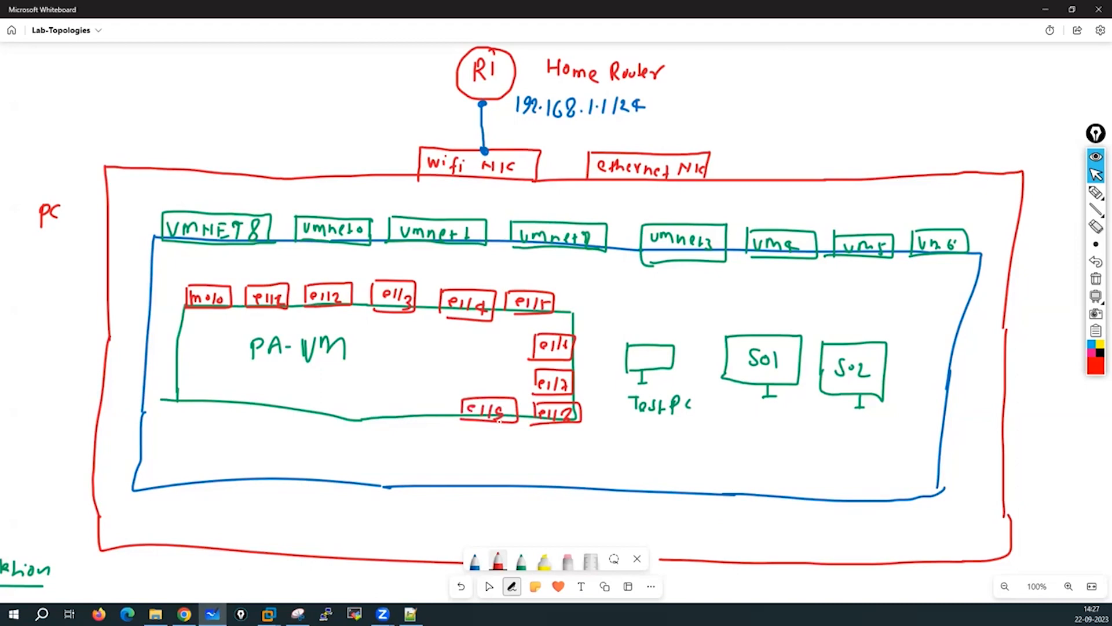
# Change the pen colour to black and draw a line from VMNET8 down to m0/0.
pyautogui.click(498, 560)
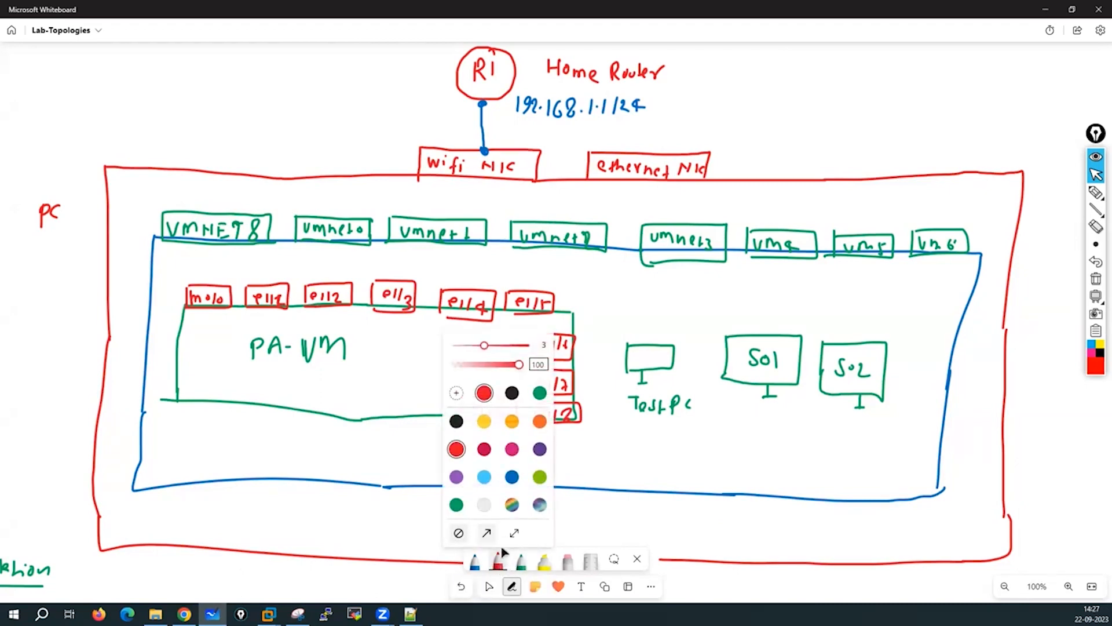
pyautogui.click(474, 559)
pyautogui.click(475, 560)
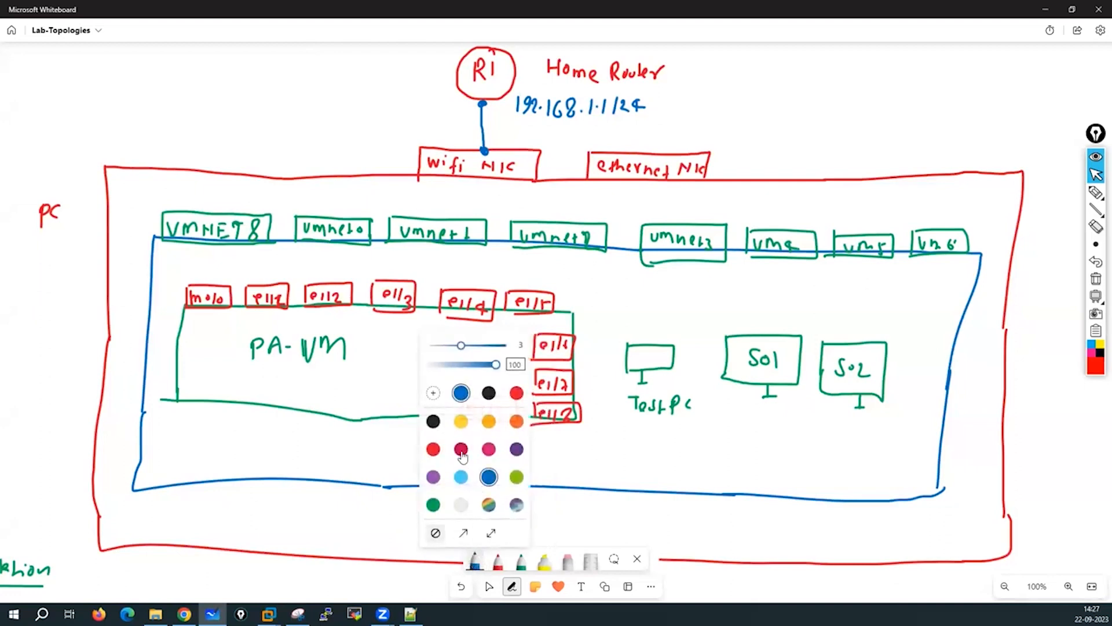
pyautogui.click(433, 422)
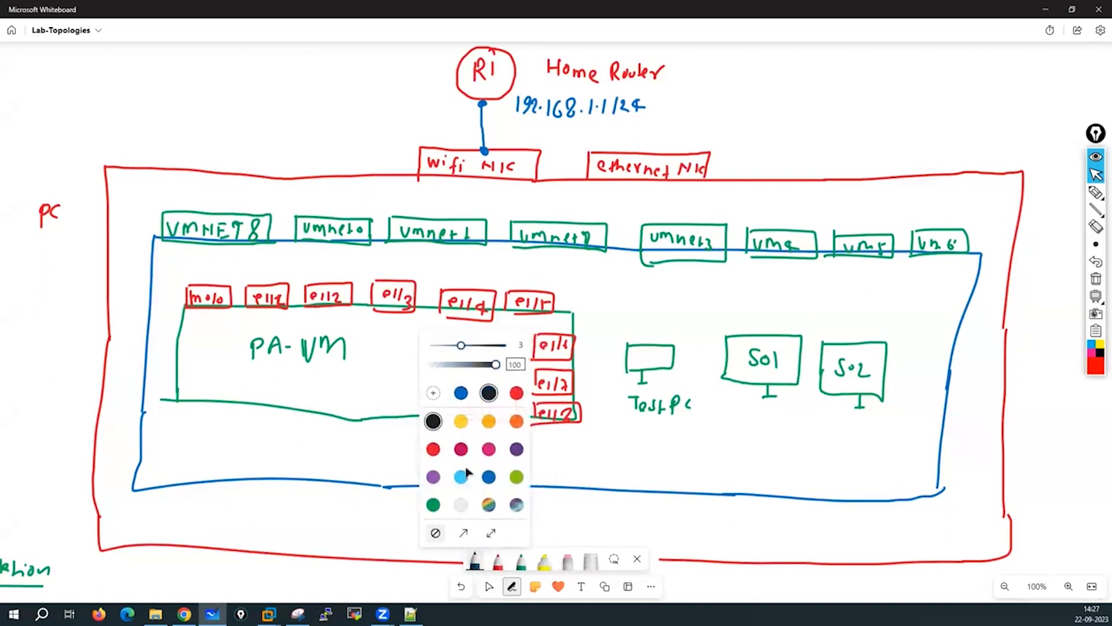
pyautogui.click(471, 559)
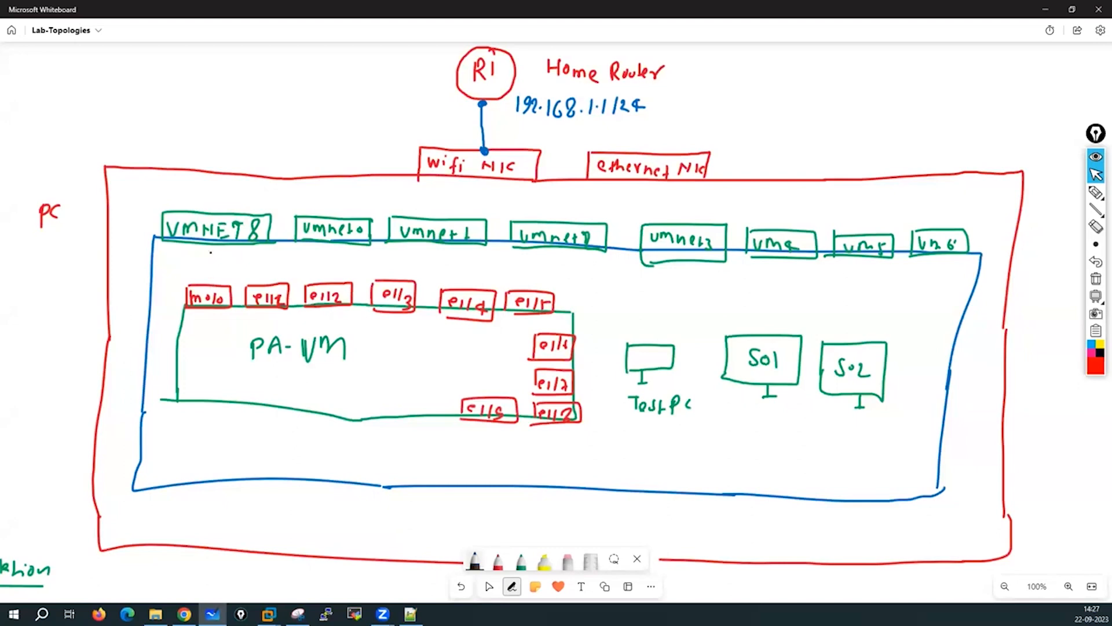
pyautogui.moveTo(209, 245); pyautogui.dragTo(209, 284)
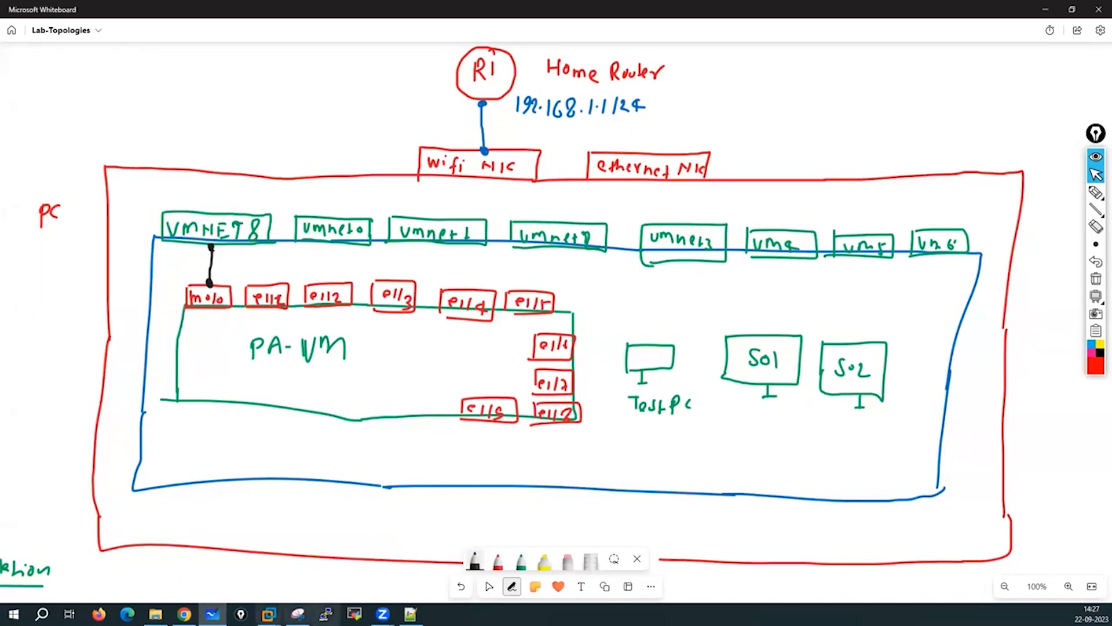
pyautogui.moveTo(268, 614)
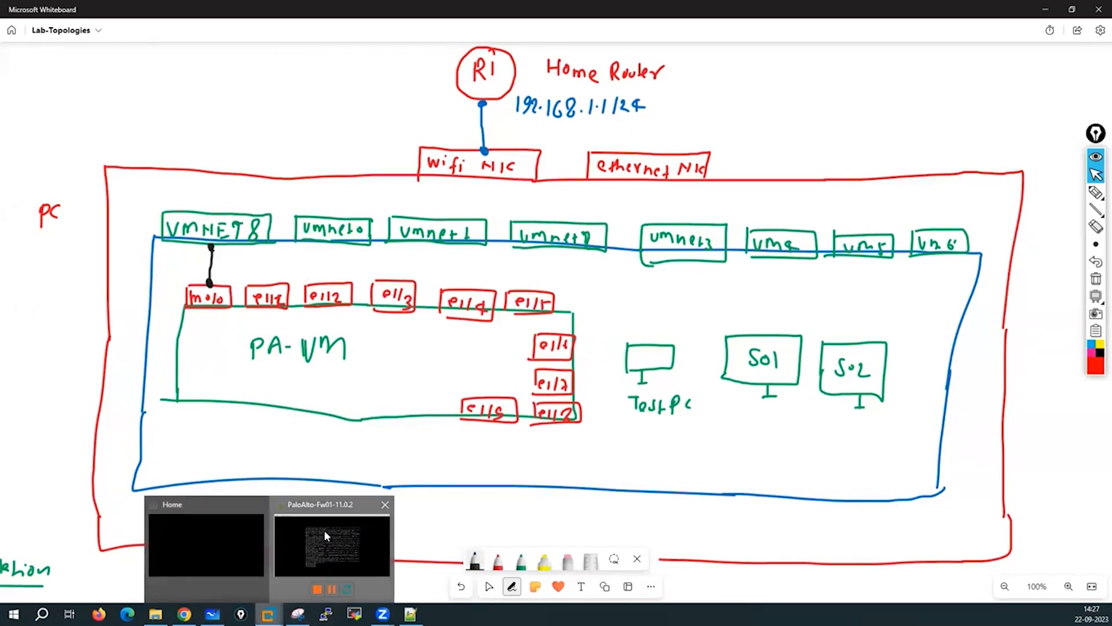
pyautogui.click(332, 549)
pyautogui.click(405, 187)
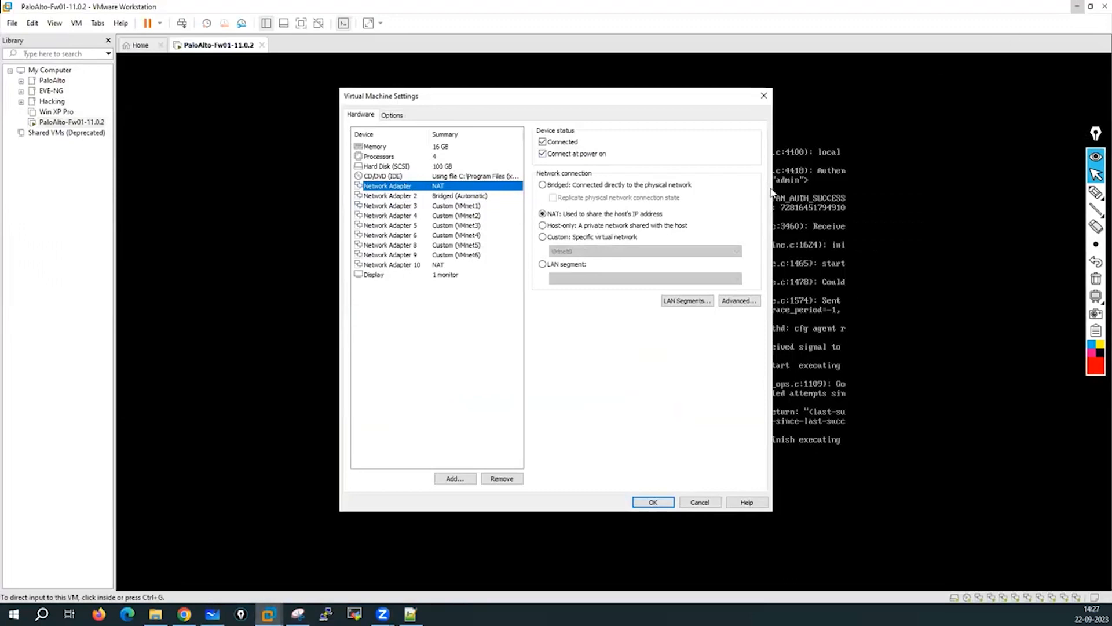
pyautogui.click(212, 613)
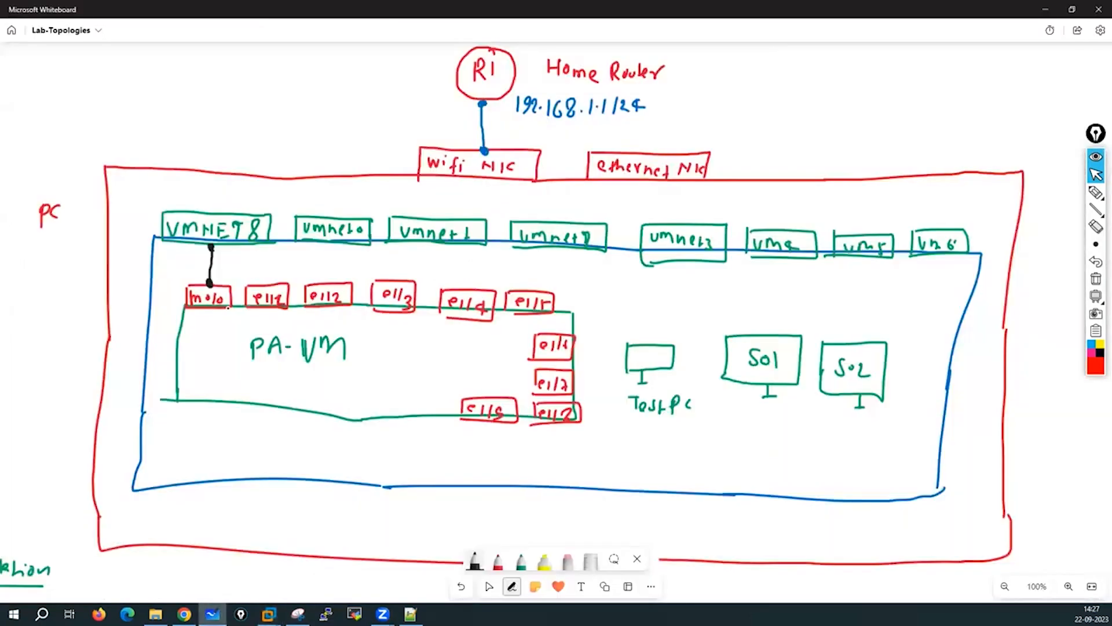
pyautogui.click(268, 613)
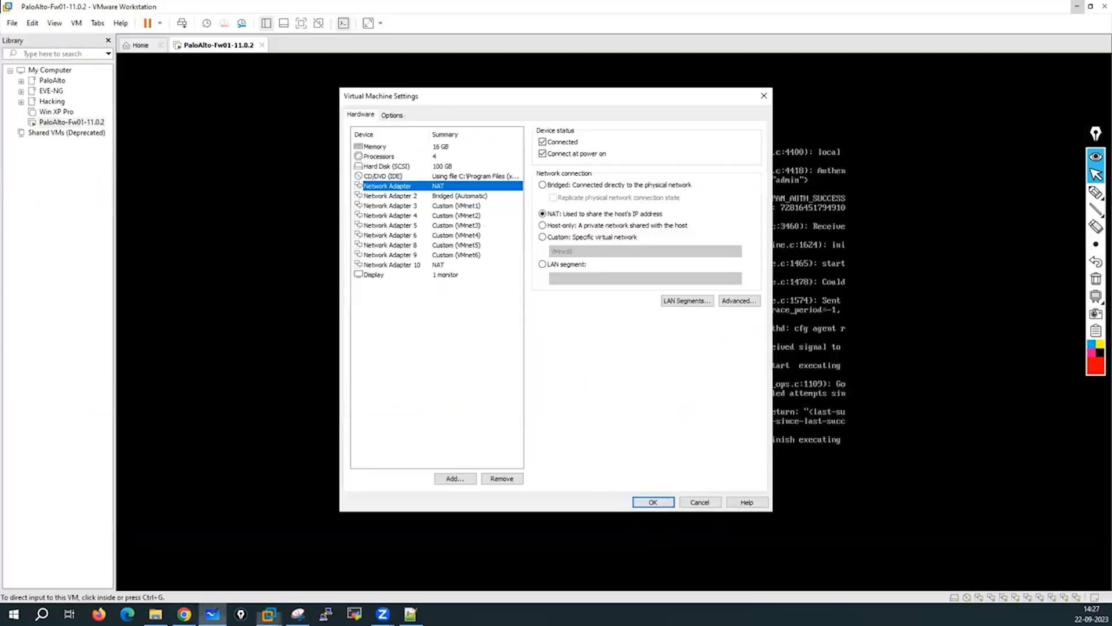
pyautogui.click(443, 196)
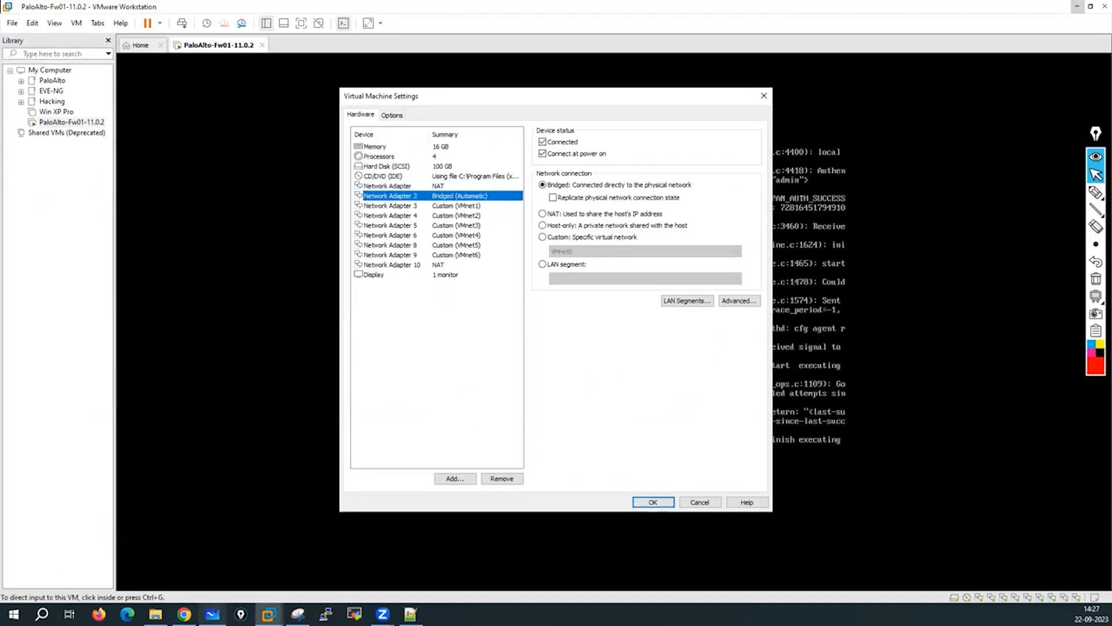
pyautogui.click(213, 613)
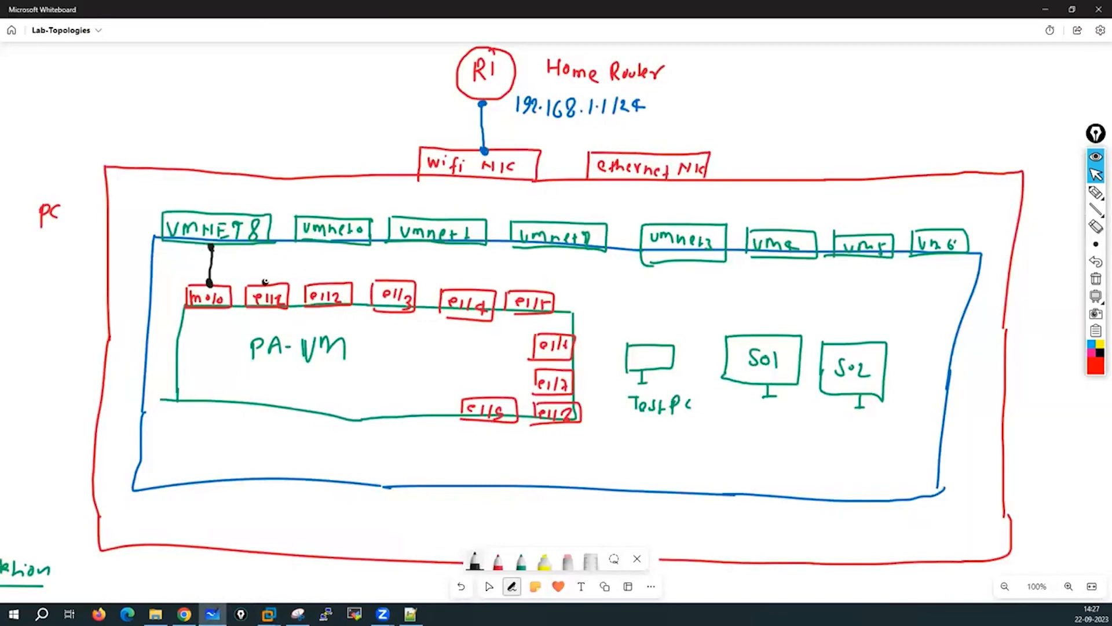
# Draw black links from e1/1–e1/6 to vmnet0–vmnet5 (e1/5→vm4, e1/6→vm5) and vmnet0 to the wifi NIC.
pyautogui.moveTo(266, 283); pyautogui.dragTo(320, 244)
pyautogui.moveTo(330, 281)
pyautogui.mouseDown()
pyautogui.moveTo(417, 244)
pyautogui.moveTo(472, 267)
pyautogui.moveTo(531, 250)
pyautogui.mouseUp()
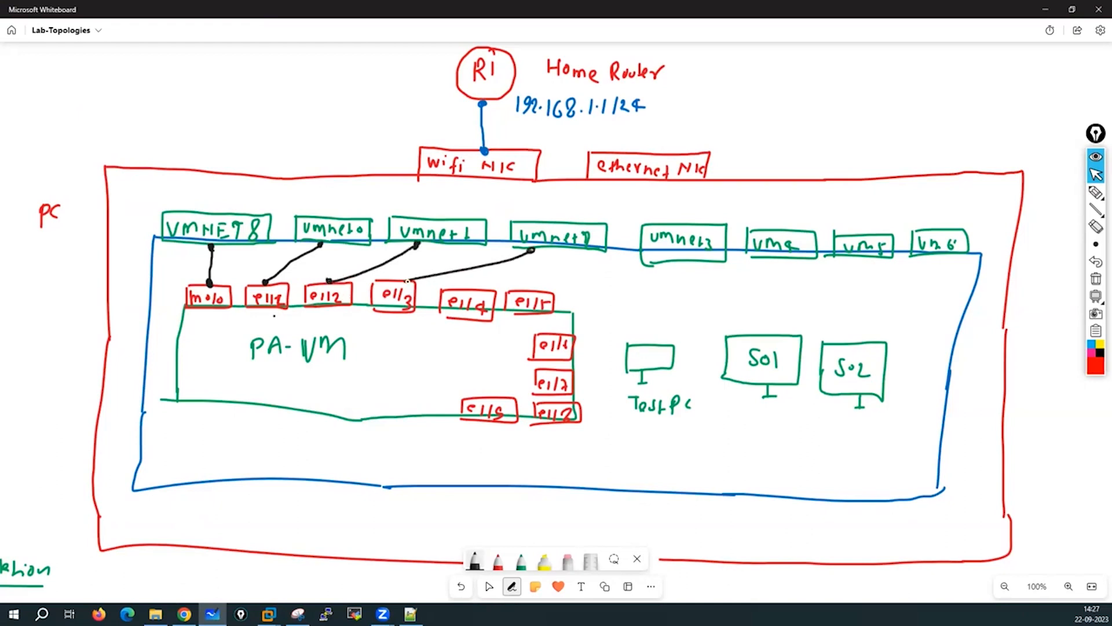
pyautogui.click(410, 281)
pyautogui.moveTo(474, 284); pyautogui.dragTo(640, 253)
pyautogui.click(556, 294)
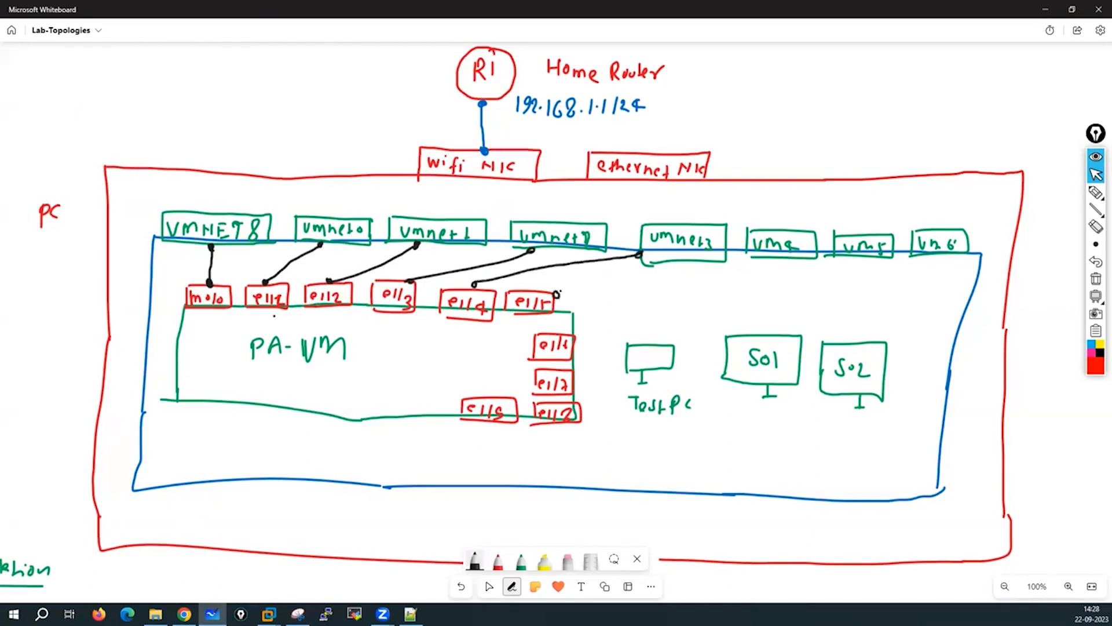
pyautogui.moveTo(557, 294); pyautogui.dragTo(767, 260)
pyautogui.click(767, 260)
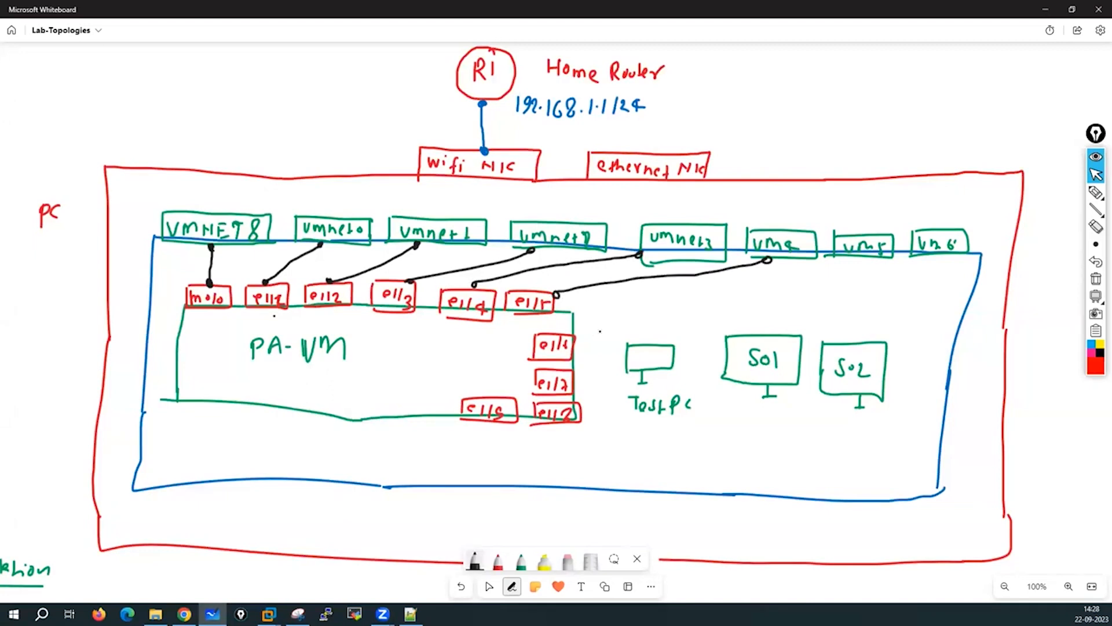
pyautogui.moveTo(578, 338); pyautogui.dragTo(880, 260)
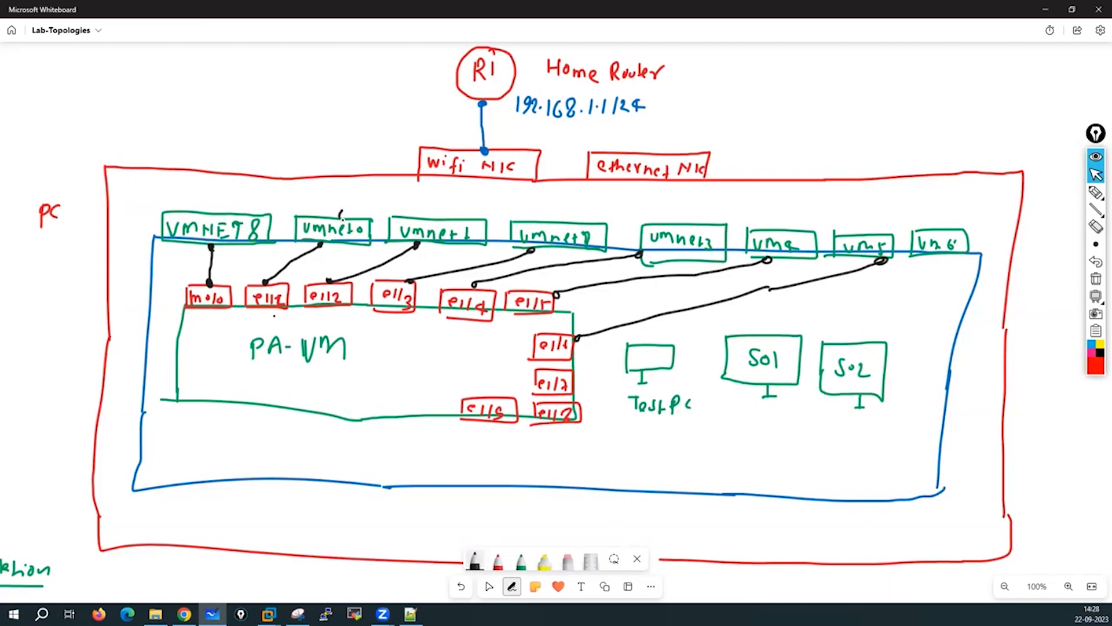
pyautogui.moveTo(343, 214); pyautogui.dragTo(471, 180)
# Write 'e1/1 → 192.168.1.250/24' at the top-left of the board.
pyautogui.moveTo(17, 58); pyautogui.dragTo(36, 68)
pyautogui.moveTo(45, 52)
pyautogui.mouseDown()
pyautogui.moveTo(46, 67)
pyautogui.moveTo(74, 60)
pyautogui.mouseUp()
pyautogui.moveTo(68, 54)
pyautogui.mouseDown()
pyautogui.moveTo(69, 70)
pyautogui.moveTo(131, 72)
pyautogui.mouseUp()
pyautogui.moveTo(145, 58); pyautogui.dragTo(142, 71)
pyautogui.moveTo(161, 53)
pyautogui.mouseDown()
pyautogui.moveTo(154, 62)
pyautogui.moveTo(176, 71)
pyautogui.moveTo(220, 64)
pyautogui.moveTo(230, 74)
pyautogui.mouseUp()
pyautogui.click(165, 68)
pyautogui.click(183, 68)
pyautogui.click(232, 70)
pyautogui.moveTo(241, 61)
pyautogui.mouseDown()
pyautogui.moveTo(269, 70)
pyautogui.moveTo(258, 77)
pyautogui.mouseUp()
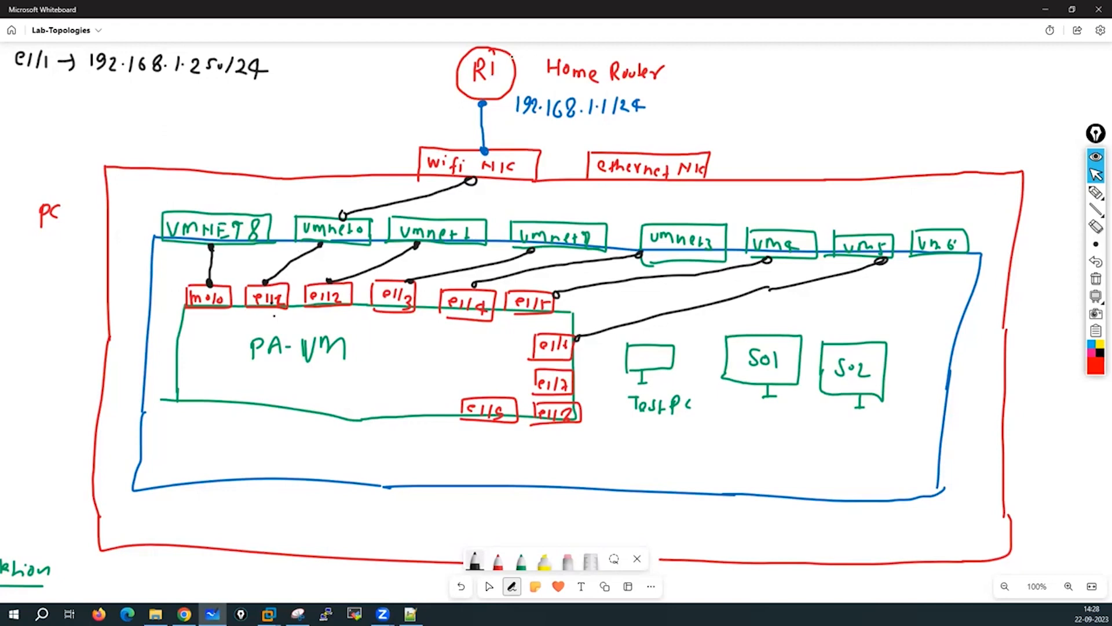
# Draw R1 to an ISP cloud, then link VMNET8 to the wifi NIC and label it NAT.
pyautogui.moveTo(512, 56)
pyautogui.mouseDown()
pyautogui.moveTo(707, 67)
pyautogui.moveTo(722, 74)
pyautogui.moveTo(719, 97)
pyautogui.mouseUp()
pyautogui.moveTo(755, 58)
pyautogui.mouseDown()
pyautogui.moveTo(801, 74)
pyautogui.moveTo(724, 98)
pyautogui.moveTo(777, 81)
pyautogui.mouseUp()
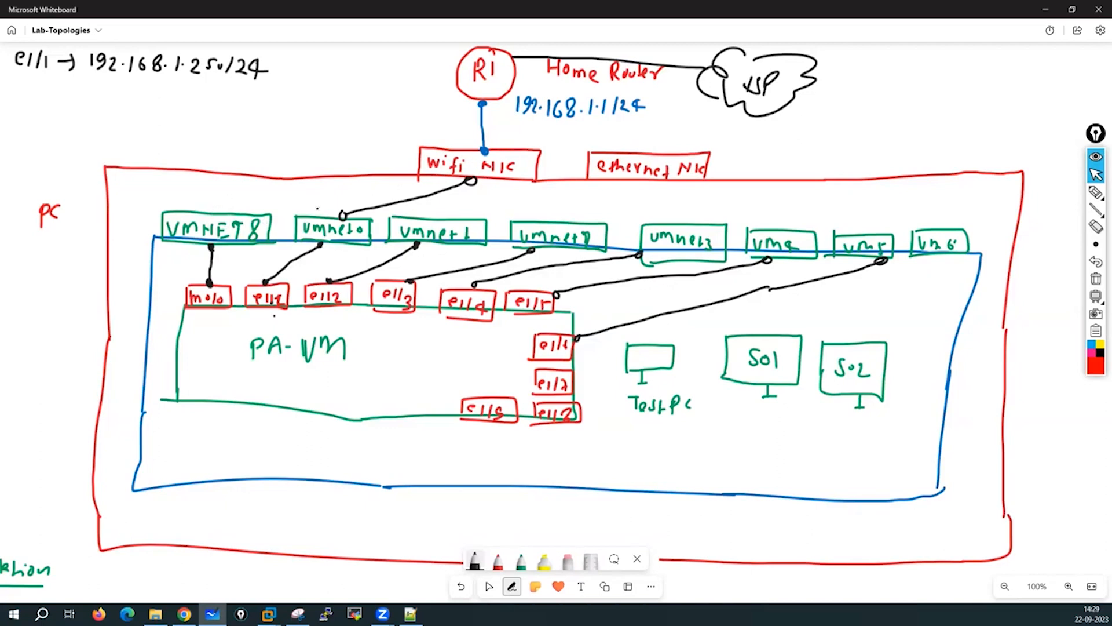
pyautogui.moveTo(215, 206); pyautogui.dragTo(416, 170)
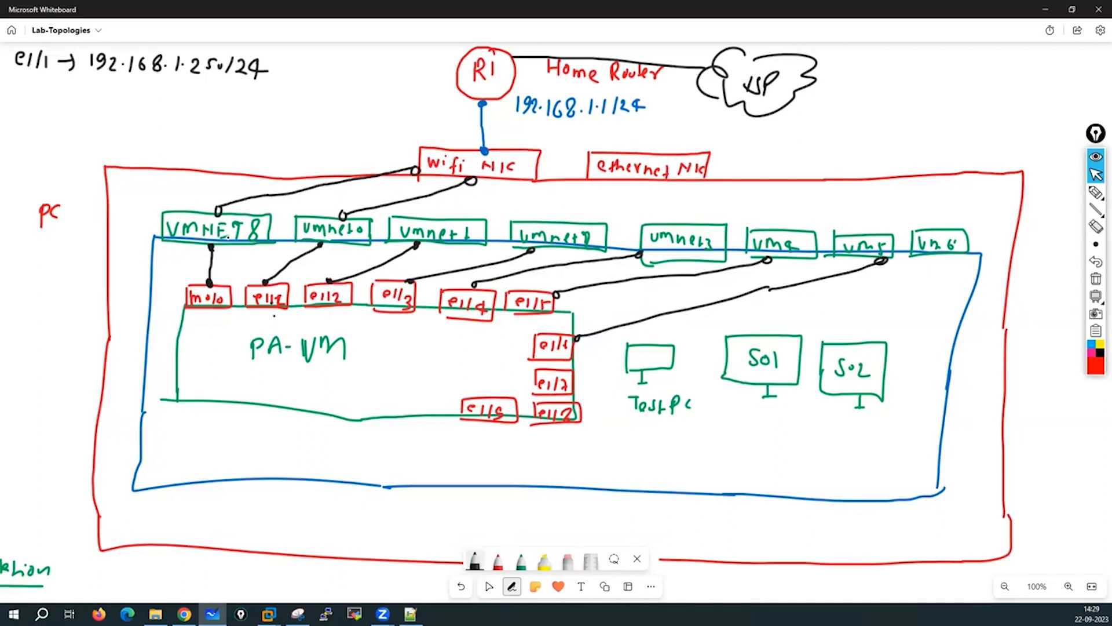
pyautogui.moveTo(209, 204); pyautogui.dragTo(246, 185)
pyautogui.moveTo(239, 186); pyautogui.dragTo(239, 199)
# Write 'e1/2 → 10.1.1.250/24 Inside' under the e1/1 note.
pyautogui.moveTo(16, 89); pyautogui.dragTo(52, 100)
pyautogui.click(79, 96)
pyautogui.moveTo(60, 95); pyautogui.dragTo(158, 105)
pyautogui.click(117, 99)
pyautogui.click(129, 99)
pyautogui.click(142, 96)
pyautogui.moveTo(164, 92); pyautogui.dragTo(157, 102)
pyautogui.moveTo(170, 89)
pyautogui.mouseDown()
pyautogui.moveTo(183, 110)
pyautogui.moveTo(203, 113)
pyautogui.mouseUp()
pyautogui.click(194, 104)
pyautogui.moveTo(208, 94)
pyautogui.mouseDown()
pyautogui.moveTo(206, 109)
pyautogui.moveTo(210, 93)
pyautogui.moveTo(243, 102)
pyautogui.moveTo(239, 117)
pyautogui.moveTo(258, 114)
pyautogui.mouseUp()
pyautogui.moveTo(254, 99)
pyautogui.mouseDown()
pyautogui.moveTo(265, 97)
pyautogui.moveTo(264, 115)
pyautogui.mouseUp()
pyautogui.moveTo(267, 105); pyautogui.dragTo(275, 115)
pyautogui.click(290, 100)
pyautogui.moveTo(289, 106); pyautogui.dragTo(302, 118)
pyautogui.moveTo(304, 112); pyautogui.dragTo(313, 116)
# Append '⇒ outside' to the e1/1 line.
pyautogui.moveTo(277, 64)
pyautogui.mouseDown()
pyautogui.moveTo(292, 77)
pyautogui.moveTo(311, 67)
pyautogui.mouseUp()
pyautogui.click(333, 76)
pyautogui.moveTo(322, 67); pyautogui.dragTo(333, 77)
pyautogui.moveTo(331, 69); pyautogui.dragTo(343, 77)
pyautogui.moveTo(354, 71); pyautogui.dragTo(362, 76)
pyautogui.moveTo(367, 59)
pyautogui.mouseDown()
pyautogui.moveTo(367, 77)
pyautogui.moveTo(377, 69)
pyautogui.mouseUp()
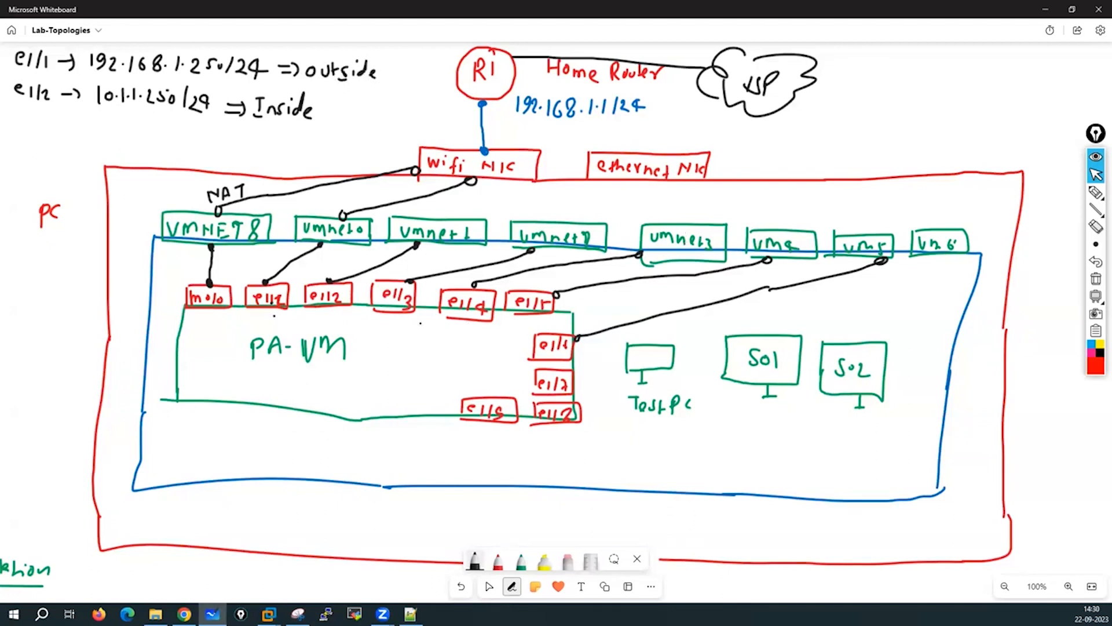
# Correct the vmnet box label to vmnet2 and write 'e1/3 → 10.2.2.250/24 DMZ'.
pyautogui.moveTo(581, 235); pyautogui.dragTo(600, 246)
pyautogui.moveTo(16, 115); pyautogui.dragTo(264, 141)
pyautogui.moveTo(265, 134)
pyautogui.mouseDown()
pyautogui.moveTo(297, 146)
pyautogui.moveTo(293, 132)
pyautogui.mouseUp()
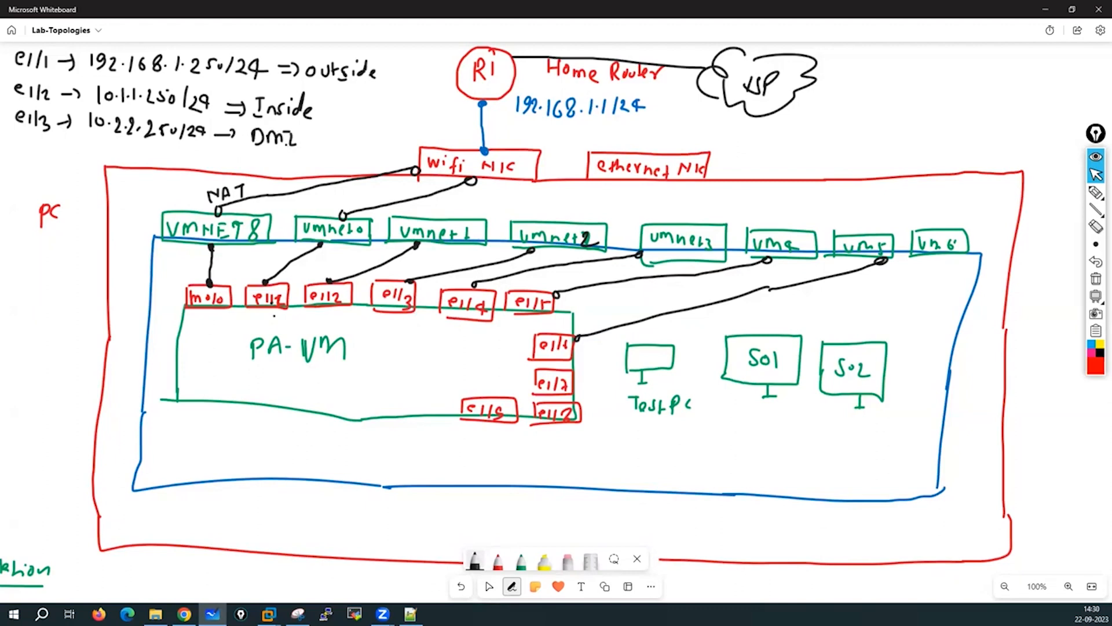
# Switch the pen to dark purple and connect vmnet1 to the Test PC.
pyautogui.click(480, 560)
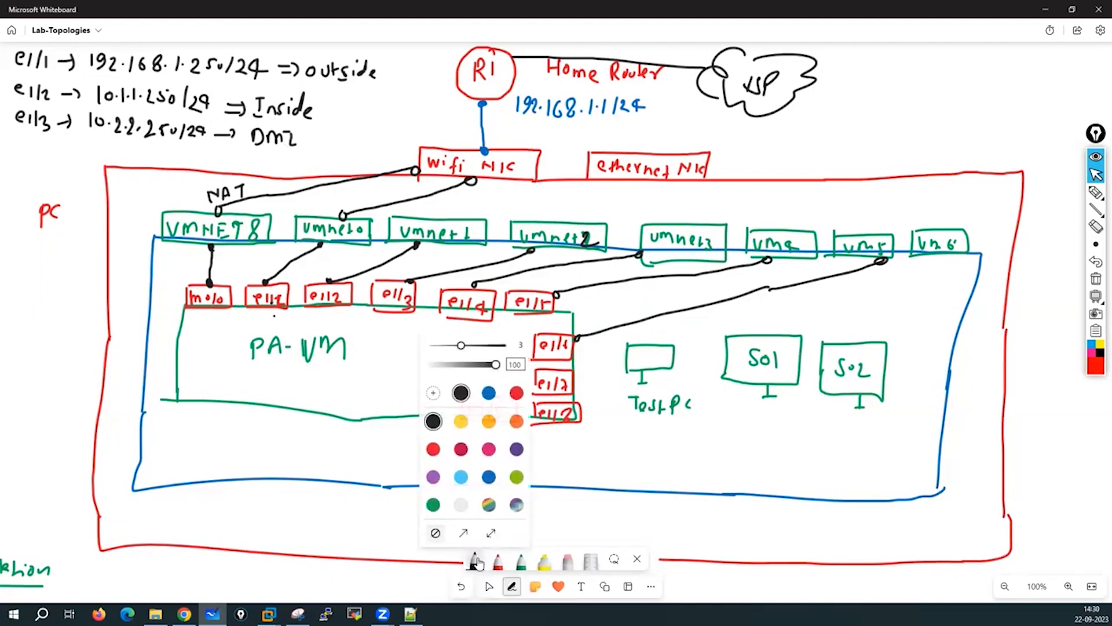
pyautogui.click(517, 450)
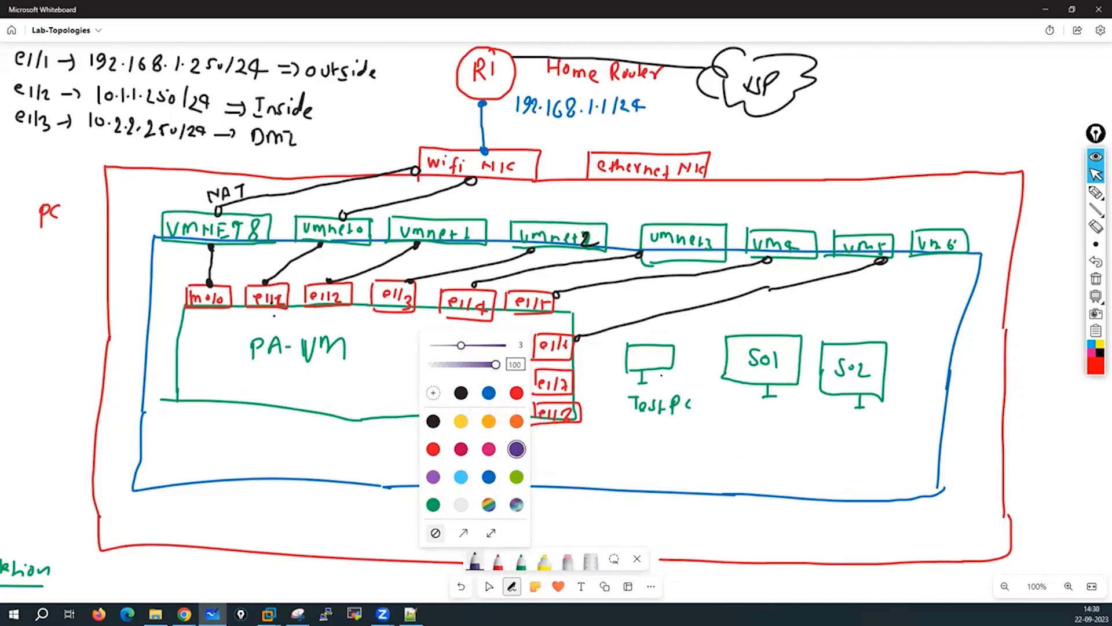
pyautogui.click(652, 344)
pyautogui.moveTo(651, 345); pyautogui.dragTo(651, 342)
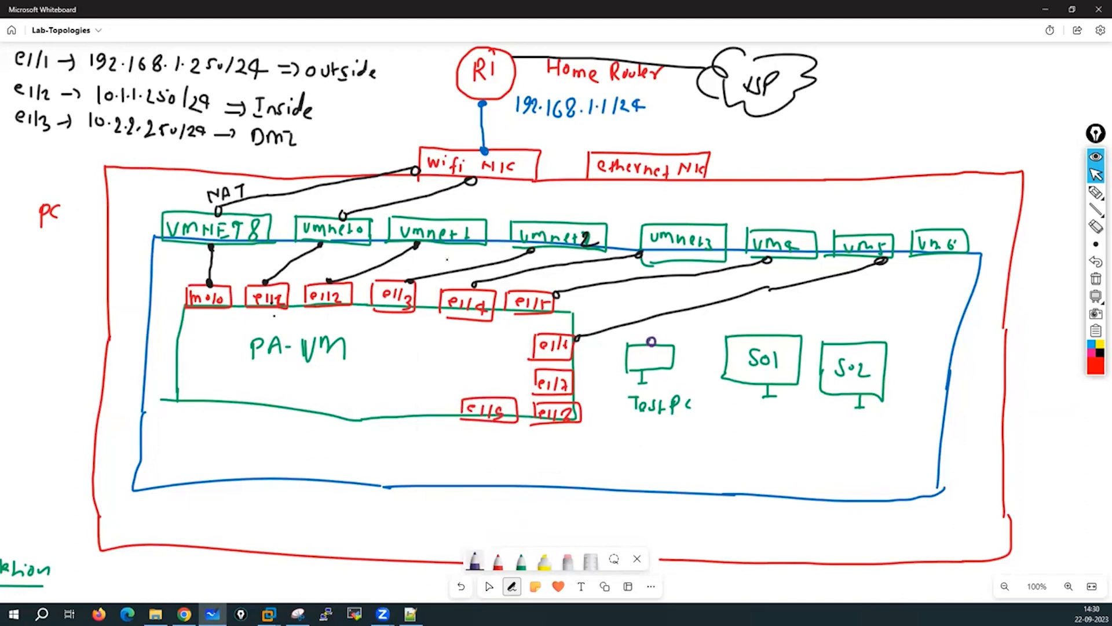
pyautogui.moveTo(455, 248); pyautogui.dragTo(651, 340)
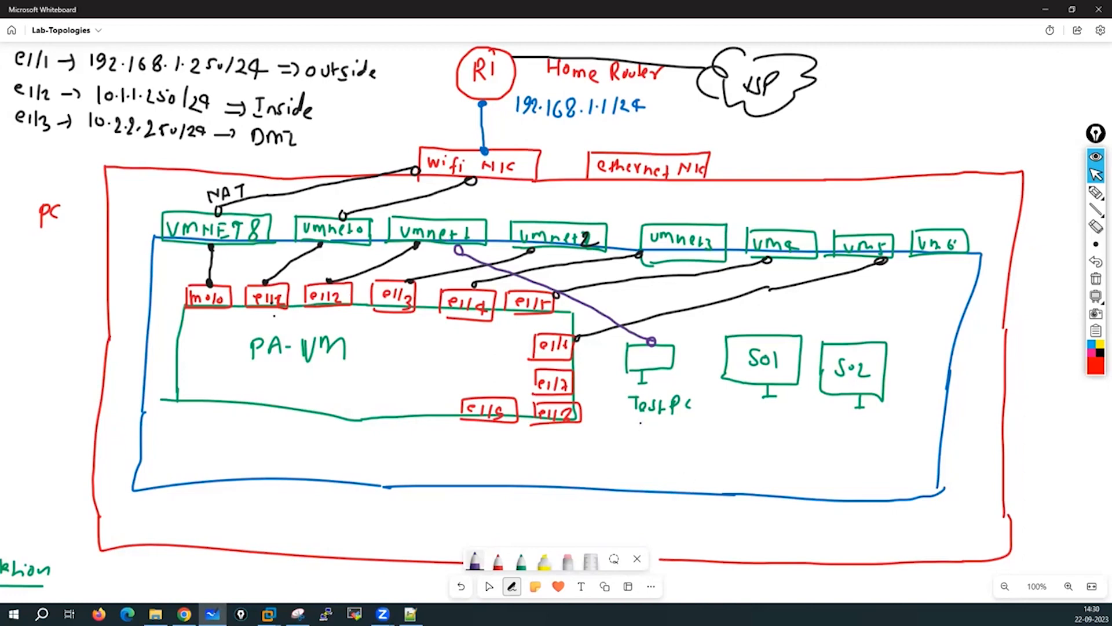
# Write the Test PC's address 10.1.1.70/24 under its monitor.
pyautogui.moveTo(641, 421)
pyautogui.mouseDown()
pyautogui.moveTo(642, 436)
pyautogui.moveTo(651, 426)
pyautogui.moveTo(679, 439)
pyautogui.moveTo(697, 424)
pyautogui.moveTo(693, 438)
pyautogui.mouseUp()
pyautogui.click(658, 433)
pyautogui.click(678, 430)
pyautogui.click(685, 434)
pyautogui.moveTo(702, 429); pyautogui.dragTo(714, 445)
pyautogui.moveTo(724, 428); pyautogui.dragTo(736, 441)
pyautogui.moveTo(742, 427)
pyautogui.mouseDown()
pyautogui.moveTo(739, 439)
pyautogui.moveTo(756, 435)
pyautogui.mouseUp()
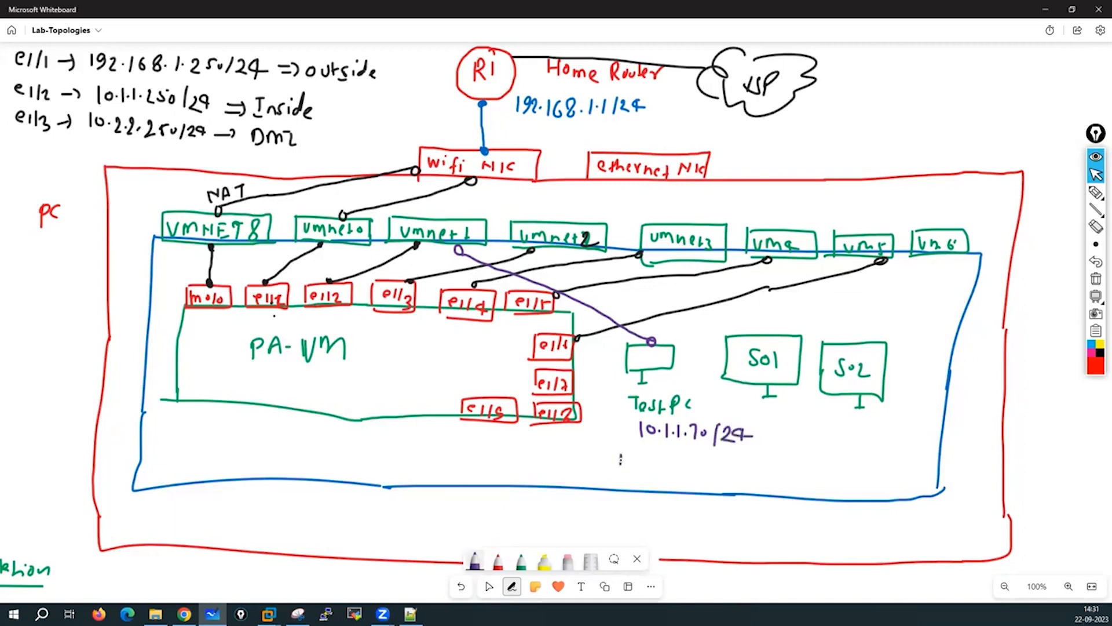
# Note the Test PC's default gateway as DG 10.1.1.250.
pyautogui.moveTo(620, 452); pyautogui.dragTo(621, 468)
pyautogui.moveTo(621, 450)
pyautogui.mouseDown()
pyautogui.moveTo(621, 468)
pyautogui.moveTo(640, 461)
pyautogui.moveTo(659, 474)
pyautogui.mouseUp()
pyautogui.click(645, 467)
pyautogui.moveTo(670, 462)
pyautogui.mouseDown()
pyautogui.moveTo(714, 478)
pyautogui.moveTo(728, 462)
pyautogui.mouseUp()
pyautogui.click(678, 471)
pyautogui.click(692, 473)
pyautogui.click(698, 473)
pyautogui.moveTo(727, 463)
pyautogui.mouseDown()
pyautogui.moveTo(725, 472)
pyautogui.moveTo(728, 464)
pyautogui.mouseUp()
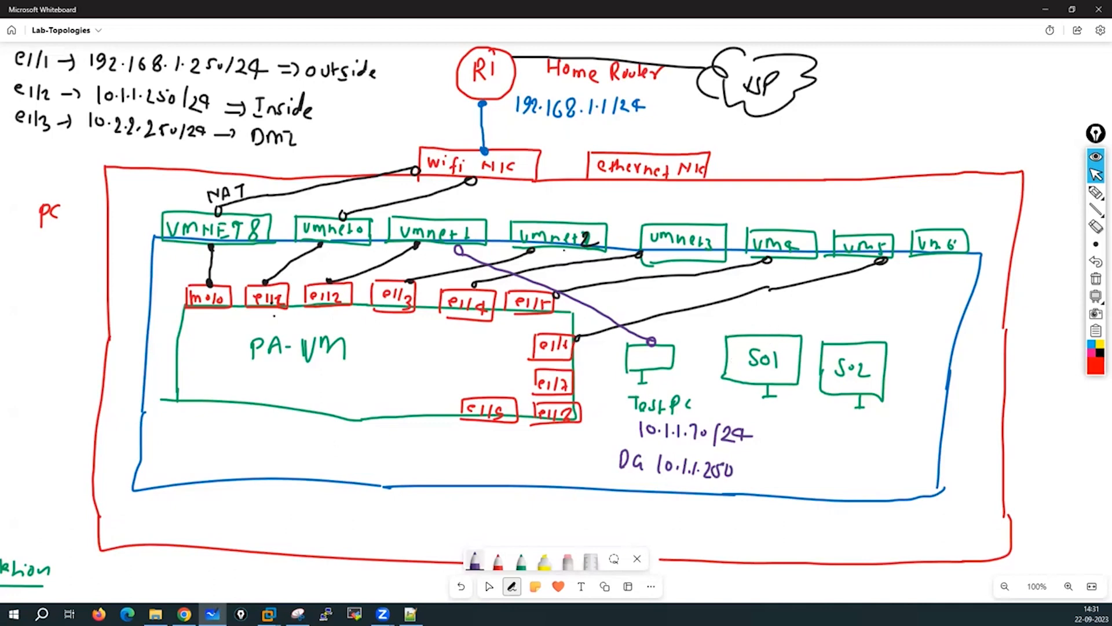
# Connect vmnet2 to S01 and S02, and write S01's address 10.2.2.101/24.
pyautogui.moveTo(565, 251); pyautogui.dragTo(744, 335)
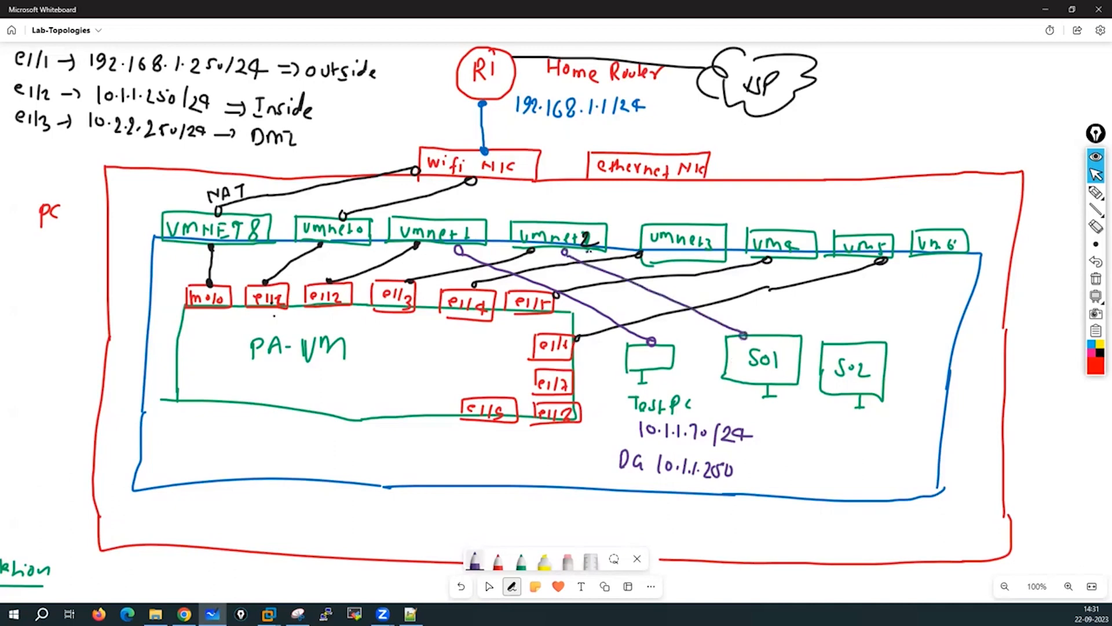
pyautogui.moveTo(590, 254); pyautogui.dragTo(858, 342)
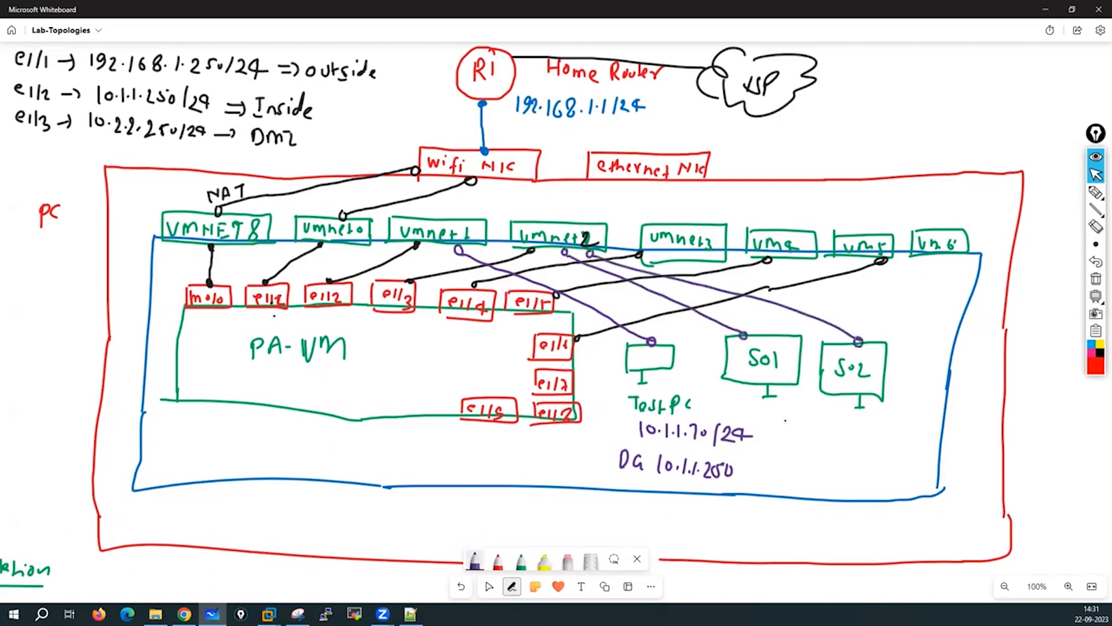
pyautogui.moveTo(731, 404); pyautogui.dragTo(731, 413)
pyautogui.moveTo(738, 405); pyautogui.dragTo(775, 420)
pyautogui.click(745, 411)
pyautogui.click(758, 413)
pyautogui.click(774, 413)
pyautogui.moveTo(782, 408); pyautogui.dragTo(811, 424)
pyautogui.click(824, 423)
pyautogui.moveTo(815, 413)
pyautogui.mouseDown()
pyautogui.moveTo(817, 424)
pyautogui.moveTo(840, 425)
pyautogui.mouseUp()
# Write S02's address 10.2.2.102 and begin the servers' default gateway label.
pyautogui.moveTo(850, 415); pyautogui.dragTo(887, 430)
pyautogui.click(857, 425)
pyautogui.click(870, 429)
pyautogui.click(881, 424)
pyautogui.moveTo(895, 419); pyautogui.dragTo(908, 432)
pyautogui.moveTo(916, 417); pyautogui.dragTo(911, 432)
pyautogui.click(921, 422)
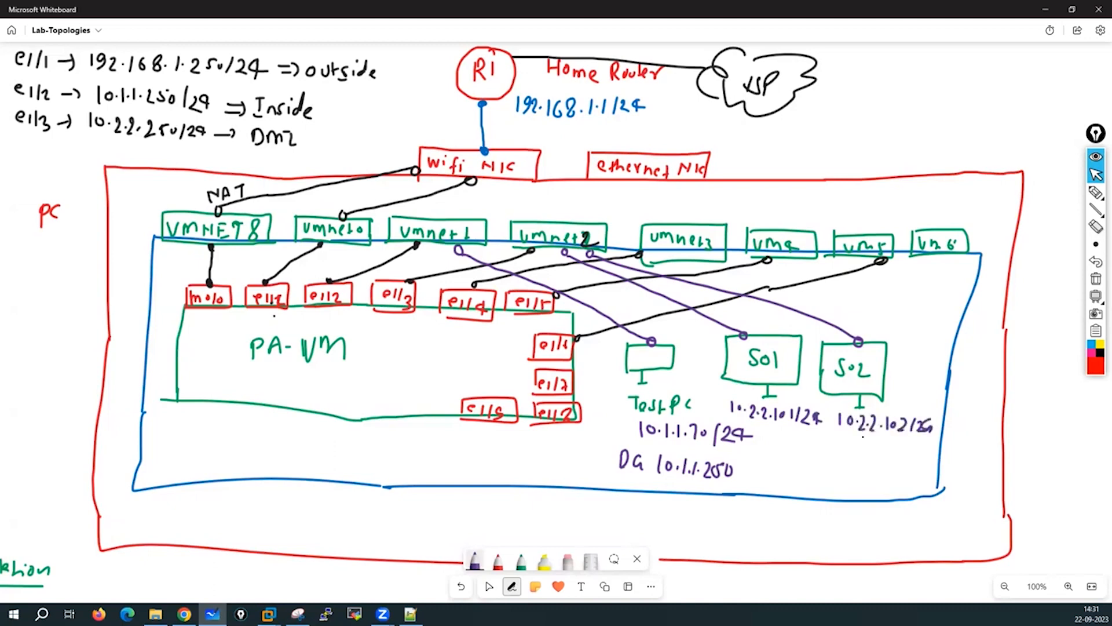
pyautogui.moveTo(801, 436); pyautogui.dragTo(802, 451)
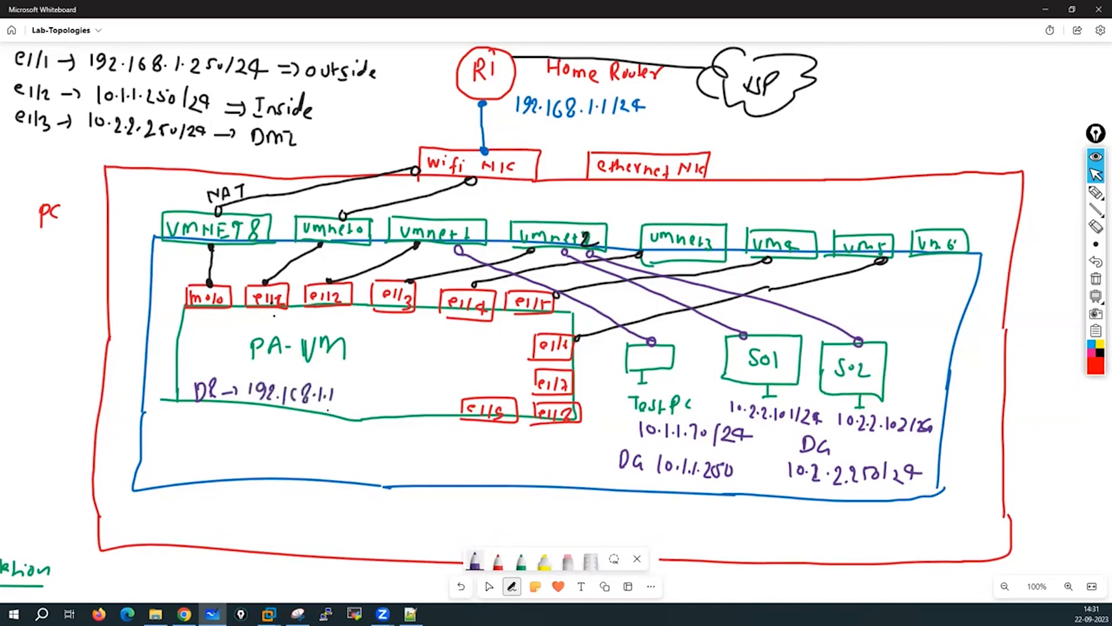
pyautogui.click(1096, 244)
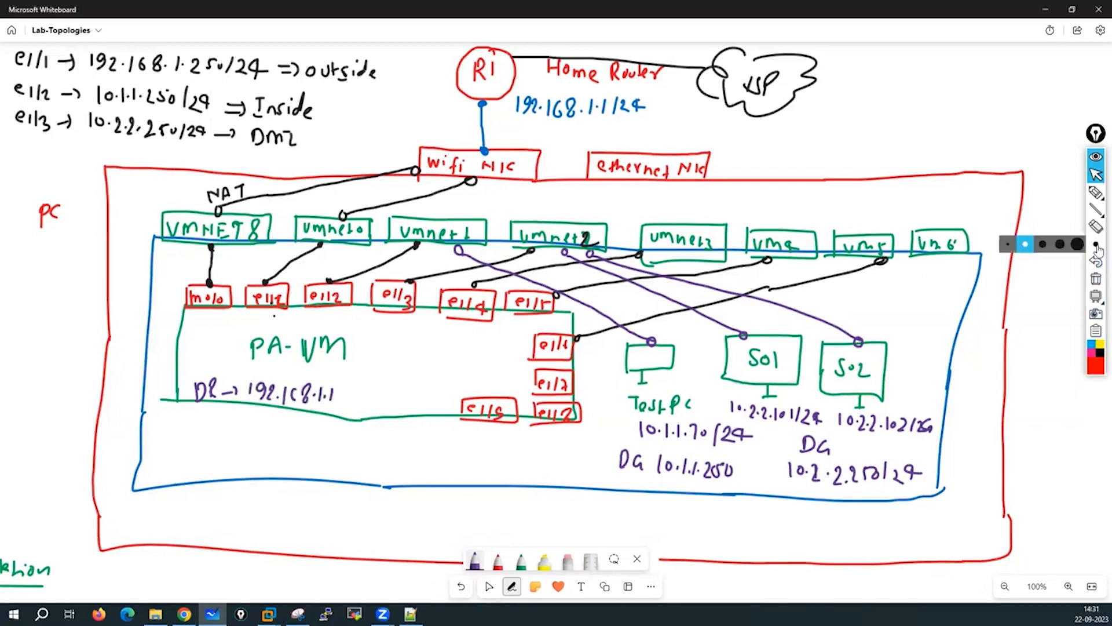
pyautogui.click(1042, 243)
pyautogui.click(1095, 192)
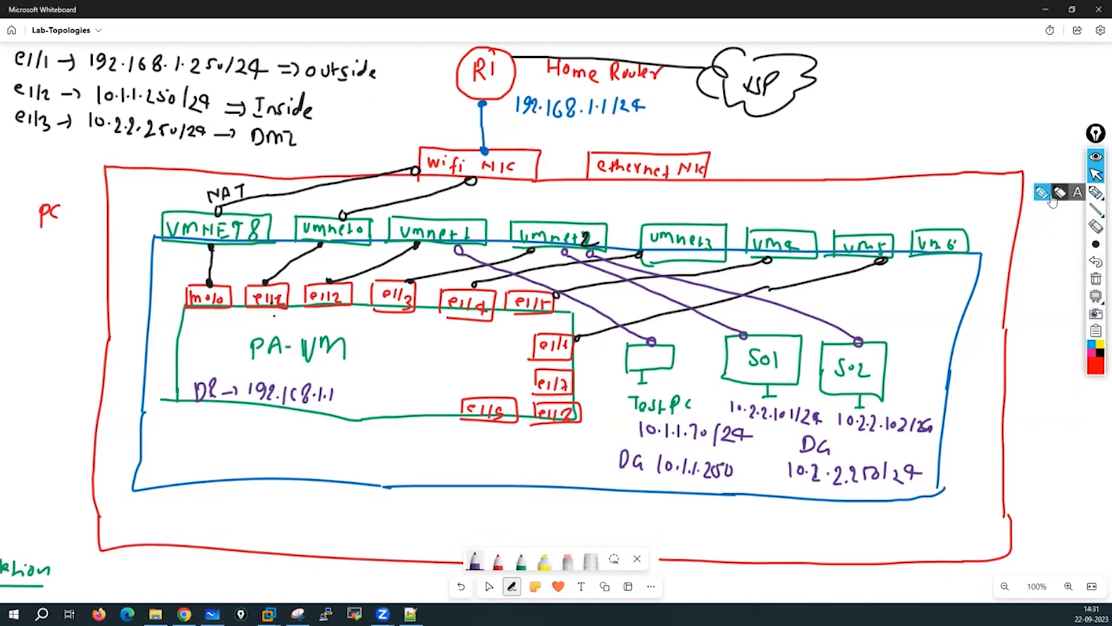
pyautogui.click(1042, 193)
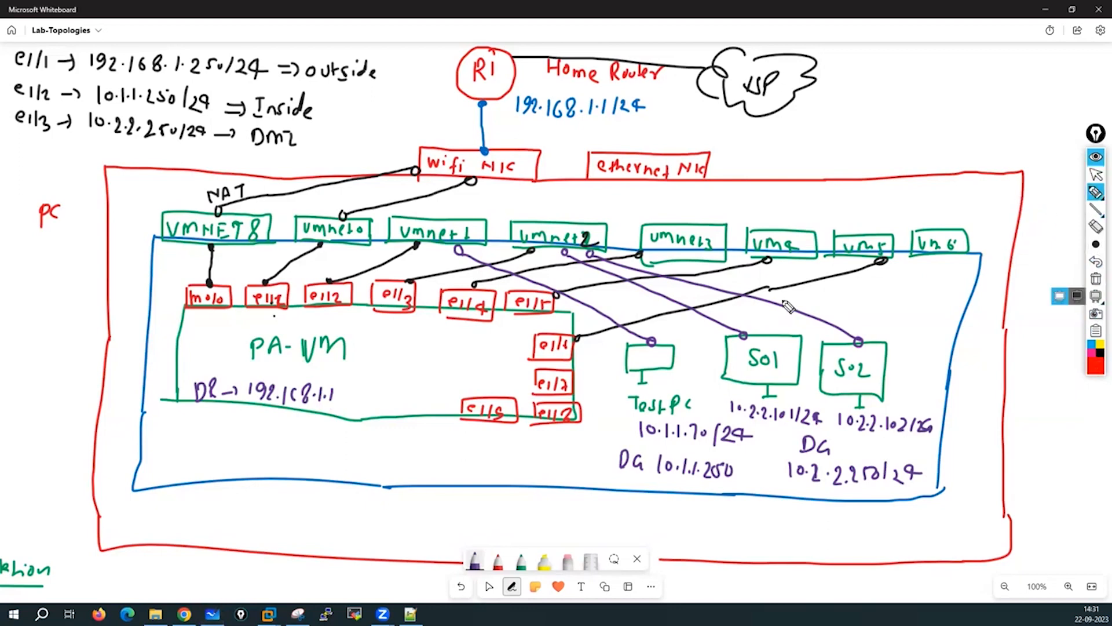
pyautogui.moveTo(662, 376); pyautogui.dragTo(703, 377)
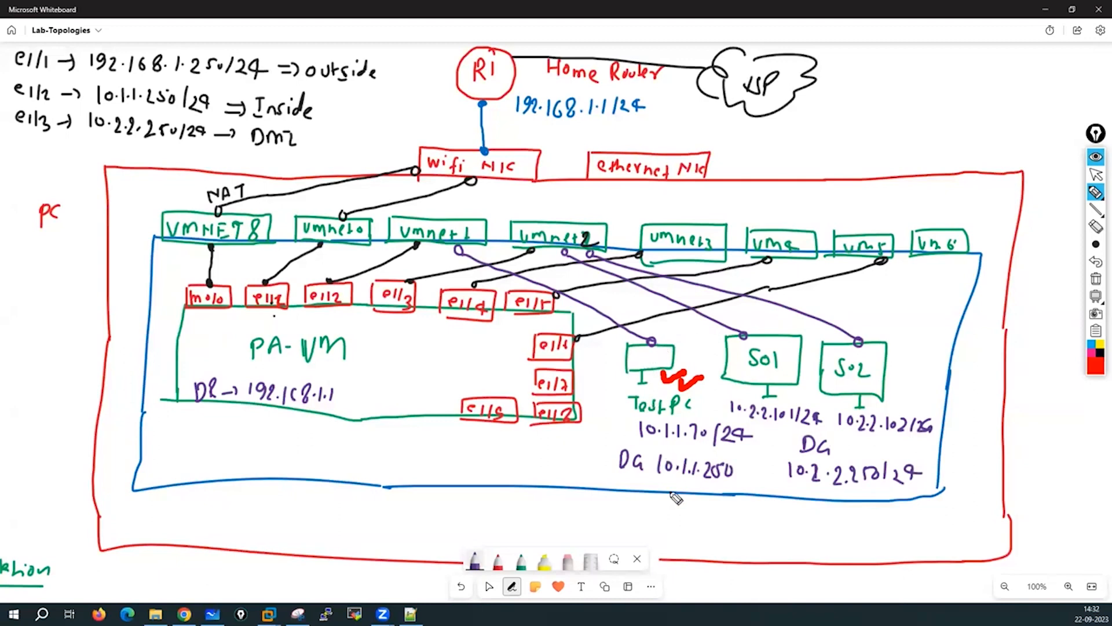
pyautogui.moveTo(654, 480); pyautogui.dragTo(740, 487)
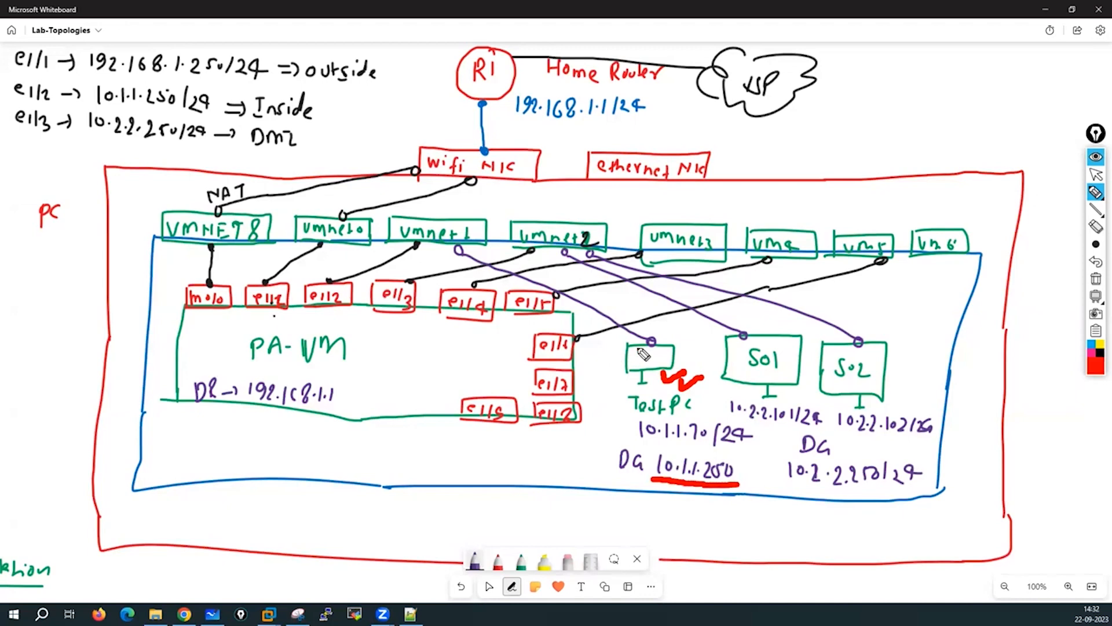
pyautogui.moveTo(667, 346)
pyautogui.mouseDown()
pyautogui.moveTo(467, 237)
pyautogui.moveTo(384, 242)
pyautogui.moveTo(342, 288)
pyautogui.moveTo(359, 281)
pyautogui.mouseUp()
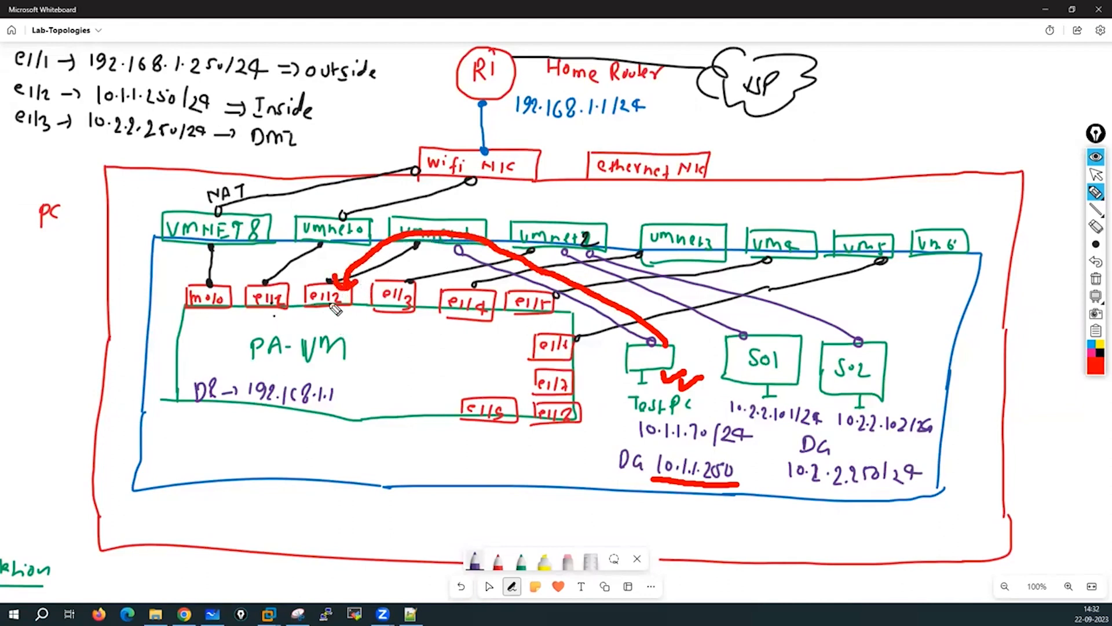
pyautogui.moveTo(93, 104); pyautogui.dragTo(174, 110)
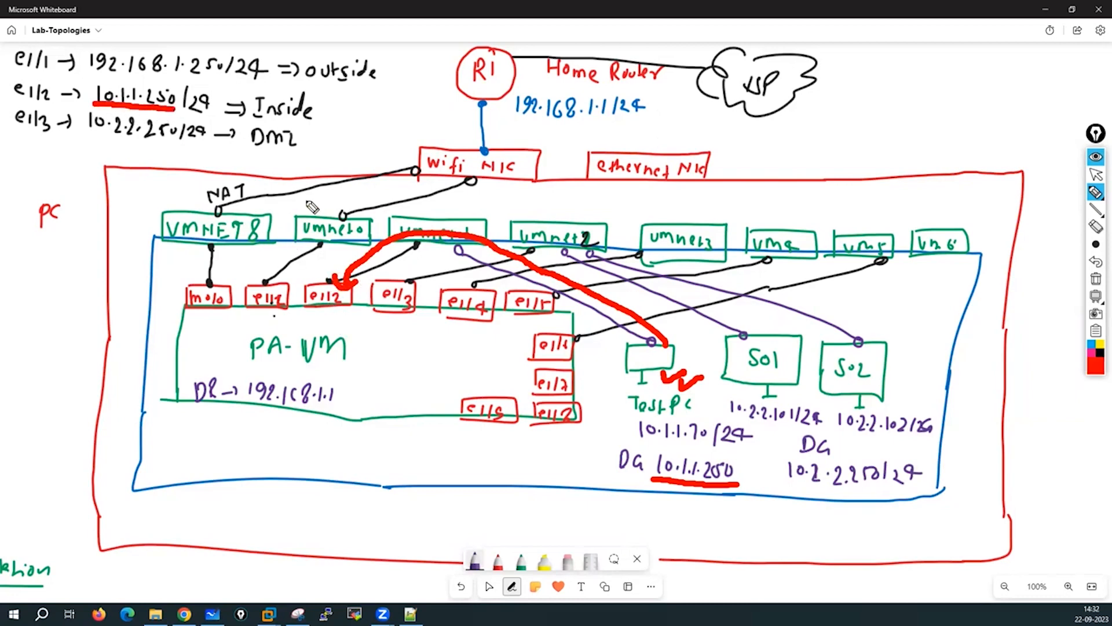
pyautogui.moveTo(359, 336)
pyautogui.mouseDown()
pyautogui.moveTo(367, 347)
pyautogui.moveTo(383, 333)
pyautogui.moveTo(404, 336)
pyautogui.mouseUp()
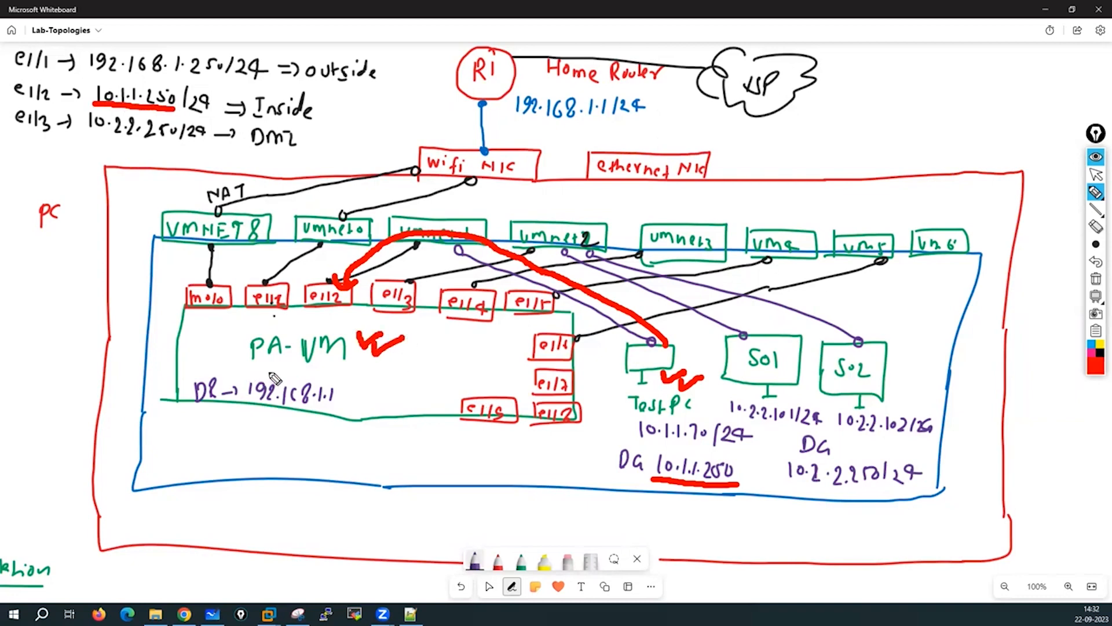
pyautogui.moveTo(240, 366)
pyautogui.mouseDown()
pyautogui.moveTo(181, 407)
pyautogui.moveTo(355, 427)
pyautogui.moveTo(310, 377)
pyautogui.mouseUp()
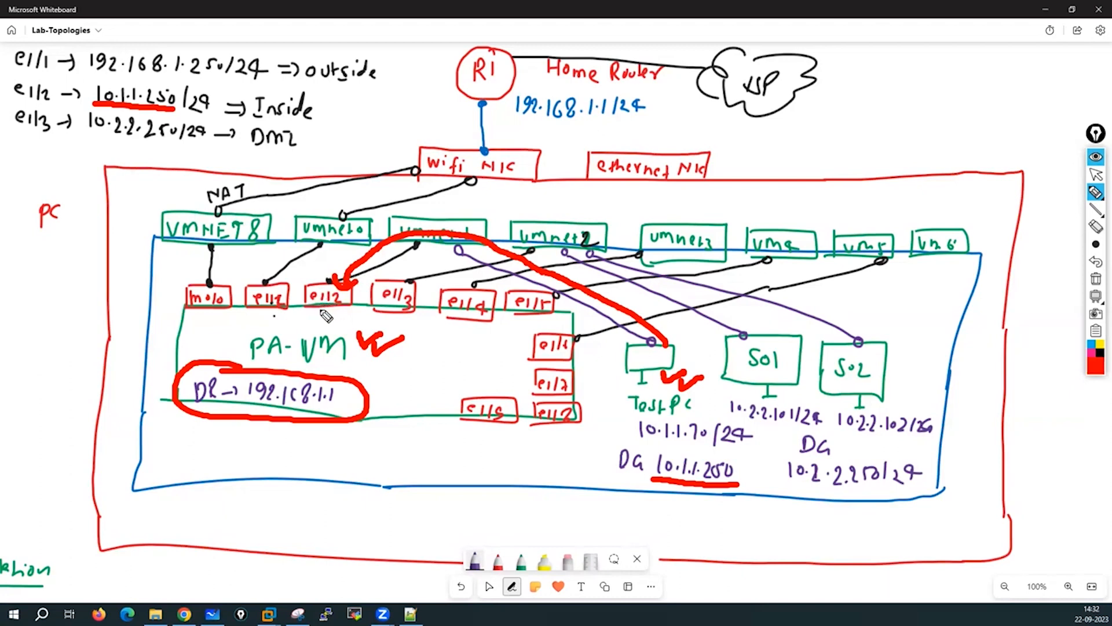
pyautogui.moveTo(324, 306)
pyautogui.mouseDown()
pyautogui.moveTo(313, 368)
pyautogui.moveTo(272, 355)
pyautogui.moveTo(267, 310)
pyautogui.moveTo(292, 328)
pyautogui.mouseUp()
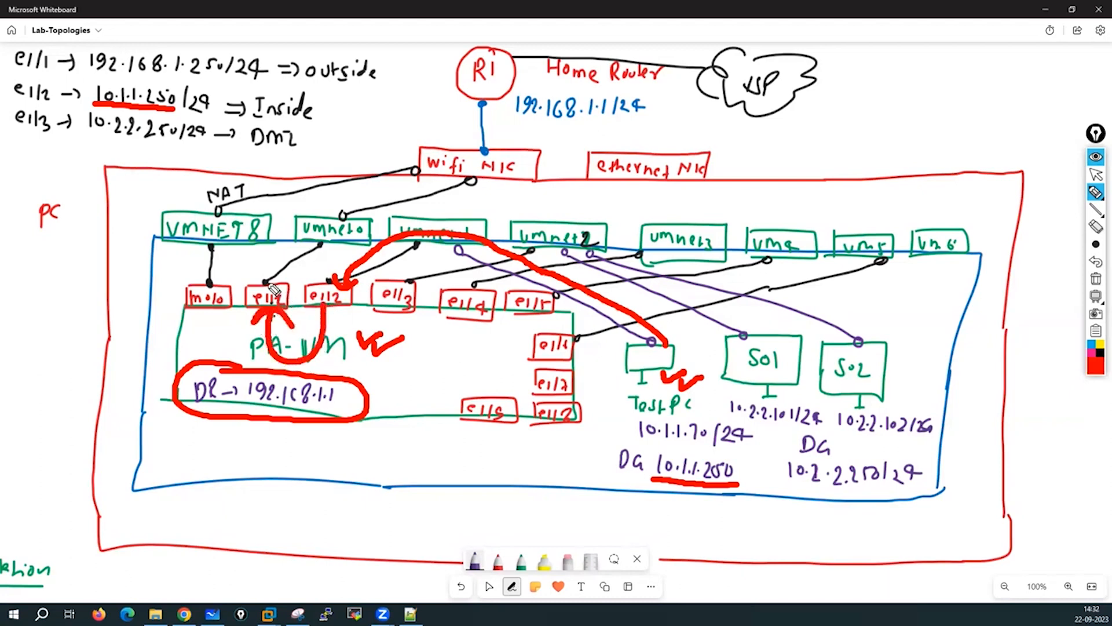
pyautogui.moveTo(252, 287)
pyautogui.mouseDown()
pyautogui.moveTo(258, 264)
pyautogui.moveTo(313, 234)
pyautogui.moveTo(319, 246)
pyautogui.moveTo(348, 200)
pyautogui.moveTo(465, 174)
pyautogui.moveTo(480, 85)
pyautogui.moveTo(490, 108)
pyautogui.moveTo(557, 83)
pyautogui.moveTo(875, 95)
pyautogui.moveTo(847, 114)
pyautogui.mouseUp()
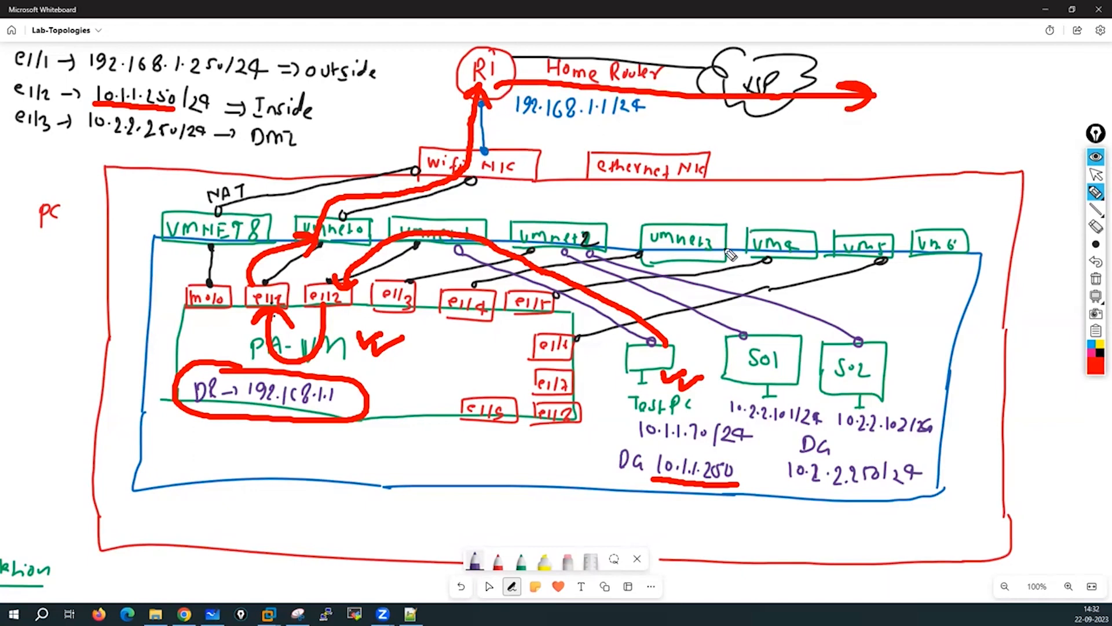
pyautogui.click(1095, 280)
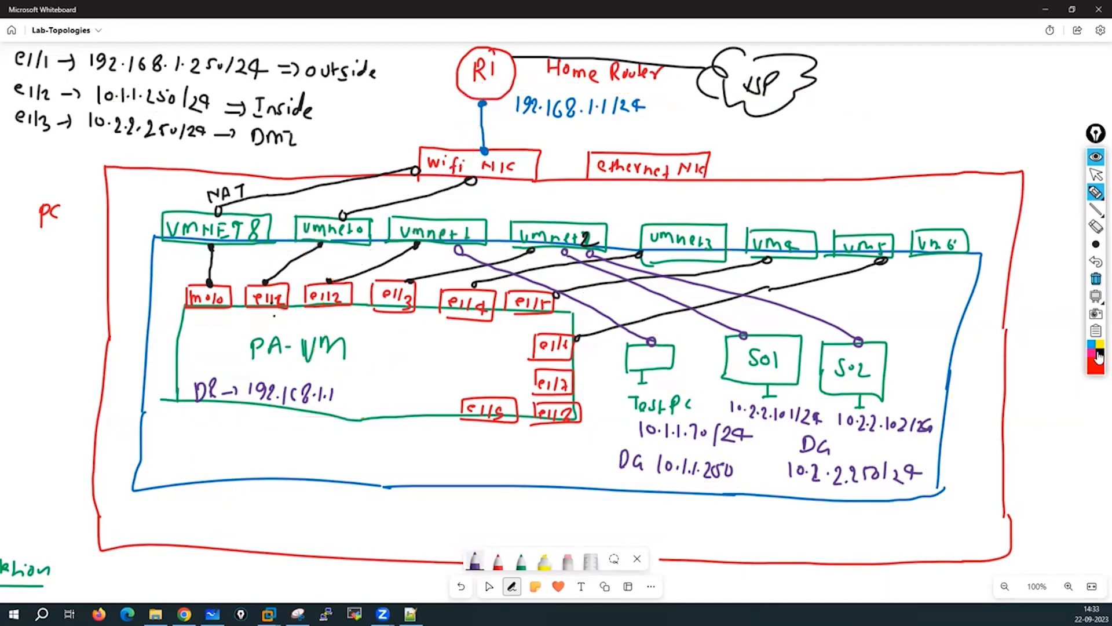
# Switch the pen back to black and mark S01 and its gateway 10.2.2.250/24.
pyautogui.click(1098, 369)
pyautogui.click(1062, 371)
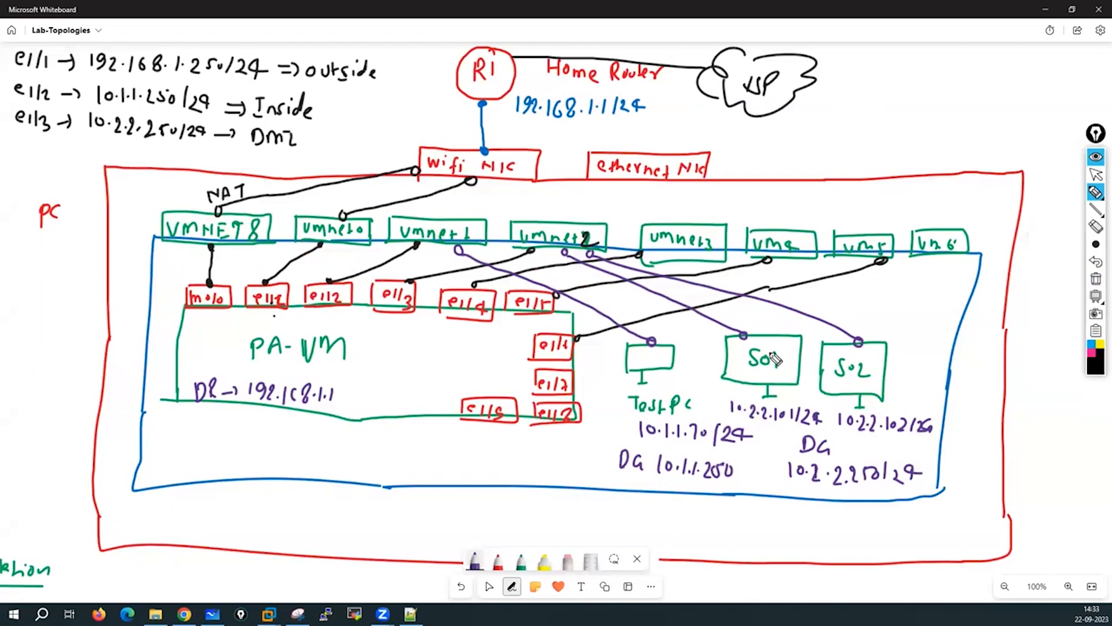
pyautogui.moveTo(794, 393)
pyautogui.mouseDown()
pyautogui.moveTo(785, 388)
pyautogui.moveTo(804, 394)
pyautogui.mouseUp()
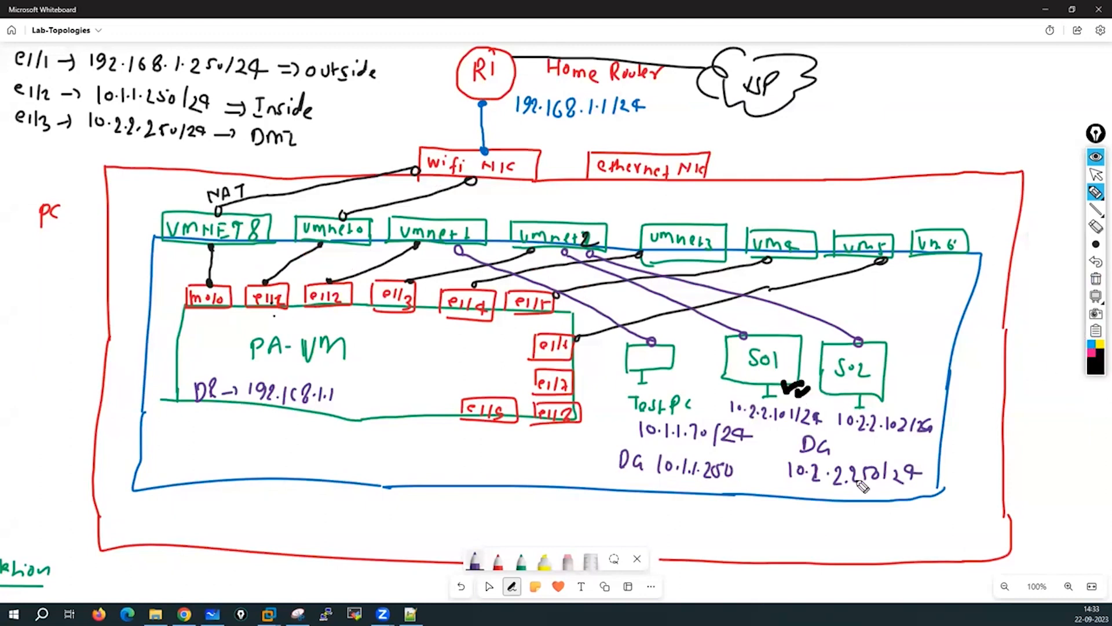
pyautogui.moveTo(828, 451)
pyautogui.mouseDown()
pyautogui.moveTo(834, 515)
pyautogui.moveTo(846, 452)
pyautogui.mouseUp()
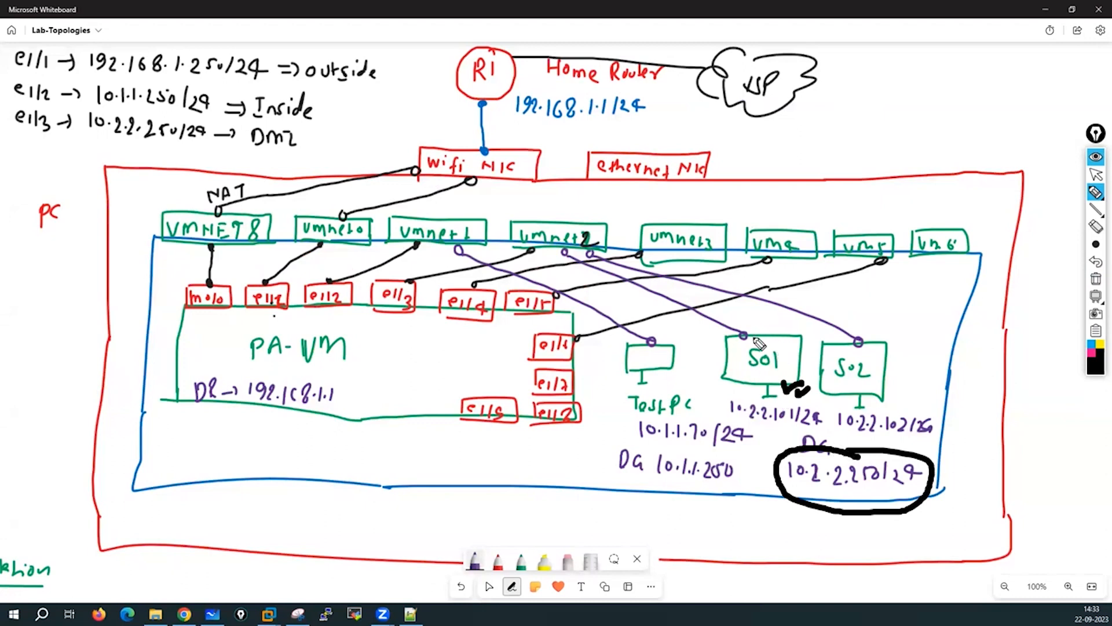
# Trace S01 traffic via vmnet2 to e1/3 and on through PA-VM, then clear the ink.
pyautogui.moveTo(756, 338)
pyautogui.mouseDown()
pyautogui.moveTo(712, 292)
pyautogui.moveTo(565, 236)
pyautogui.moveTo(419, 275)
pyautogui.moveTo(452, 283)
pyautogui.mouseUp()
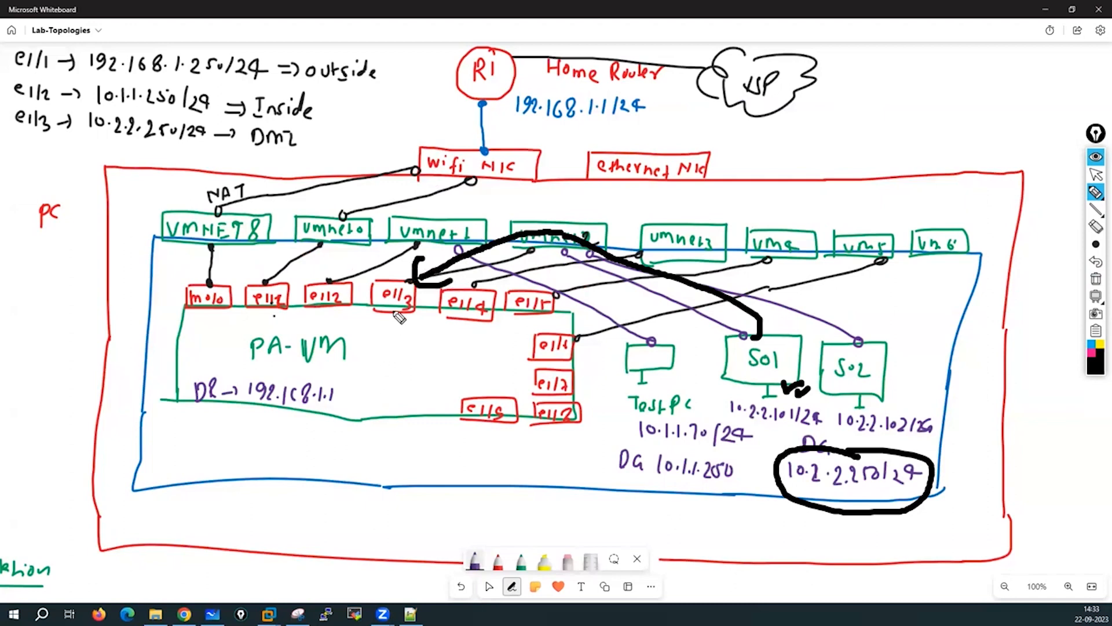
pyautogui.moveTo(394, 307)
pyautogui.mouseDown()
pyautogui.moveTo(396, 383)
pyautogui.moveTo(315, 379)
pyautogui.moveTo(268, 320)
pyautogui.moveTo(264, 333)
pyautogui.moveTo(486, 131)
pyautogui.moveTo(773, 116)
pyautogui.mouseUp()
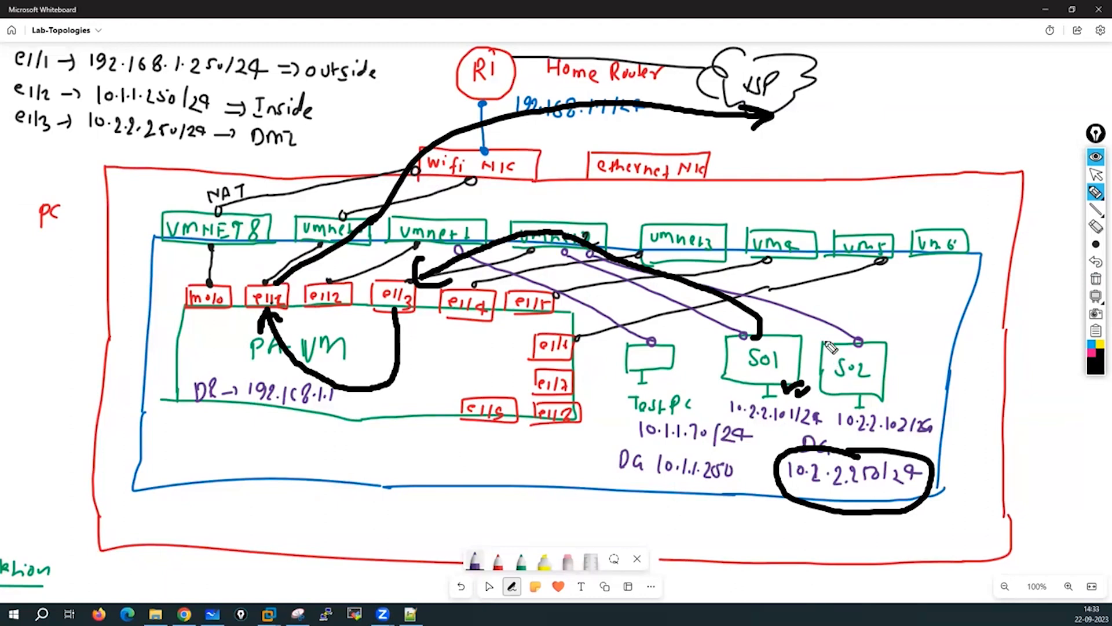
pyautogui.click(1095, 279)
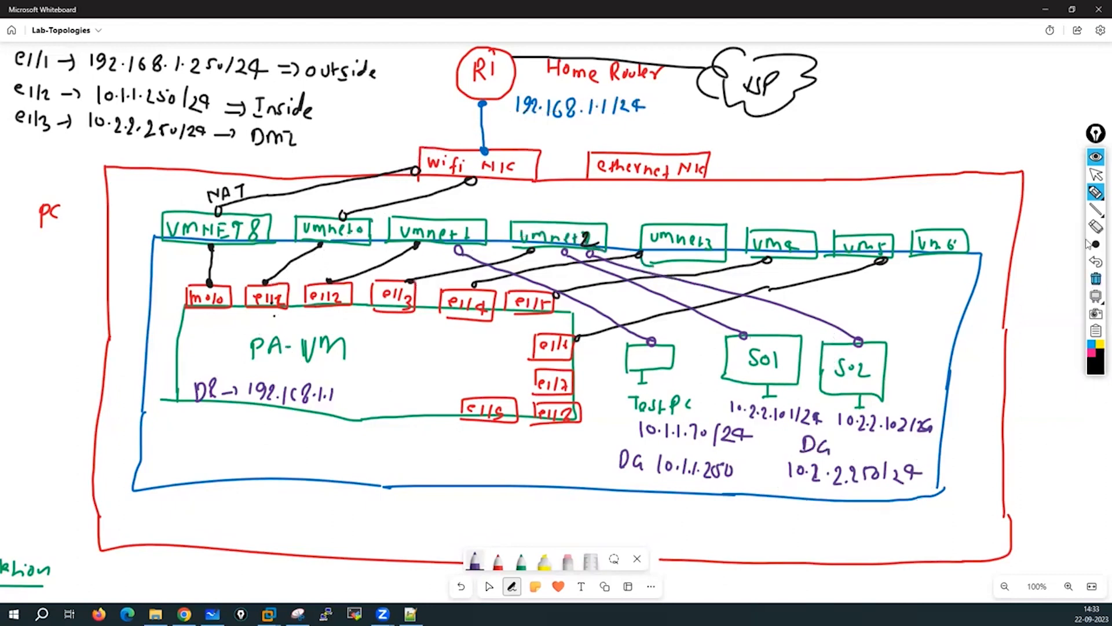
# Stop annotating and put the whiteboard in select mode.
pyautogui.click(1089, 178)
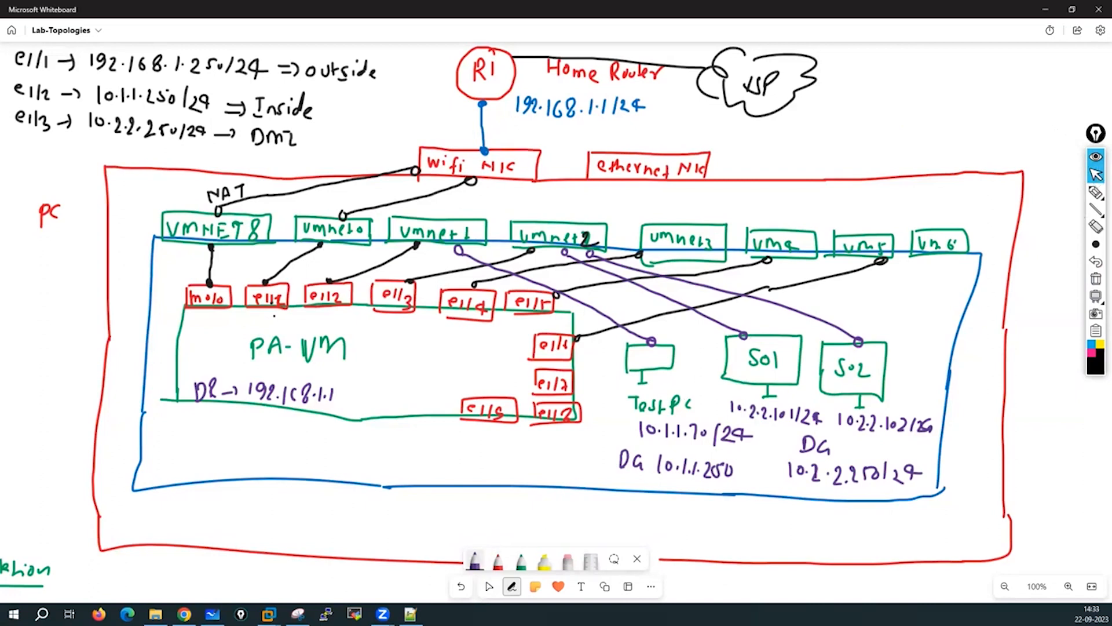
pyautogui.click(489, 587)
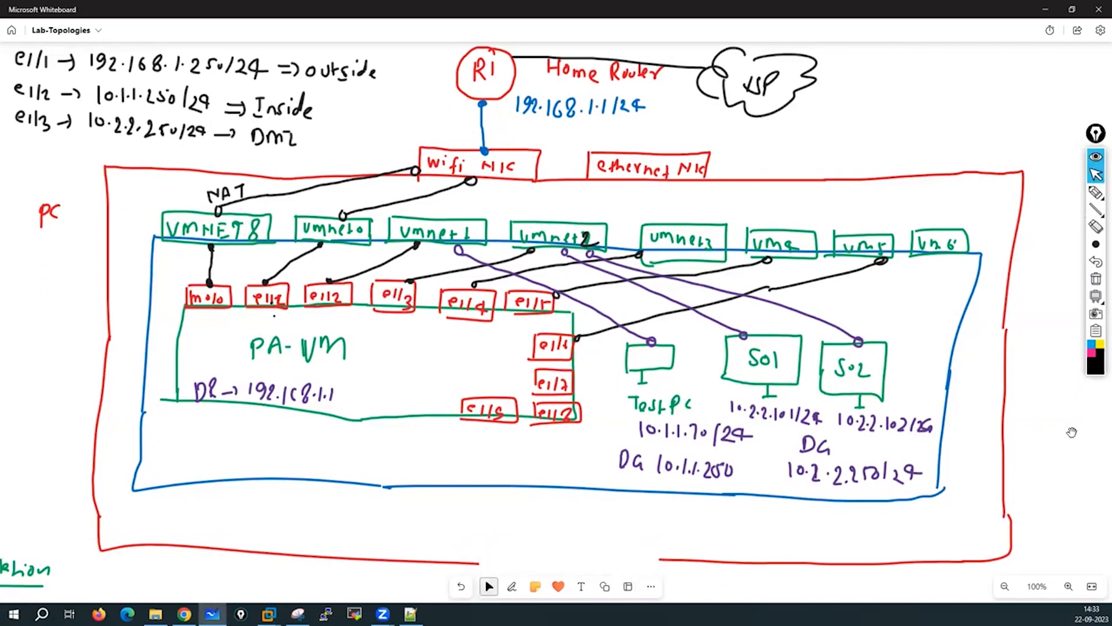
pyautogui.moveTo(799, 398)
pyautogui.mouseDown()
pyautogui.moveTo(785, 369)
pyautogui.moveTo(801, 406)
pyautogui.mouseUp()
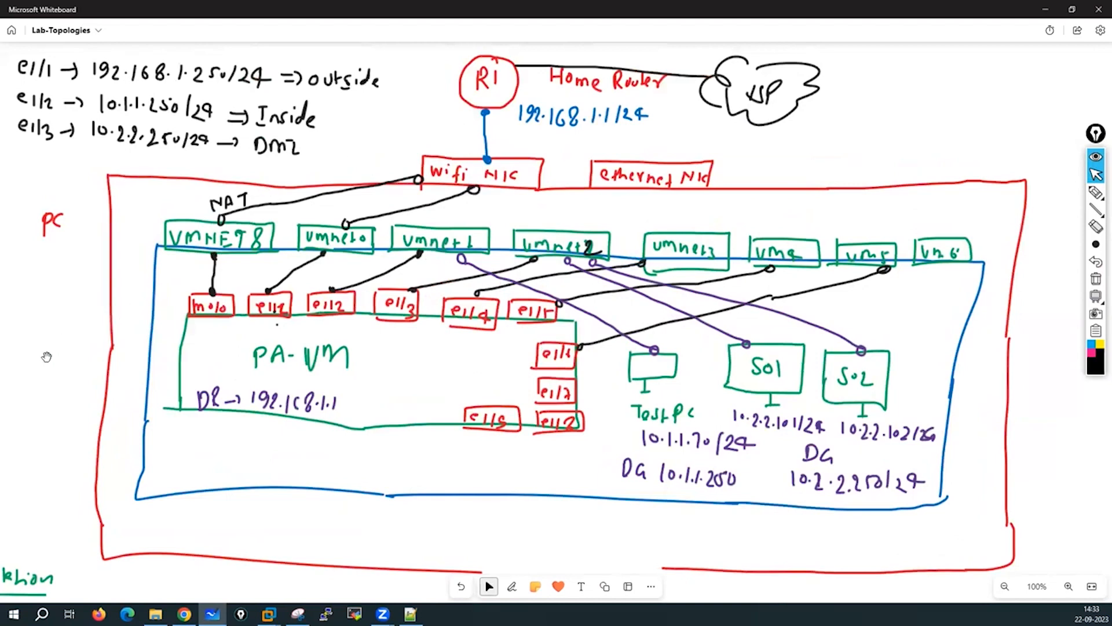
pyautogui.moveTo(46, 356); pyautogui.dragTo(50, 351)
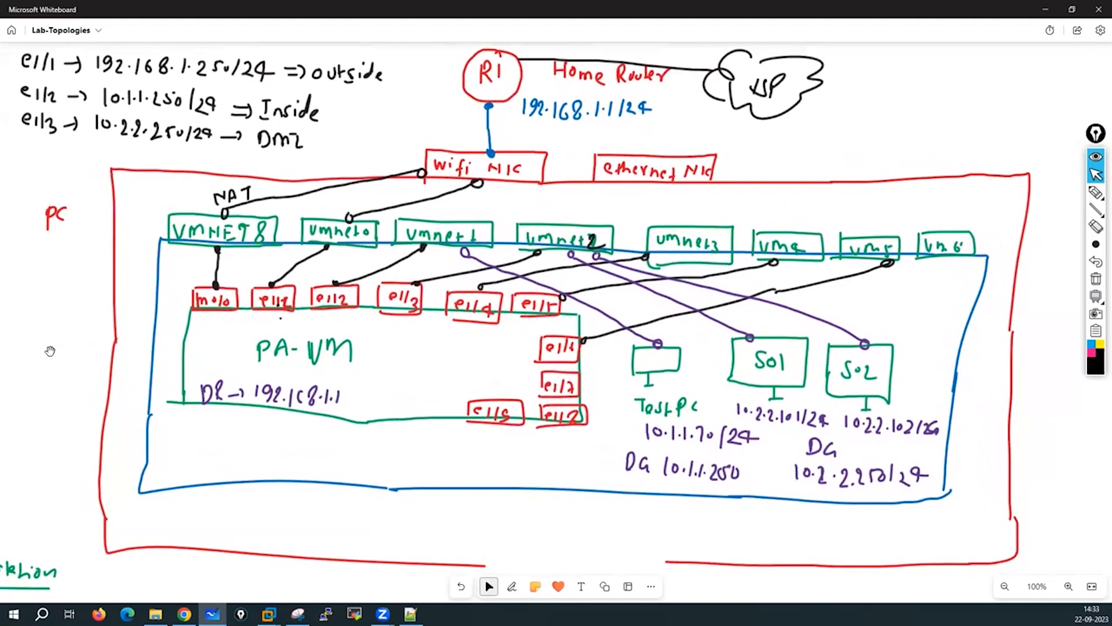
# Cancel VMware's VM Settings and bring up the PA-VM Ethernet interfaces page in Chrome.
pyautogui.moveTo(269, 614)
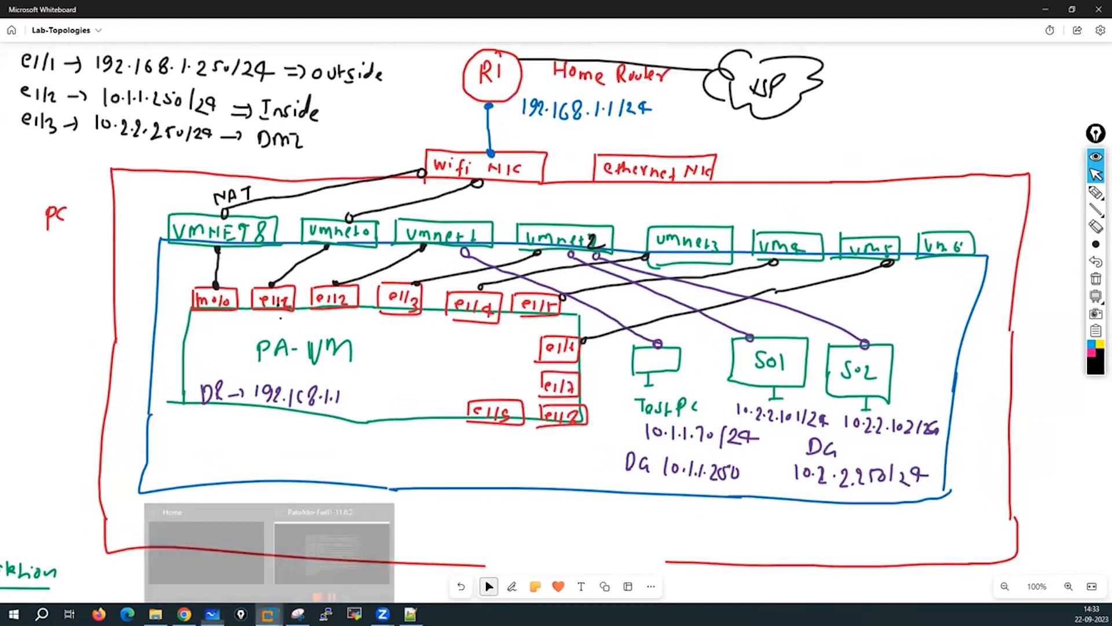
pyautogui.click(330, 530)
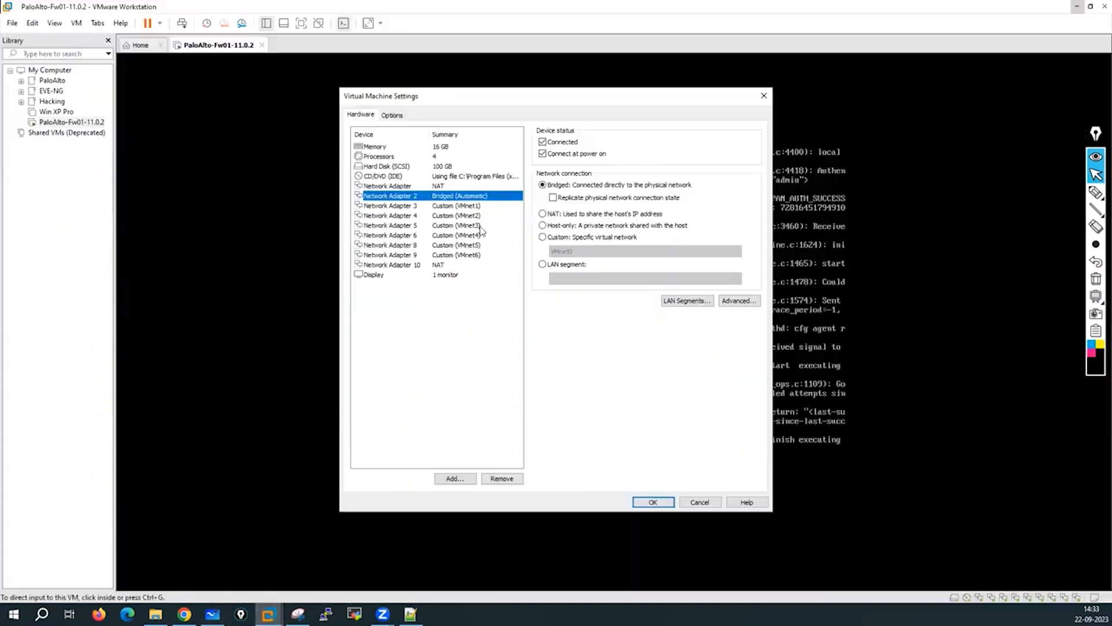
pyautogui.click(700, 502)
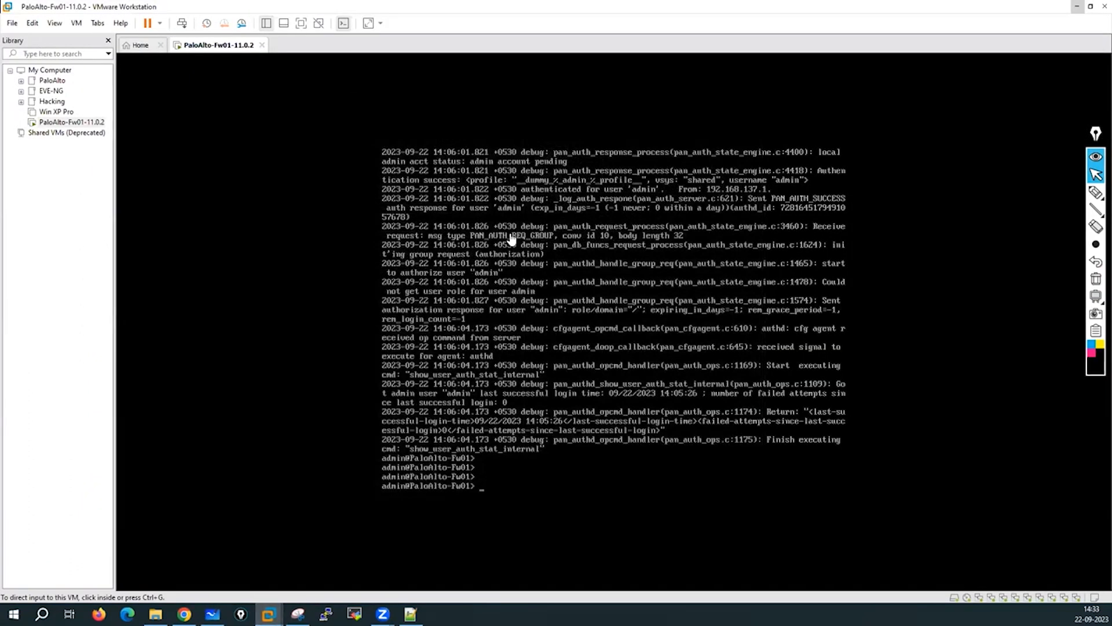
pyautogui.click(184, 614)
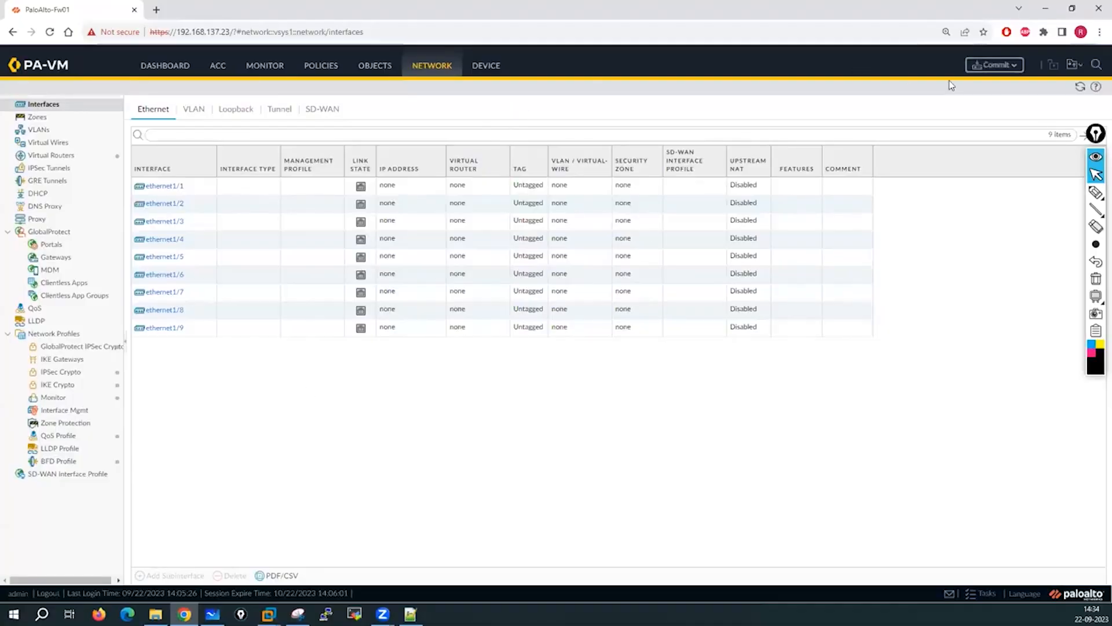
# Commit all pending PA-VM changes and return to the lab topology whiteboard.
pyautogui.click(998, 64)
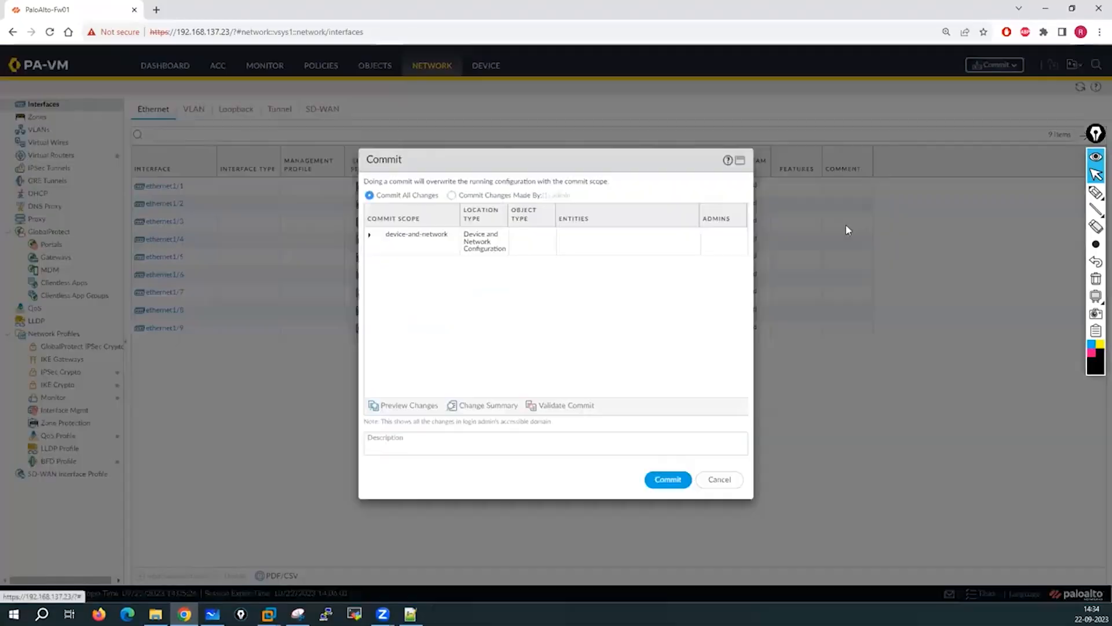
pyautogui.click(676, 483)
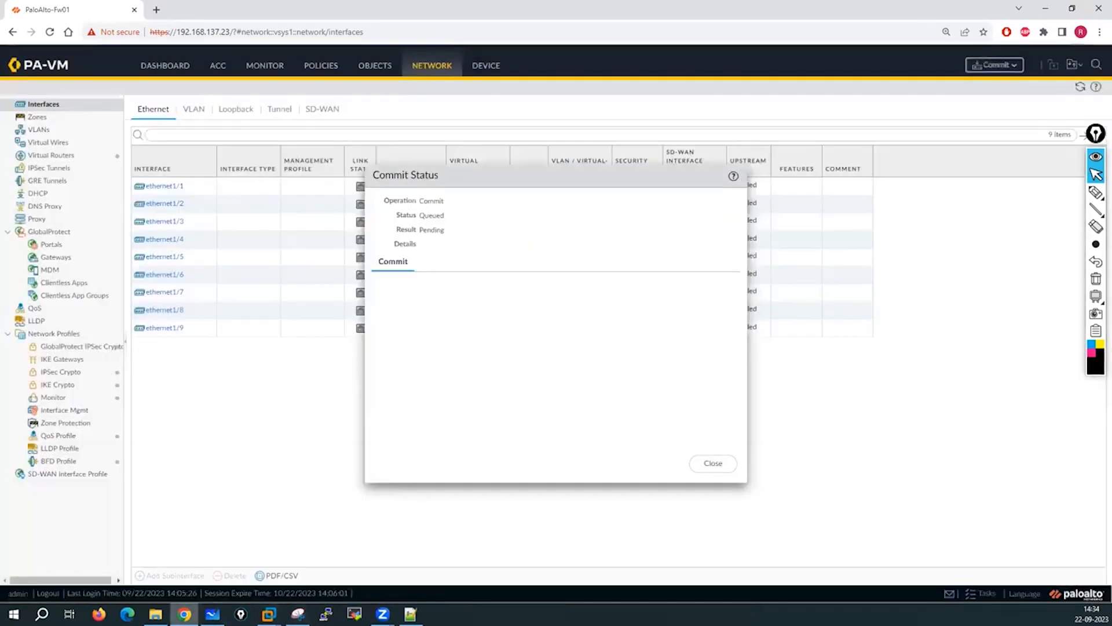
pyautogui.hotkey('alt', 'Tab')
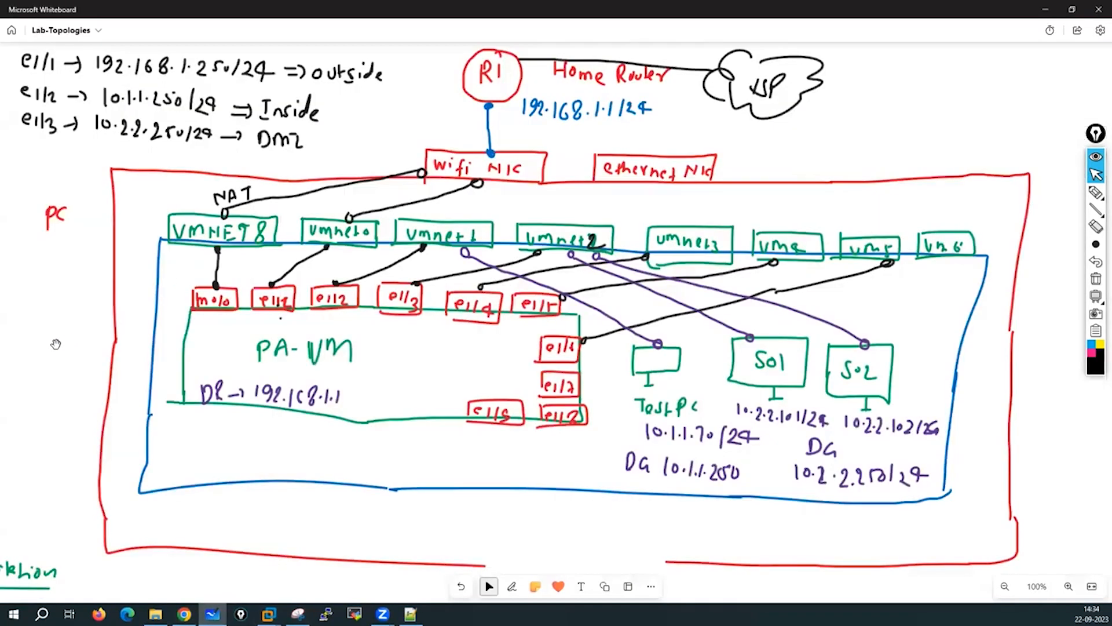
pyautogui.scroll(-1, 55, 344)
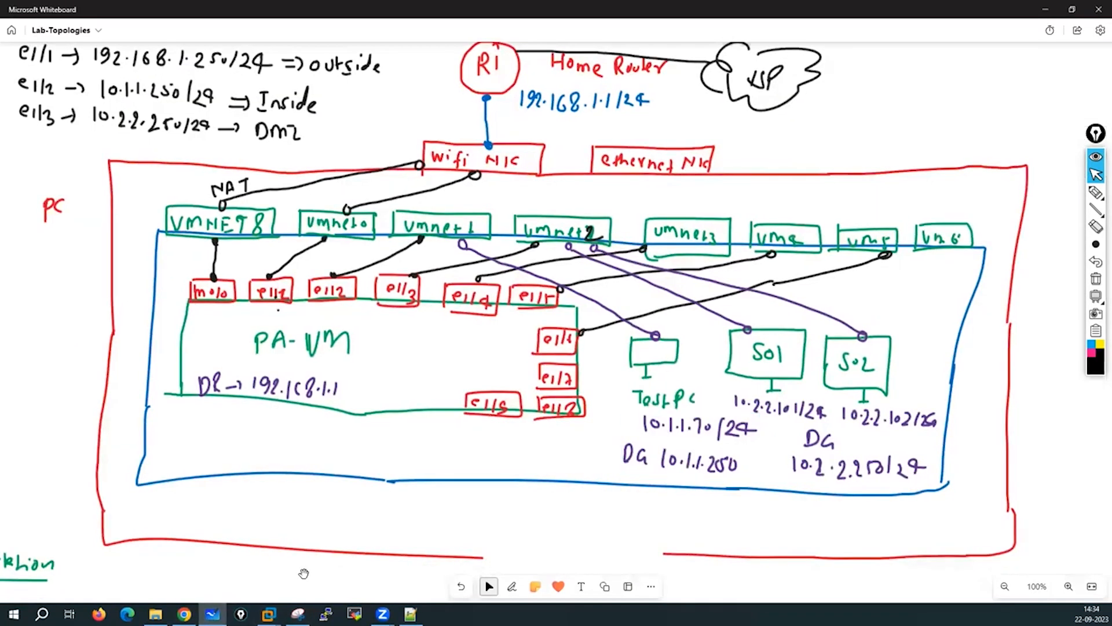
pyautogui.click(213, 614)
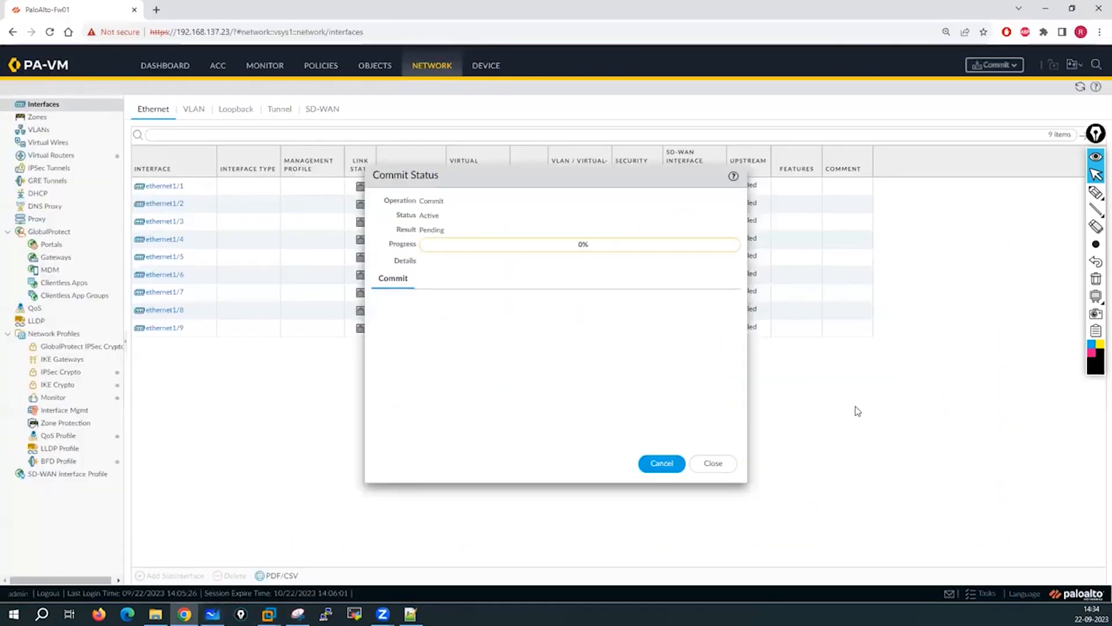
pyautogui.click(212, 614)
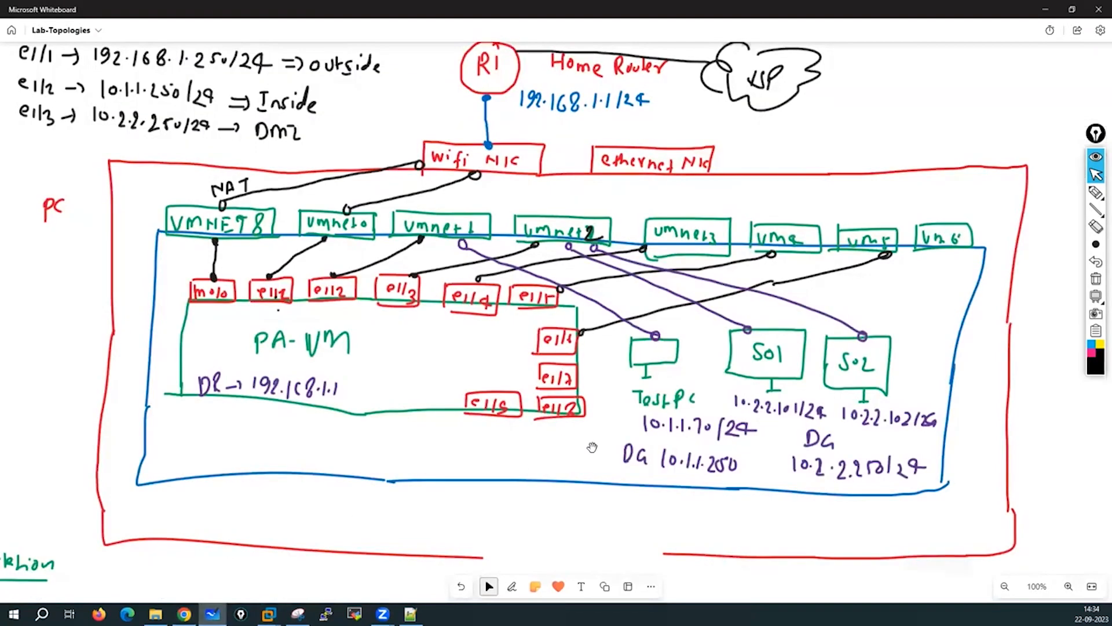
# Clear the selection and pan past the PA-VM sketch to the VMware Workstation install lessons.
pyautogui.click(675, 387)
pyautogui.click(578, 242)
pyautogui.click(669, 366)
pyautogui.hscroll(5, 1019, 363)
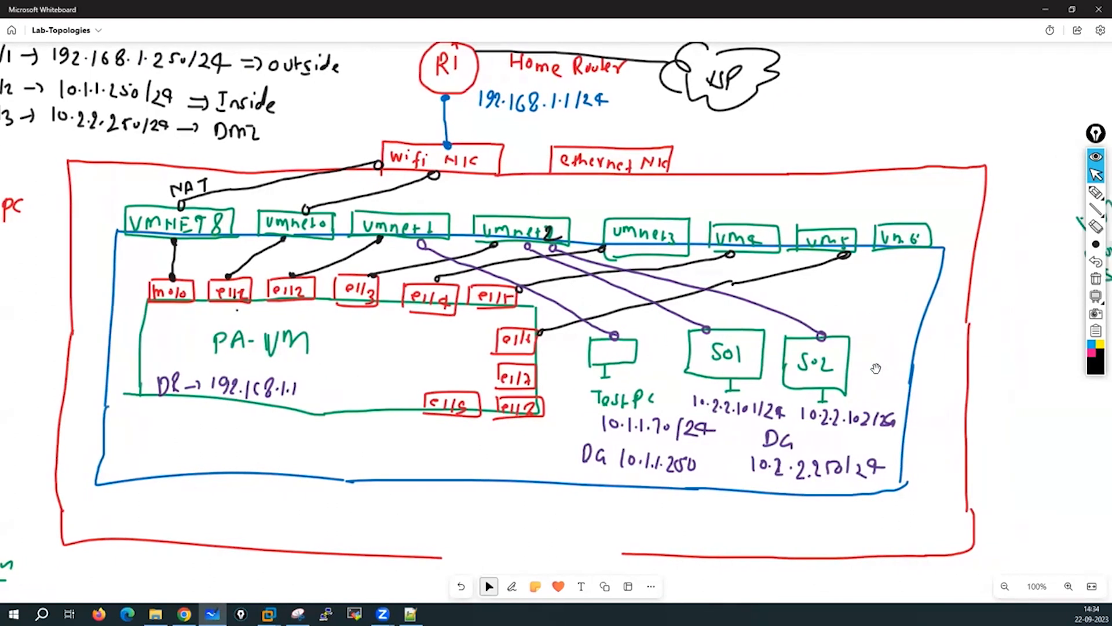
pyautogui.hscroll(12, 450, 416)
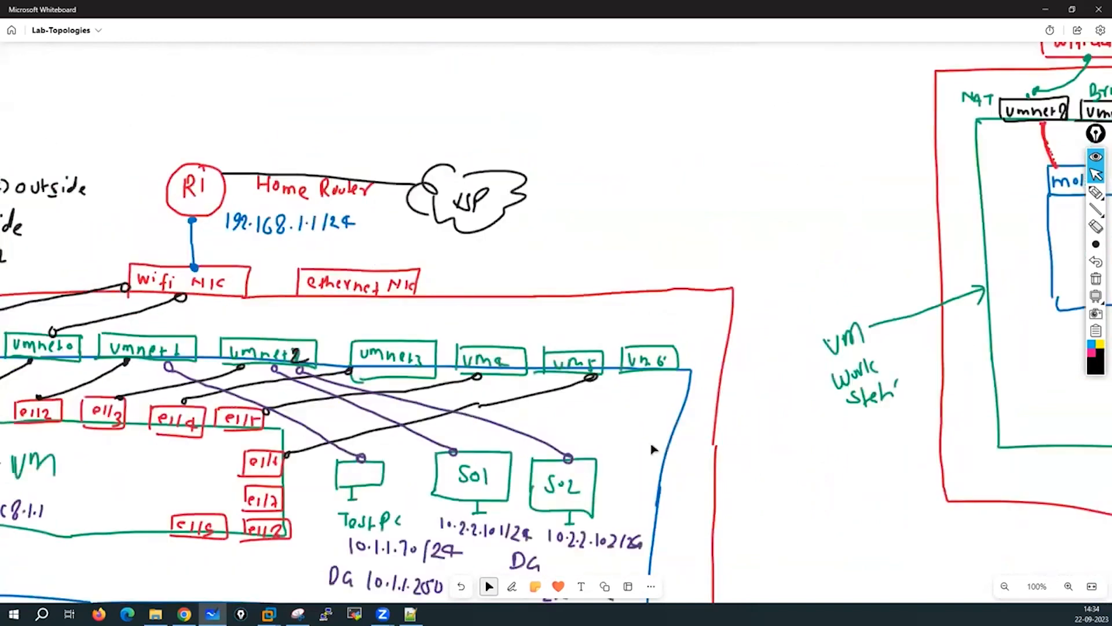
pyautogui.hscroll(10, 923, 315)
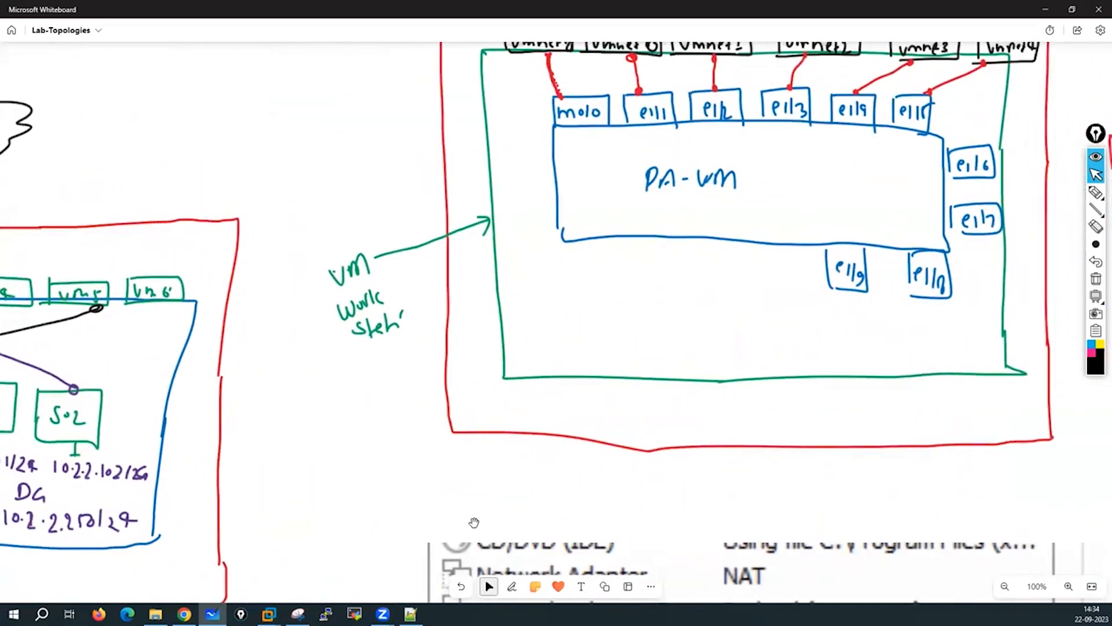
pyautogui.scroll(4, 457, 201)
pyautogui.hscroll(8, 528, 97)
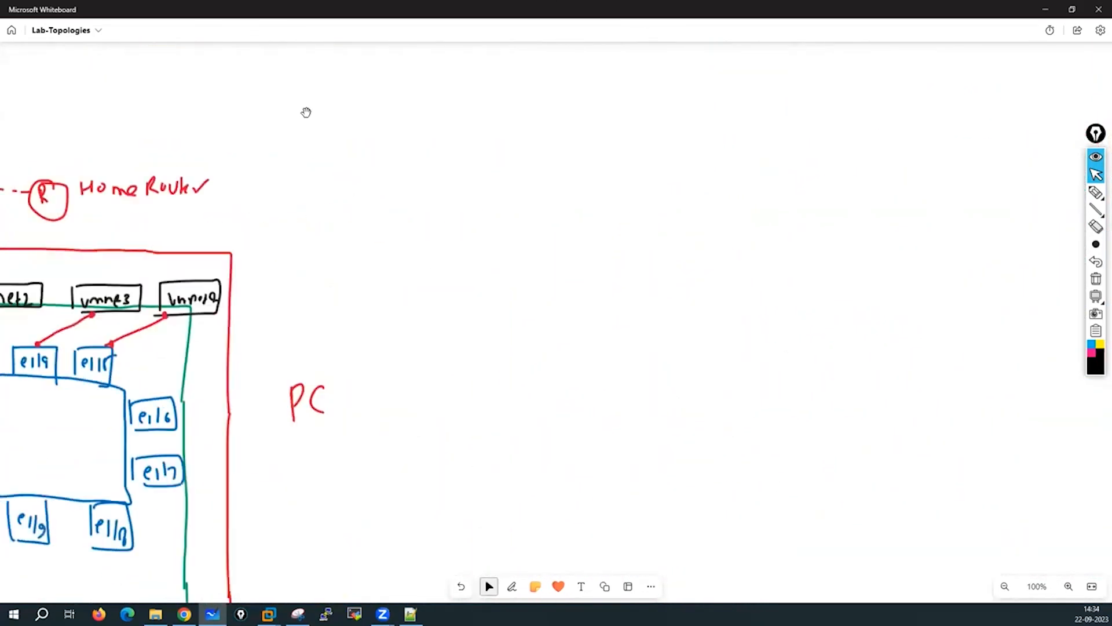
pyautogui.scroll(-15, 305, 112)
pyautogui.hscroll(6, 44, 366)
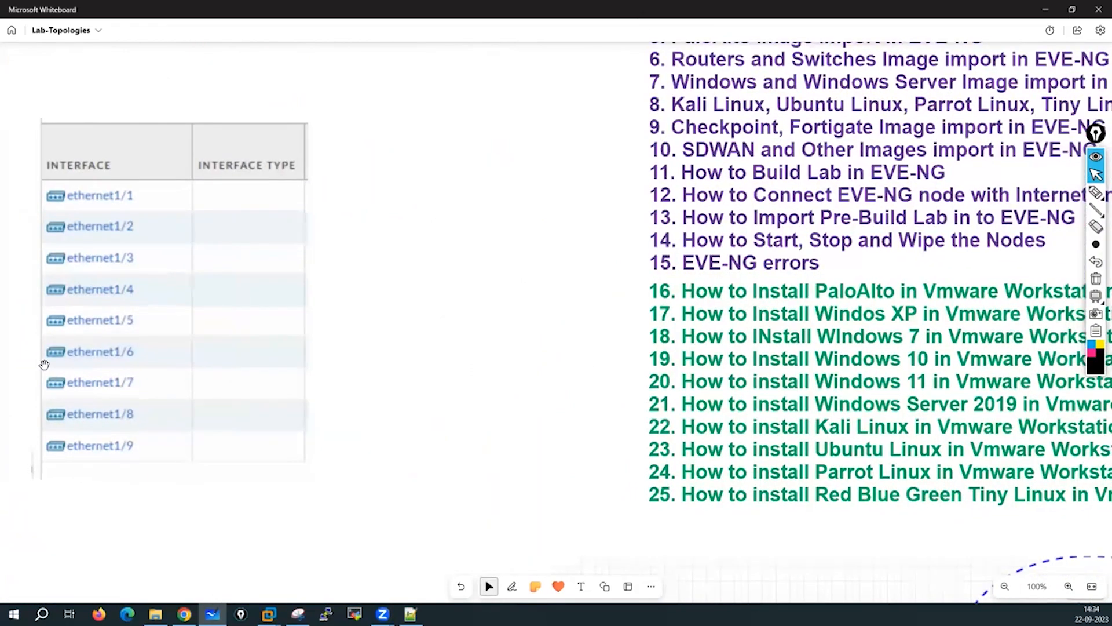
pyautogui.scroll(-10, 90, 249)
pyautogui.hscroll(5, 617, 330)
pyautogui.scroll(-2, 617, 330)
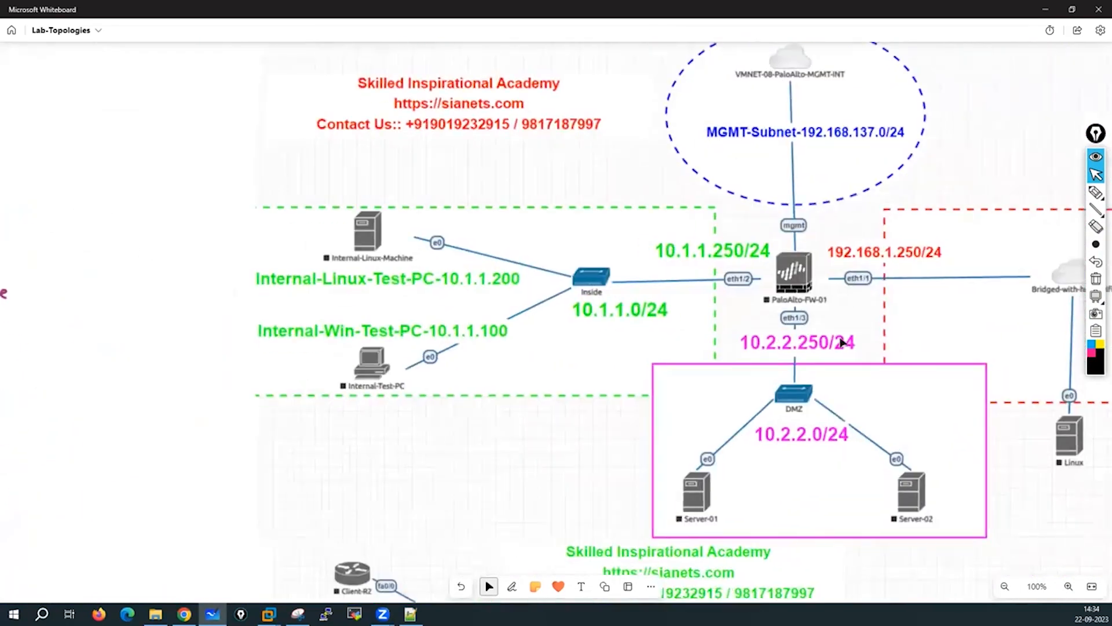
pyautogui.hscroll(3, 618, 330)
pyautogui.scroll(-1, 618, 330)
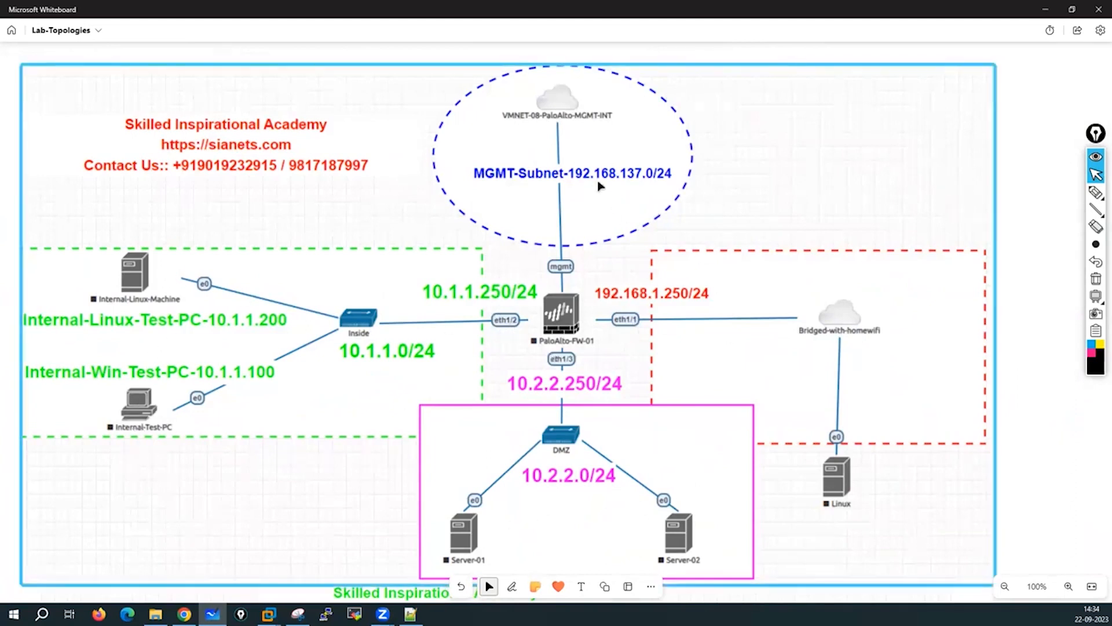
pyautogui.moveTo(825, 171); pyautogui.dragTo(821, 210)
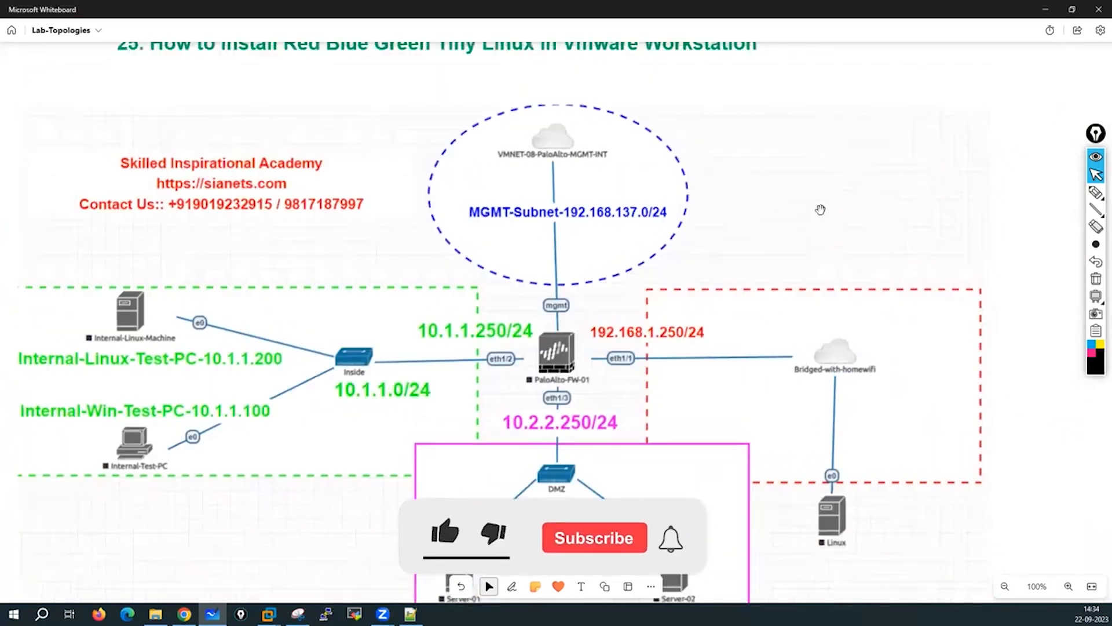
pyautogui.scroll(6, 566, 336)
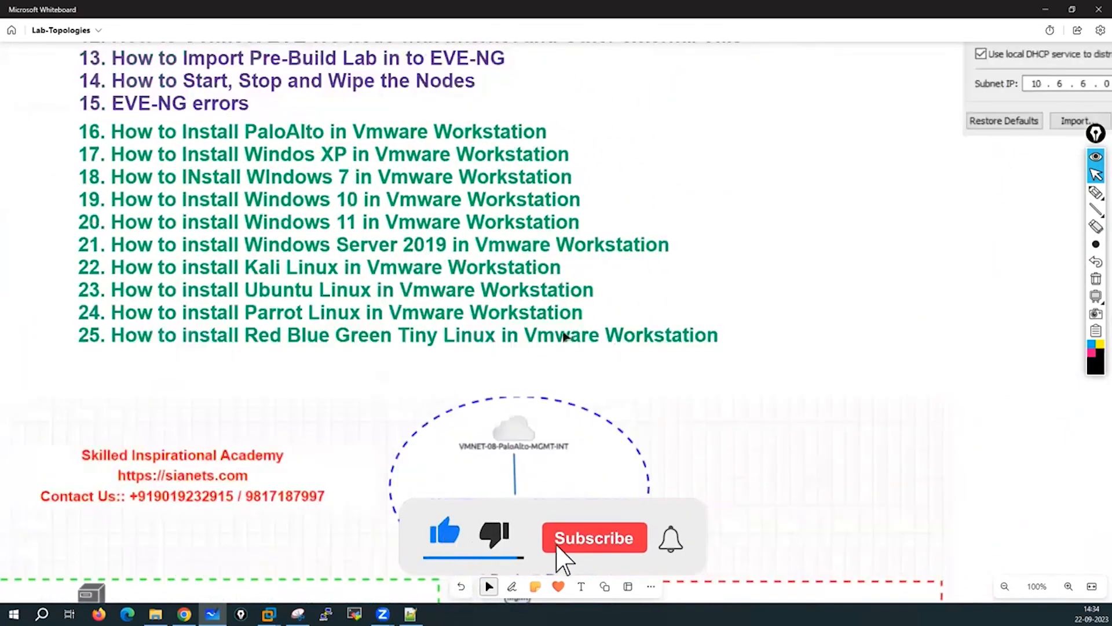
pyautogui.scroll(3, 565, 336)
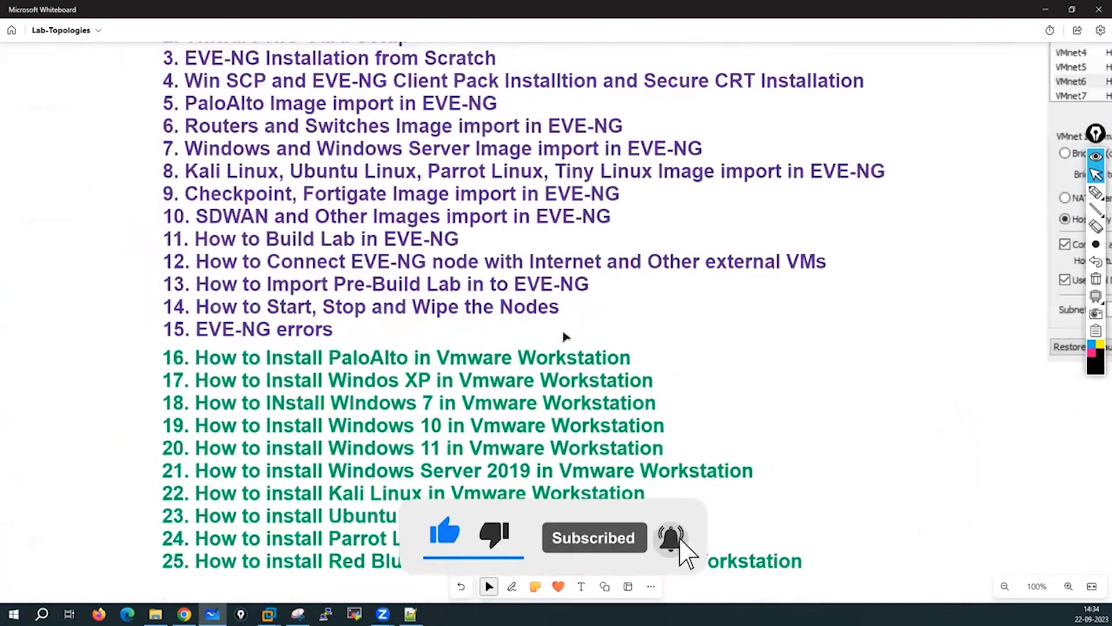
pyautogui.scroll(-1, 556, 335)
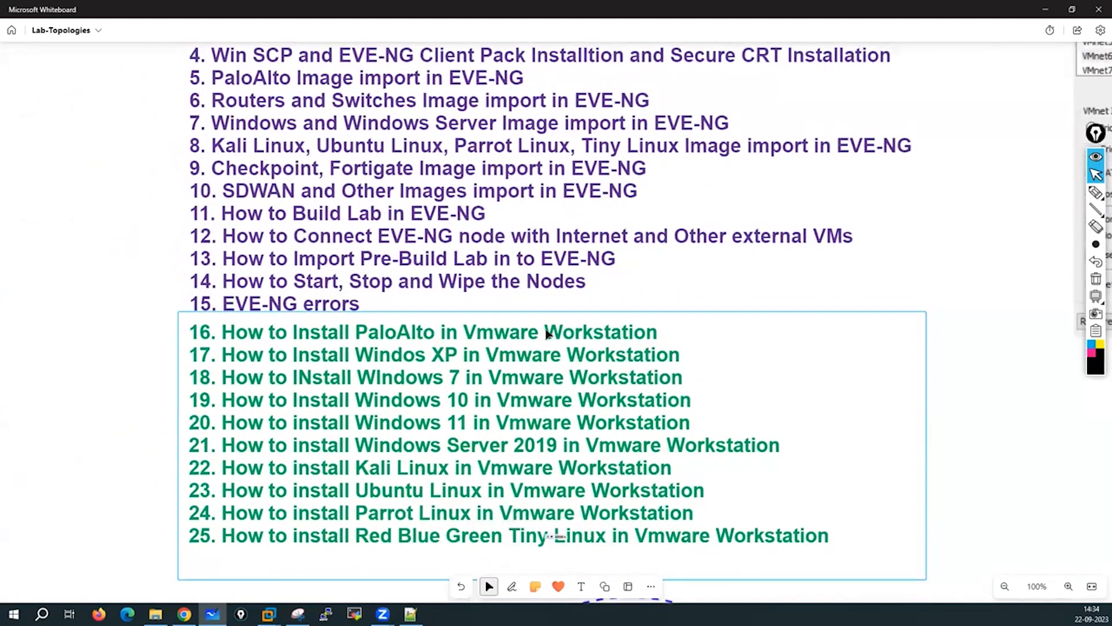